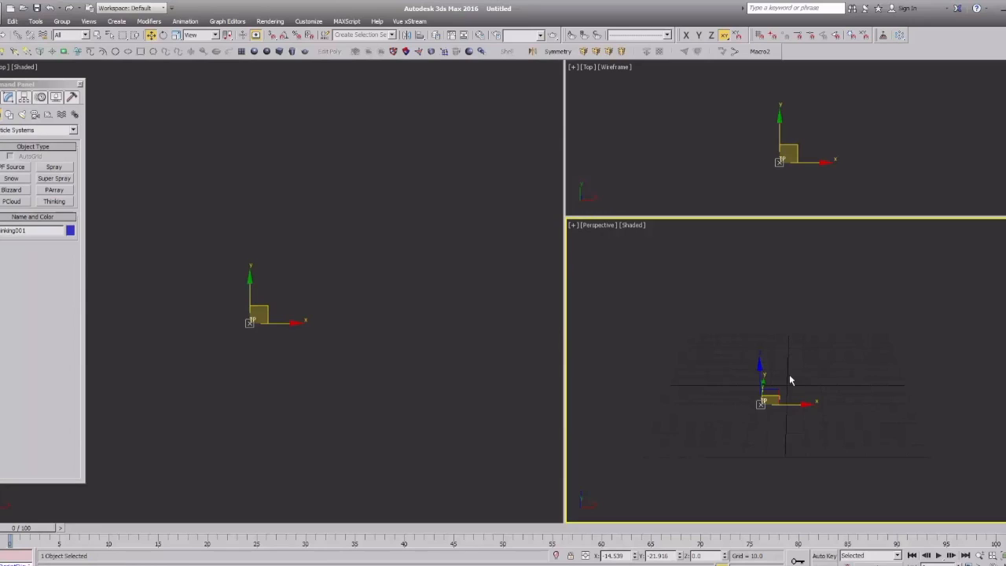
Change the display color of the Thinking Particles icon to light cyan.
click(679, 366)
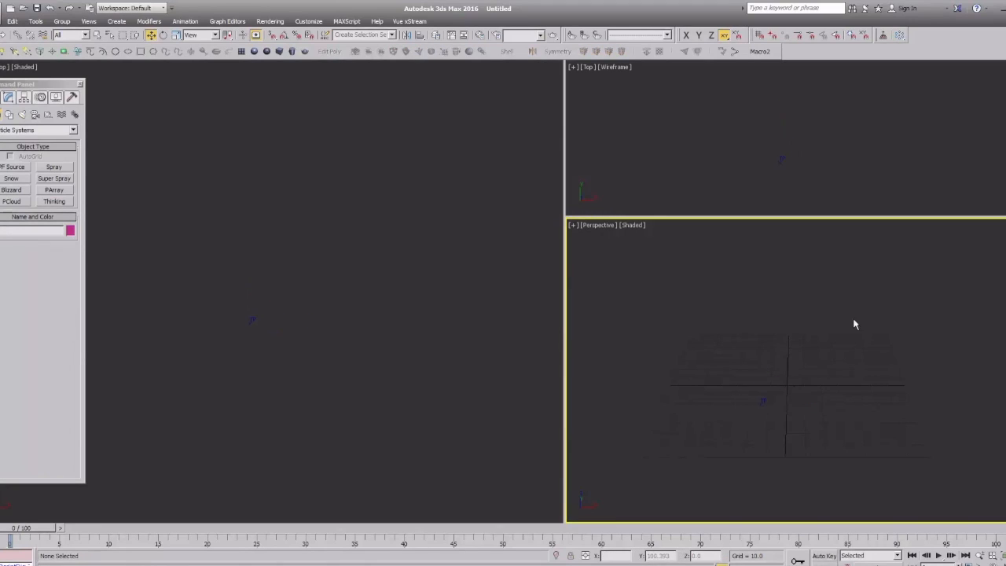
click(760, 402)
click(730, 399)
click(733, 398)
click(761, 404)
click(668, 394)
click(382, 275)
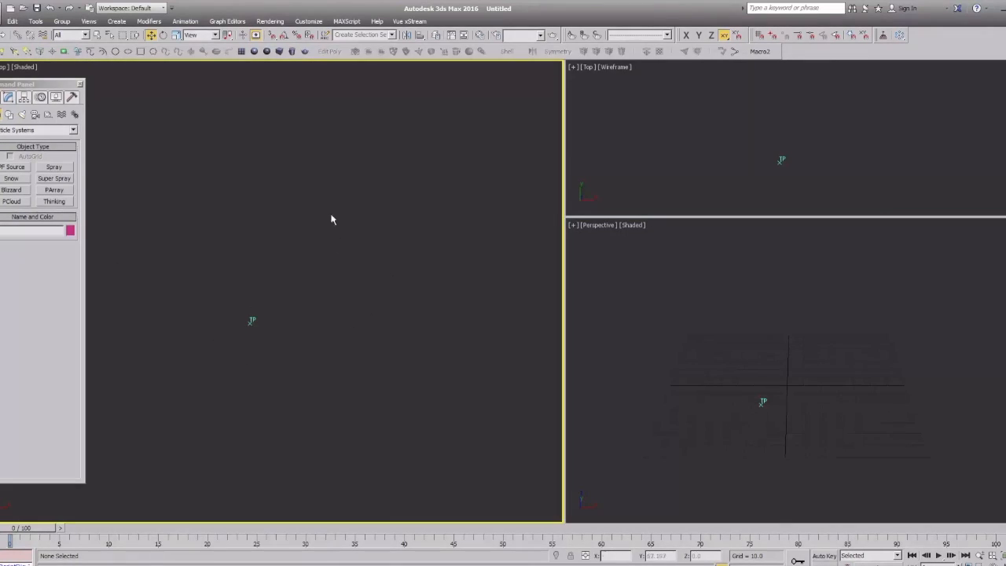
Select the Thinking Particles icon, show its parameters and check the plug-in version in its About information.
click(251, 323)
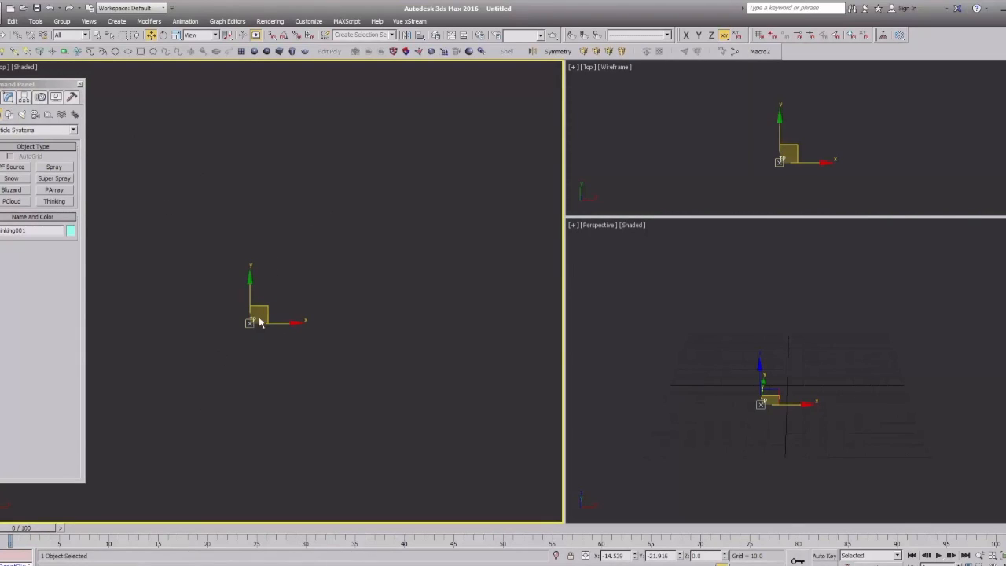
double_click(31, 230)
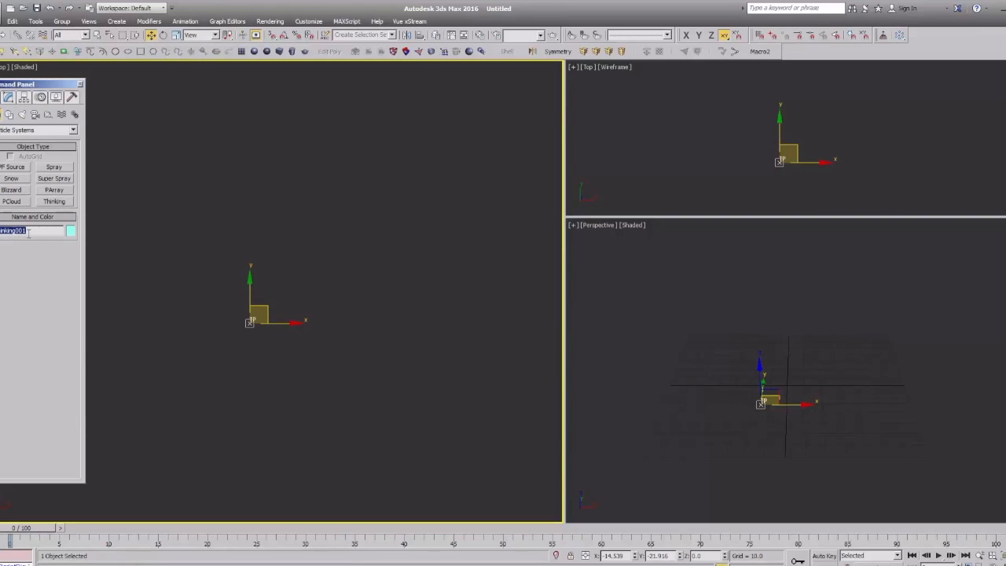
click(24, 98)
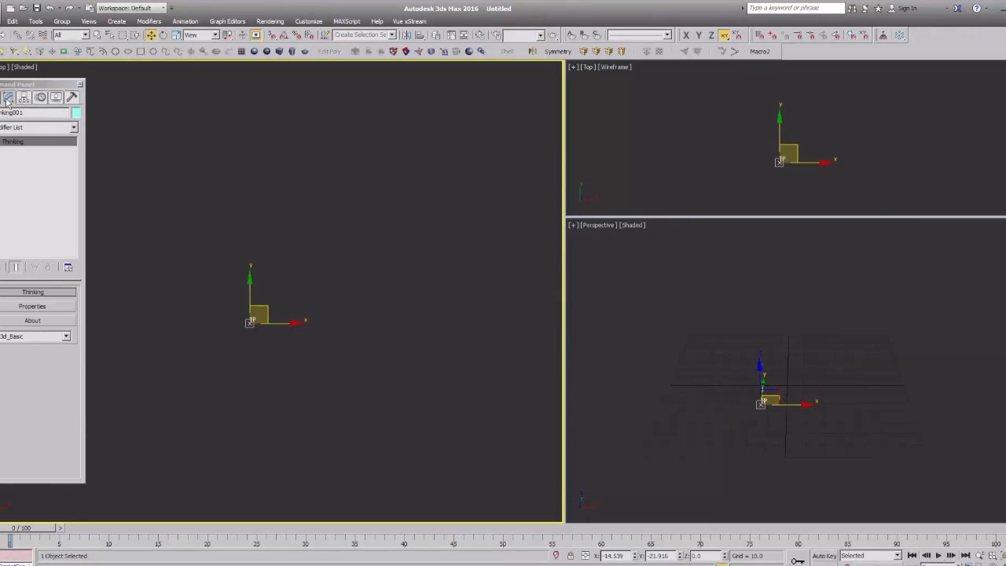
click(44, 322)
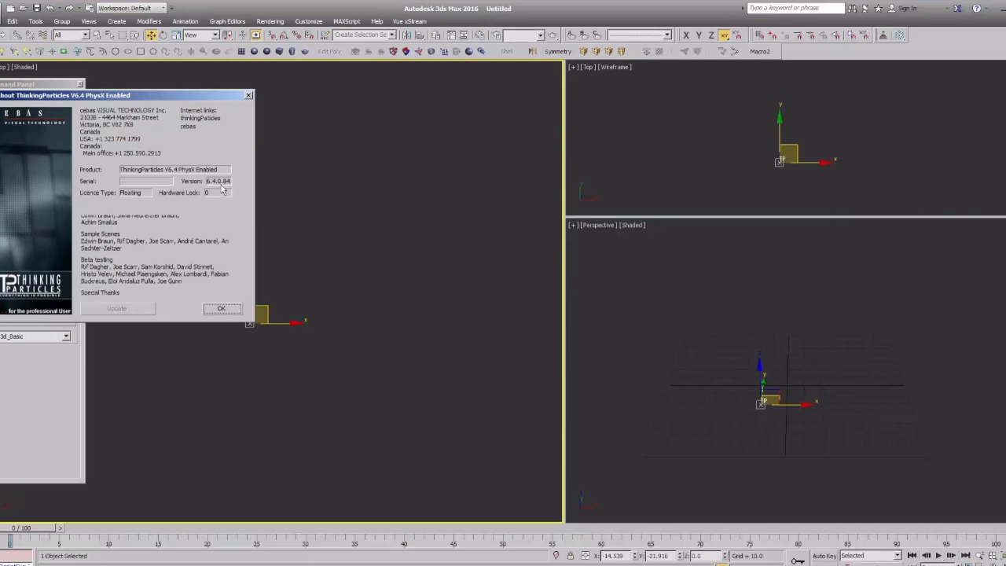
click(222, 308)
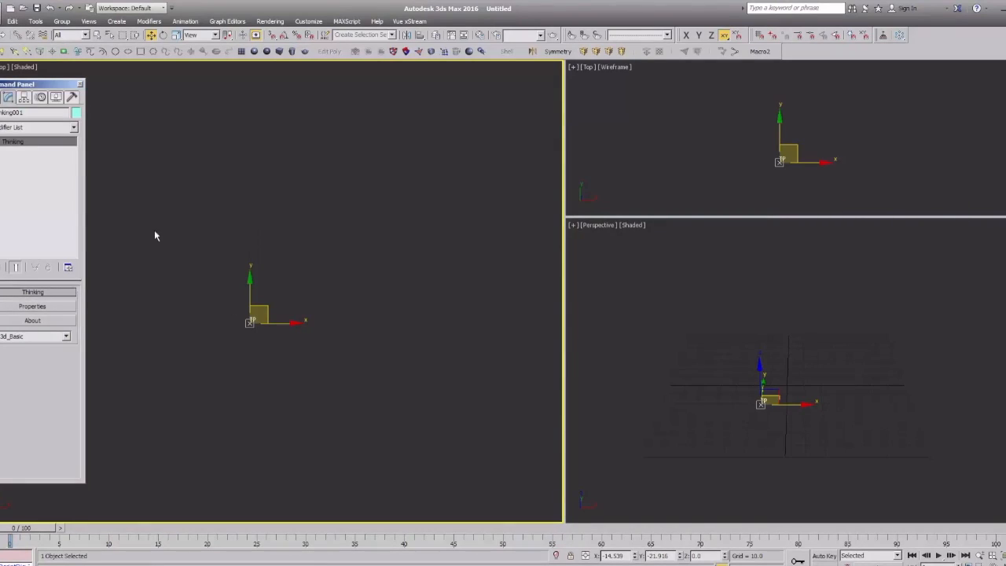
Open the Thinking Particles properties window, then move and shorten it to fit above the timeline.
click(49, 308)
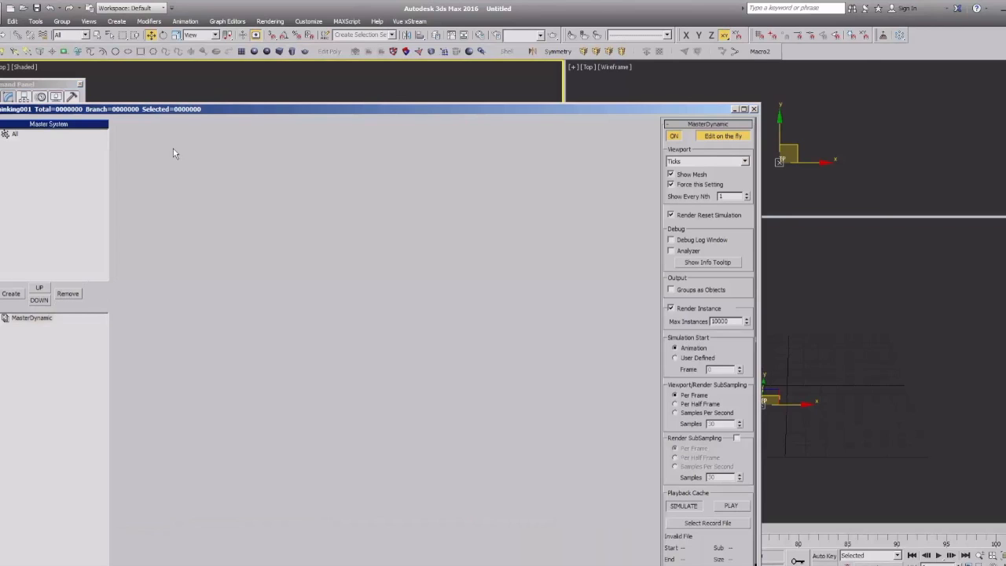
drag(263, 111, 269, 48)
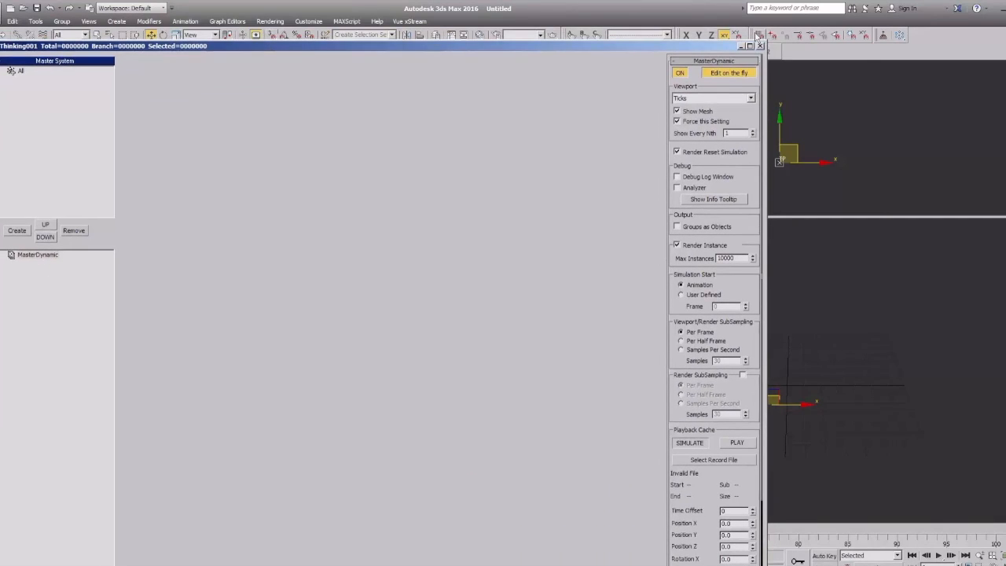
drag(765, 42, 769, 218)
drag(680, 225, 671, 54)
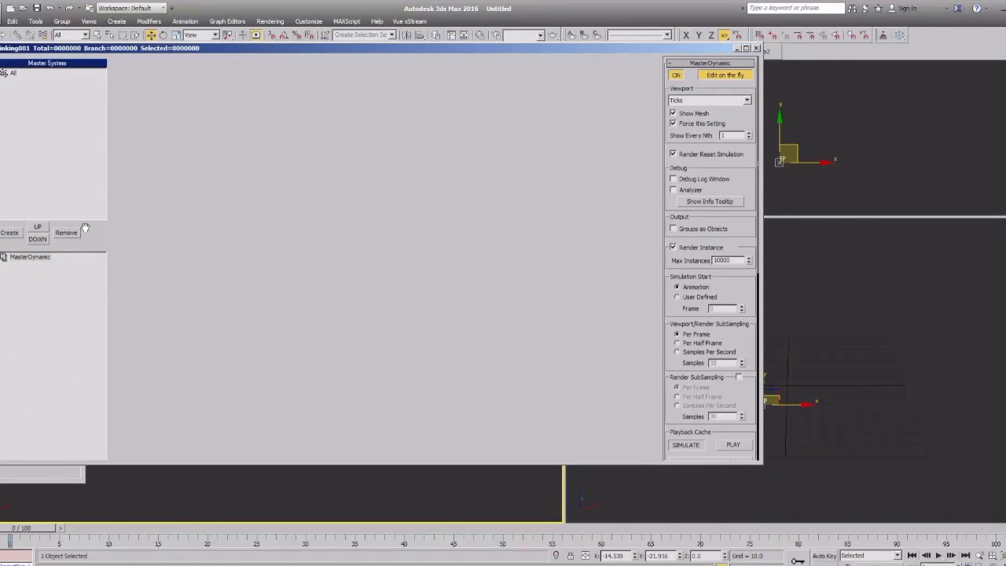
Enlarge the properties window and adjust the list dividers to show the buttons under the group and dynamic set lists.
drag(83, 227, 93, 97)
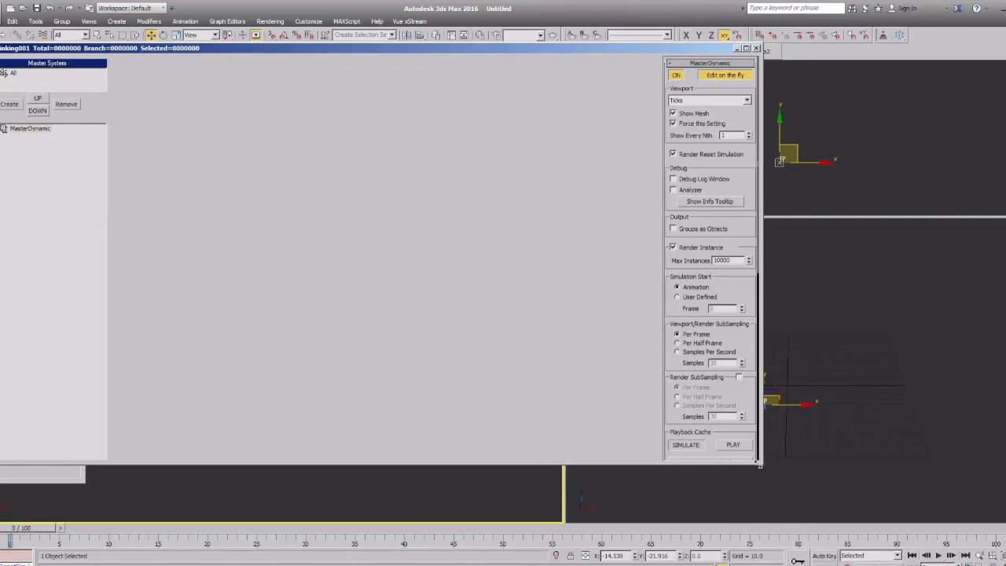
drag(760, 464, 771, 533)
drag(91, 477, 91, 420)
drag(90, 94, 80, 170)
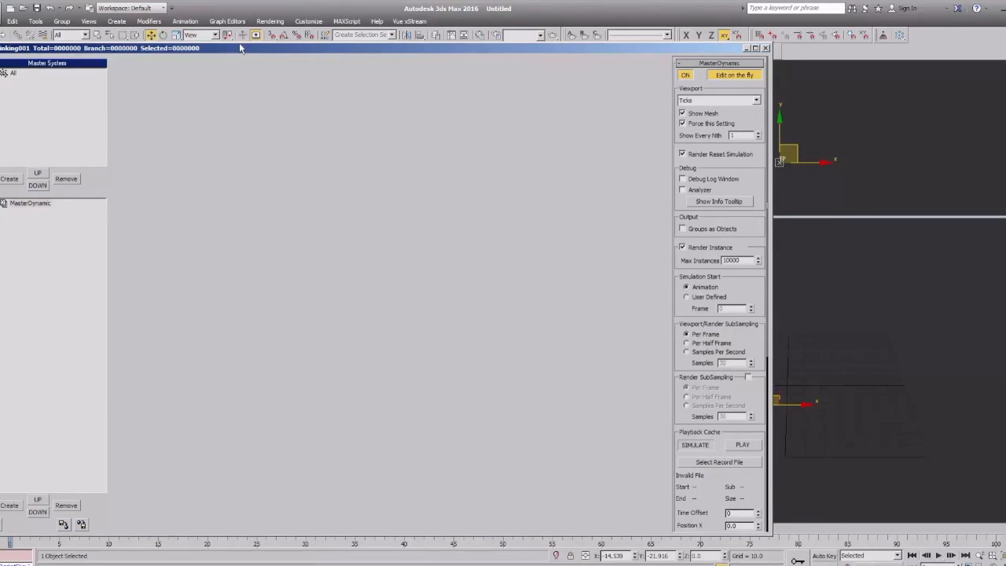
mouse_move(243, 43)
mouse_down()
mouse_move(243, 70)
mouse_move(241, 60)
mouse_up()
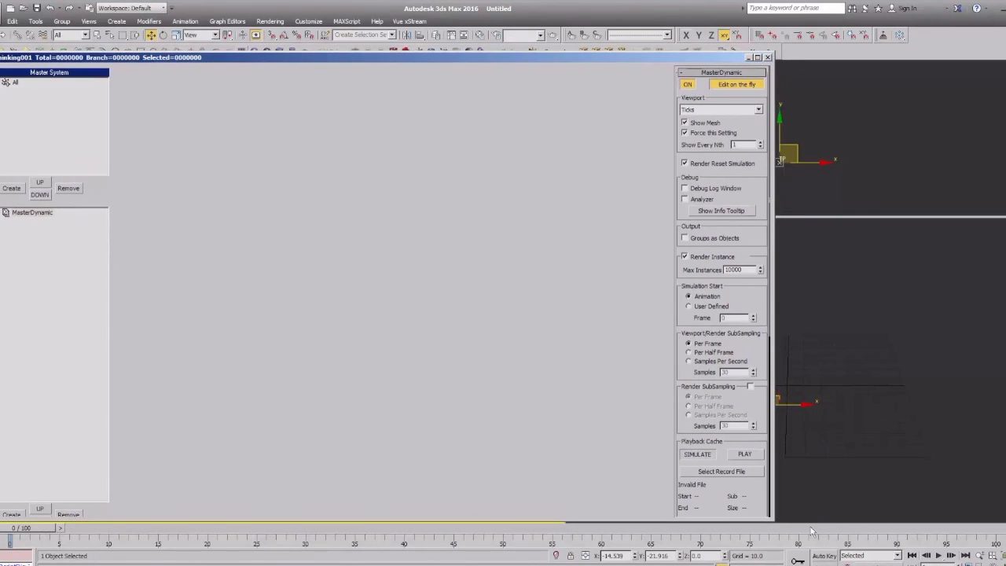
Narrow the properties window and adjust the viewport split so both smaller viewports stay uncovered.
drag(773, 520, 673, 510)
click(564, 516)
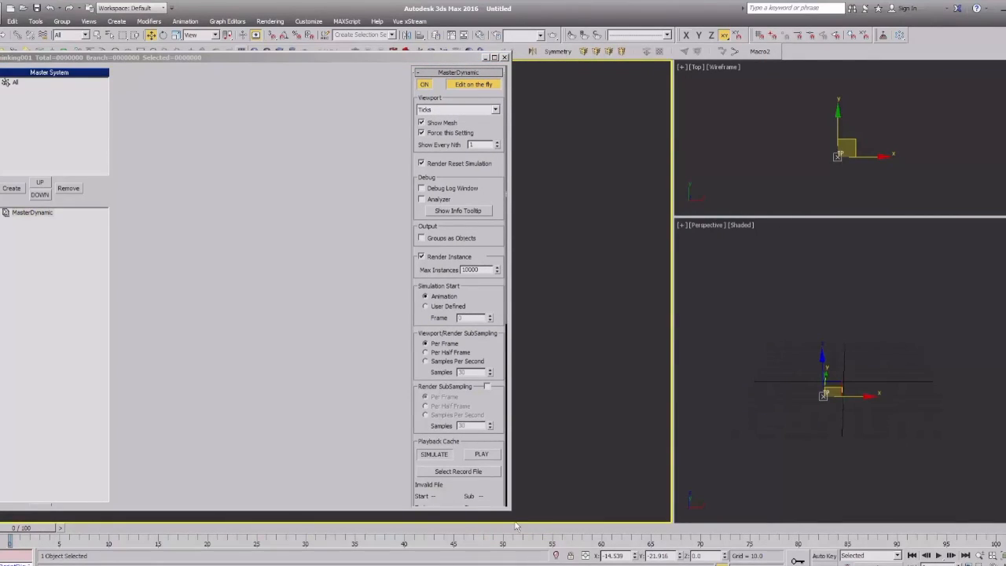
drag(511, 509, 637, 496)
click(672, 507)
Fine-tune the heights of the group and dynamic set lists and position the properties window just below the main toolbars.
drag(80, 176, 73, 150)
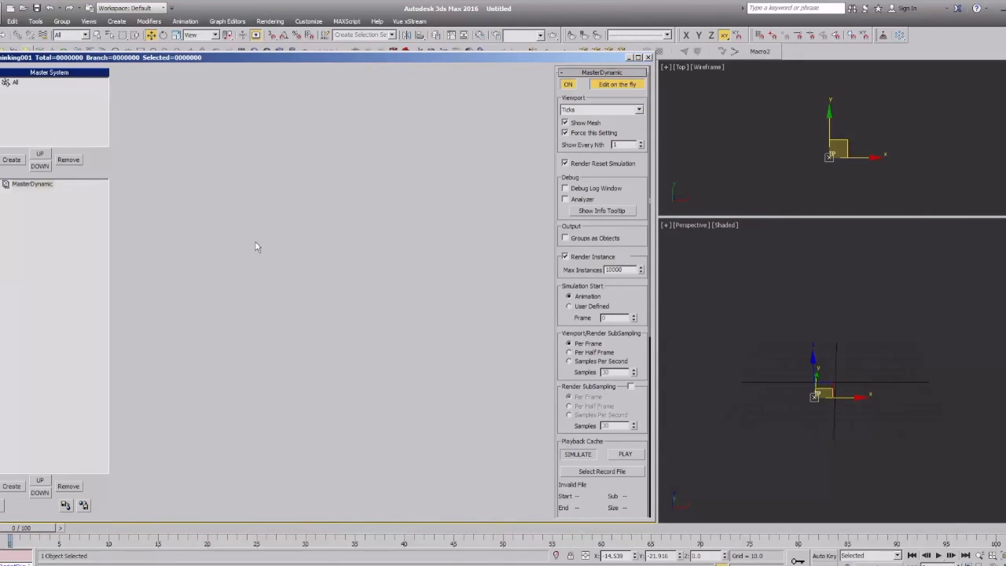
drag(97, 152, 85, 154)
drag(94, 477, 98, 450)
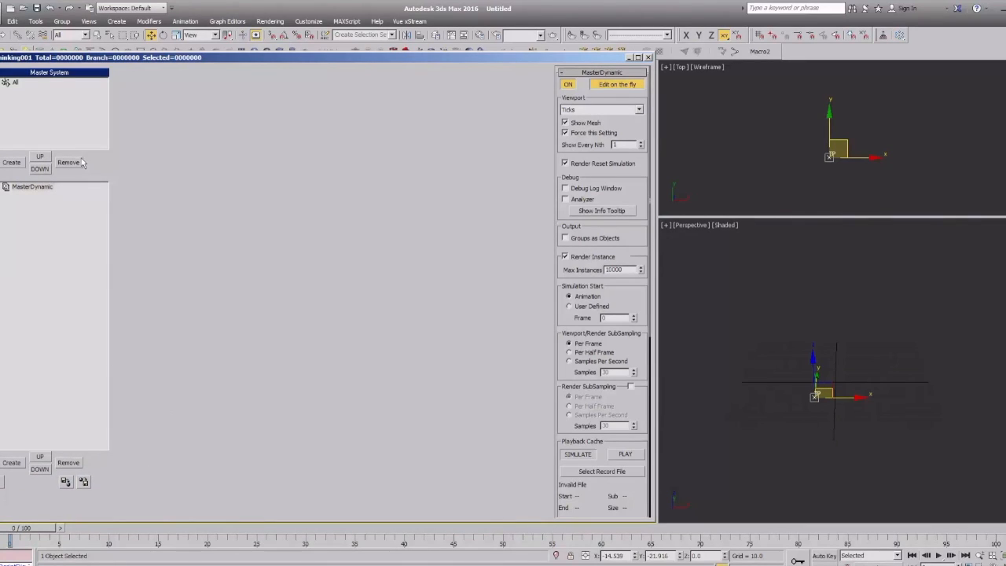
drag(83, 150, 82, 180)
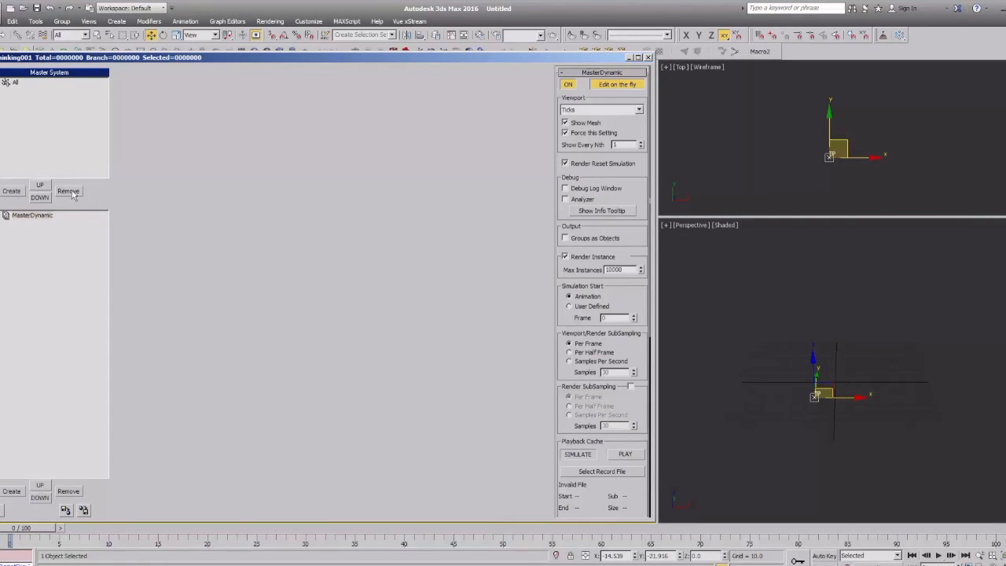
drag(80, 179, 82, 169)
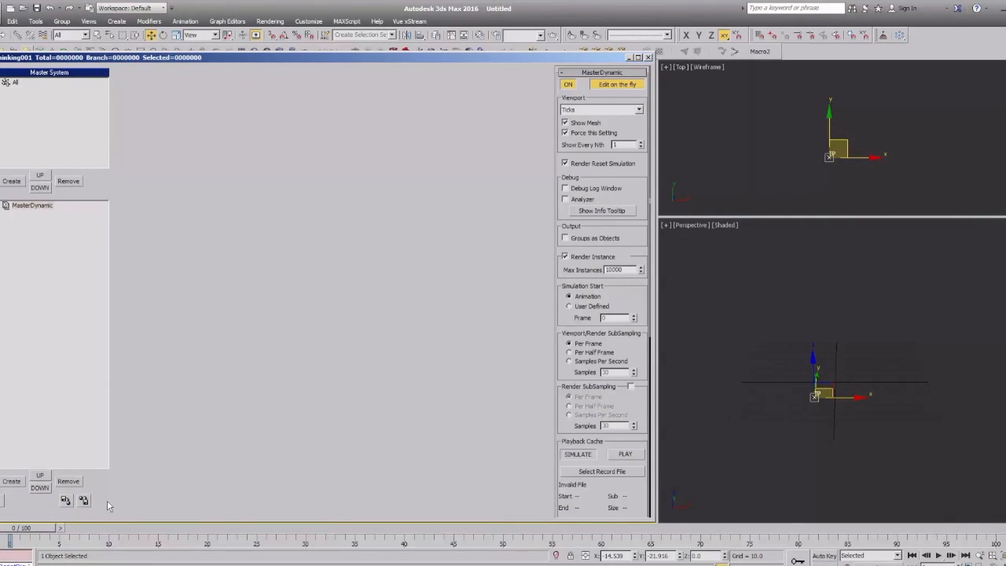
mouse_move(104, 477)
mouse_down()
mouse_move(99, 469)
mouse_move(99, 483)
mouse_move(108, 476)
mouse_up()
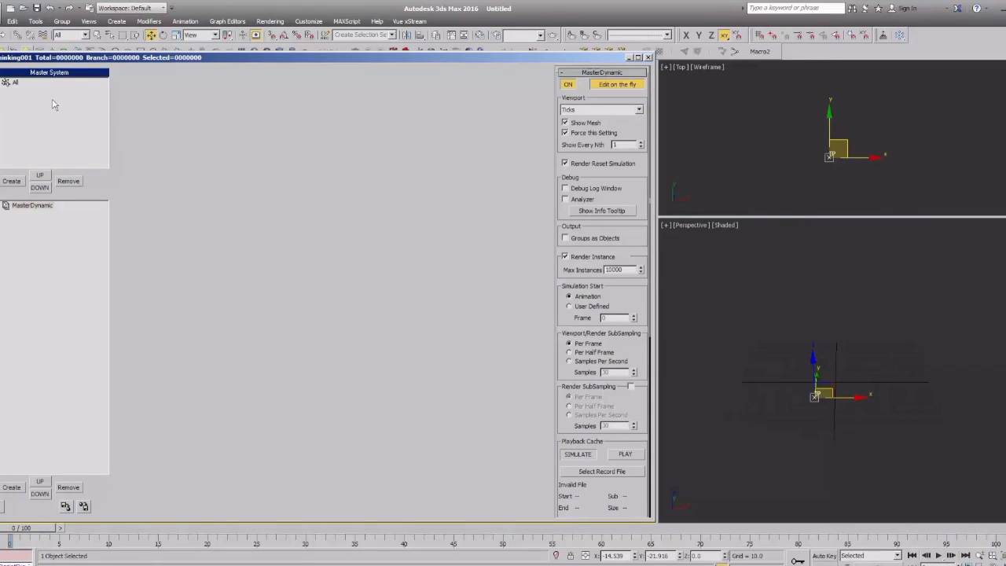
drag(129, 52, 129, 60)
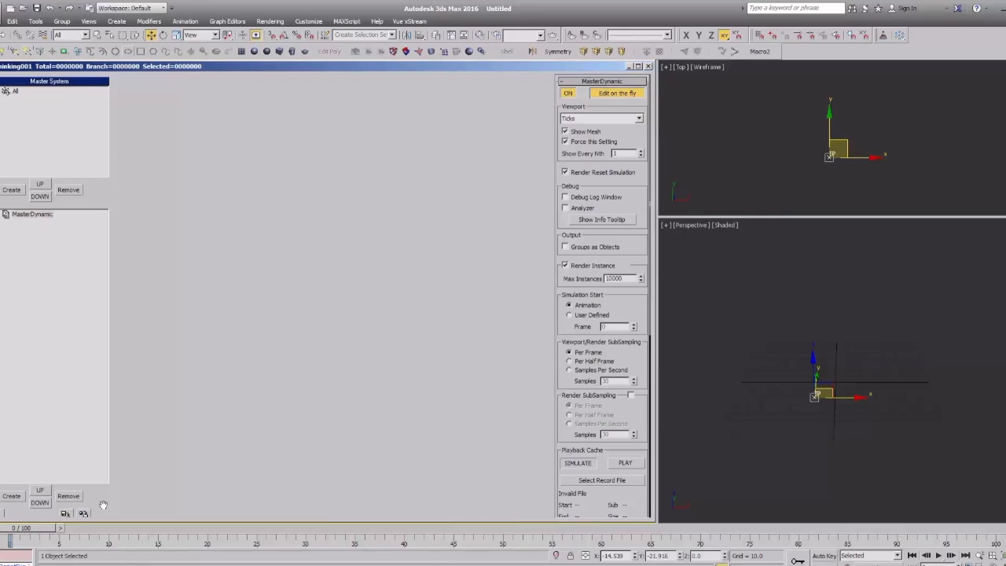
drag(88, 485, 80, 478)
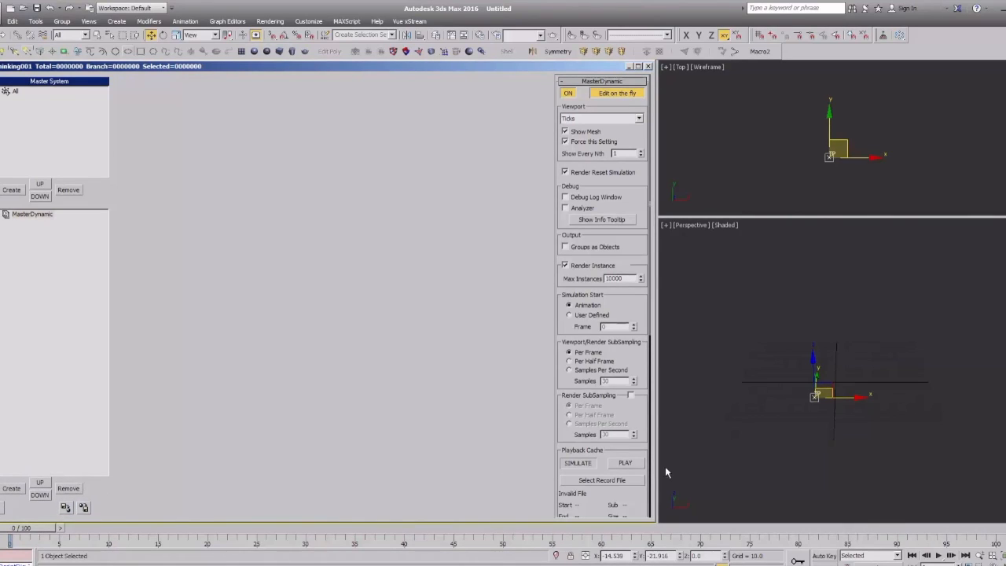
drag(652, 520, 651, 520)
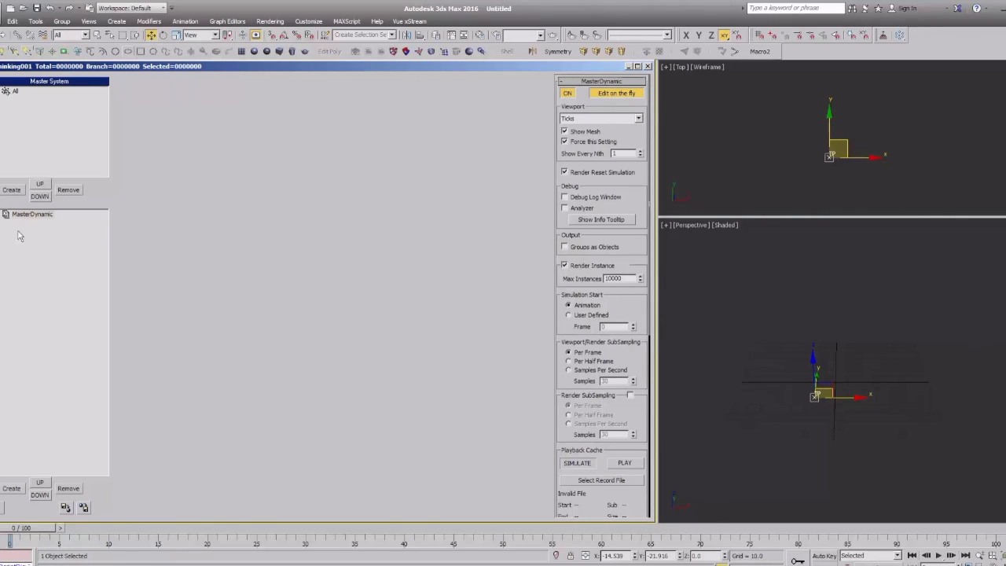
Create a particle group under All and name it test.
click(37, 216)
click(59, 125)
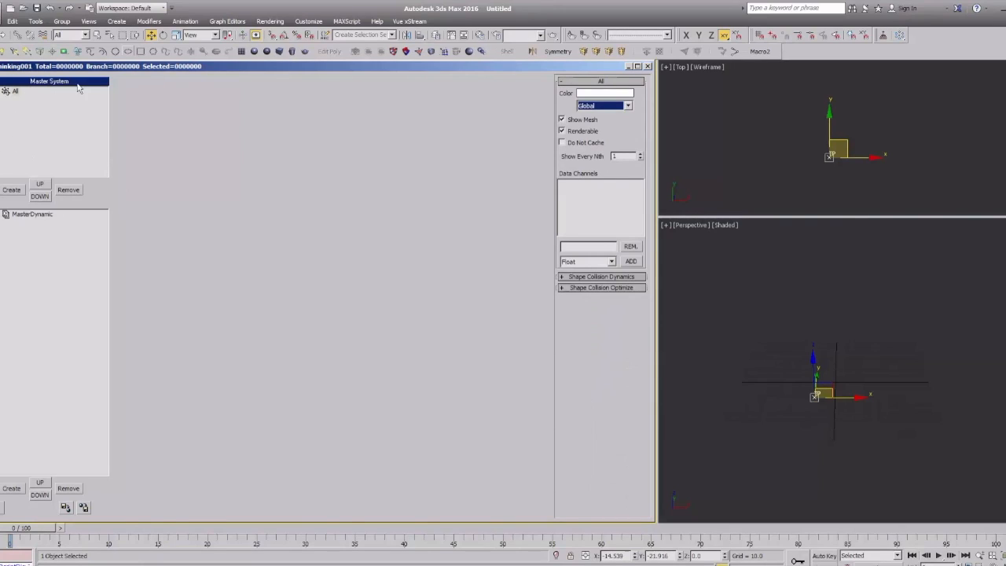
click(16, 92)
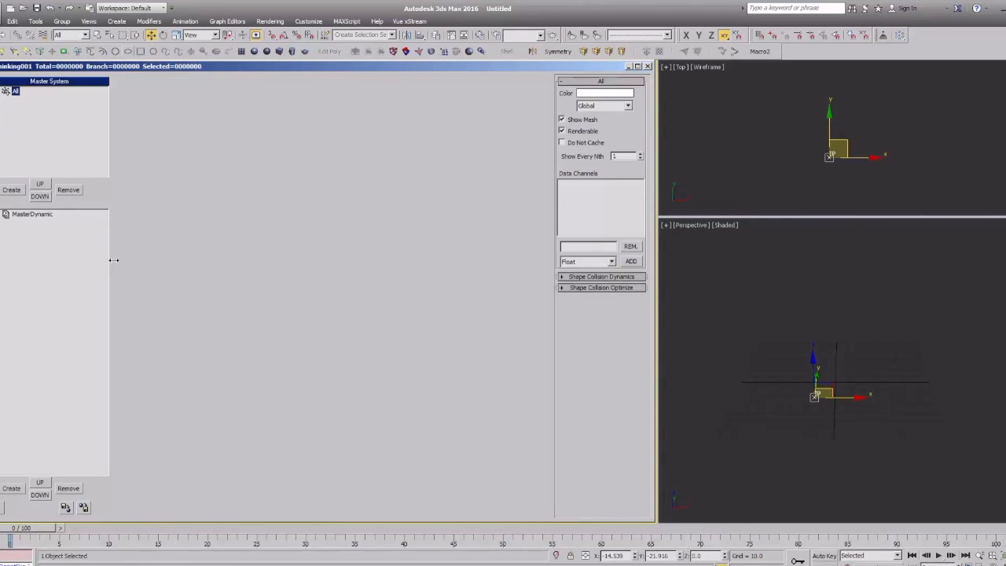
click(11, 190)
click(30, 101)
click(31, 100)
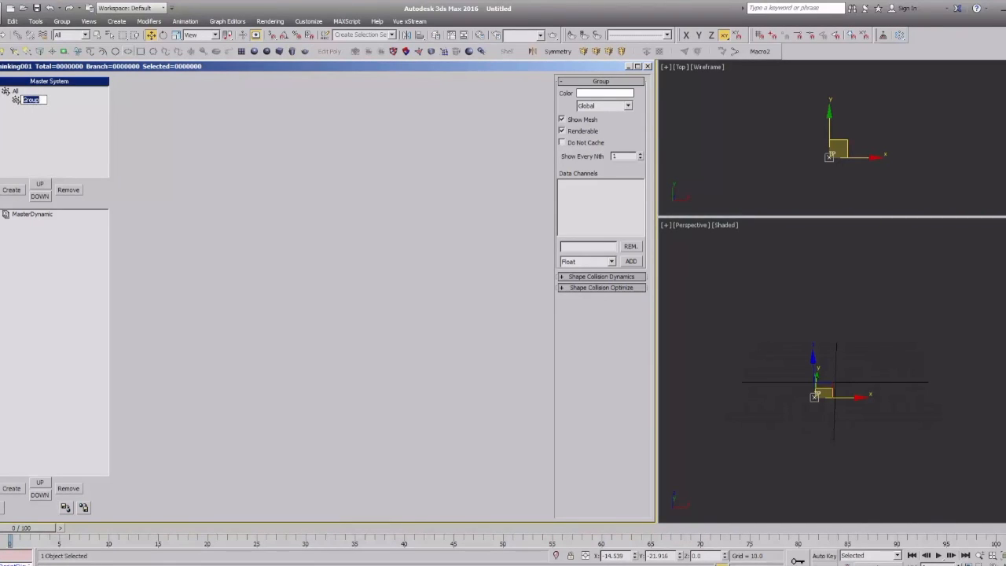
text(test)
key(Return)
Create a dynamic set under MasterDynamic and increase the height of its wiring area.
click(70, 243)
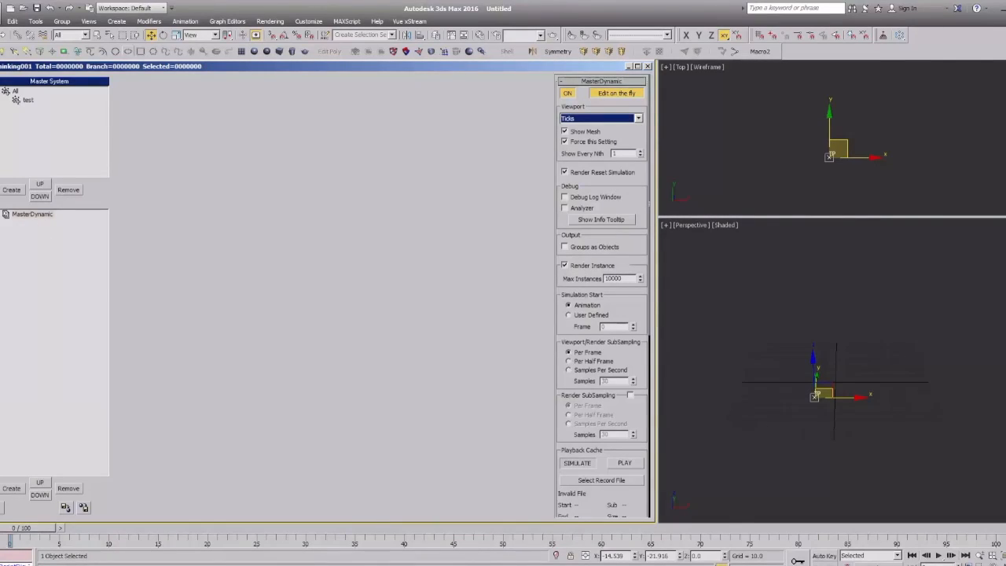
click(12, 489)
click(39, 224)
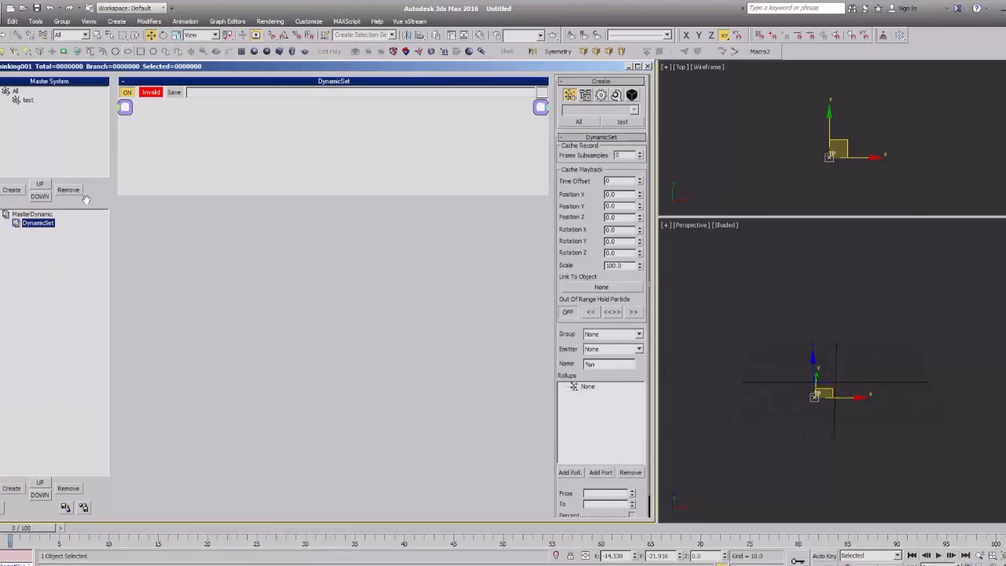
drag(207, 123, 438, 182)
drag(165, 118, 505, 180)
drag(223, 193, 196, 362)
Compare the settings shown for the particle groups with those shown for the dynamic set.
click(36, 139)
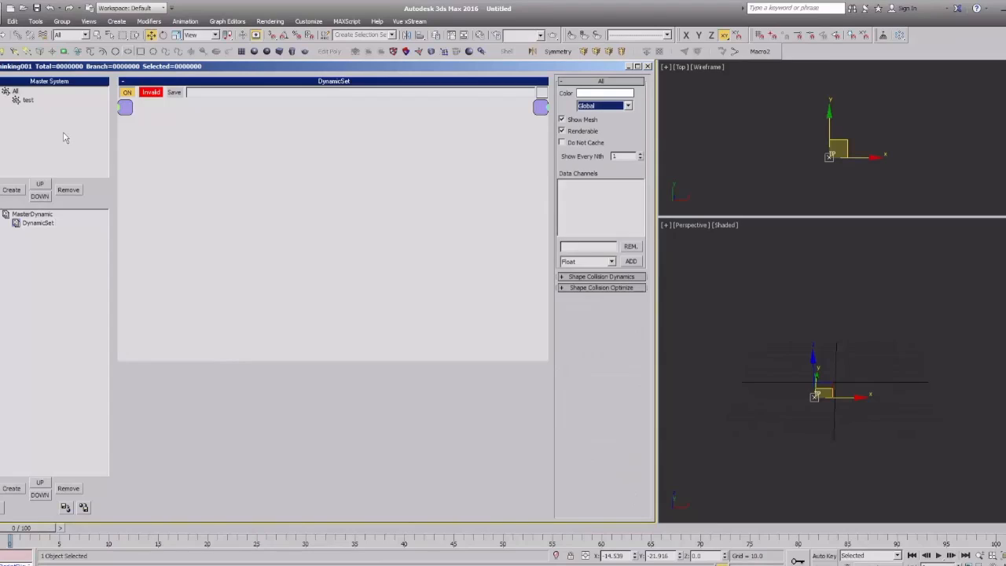
click(65, 354)
drag(298, 164, 430, 238)
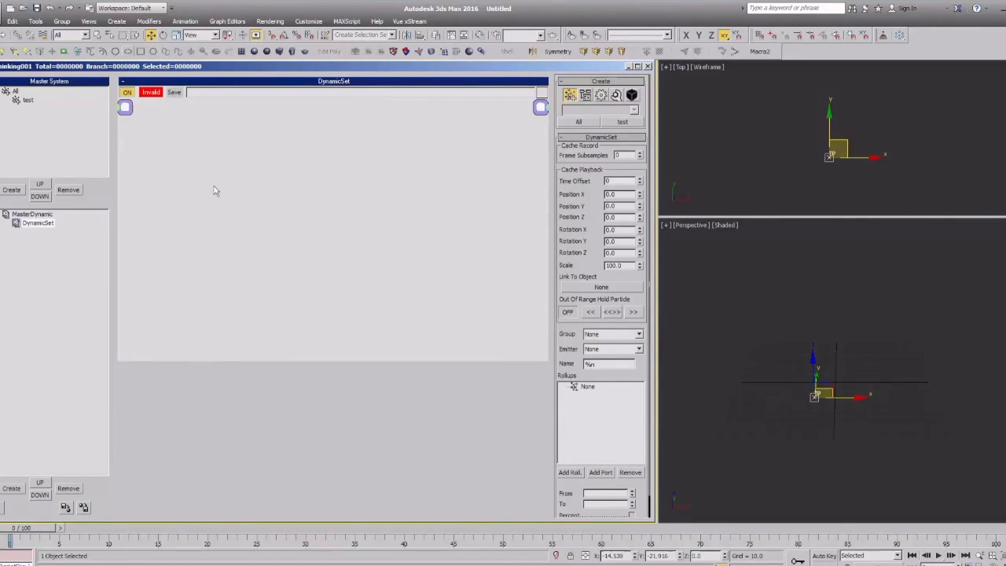
click(28, 99)
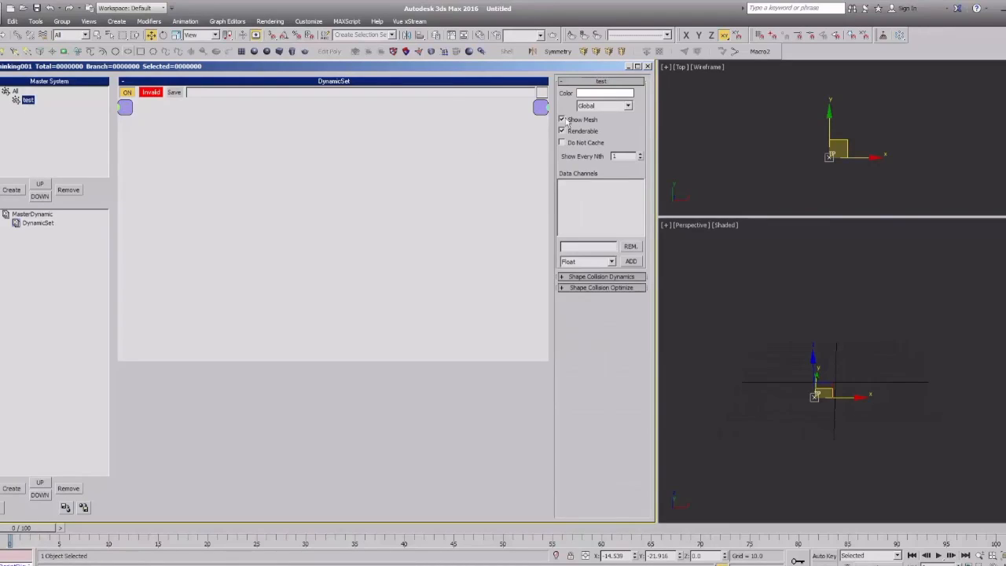
click(48, 224)
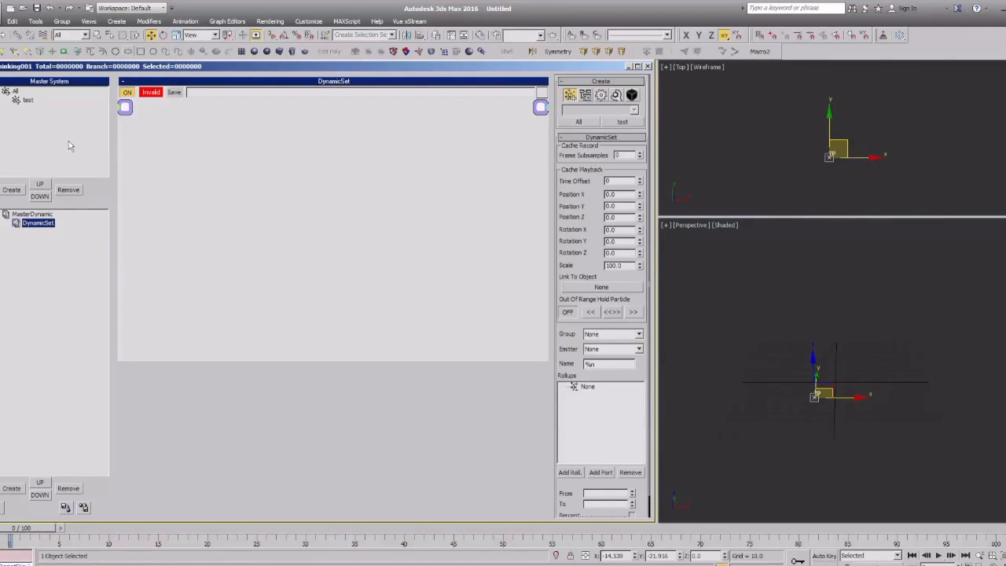
Set the test group's color to red.
click(28, 101)
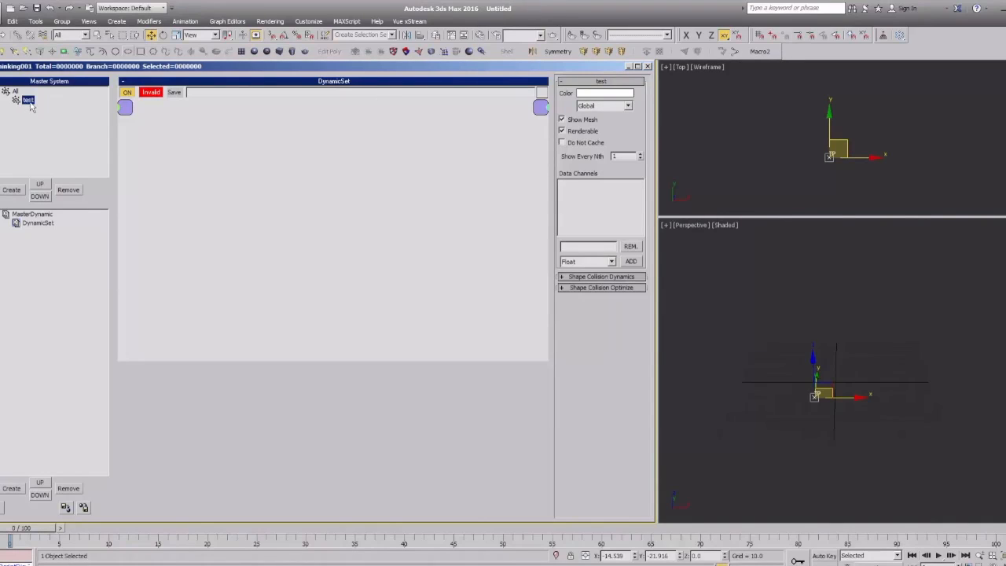
click(584, 93)
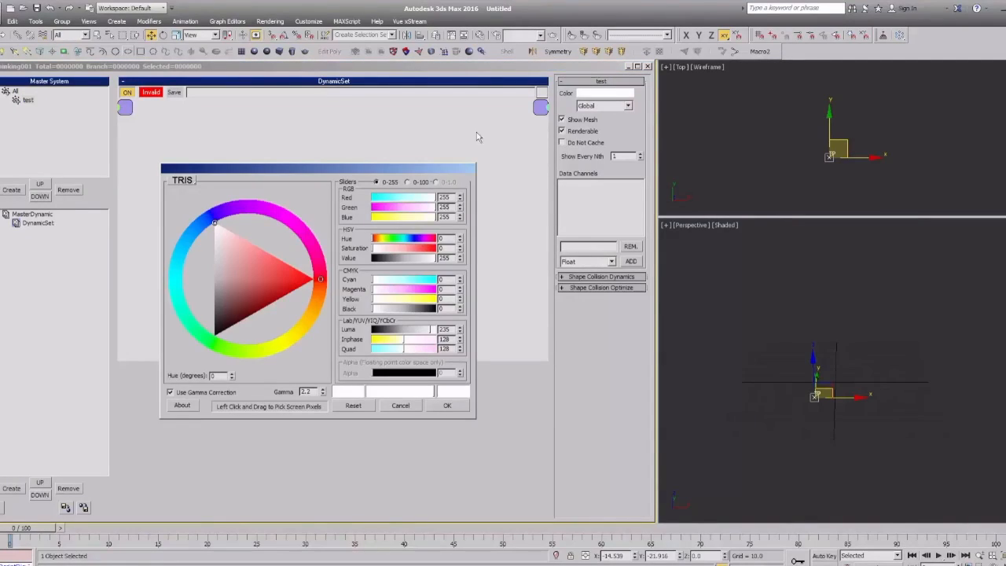
drag(330, 173, 407, 158)
drag(357, 270, 376, 267)
click(536, 391)
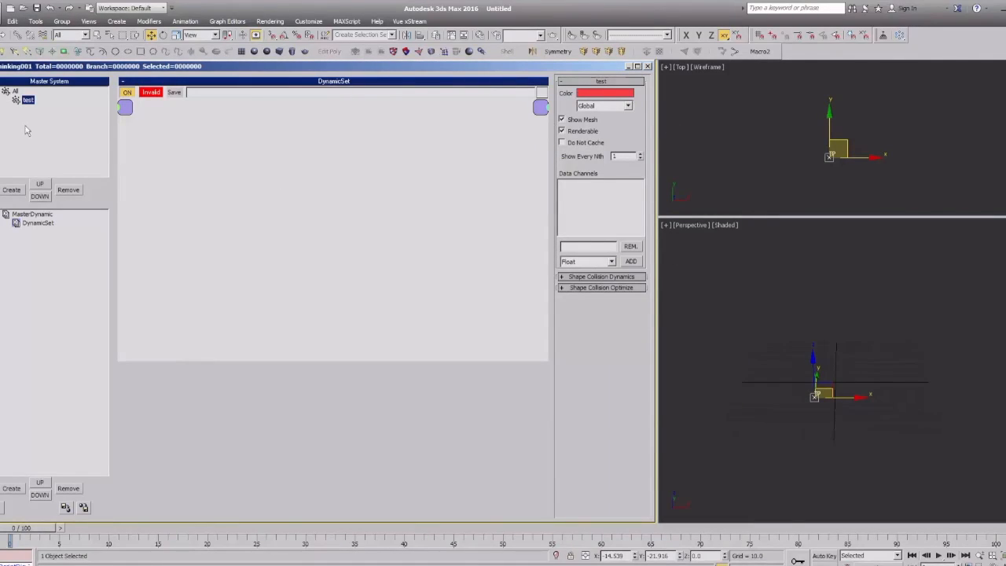
click(15, 92)
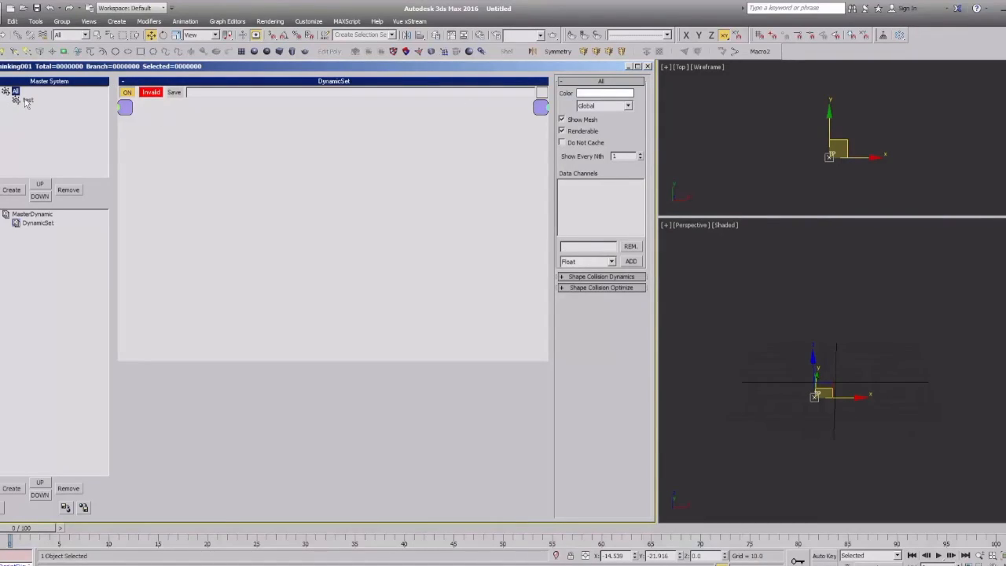
Examine the viewport display types available for the test group and for MasterDynamic.
click(28, 100)
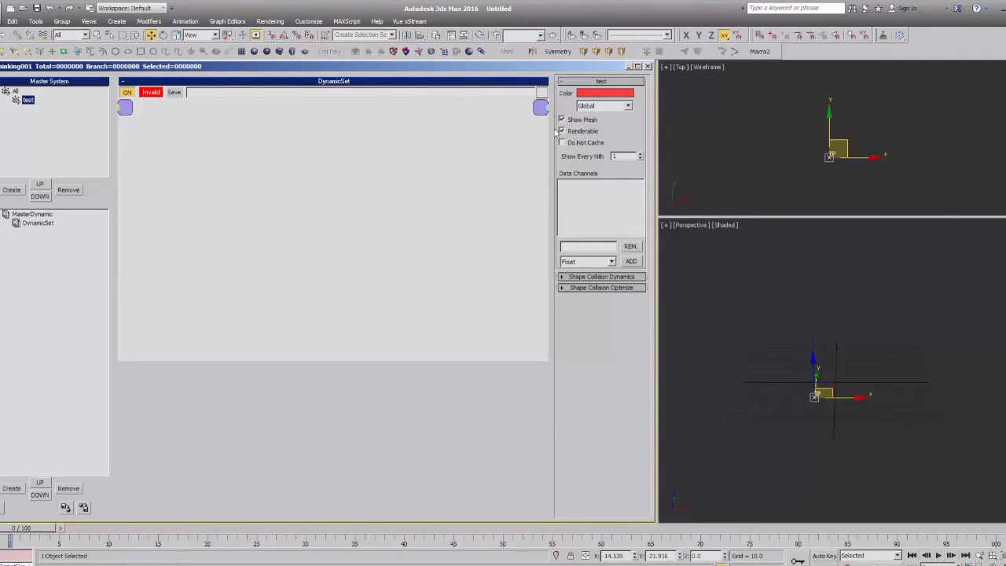
click(582, 107)
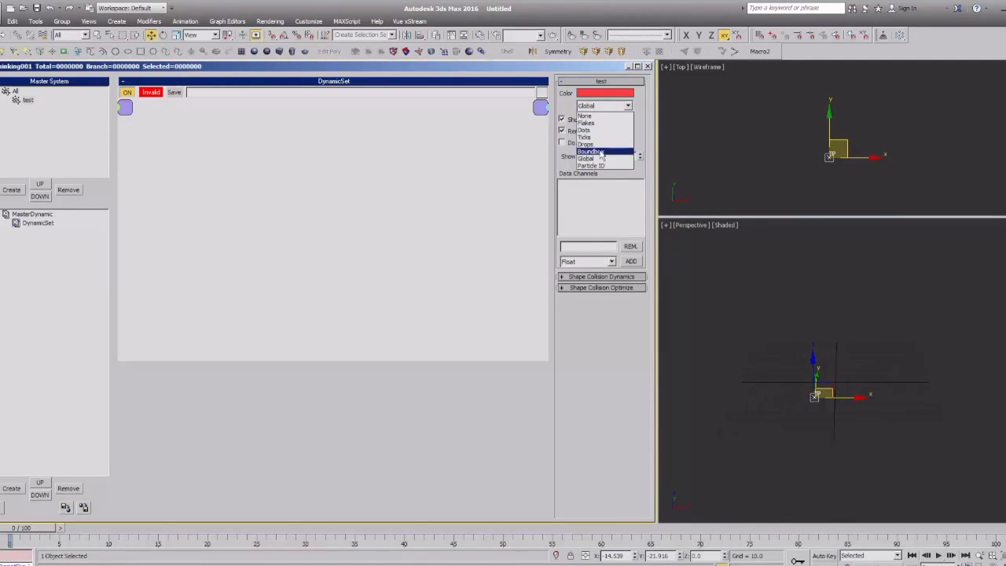
click(588, 106)
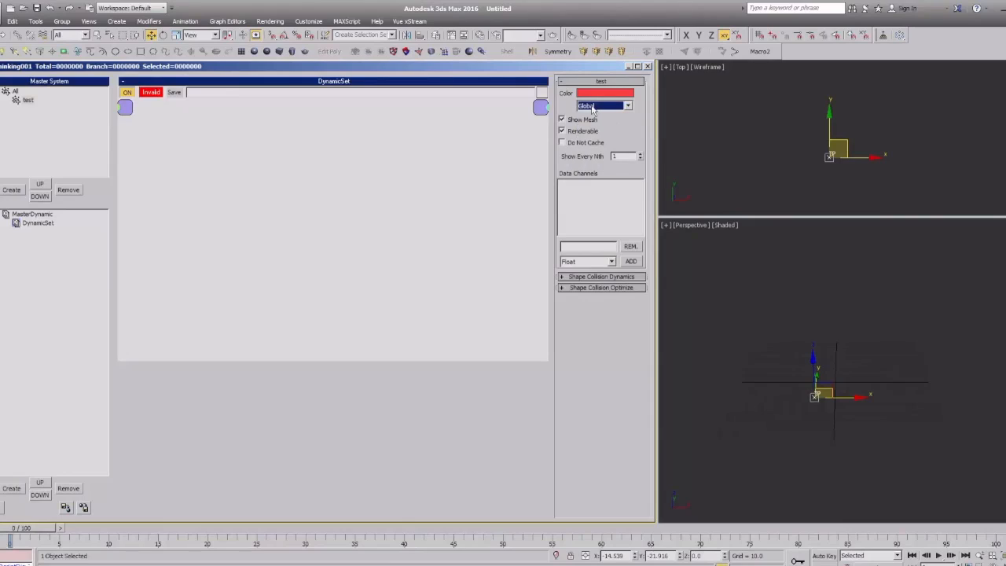
click(37, 218)
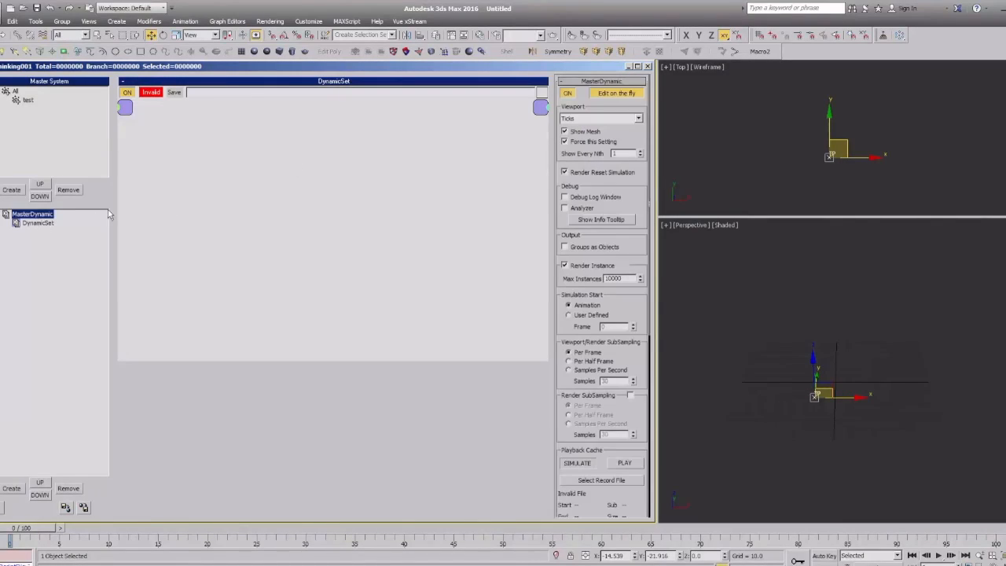
click(580, 120)
click(584, 120)
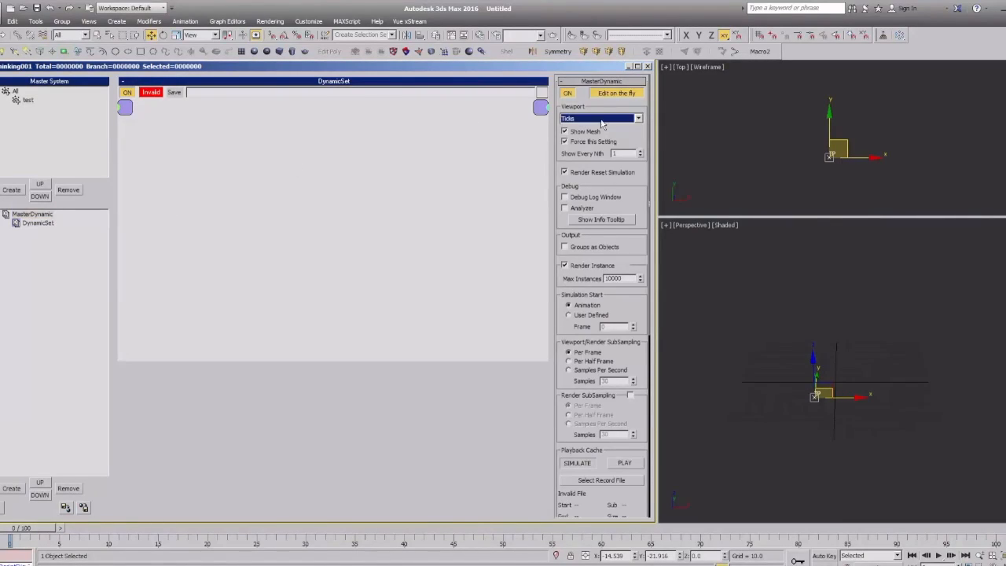
Try the Do Not Cache option on the test group.
click(28, 100)
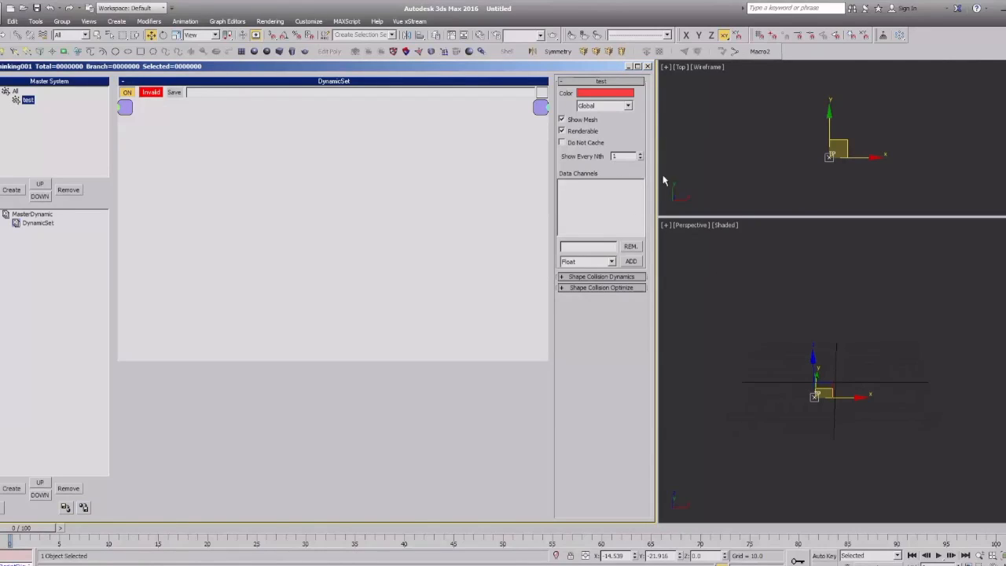
click(562, 143)
click(562, 142)
Compare the cache and playback settings of the dynamic set with the global settings of MasterDynamic.
click(21, 222)
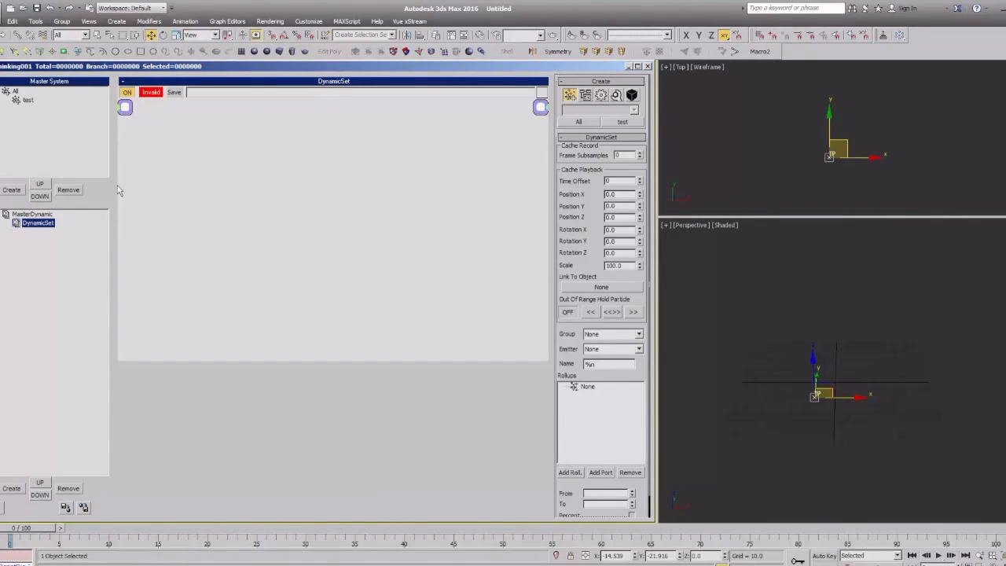
click(40, 217)
click(45, 224)
click(35, 215)
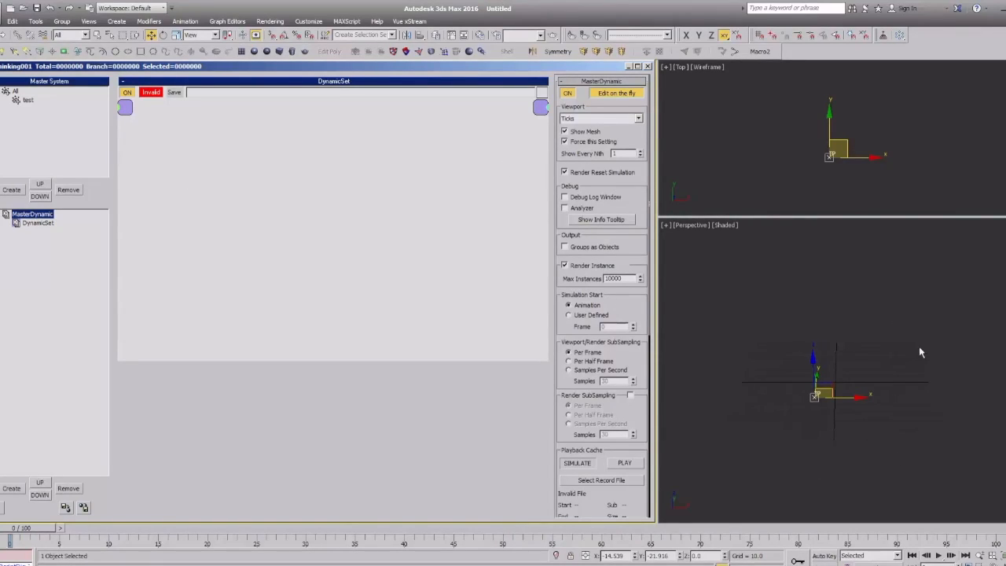
click(35, 224)
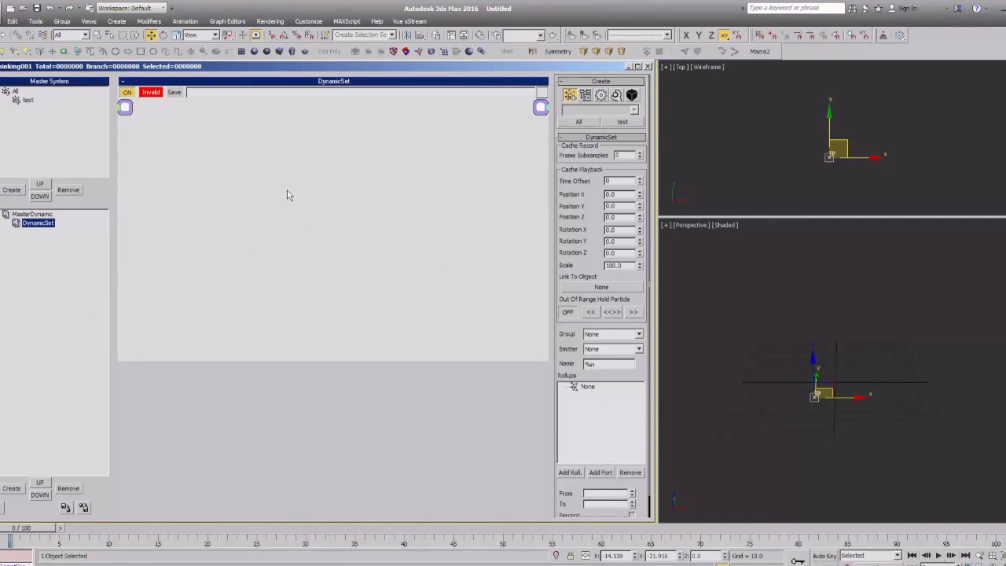
click(32, 216)
click(34, 224)
Create seven more dynamic sets under MasterDynamic.
click(30, 214)
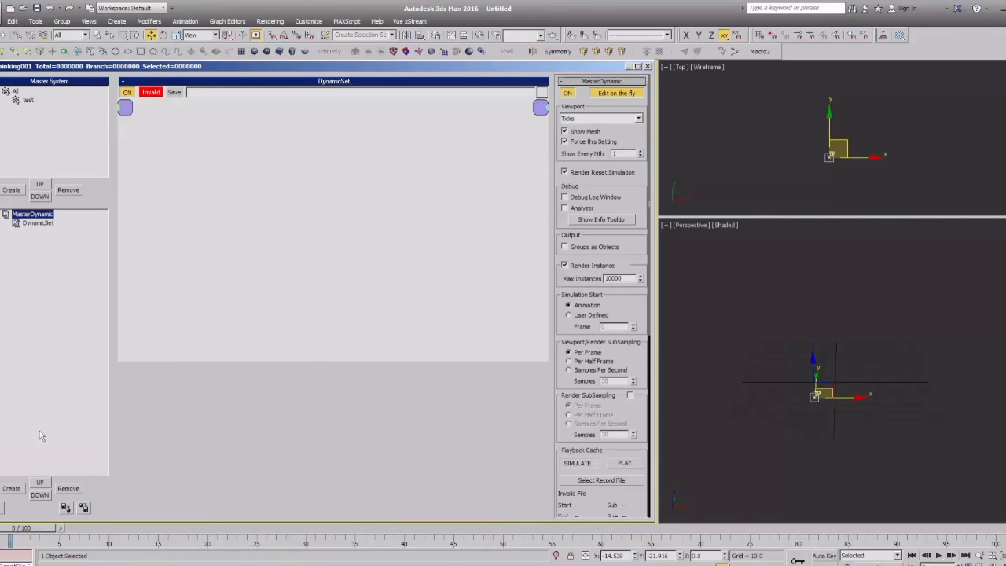
click(12, 488)
click(12, 488)
click(12, 489)
click(12, 488)
click(11, 488)
click(12, 489)
click(12, 488)
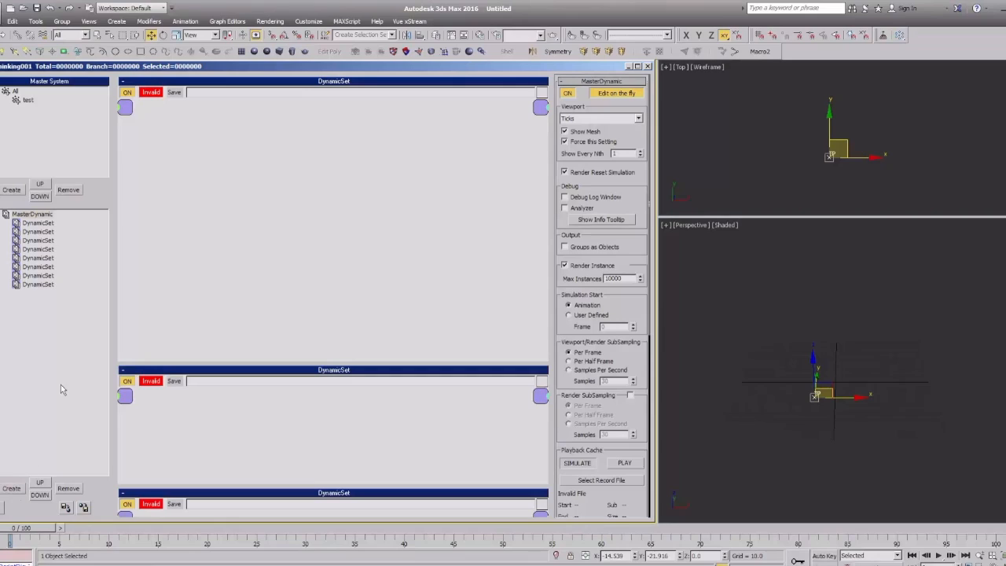
Look through the wiring areas of several individual dynamic sets, ending with the first one.
click(32, 230)
click(33, 240)
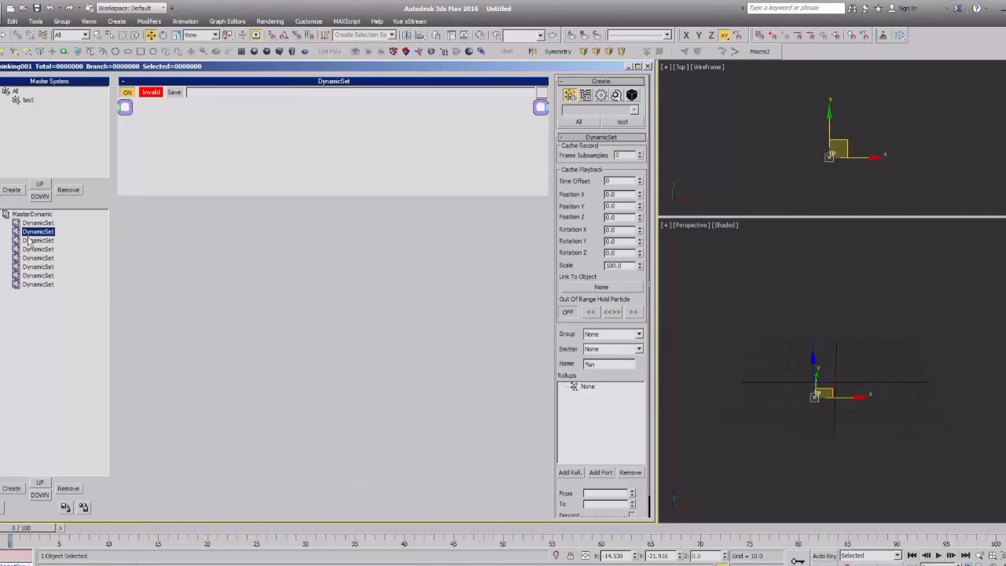
click(34, 258)
click(33, 266)
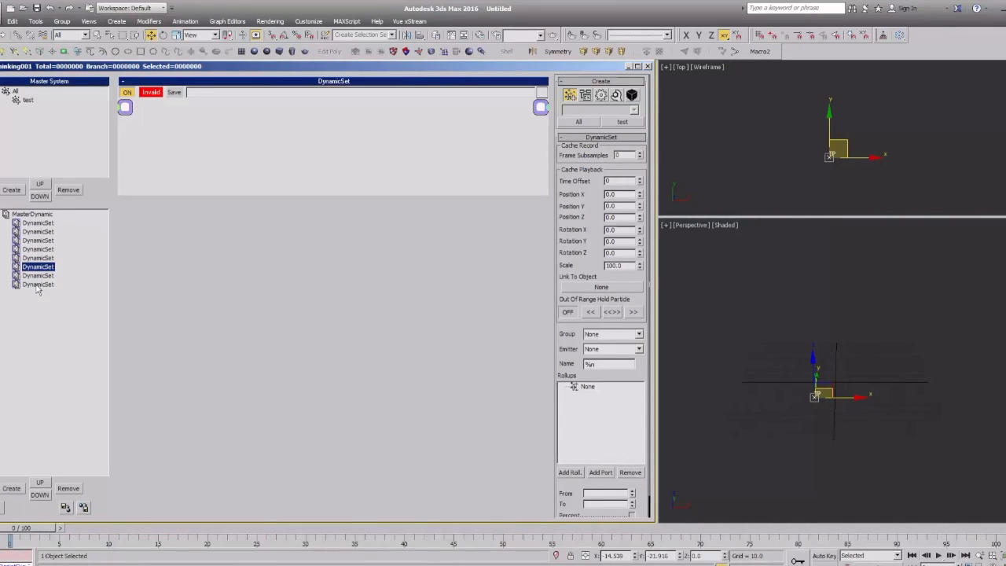
click(33, 223)
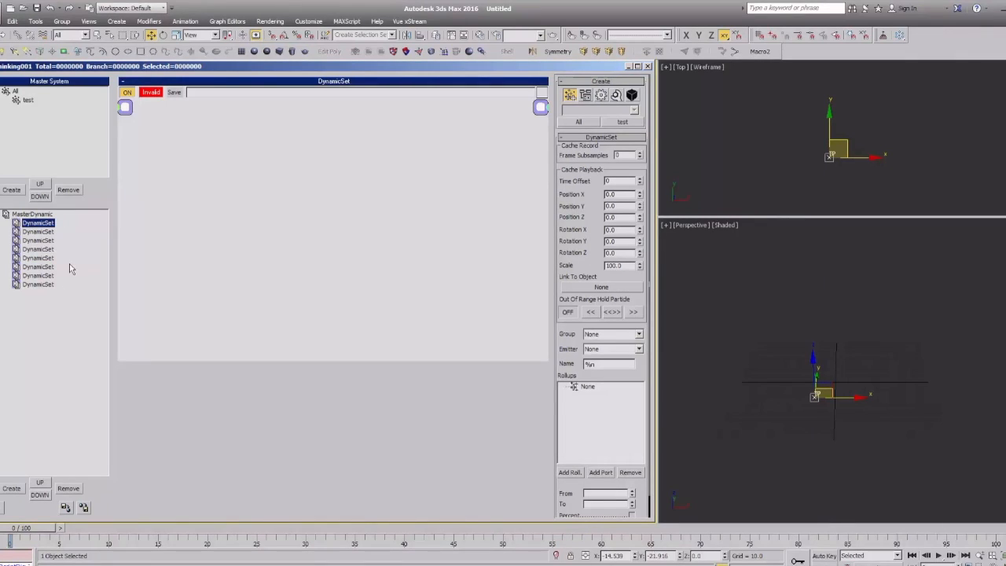
Nest all the other dynamic sets under the first one and expand it in the hierarchy.
drag(26, 233, 14, 218)
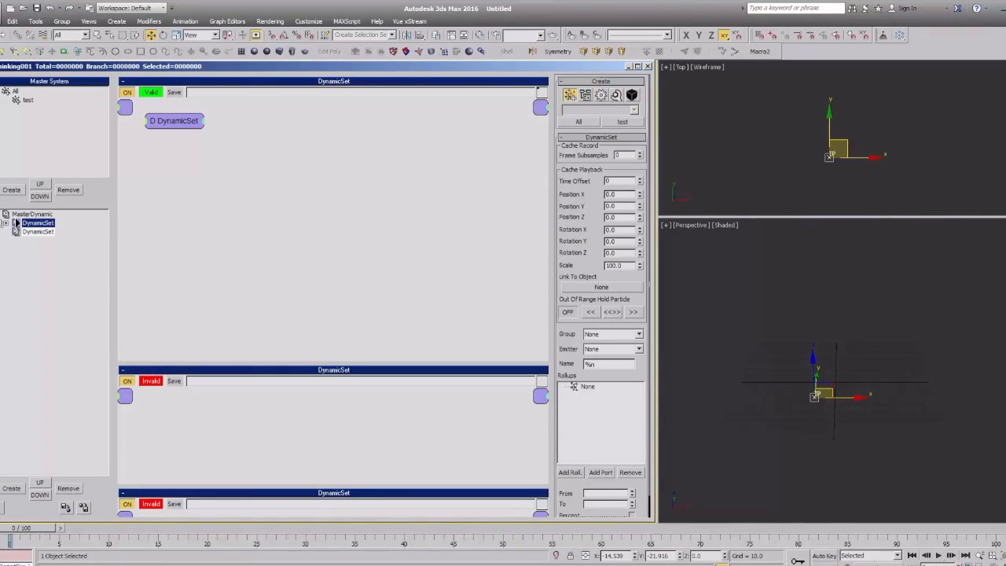
drag(16, 223, 15, 224)
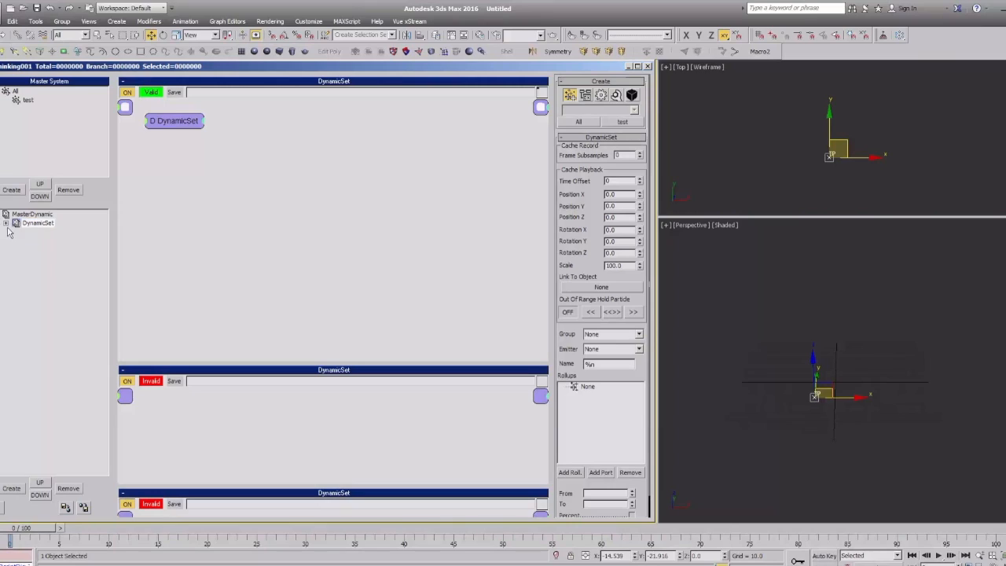
click(6, 224)
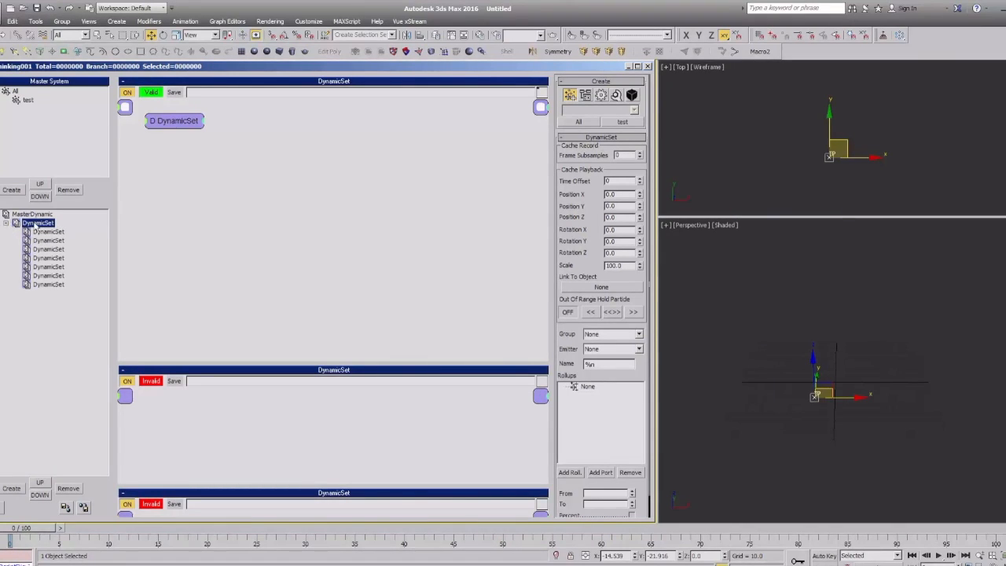
Rename the parent dynamic set System and view the dialog for saving it as a THI file.
click(24, 224)
text(System)
key(BackSpace)
key(BackSpace)
text(ystem)
key(Return)
click(84, 508)
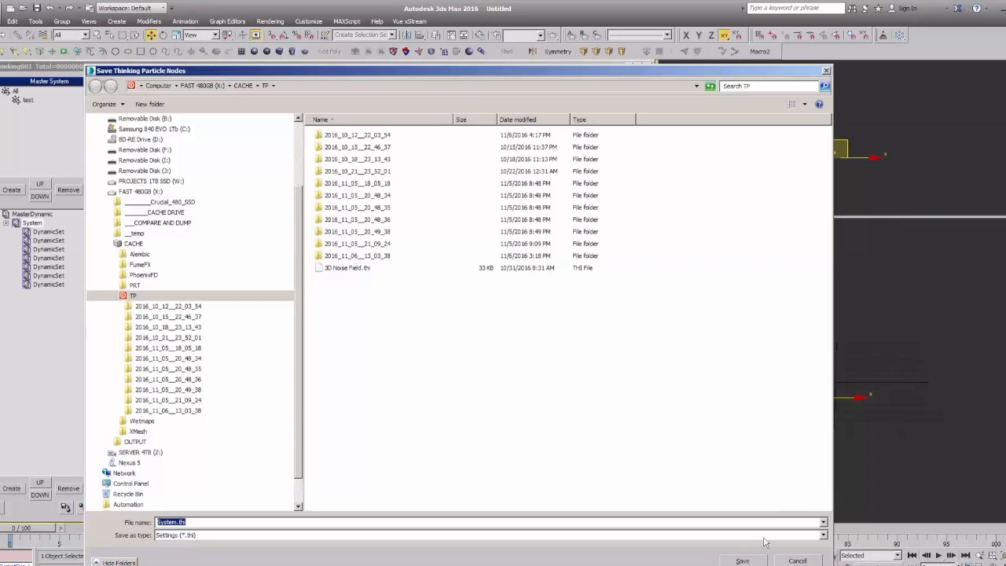
click(802, 560)
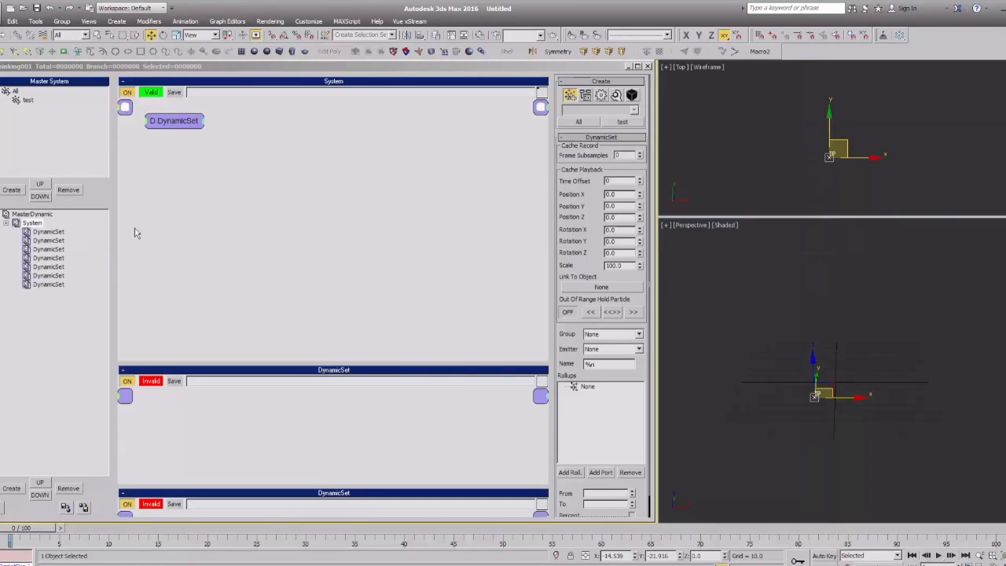
Separate one nested dynamic set node in the System wiring area and delete the other stacked nodes.
click(32, 223)
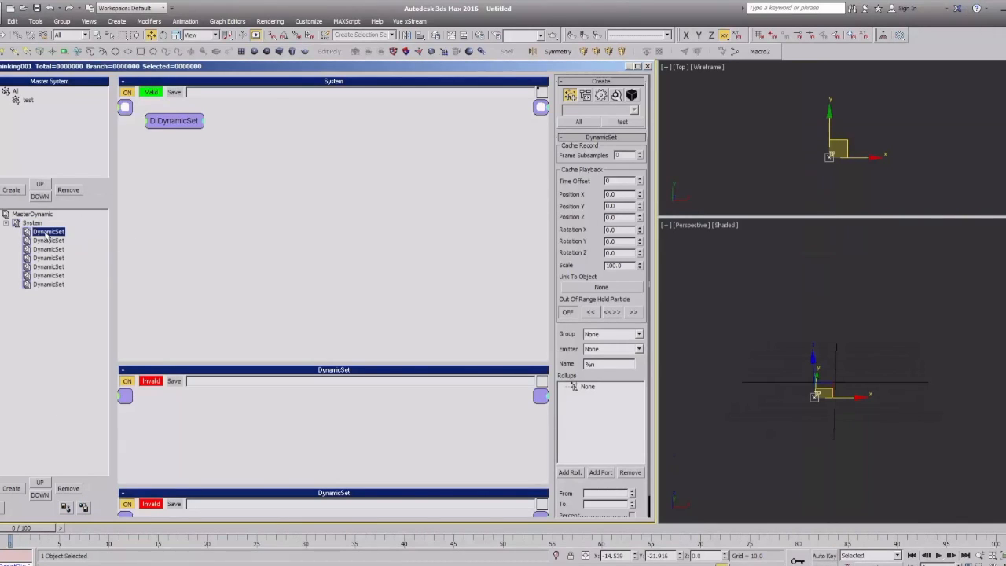
drag(182, 121, 250, 133)
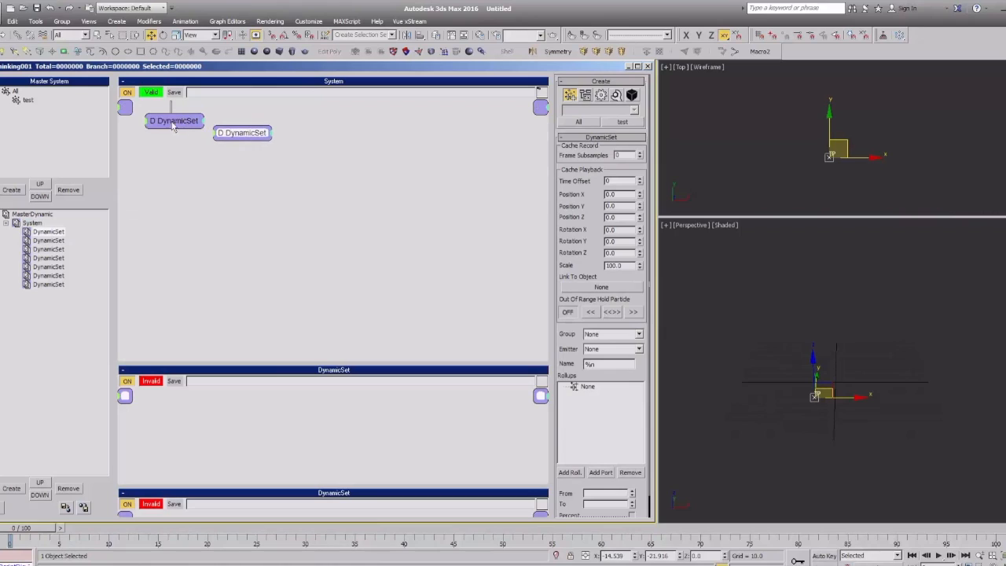
drag(174, 124, 175, 156)
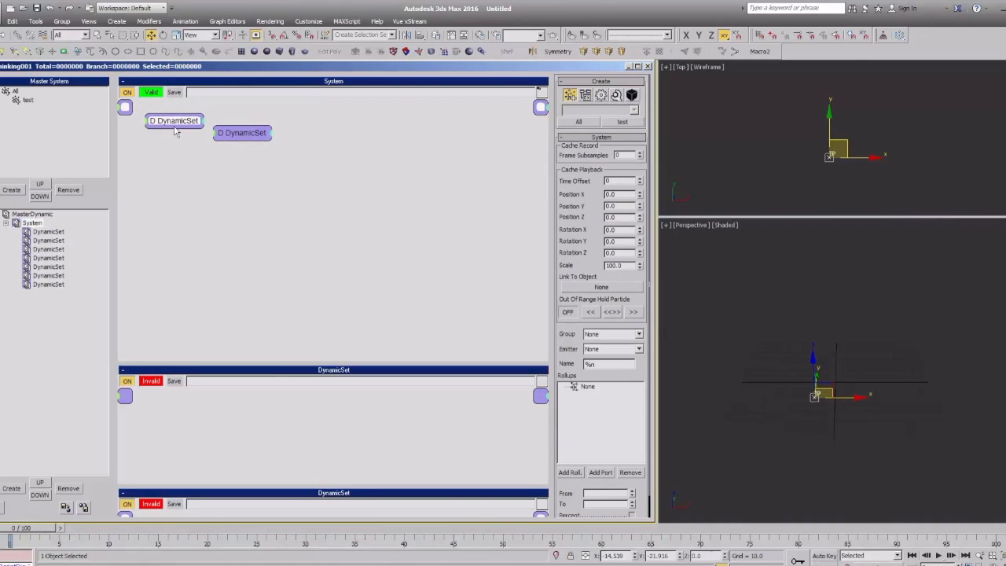
right_click(197, 212)
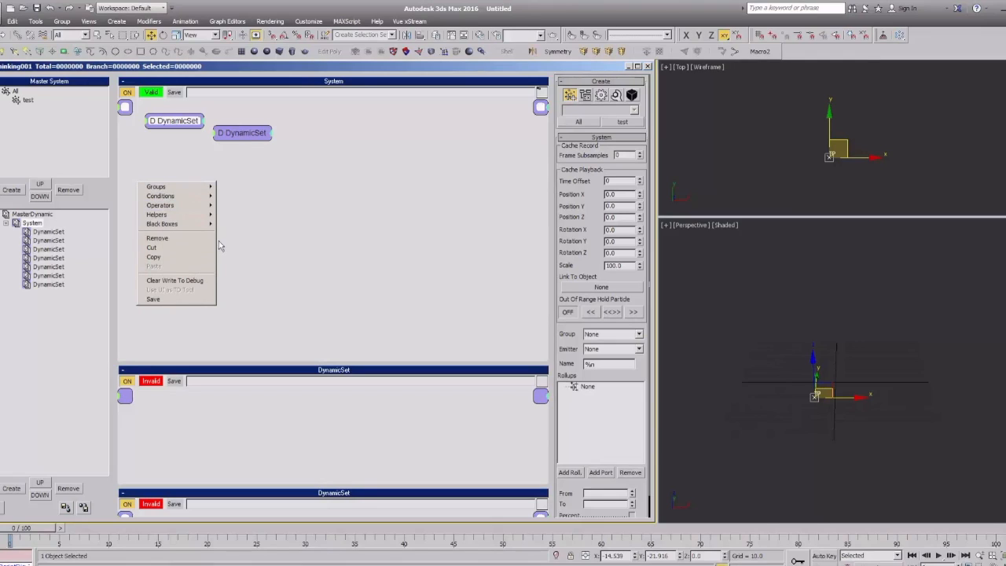
click(157, 249)
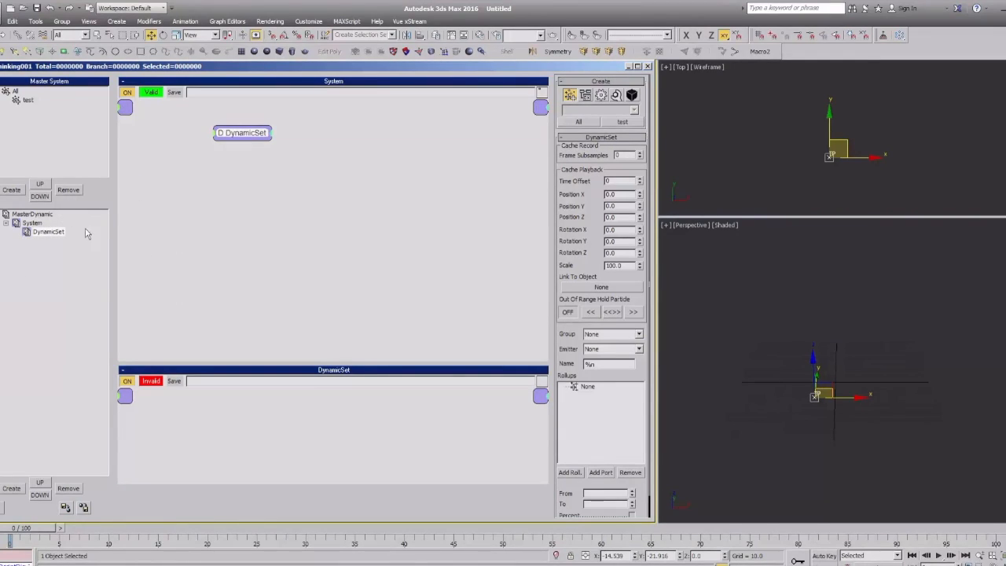
Rename the System dynamic set as Emission System.
click(31, 223)
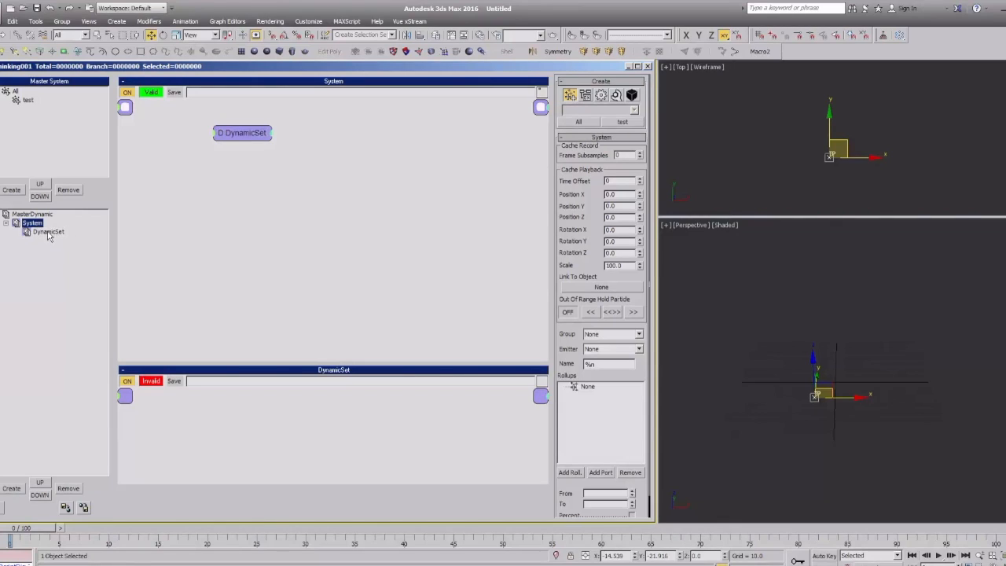
click(51, 232)
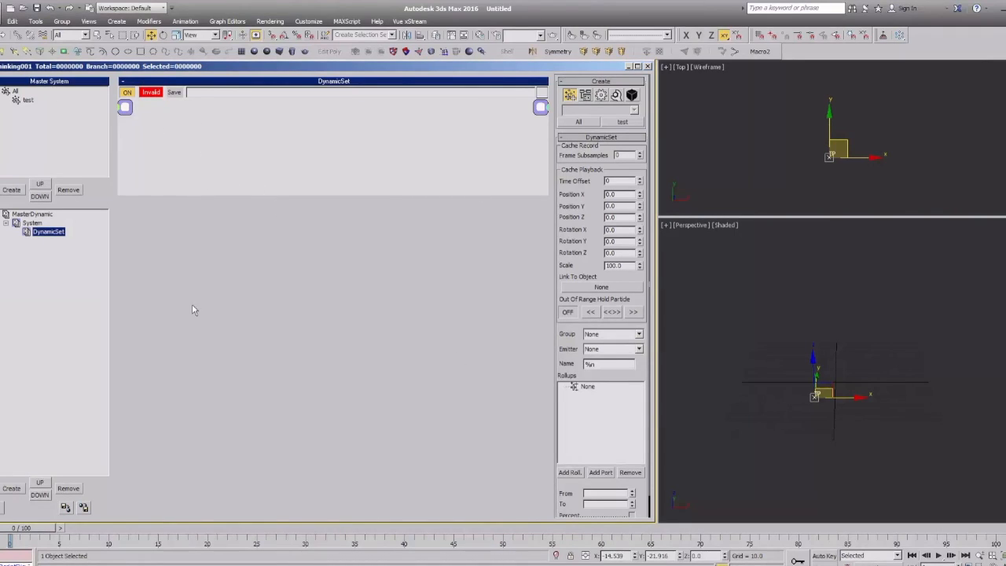
click(33, 224)
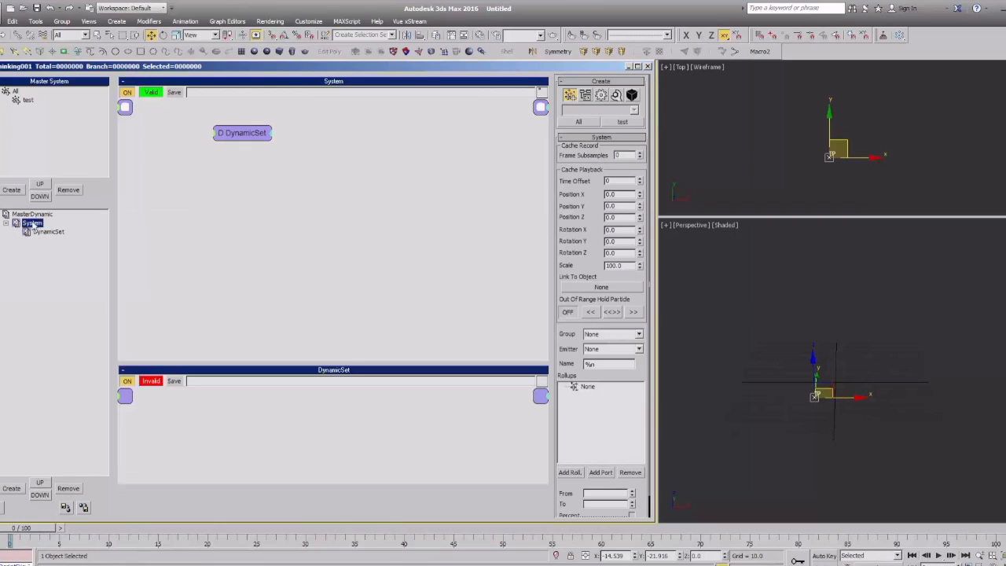
click(33, 224)
text(Emission)
key(shift+Home)
key(Return)
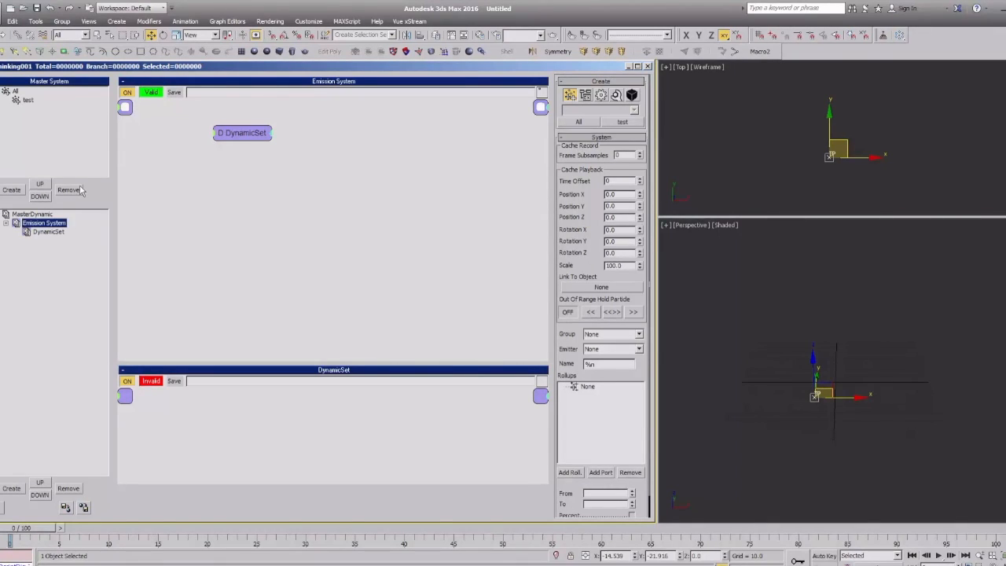
Rename the dynamic set nested under Emission System as cache1.
click(48, 232)
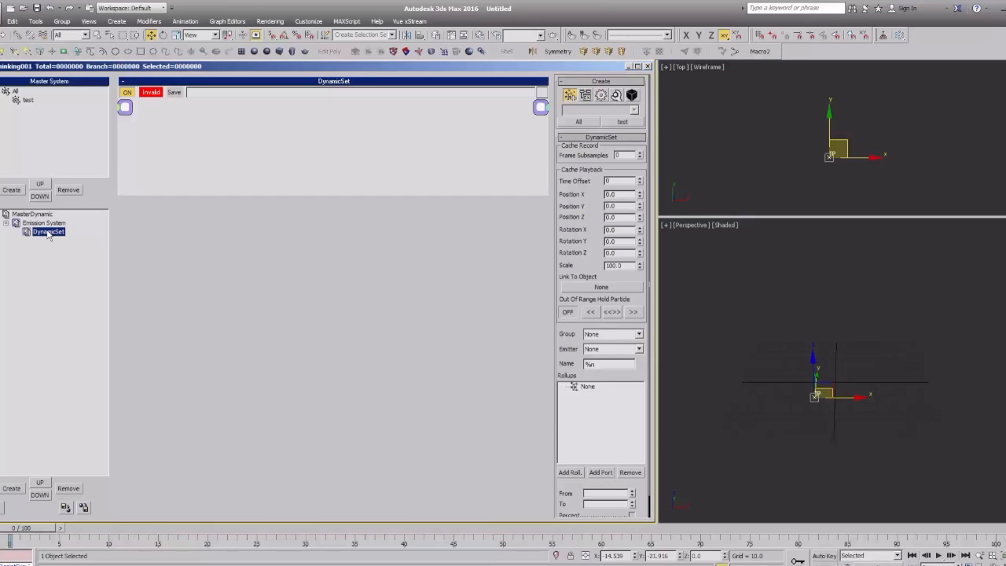
click(35, 236)
text(cache1)
key(Return)
Create a second dynamic set under Emission System and name it cache2.
click(41, 224)
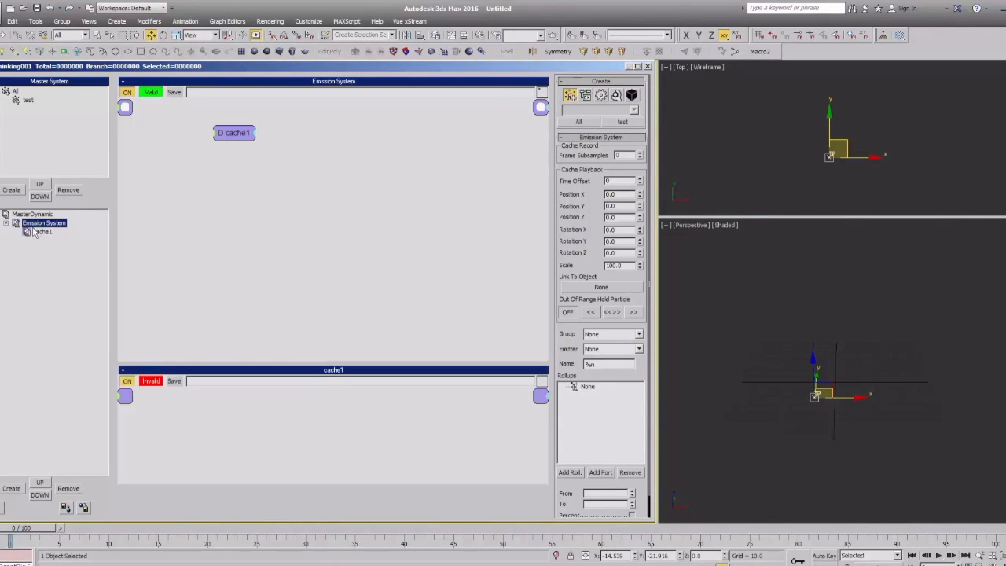
click(42, 232)
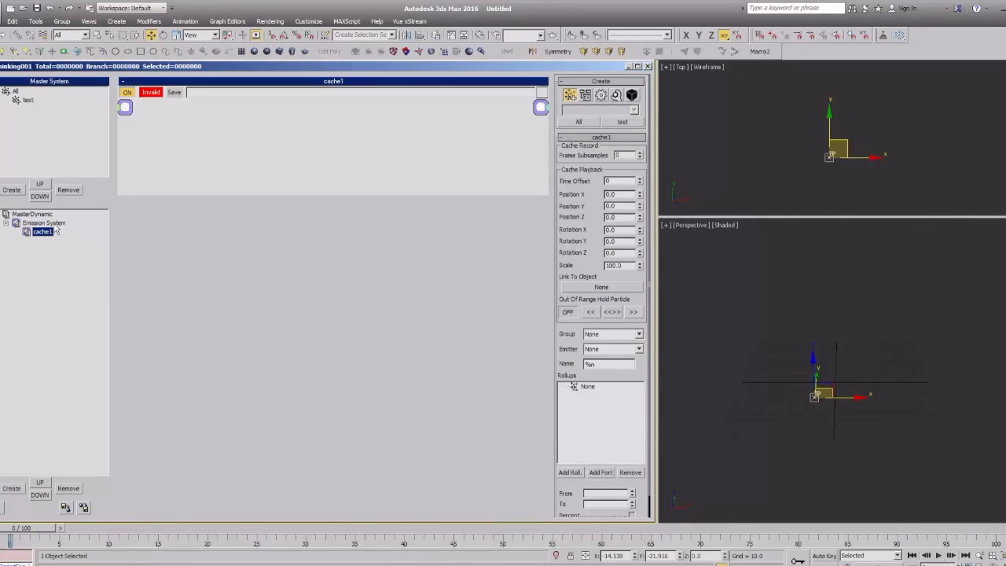
click(54, 224)
click(11, 488)
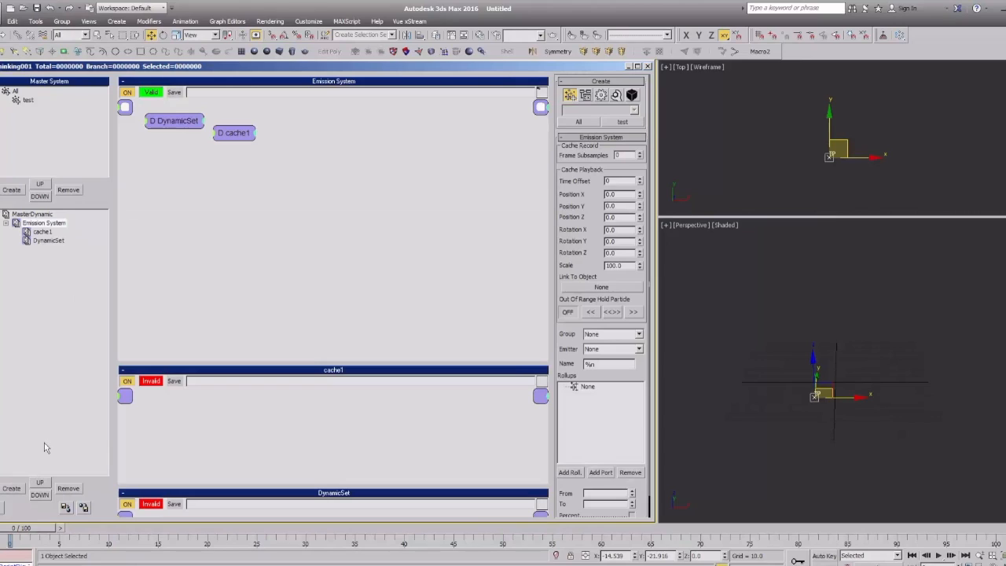
double_click(55, 239)
text(cache2)
key(Return)
Nest cache1 under cache2, expand cache2 in the hierarchy and select cache1.
drag(36, 237, 27, 238)
click(17, 232)
click(50, 241)
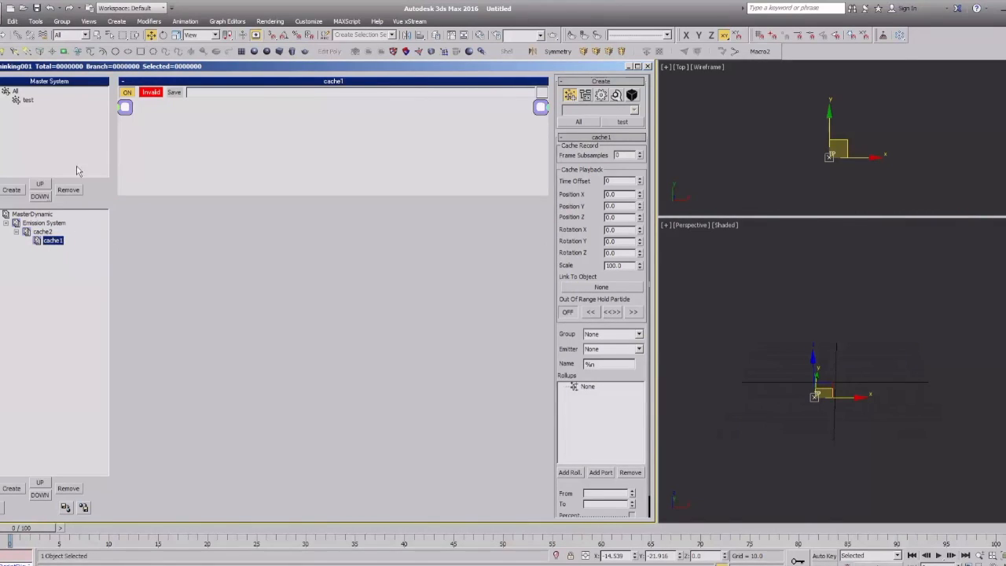
Review the test group's settings and the wiring of the Emission System set.
click(28, 101)
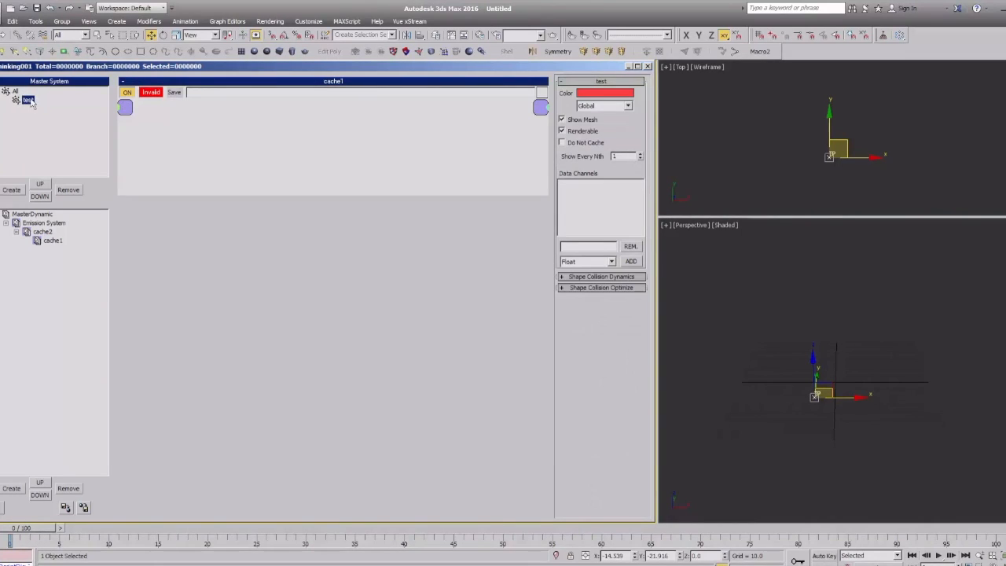
click(26, 101)
click(47, 224)
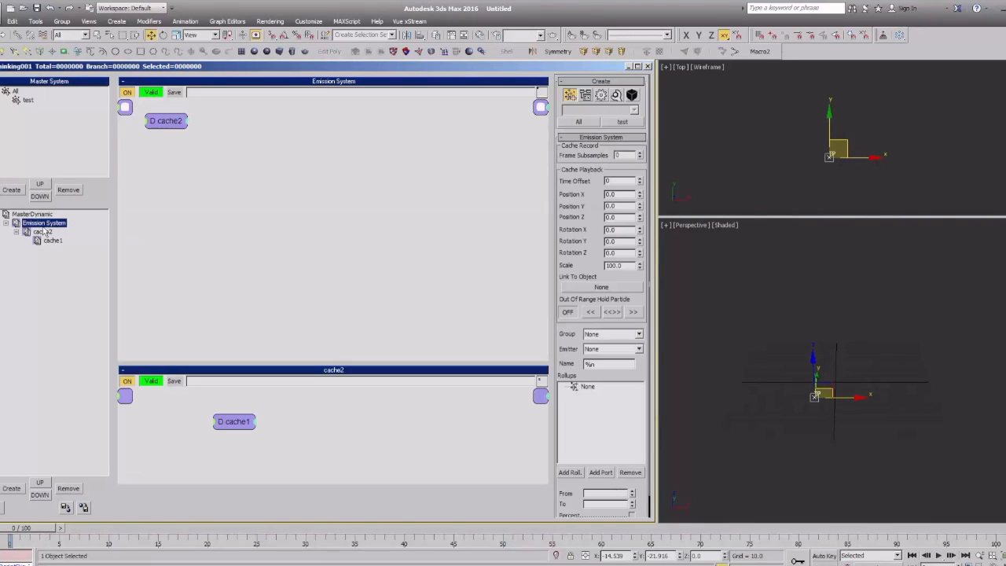
Rename both the Emission System dynamic set and the test group as System.
click(45, 223)
key(Delete)
key(Return)
click(30, 101)
click(30, 101)
text(System)
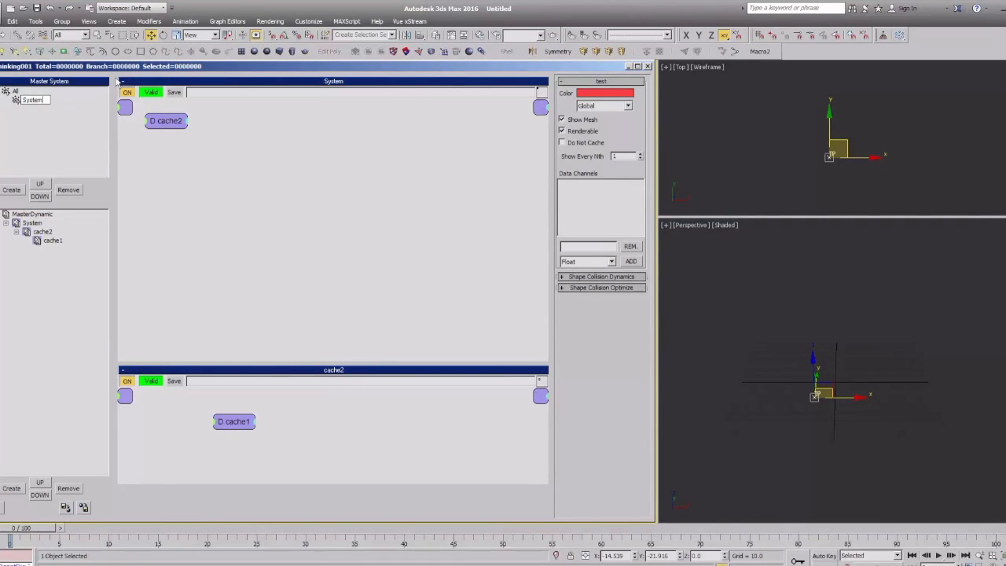
key(Return)
Create two groups under the System group and name them red and blue.
click(11, 189)
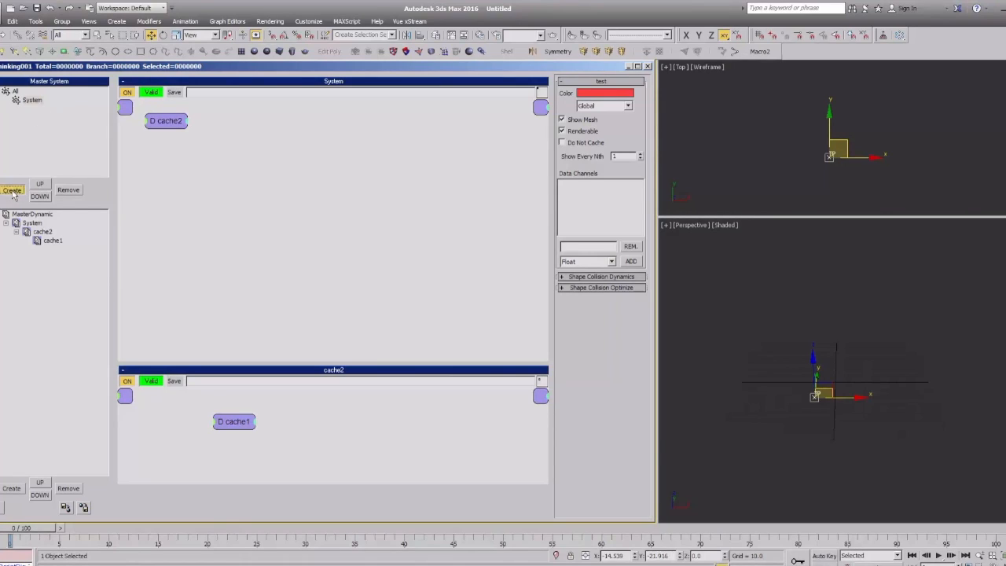
click(12, 191)
double_click(42, 110)
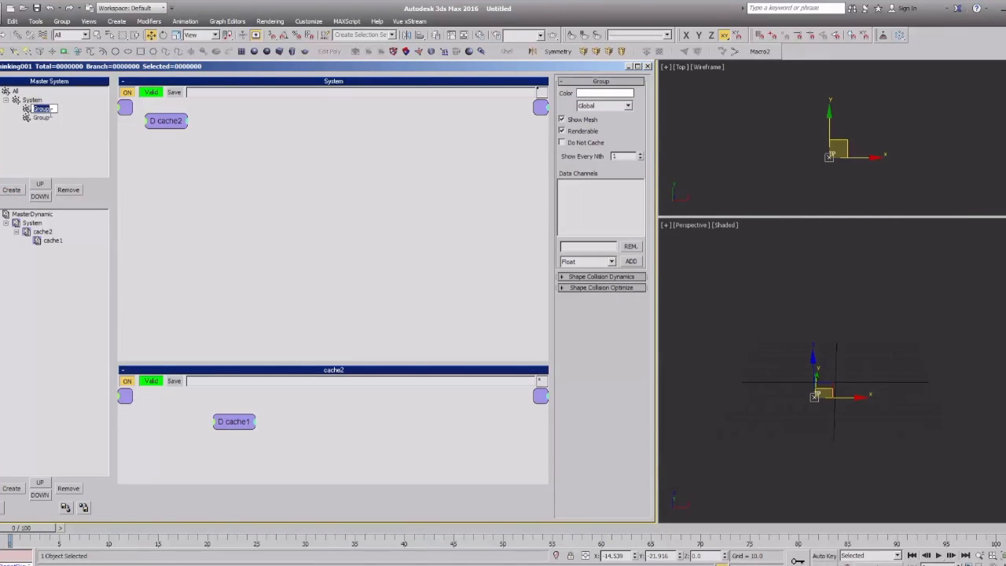
key(Right)
text(A)
key(shift+Home)
text(red)
key(Return)
key(Down)
key(F2)
text(blue)
key(Return)
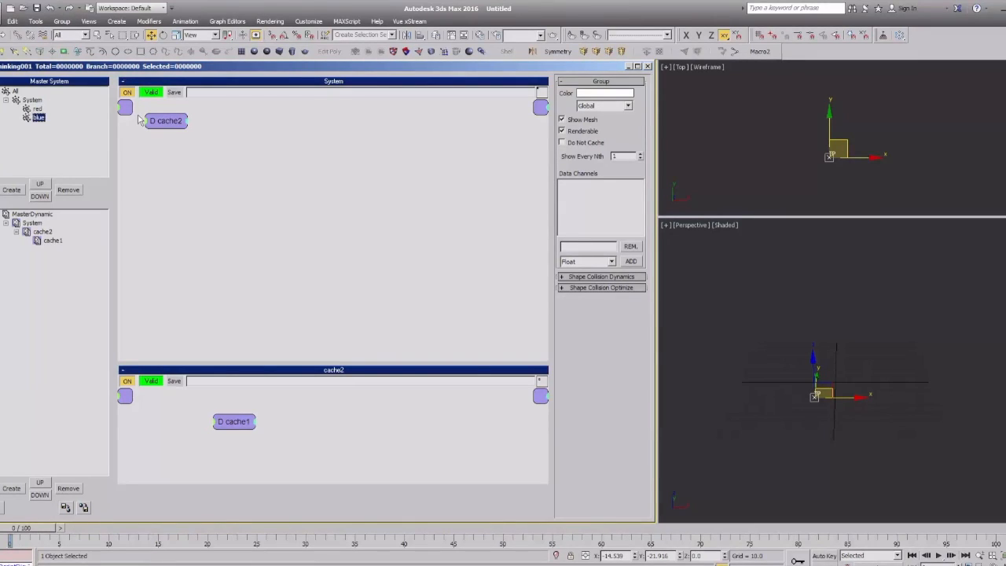
Compare the settings of the System, red and blue groups and look over the cache1 dynamic set's wiring area.
click(38, 101)
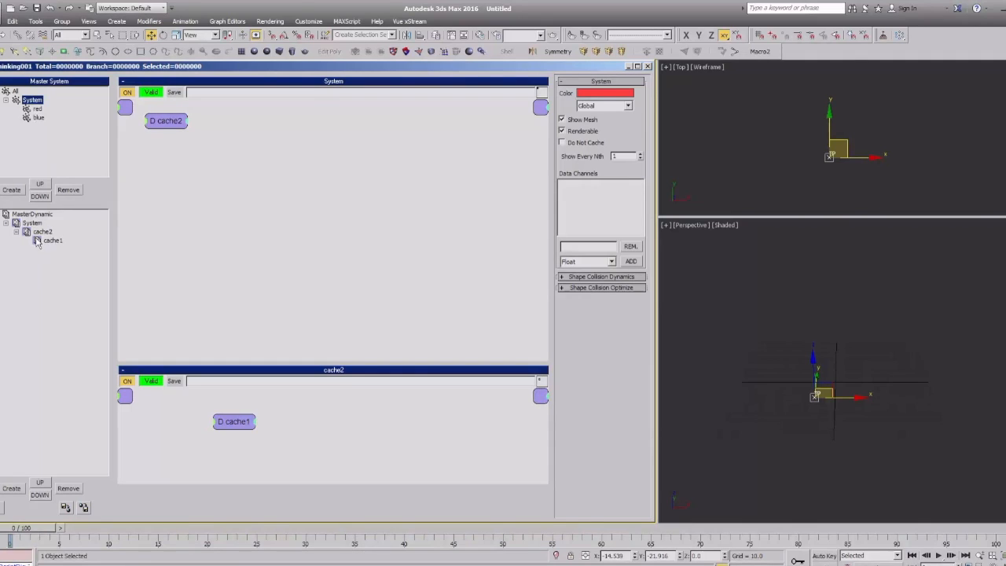
click(36, 111)
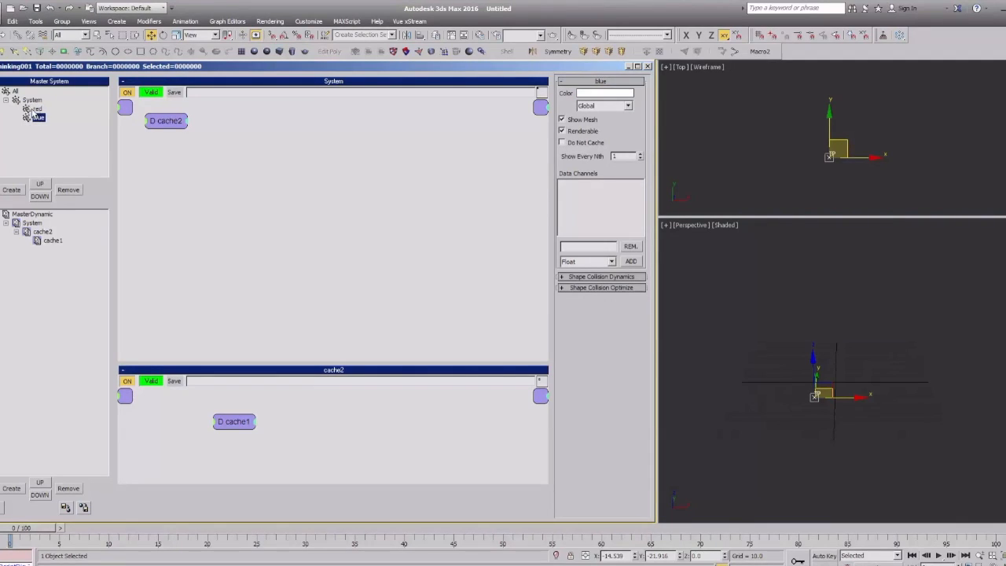
click(33, 100)
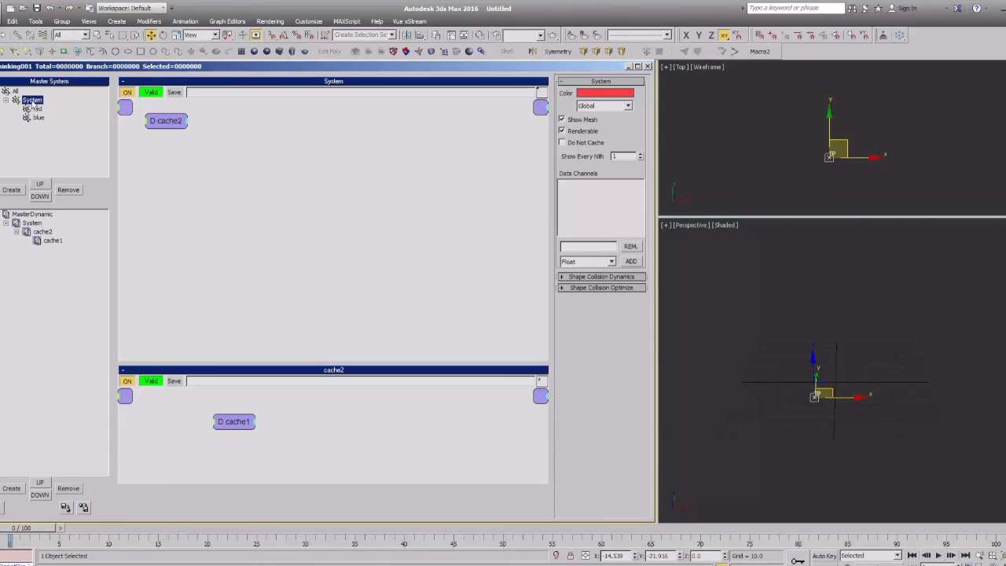
click(52, 241)
click(126, 120)
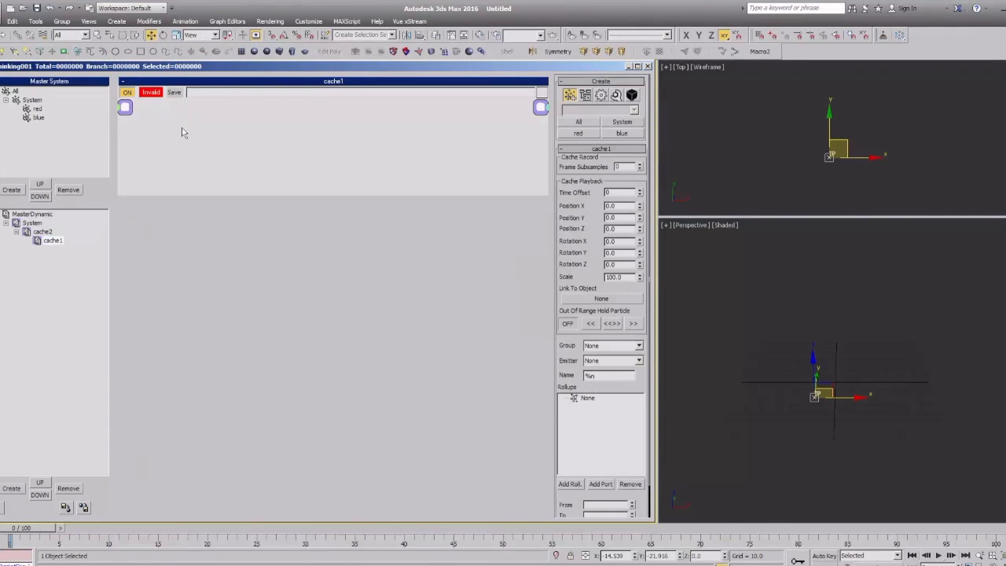
drag(174, 125, 343, 176)
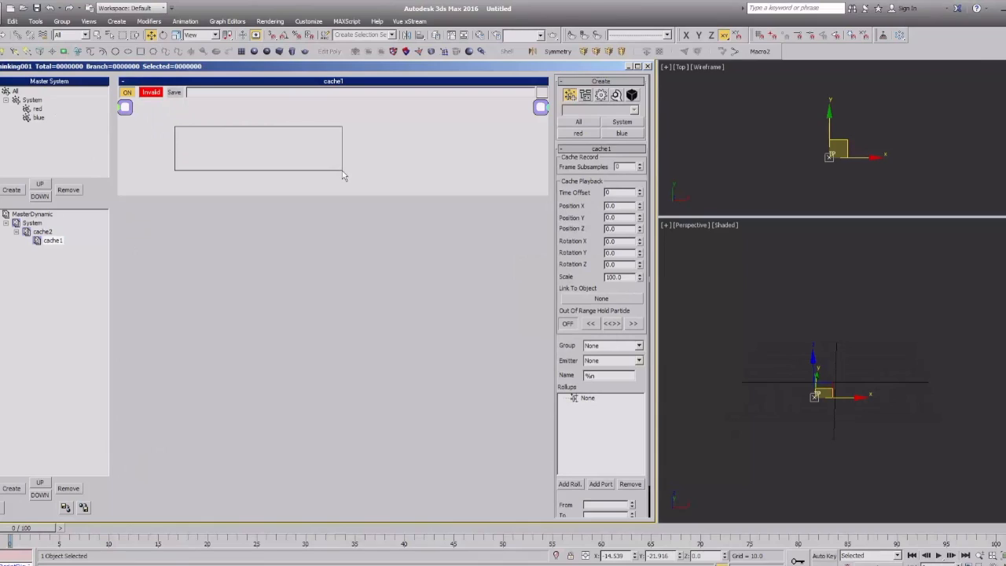
click(30, 102)
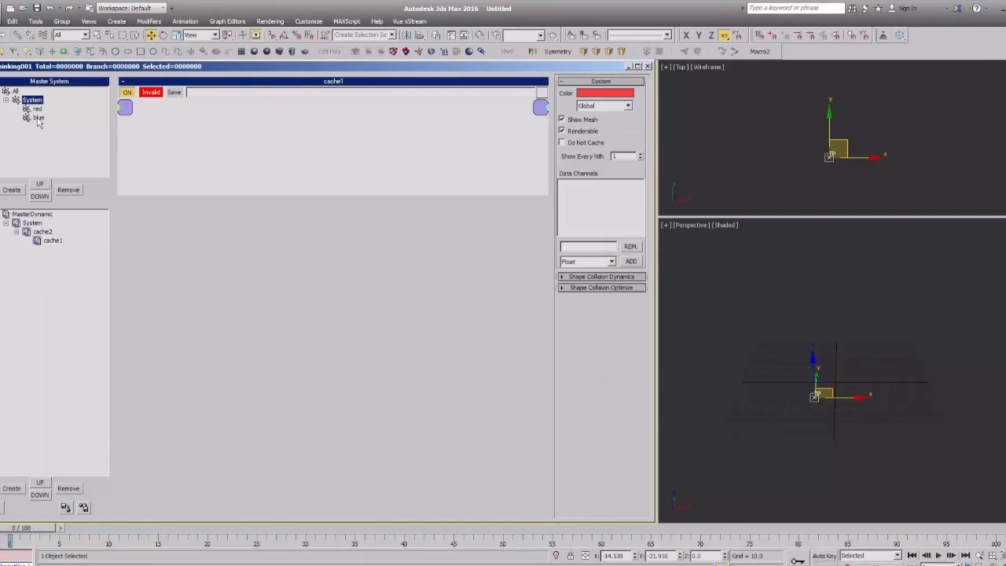
click(39, 117)
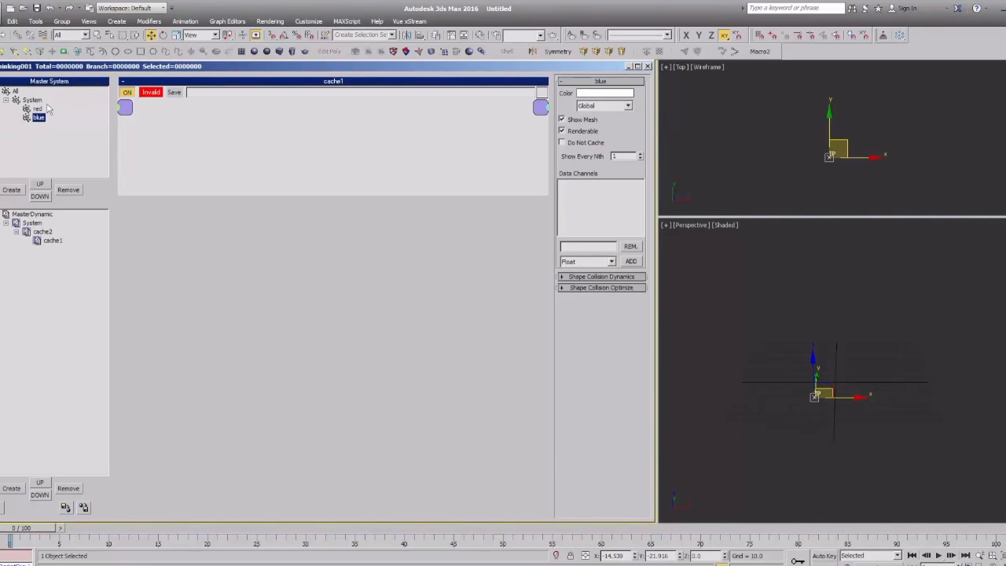
Add a Float data channel named mySize to the System group.
click(31, 101)
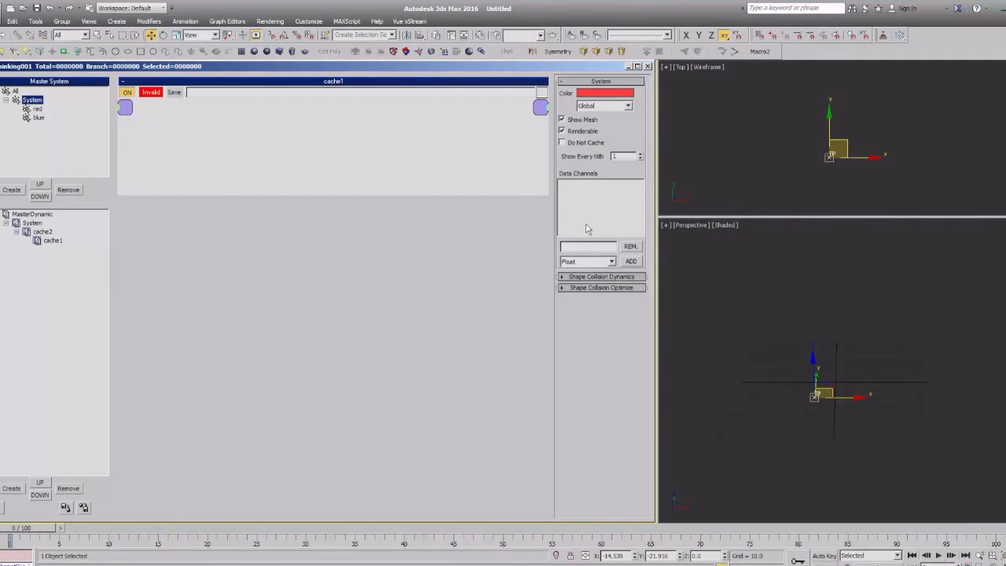
click(582, 246)
text(mySize)
drag(596, 249, 559, 250)
click(589, 263)
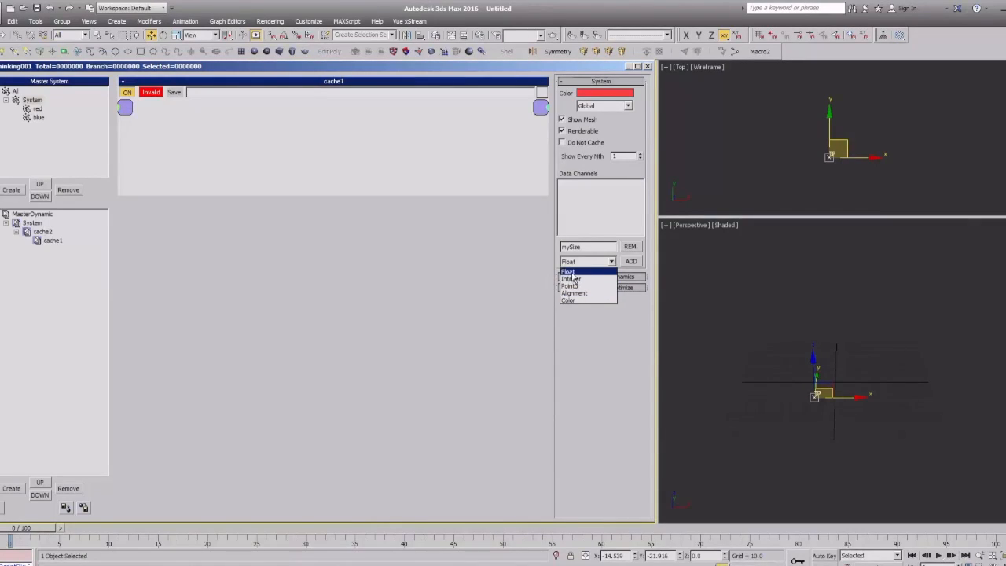
click(576, 272)
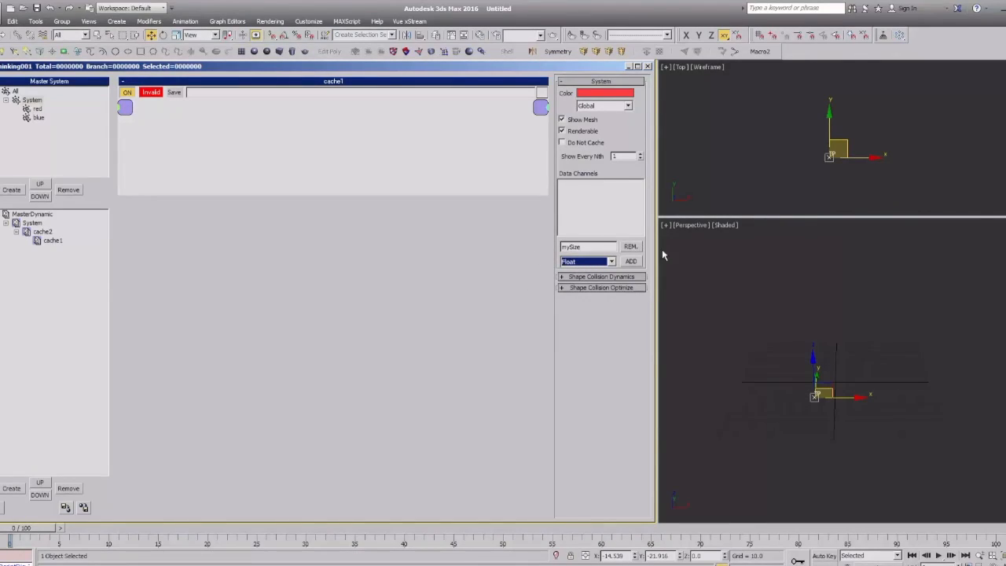
click(631, 261)
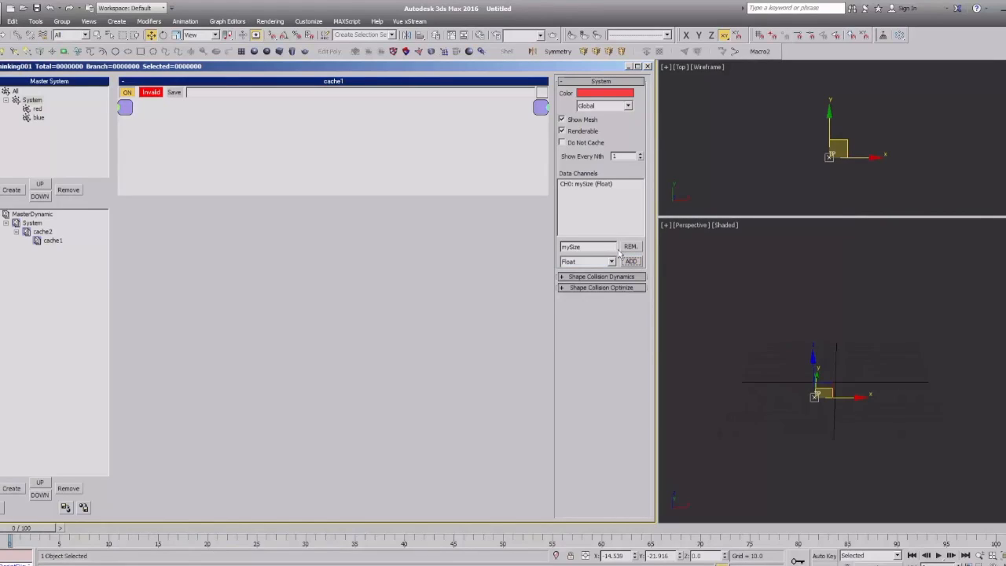
Compare the data channels of the System group with those of its red and blue child groups.
click(569, 186)
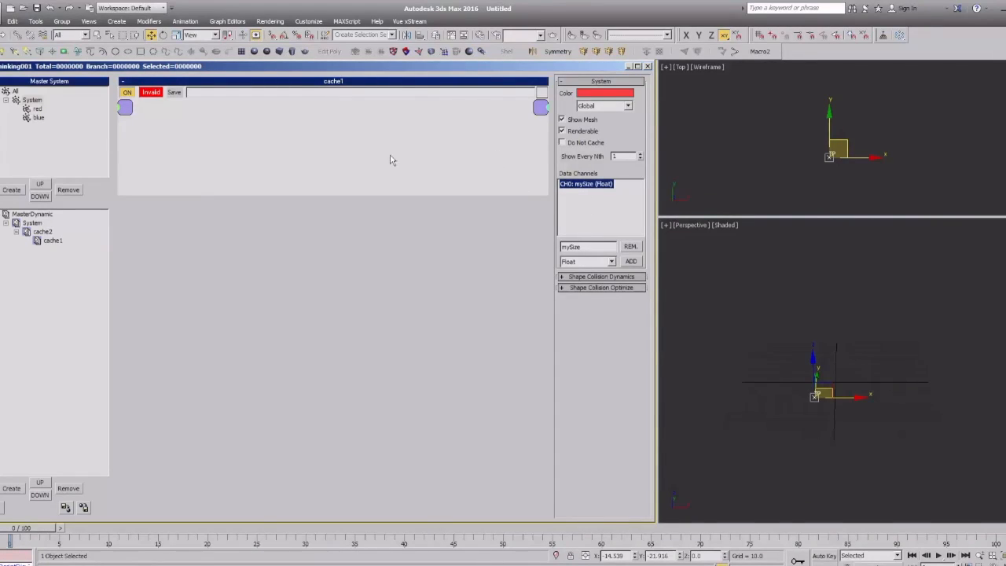
click(30, 102)
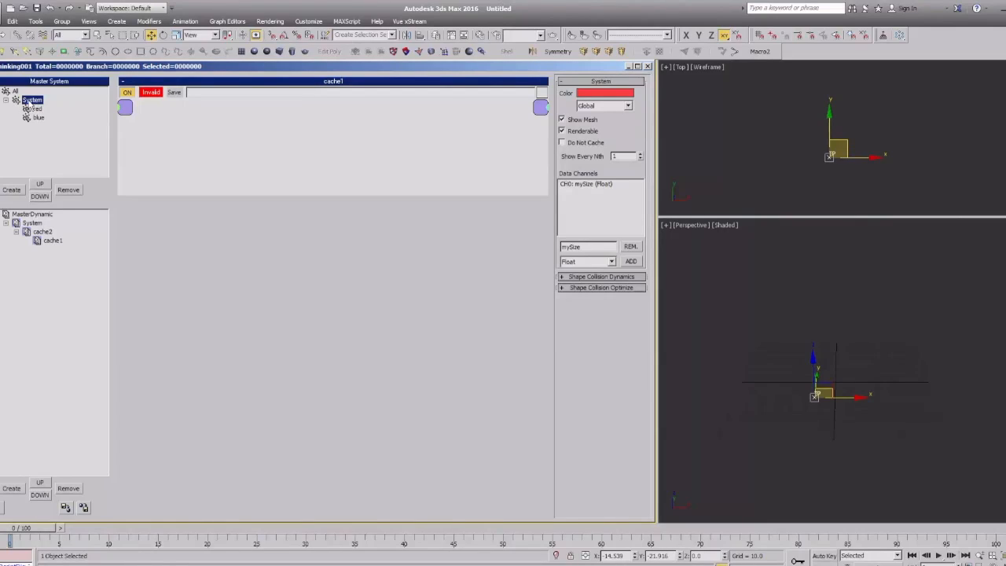
click(578, 184)
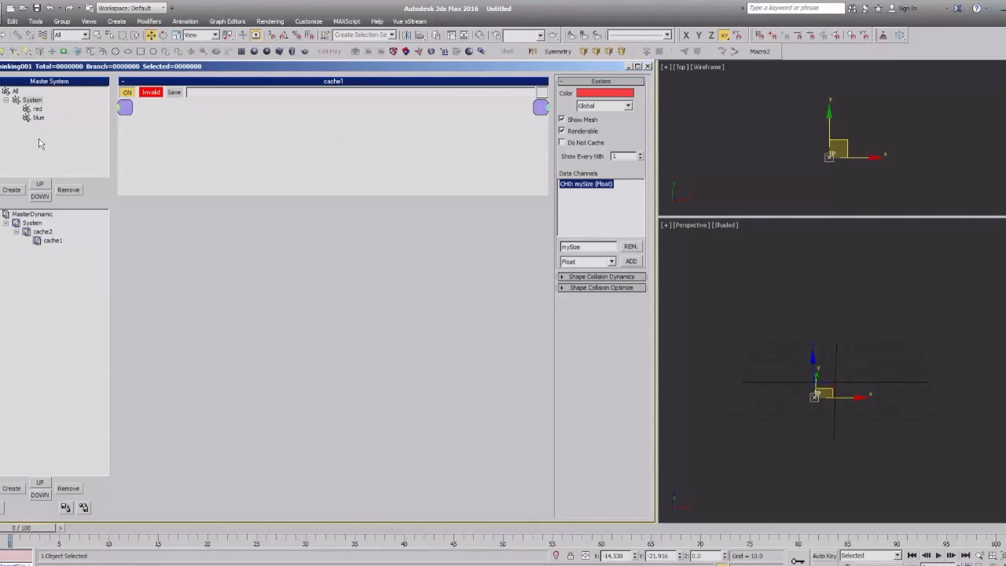
click(37, 109)
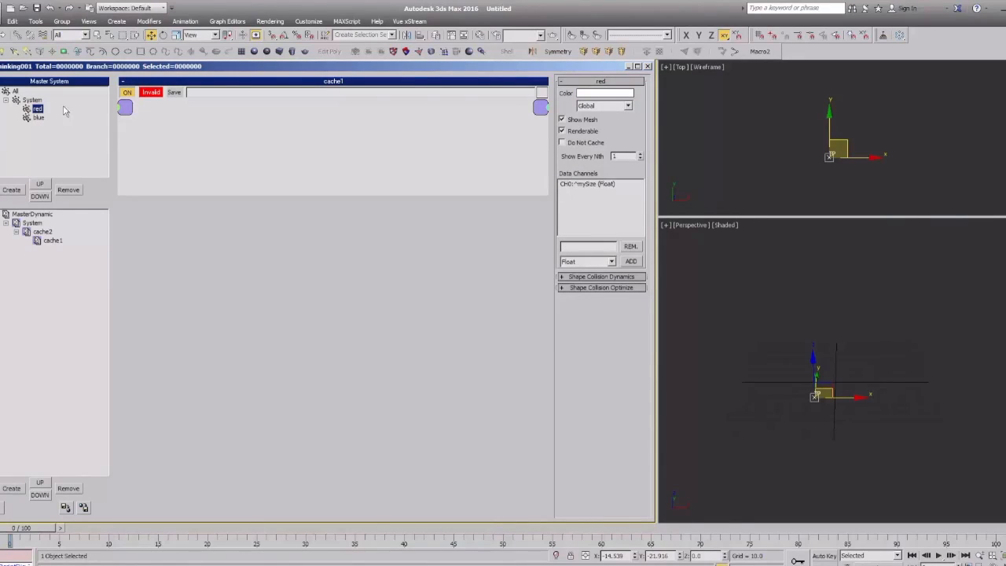
click(588, 185)
click(38, 108)
click(30, 102)
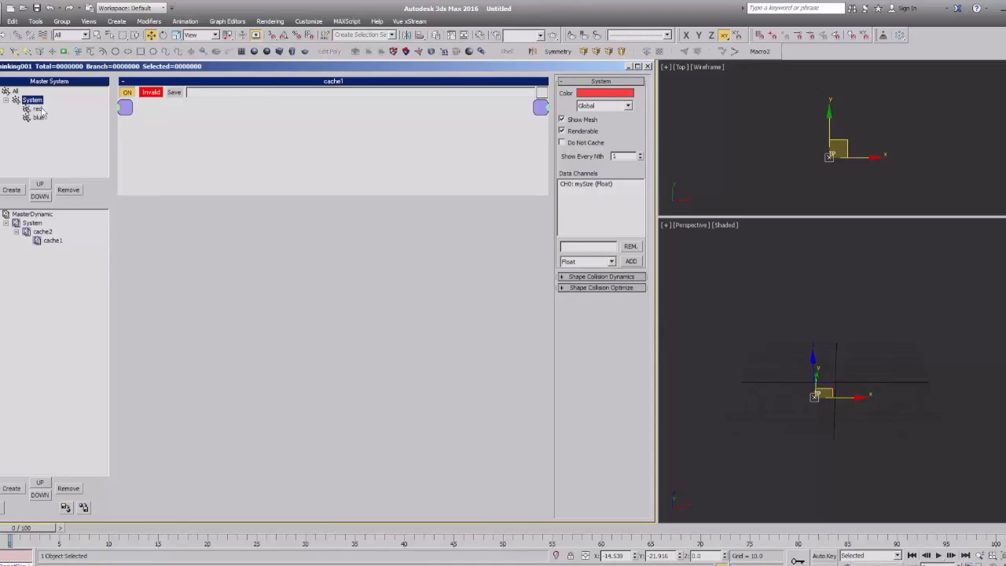
click(37, 109)
click(38, 117)
click(30, 102)
Add a Float data channel named test to the blue group and select it in the channel list.
click(37, 118)
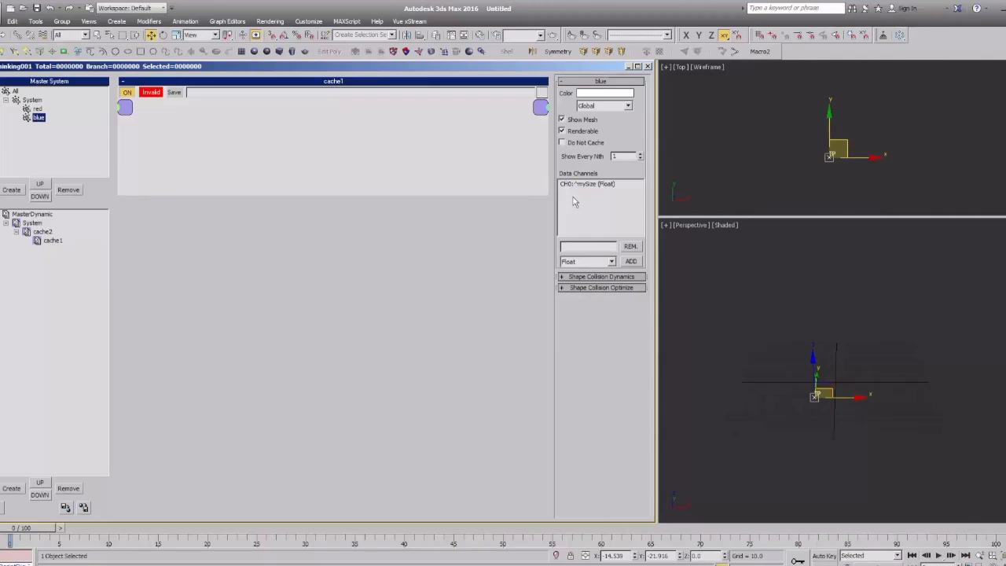
click(573, 246)
text(test)
click(629, 262)
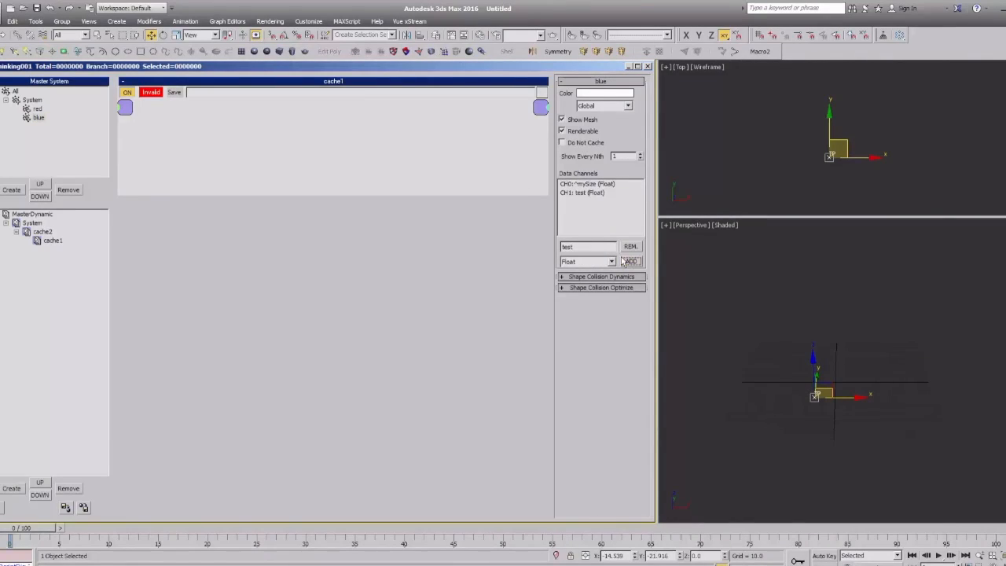
click(572, 195)
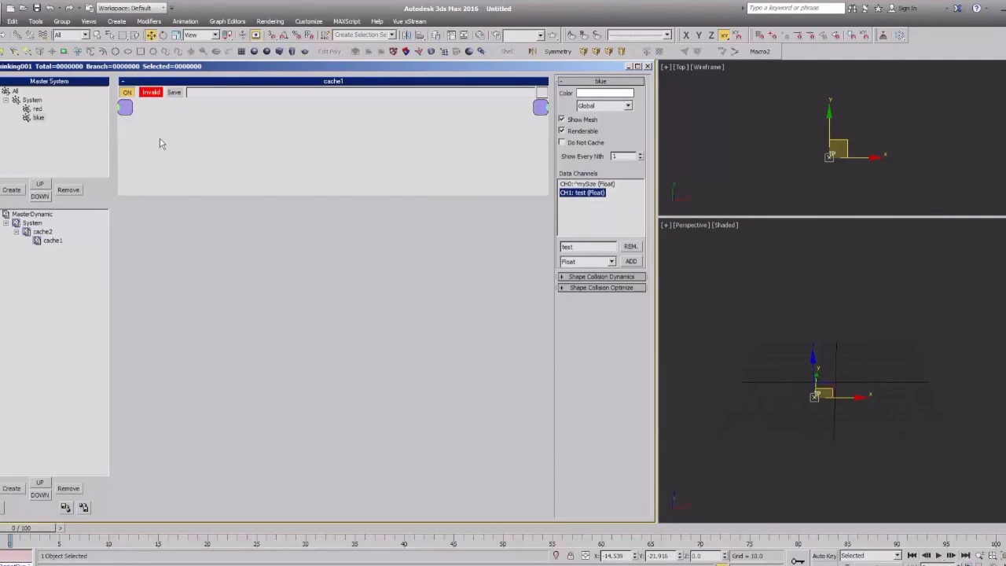
Check the red group's data channels and add a Float data channel named test2 to the All group.
click(39, 108)
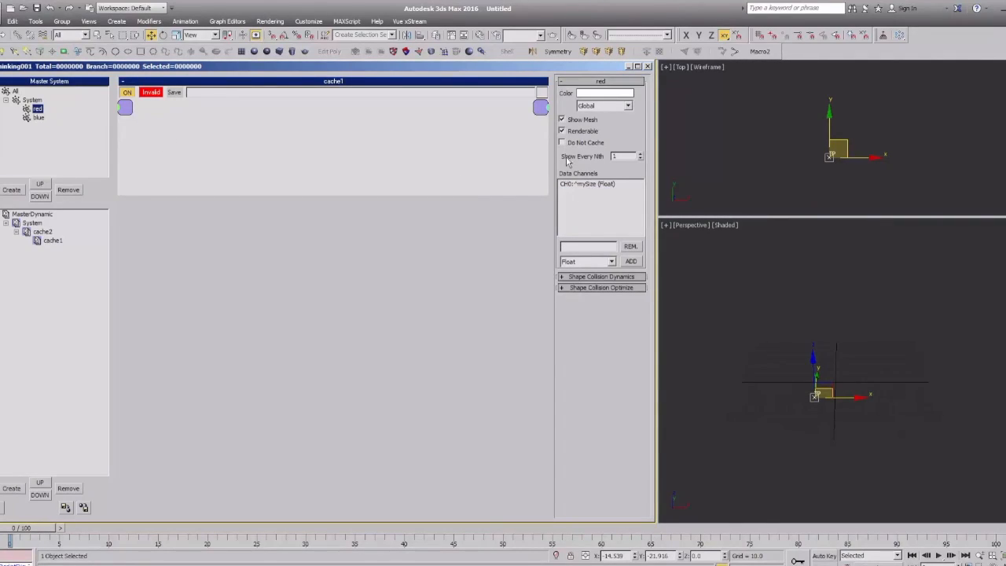
click(14, 91)
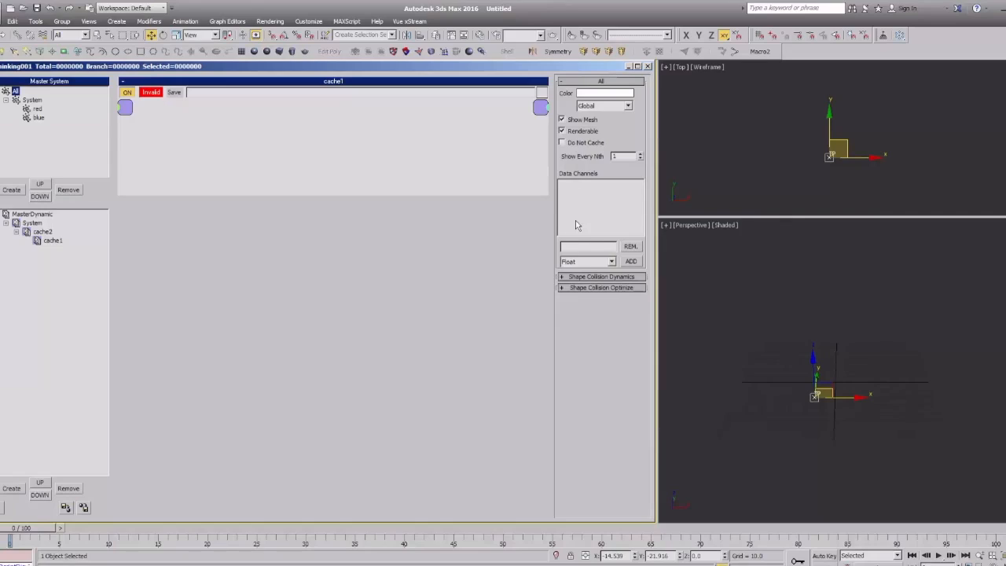
click(578, 248)
text(test2)
click(631, 261)
Remove the mySize and inherited test2 data channels from the System group.
click(33, 101)
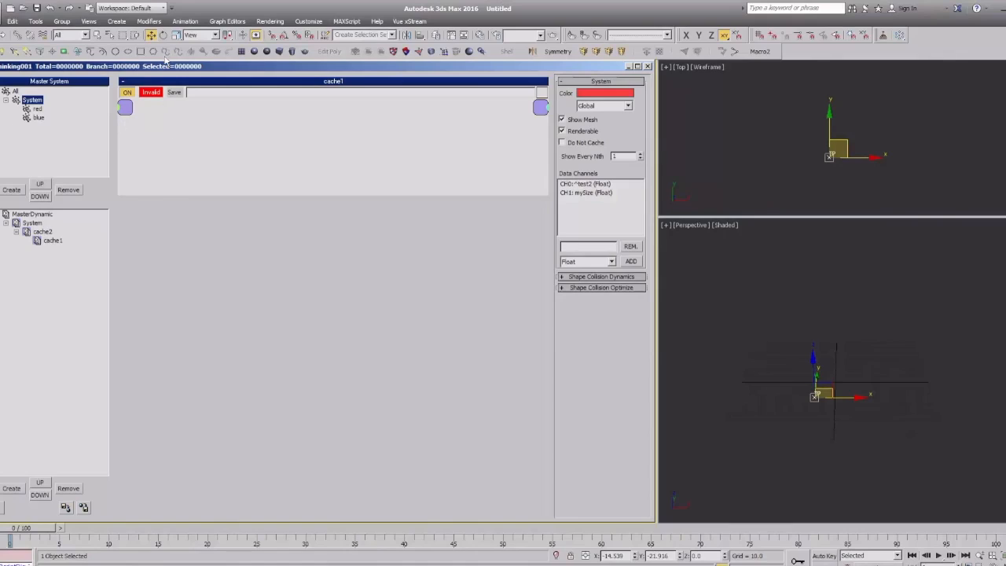
click(608, 184)
click(589, 193)
click(634, 246)
click(582, 186)
click(634, 247)
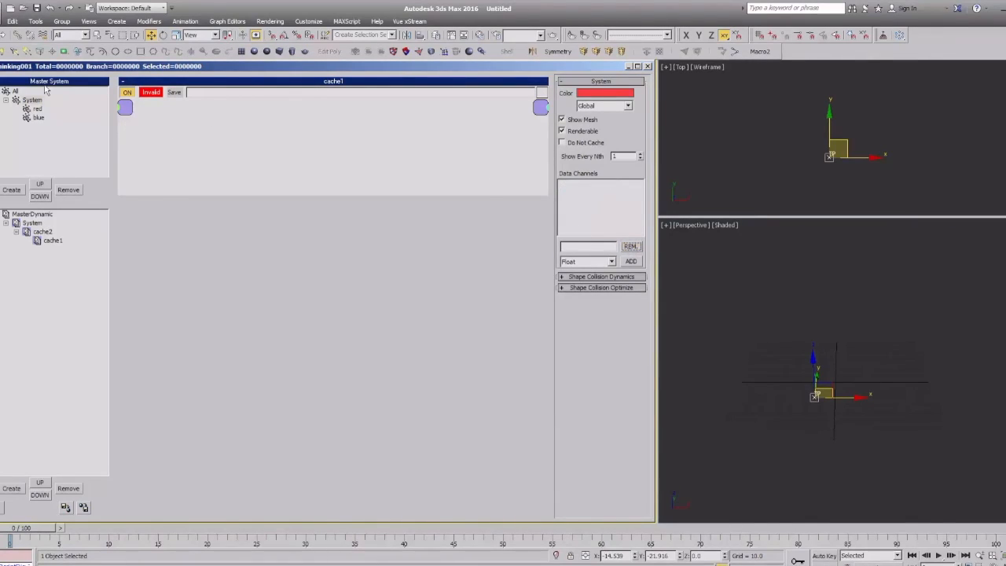
Remove the test data channel from the blue group and check the red group's channel list.
click(38, 117)
click(591, 183)
click(633, 246)
click(37, 109)
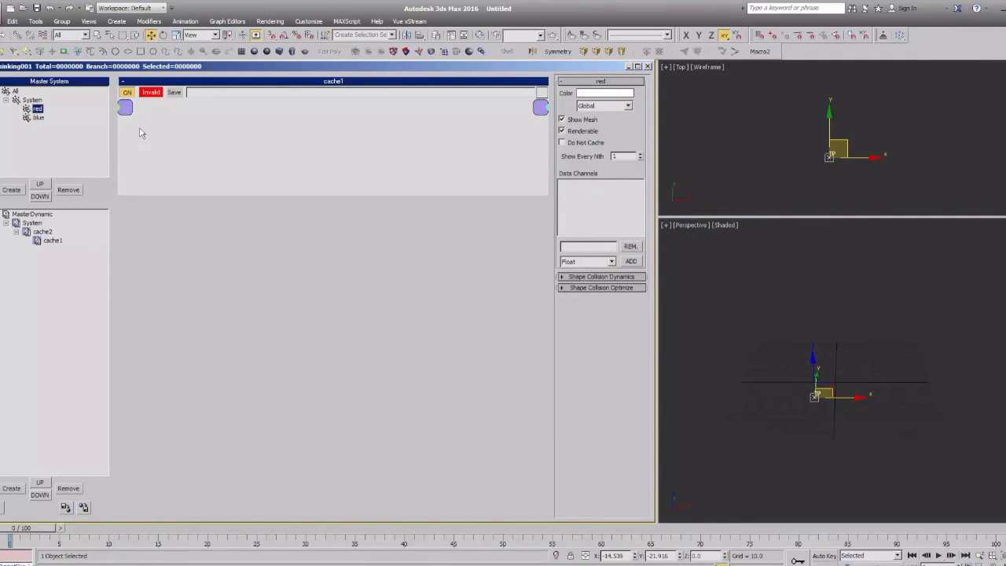
Add a Float data channel named mySize to the System group and check the red and blue groups for it.
click(33, 101)
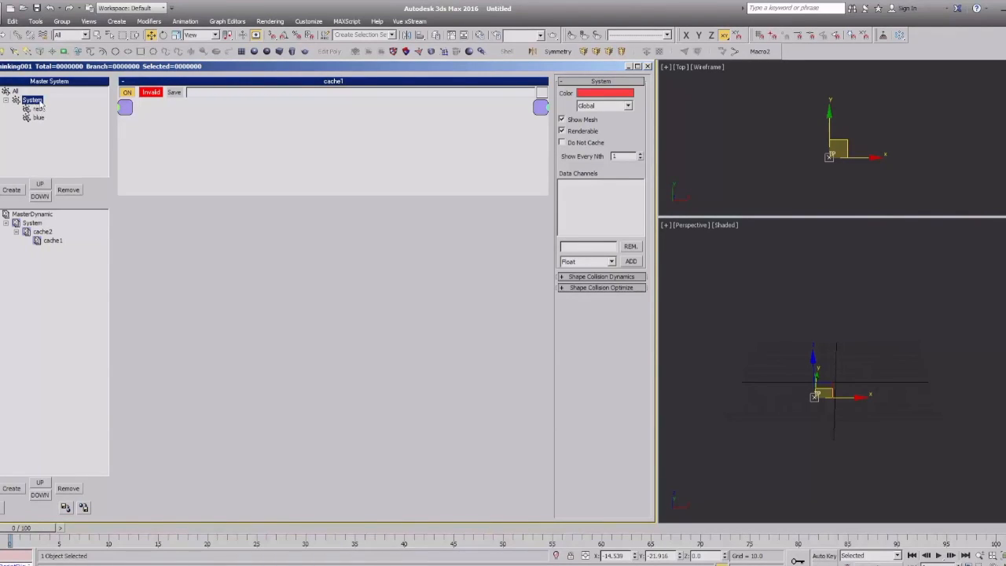
click(585, 246)
click(630, 261)
click(34, 110)
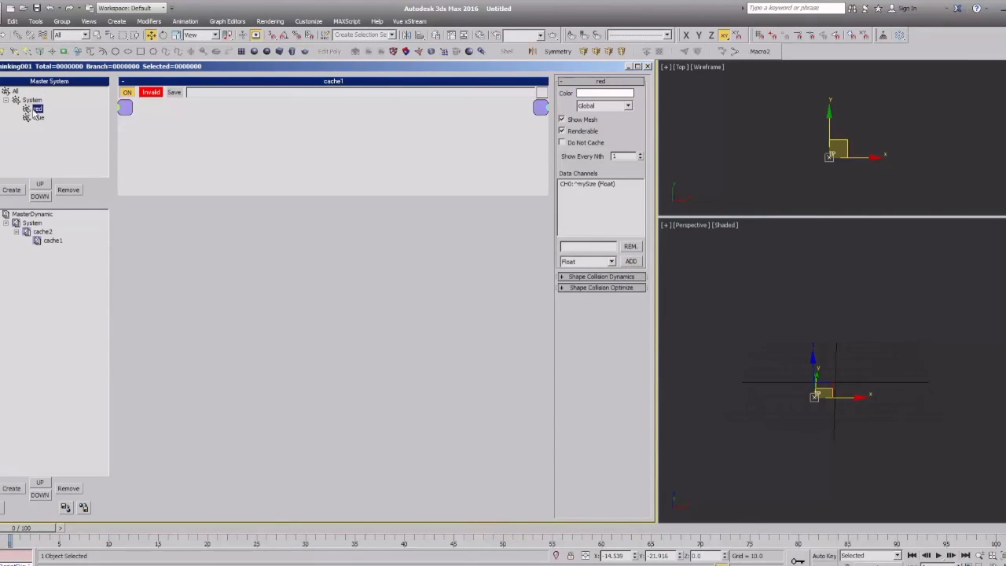
click(33, 100)
click(38, 110)
click(39, 117)
Create a dynamic set nested under cache1 and enlarge its wiring area downward.
click(189, 111)
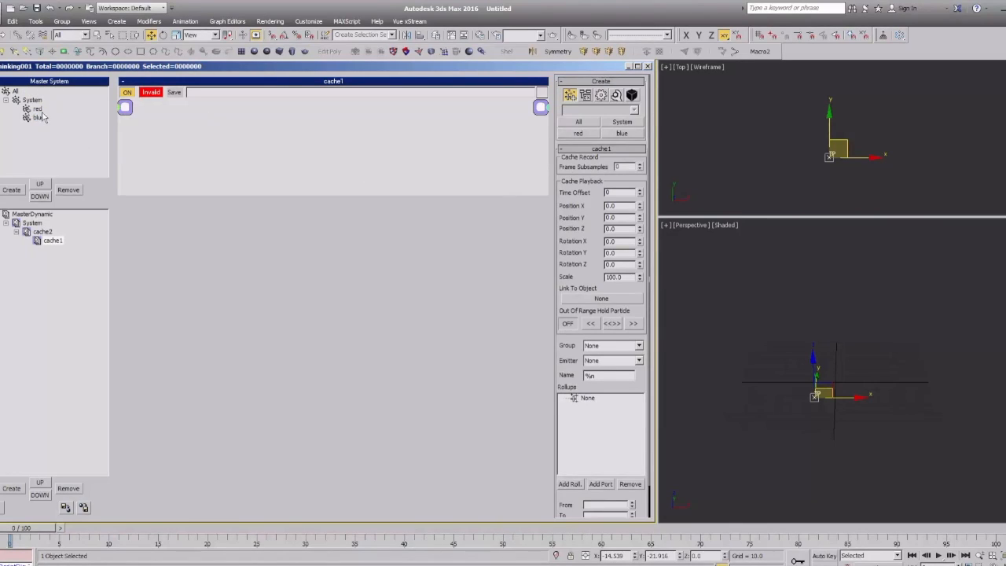
click(48, 241)
click(11, 489)
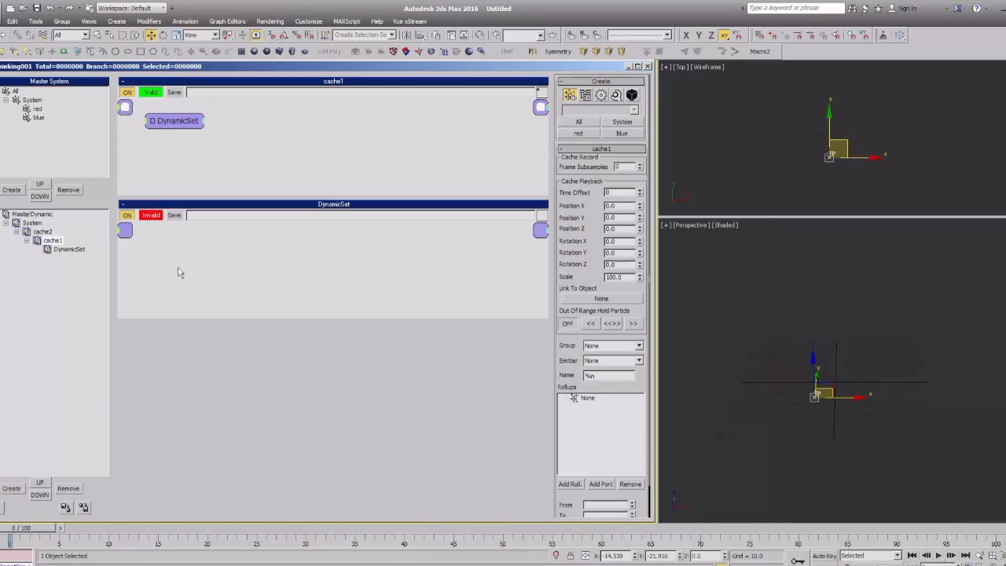
click(66, 250)
drag(358, 195, 359, 439)
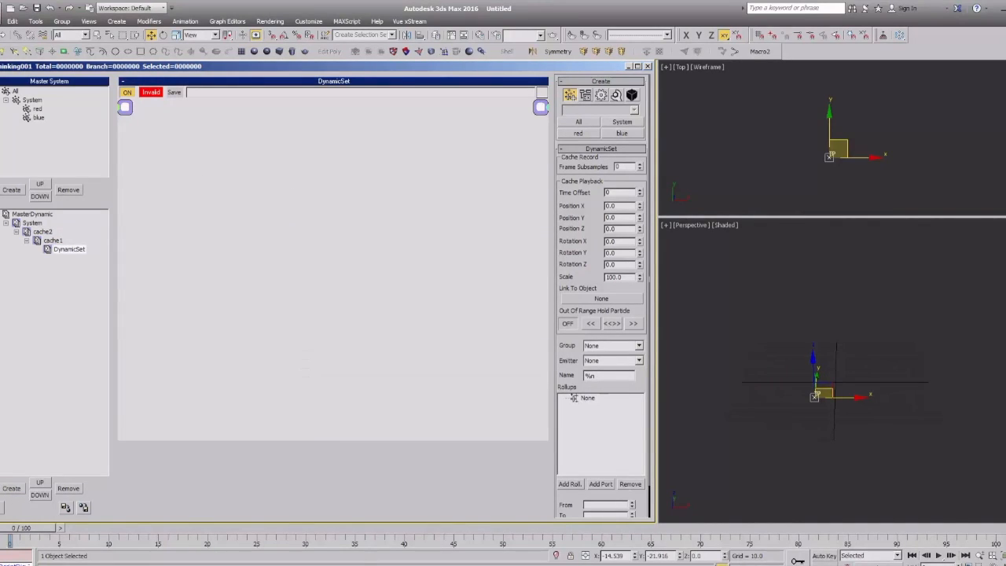
click(63, 251)
Reposition the new dynamic set's node inside cache1 and rename the set as birth.
click(50, 241)
drag(183, 124, 233, 145)
click(68, 248)
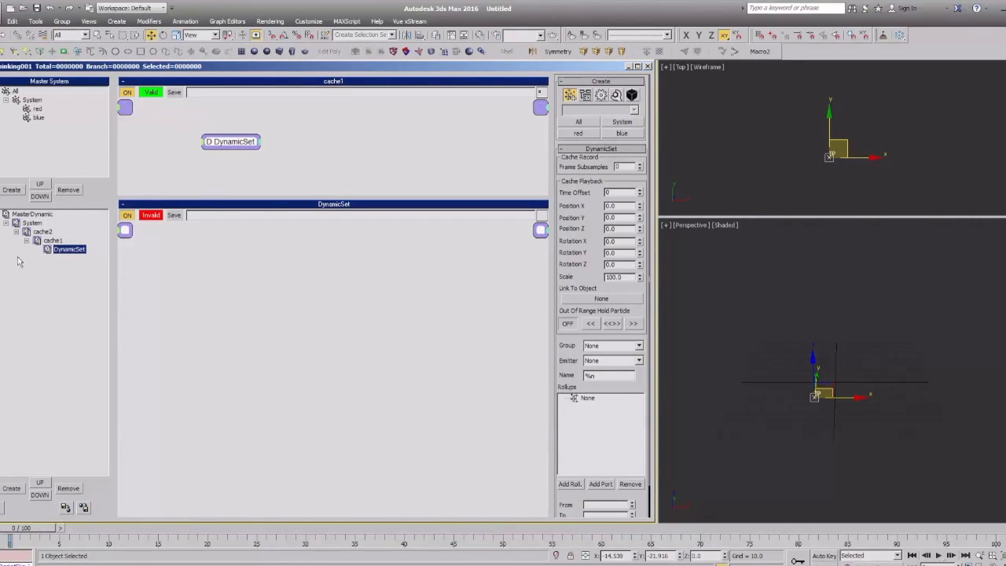
click(70, 249)
text(blrth)
key(Return)
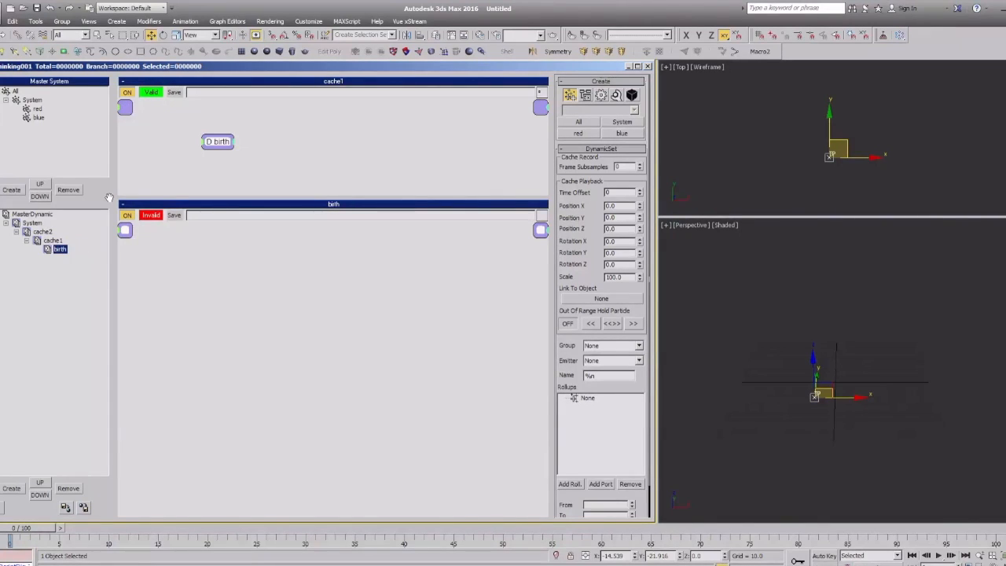
Collapse the birth and cache1 wiring areas and expand both again.
click(300, 259)
click(311, 206)
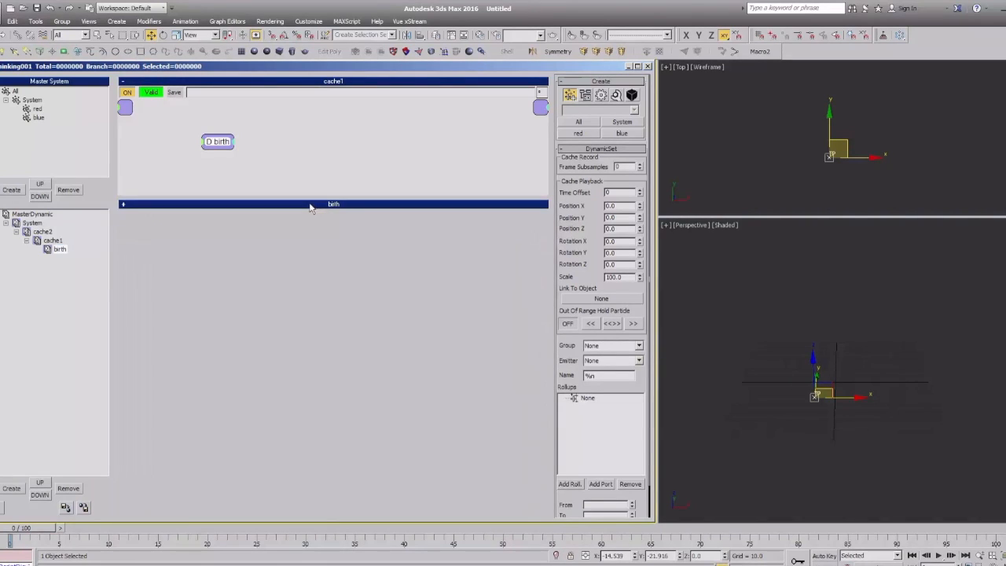
click(311, 82)
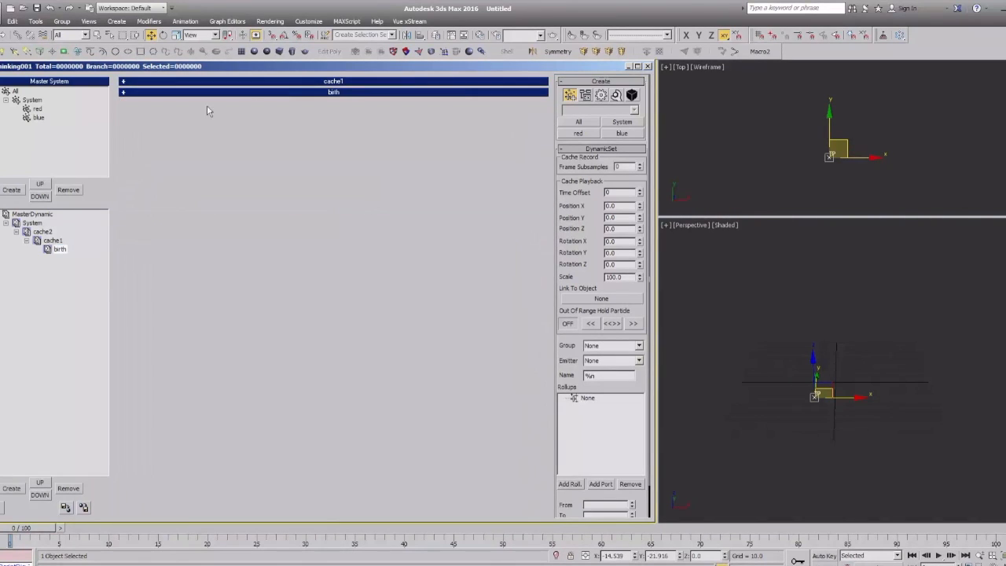
click(284, 93)
click(293, 81)
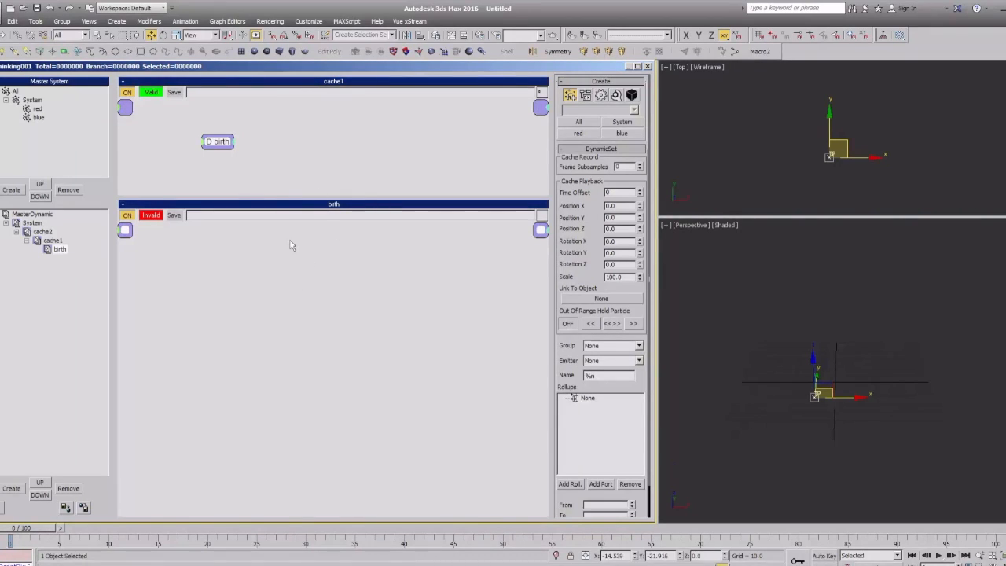
Examine the node categories available for the birth set, including the m3d_Basic black boxes, without adding a node.
right_click(214, 285)
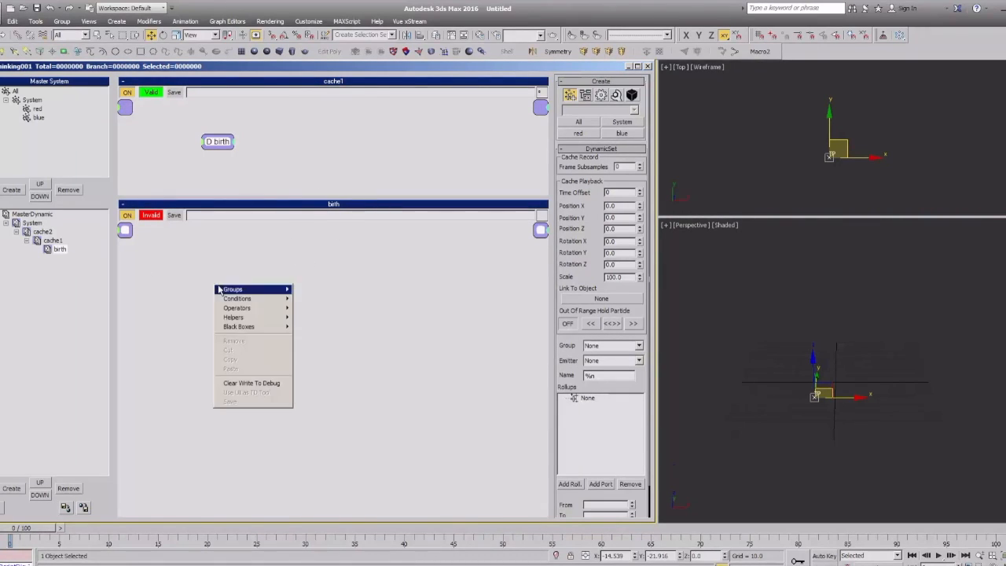
mouse_move(250, 313)
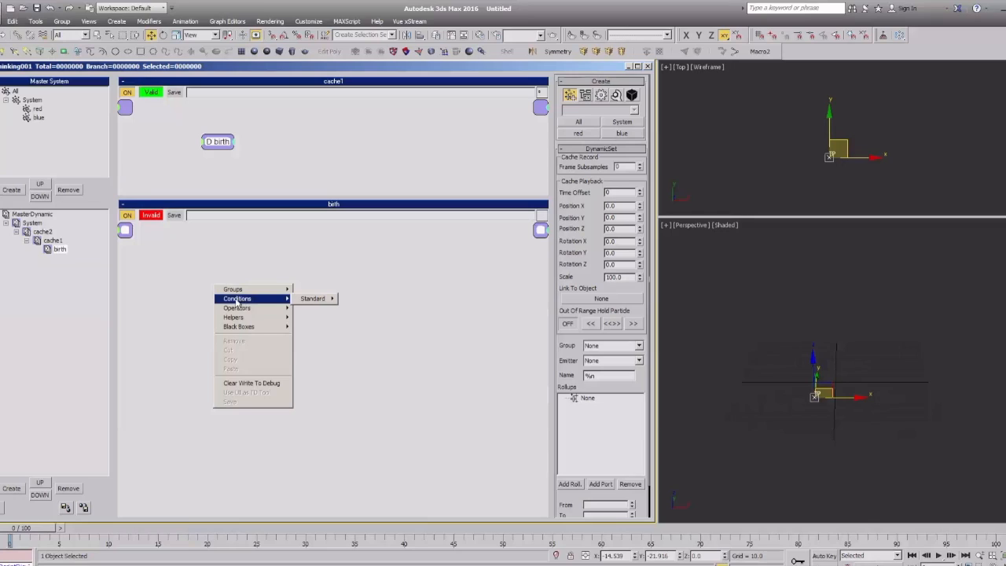
mouse_move(250, 330)
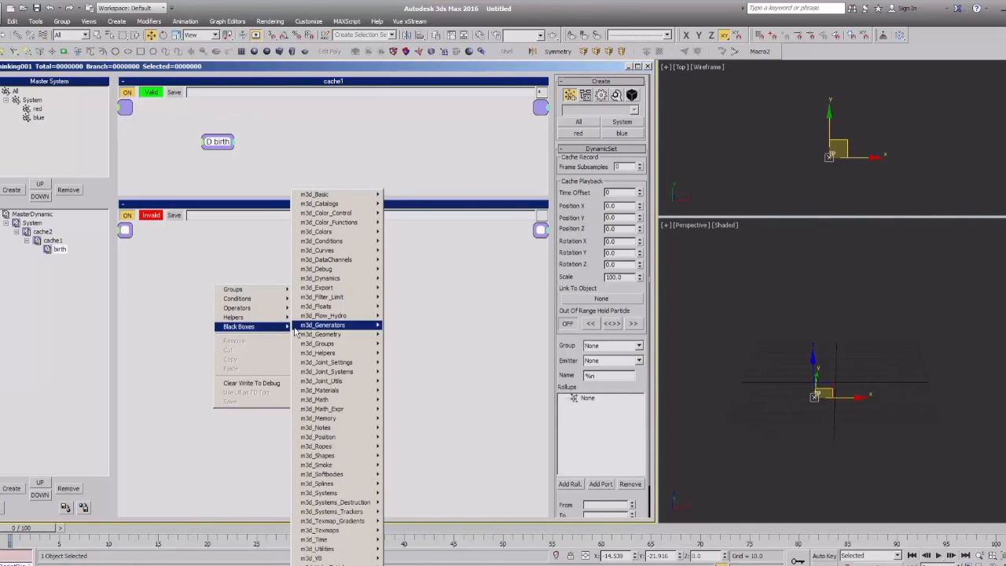
mouse_move(331, 327)
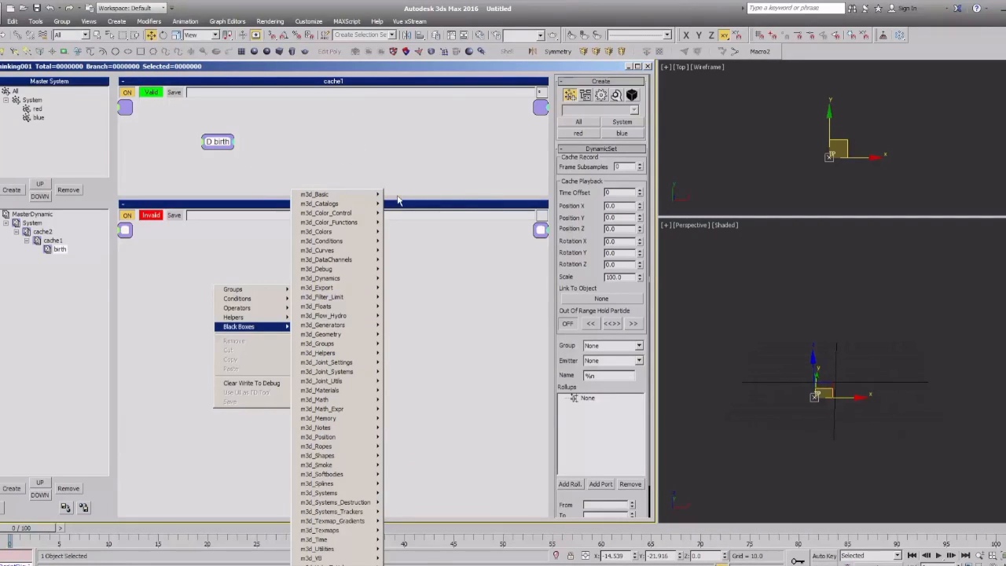
mouse_move(347, 197)
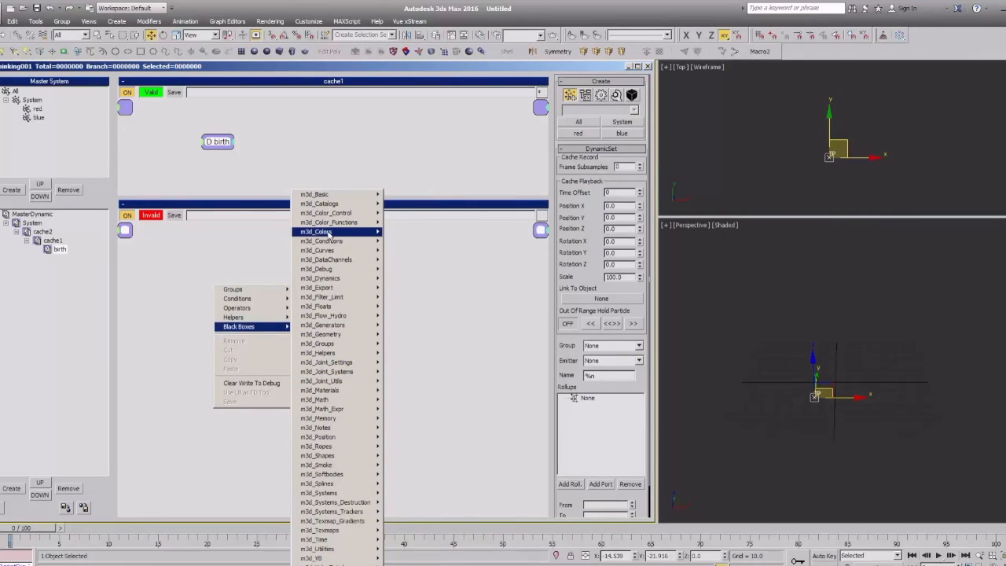
mouse_move(323, 216)
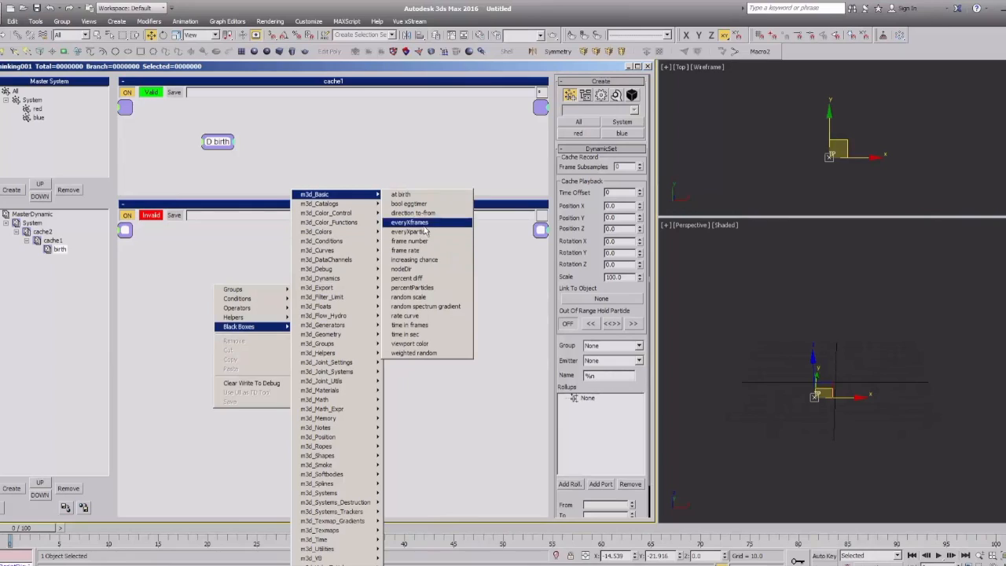
click(230, 245)
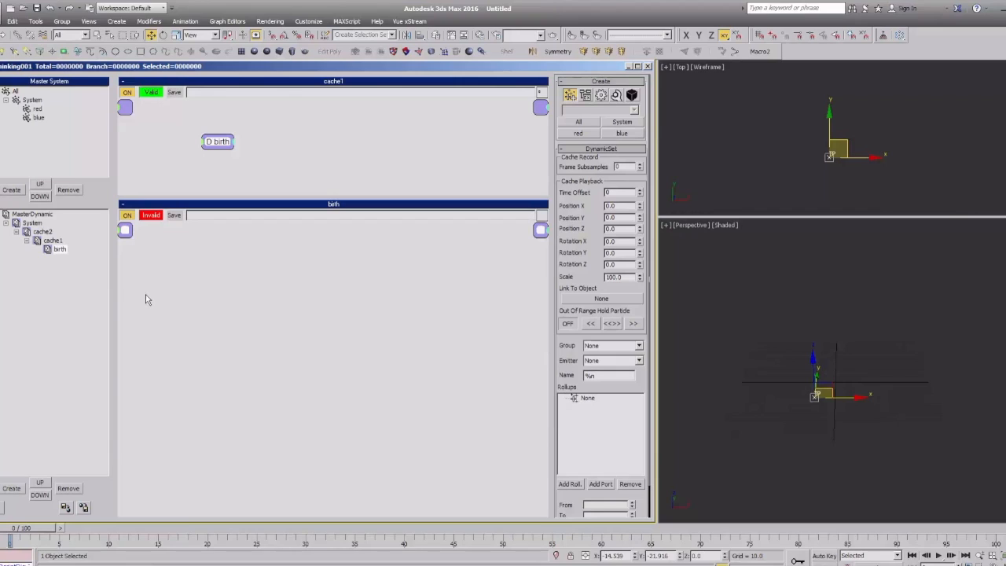
Display the System dynamic set and view the dialog for saving its Thinking Particles nodes, leaving it without saving.
click(52, 240)
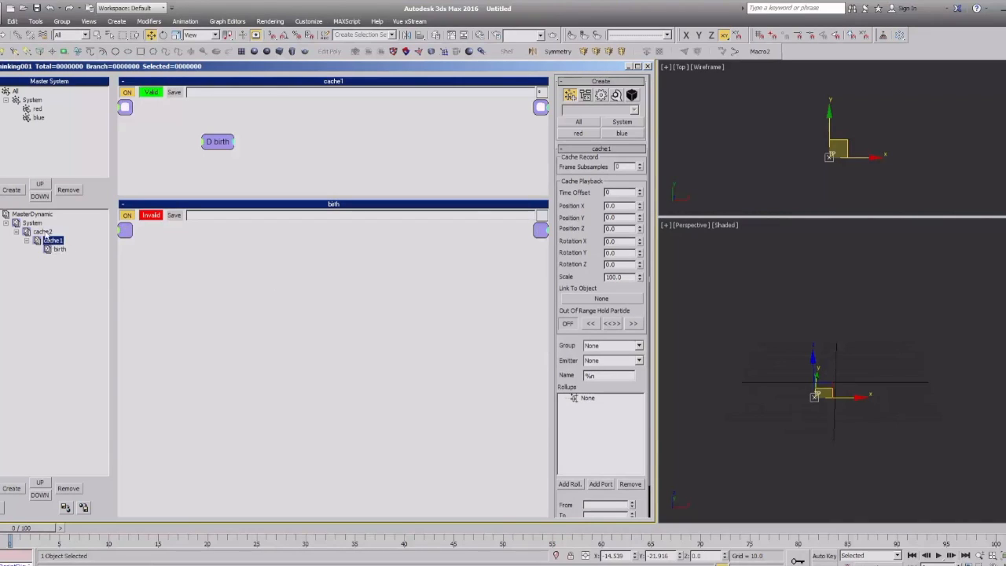
click(43, 232)
click(33, 223)
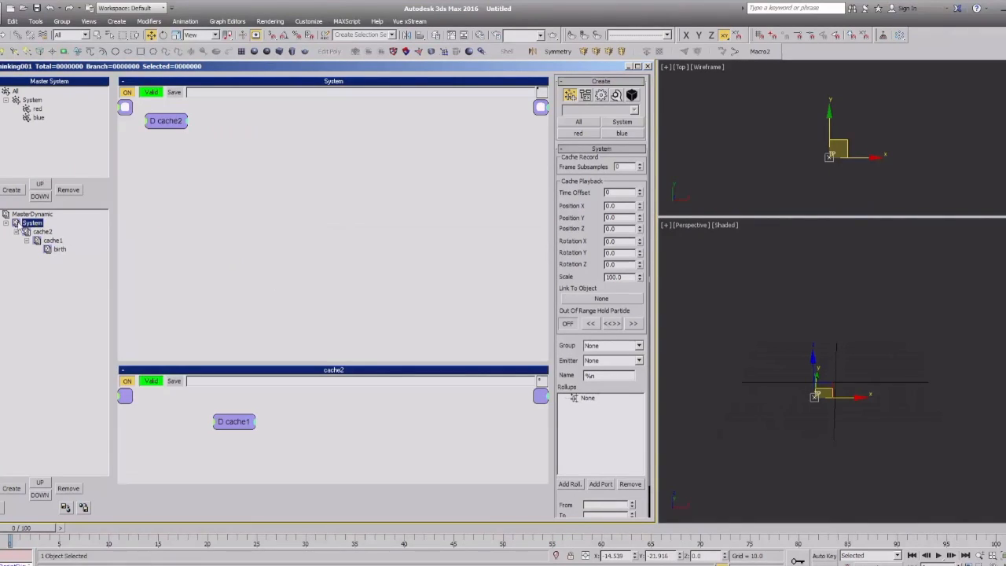
click(85, 509)
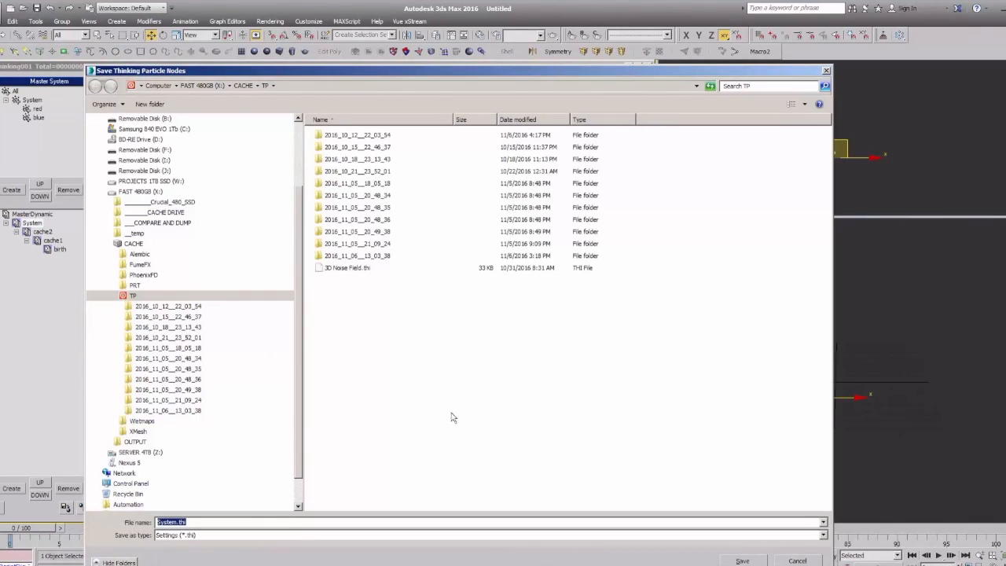
click(798, 561)
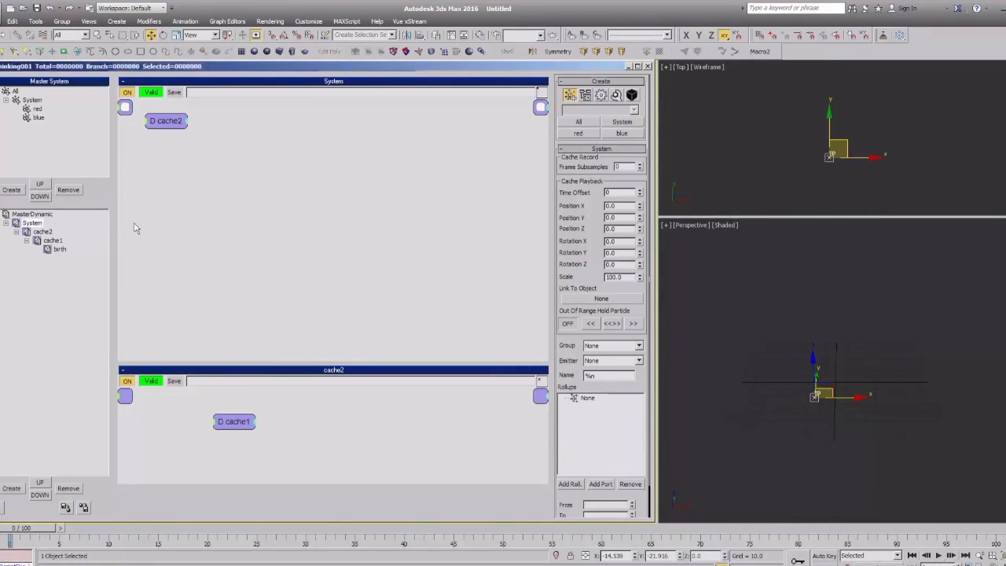
Examine the black box categories available in the System set, such as m3d_Systems_Destruction, m3d_Texmap_Gradients and m3d_Geometry.
right_click(183, 189)
mouse_move(168, 227)
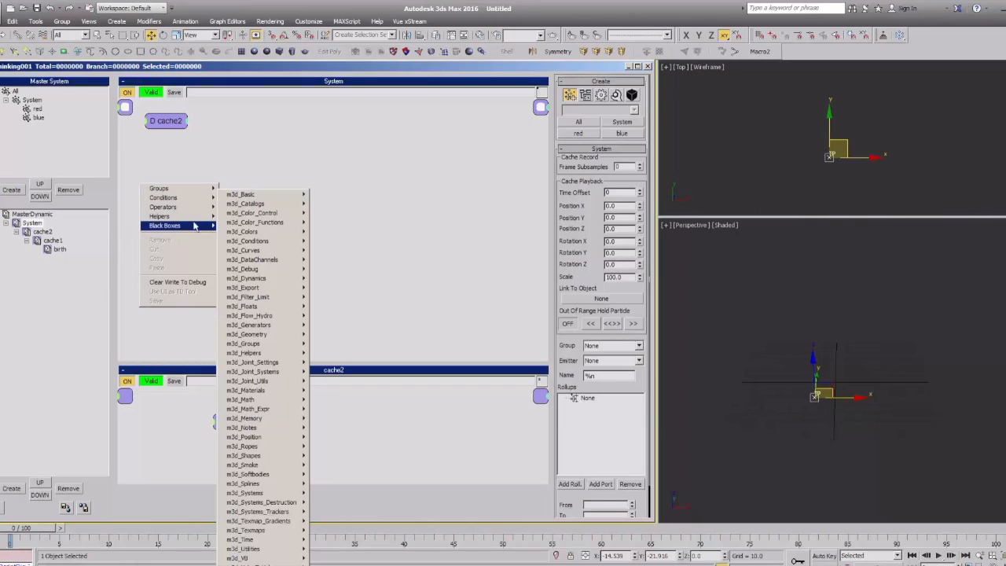
mouse_move(263, 493)
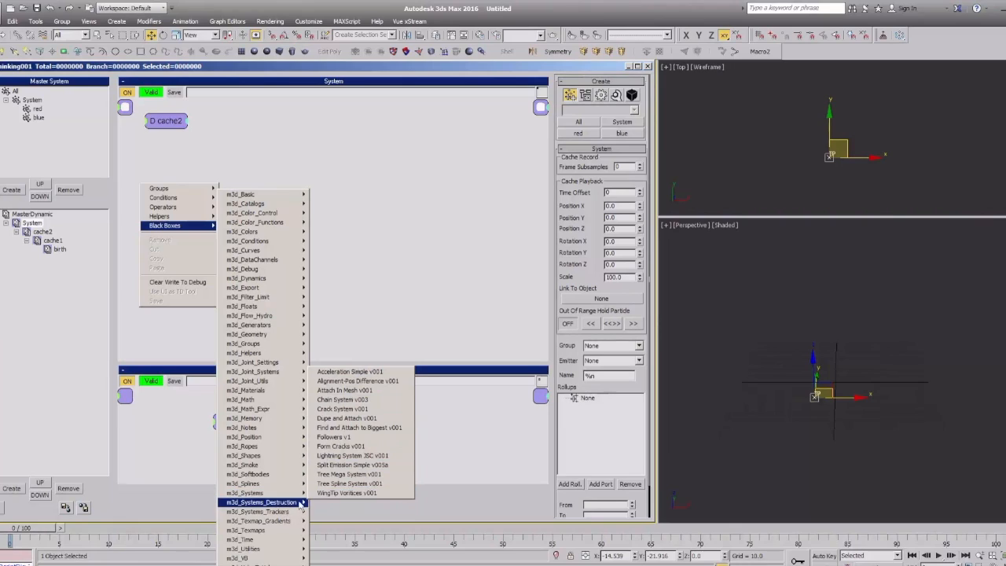
mouse_move(286, 507)
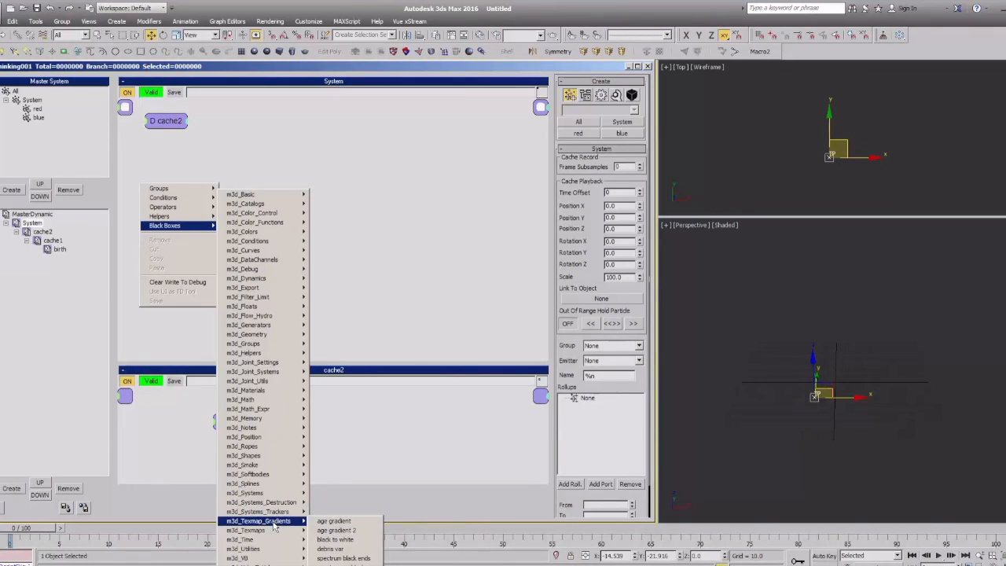
mouse_move(275, 251)
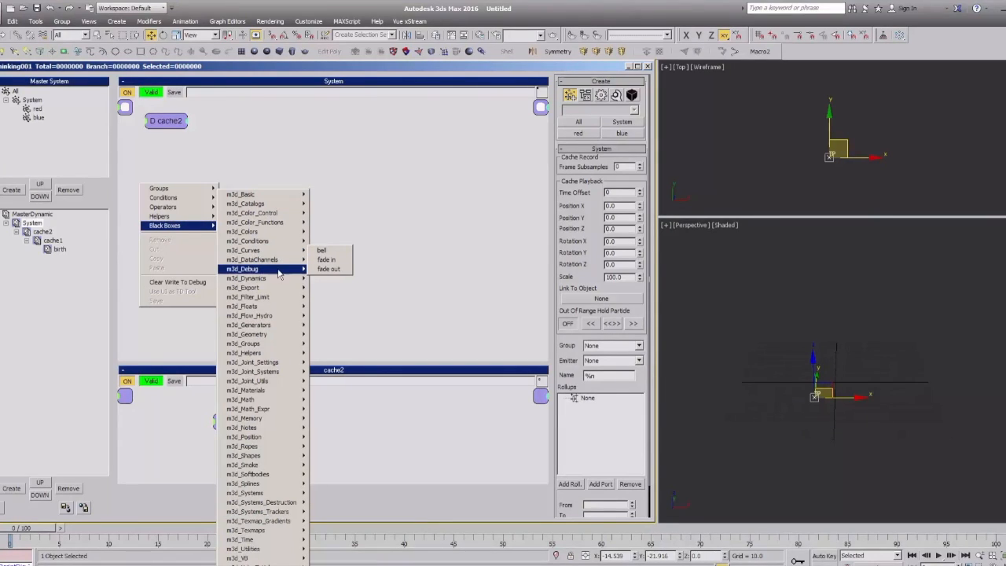
mouse_move(250, 288)
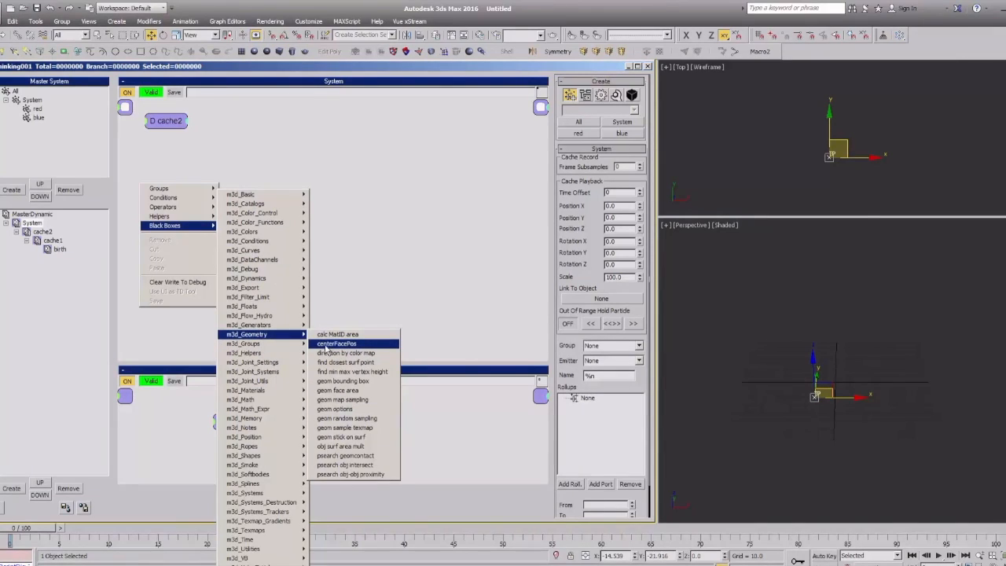
click(460, 197)
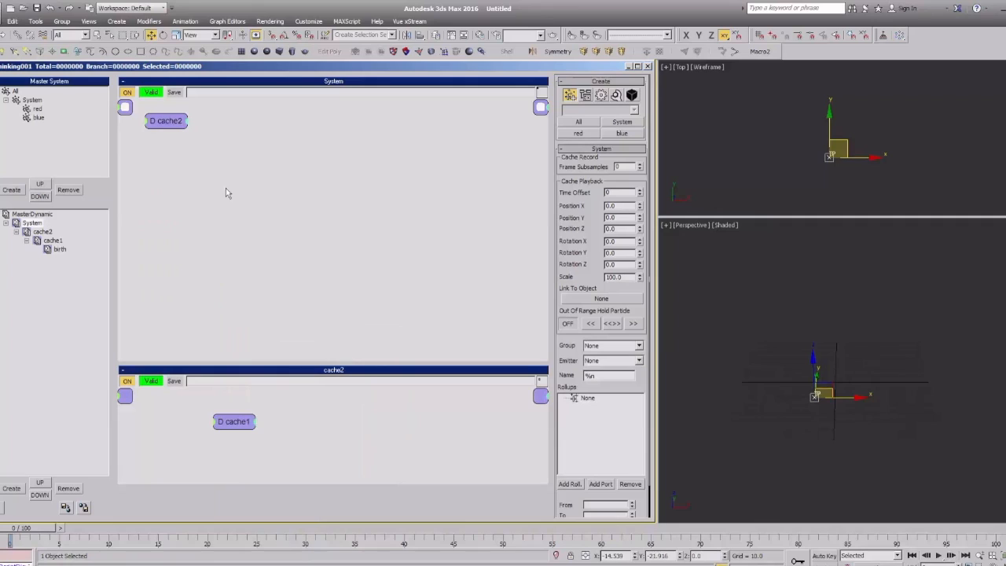
Display the birth dynamic set alone and examine the condition, operator and helper node categories available in it.
click(60, 249)
click(224, 267)
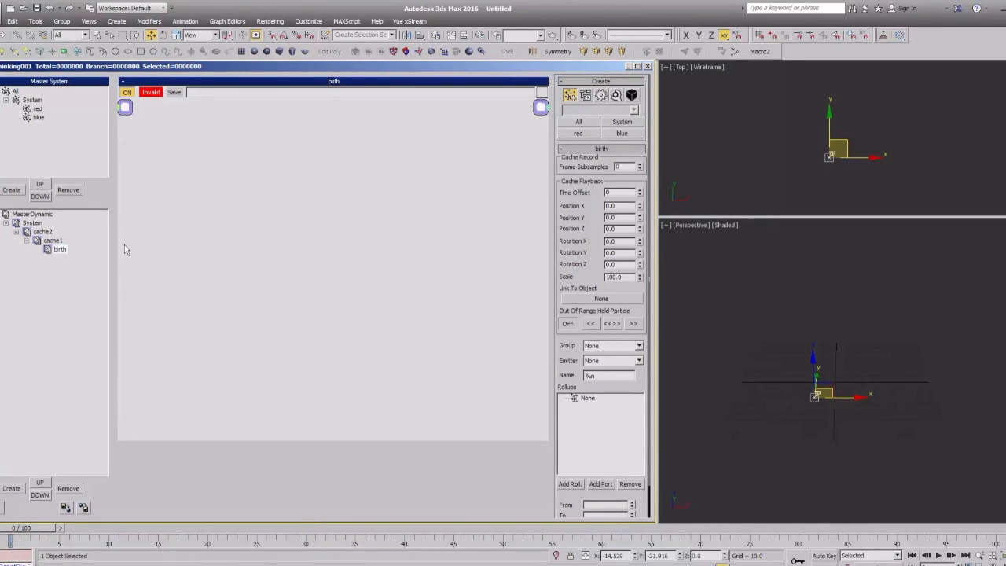
right_click(146, 177)
mouse_move(179, 203)
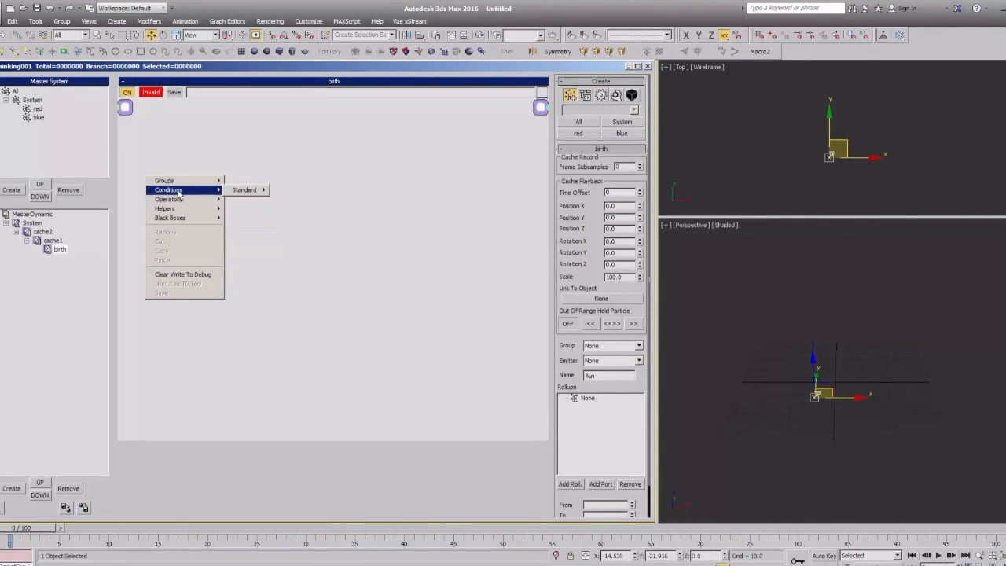
mouse_move(249, 193)
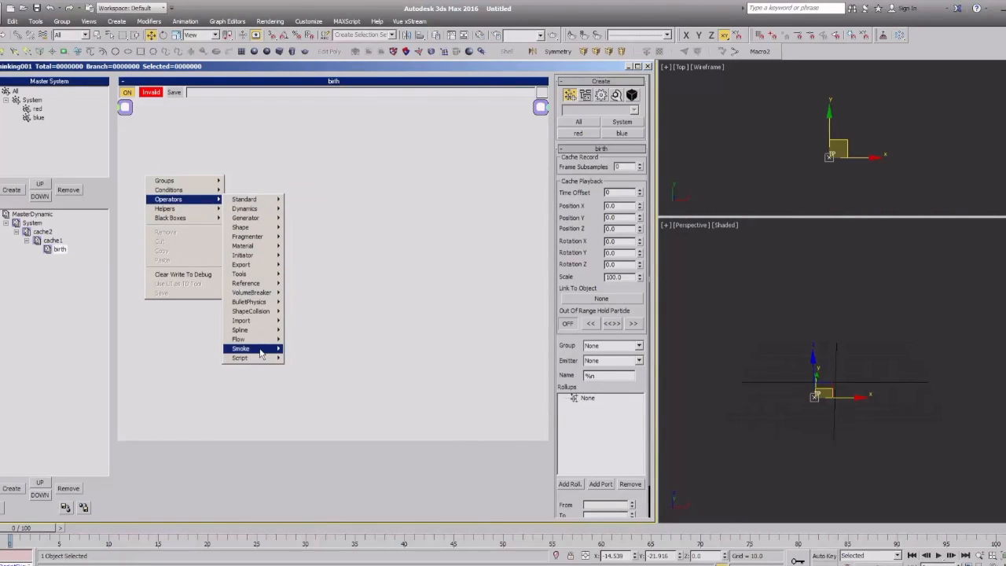
mouse_move(260, 352)
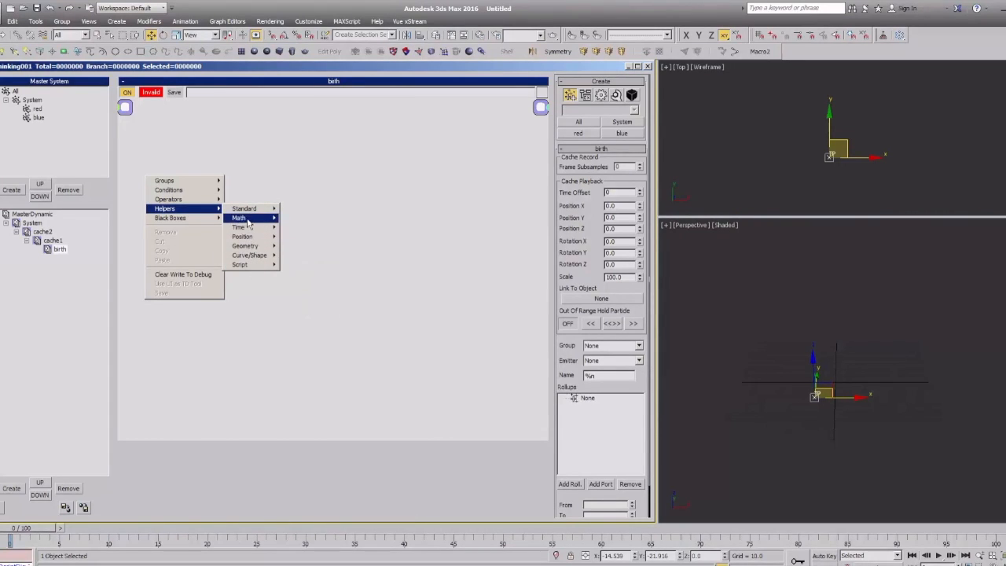
mouse_move(243, 212)
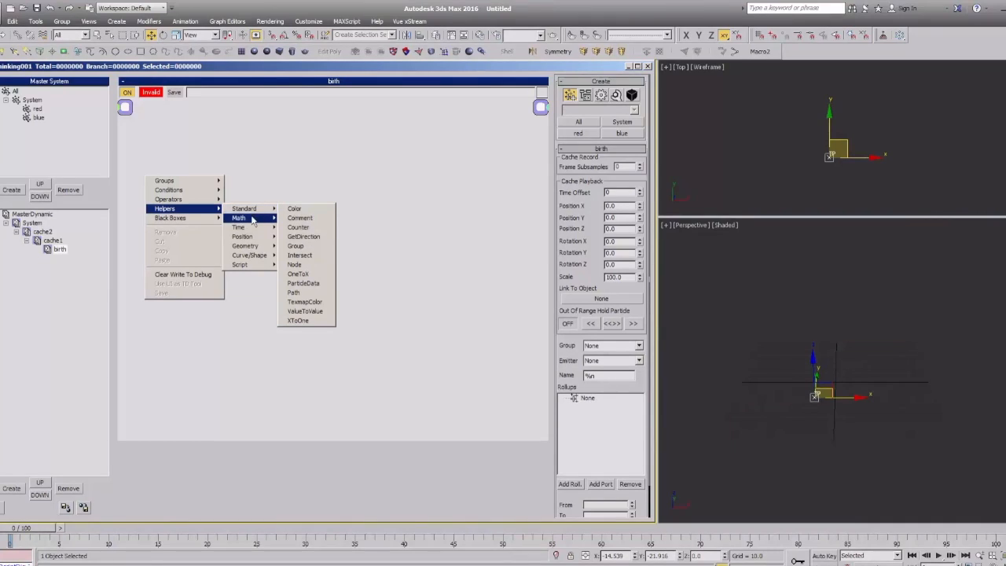
mouse_move(256, 232)
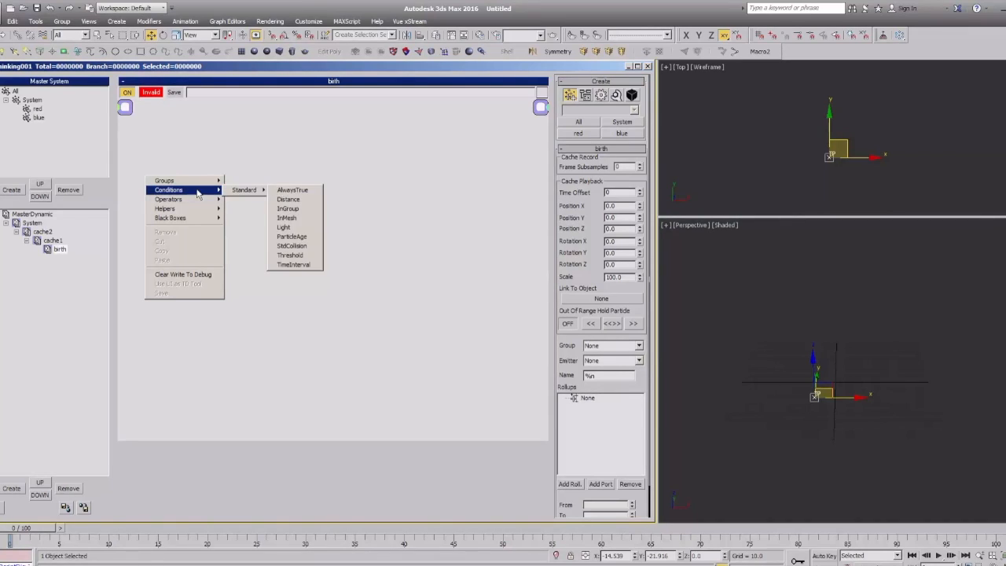
Place an AlwaysTrue condition in the birth set and delete it after moving its node around the wiring area.
click(297, 192)
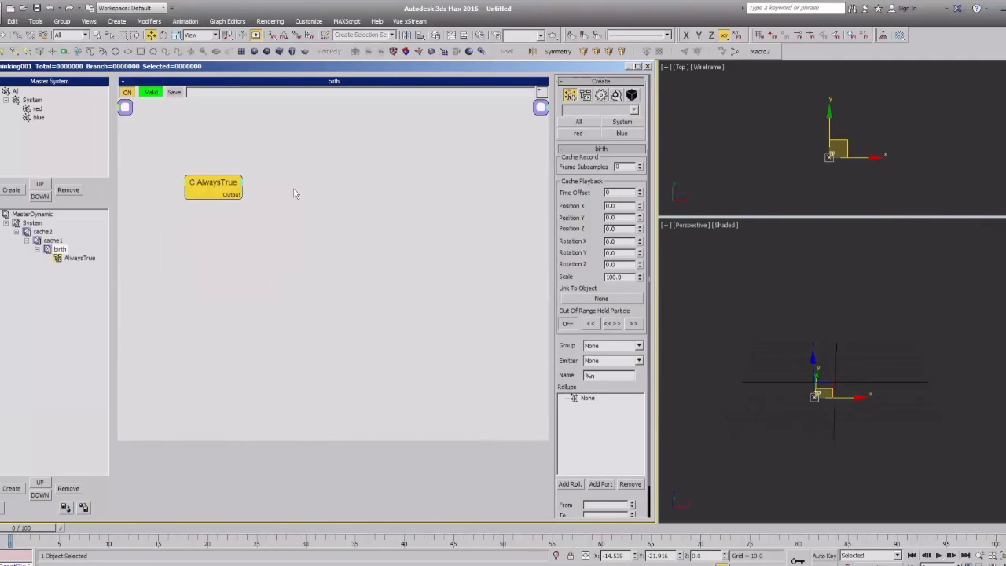
drag(219, 195, 203, 145)
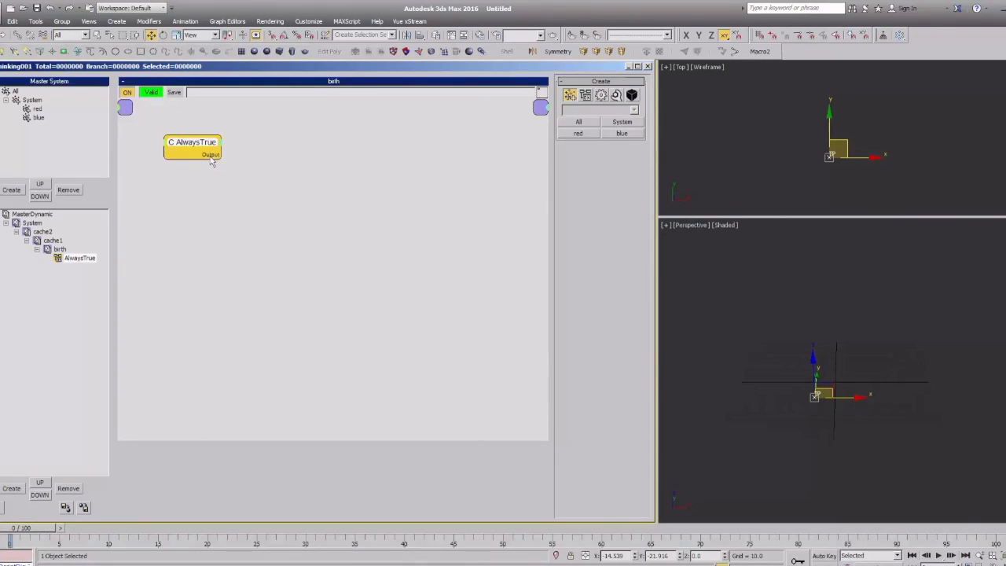
drag(210, 146, 362, 180)
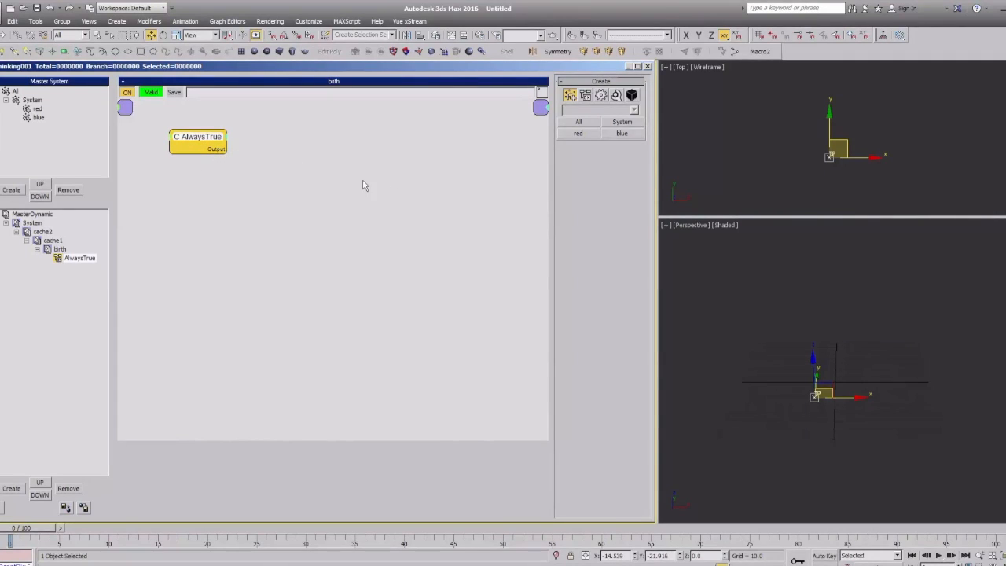
drag(197, 140, 321, 210)
drag(167, 144, 234, 144)
drag(255, 155, 421, 235)
drag(226, 142, 180, 146)
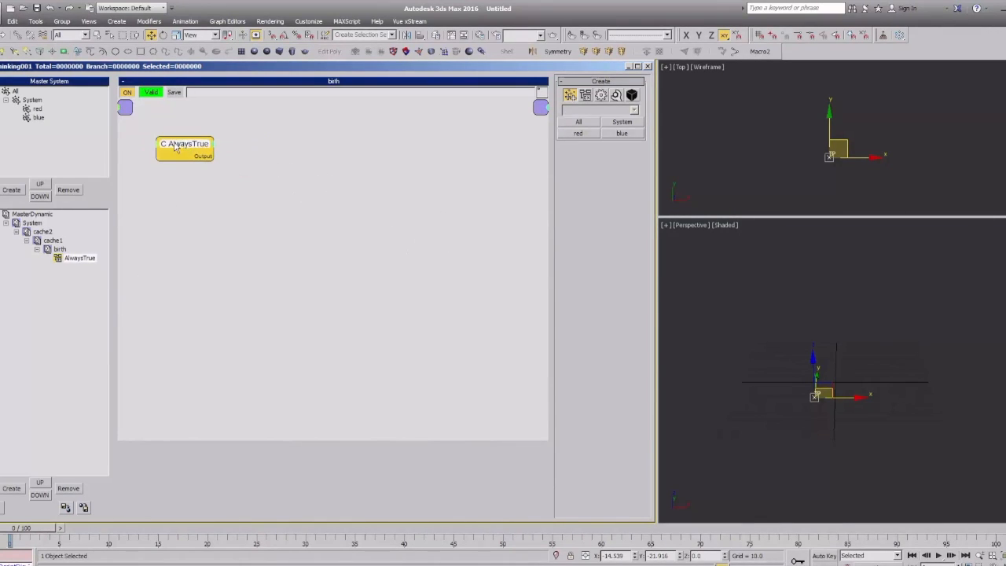
key(Delete)
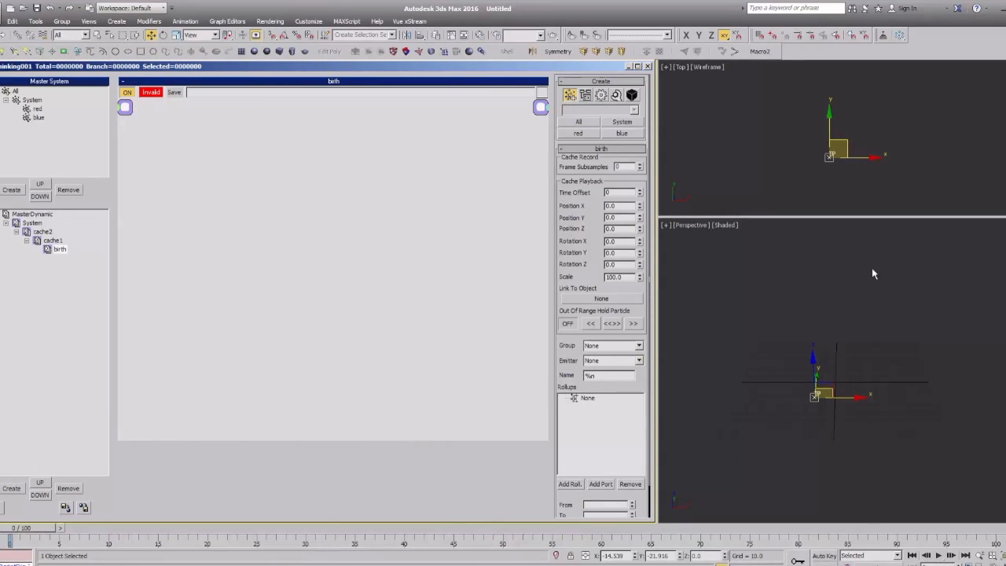
Add a PositionBorn generator operator to the birth set and place its node near the middle of the wiring area.
right_click(186, 162)
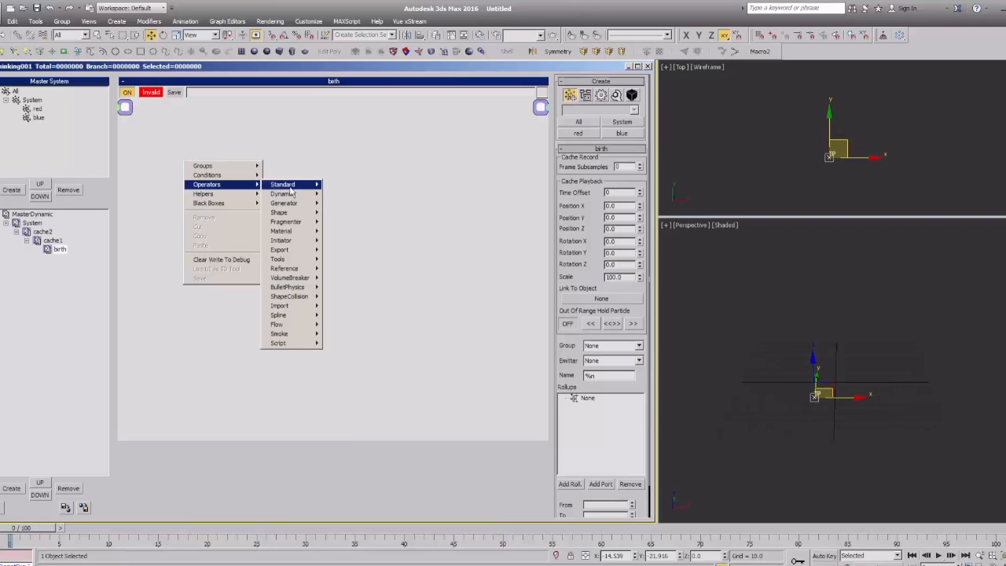
mouse_move(291, 206)
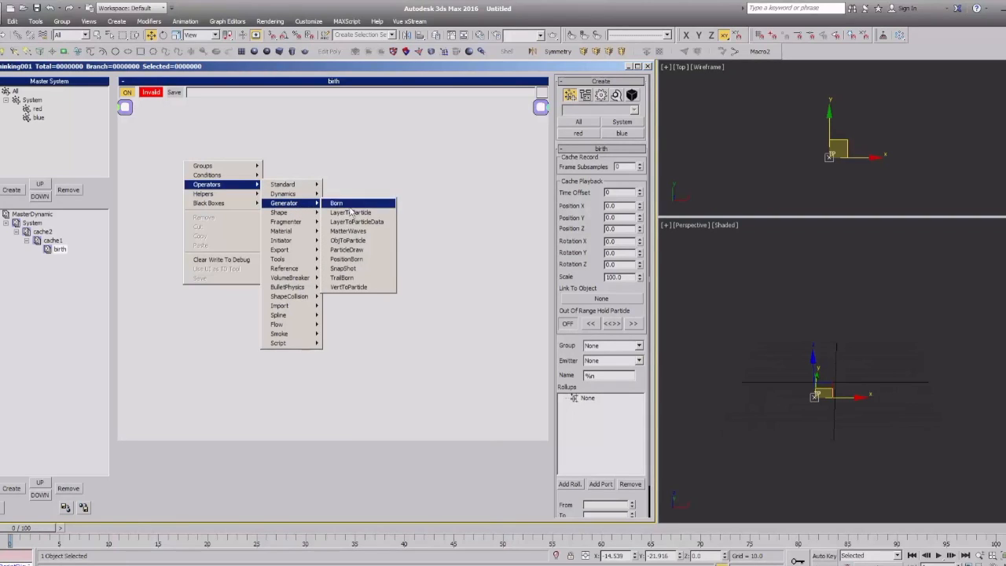
click(356, 262)
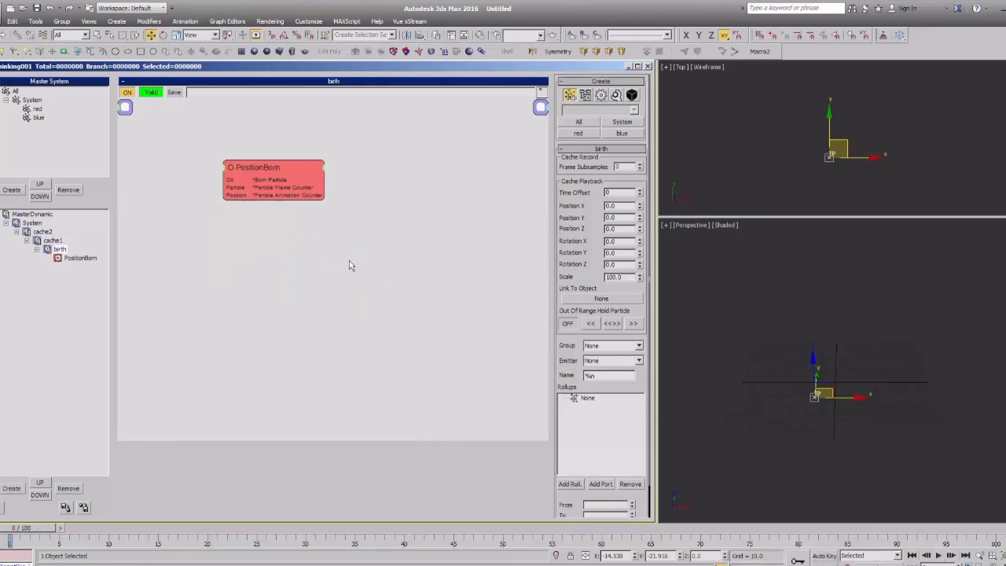
drag(292, 170, 321, 179)
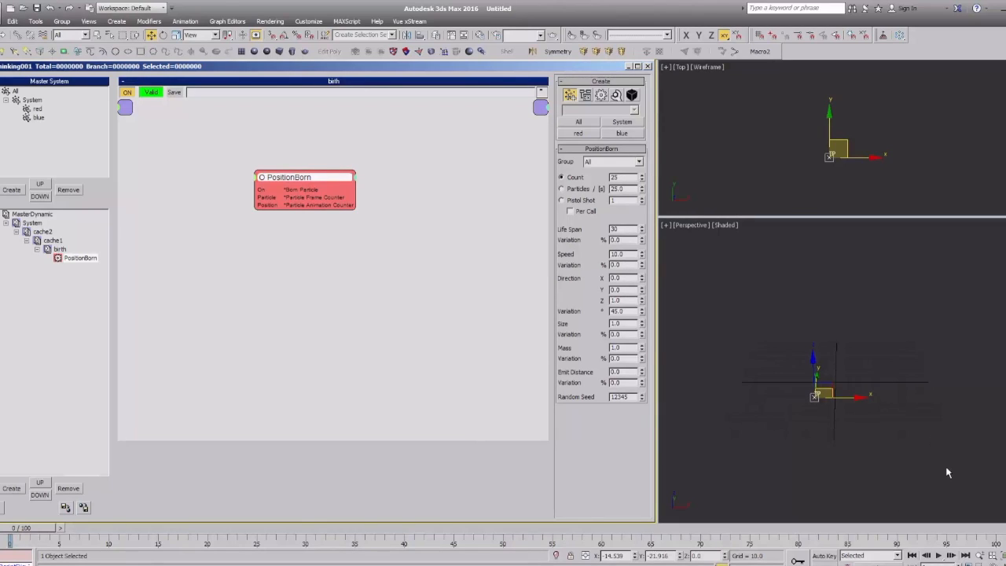
Reposition the PositionBorn node slightly and assign its generated particles to the red group.
mouse_move(305, 177)
mouse_down()
mouse_move(327, 191)
mouse_move(319, 188)
mouse_up()
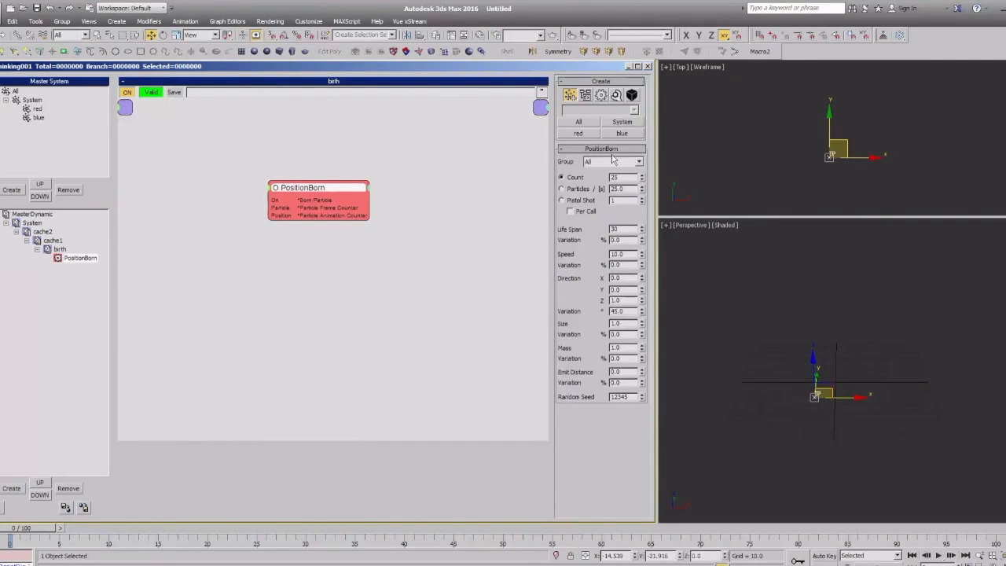
text(0)
click(588, 162)
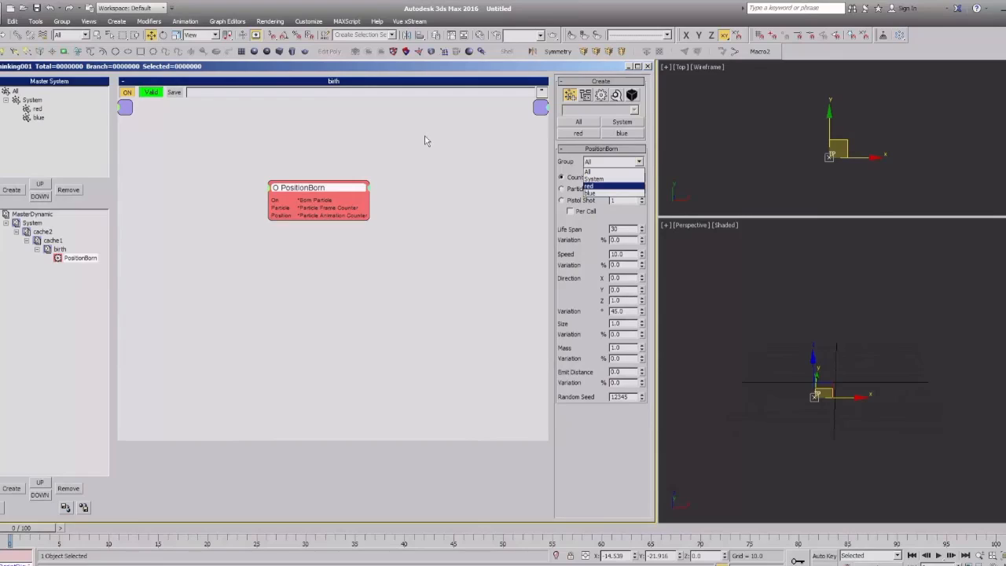
click(608, 186)
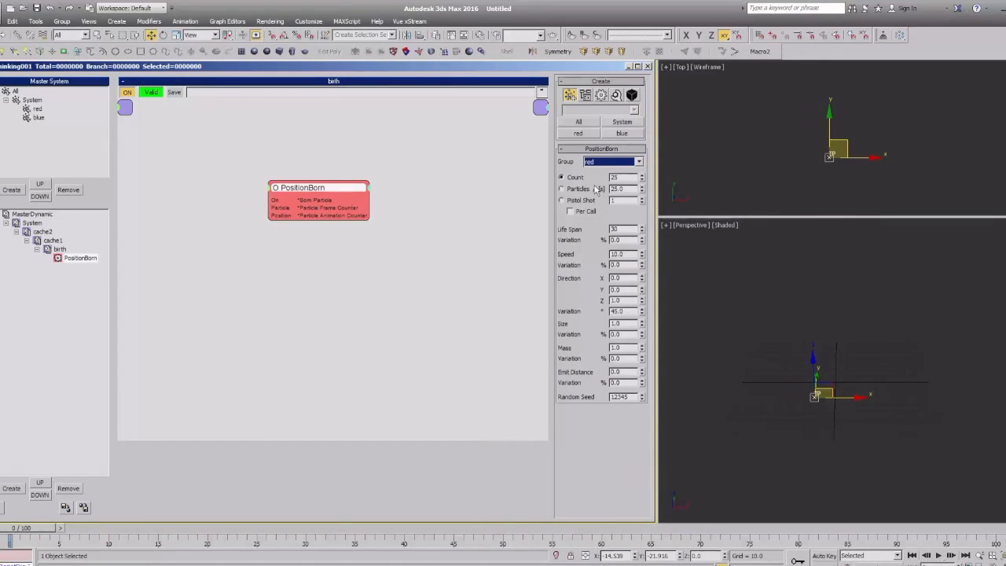
Set the red group's display color to pure red (255, 0, 0).
click(37, 109)
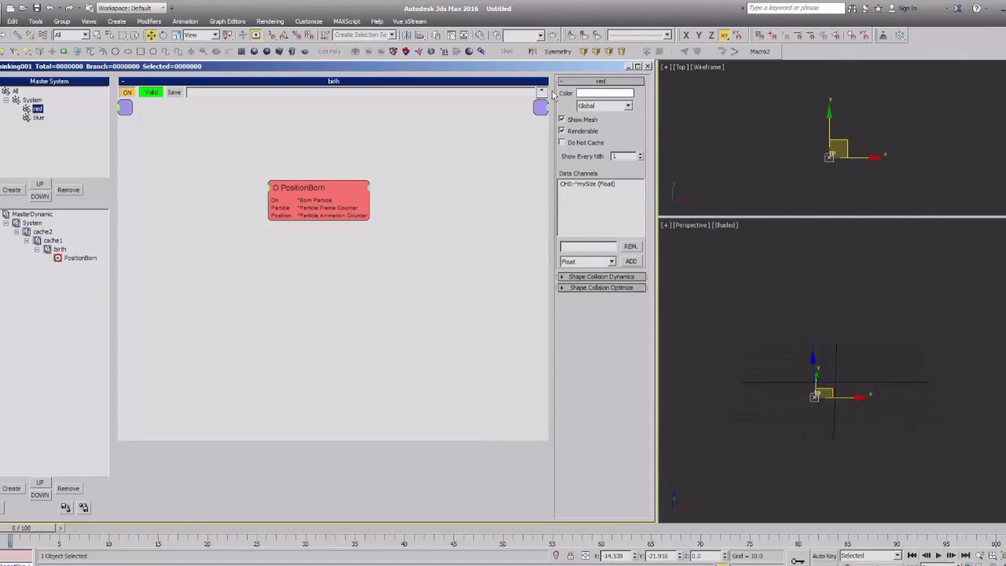
click(589, 93)
click(315, 278)
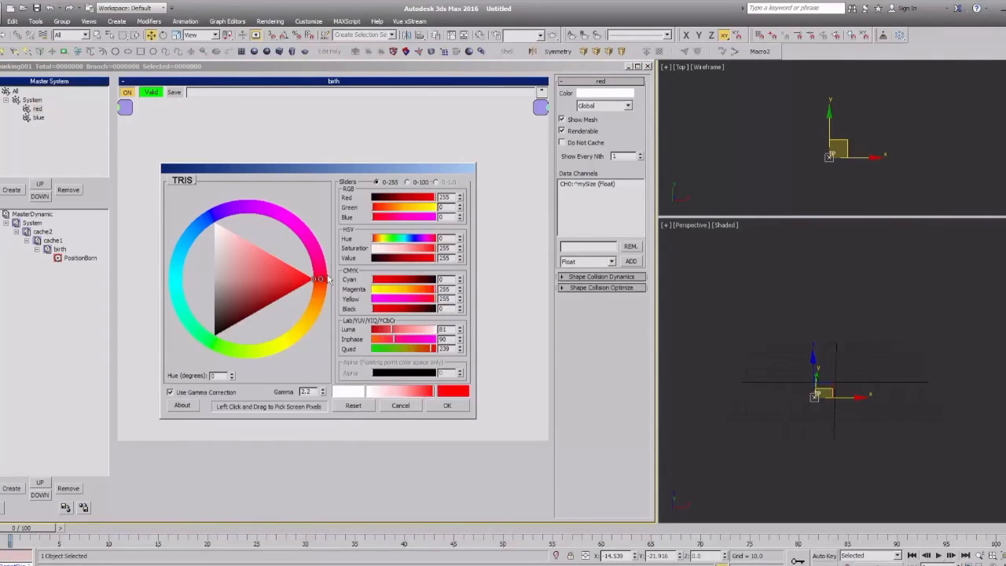
click(446, 406)
Set the blue group's display color to a bright blue (0, 120, 255).
click(38, 117)
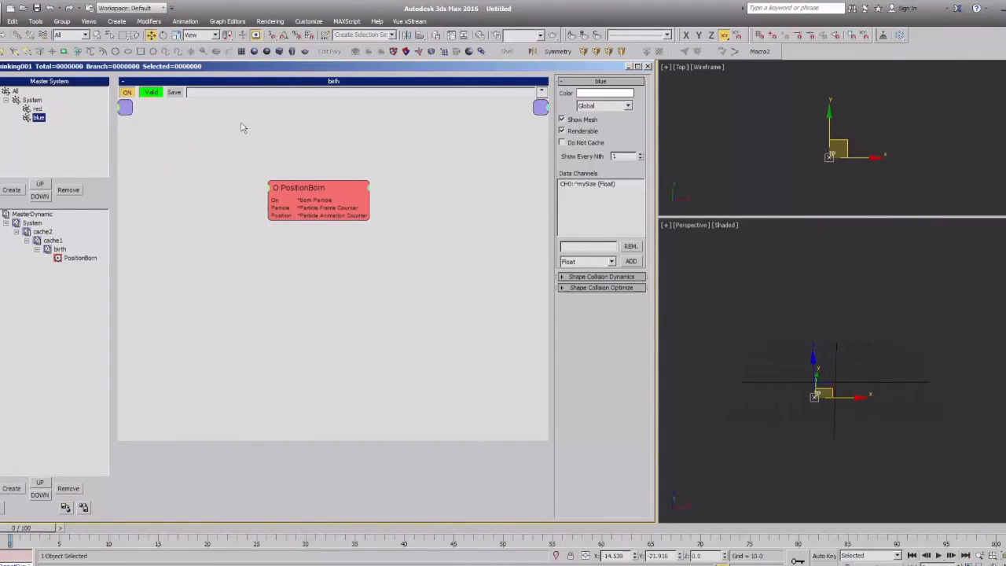
click(601, 94)
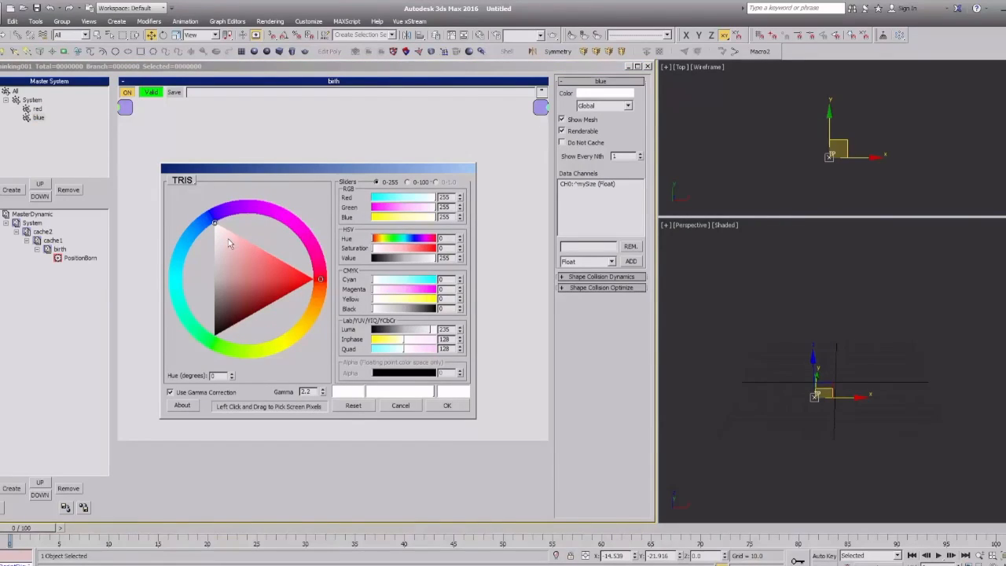
click(185, 242)
click(313, 278)
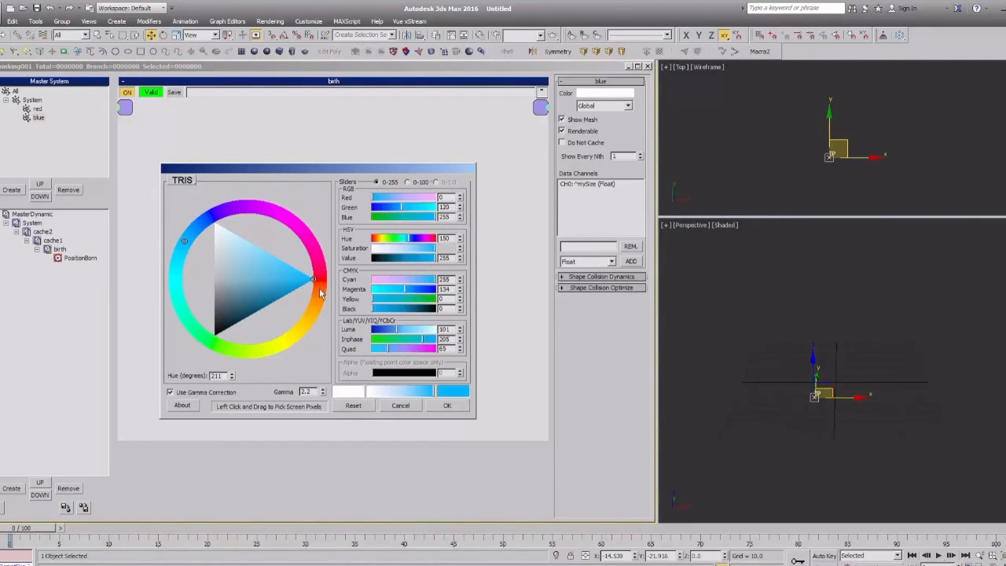
click(447, 406)
Scrub the animation to frame 72 and on to frame 87 to preview the emitted particles in the Perspective view.
mouse_move(283, 203)
mouse_down()
mouse_move(257, 229)
mouse_move(280, 206)
mouse_up()
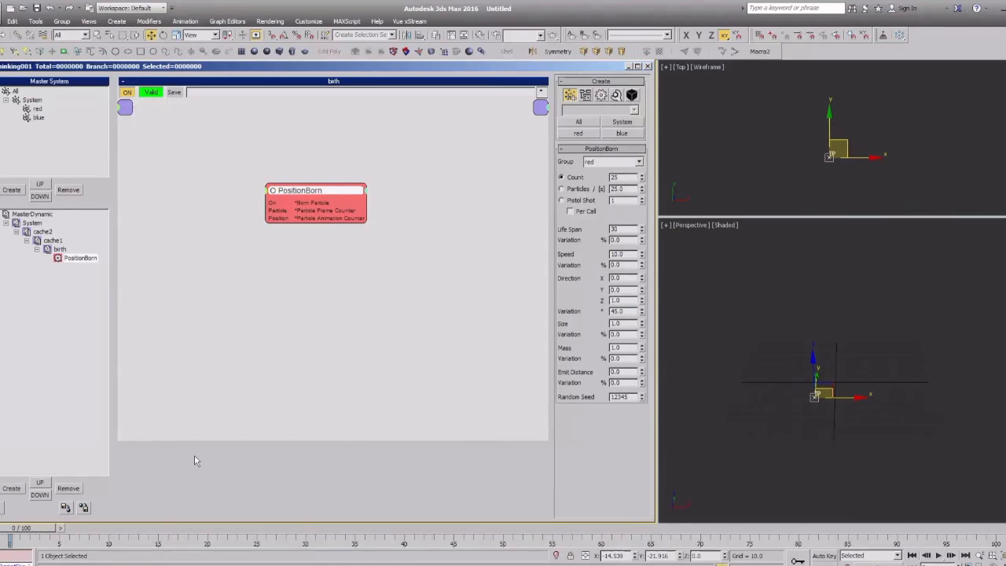
drag(32, 535, 722, 528)
key(w)
alt+middle_drag(849, 393, 845, 372)
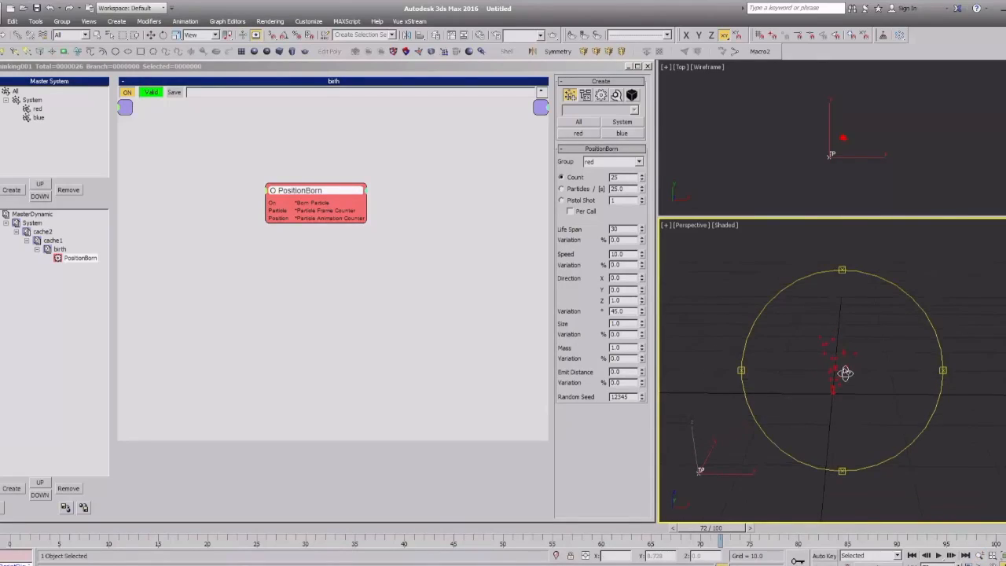
key(q)
drag(26, 534, 855, 476)
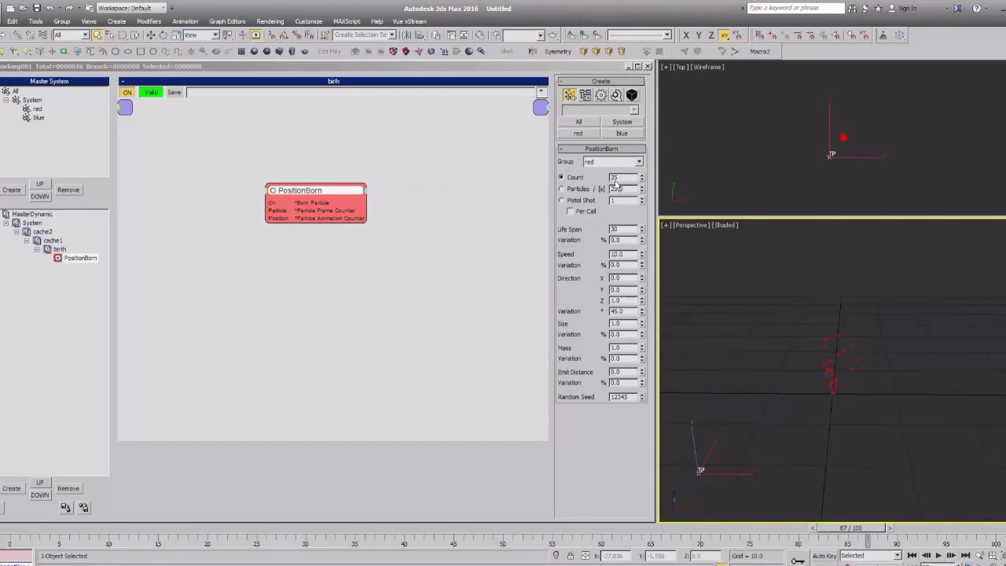
Check the total and branch particle counts for the System, red and blue groups.
click(209, 69)
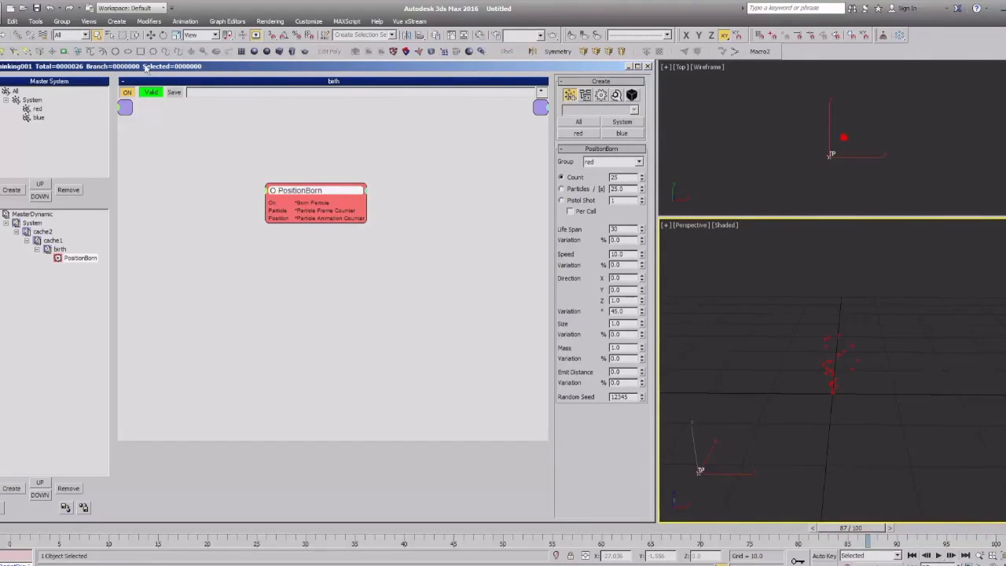
click(29, 101)
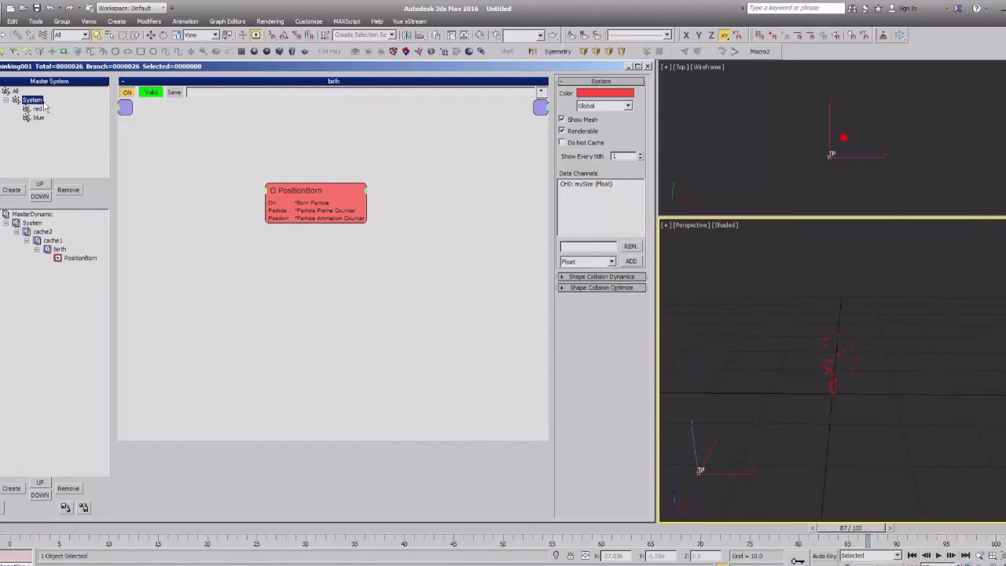
click(37, 110)
click(37, 117)
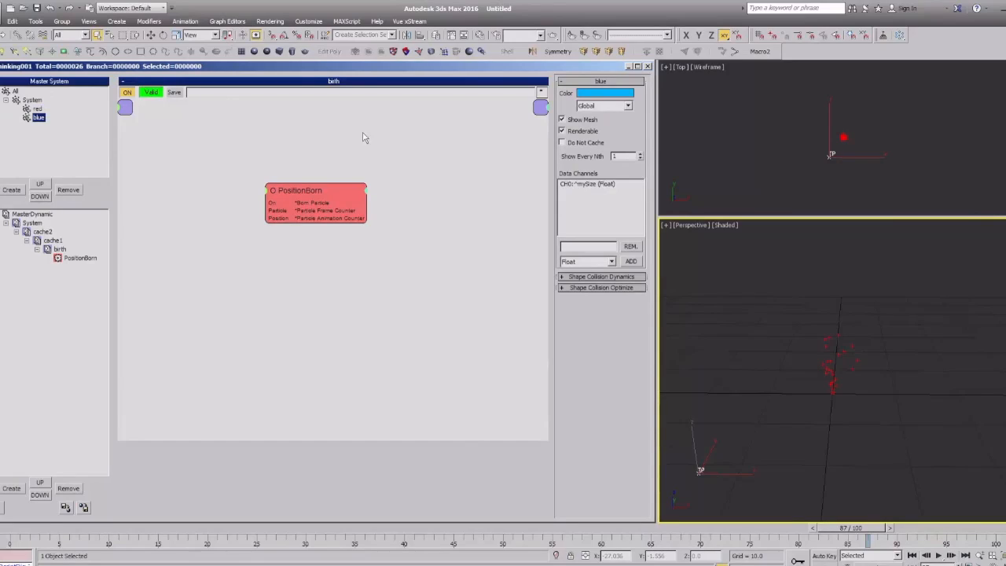
Set the PositionBorn speed to 22.1 with 83% variation and scrub to frame 96 to preview the emission.
click(332, 190)
drag(332, 190, 330, 225)
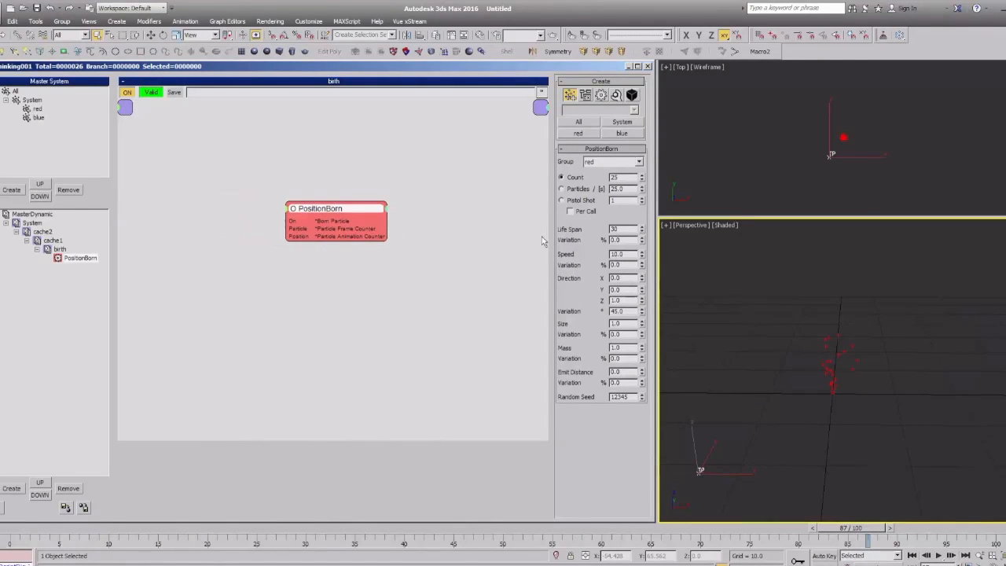
drag(642, 259, 628, 205)
drag(642, 267, 635, 233)
drag(21, 534, 944, 531)
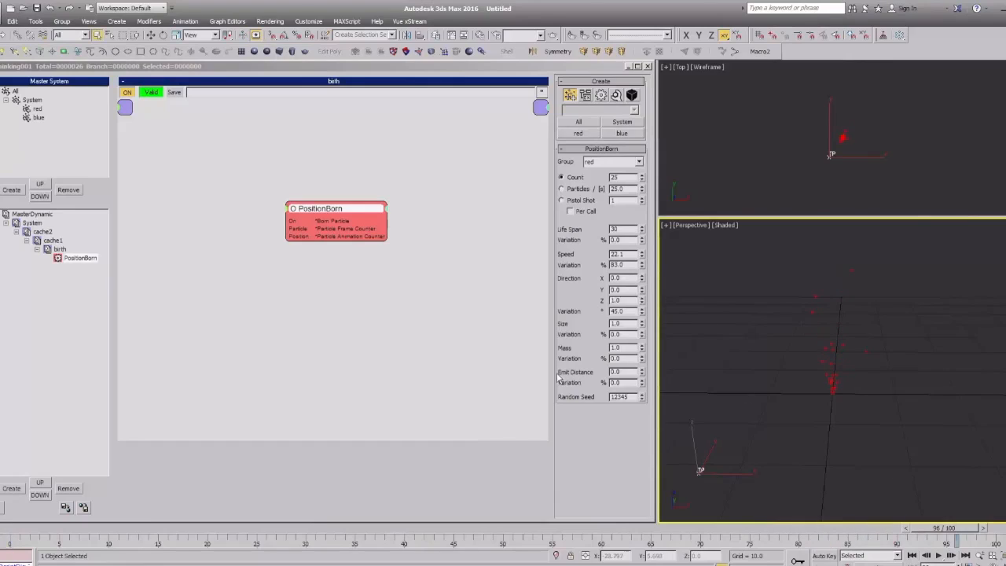
Set the red group's viewport display type to Drops and inspect its particles in the Perspective view.
click(36, 109)
click(595, 106)
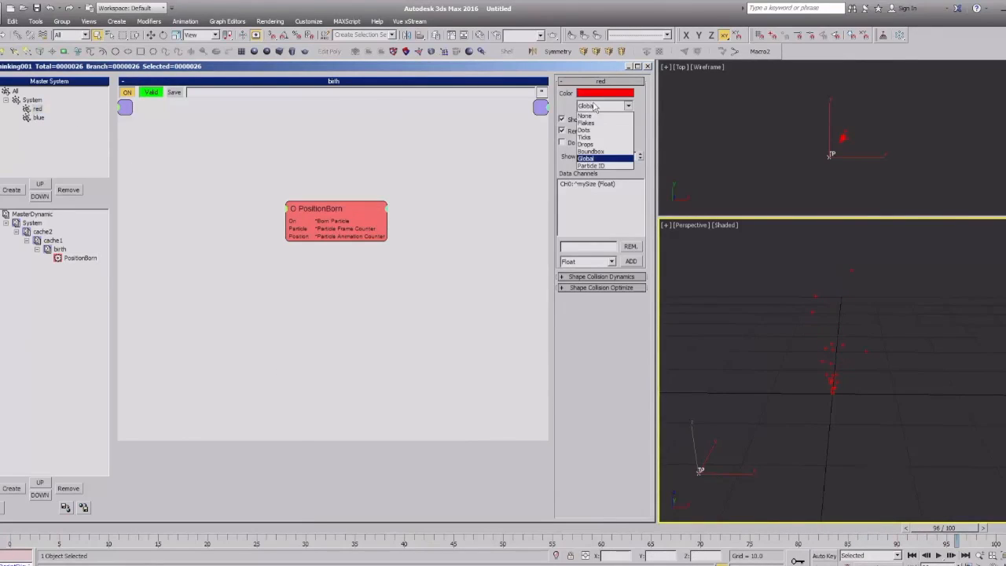
click(591, 145)
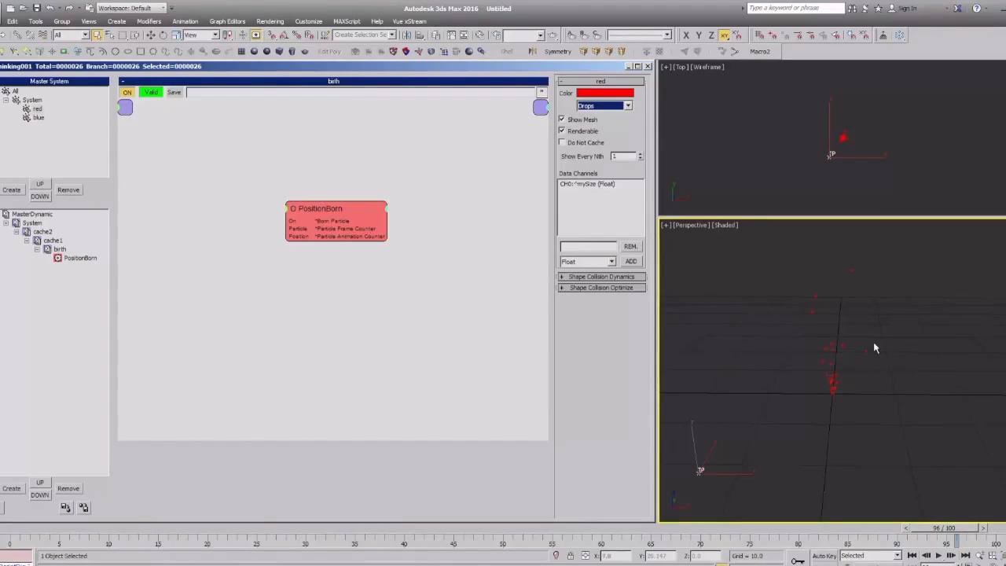
click(841, 348)
scroll(836, 375, down, 2)
ctrl+alt+middle_drag(799, 417, 830, 405)
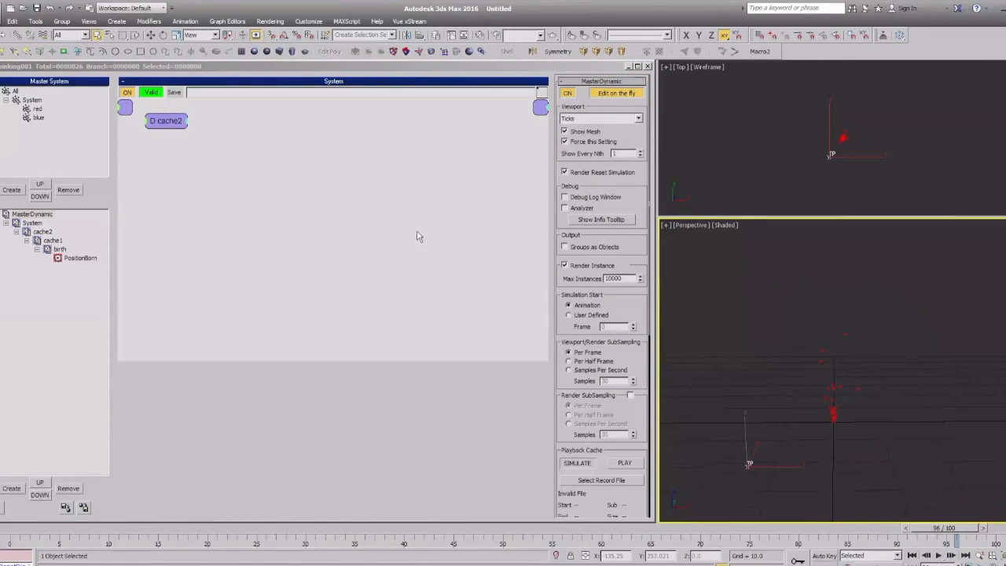
Turn off Force this Setting in the MasterDynamic viewport options so group display types can apply.
click(38, 109)
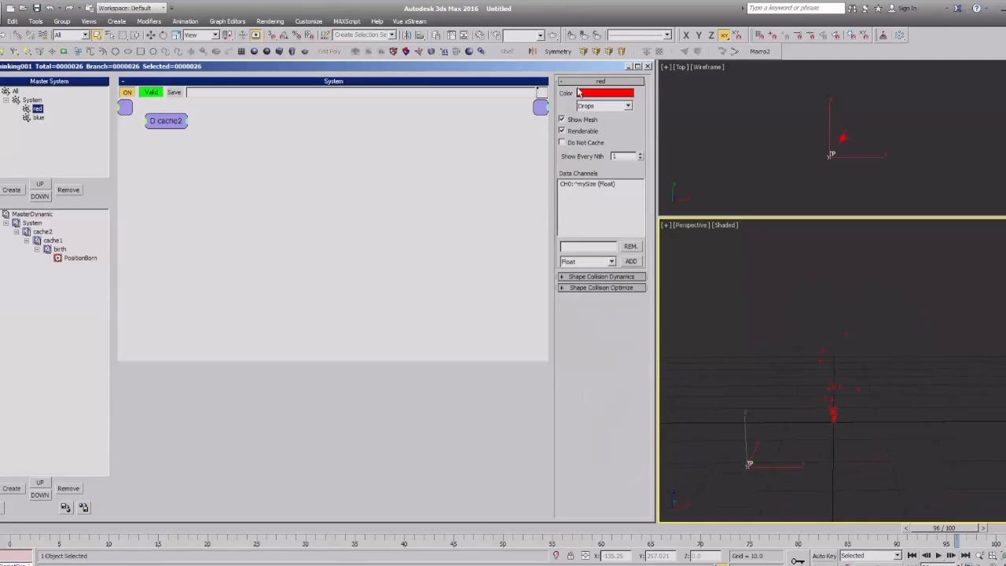
click(32, 214)
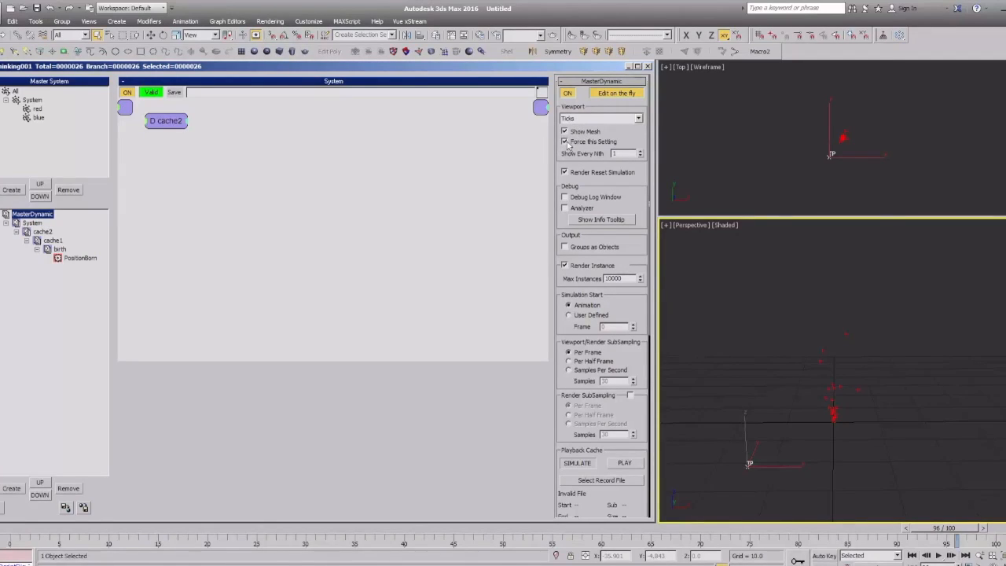
click(564, 143)
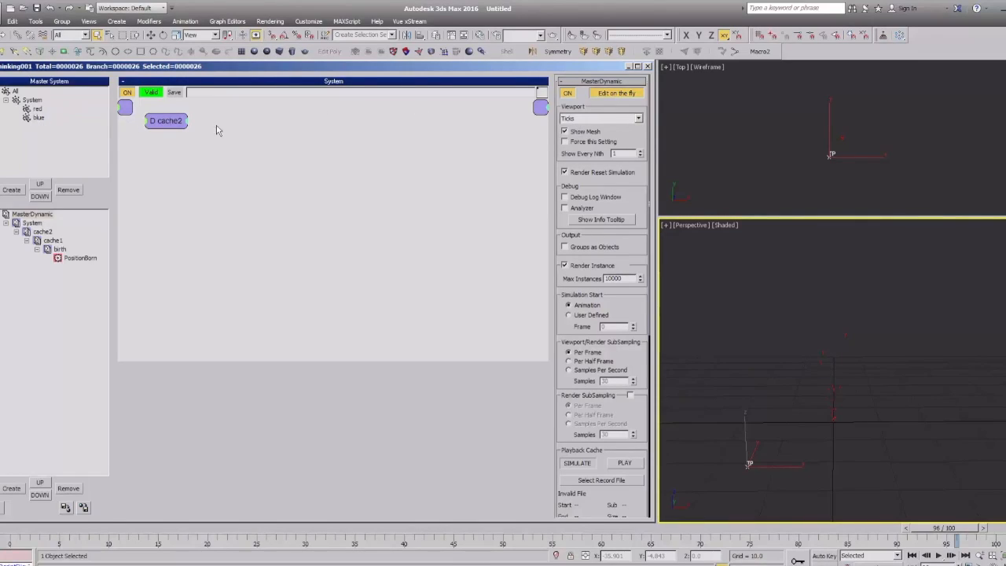
Compare the display types of the blue and red groups with the MasterDynamic viewport setting.
click(40, 118)
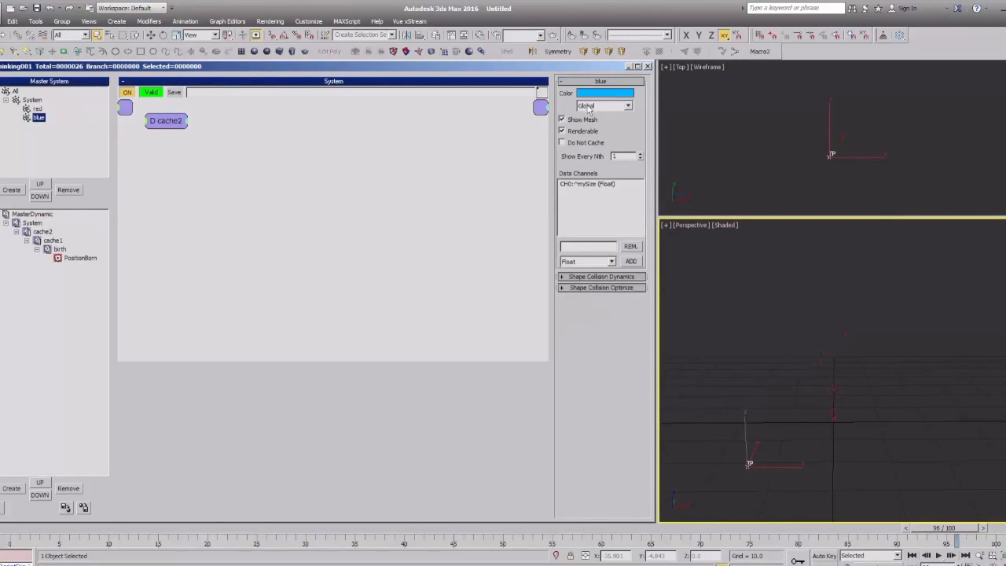
click(37, 109)
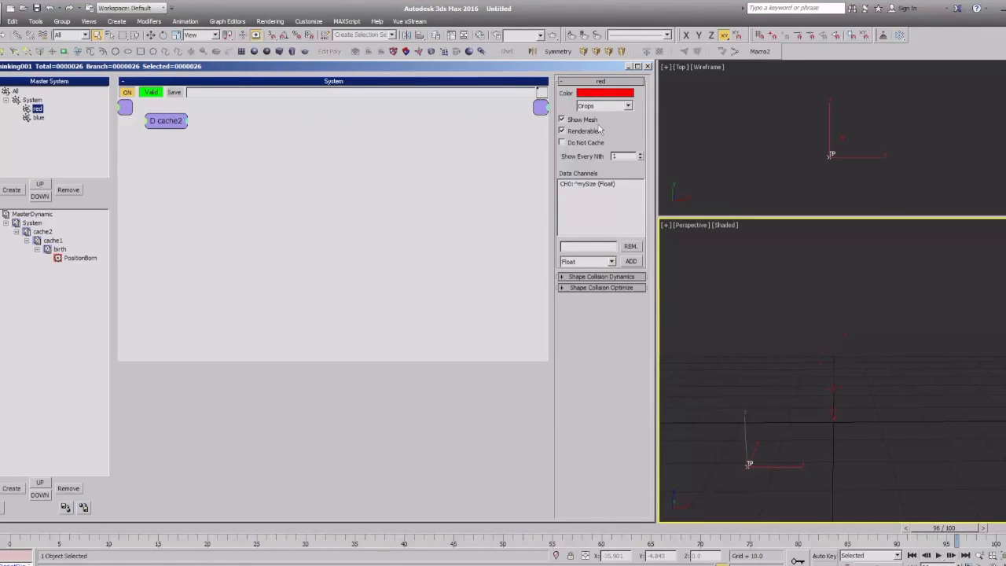
click(37, 118)
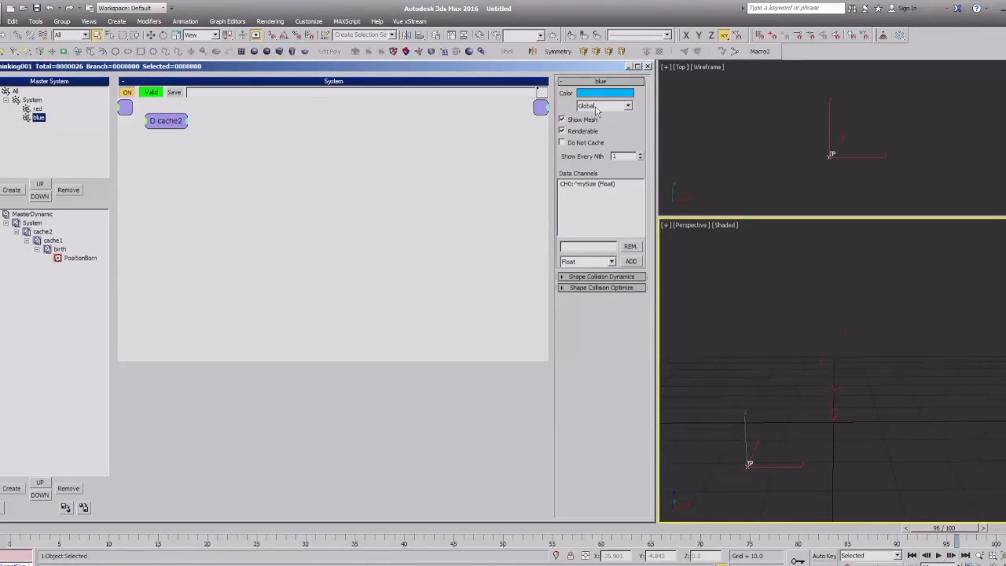
click(37, 214)
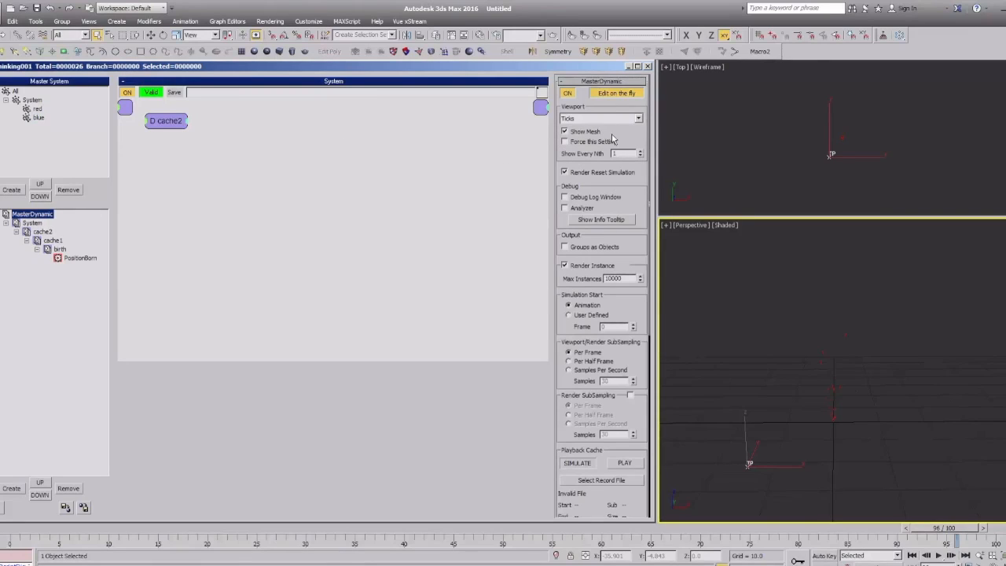
Deselect the particle system and inspect the red group's particles up close and from another angle in the Perspective view.
click(840, 365)
scroll(851, 345, up, 3)
click(37, 109)
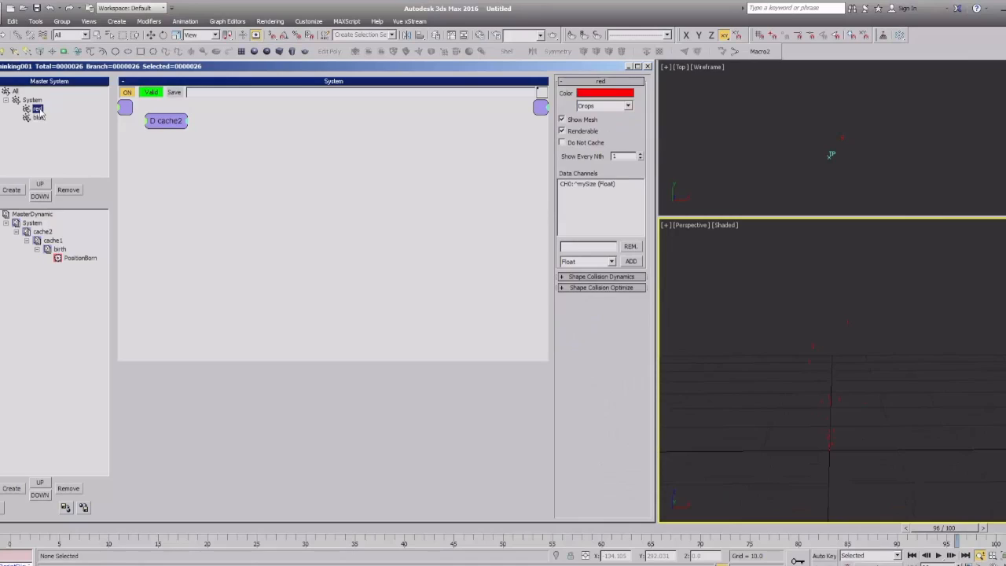
click(858, 391)
scroll(858, 391, down, 2)
alt+middle_drag(858, 390, 802, 396)
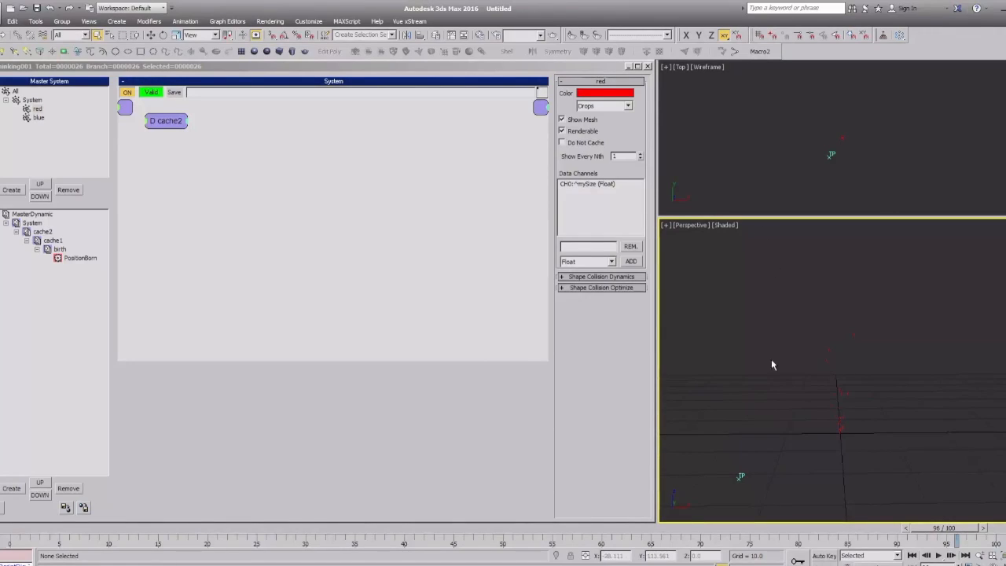
Switch PositionBorn to emit 200 particles per second and scrub to frame 9 to preview the emission.
click(71, 260)
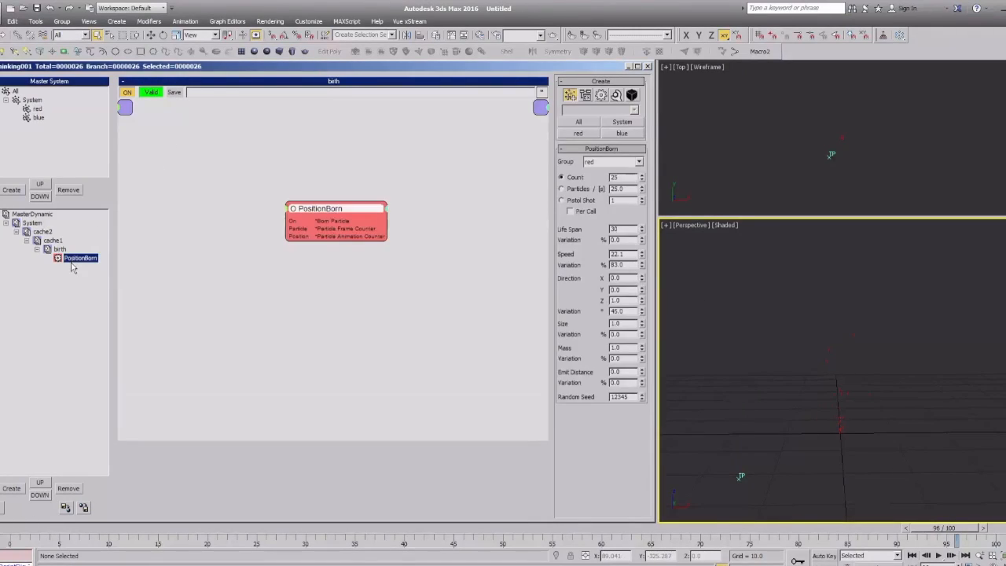
mouse_move(366, 211)
mouse_down()
mouse_move(387, 212)
mouse_move(375, 226)
mouse_up()
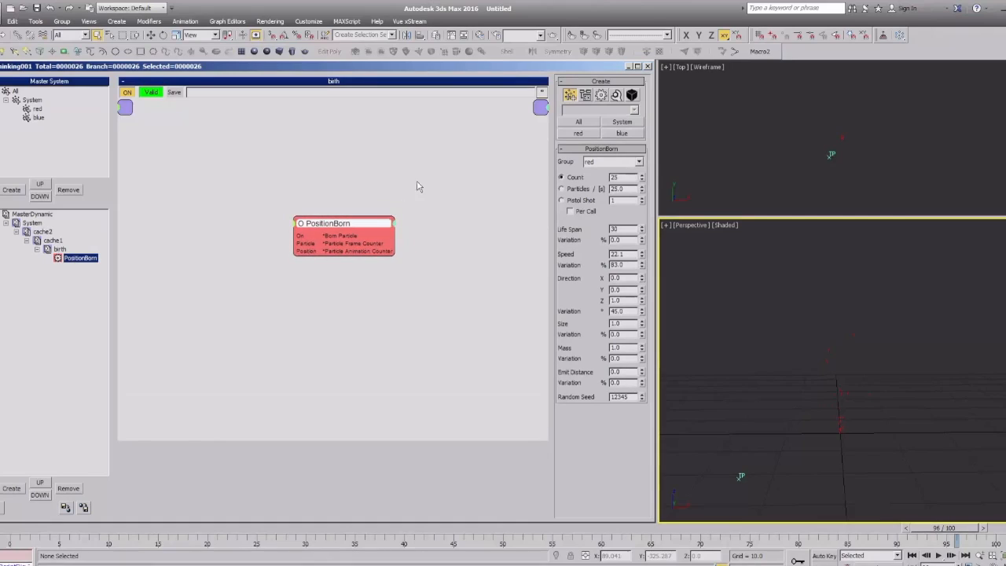
click(561, 189)
double_click(618, 188)
text(200)
key(Return)
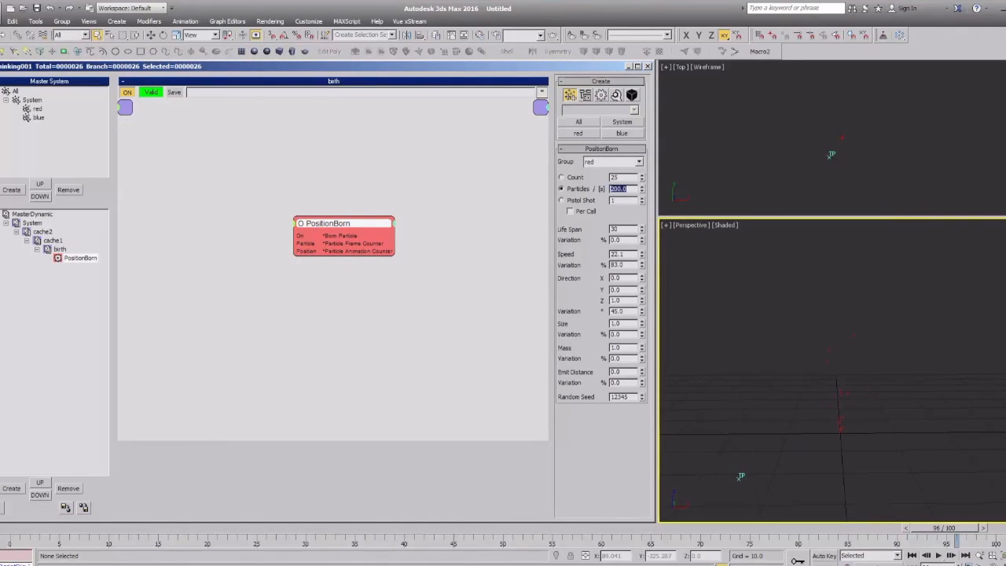
mouse_move(17, 529)
mouse_down()
mouse_move(903, 535)
mouse_move(130, 529)
mouse_move(782, 529)
mouse_move(433, 540)
mouse_move(100, 530)
mouse_up()
Examine PositionBorn's node in the birth set and read its list of available input ports.
drag(324, 236, 349, 225)
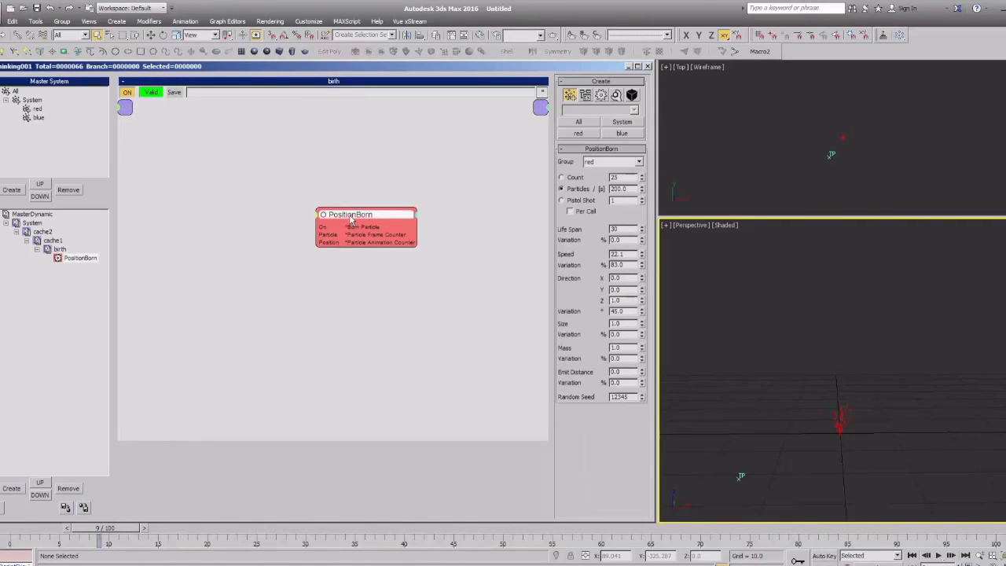
click(211, 204)
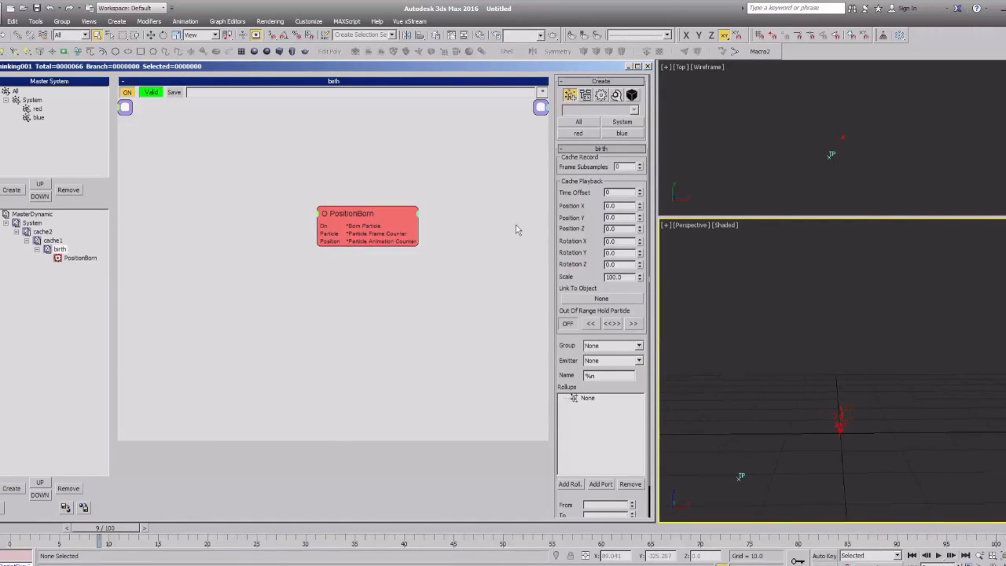
drag(318, 216, 347, 214)
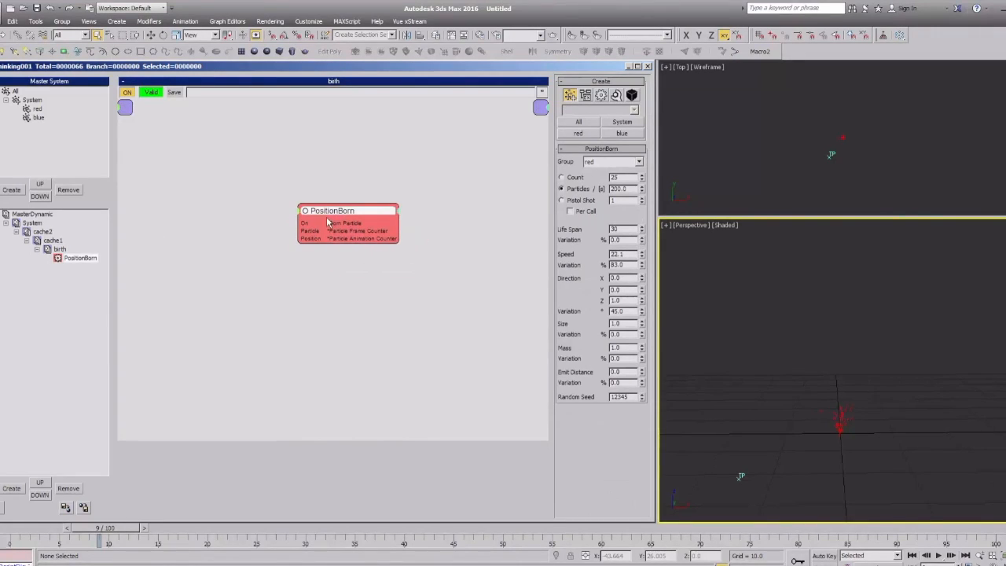
click(300, 217)
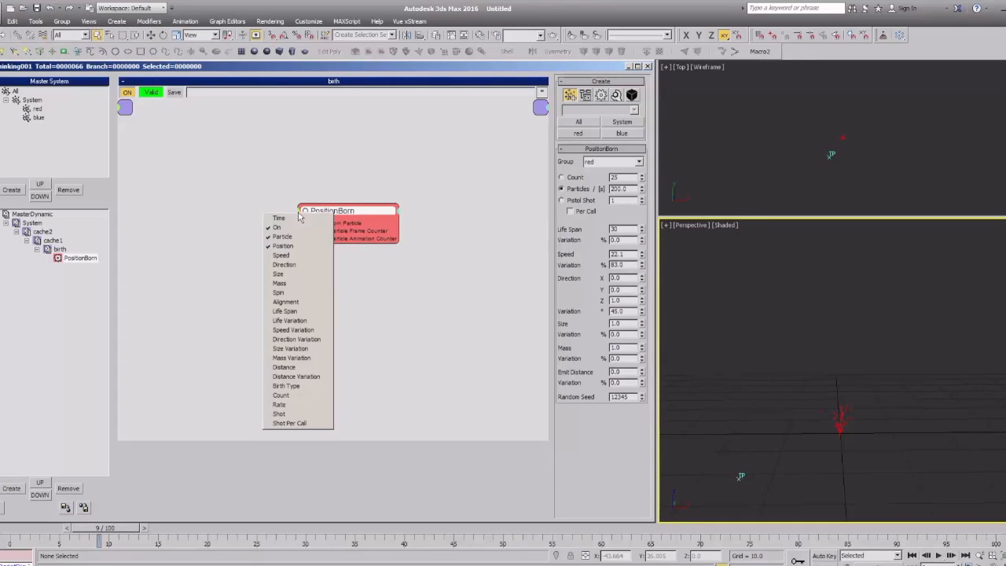
click(213, 207)
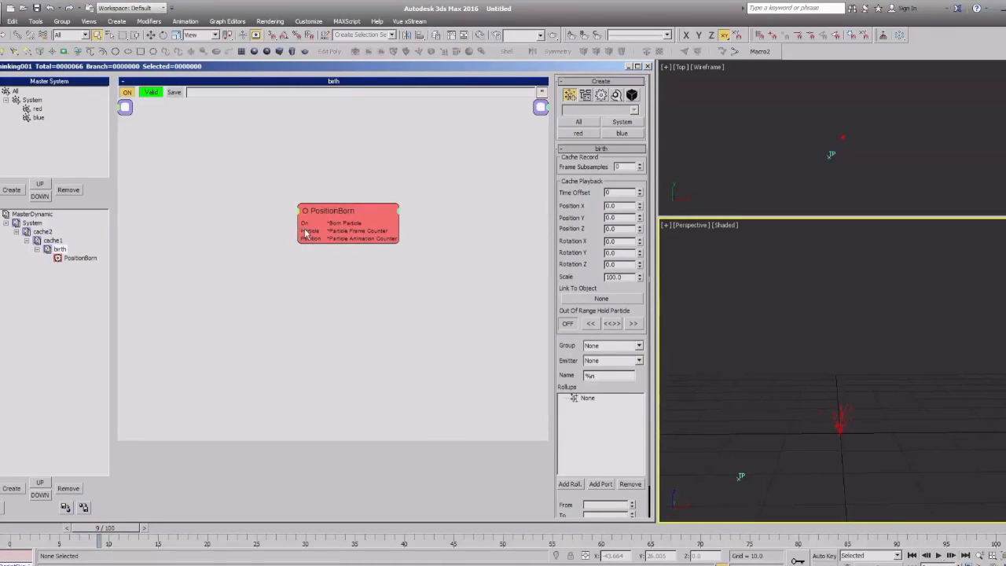
drag(299, 246, 239, 255)
drag(399, 230, 327, 250)
drag(351, 209, 325, 207)
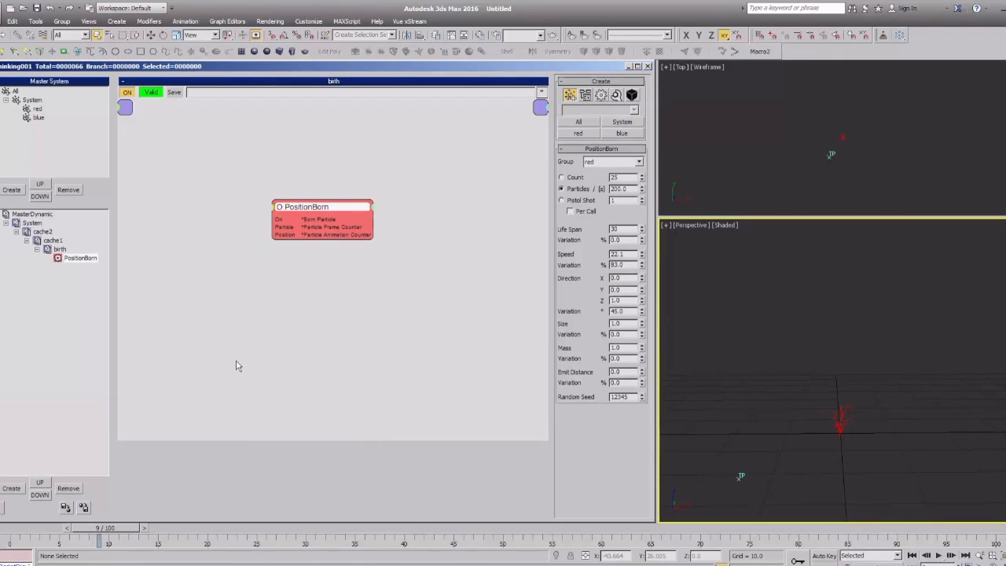
Add Direction and Speed input ports to the PositionBorn node.
click(274, 210)
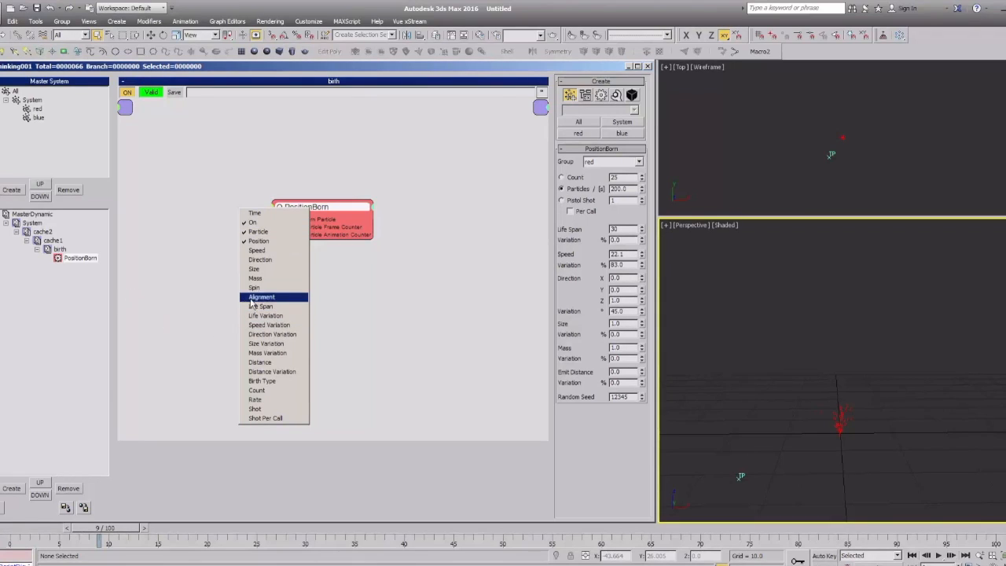
click(261, 261)
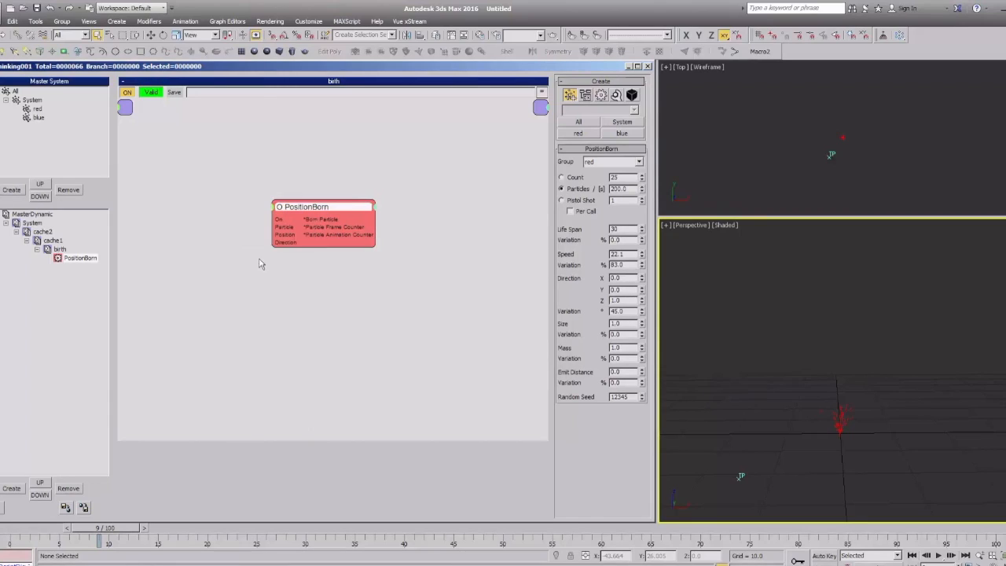
click(277, 215)
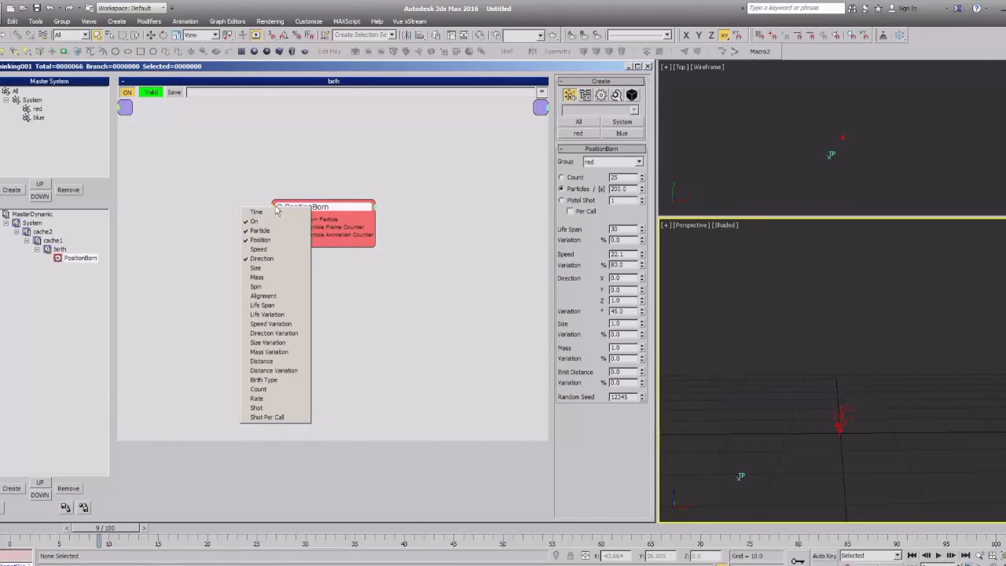
click(260, 249)
drag(329, 205, 323, 217)
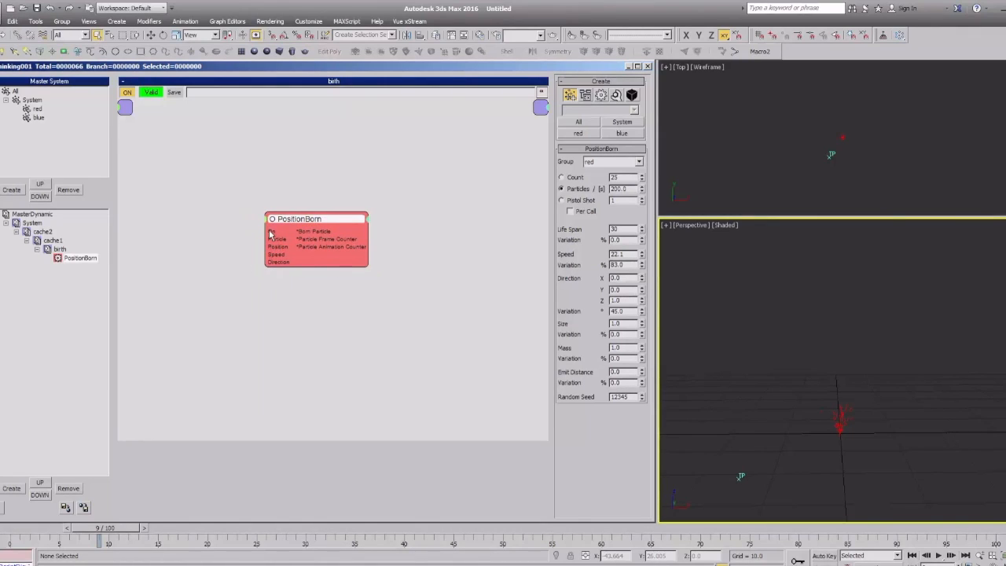
click(202, 259)
drag(294, 217, 312, 208)
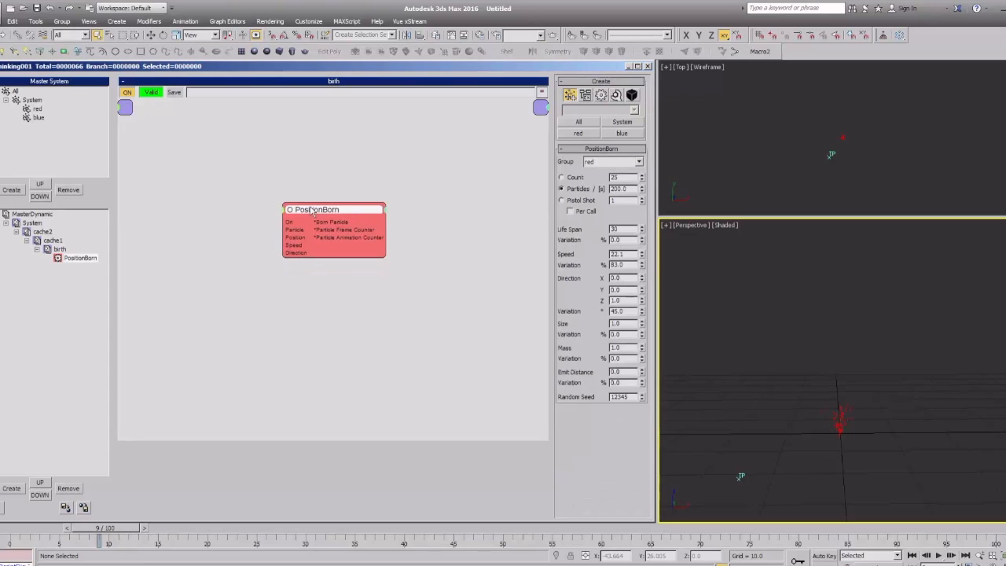
Add a Point3 math helper to the birth set and place it beside PositionBorn's input ports.
alt+middle_drag(795, 416, 760, 405)
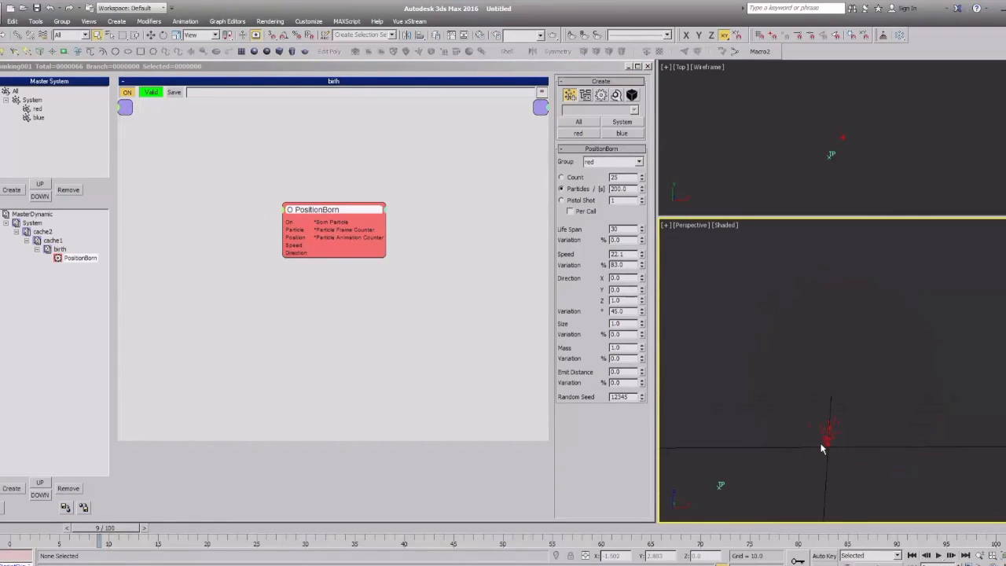
click(188, 233)
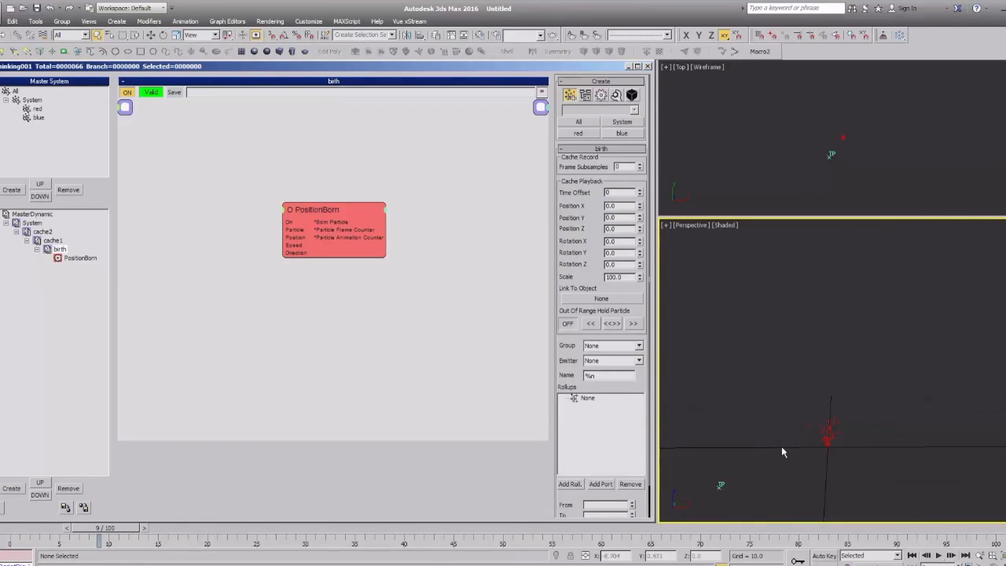
right_click(192, 258)
mouse_move(185, 255)
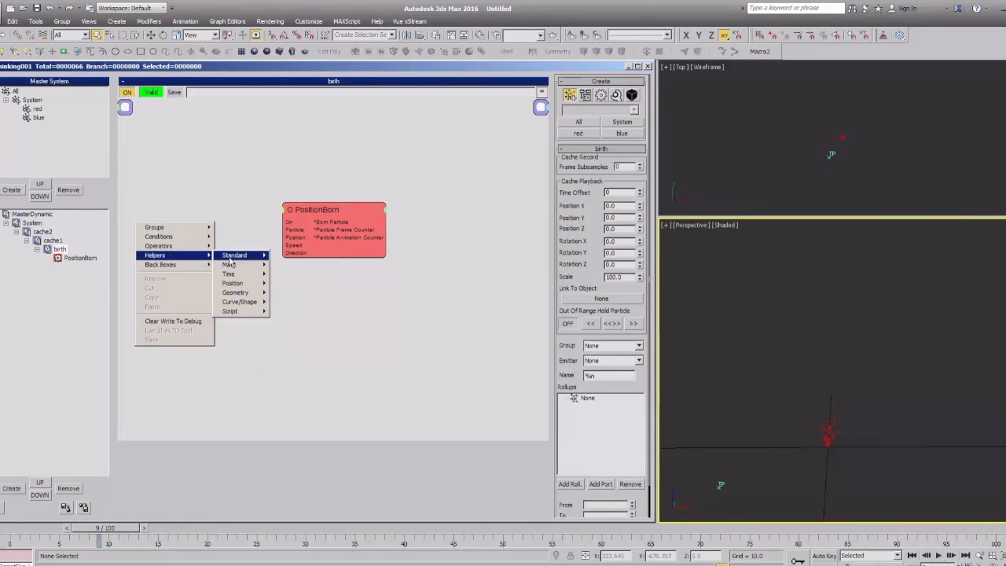
mouse_move(229, 264)
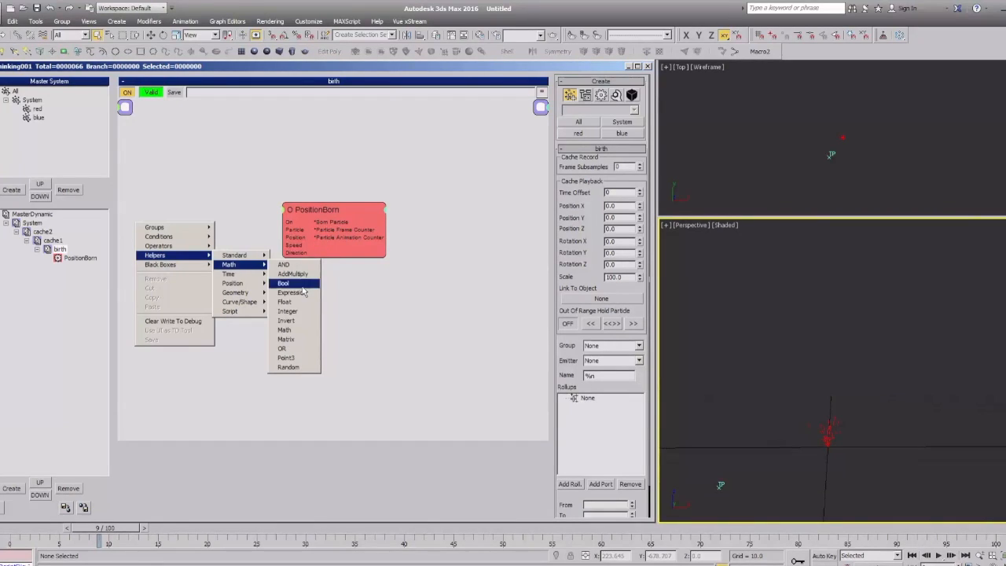
click(284, 358)
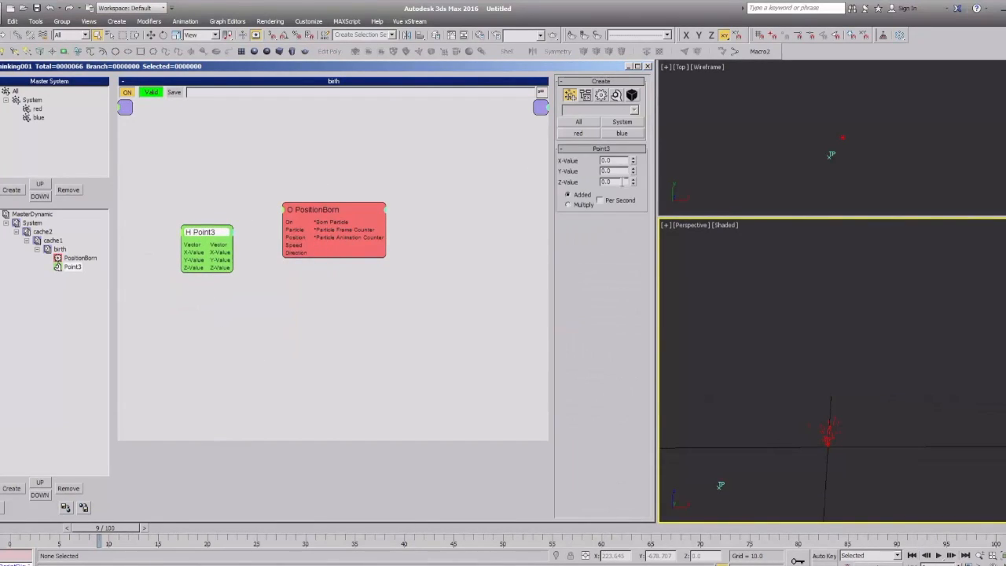
click(606, 181)
drag(208, 232, 190, 231)
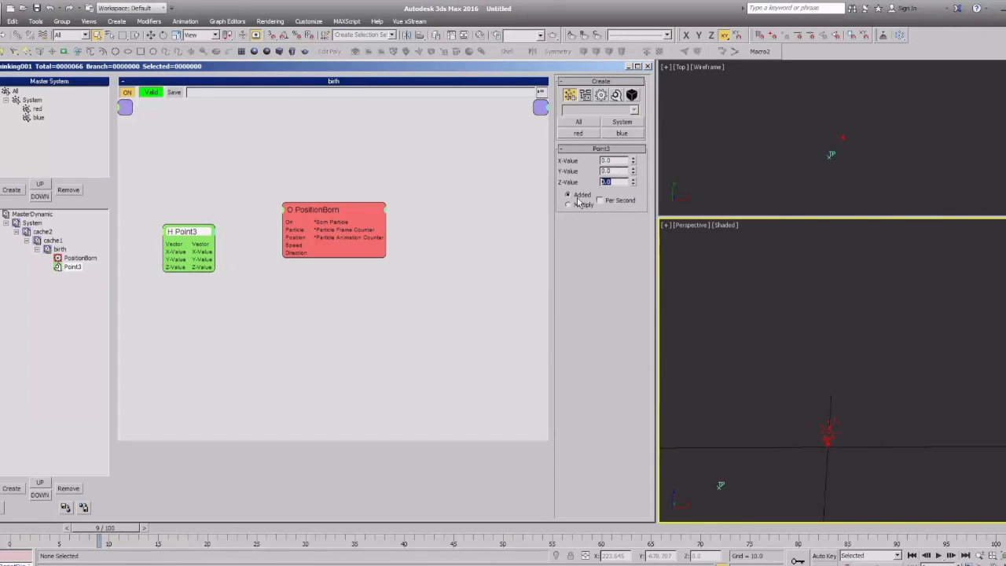
drag(181, 237, 182, 247)
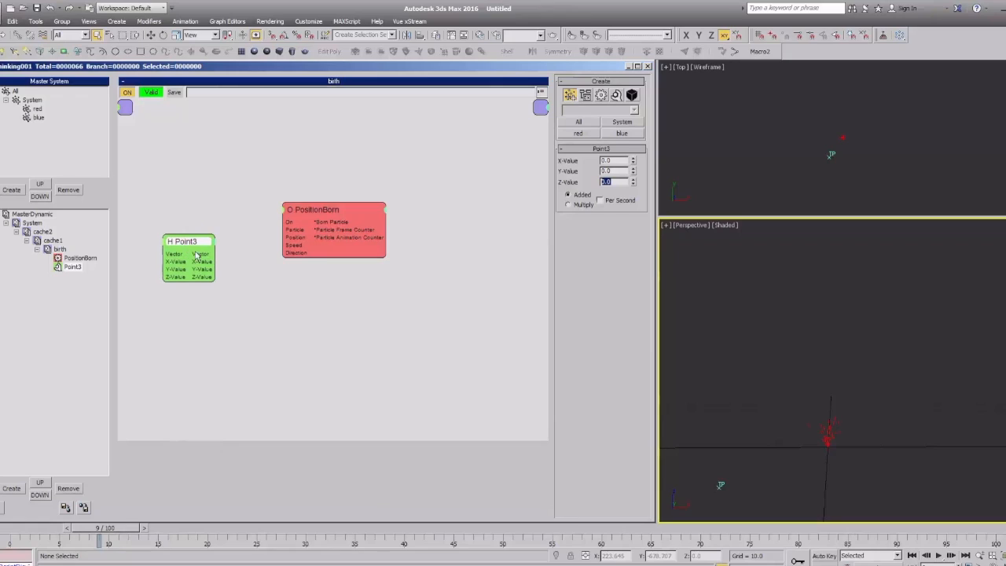
Set the Point3 helper's X-Value to 1.0.
click(614, 160)
text(1)
key(Tab)
click(614, 161)
Wire the Point3 Vector output to PositionBorn's Direction input and tidy the node placement.
drag(212, 261, 202, 234)
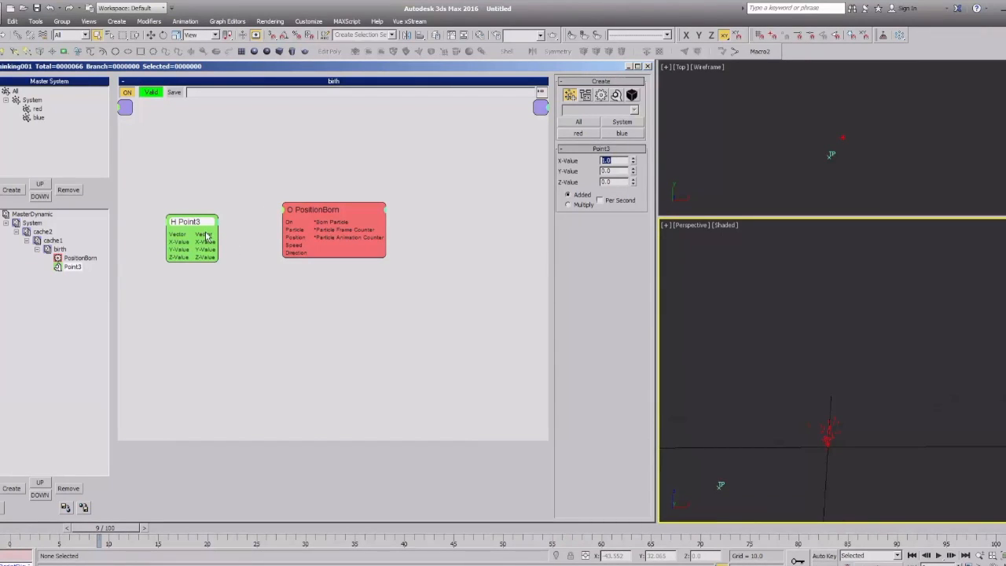
drag(203, 238, 286, 253)
drag(180, 223, 213, 237)
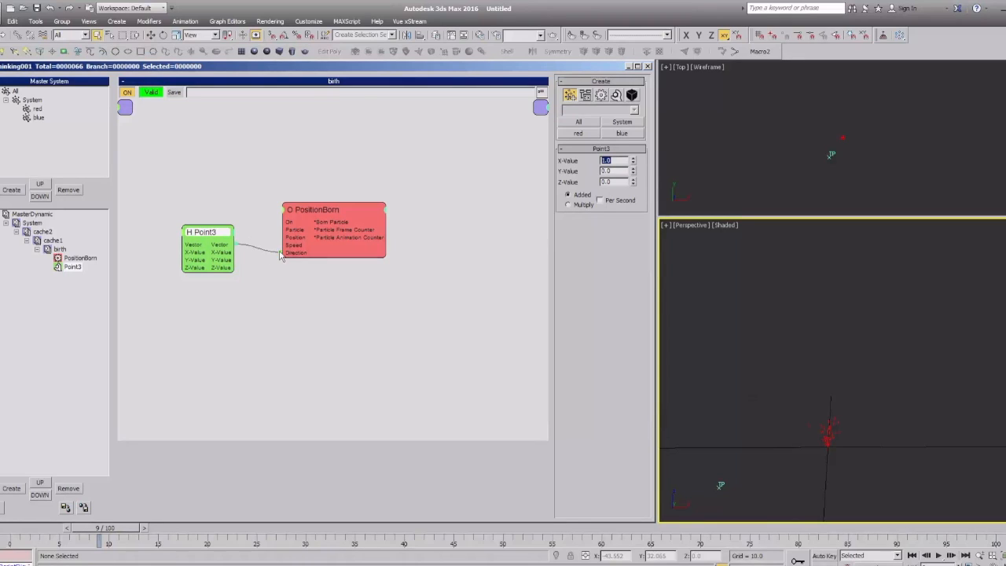
drag(316, 236, 318, 250)
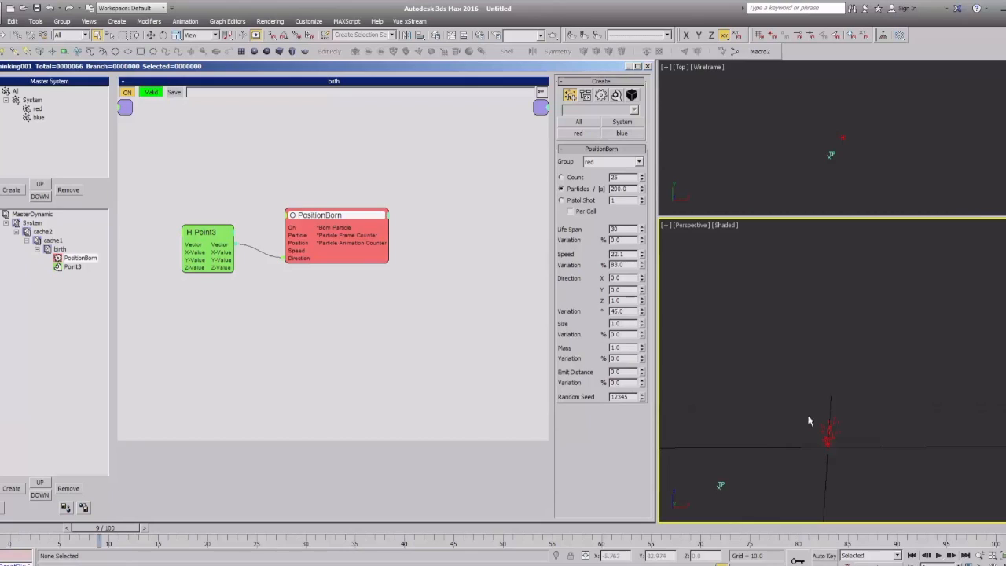
Scrub the animation and stop at frame 28 to preview the particle direction driven by Point3.
click(9, 544)
drag(23, 534, 467, 545)
drag(525, 527, 283, 527)
drag(393, 178, 338, 281)
mouse_move(346, 218)
mouse_down()
mouse_move(332, 222)
mouse_move(340, 219)
mouse_up()
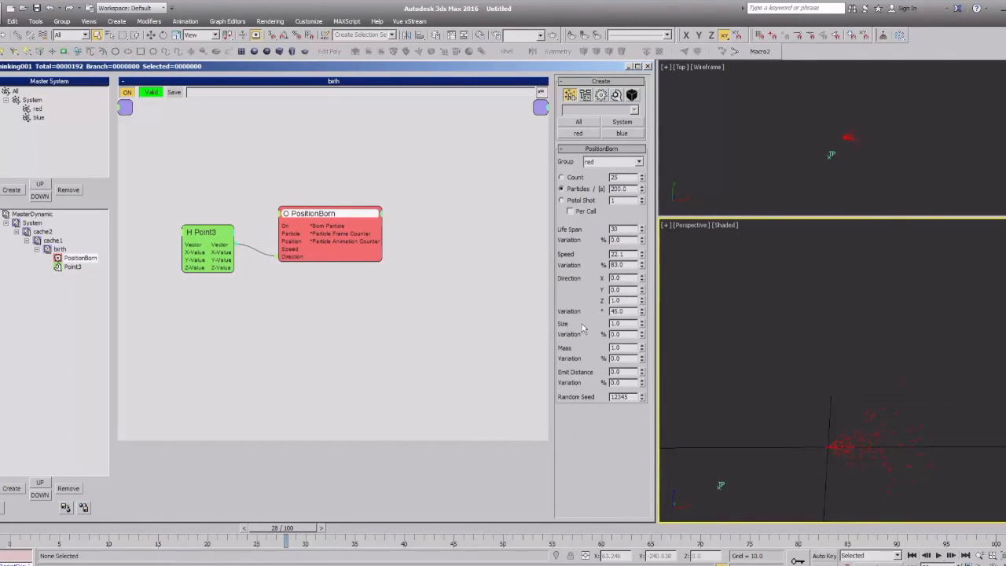
Set PositionBorn's direction variation to 7.0 and inspect the particles in the Perspective view.
drag(622, 313, 645, 331)
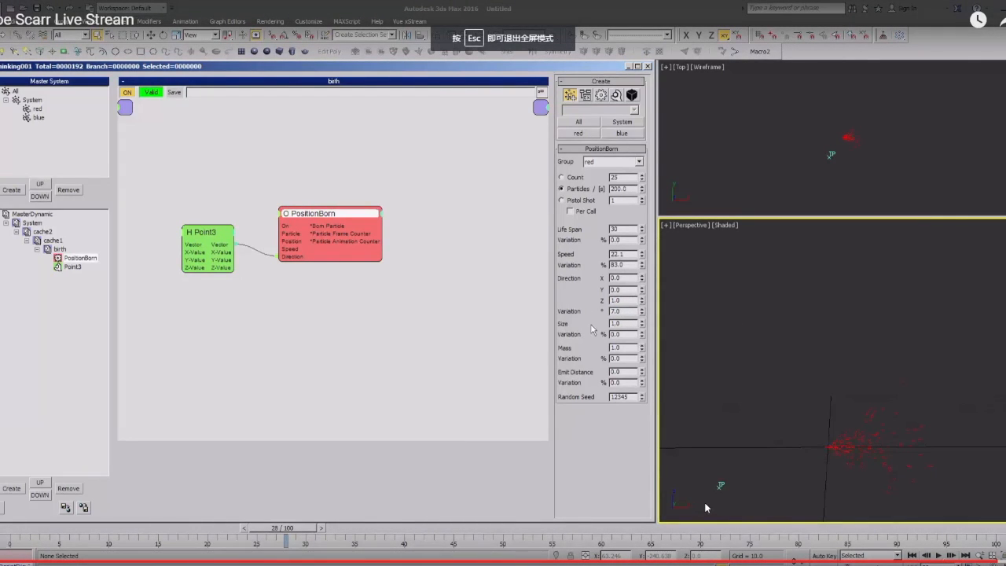
click(755, 407)
mouse_move(797, 387)
middle_down()
mouse_move(805, 377)
mouse_move(794, 373)
middle_up()
mouse_move(792, 407)
alt+middle_down()
mouse_move(799, 393)
mouse_move(808, 399)
alt+middle_up()
scroll(809, 400, up, 3)
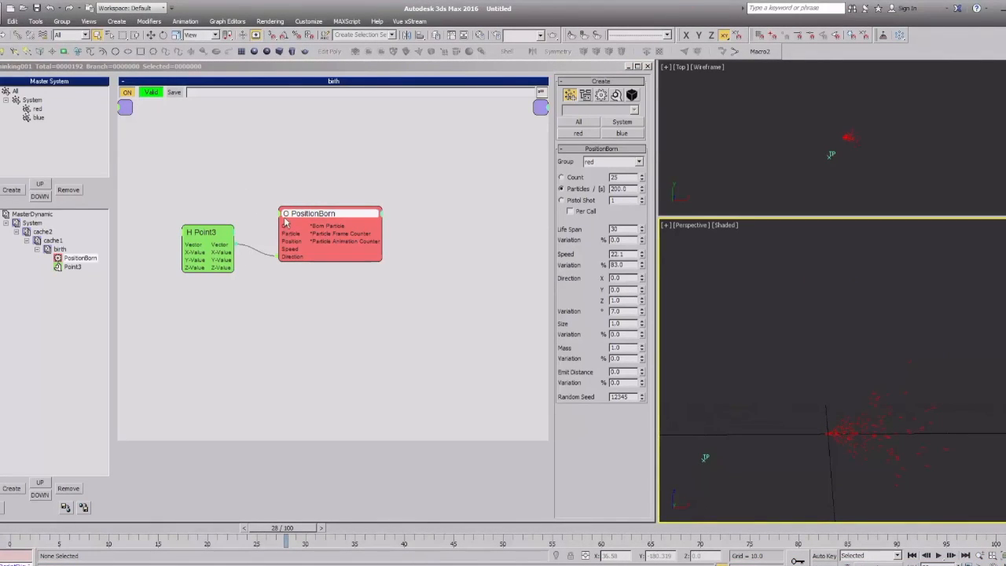
Turn MasterDynamic's Edit on the fly option off and on again, and return to the PositionBorn settings.
click(6, 216)
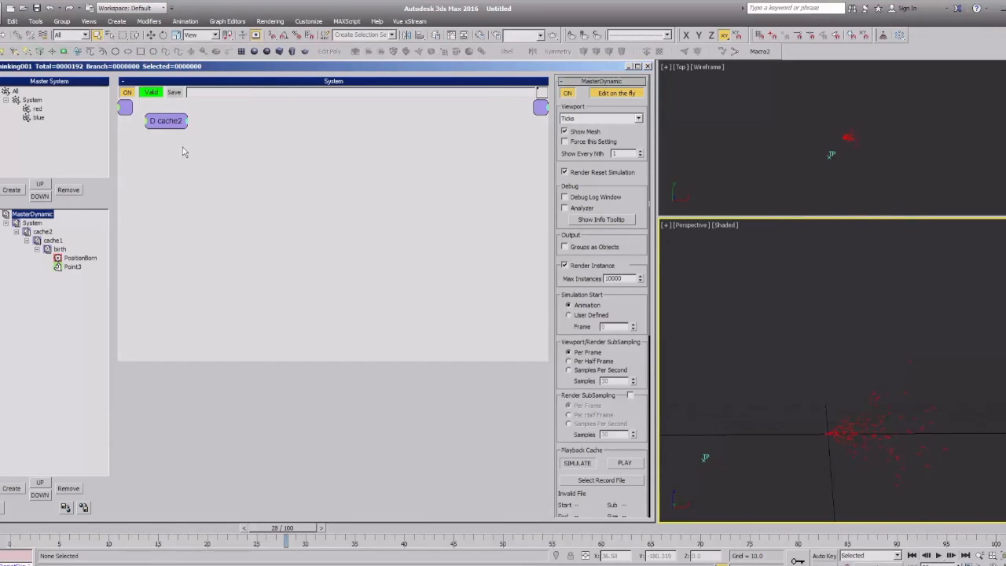
click(609, 93)
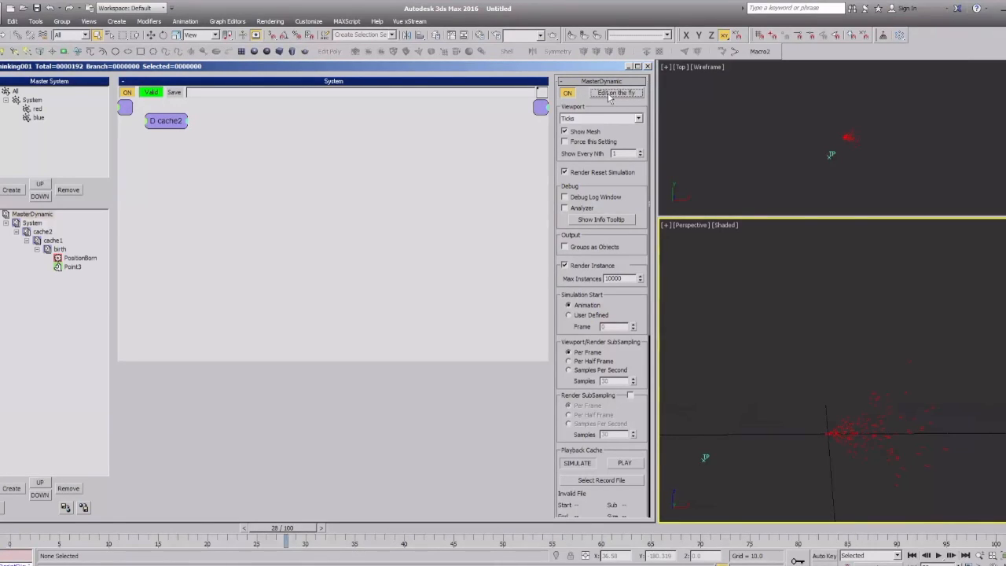
click(609, 94)
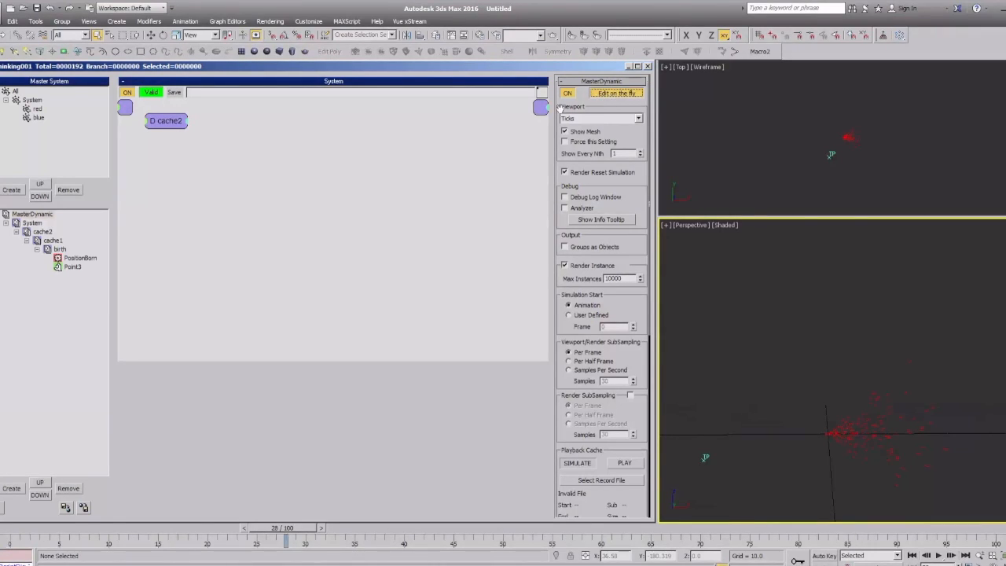
click(78, 259)
drag(339, 233, 335, 247)
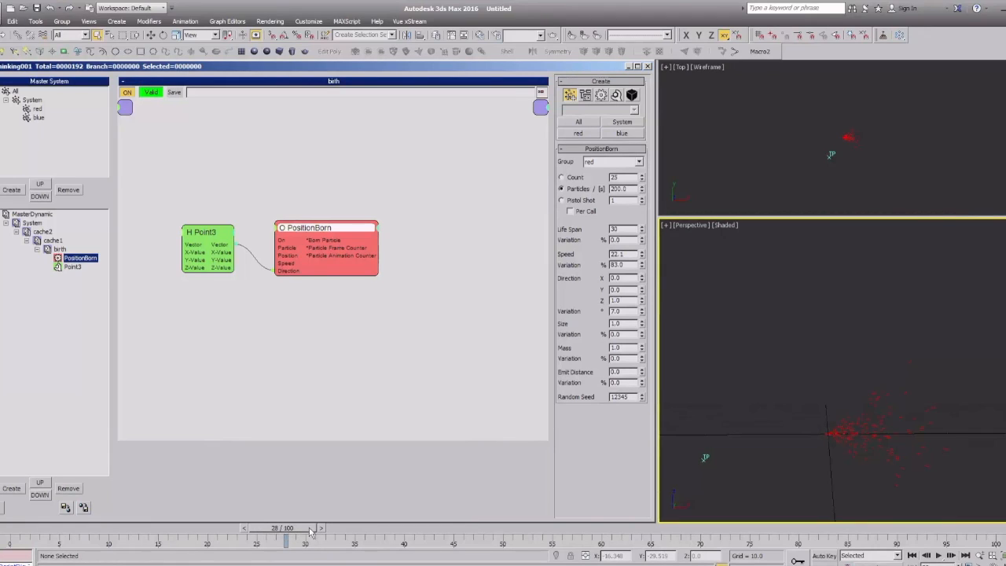
Turn off Edit on the fly in MasterDynamic and step back to frame 27 to recalculate the particles.
click(36, 214)
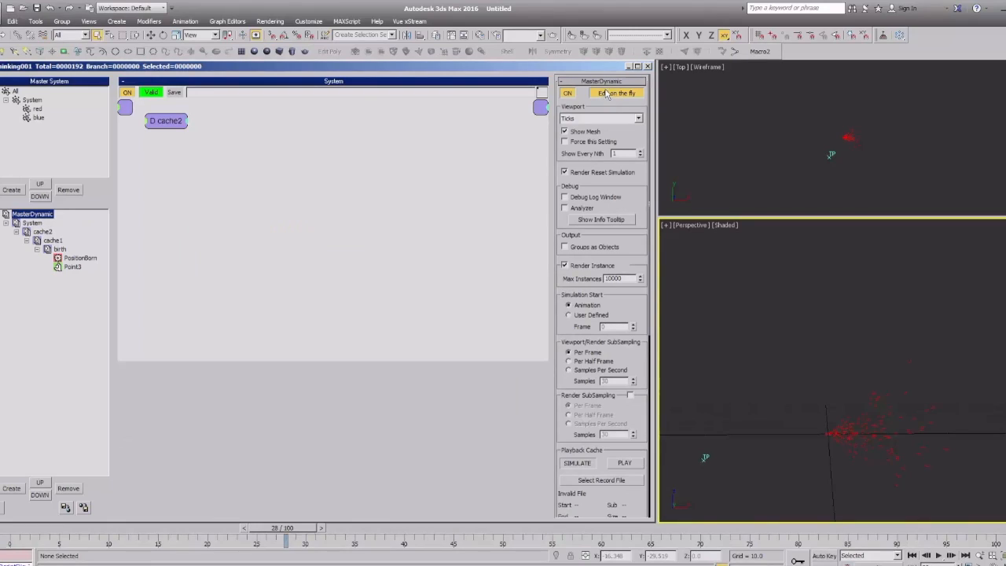
click(605, 94)
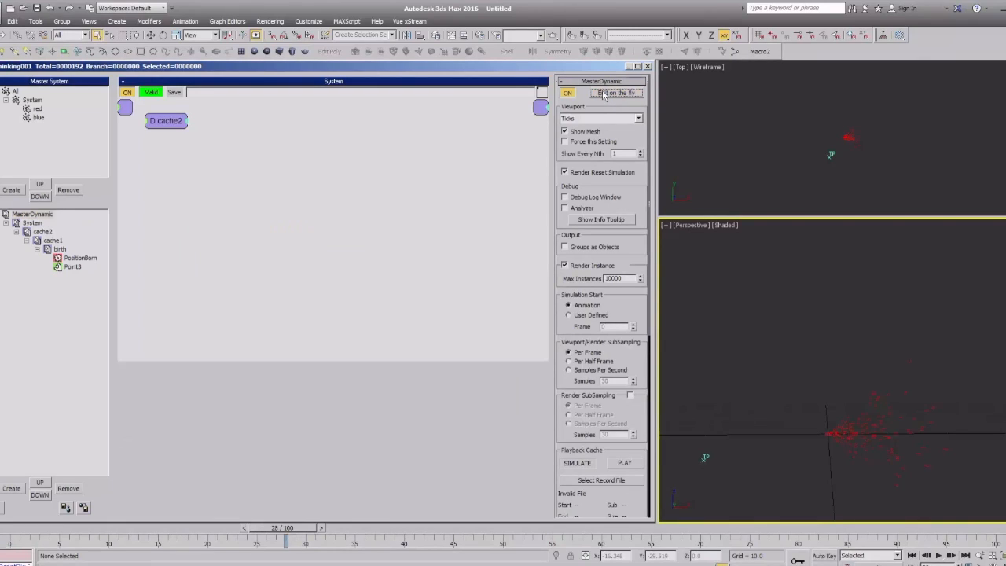
click(243, 529)
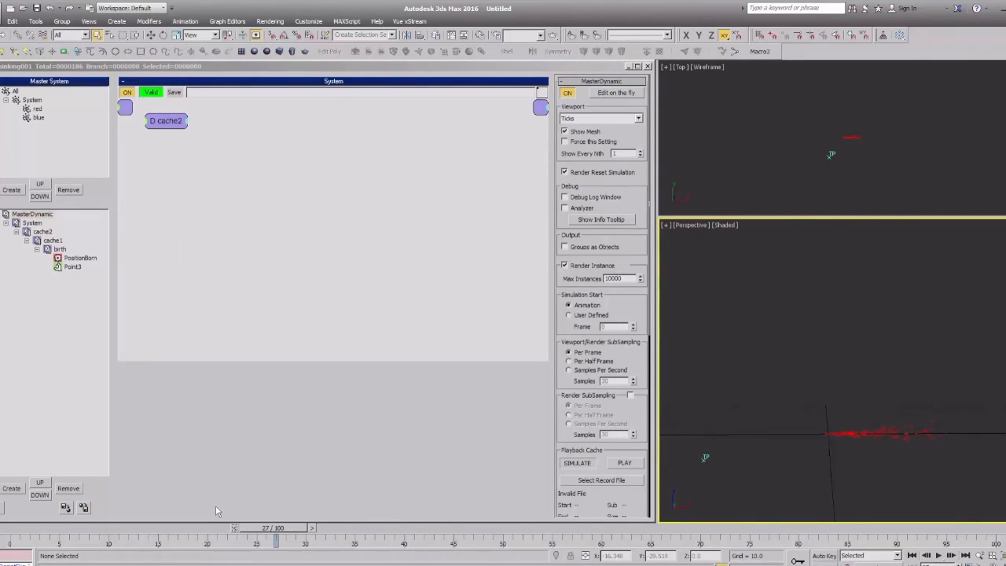
Increase PositionBorn's direction variation to widen the particle spread in the Perspective view.
click(72, 259)
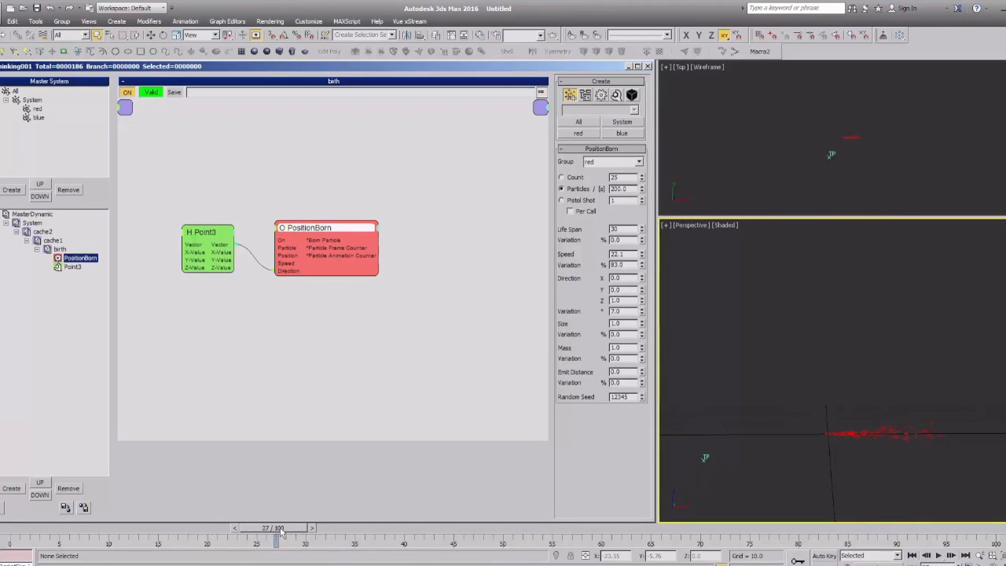
drag(642, 312, 633, 261)
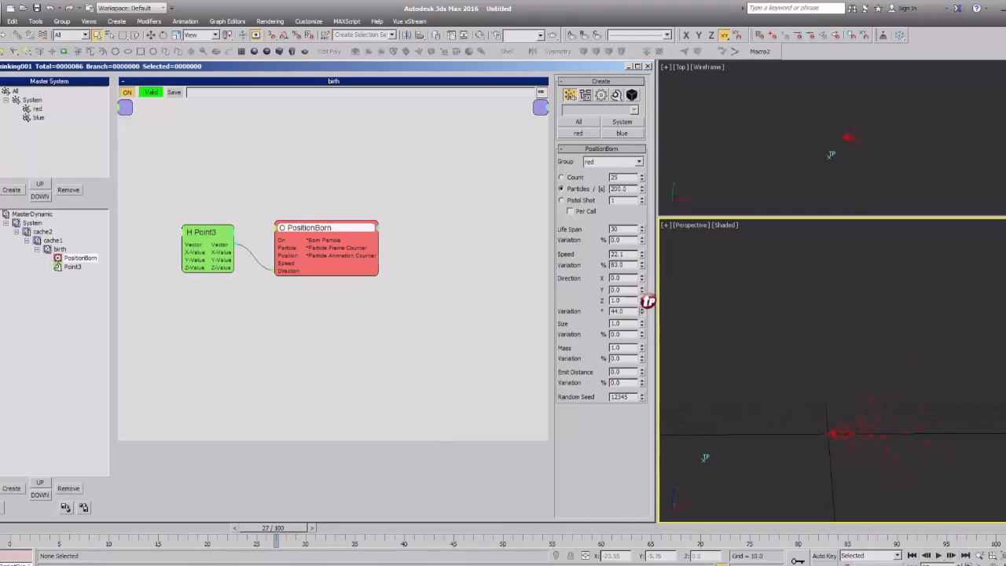
click(877, 411)
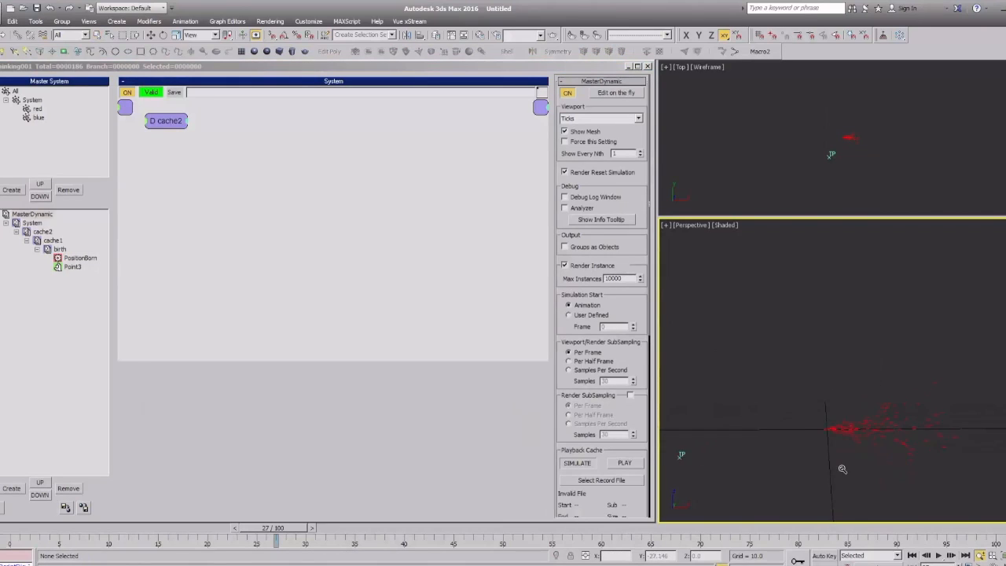
Select the particle system and move its icon a short distance along the X axis in the Perspective view.
key(w)
drag(721, 461, 817, 450)
alt+middle_drag(849, 437, 827, 421)
middle_drag(827, 421, 818, 385)
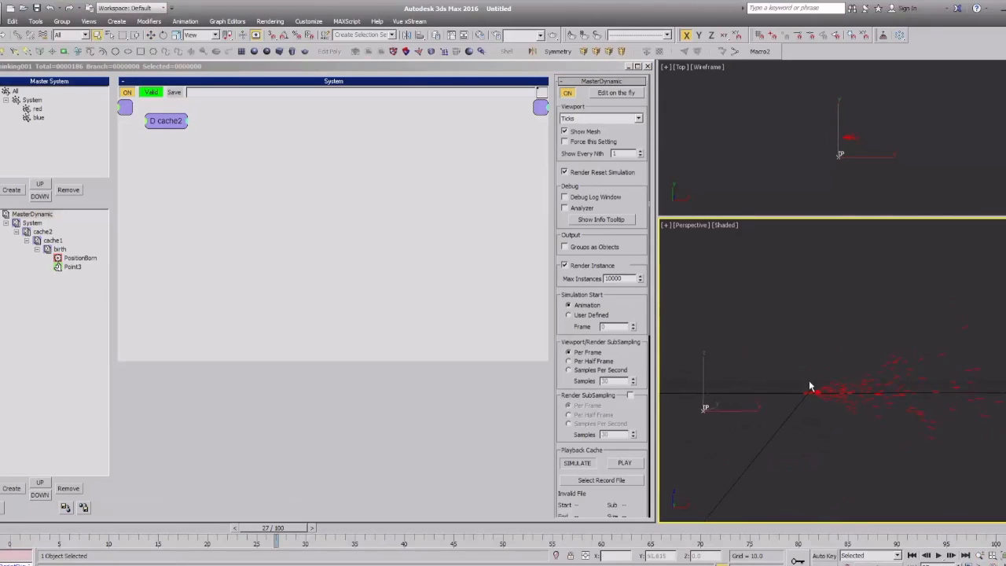
Review the MasterDynamic and PositionBorn settings, and clear the particle icon's selection in the Perspective view.
click(453, 214)
click(35, 213)
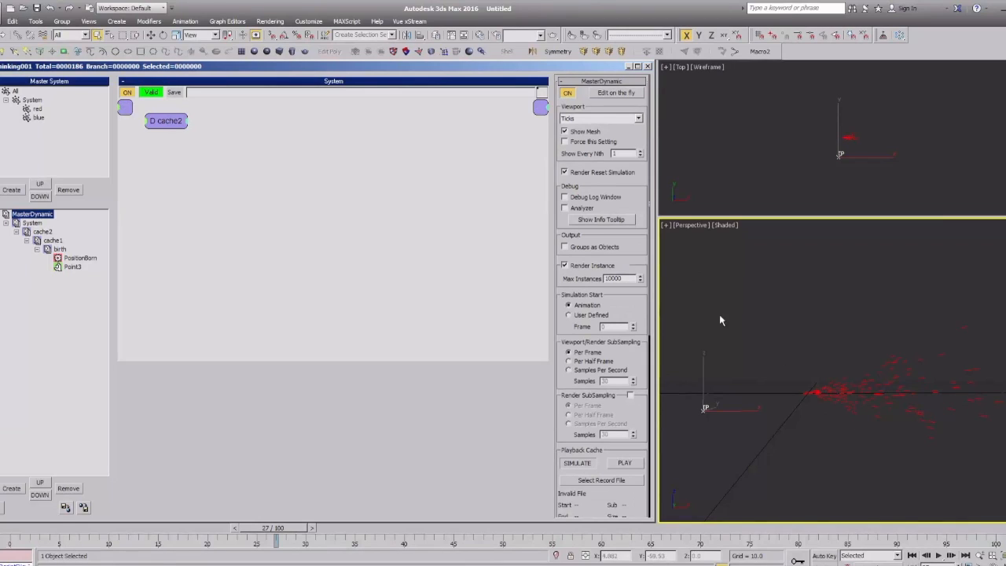
alt+middle_drag(818, 427, 803, 388)
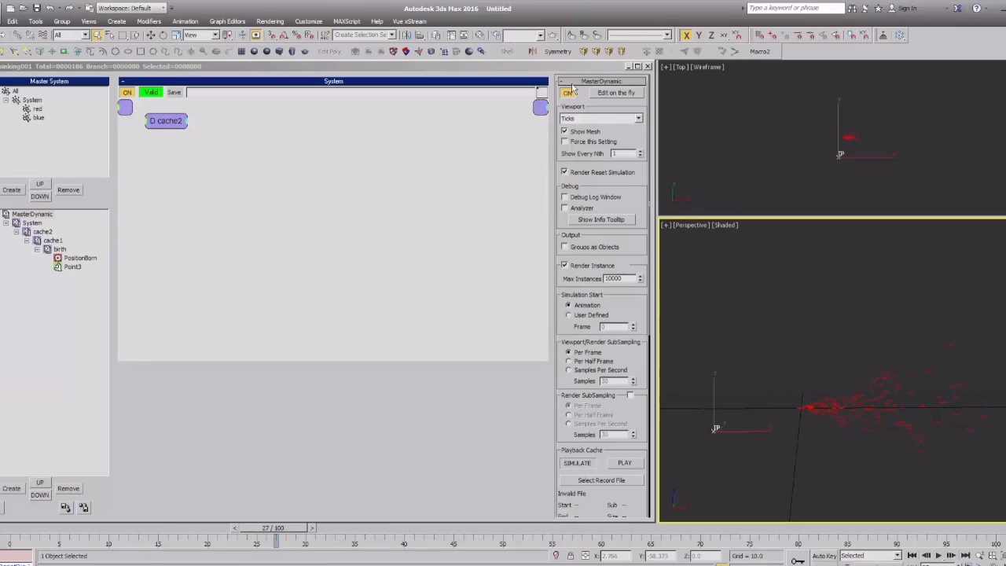
click(79, 260)
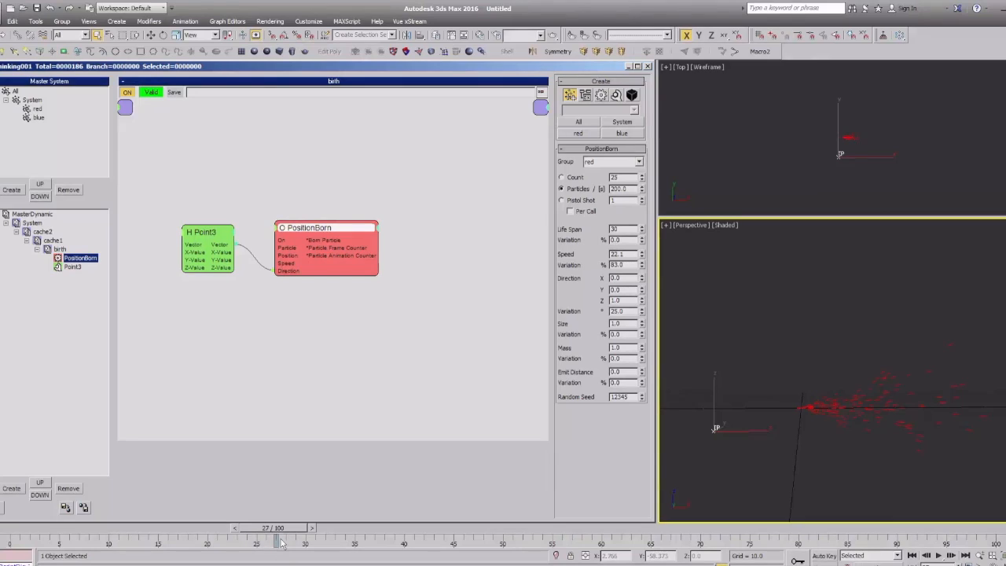
drag(306, 239, 298, 231)
middle_drag(269, 299, 271, 307)
click(791, 383)
ctrl+alt+middle_drag(791, 385, 820, 395)
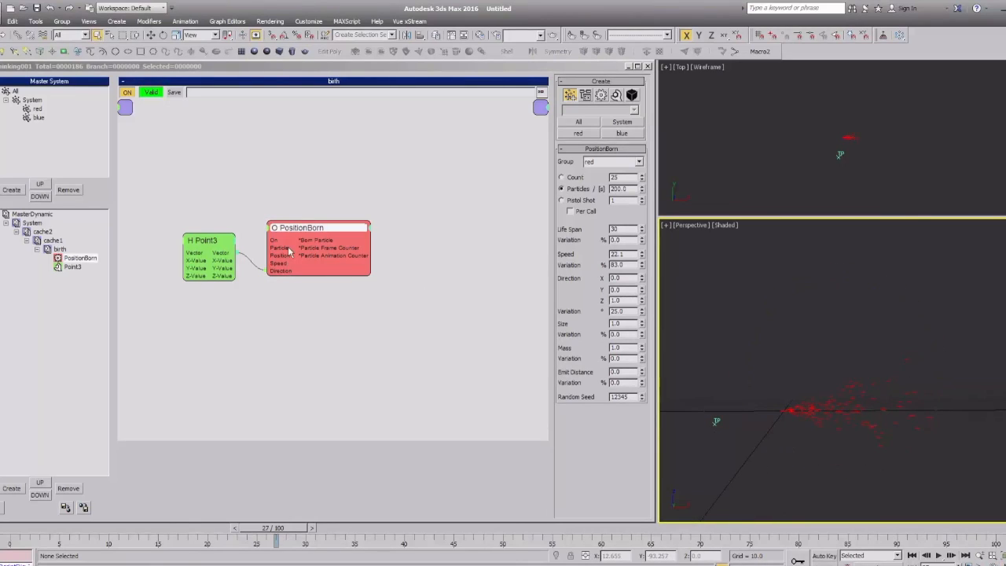
Open the birth dynamic set and scrub the timeline to frame 40, then to frame 30, to preview the particles' lifetime.
double_click(58, 248)
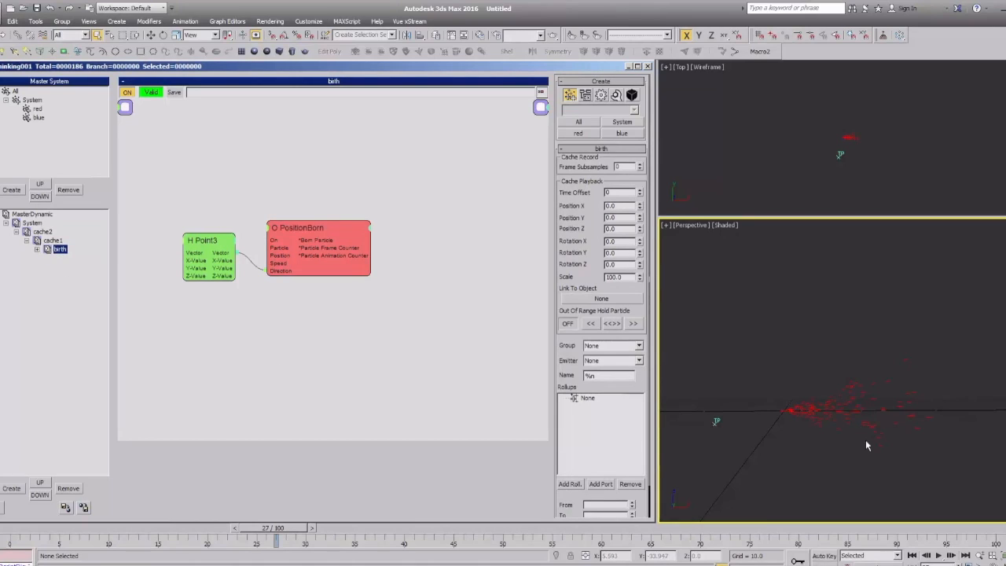
click(14, 532)
drag(14, 531, 404, 528)
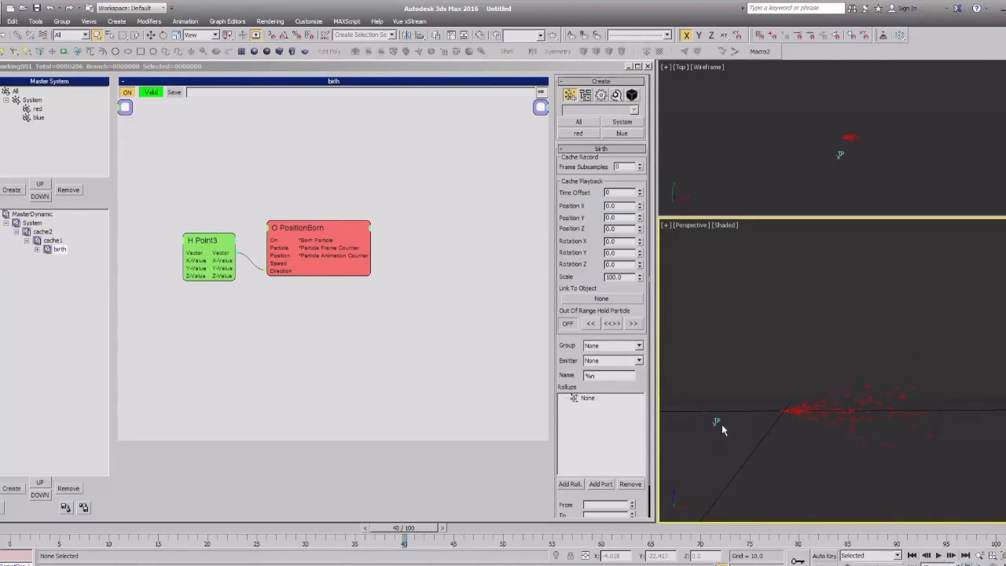
drag(91, 529, 309, 544)
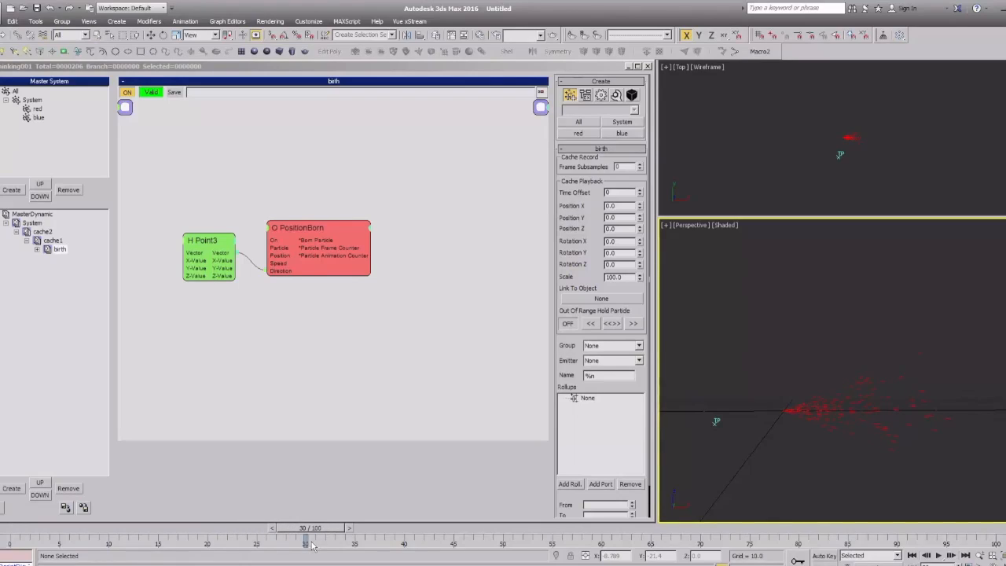
Set PositionBorn's Life Span to 50.
drag(365, 224, 373, 222)
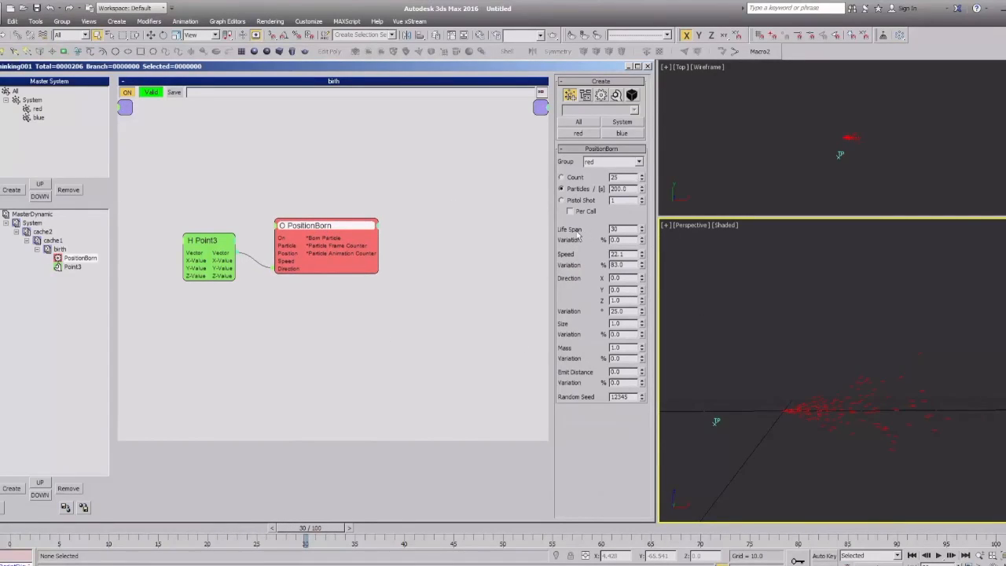
text(50)
key(Return)
Scrub the timeline to frame 61 to check the particles' lifetime, and return to frame 0.
drag(742, 403, 712, 428)
drag(791, 383, 774, 397)
ctrl+alt+middle_drag(769, 413, 813, 410)
drag(45, 536, 610, 530)
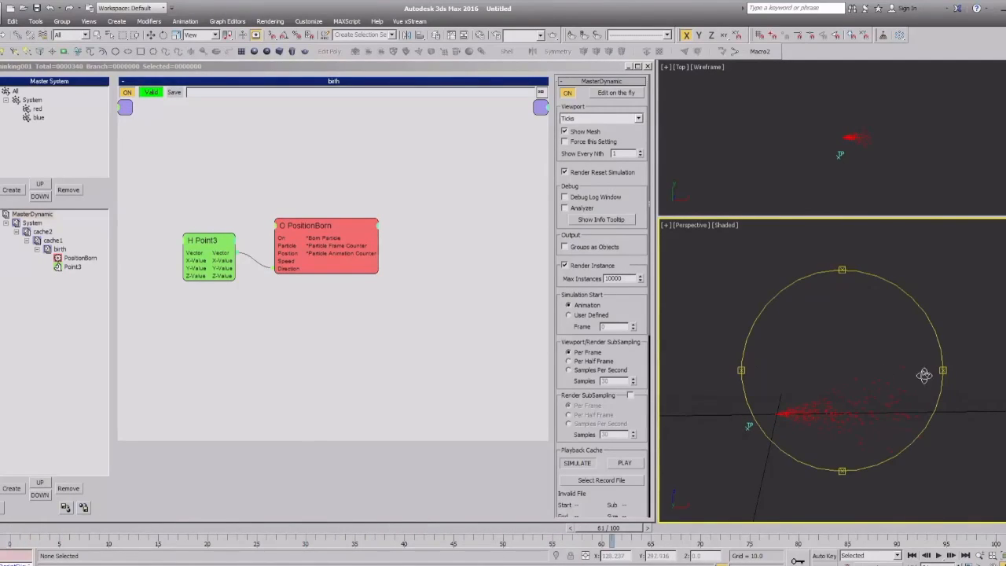
click(8, 532)
drag(7, 527, 7, 519)
click(8, 530)
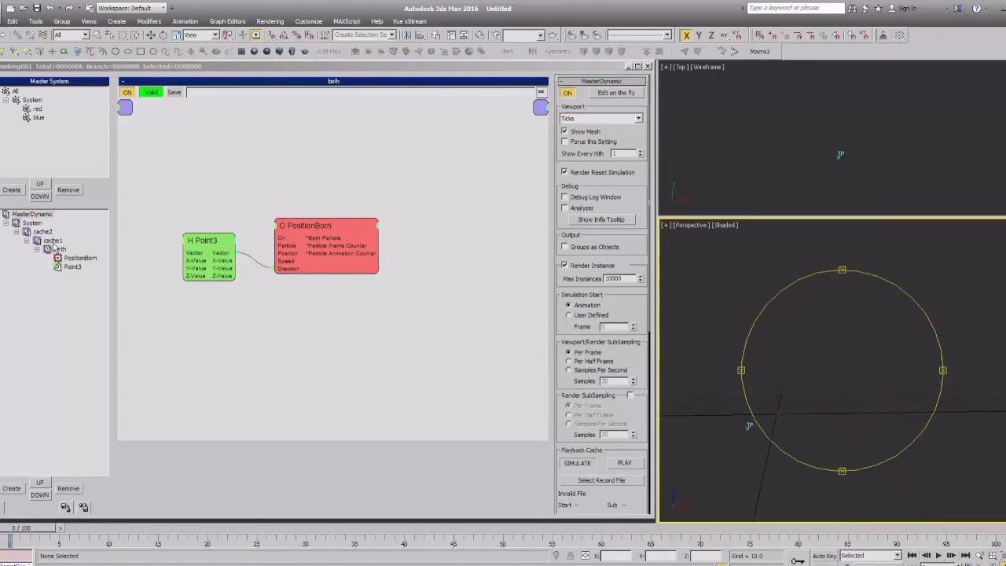
Create a new dynamic set under cache1 and name it "move up".
click(52, 241)
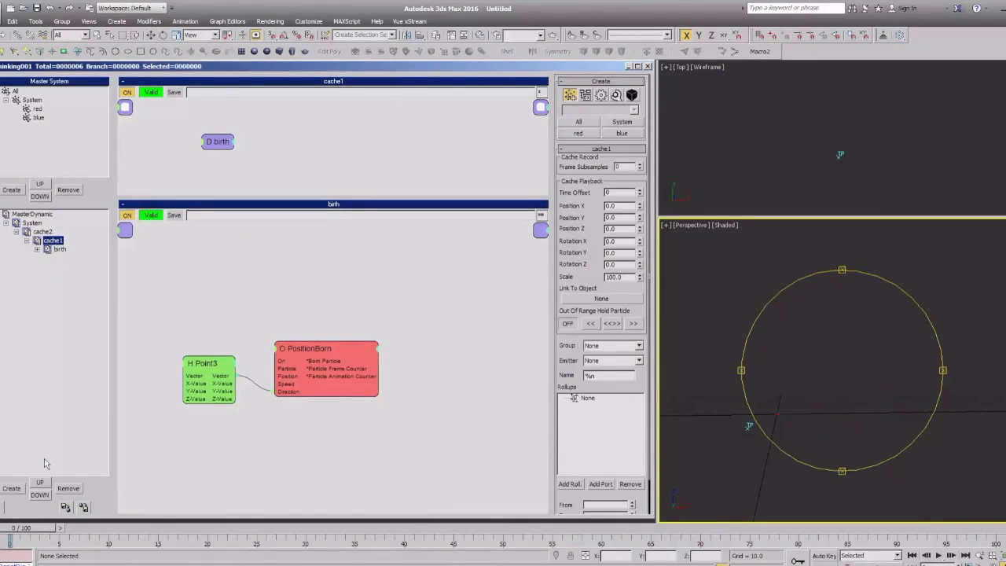
click(11, 488)
click(67, 258)
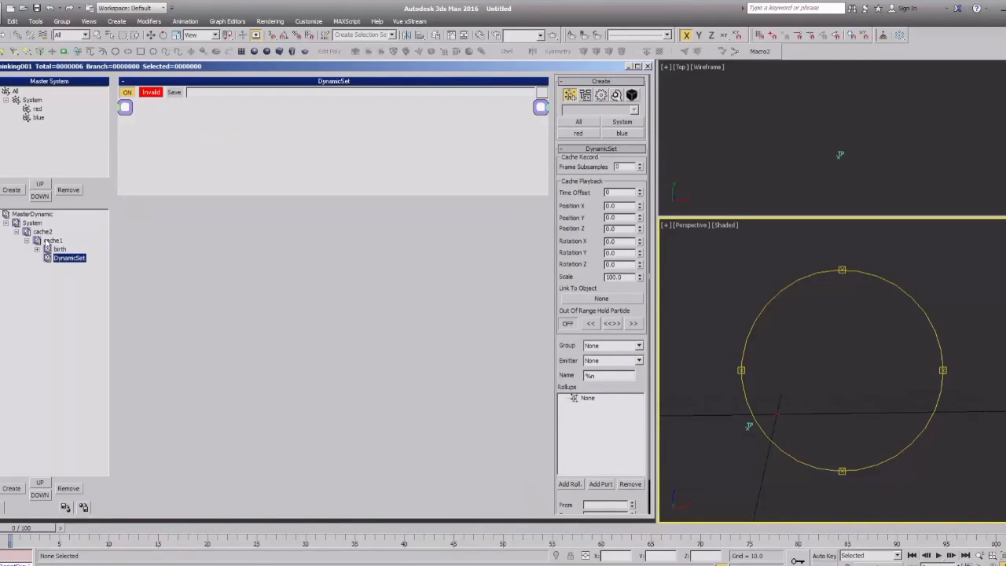
click(71, 258)
text(move up)
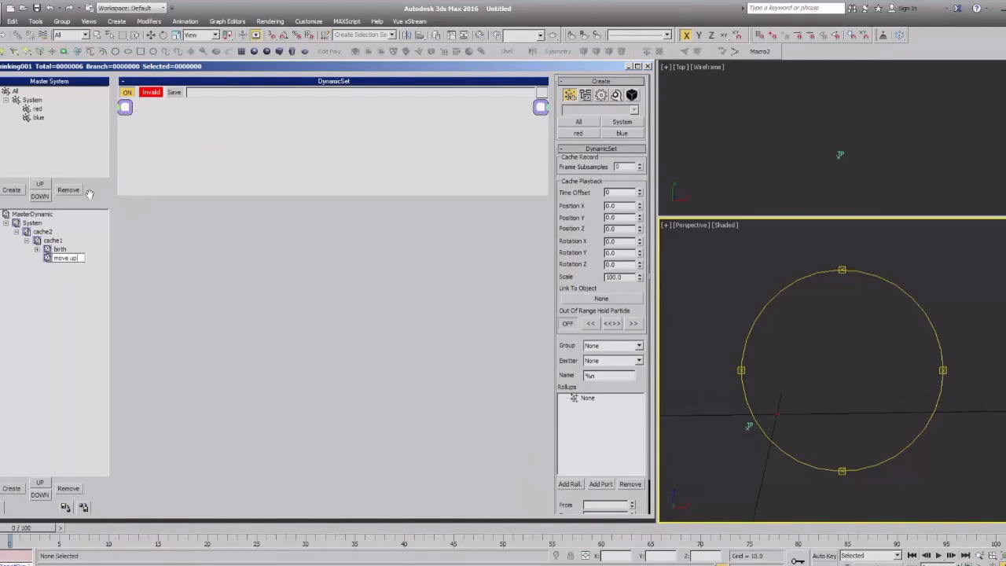
key(Return)
Add a red group node to the move up set.
right_click(179, 135)
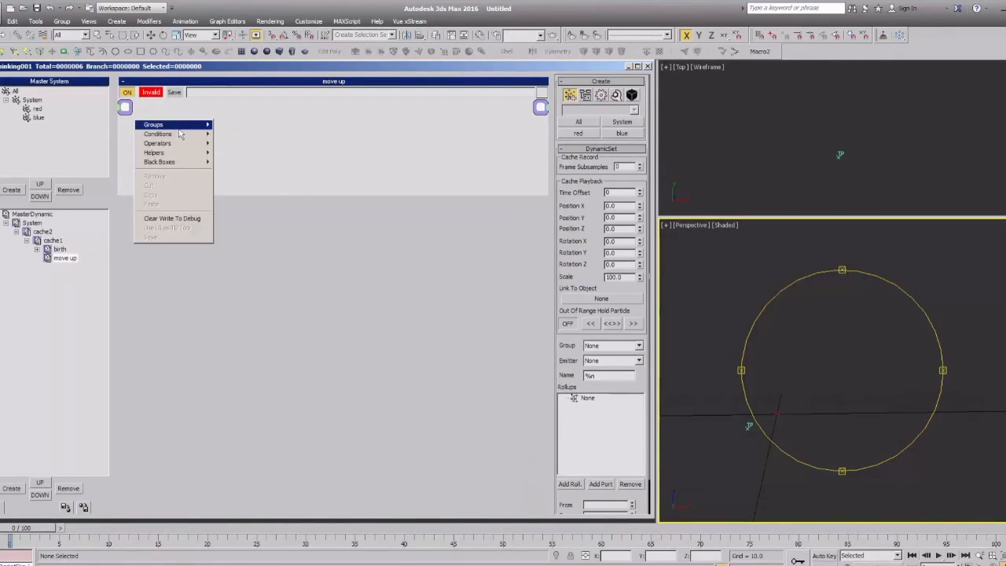
mouse_move(184, 126)
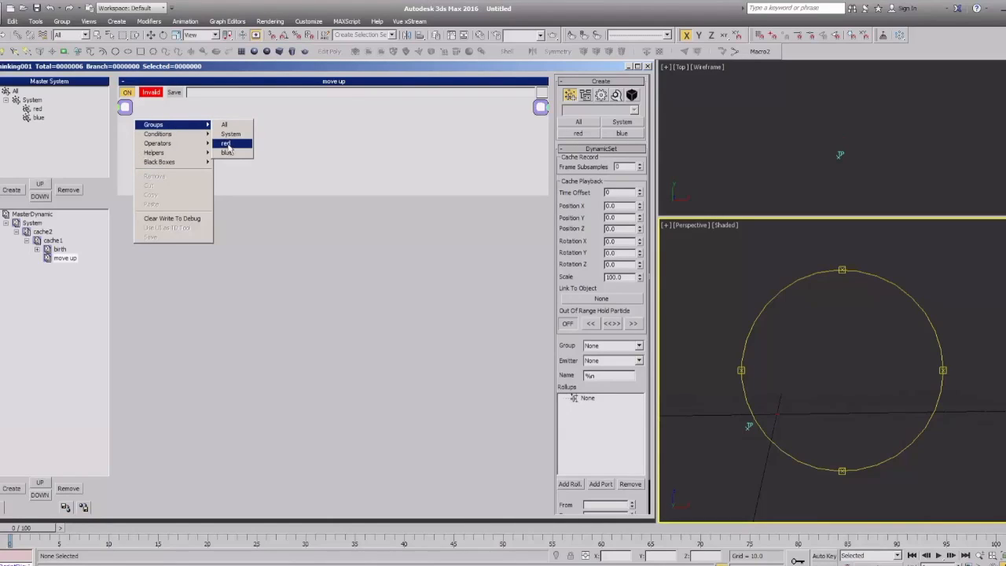
click(225, 147)
click(187, 143)
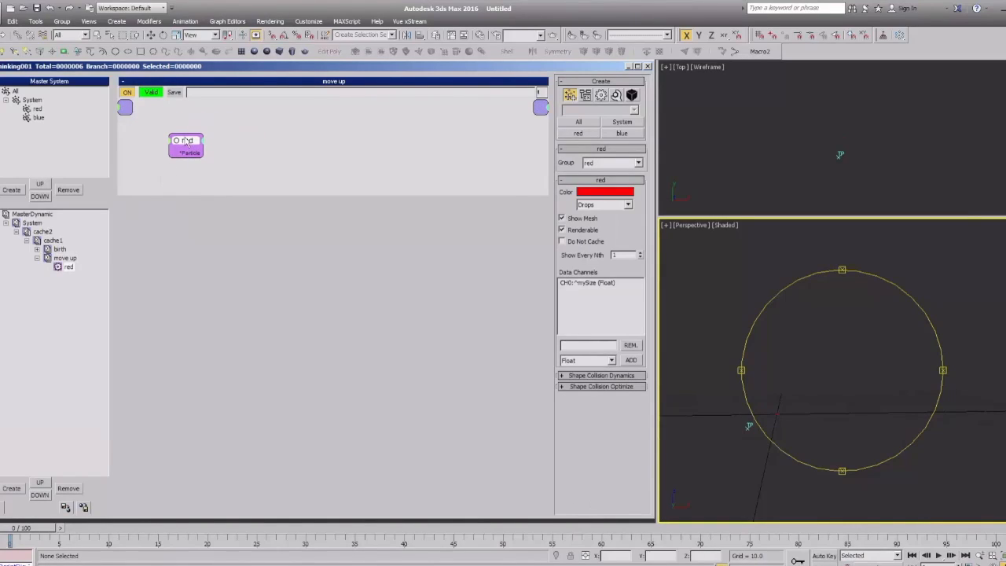
Review the PositionBorn operator and its red group assignment in the birth set.
click(56, 250)
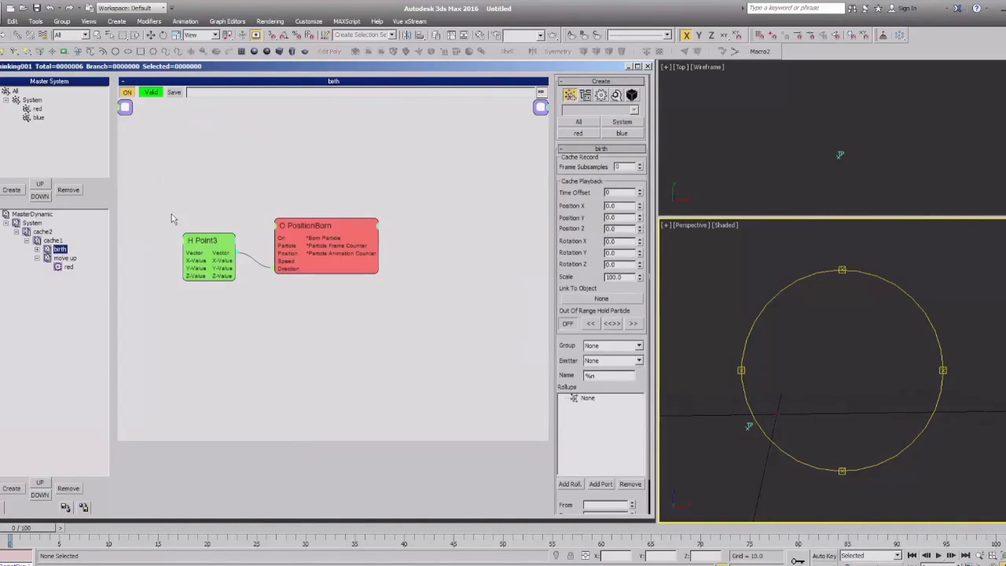
click(337, 240)
drag(335, 240, 337, 236)
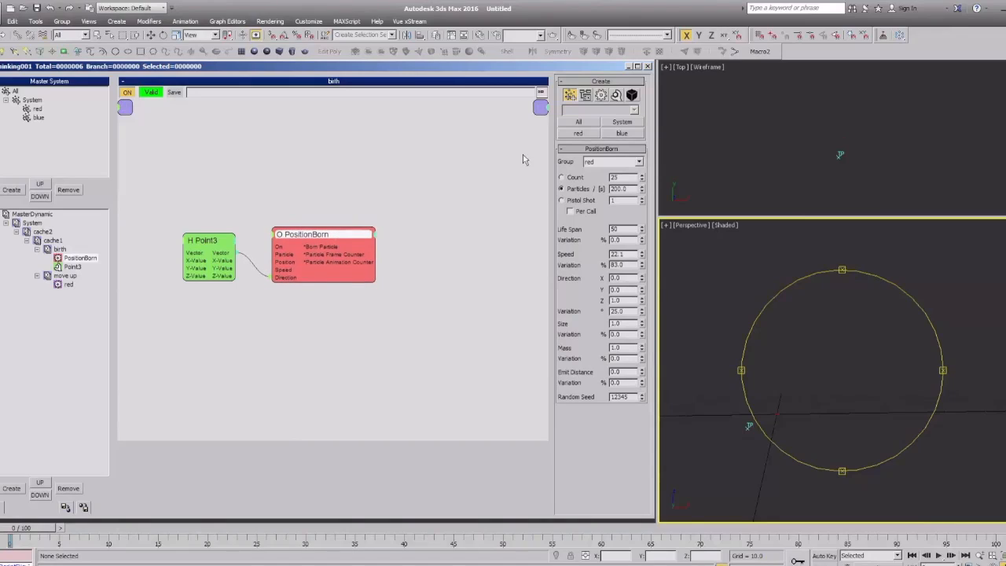
Reposition the red node in the move up set and enlarge the set's wiring area.
click(68, 285)
drag(185, 148, 167, 134)
drag(208, 196, 210, 346)
middle_drag(205, 254, 196, 227)
Add a Force operator to the birth set and connect PositionBorn's Born Particle output to its Particle input.
click(79, 259)
drag(313, 233, 371, 249)
right_click(415, 234)
mouse_move(431, 254)
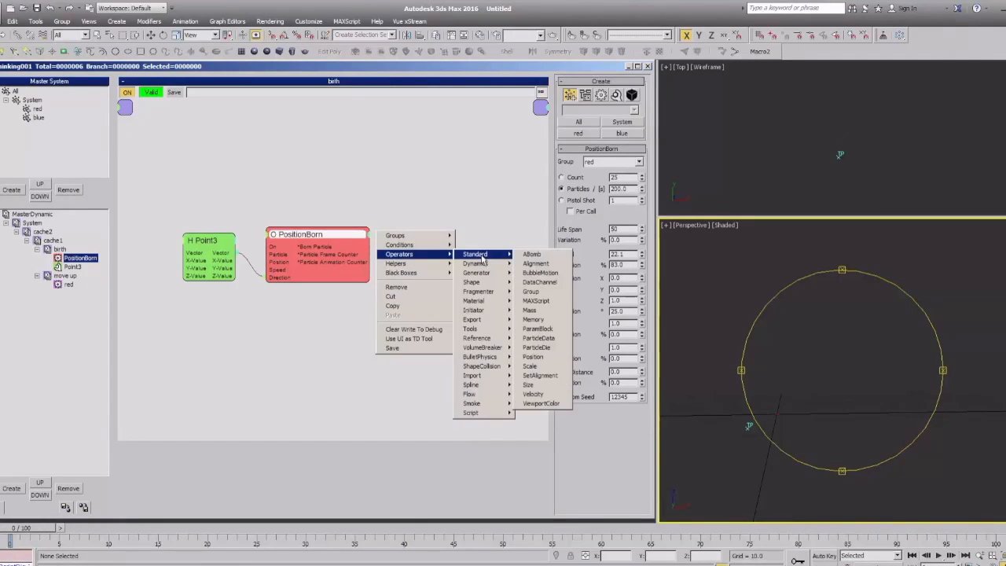
mouse_move(503, 275)
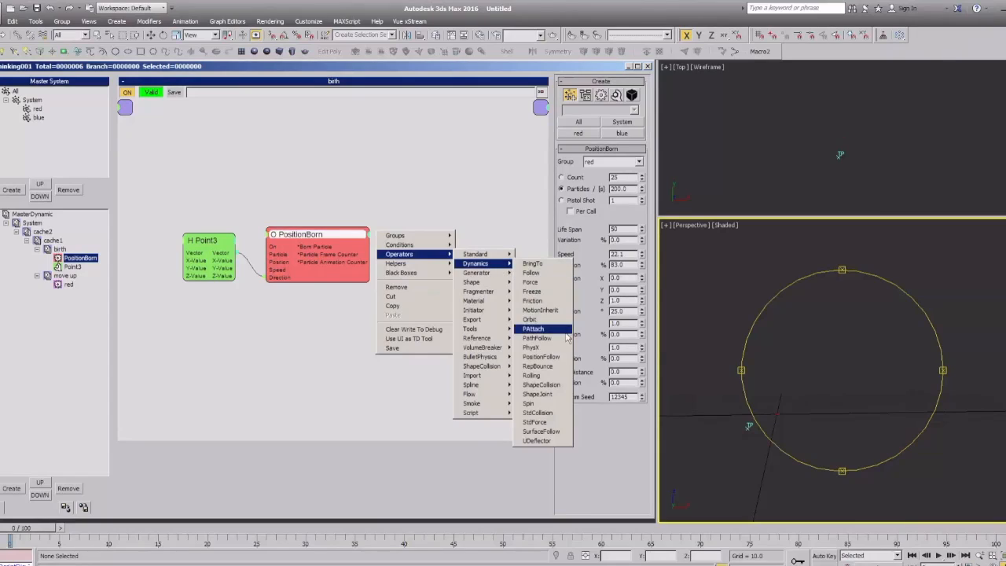
click(541, 281)
drag(427, 249, 447, 247)
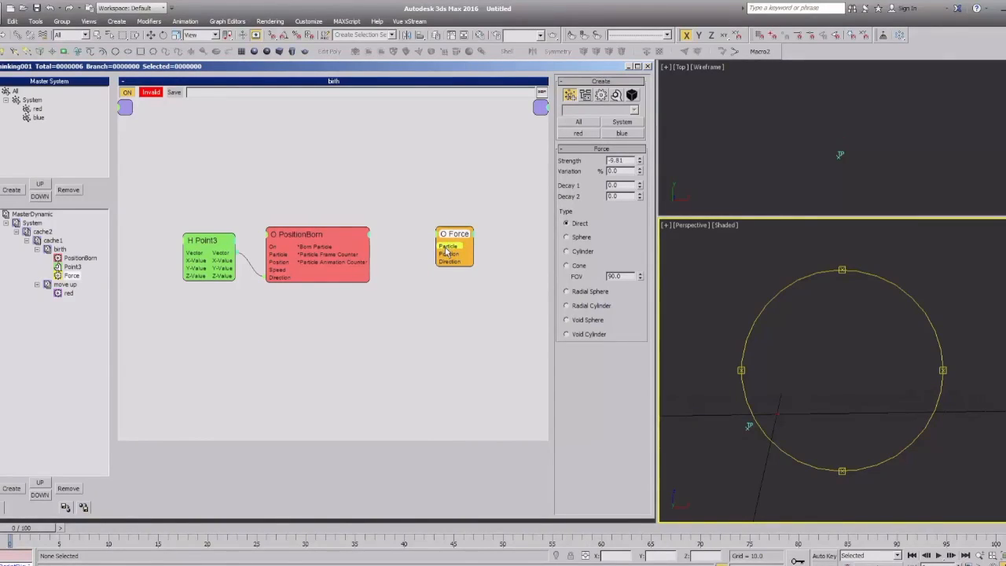
drag(440, 250, 355, 248)
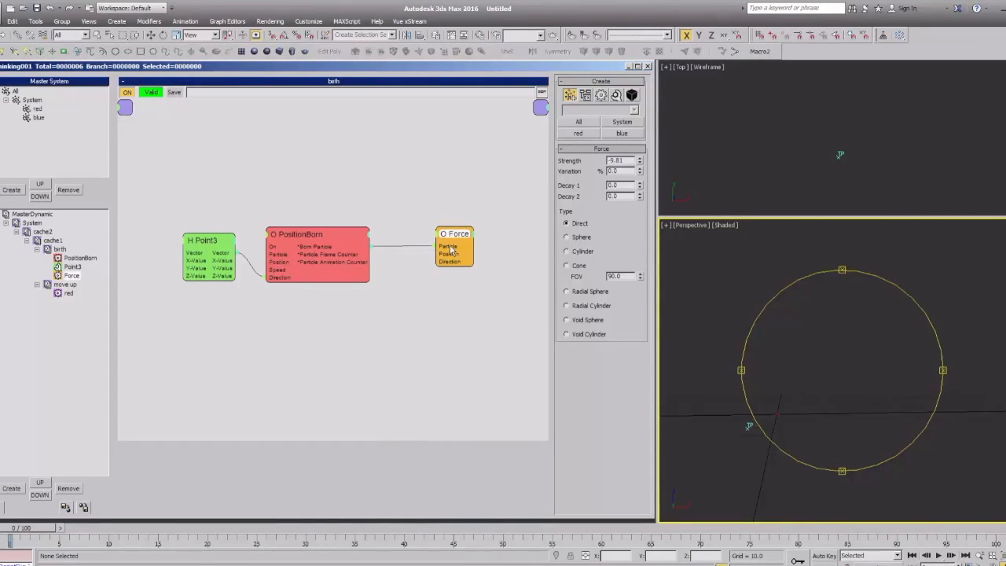
drag(455, 236, 454, 239)
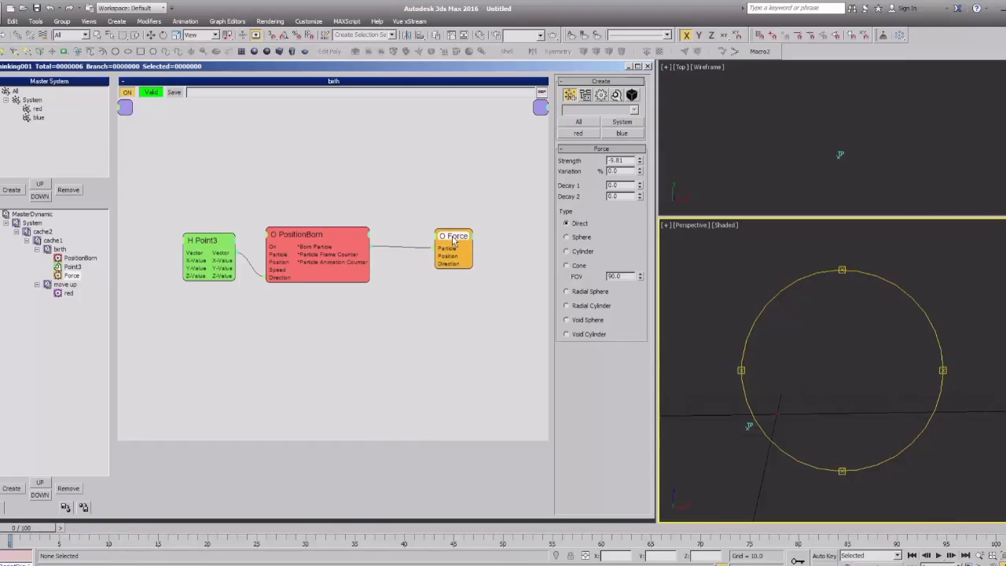
Set the birth set's Force strength to -50 and scrub to frame 39 to check its effect on the particles.
double_click(627, 160)
text(-50)
key(Return)
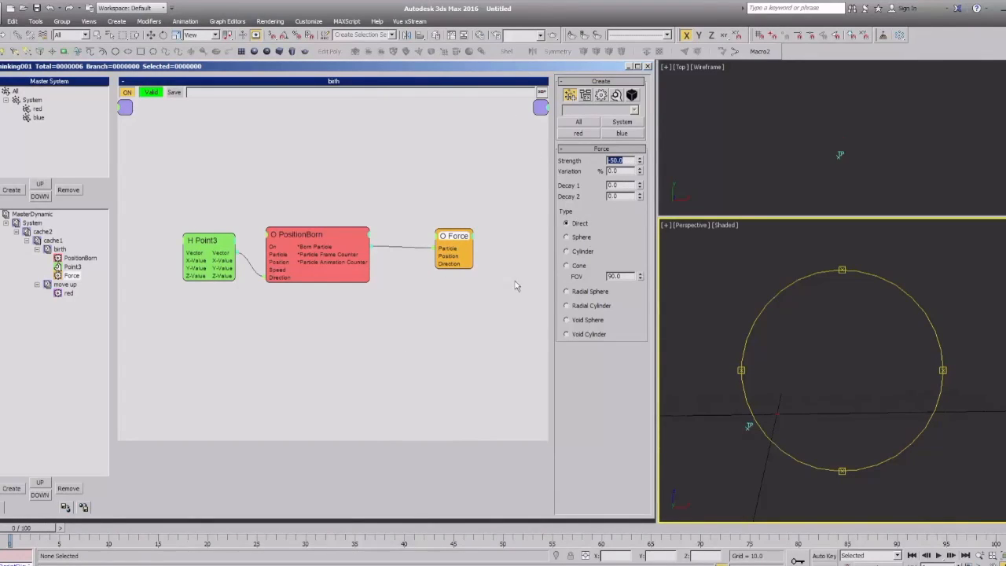
drag(26, 527, 394, 527)
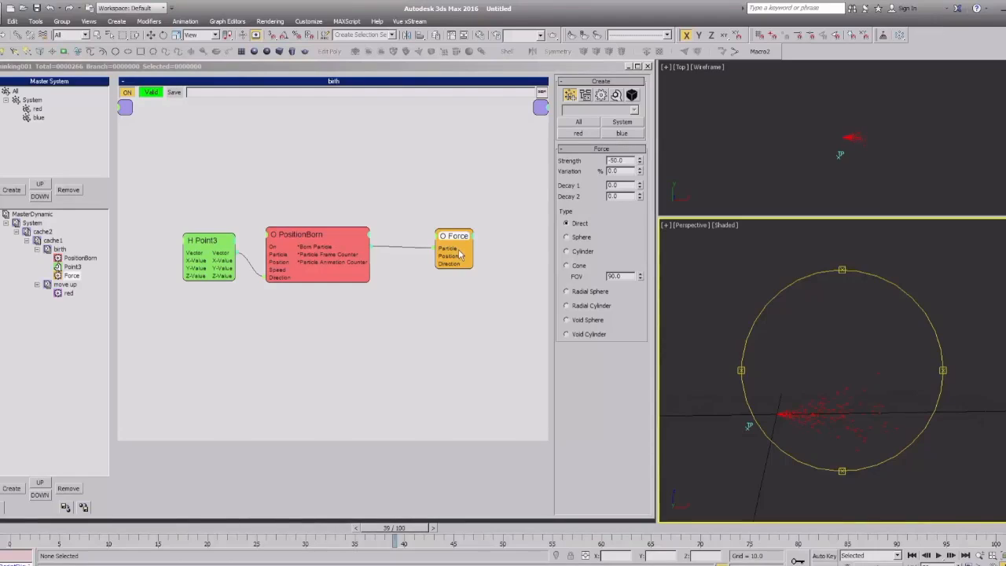
drag(454, 243, 451, 244)
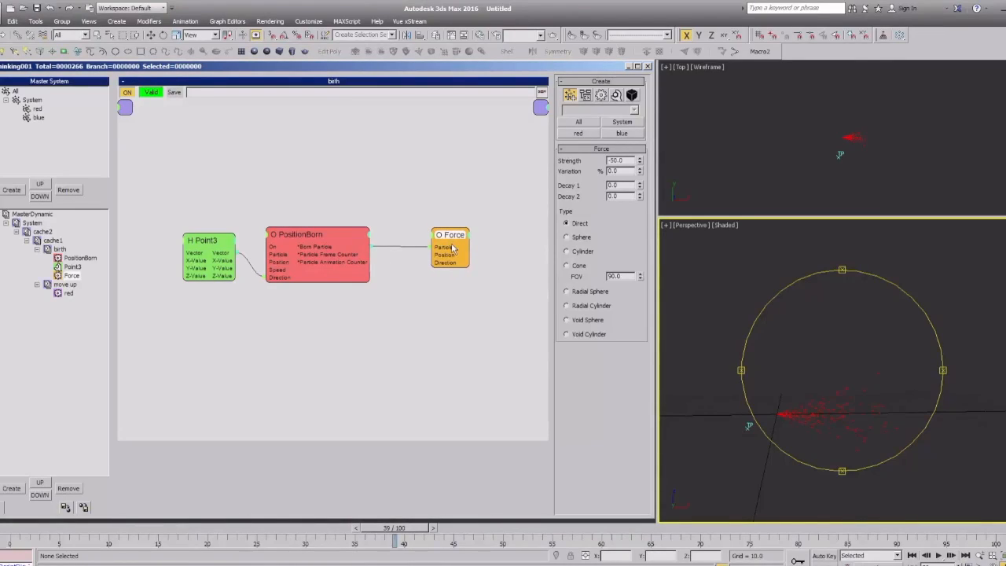
Copy the Force operator from the birth set and paste it into the move up set.
right_click(415, 167)
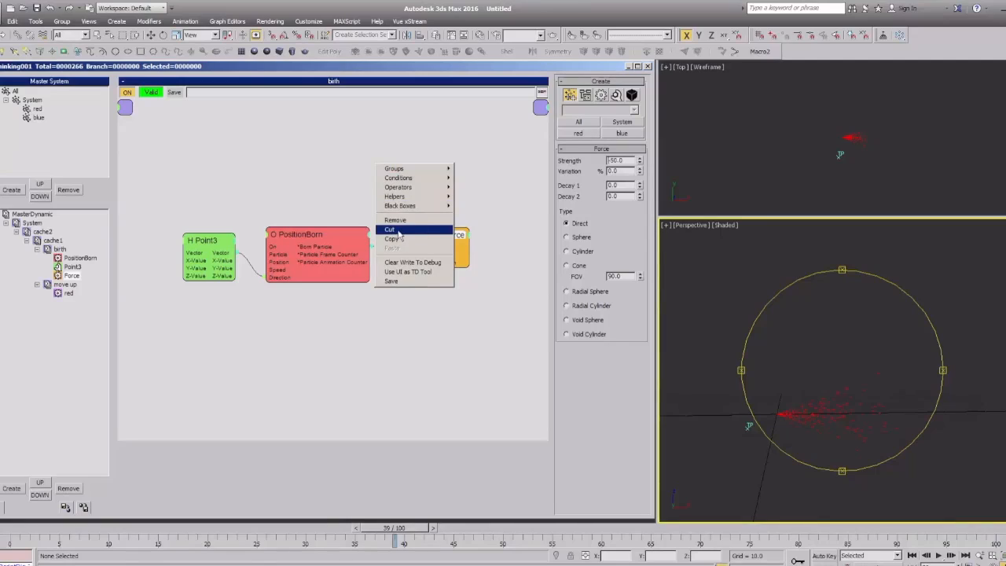
click(398, 244)
click(65, 285)
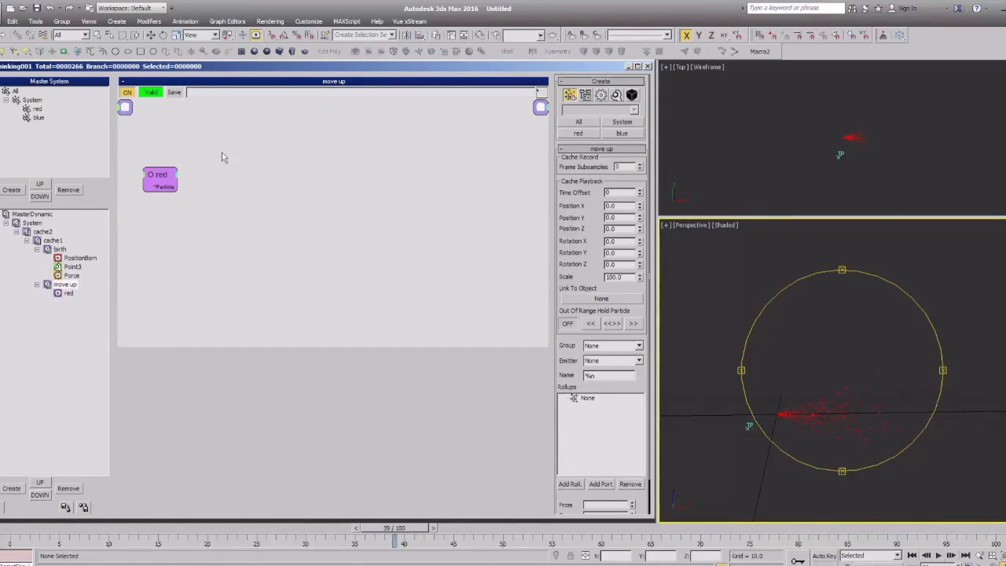
right_click(197, 154)
click(218, 238)
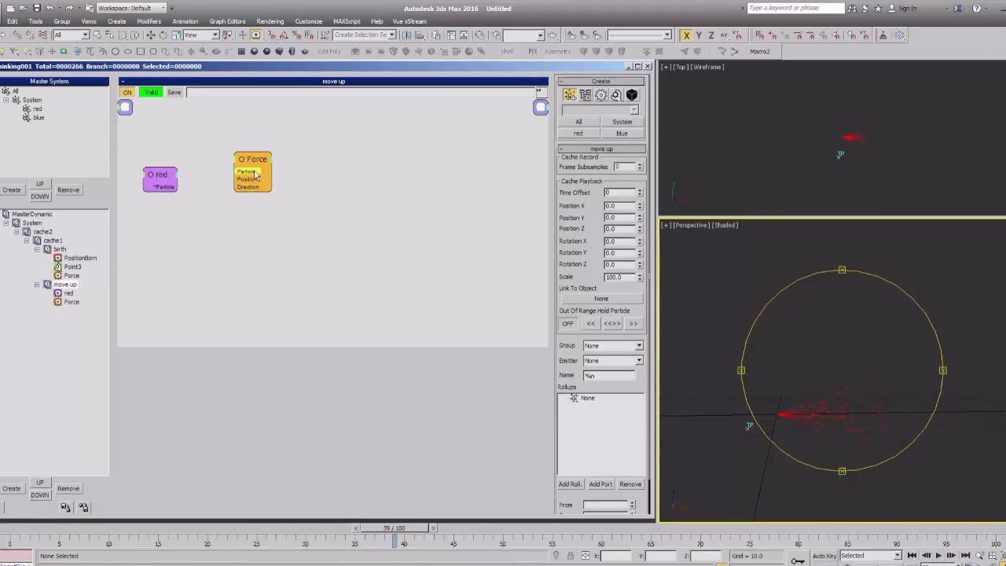
Space out the move up nodes and connect the red group's Particle output to the Force's Particle input.
click(255, 175)
drag(165, 188, 229, 174)
middle_drag(228, 146, 296, 157)
click(288, 195)
drag(291, 189, 338, 182)
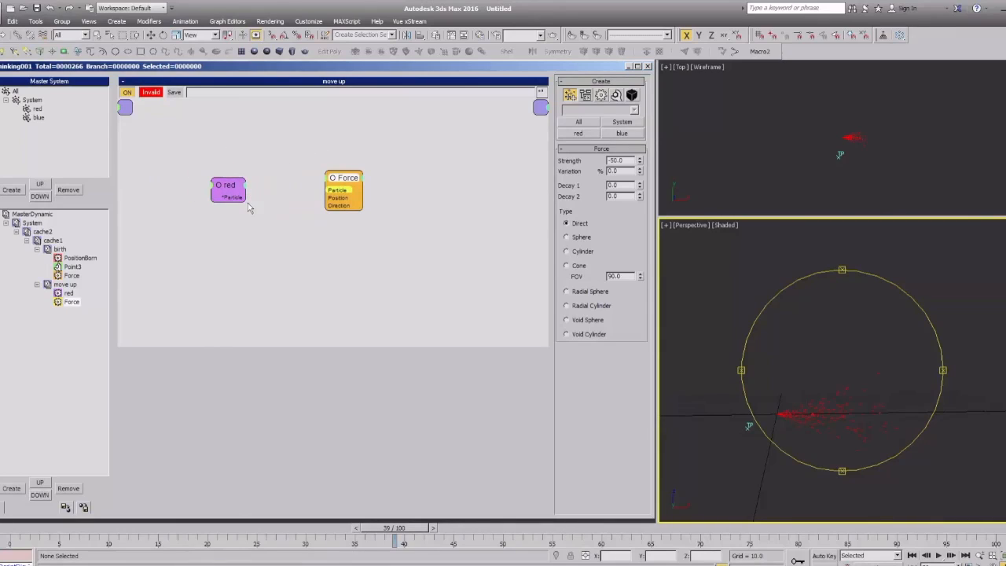
drag(239, 200, 328, 191)
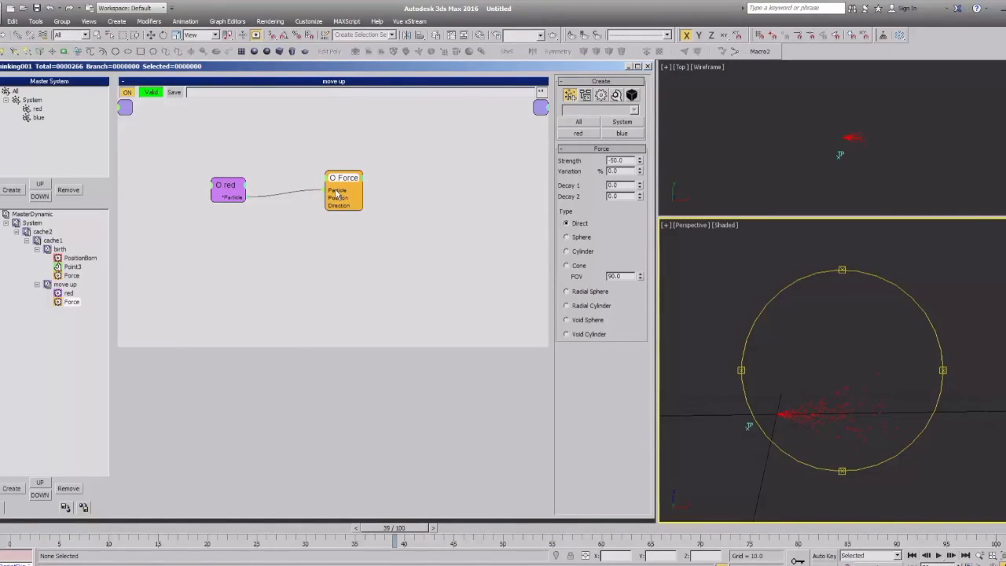
Disconnect the red group from the Force in the move up set and reconnect them.
click(335, 191)
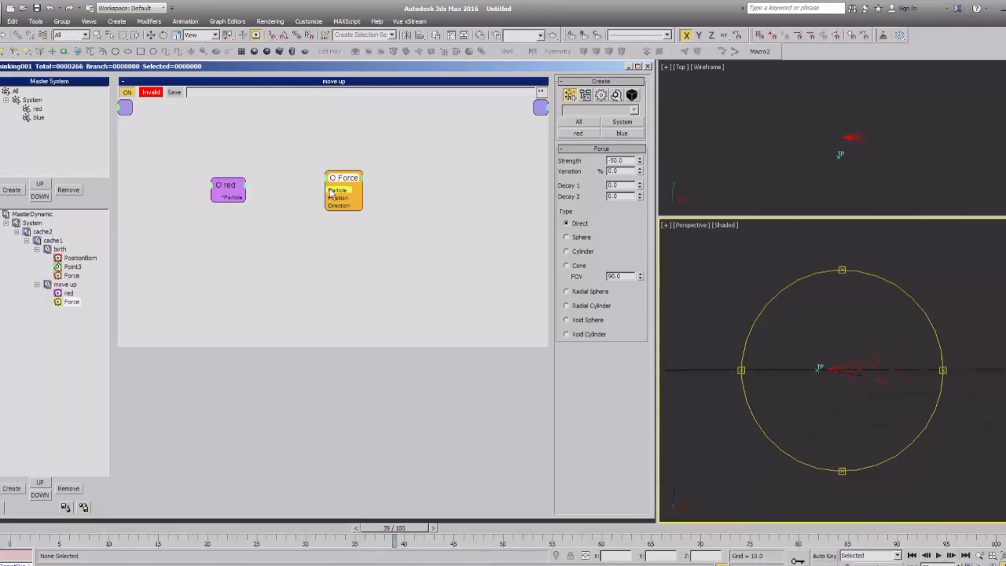
drag(328, 191, 231, 199)
drag(332, 206, 319, 218)
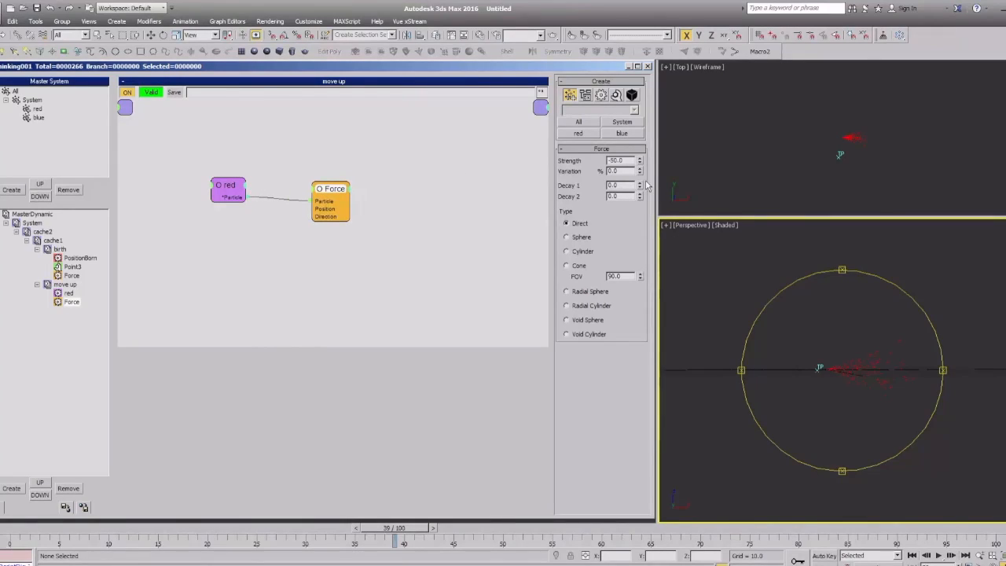
Set the Force strength in the move up set to 34.2 and nudge its node beside the red group.
click(71, 285)
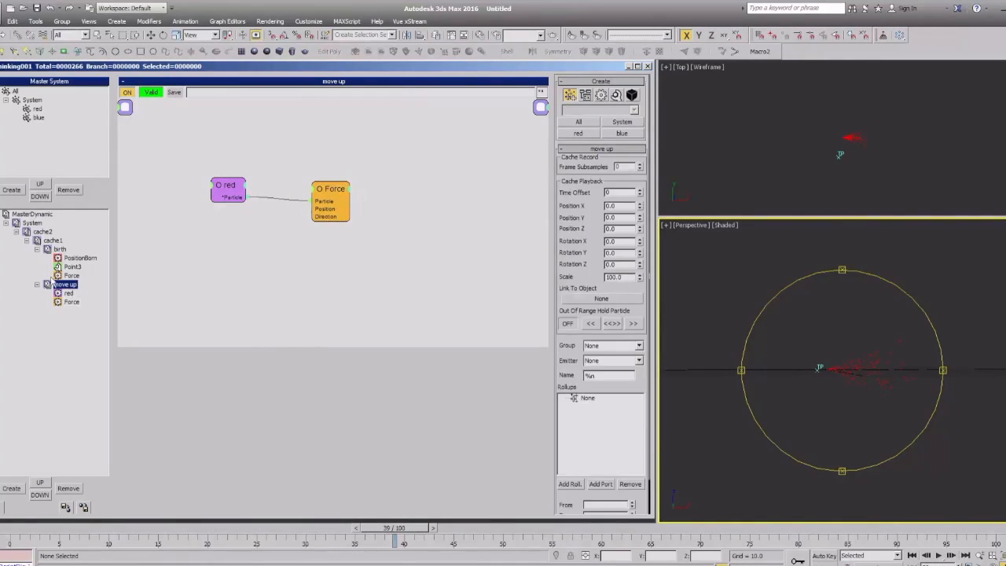
click(335, 200)
drag(335, 202, 345, 198)
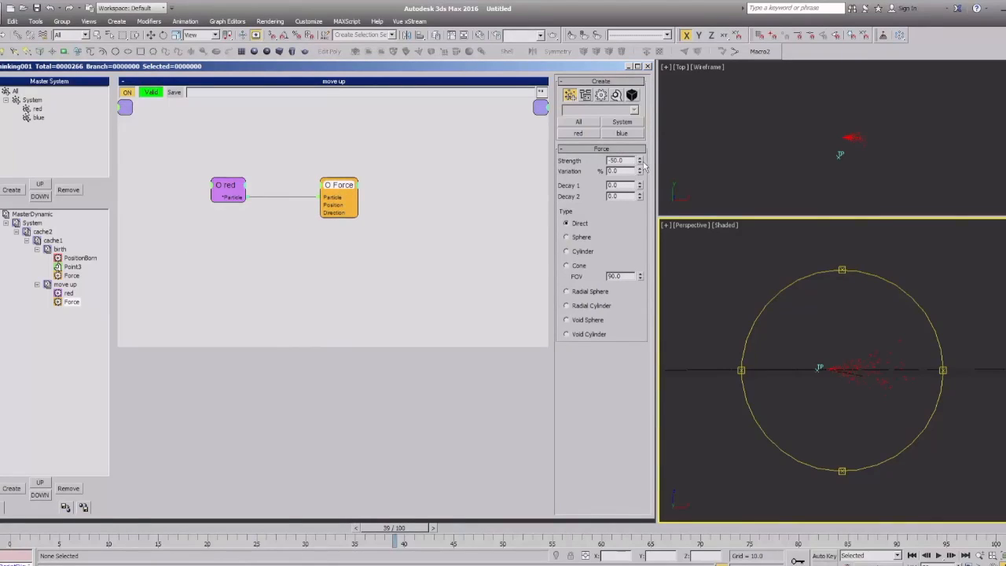
drag(640, 161, 621, 82)
mouse_move(347, 188)
mouse_down()
mouse_move(299, 192)
mouse_move(325, 191)
mouse_up()
Compare the Force operators in the birth and move up sets and examine their combined effect on the particles in the perspective view.
click(76, 259)
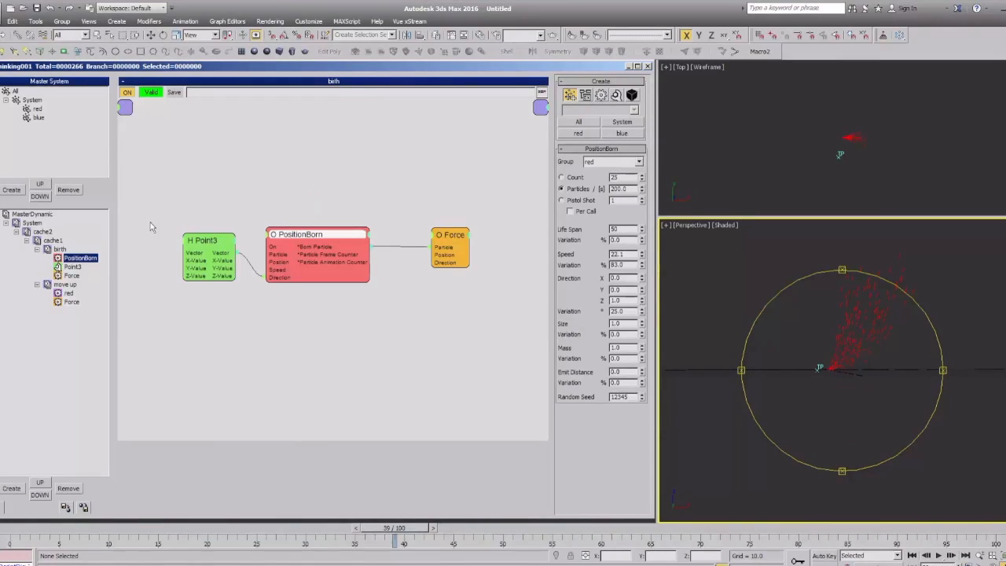
drag(298, 238, 301, 241)
drag(439, 246, 428, 243)
double_click(617, 160)
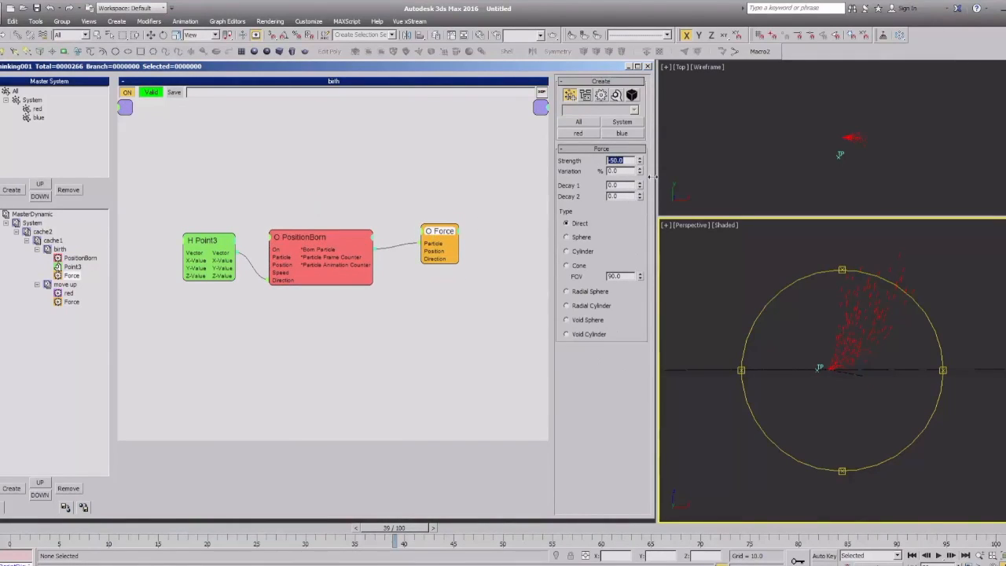
drag(831, 384, 836, 354)
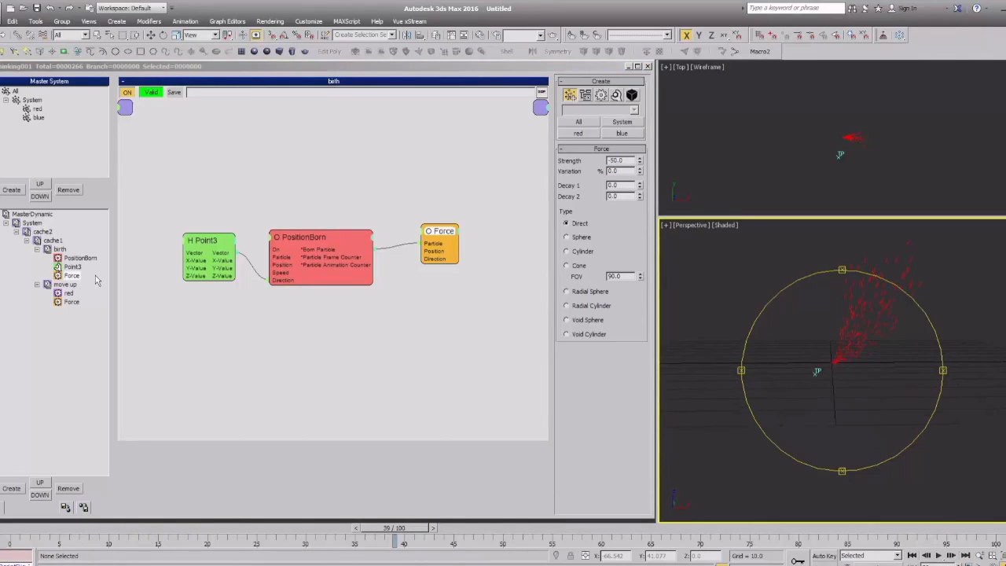
click(69, 285)
drag(232, 192, 240, 194)
drag(316, 195, 337, 195)
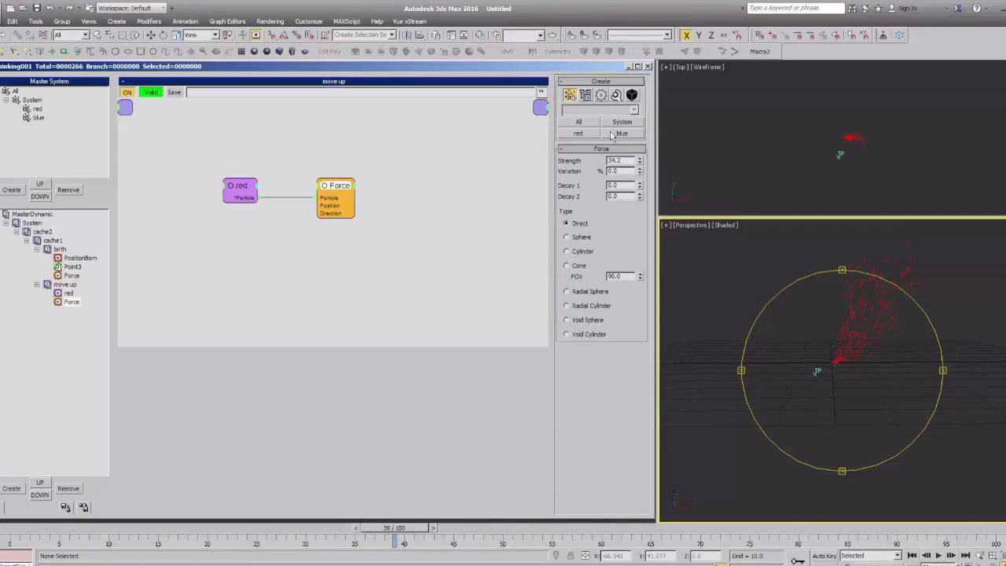
double_click(629, 160)
drag(181, 157, 396, 238)
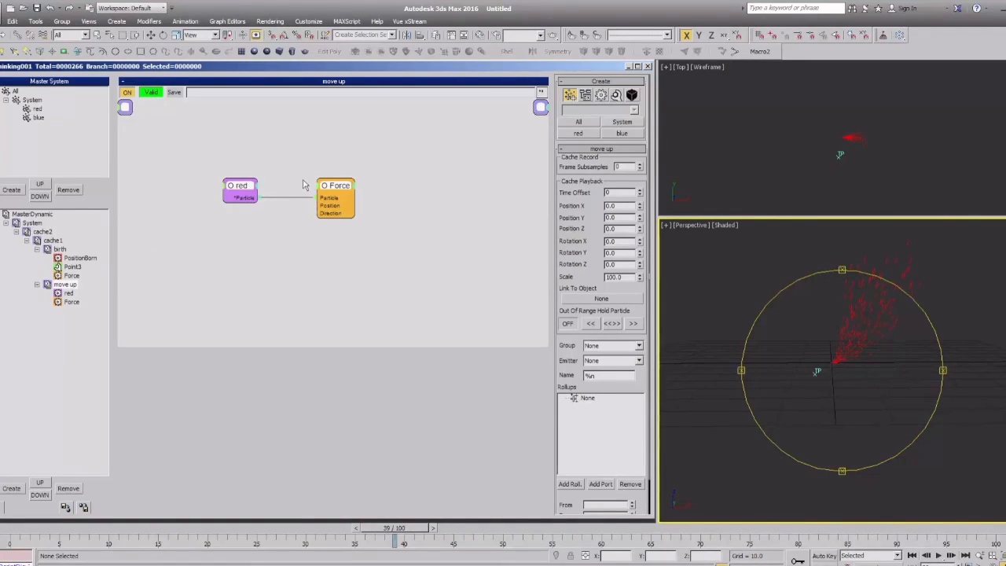
Open the MasterDynamic settings and step the animation from frame 1 to frame 2 to examine the particles.
click(36, 214)
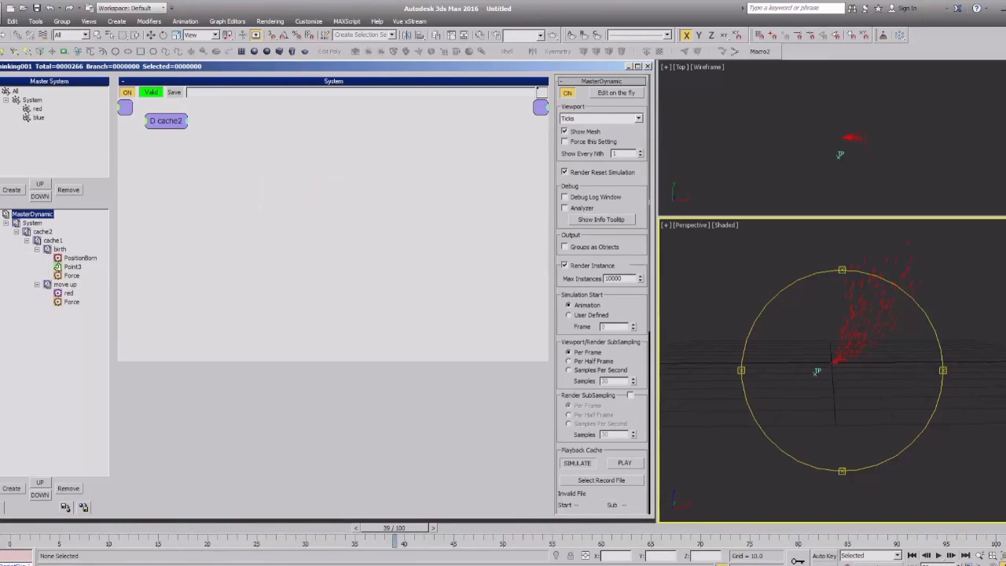
drag(395, 527, 28, 533)
click(60, 531)
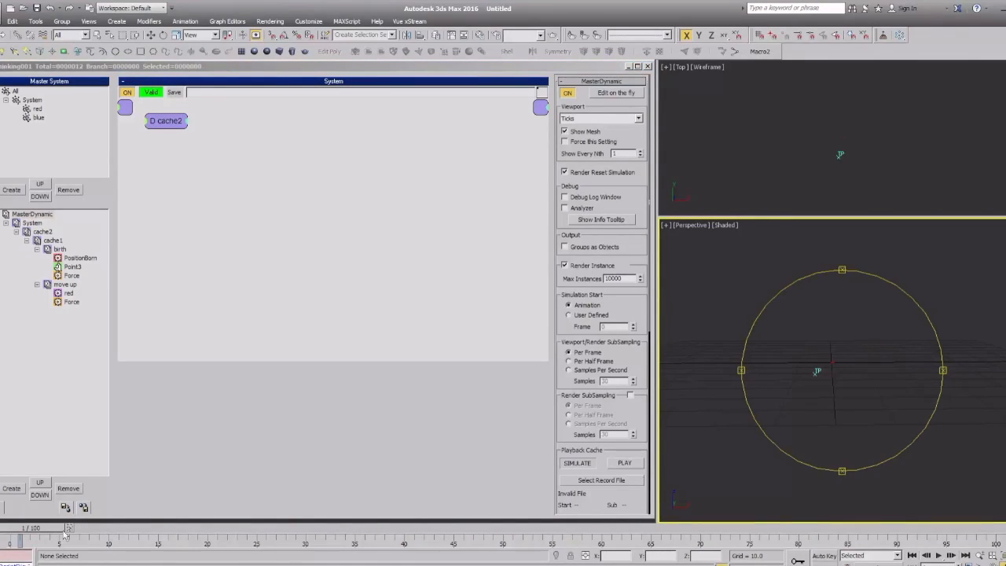
click(70, 531)
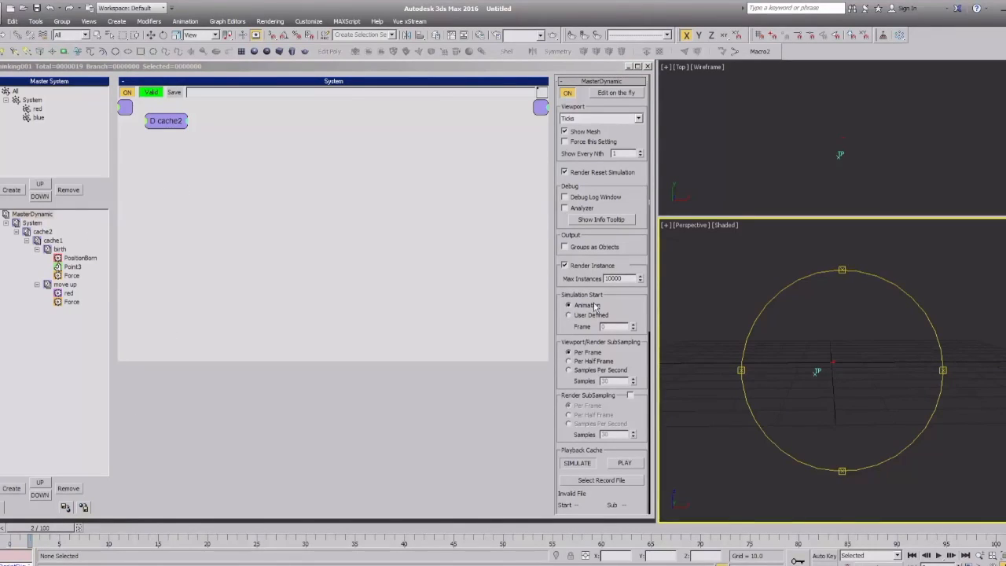
Set the MasterDynamic Viewport/Render SubSampling to Samples Per Second with 150 samples.
drag(621, 305, 629, 242)
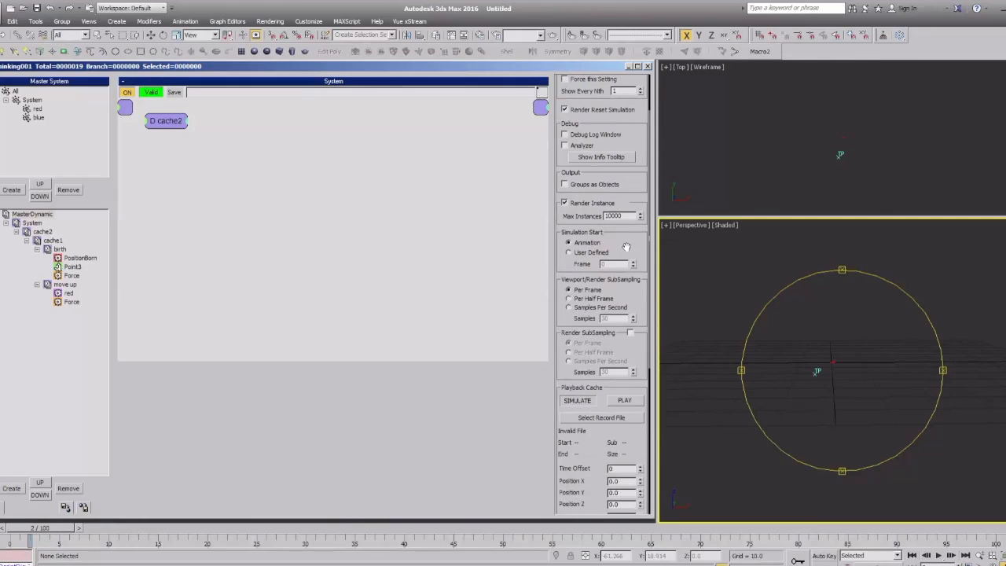
scroll(616, 244, up, 3)
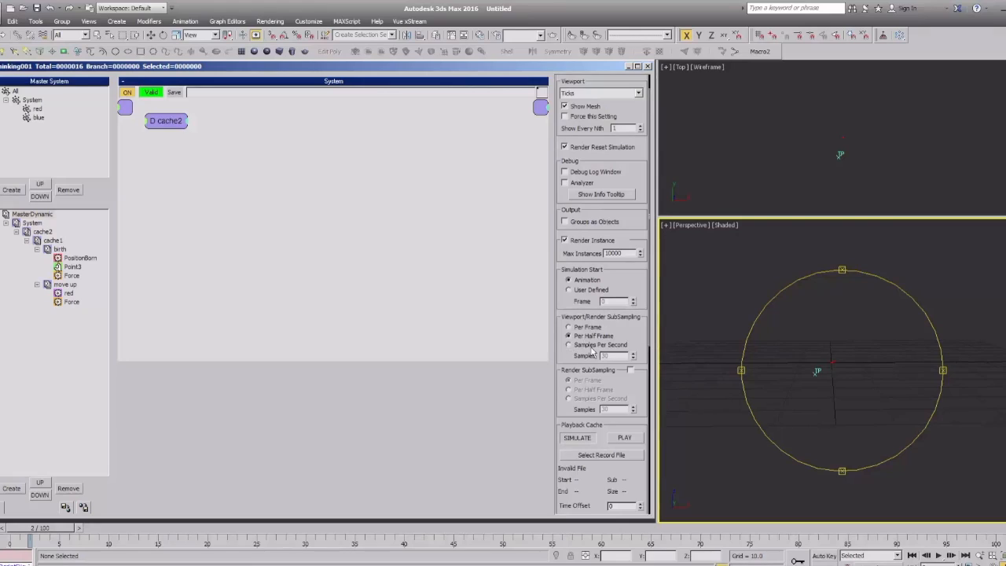
double_click(614, 356)
text(15)
Configure the scene time with the Film frame rate, looping off and an end time of 240.
right_click(769, 316)
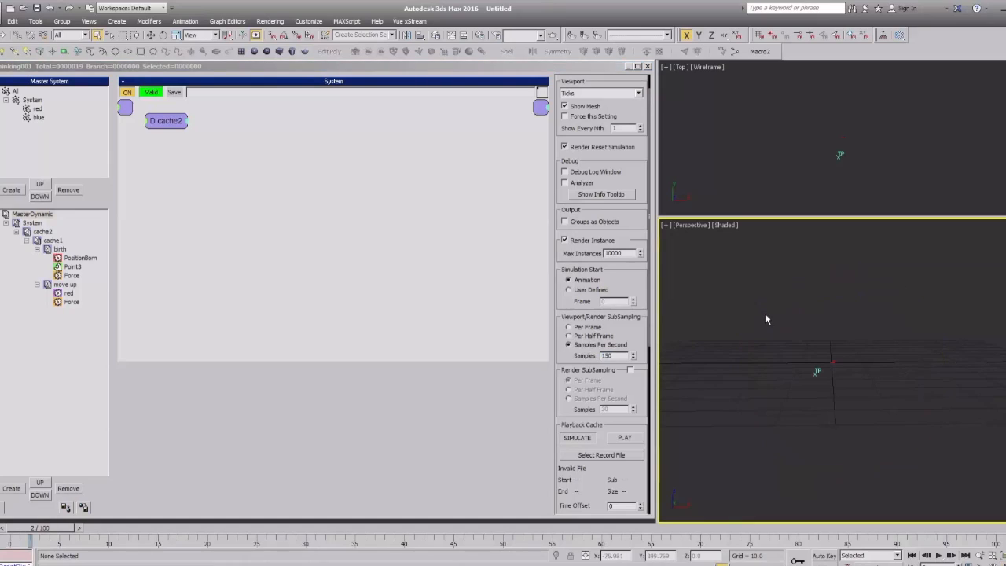
key(alt+t)
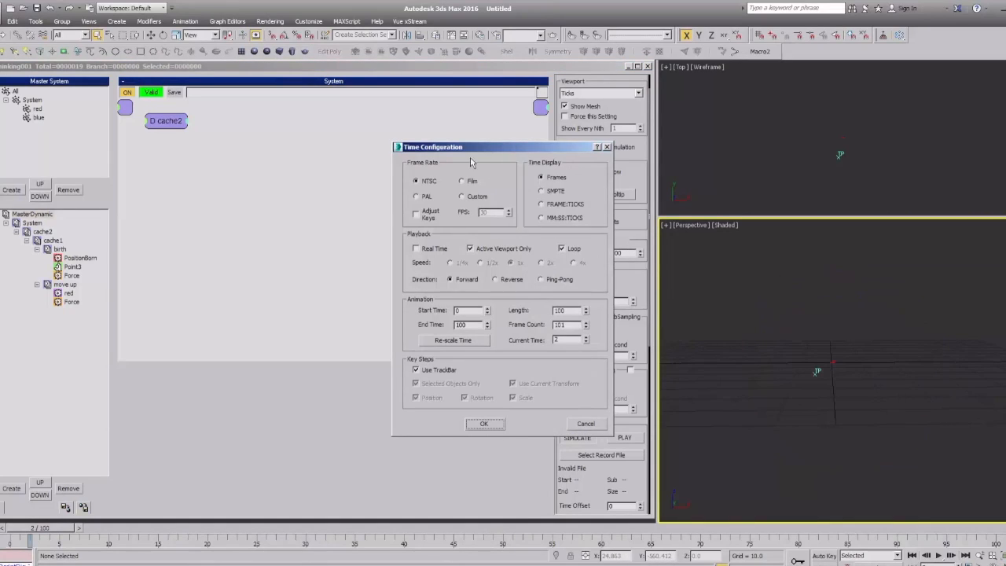
drag(474, 149, 446, 163)
click(437, 195)
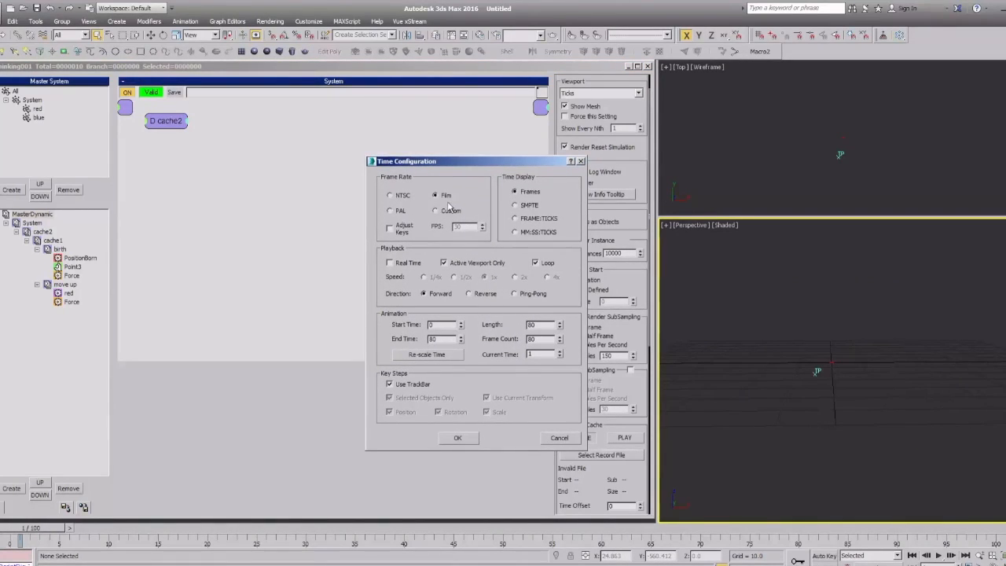
click(400, 199)
double_click(447, 337)
text(240)
key(Return)
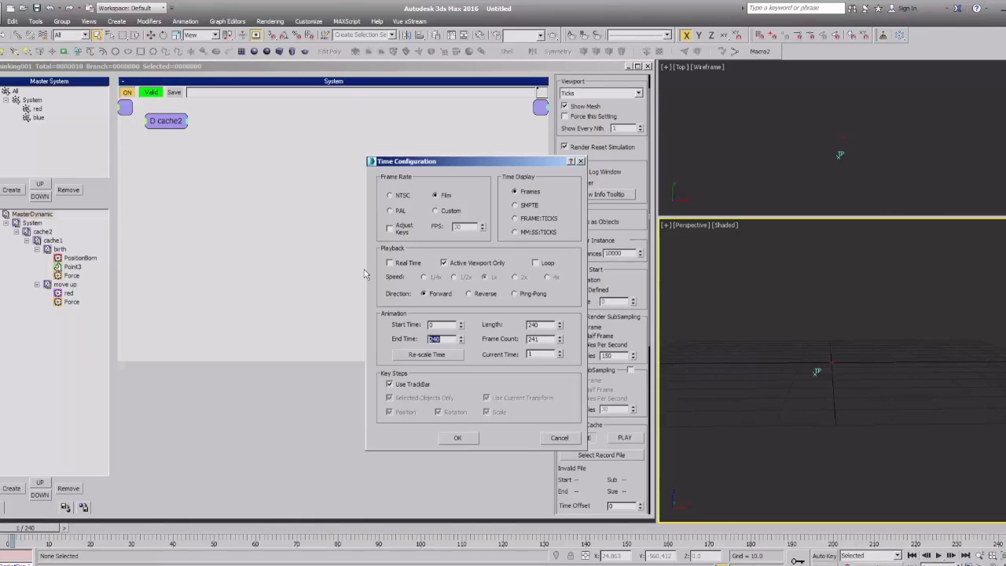
click(457, 438)
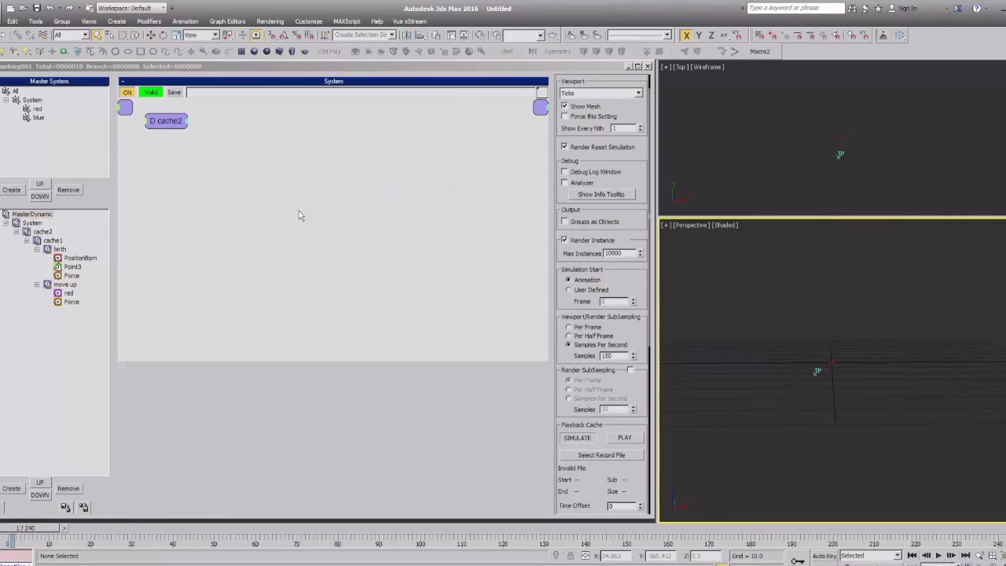
Reposition the cache2 node in the System set and return to the MasterDynamic subsampling settings.
click(298, 211)
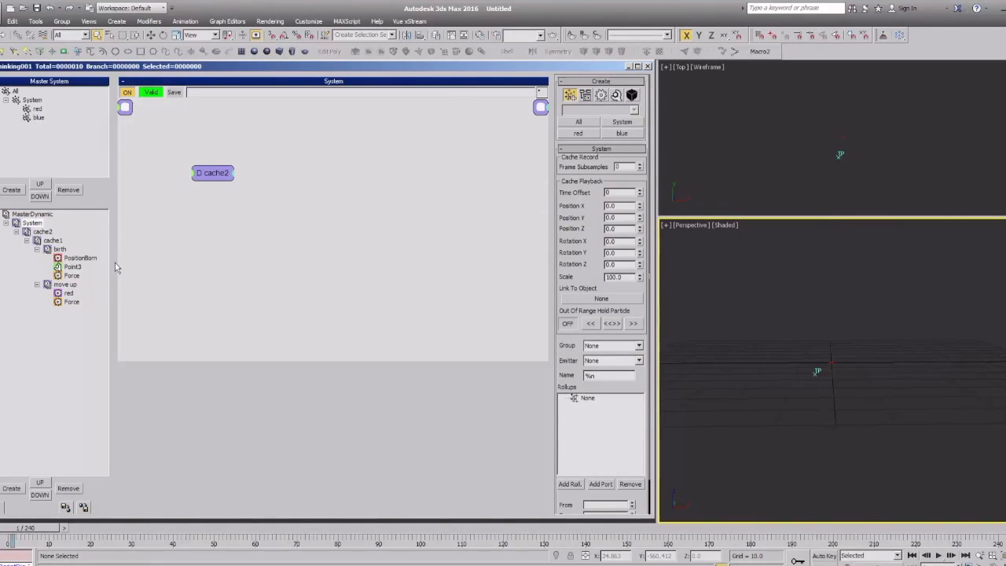
click(41, 223)
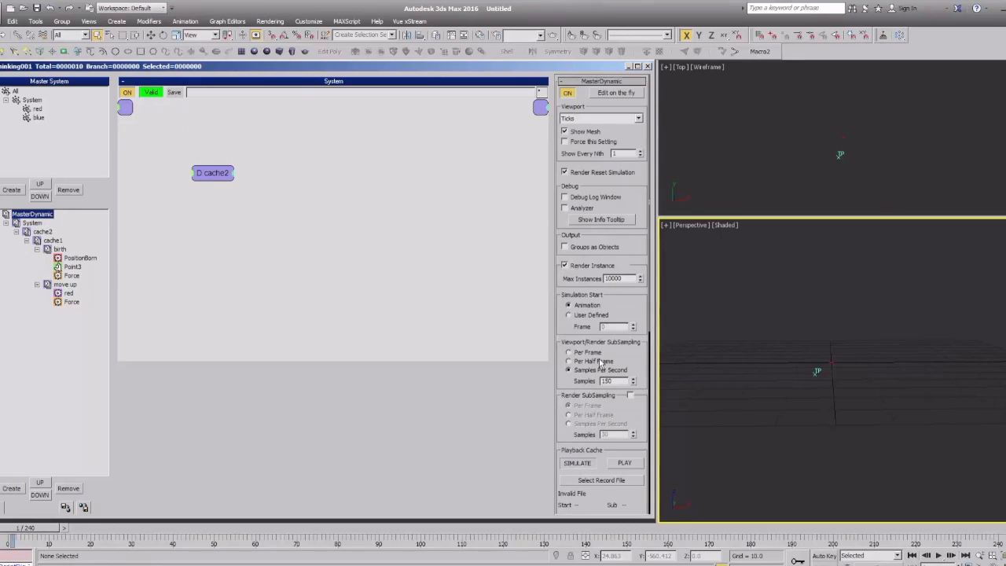
scroll(607, 312, down, 3)
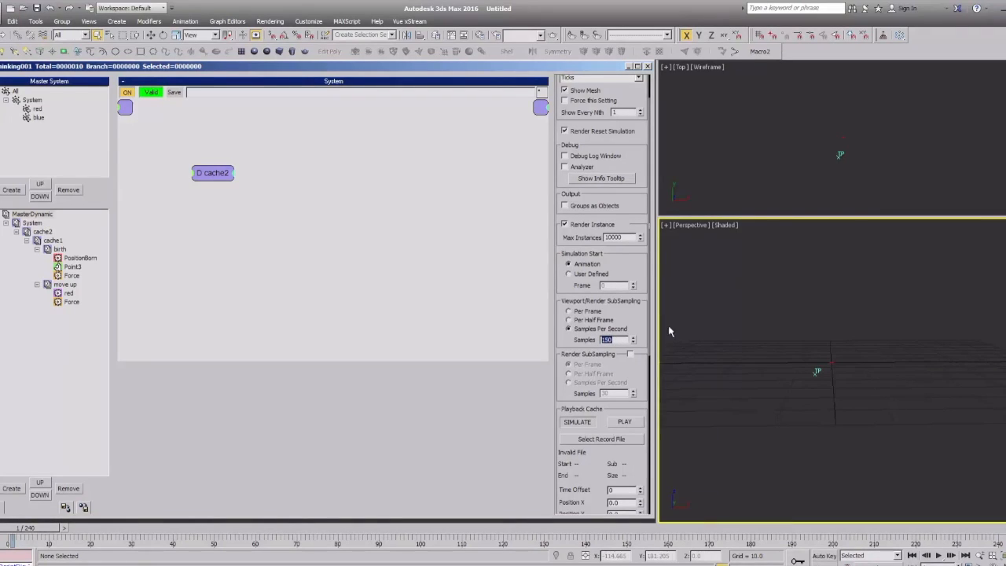
Compare the Film frame rate in Time Configuration with the MasterDynamic samples per second, arranging both windows side by side.
click(714, 328)
key(ctrl+t)
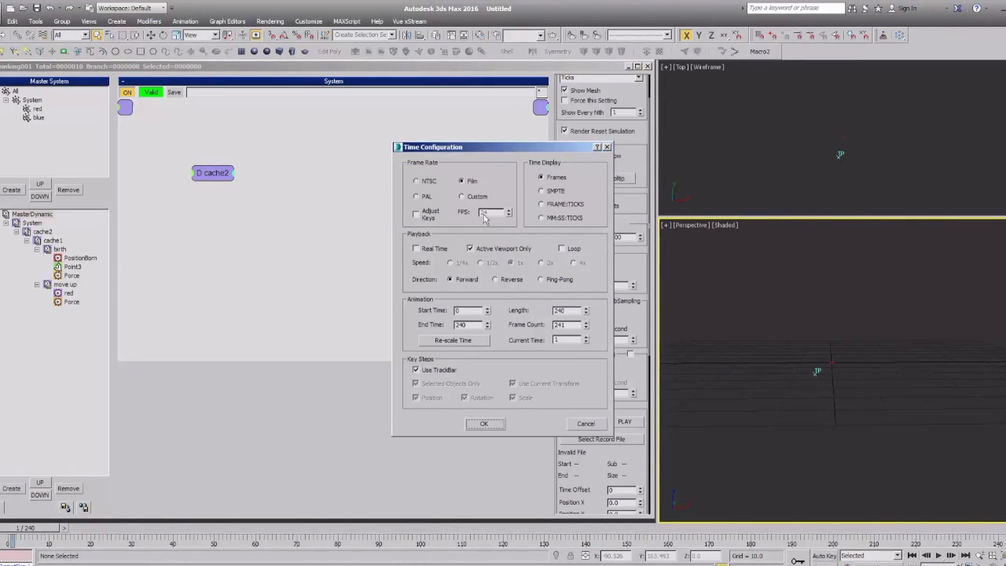
drag(500, 149, 398, 153)
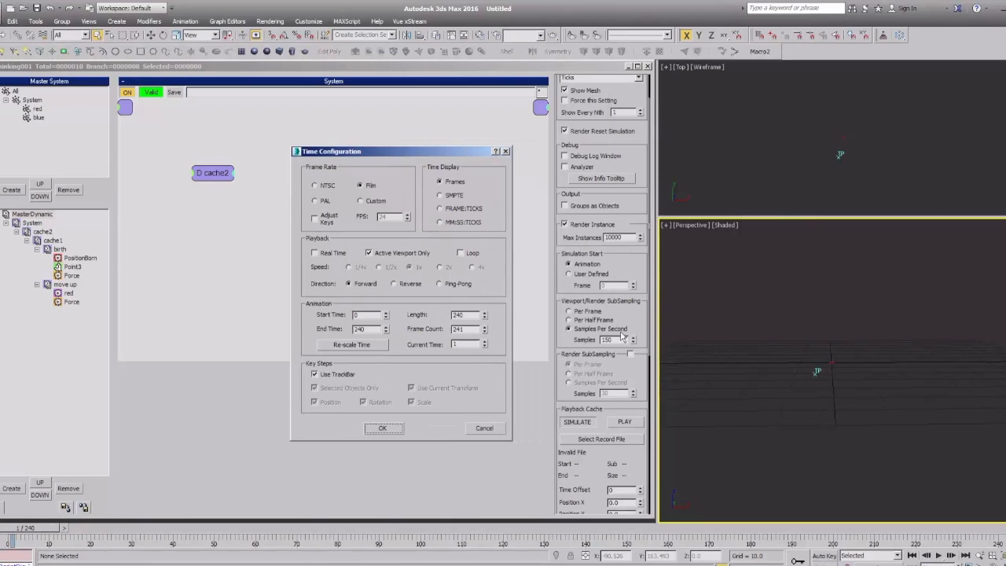
drag(616, 340, 588, 337)
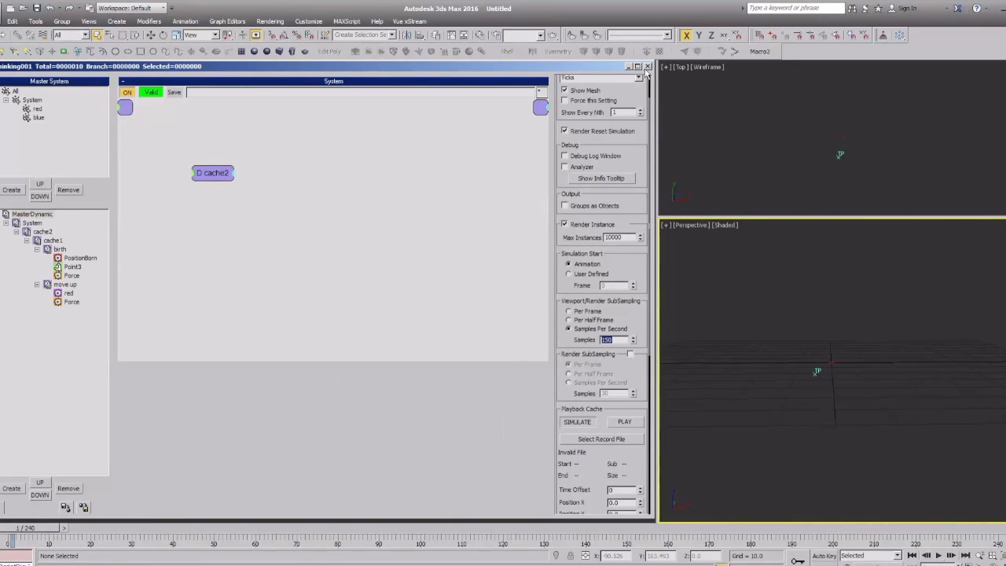
drag(604, 69, 585, 355)
drag(443, 152, 844, 156)
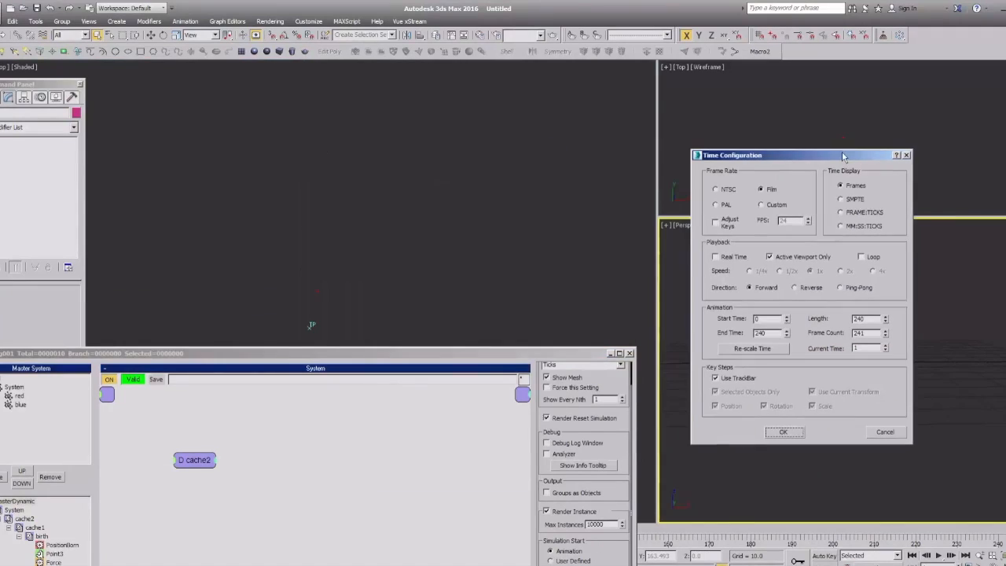
drag(533, 353, 546, 71)
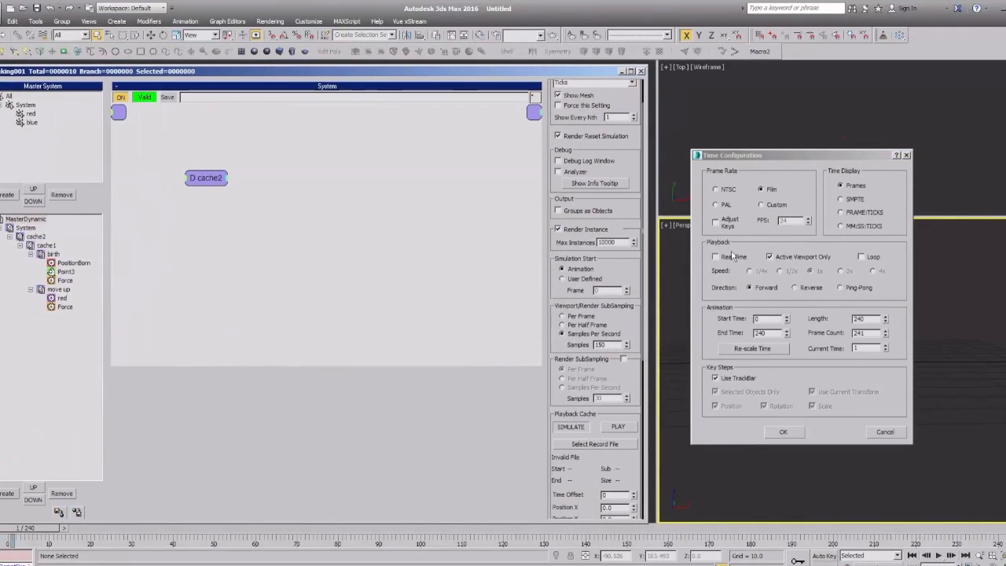
click(792, 172)
click(783, 431)
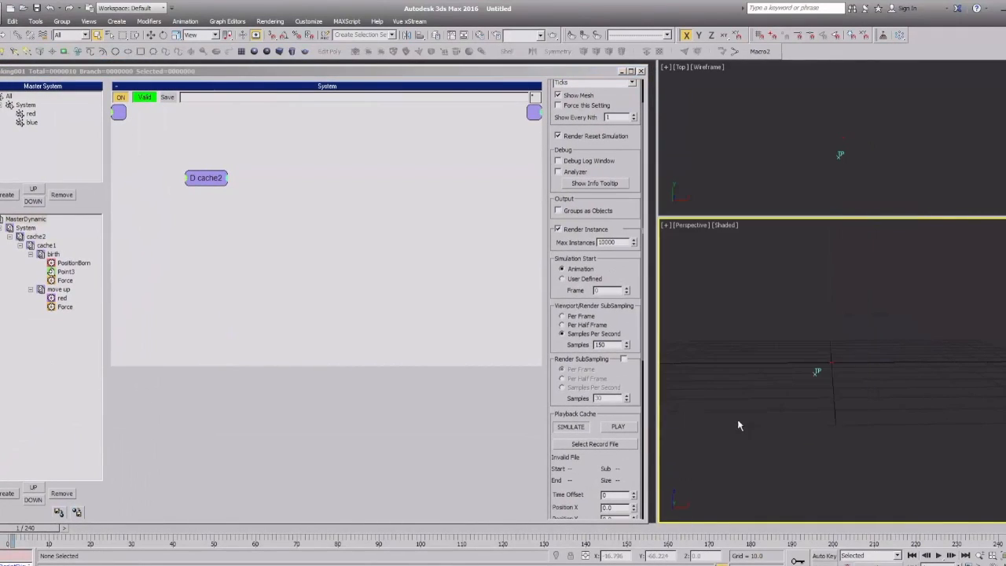
Raise the viewport/render samples per second through 24, 48, 120, 240 and 480, finishing at 4800.
drag(608, 345, 474, 301)
text(24)
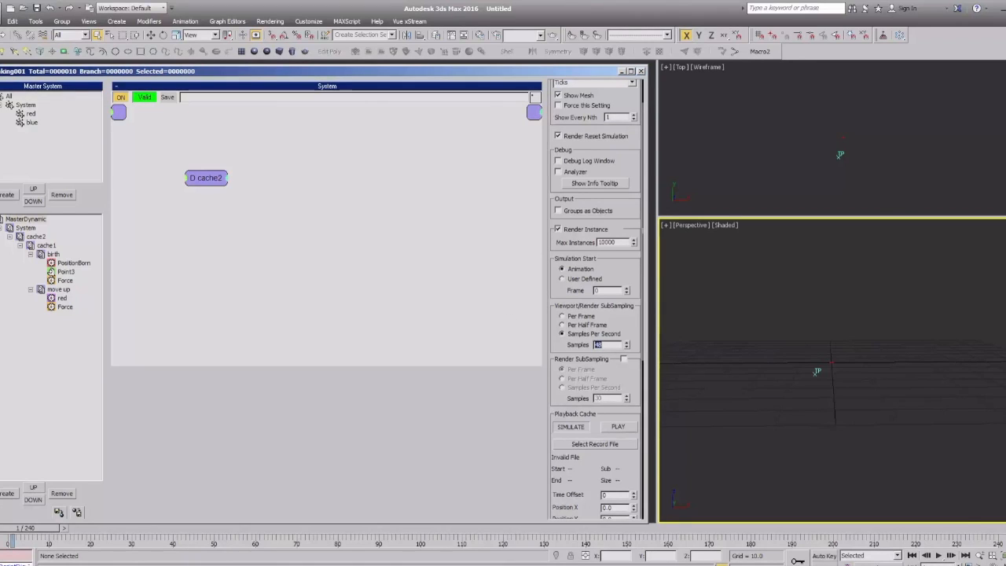
text(9120)
key(Return)
text(240)
key(Return)
text(480)
text(480)
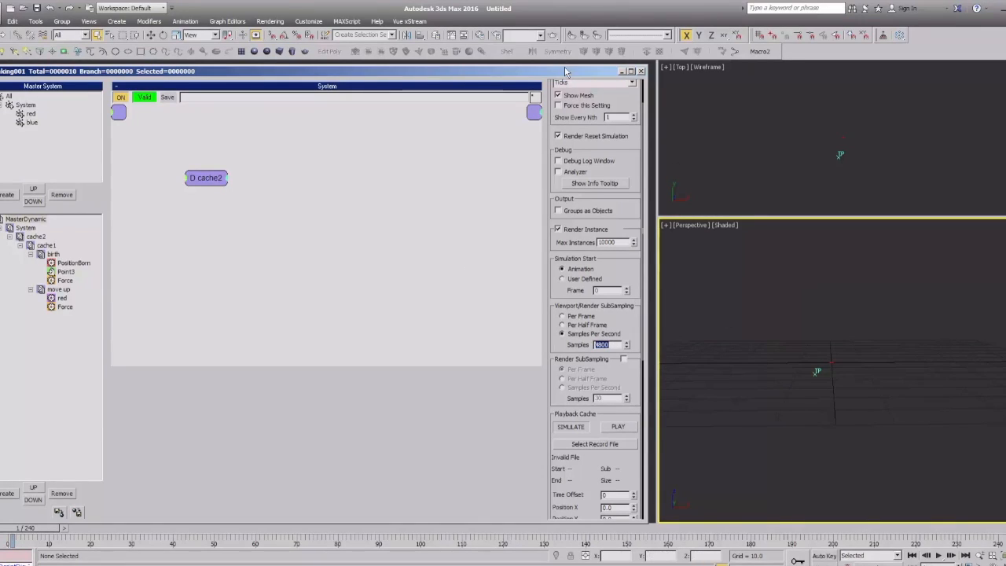
Collapse the birth and move up sets in the dynamic tree to examine their order.
drag(564, 71, 569, 69)
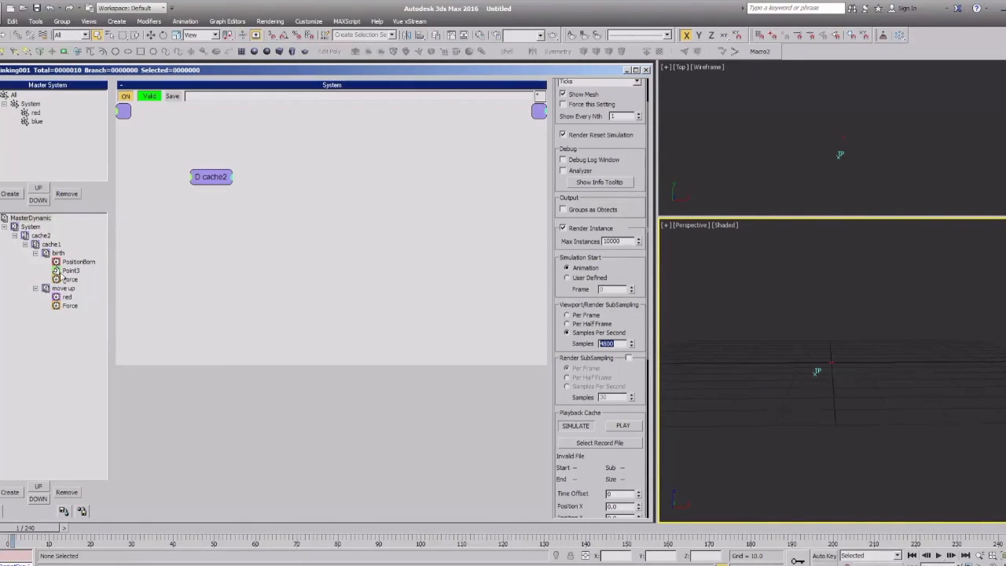
click(35, 253)
click(35, 261)
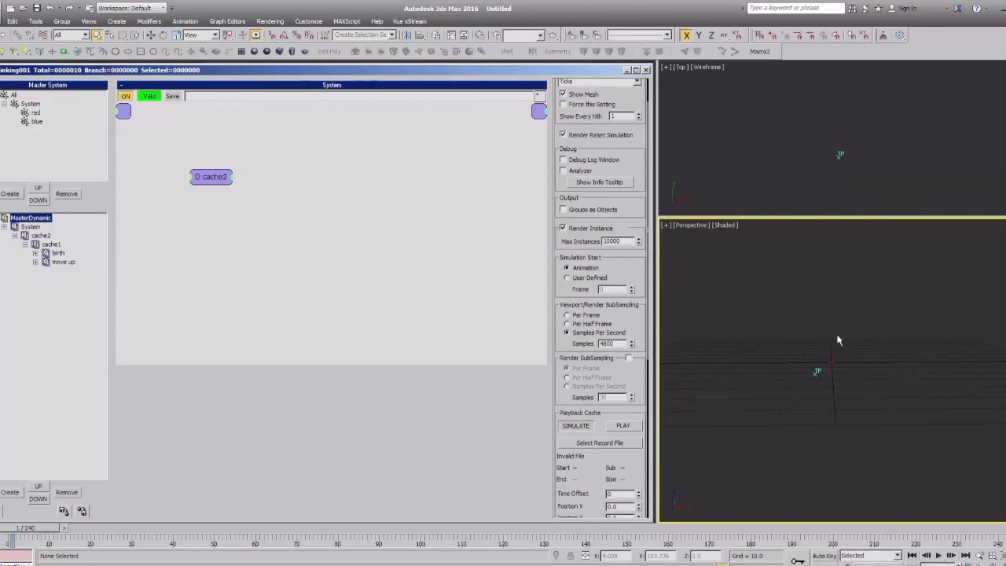
Review the birth and move up sets, select the move up Force, and scrub to frame 46 to examine the particle motion.
click(58, 253)
click(63, 262)
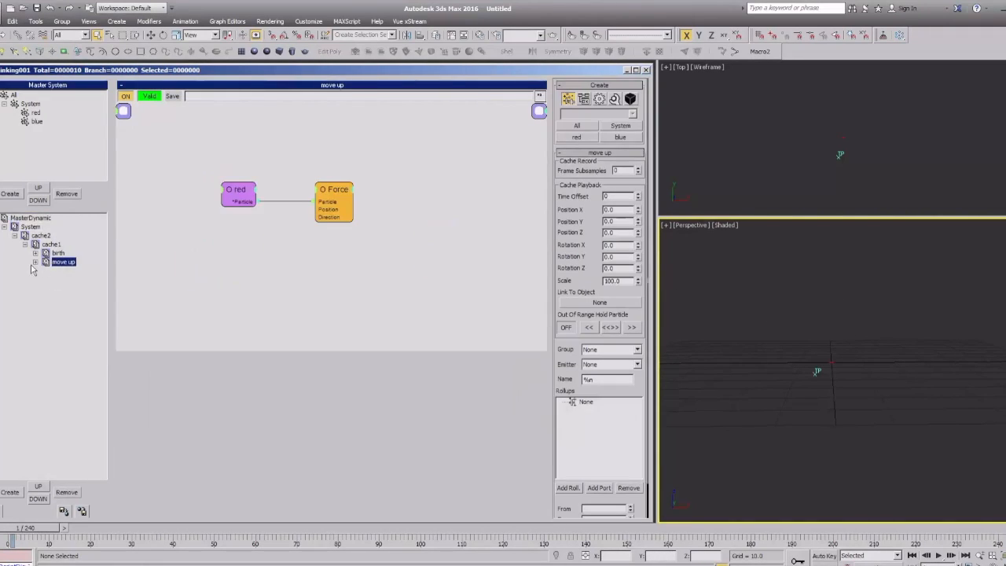
click(323, 206)
drag(35, 532, 284, 535)
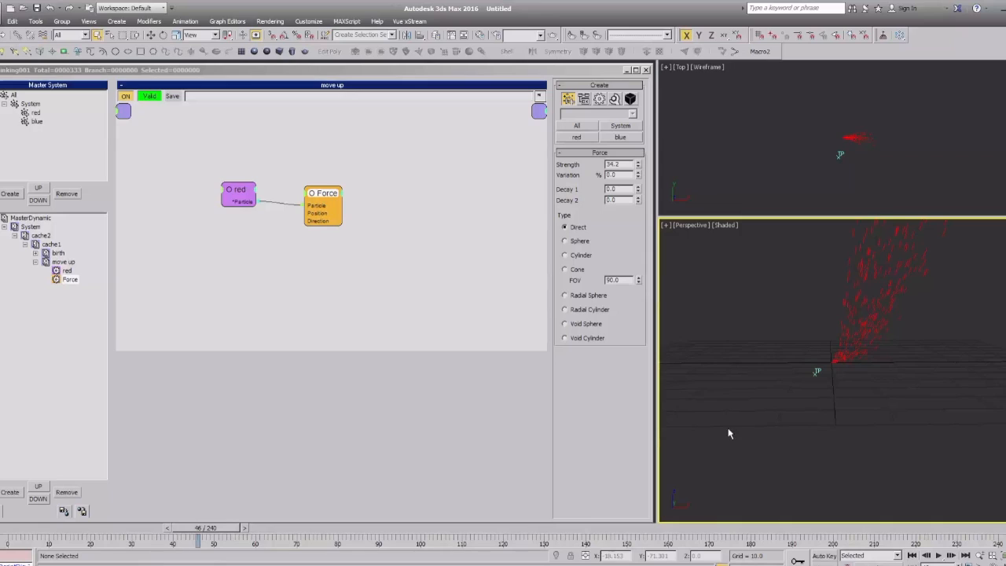
Switch the MasterDynamic Viewport/Render SubSampling to Per Half Frame.
click(33, 220)
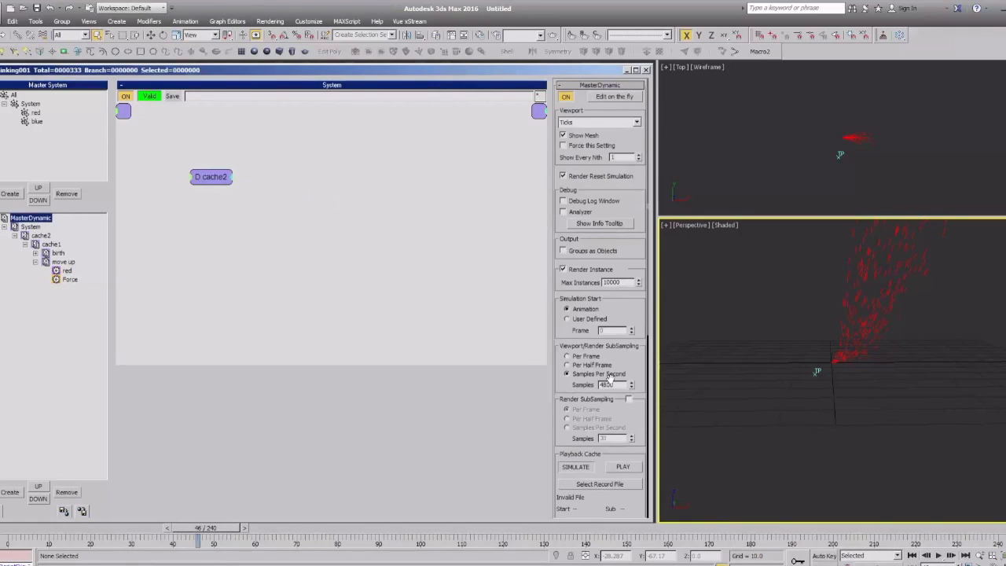
double_click(601, 385)
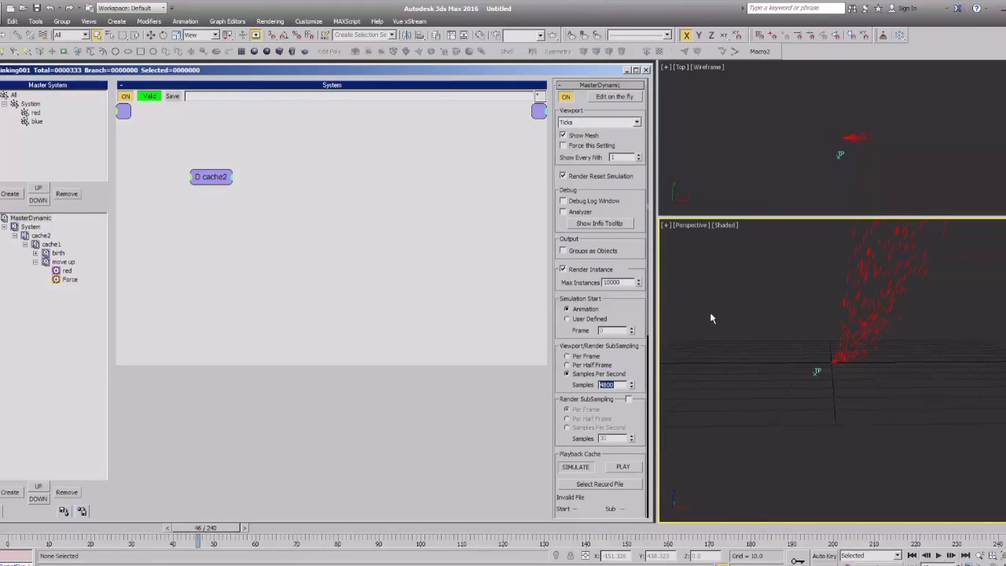
click(569, 365)
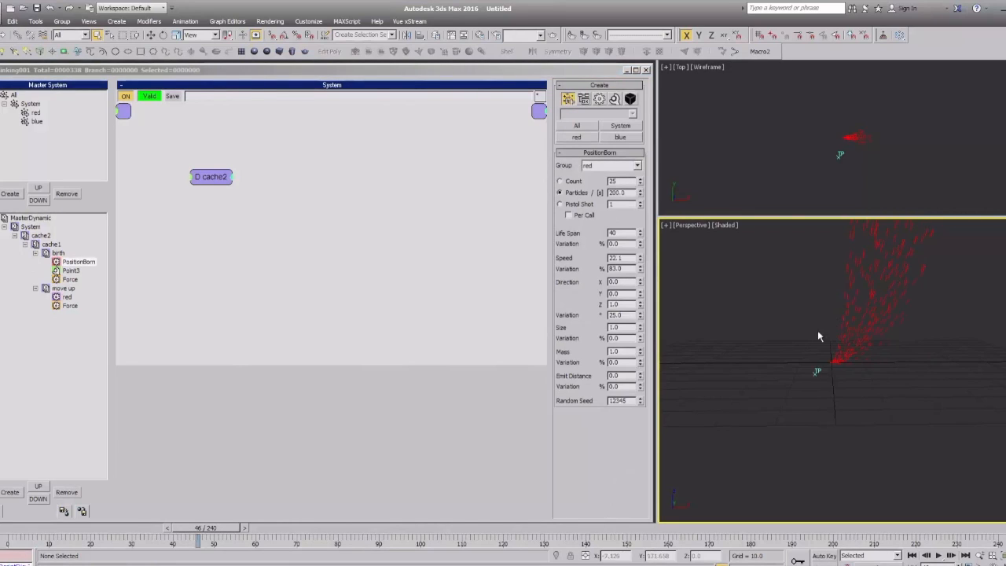
Reframe the red particle stream in the Perspective viewport and scrub to frame 48.
ctrl+alt+middle_drag(818, 336, 744, 474)
mouse_move(821, 370)
ctrl+alt+middle_down()
mouse_move(854, 344)
mouse_move(826, 364)
mouse_move(830, 376)
ctrl+alt+middle_up()
mouse_move(209, 527)
mouse_down()
mouse_move(9, 528)
mouse_move(204, 545)
mouse_up()
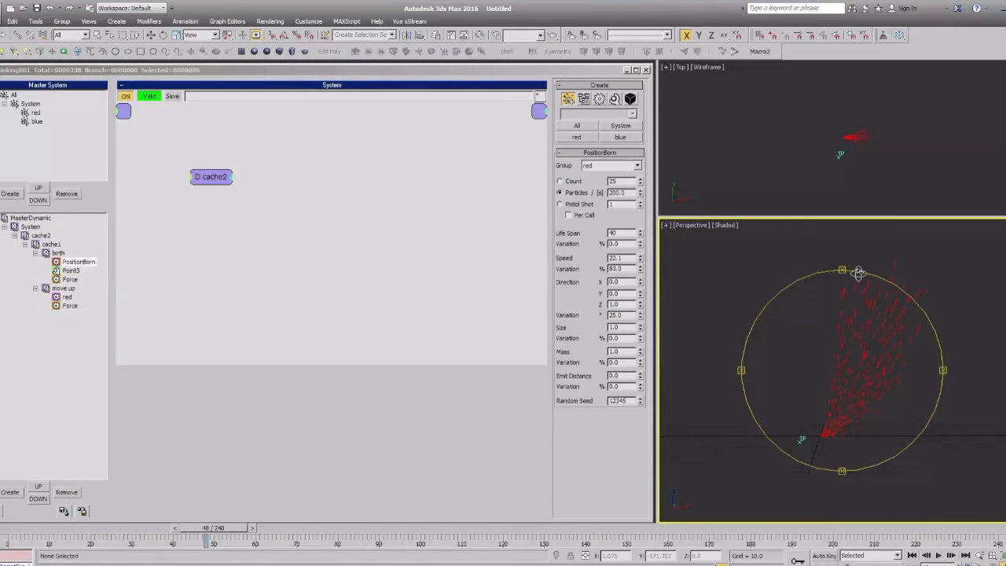
Display the move up set and arrange its nodes with red below and before Force.
click(64, 288)
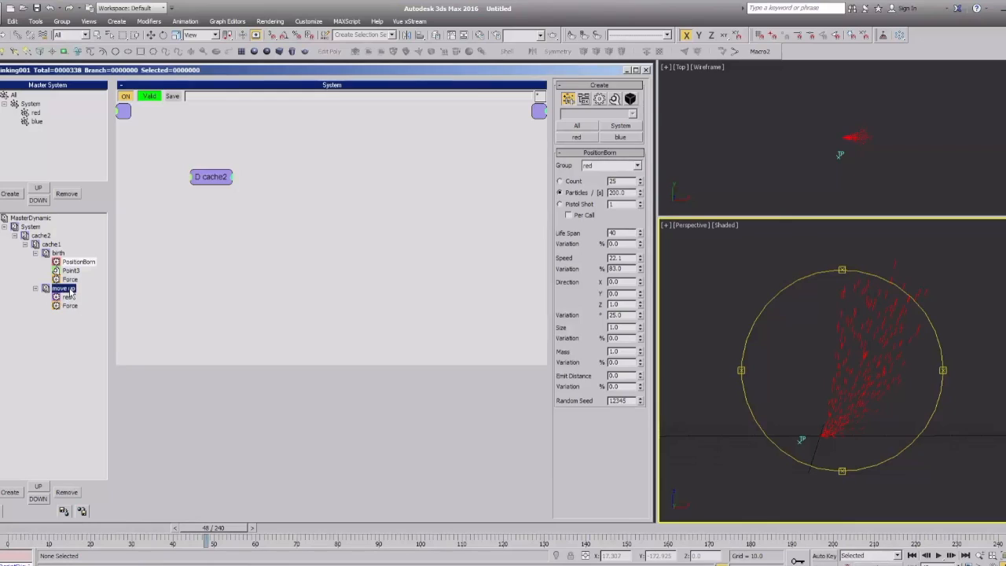
click(311, 209)
drag(311, 210, 342, 154)
drag(249, 192, 210, 206)
right_click(211, 206)
click(200, 172)
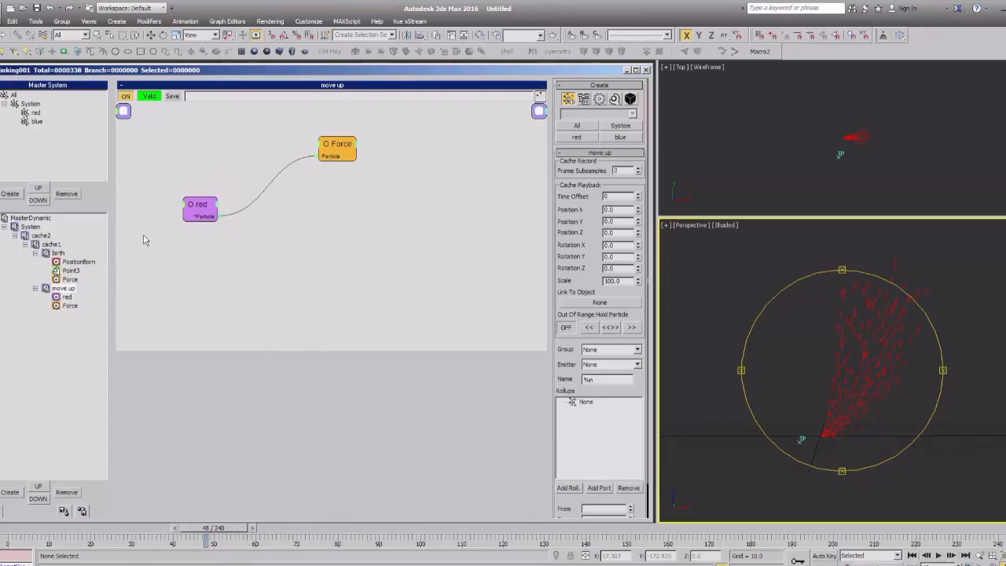
Enable Edit on the fly for MasterDynamic and go to frame 47.
click(35, 219)
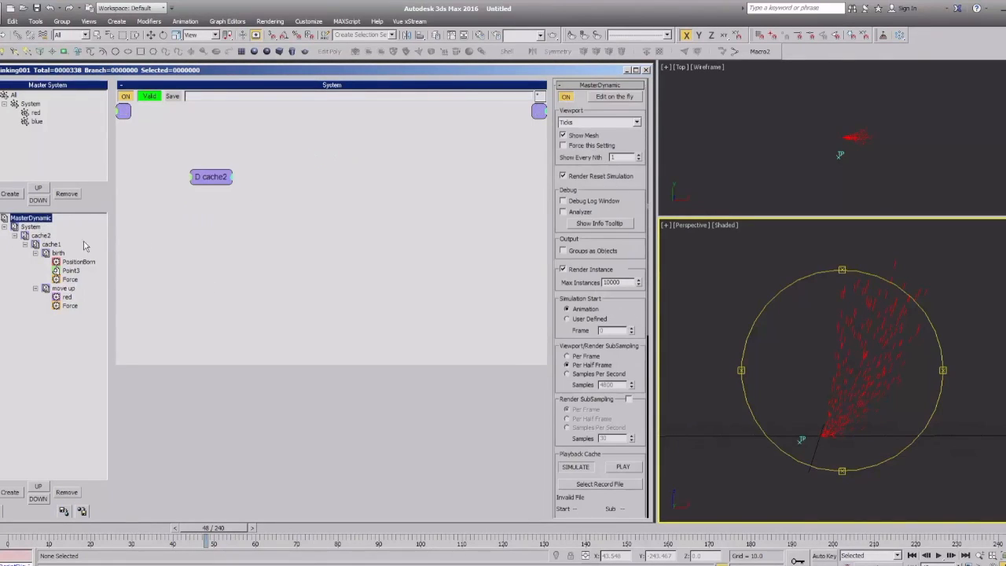
click(611, 97)
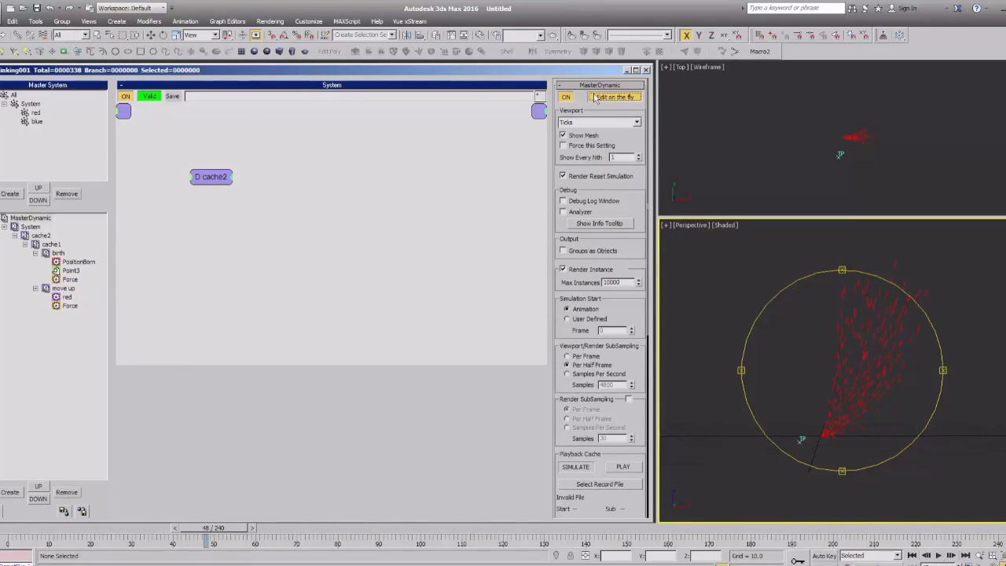
click(180, 532)
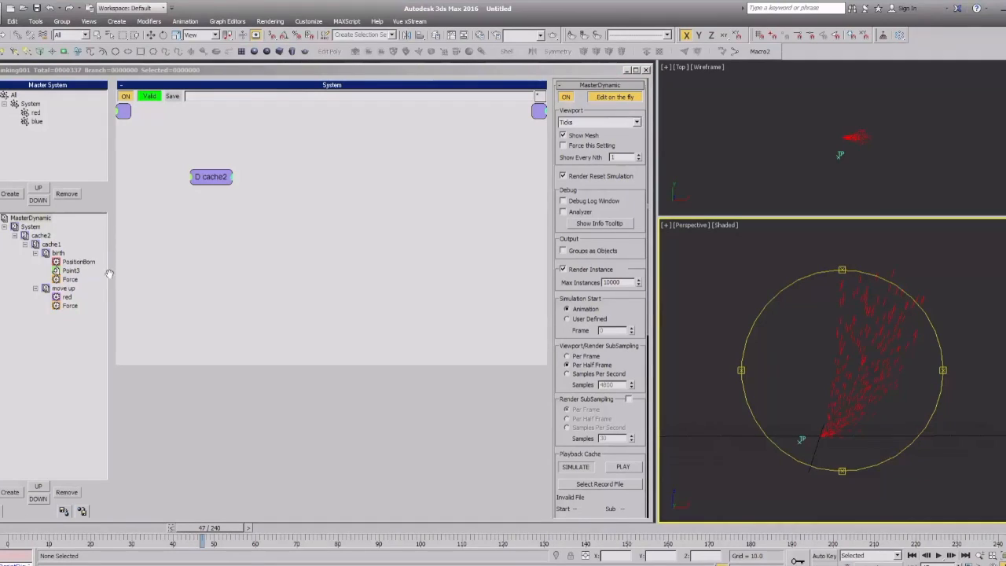
In the move up set, move Force farther from the red group node and expose red's Age output.
click(68, 289)
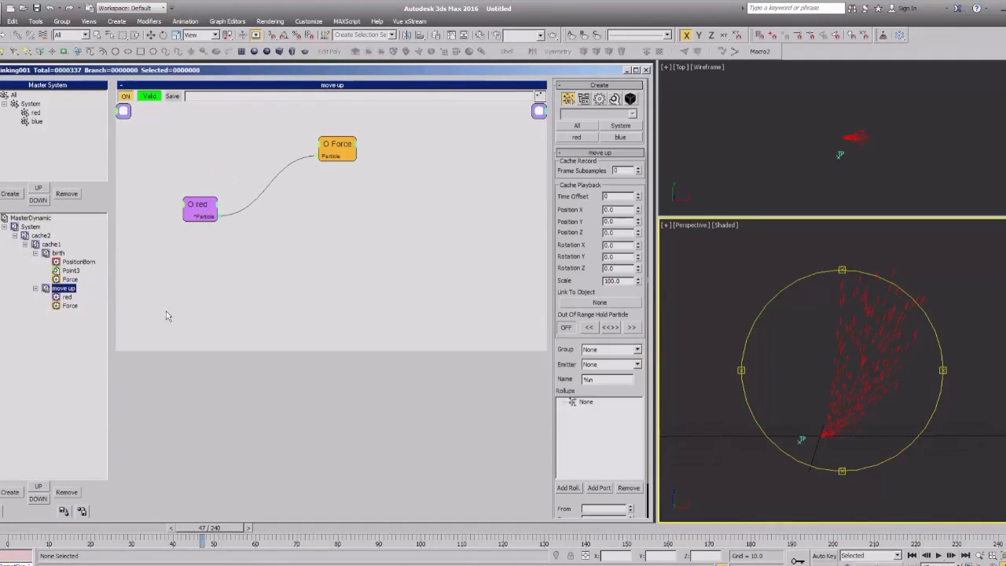
drag(344, 147, 398, 187)
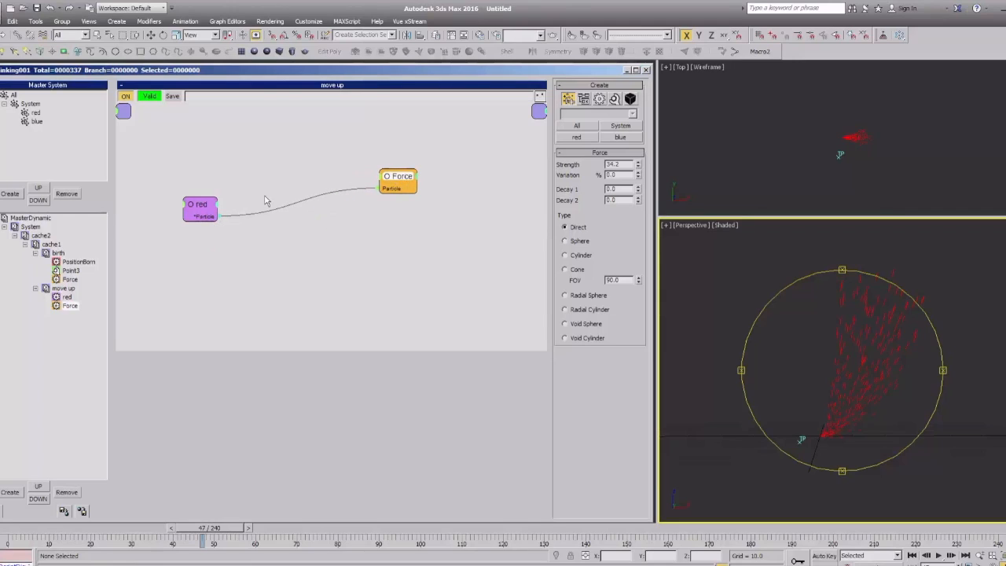
click(209, 215)
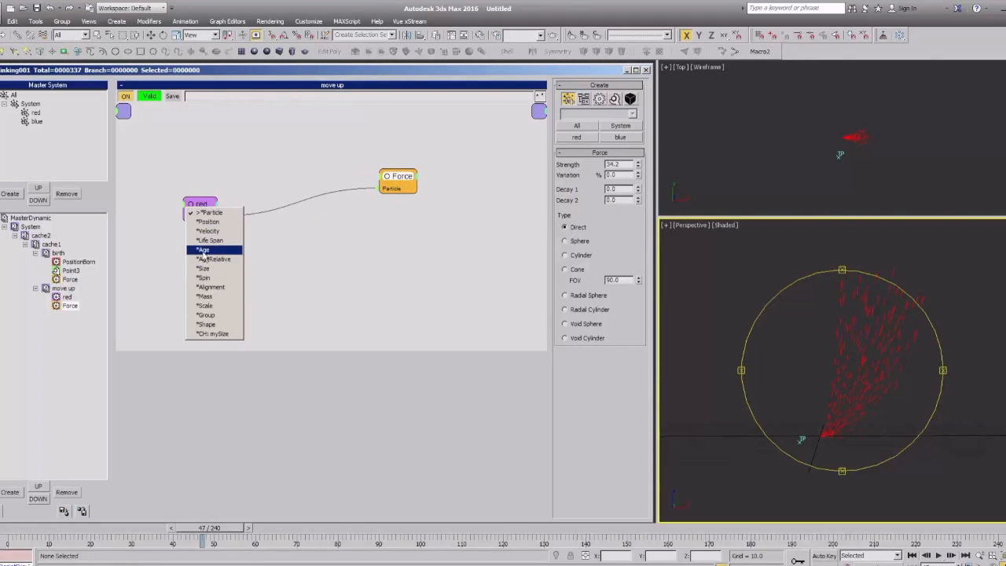
click(207, 250)
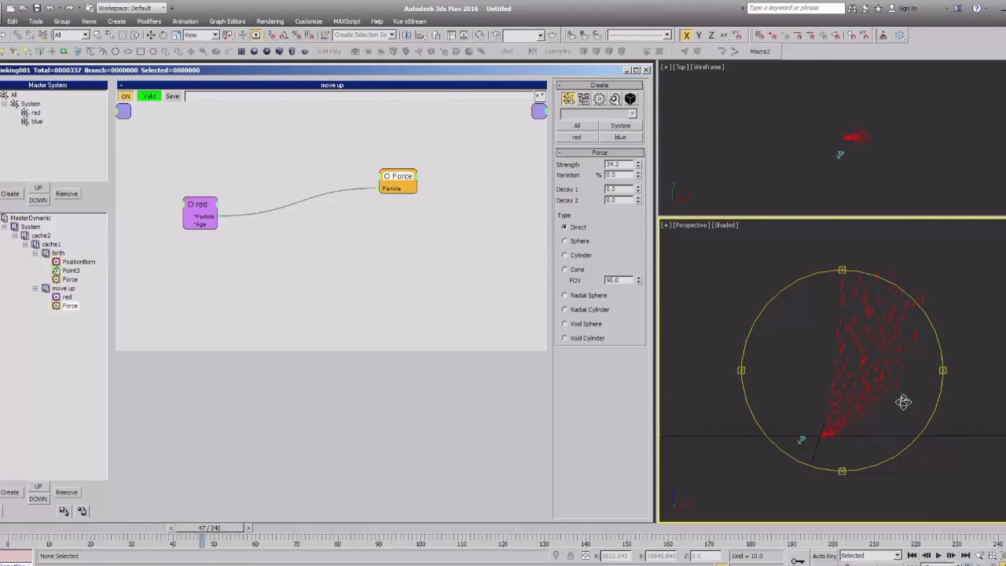
Add a standard Threshold condition to the move up set, between the red and Force nodes.
right_click(229, 216)
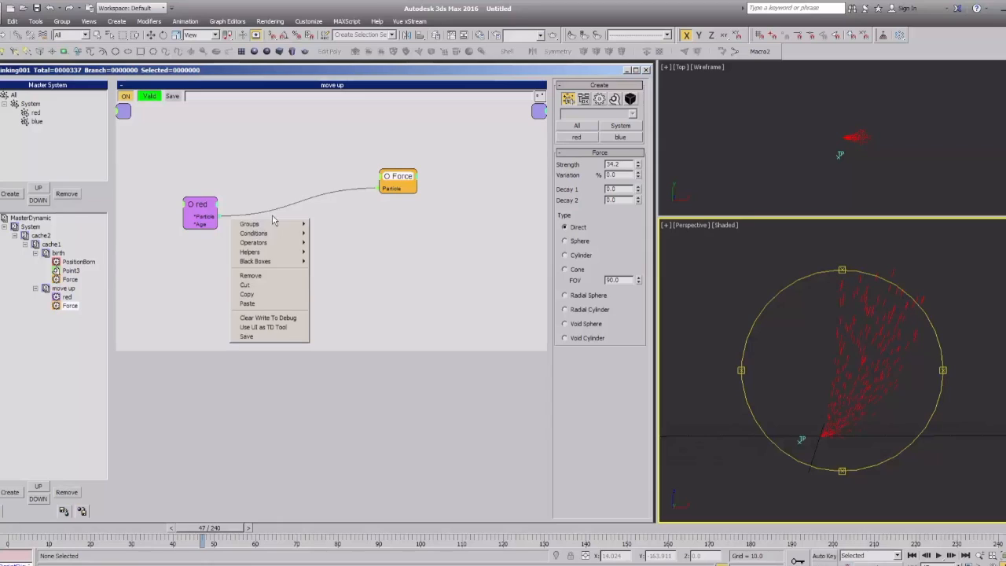
click(217, 248)
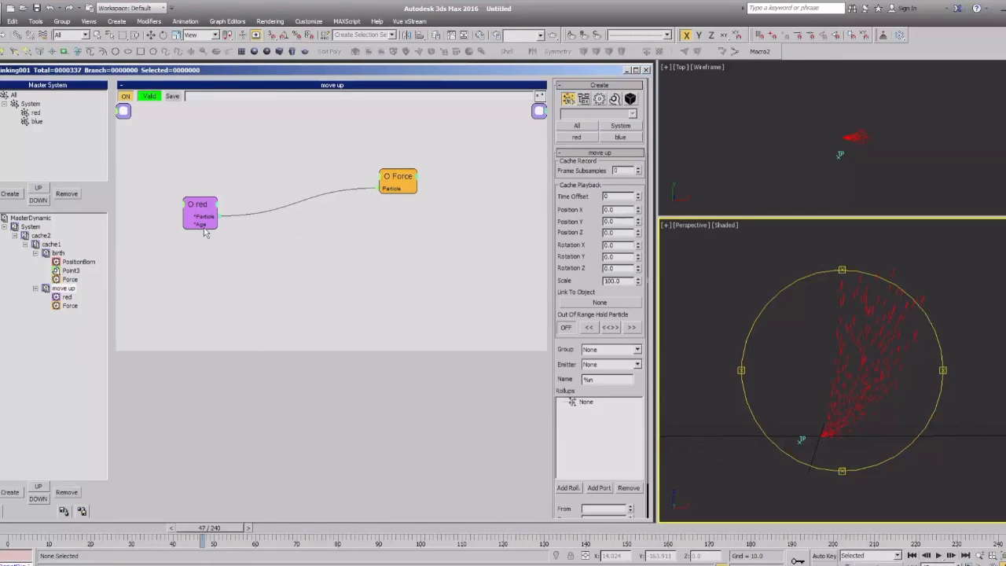
drag(200, 228, 284, 235)
right_click(272, 221)
mouse_move(260, 234)
mouse_move(327, 237)
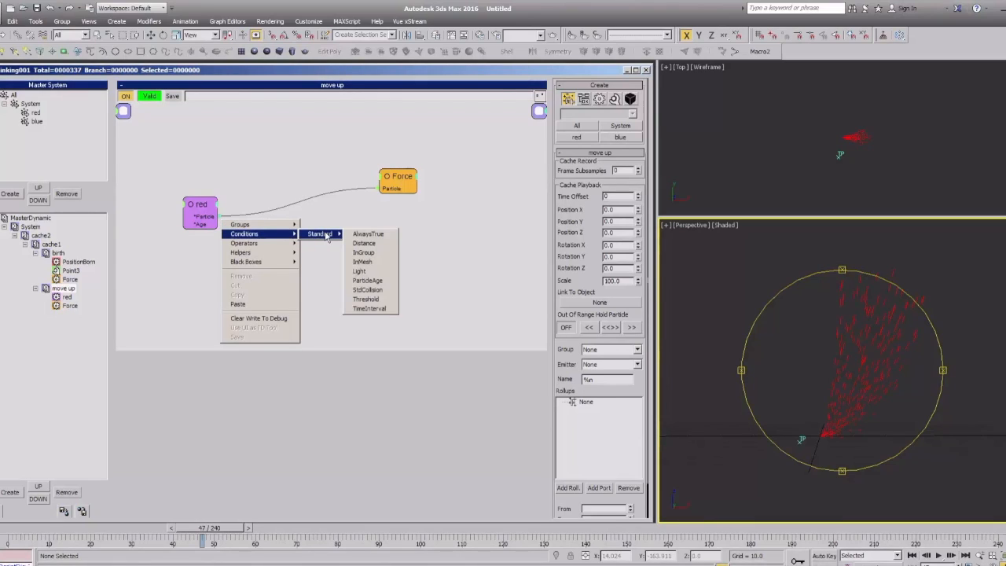
click(373, 301)
right_click(290, 256)
mouse_move(293, 269)
mouse_move(350, 269)
click(399, 317)
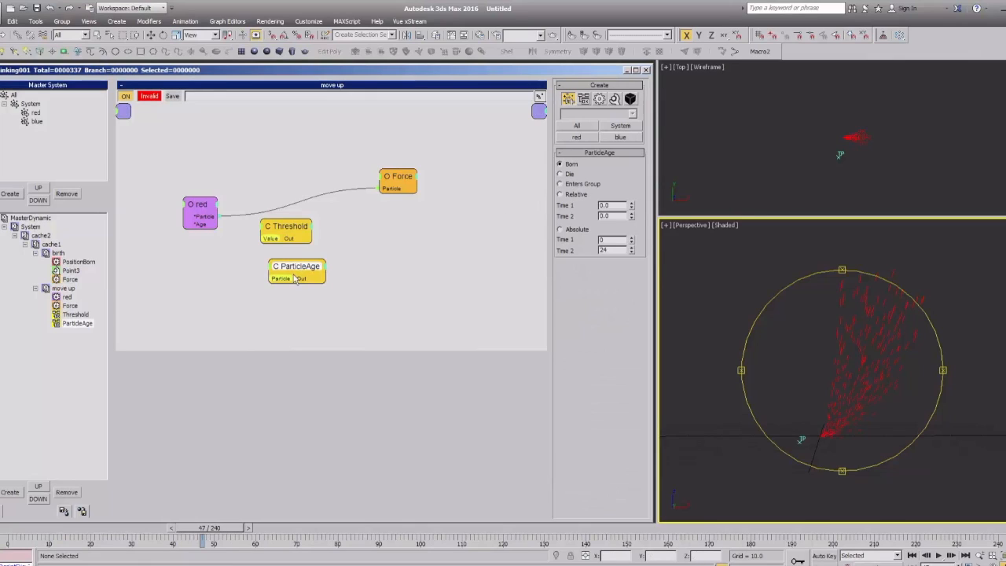
drag(297, 277, 293, 263)
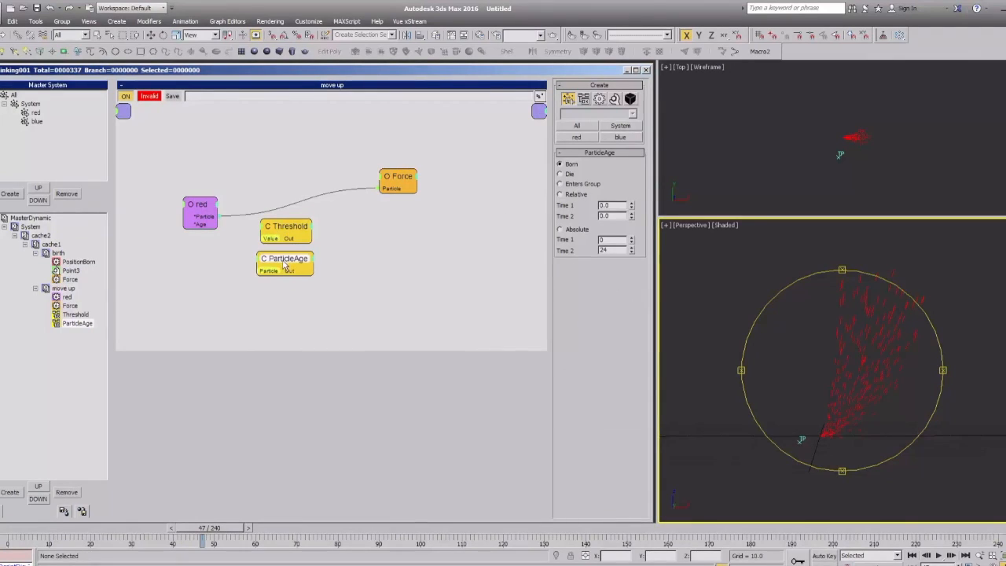
key(Delete)
Set Threshold 1 to 10 on the Threshold condition, keeping Threshold 2 at 0 and Inside off.
drag(288, 228, 292, 233)
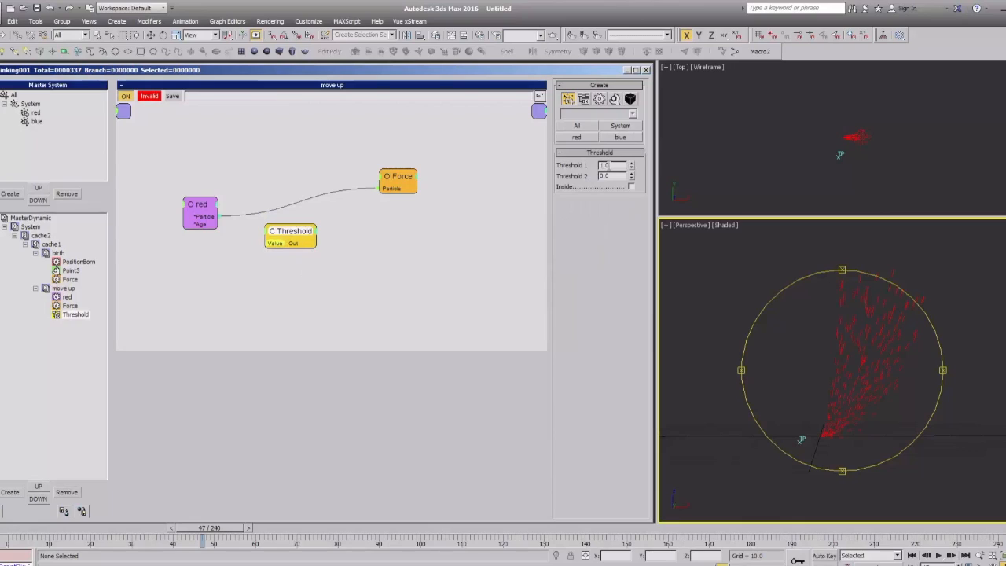
double_click(621, 165)
click(614, 176)
click(630, 187)
click(603, 176)
click(631, 187)
click(603, 165)
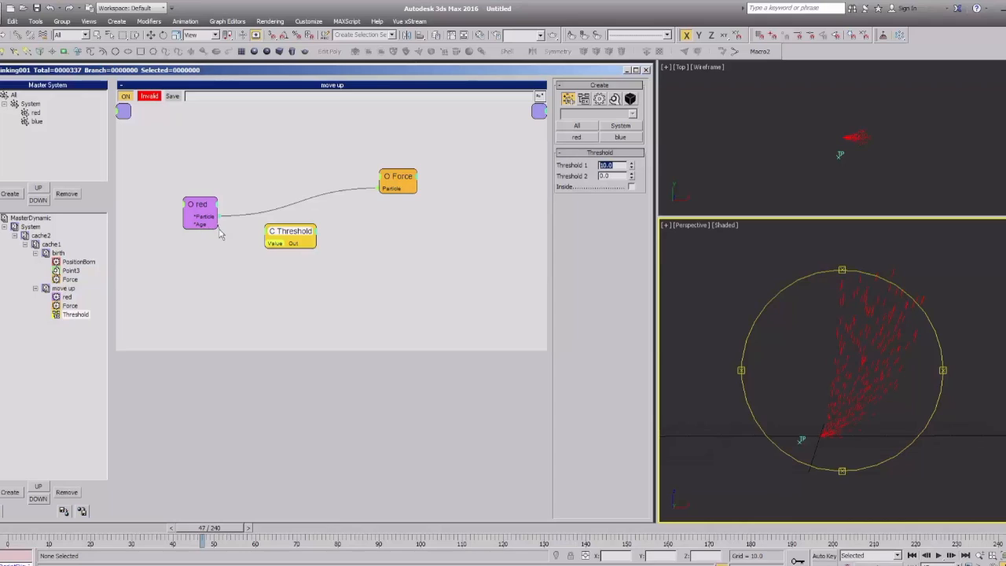
Connect red's Age output to the Threshold's Value input, leaving the Inside option off.
mouse_move(219, 226)
mouse_down()
mouse_move(275, 245)
mouse_move(290, 229)
mouse_up()
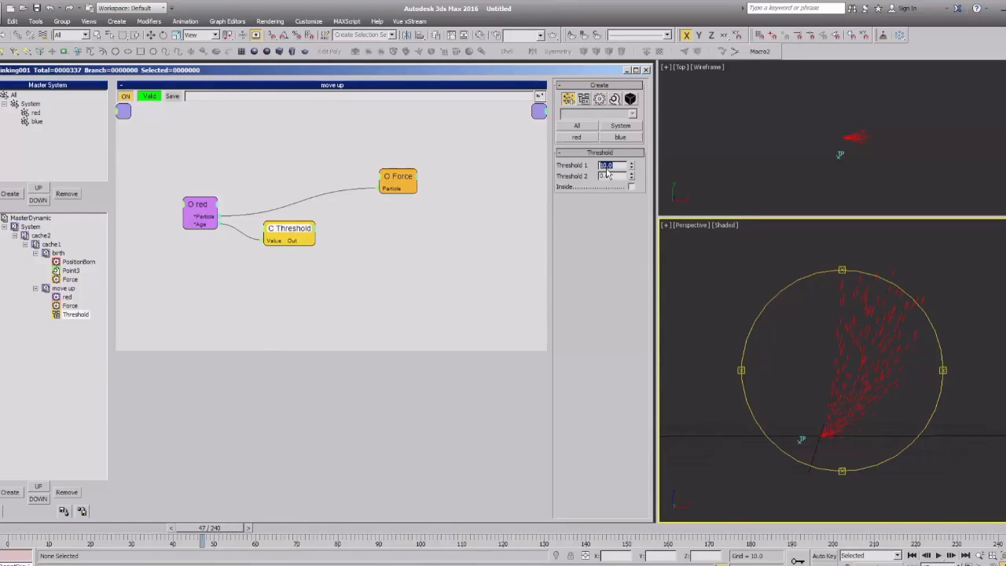
key(Tab)
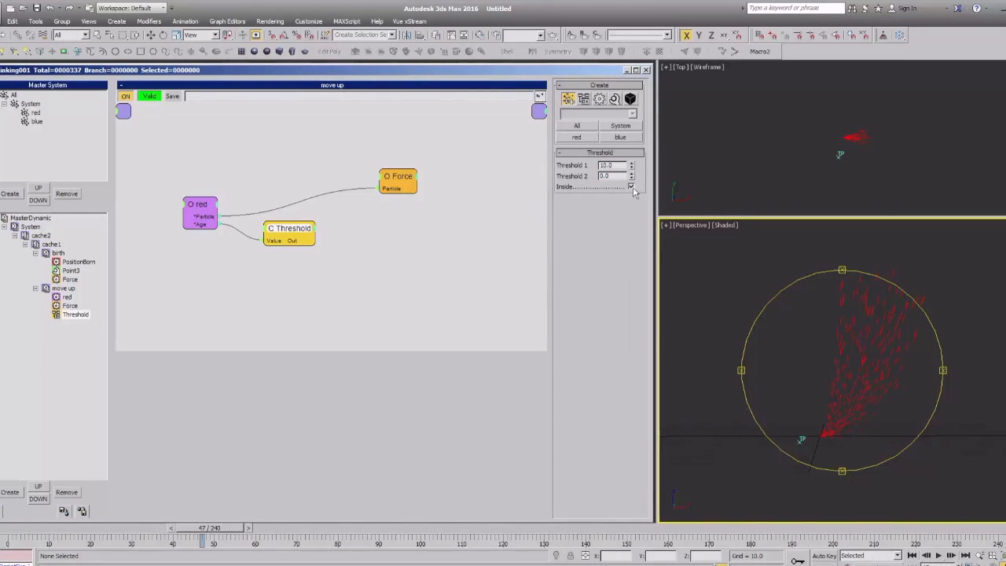
click(631, 187)
Space out the Force and Threshold nodes and expose the Force's ON input.
drag(397, 174, 429, 191)
drag(291, 230, 299, 238)
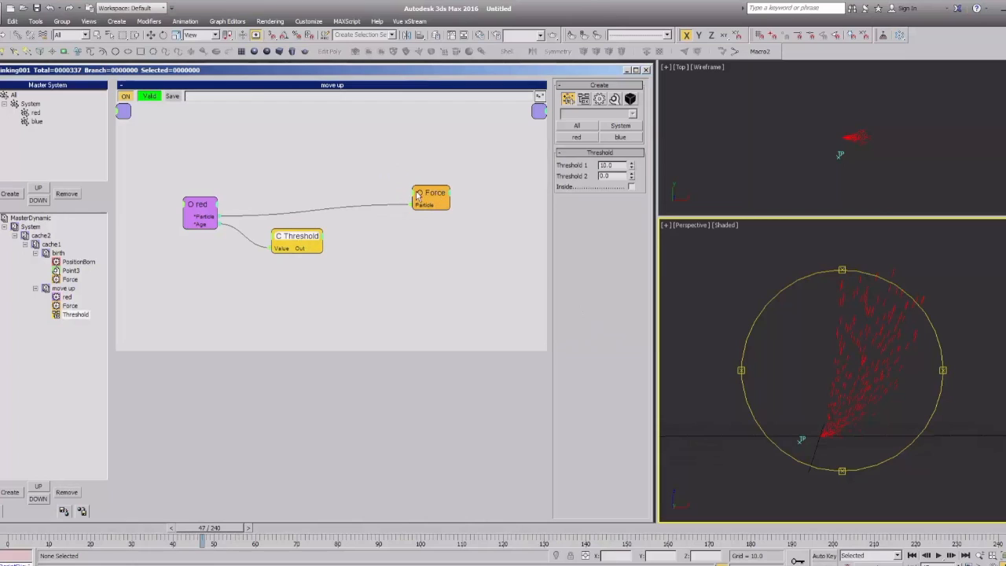
click(418, 195)
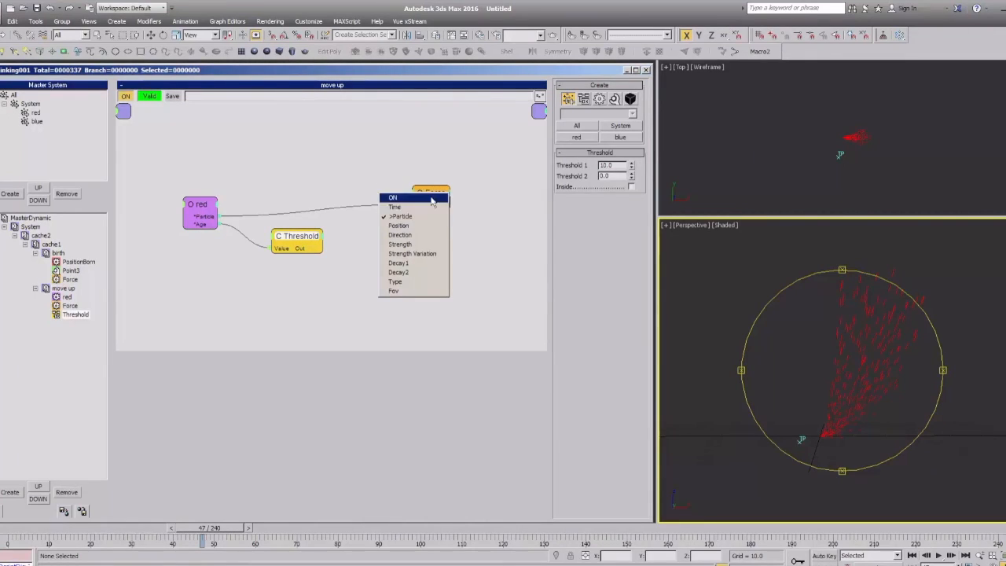
click(409, 191)
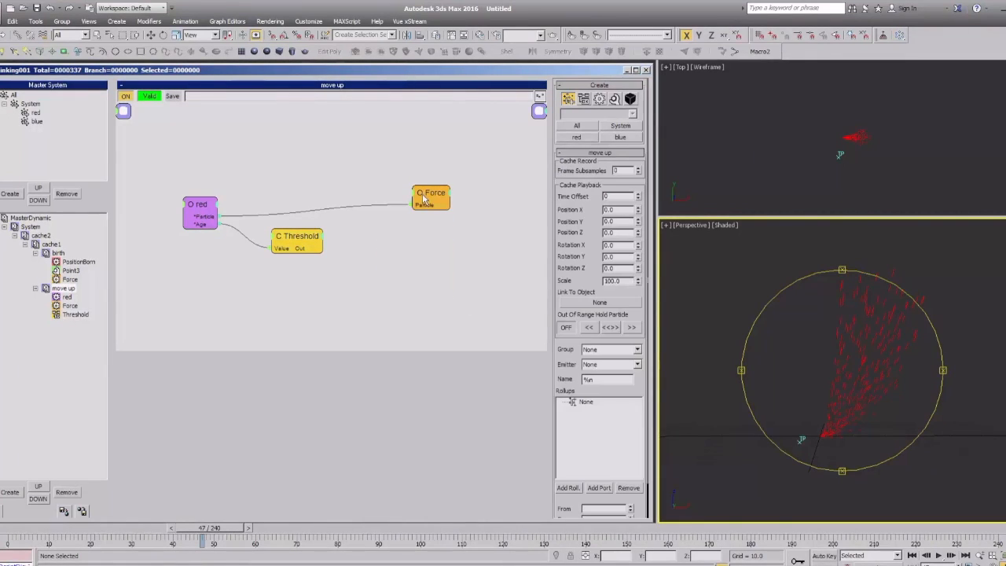
click(423, 199)
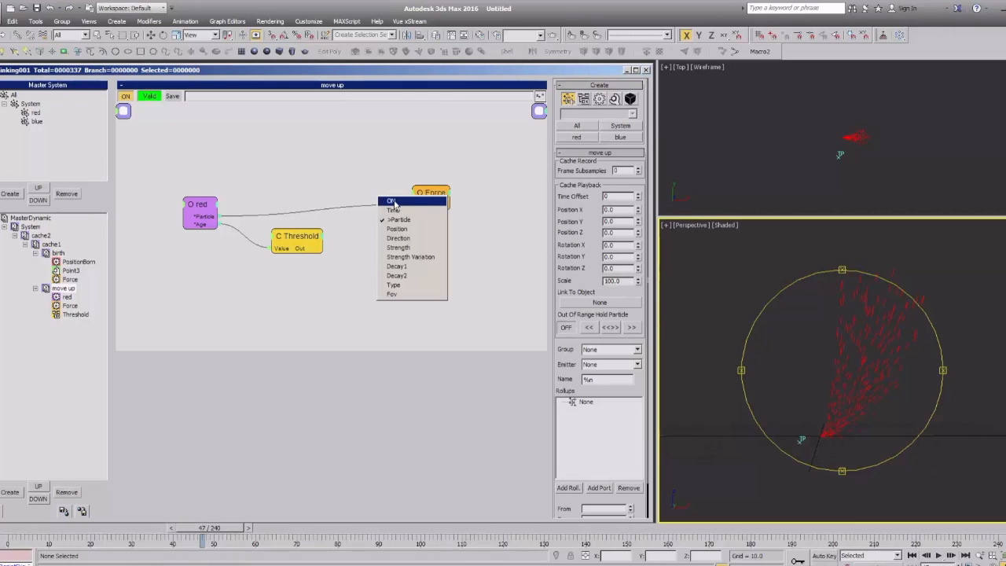
click(393, 202)
Connect the Threshold's Out to the Force's ON input and tidy the red, Threshold and Force nodes.
mouse_move(302, 252)
mouse_down()
mouse_move(425, 206)
mouse_move(290, 248)
mouse_up()
drag(202, 211, 198, 200)
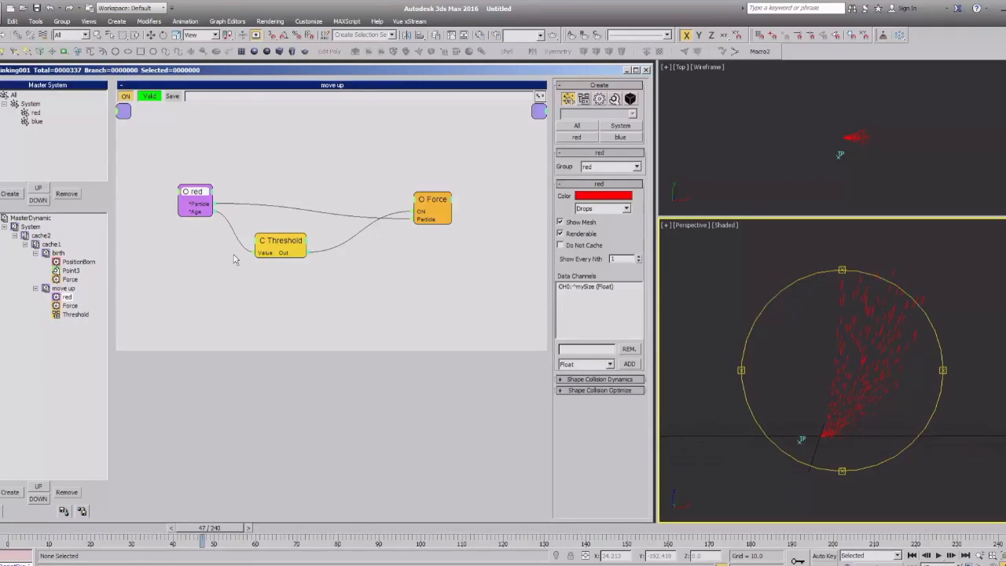
drag(279, 248, 280, 243)
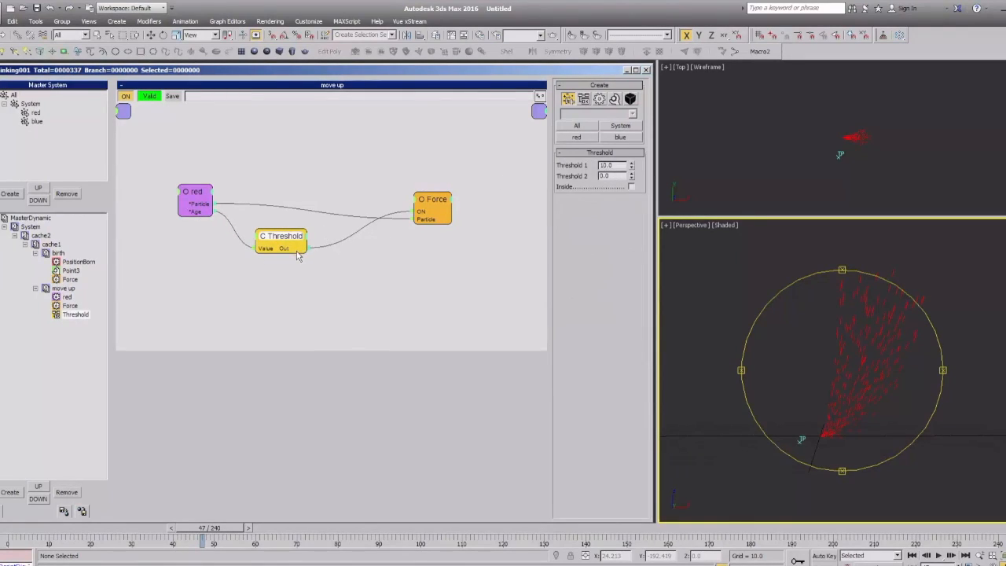
drag(426, 214, 423, 211)
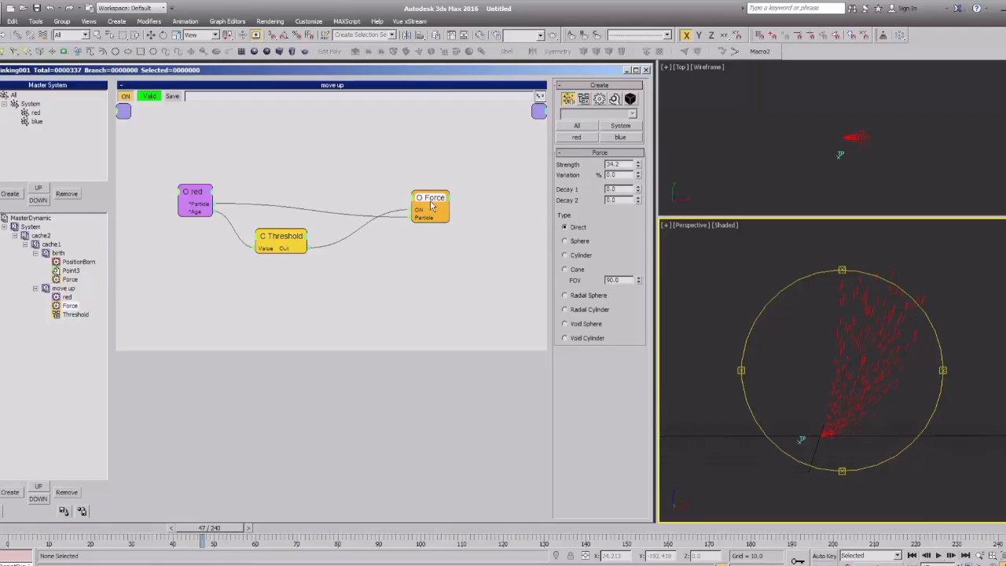
Scrub the timeline up to frame 48 to examine the age-limited force on the particles.
drag(17, 535, 209, 540)
key(ctrl+r)
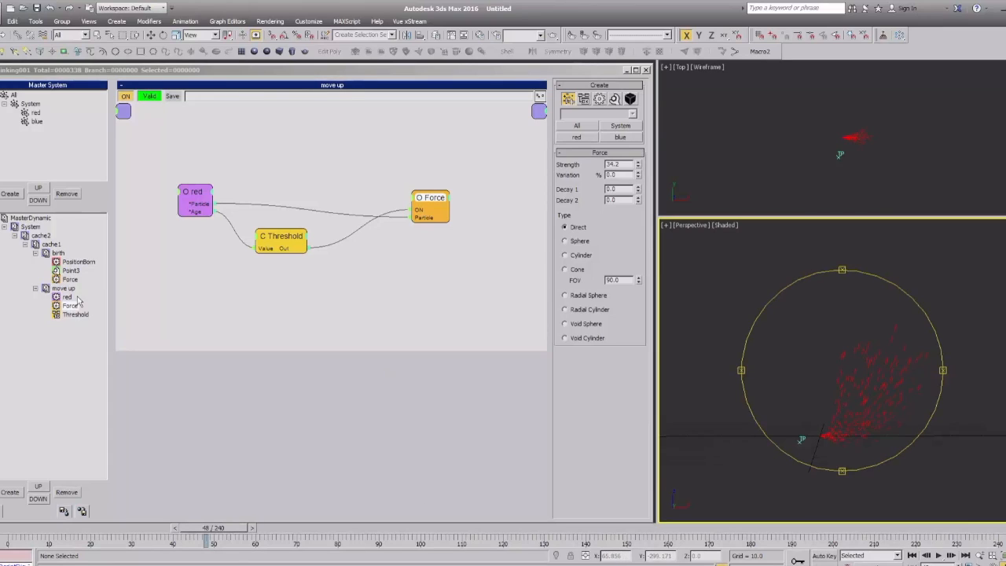
Set the birth PositionBorn's speed variation to 0% and direction variation to 5, scrub the animation, and return to frame 0.
click(62, 265)
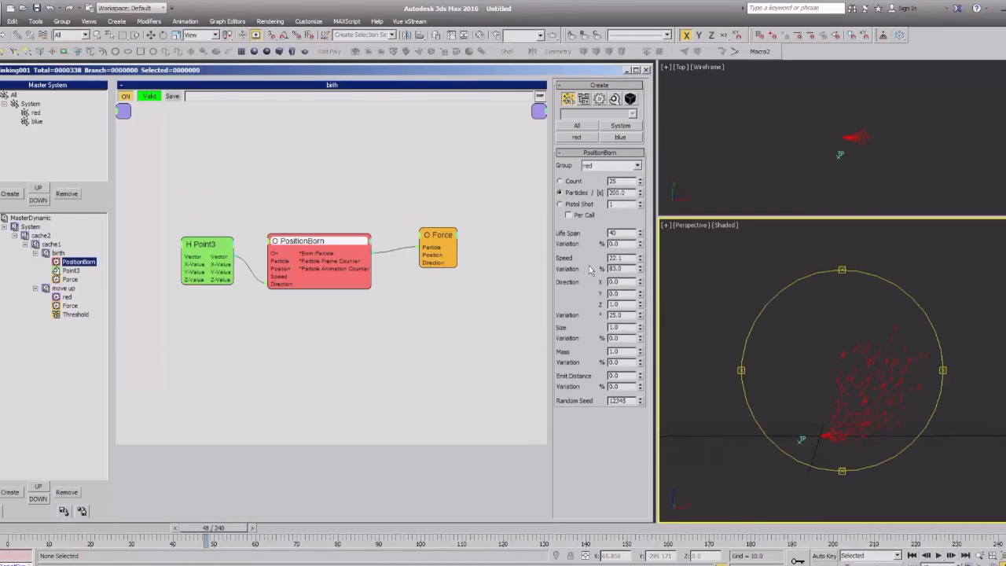
right_click(640, 270)
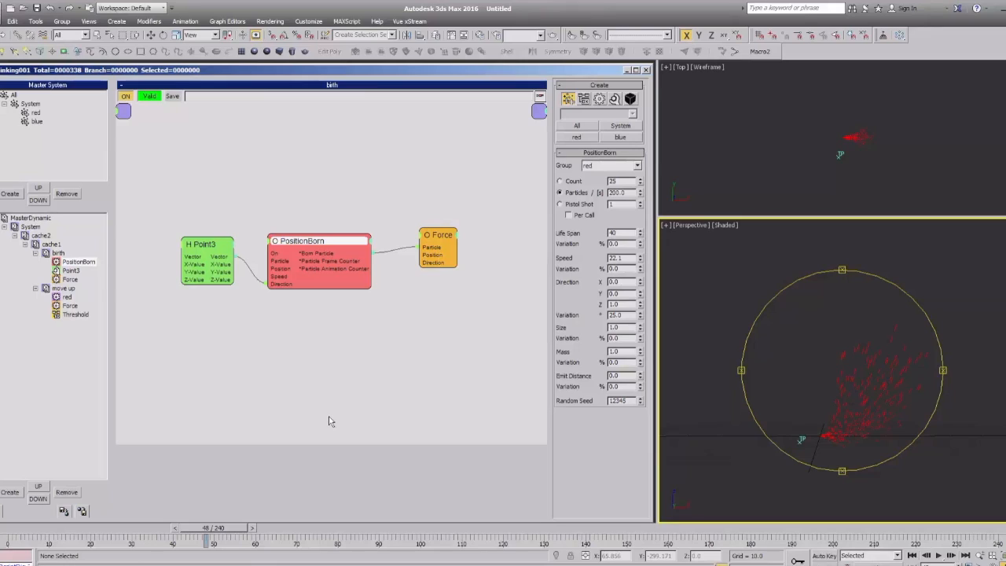
mouse_move(213, 527)
mouse_down()
mouse_move(15, 530)
mouse_move(211, 532)
mouse_up()
drag(641, 319, 638, 325)
drag(34, 539, 493, 533)
mouse_move(6, 526)
mouse_down()
mouse_move(18, 529)
mouse_move(3, 530)
mouse_up()
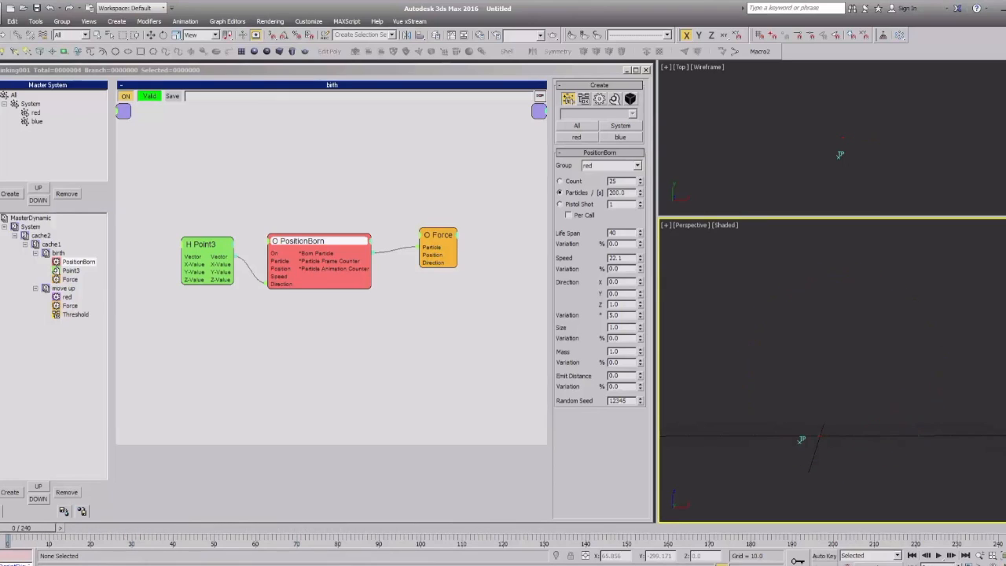
Rearrange the move up set with Threshold above red and Force raised, and expose the Force's Strength input.
click(63, 287)
drag(275, 235, 267, 166)
drag(192, 197, 186, 224)
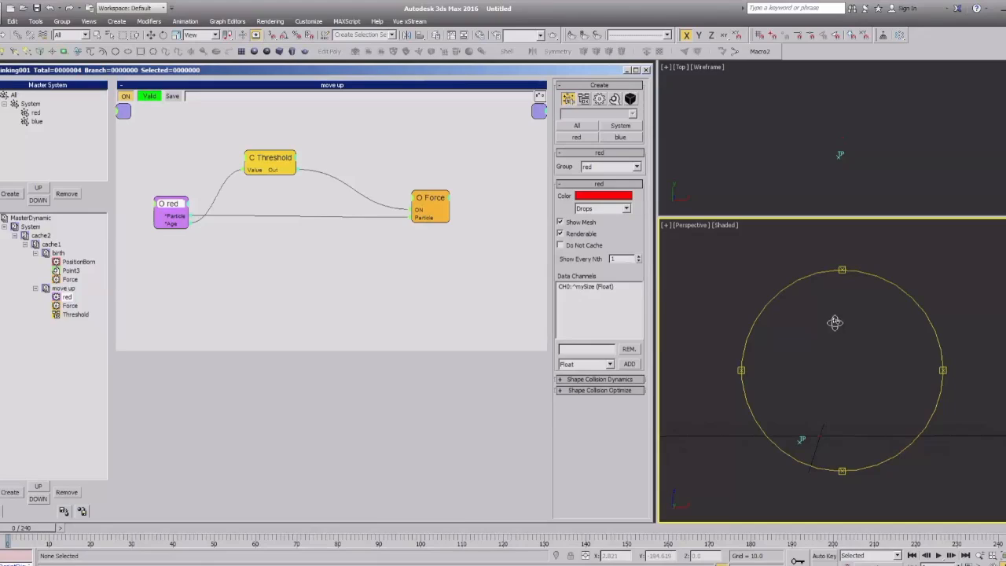
click(431, 204)
drag(431, 202, 425, 177)
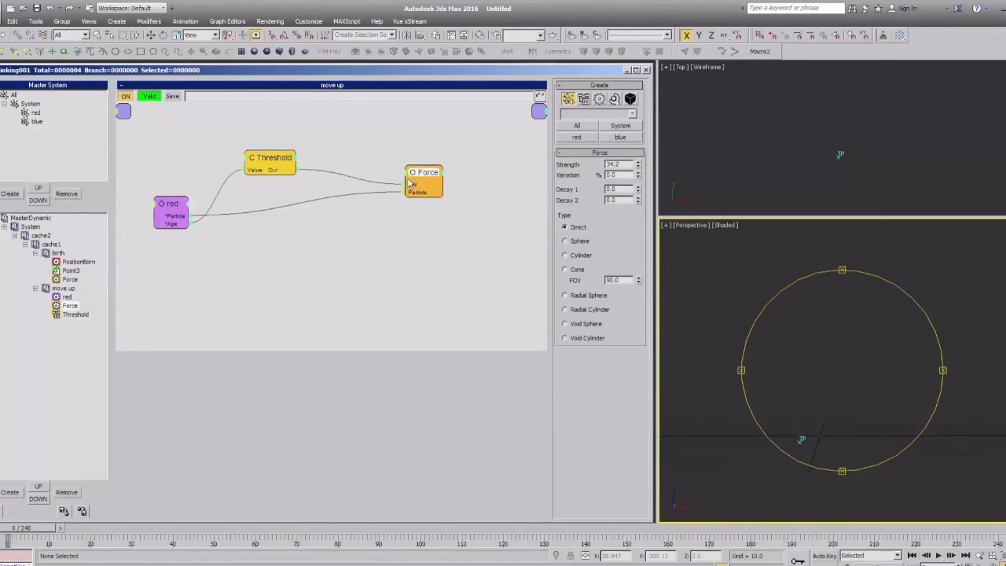
click(407, 174)
click(393, 229)
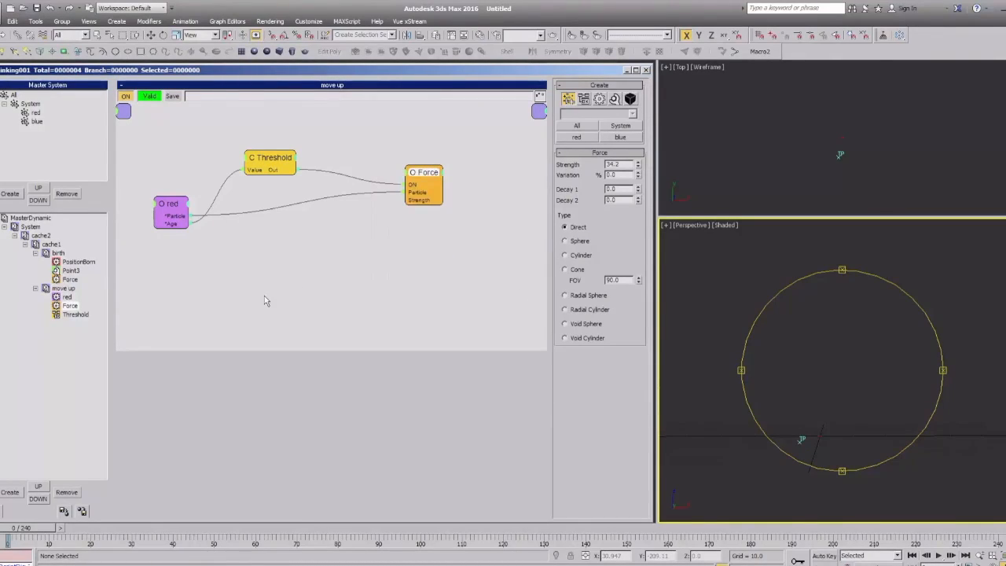
Add a ValueToValue helper to the move up set and connect red's Age output to its Value input.
right_click(203, 227)
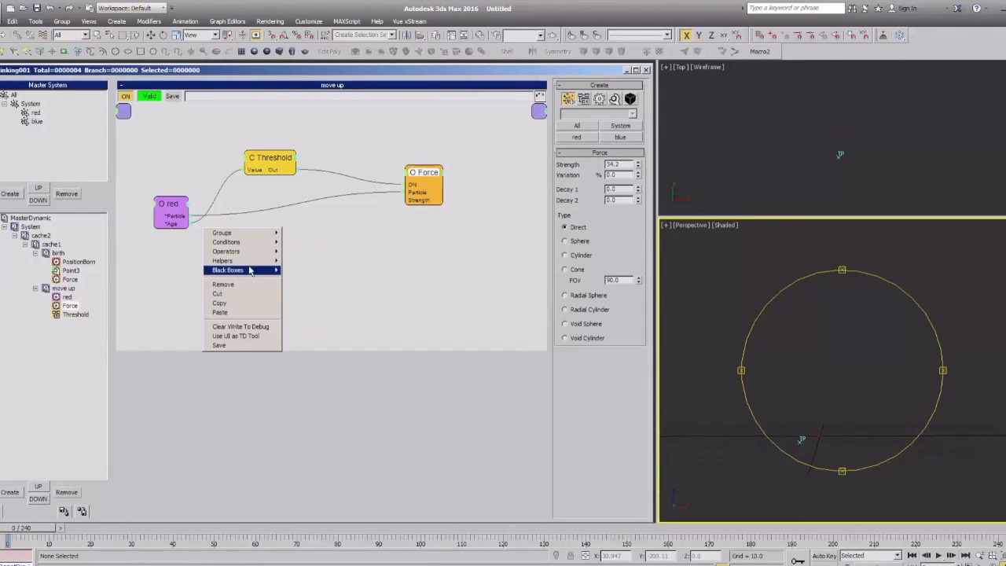
mouse_move(244, 263)
mouse_move(312, 261)
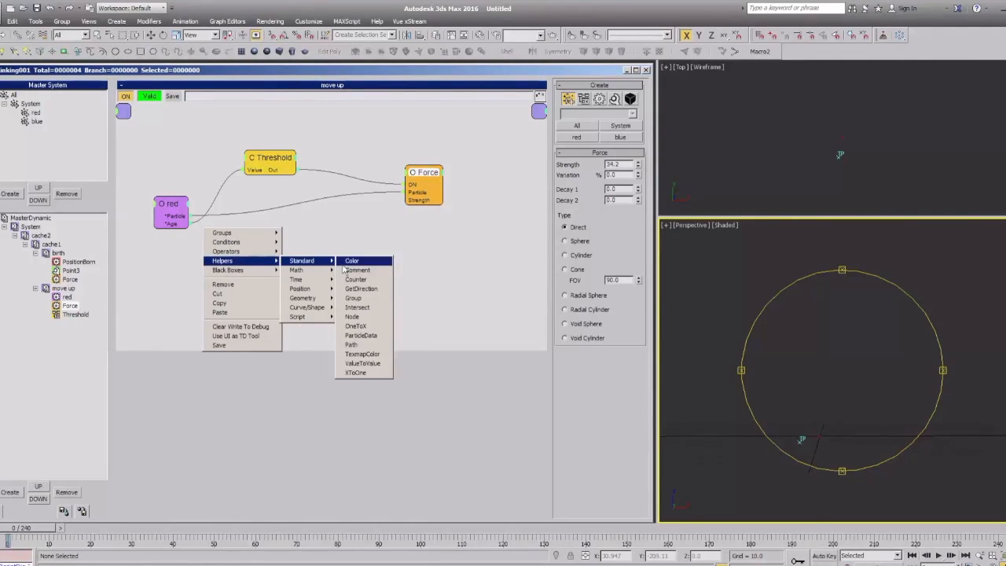
click(370, 364)
drag(173, 228, 250, 249)
click(263, 239)
click(255, 249)
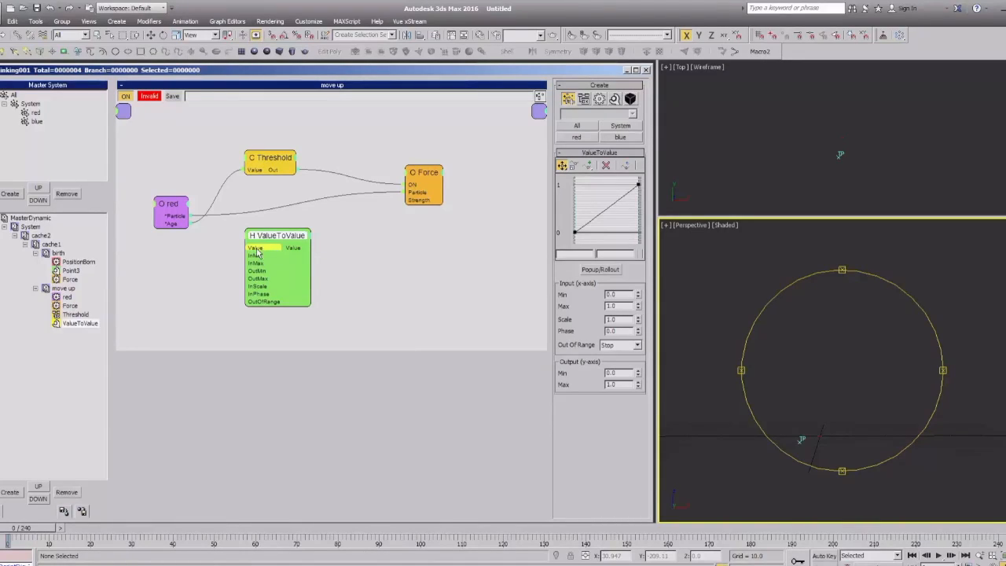
drag(255, 248, 175, 225)
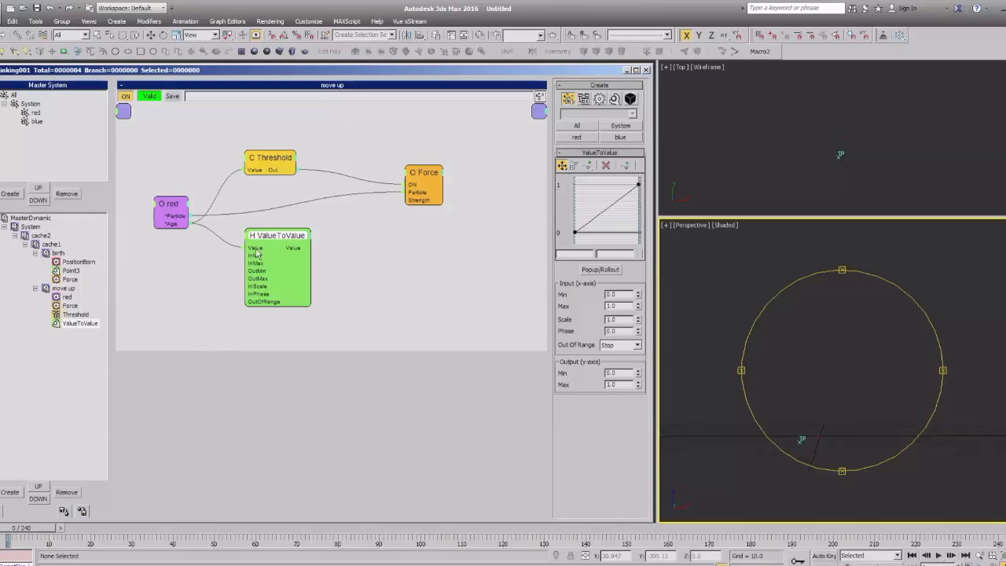
mouse_move(265, 252)
mouse_down()
mouse_move(236, 257)
mouse_move(260, 248)
mouse_up()
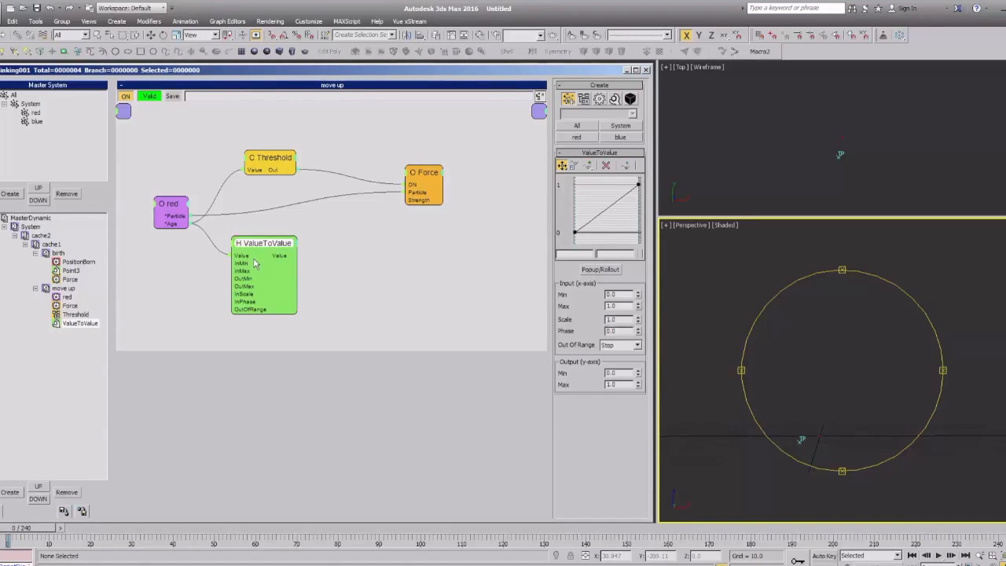
Examine the ValueToValue helper's curve and its Input and Output Min and Max settings.
double_click(612, 295)
key(Tab)
drag(631, 373, 597, 381)
drag(618, 385, 595, 383)
drag(288, 248, 285, 252)
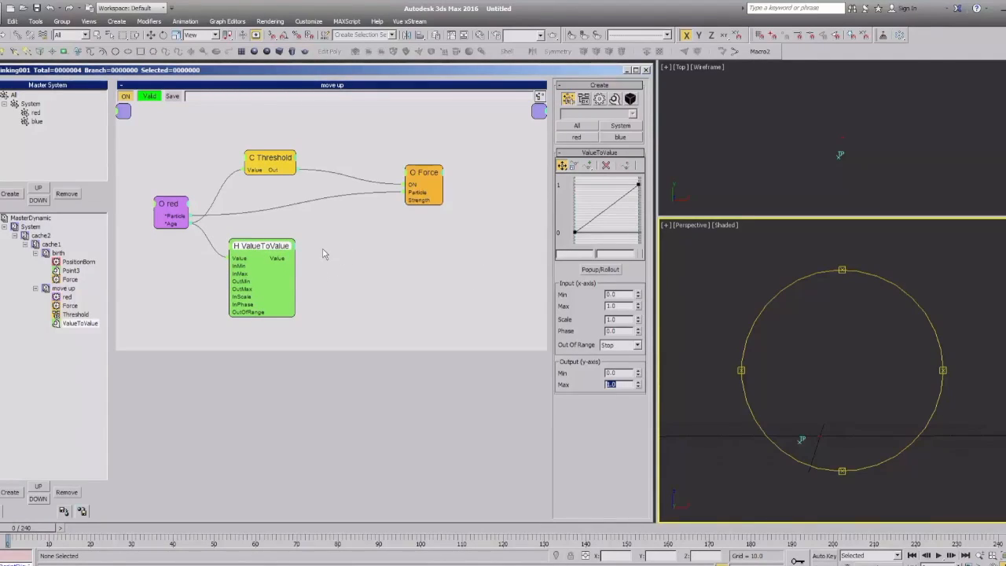
drag(247, 241, 251, 237)
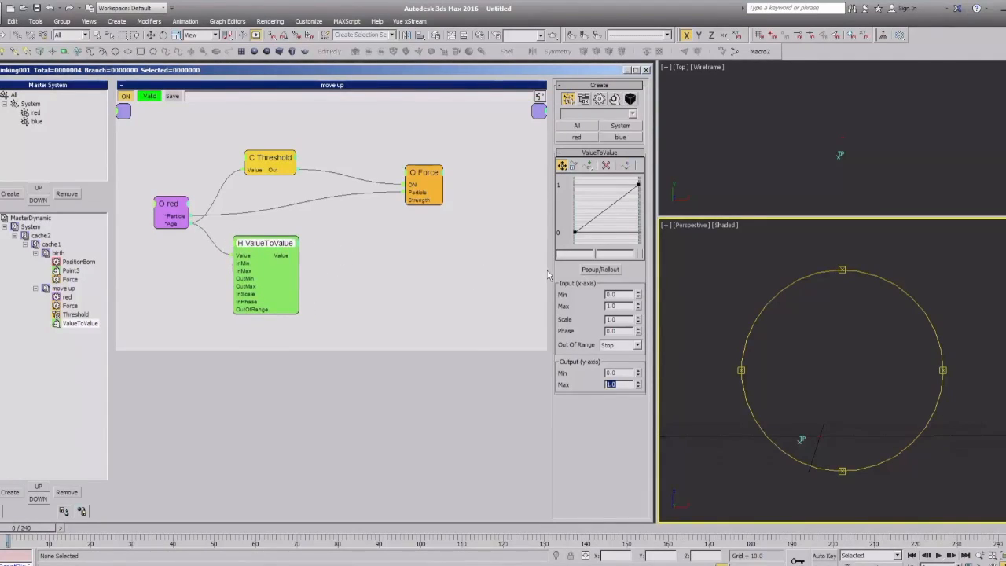
key(Tab)
key(Tab)
click(575, 232)
click(612, 372)
click(625, 374)
drag(267, 243, 255, 242)
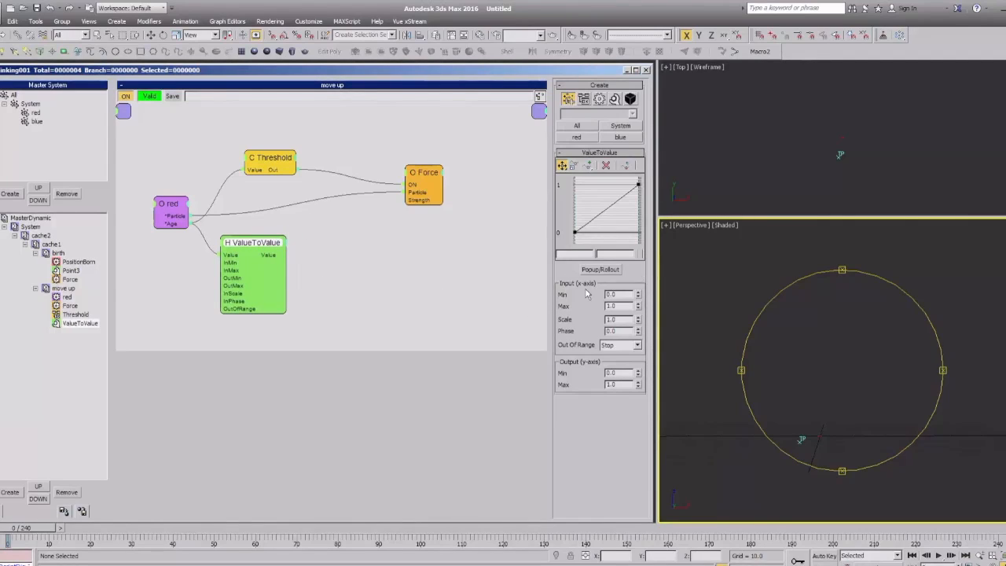
drag(224, 253, 235, 259)
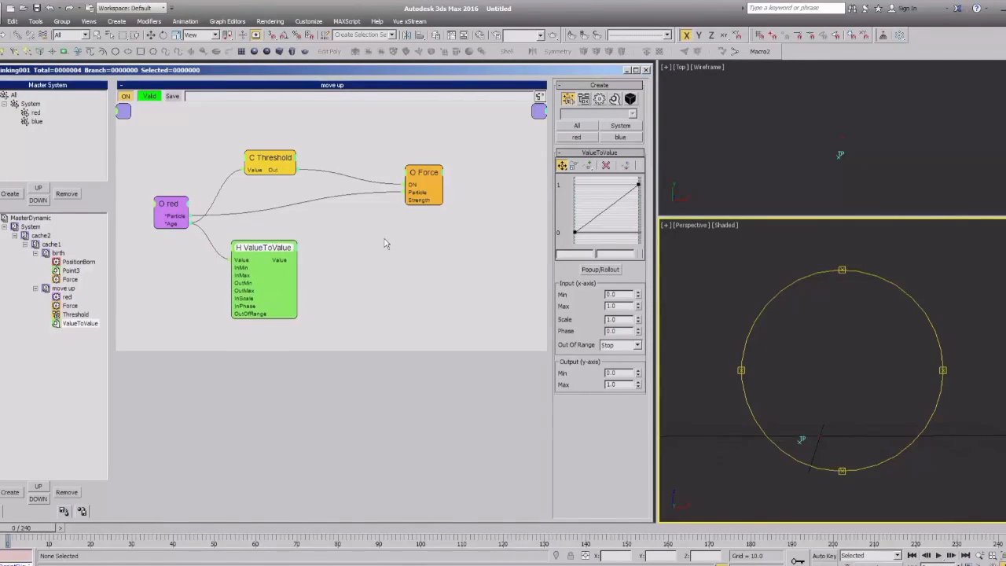
Set the ValueToValue's Input Min to 10 and Max to 50, and its Output Max to 100.
text(10)
key(Tab)
text(50)
key(Return)
click(628, 373)
key(Tab)
text(100)
key(Return)
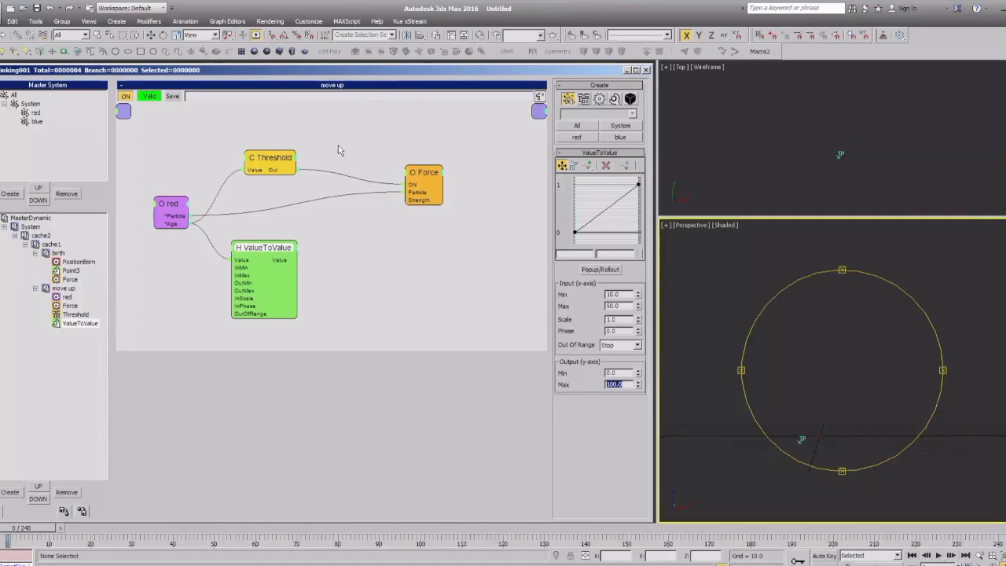
Connect the ValueToValue's Value output to the Force's Strength and hide the helper's unused ports.
drag(443, 185, 453, 204)
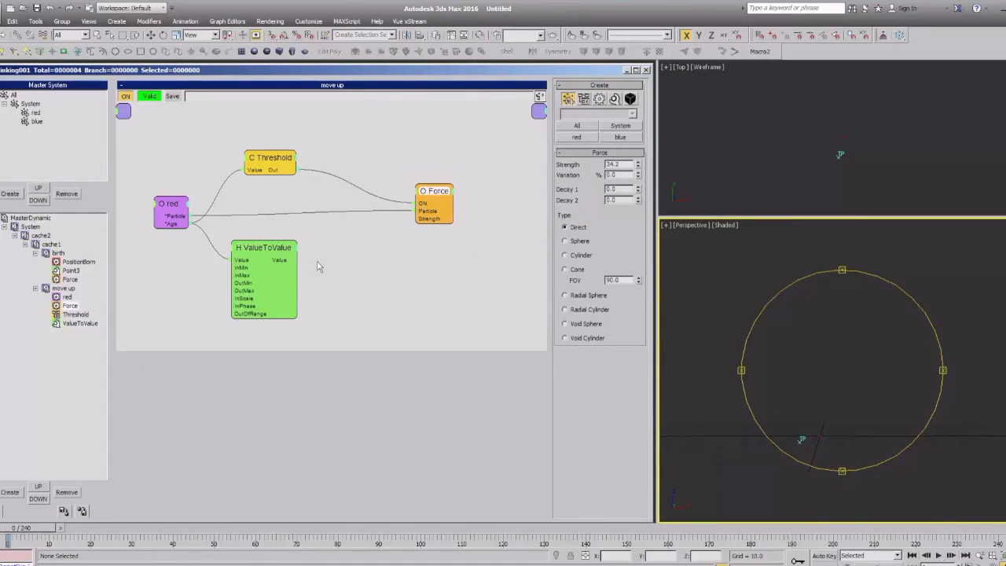
drag(273, 252, 425, 222)
drag(444, 193, 440, 201)
drag(261, 164, 260, 182)
double_click(265, 258)
drag(264, 258, 254, 257)
Disconnect the Threshold from the Force's ON input, tidy the nodes and disable the Threshold.
mouse_move(437, 203)
mouse_down()
mouse_move(432, 214)
mouse_move(445, 209)
mouse_up()
drag(272, 183, 253, 153)
click(425, 218)
drag(266, 253, 239, 245)
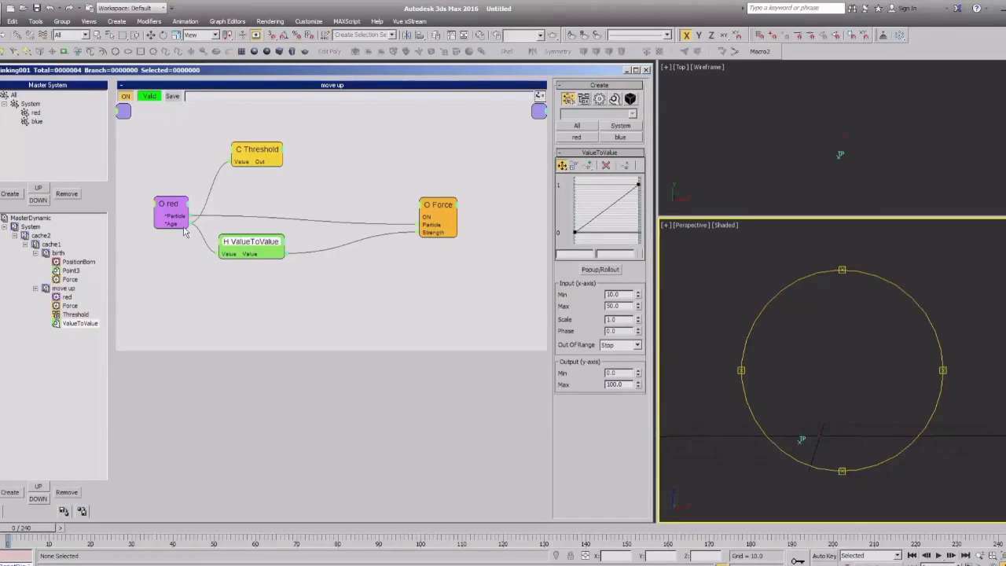
drag(259, 162, 241, 173)
right_click(237, 175)
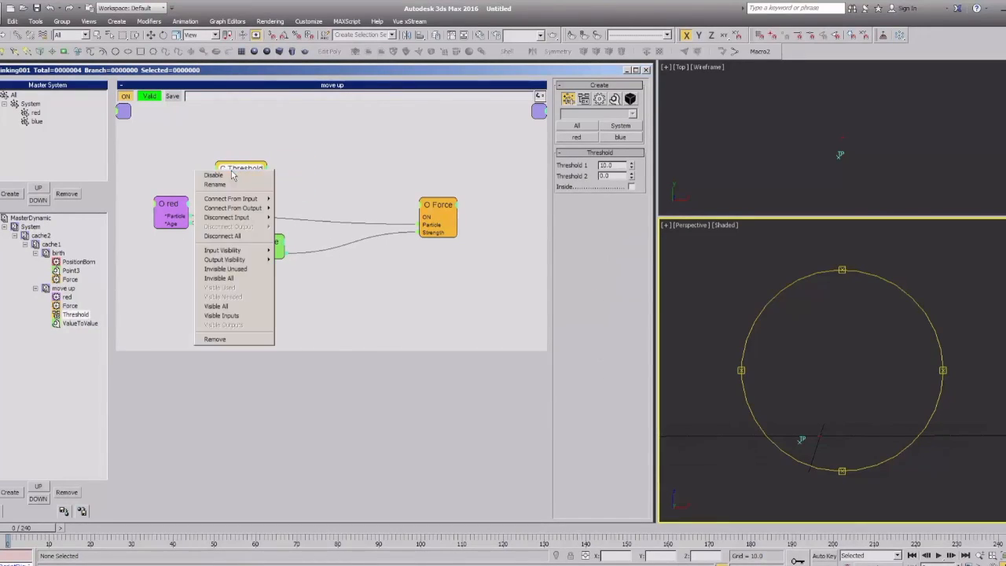
click(224, 175)
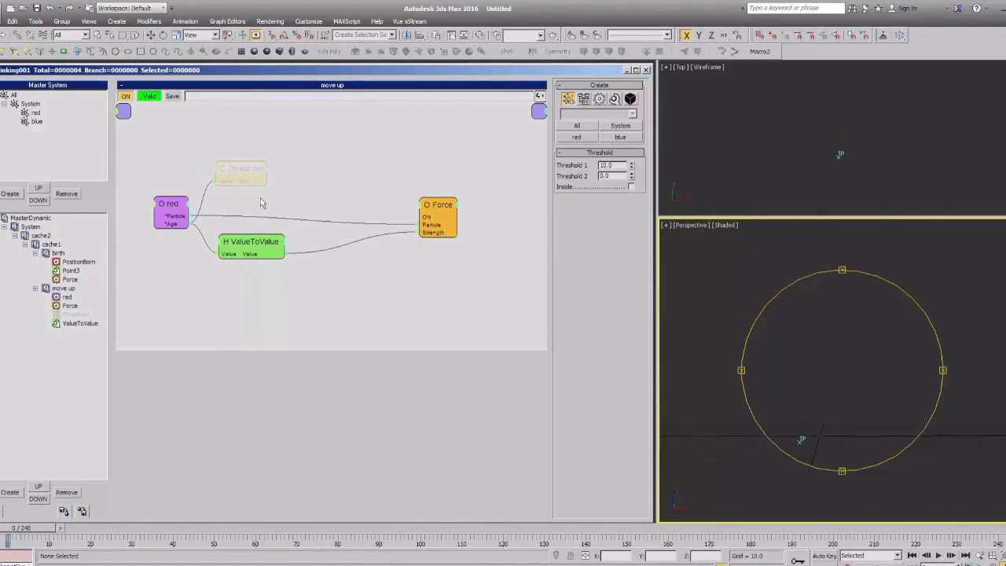
Re-enable the Threshold and reconnect its Out to the Force's ON input.
right_click(244, 171)
click(245, 176)
drag(264, 190, 422, 217)
drag(239, 177, 256, 178)
mouse_move(443, 206)
mouse_down()
mouse_move(425, 206)
mouse_move(434, 206)
mouse_up()
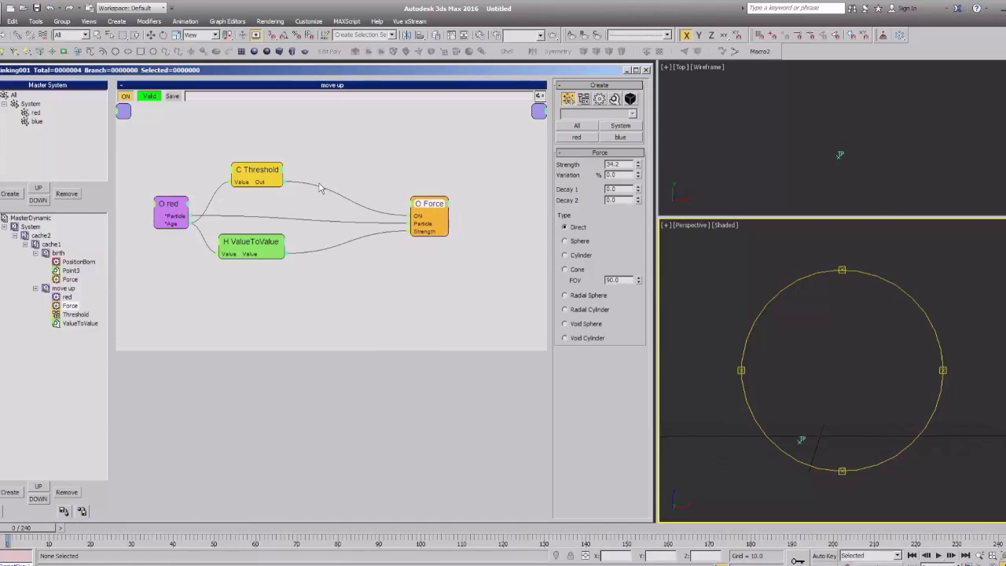
Disable the Threshold while it stays linked to the Force and scrub the animation to frame 76.
right_click(259, 173)
click(251, 180)
drag(252, 181, 245, 178)
drag(37, 537, 326, 510)
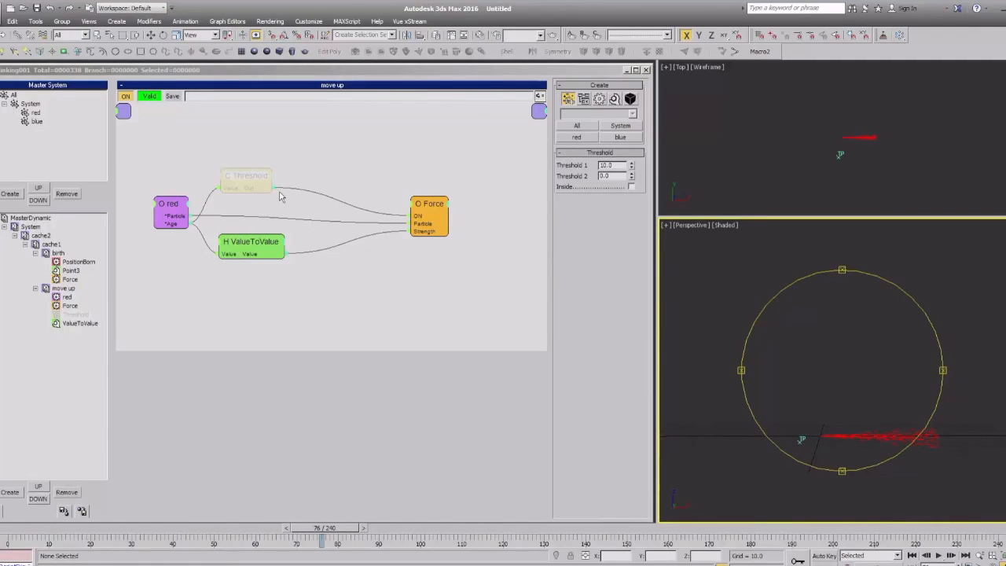
Remove the disabled Threshold's link to the Force's ON input and scrub from the start to frame 109.
drag(239, 181, 236, 183)
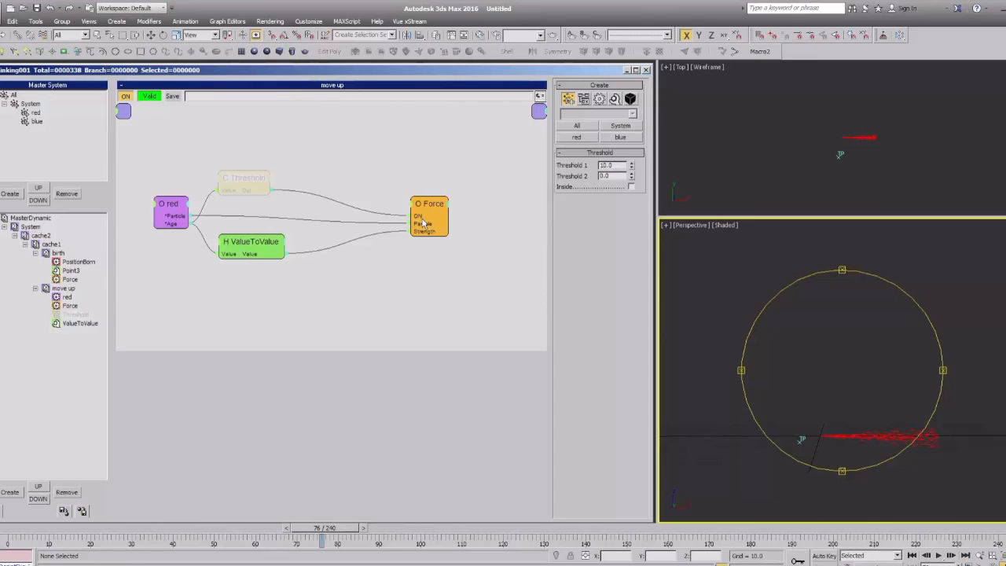
drag(434, 209, 430, 206)
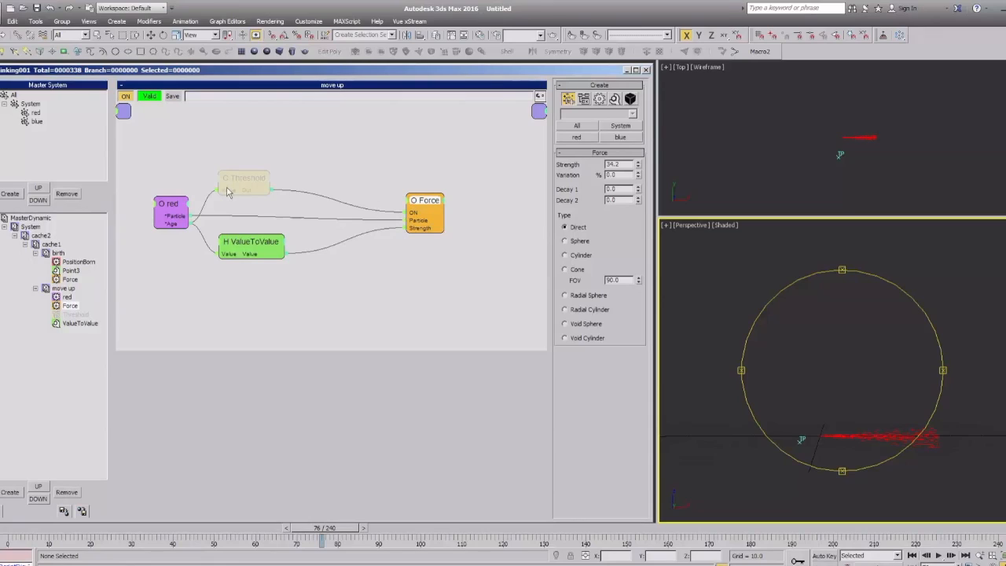
click(412, 215)
mouse_move(422, 202)
mouse_down()
mouse_move(414, 203)
mouse_move(425, 206)
mouse_up()
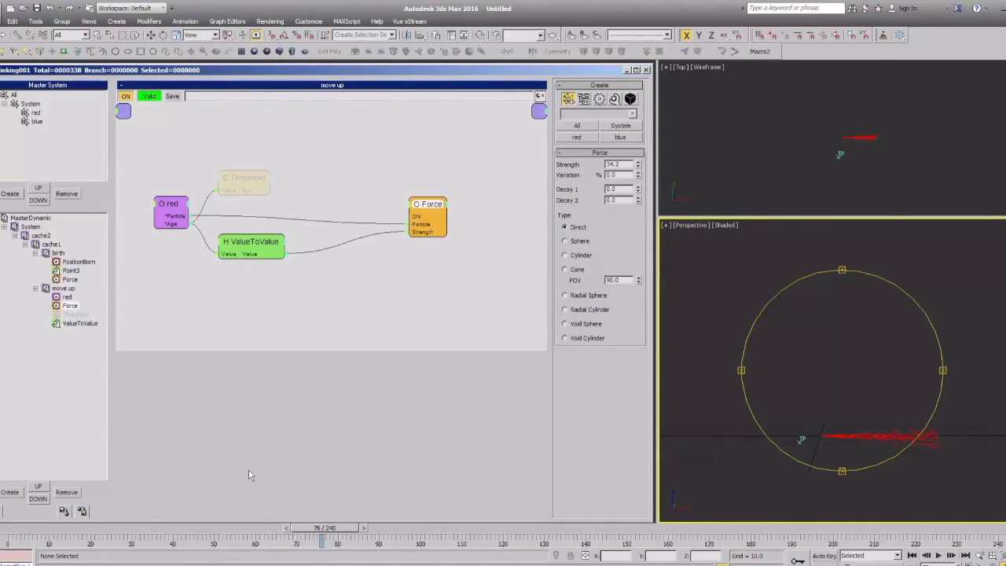
click(4, 537)
drag(4, 538, 460, 546)
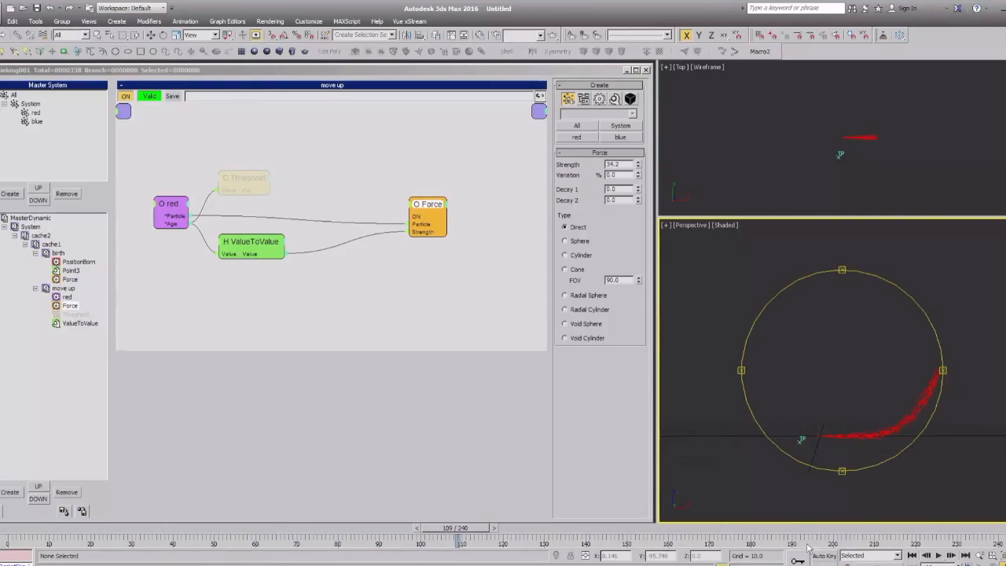
Set the birth PositionBorn's Life Span to 240 and scrub the animation to frame 72 to examine the rising particles.
click(76, 262)
double_click(620, 234)
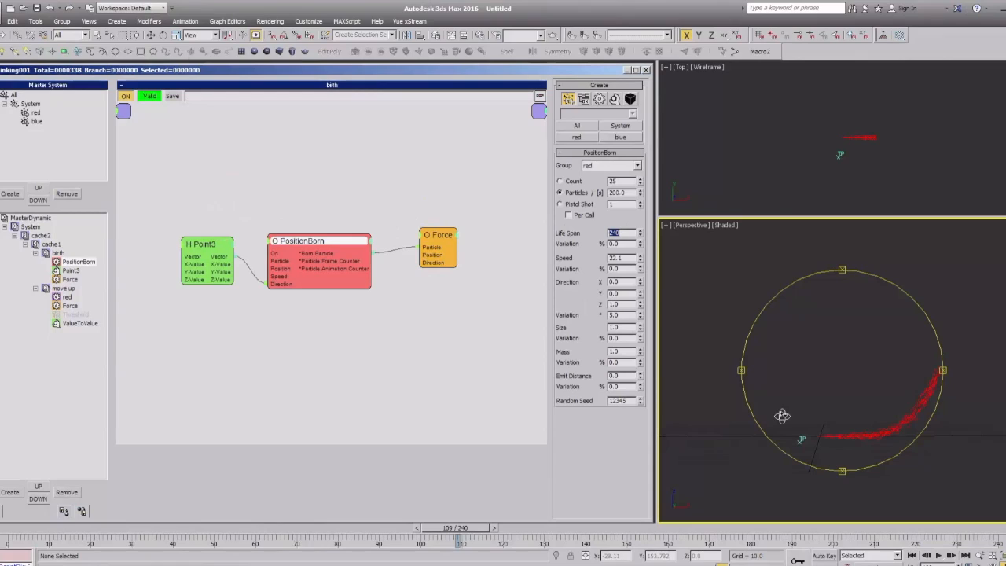
right_click(835, 372)
ctrl+alt+middle_drag(817, 440, 779, 494)
middle_drag(849, 364, 793, 454)
mouse_move(802, 437)
alt+middle_down()
mouse_move(808, 432)
mouse_move(807, 441)
alt+middle_up()
ctrl+alt+middle_drag(806, 448, 795, 478)
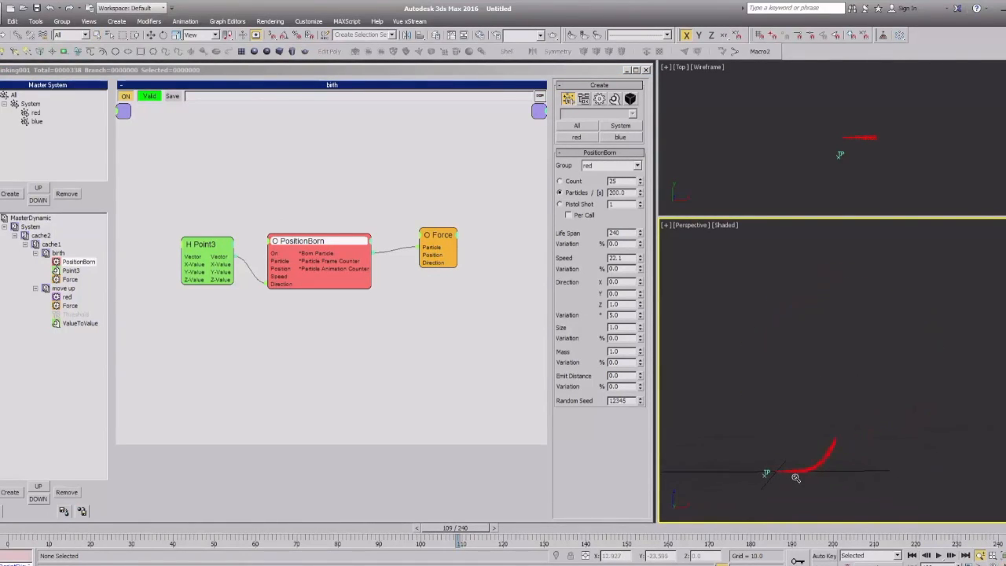
drag(10, 528, 372, 534)
ctrl+alt+middle_drag(793, 445, 741, 476)
drag(13, 533, 336, 555)
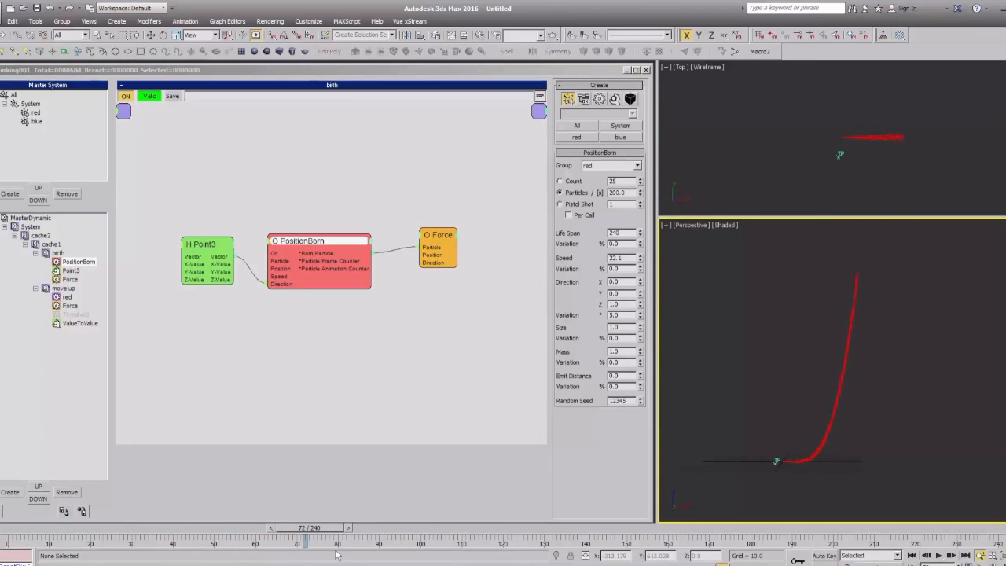
Add a ViewportColor operator to the move up set and connect red's Particle output to its Particle input.
click(369, 372)
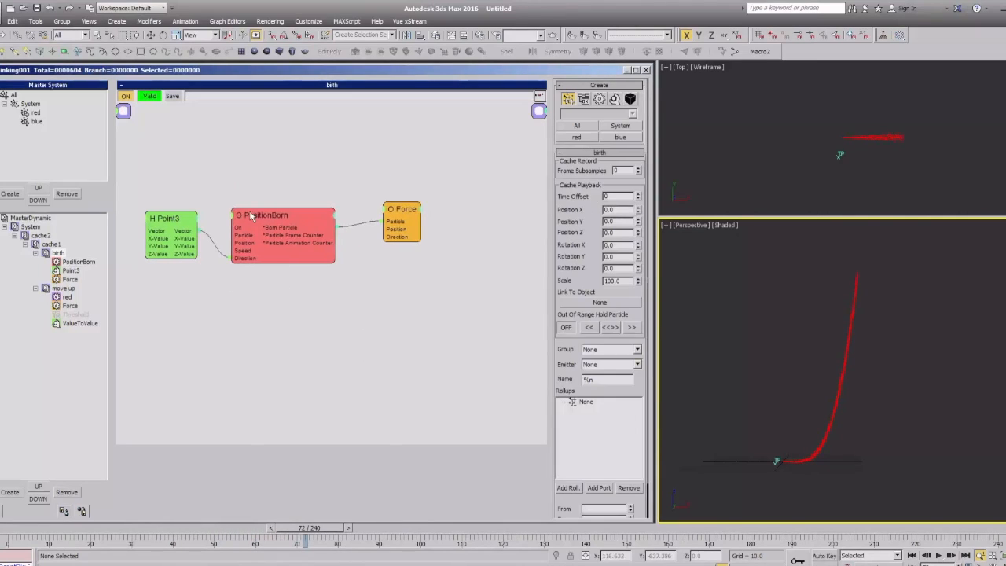
click(49, 289)
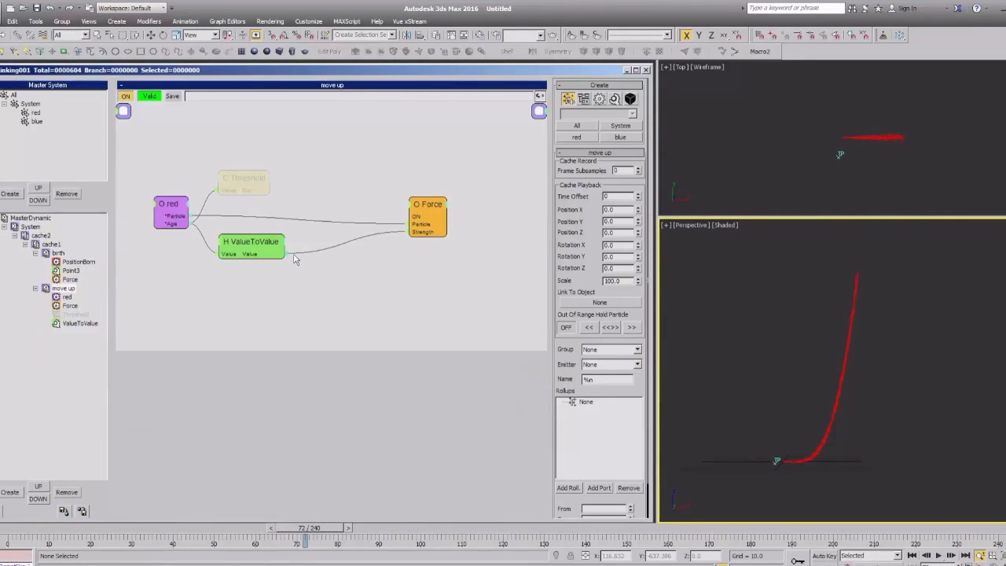
drag(271, 244, 261, 258)
click(370, 270)
right_click(360, 271)
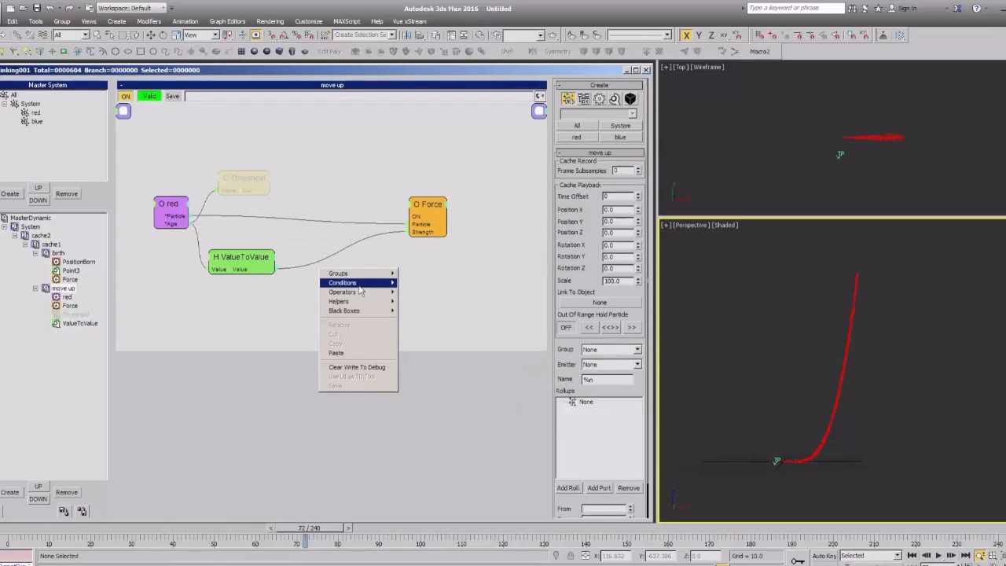
mouse_move(360, 291)
mouse_move(425, 293)
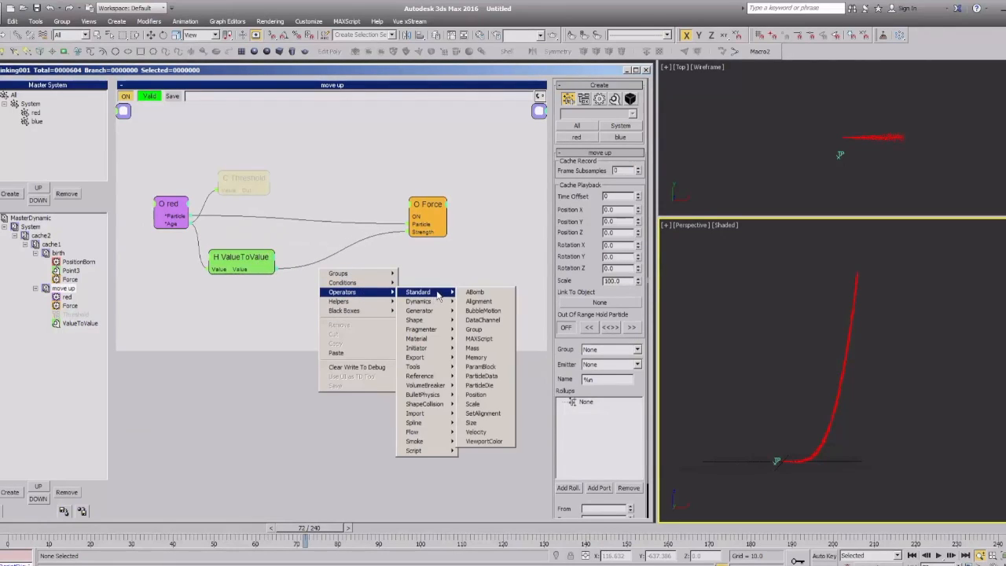
click(491, 442)
drag(390, 300, 277, 284)
drag(399, 268, 189, 217)
drag(427, 268, 432, 268)
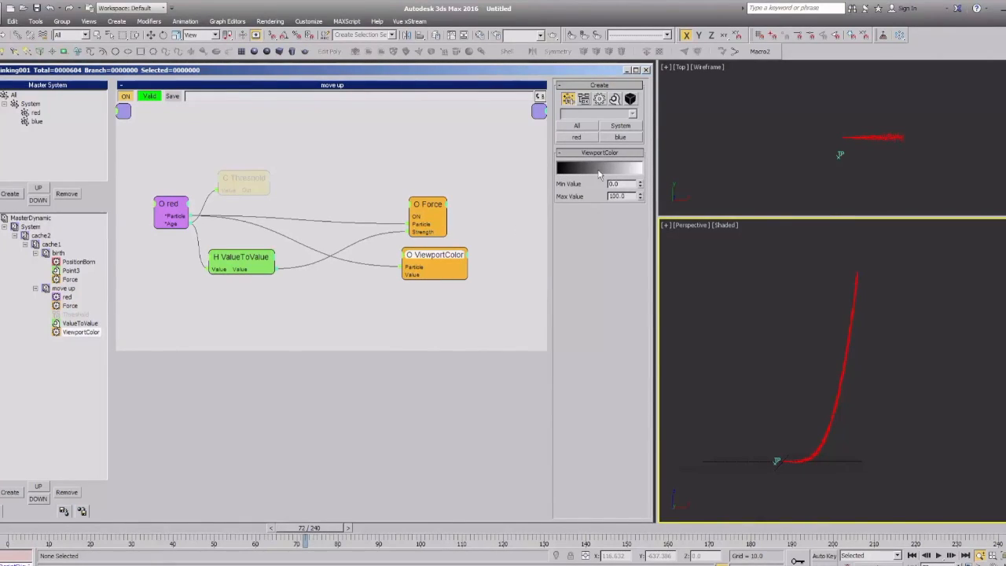
Set the ViewportColor gradient to run from green at the start to red at the end.
click(600, 170)
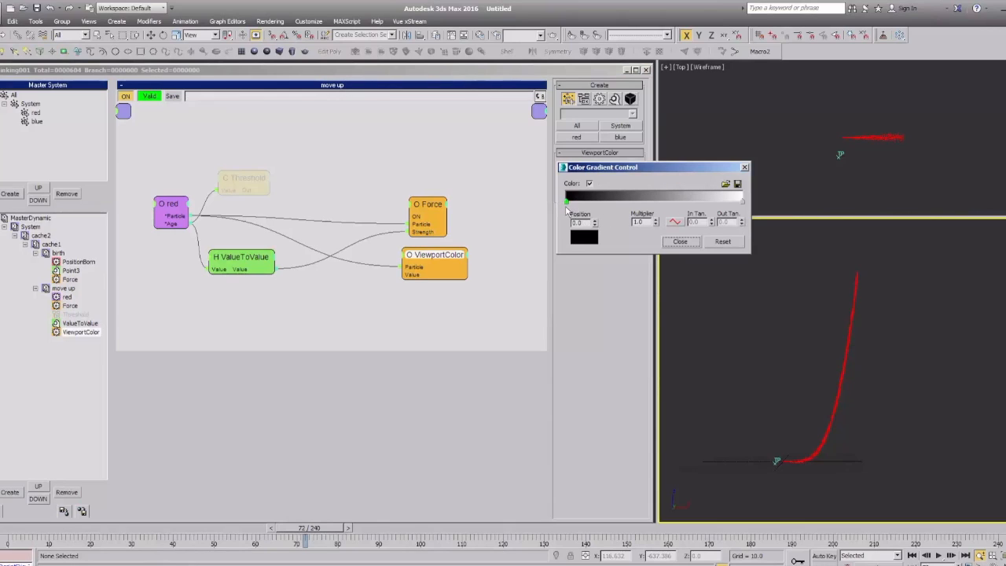
double_click(566, 203)
mouse_move(559, 268)
mouse_down()
mouse_move(541, 264)
mouse_move(680, 201)
mouse_up()
click(783, 323)
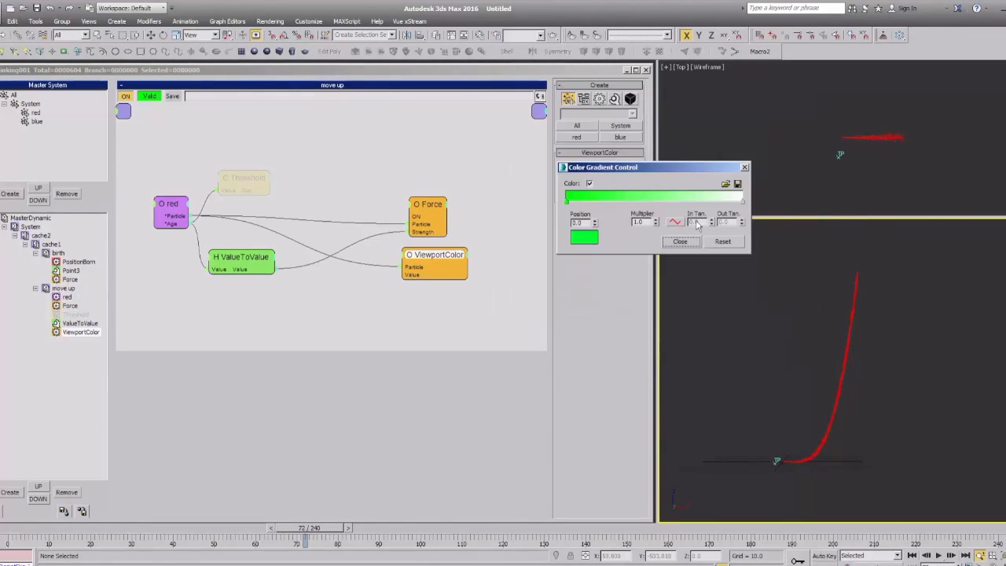
click(733, 203)
click(591, 244)
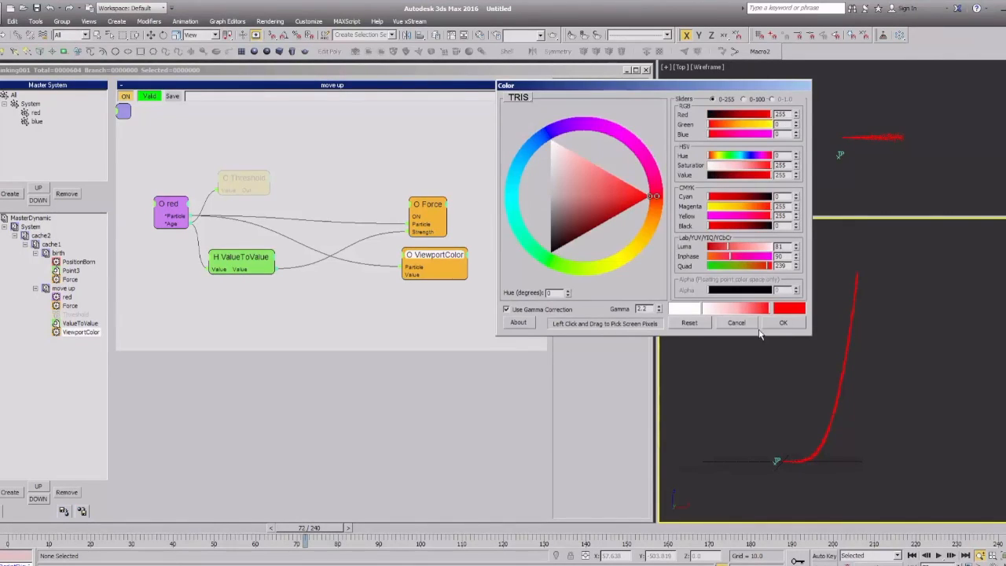
mouse_move(627, 226)
mouse_down()
mouse_move(638, 227)
mouse_move(627, 244)
mouse_up()
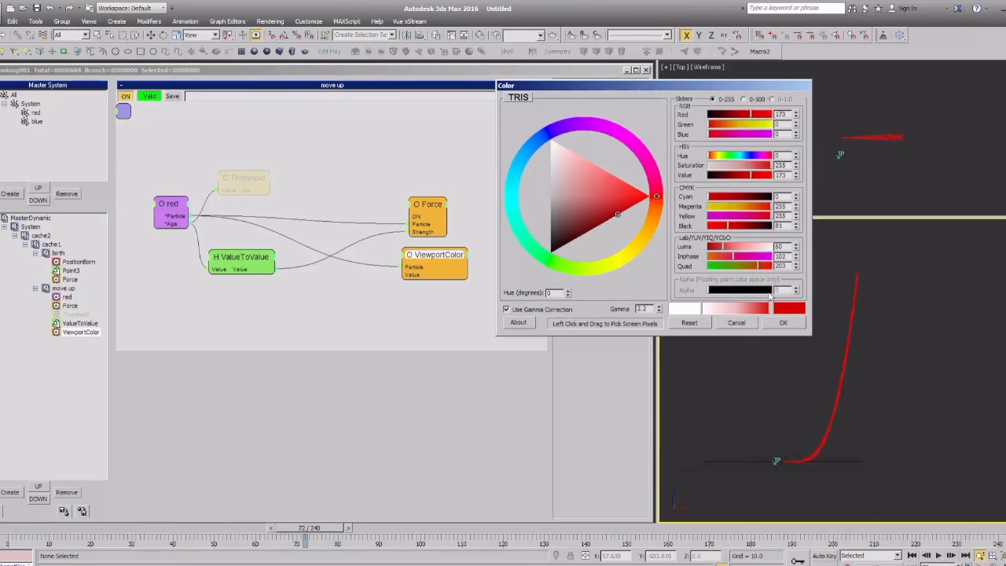
click(786, 322)
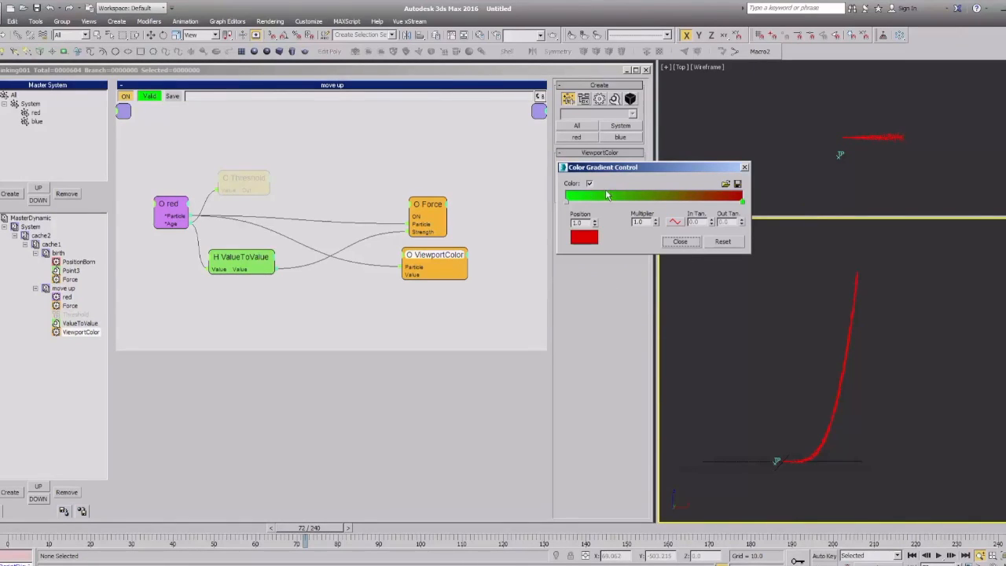
click(681, 242)
Rearrange the Force, ViewportColor and ValueToValue nodes to space out the move up set.
drag(431, 208, 444, 178)
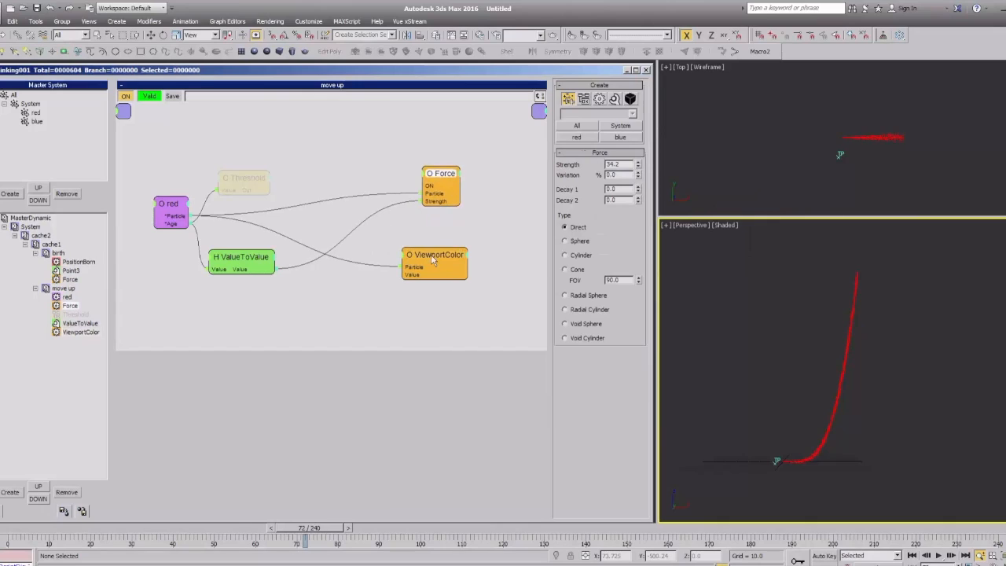
drag(431, 262, 452, 236)
mouse_move(241, 275)
mouse_down()
mouse_move(230, 288)
mouse_move(245, 277)
mouse_move(234, 268)
mouse_up()
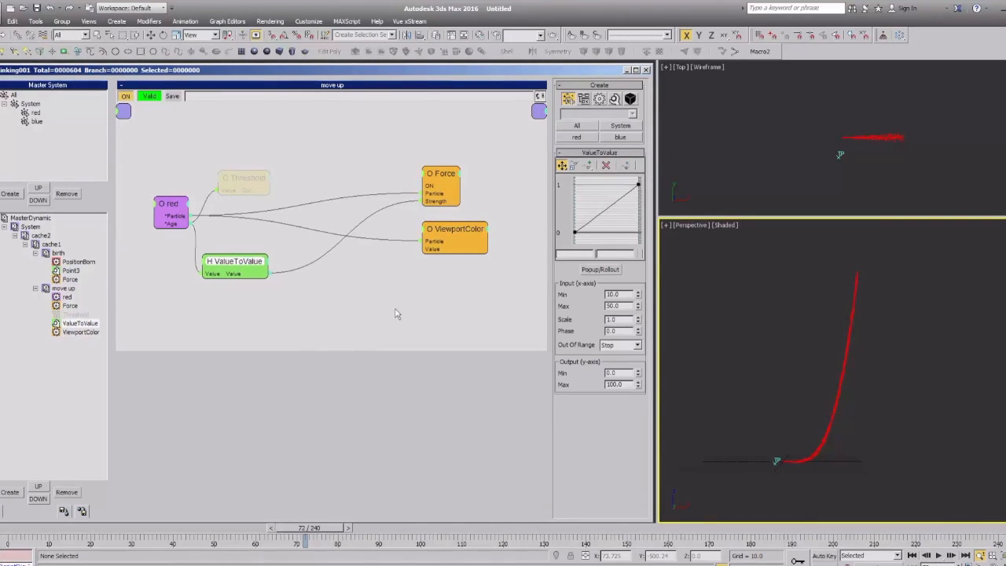
Check the ViewportColor and ValueToValue ranges and connect ValueToValue's Value output to ViewportColor's Value input.
drag(461, 234, 454, 237)
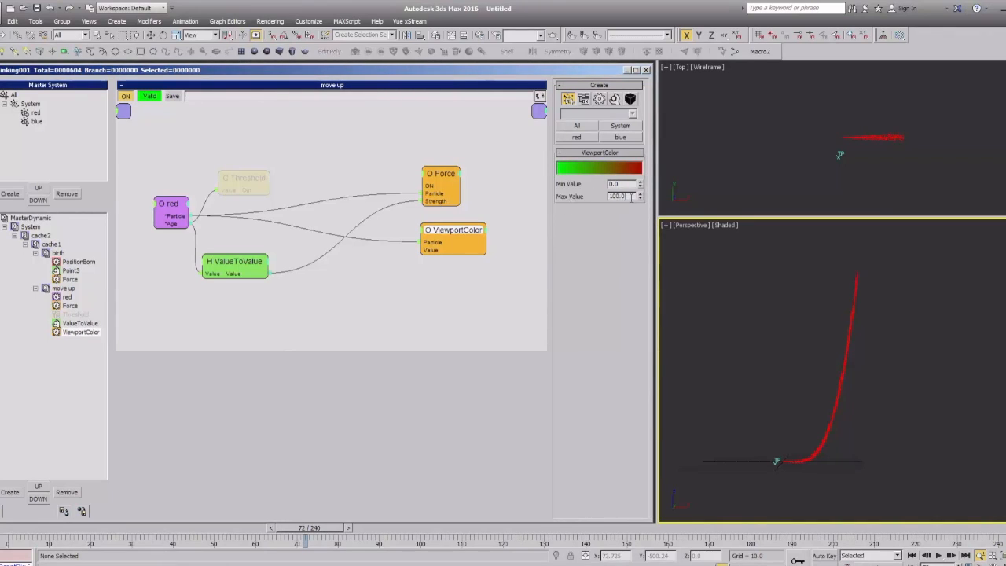
click(264, 266)
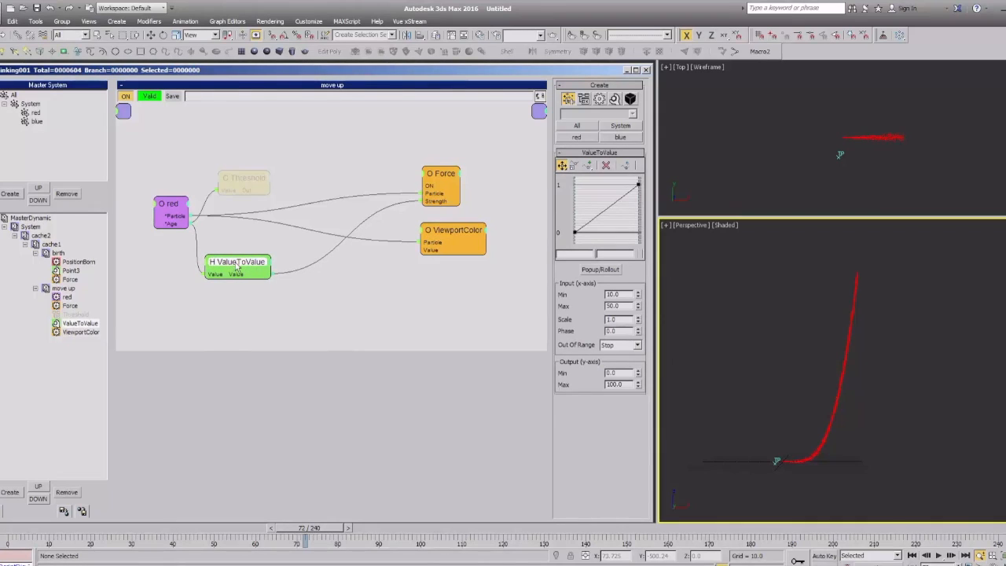
drag(236, 268, 239, 268)
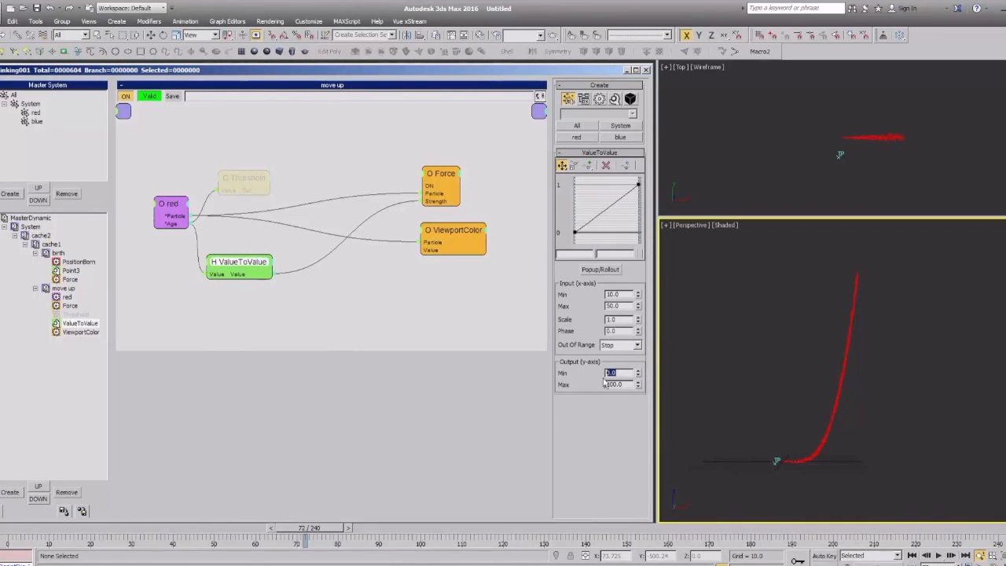
drag(453, 235, 450, 235)
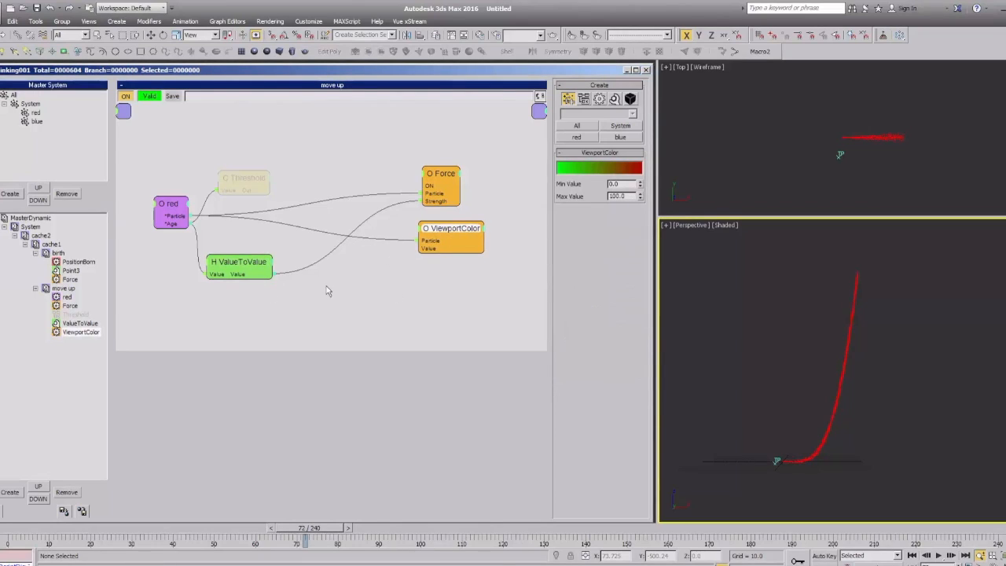
drag(414, 240, 418, 241)
drag(248, 267, 447, 232)
Scrub the animation from frame 0 to about frame 178 to examine the colouring along the particle stream.
click(16, 529)
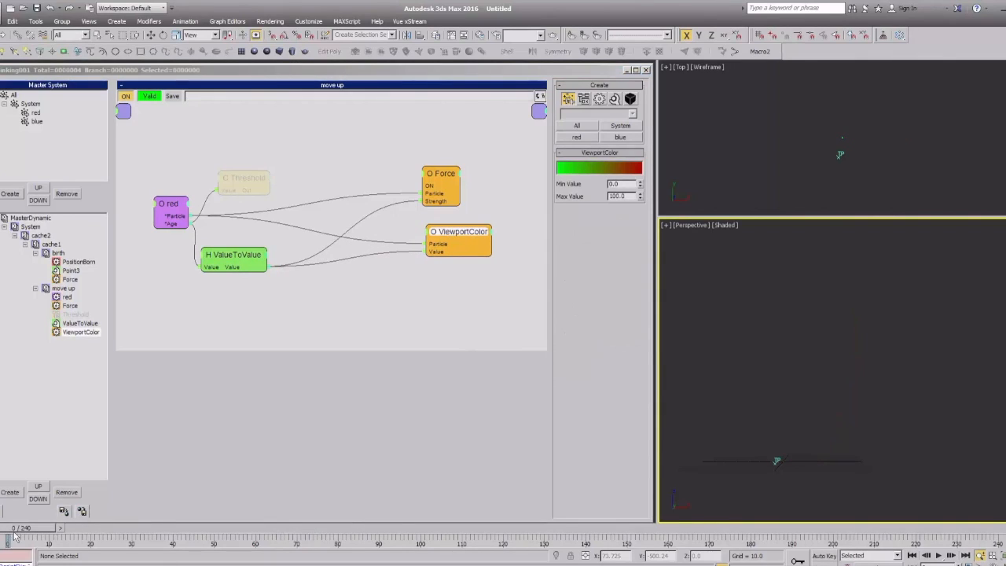
drag(15, 532, 166, 525)
scroll(761, 501, up, 8)
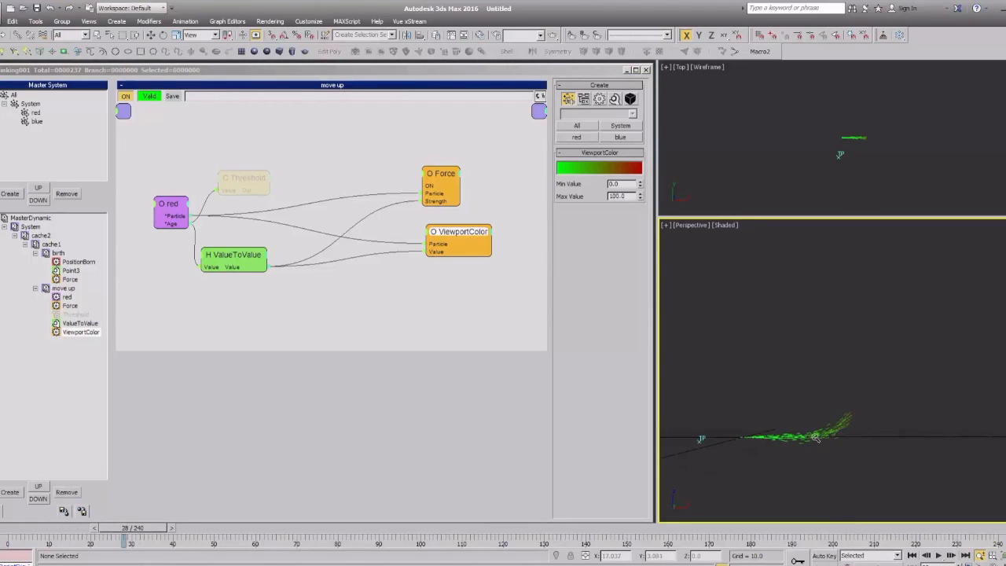
drag(127, 541, 254, 542)
scroll(817, 470, down, 4)
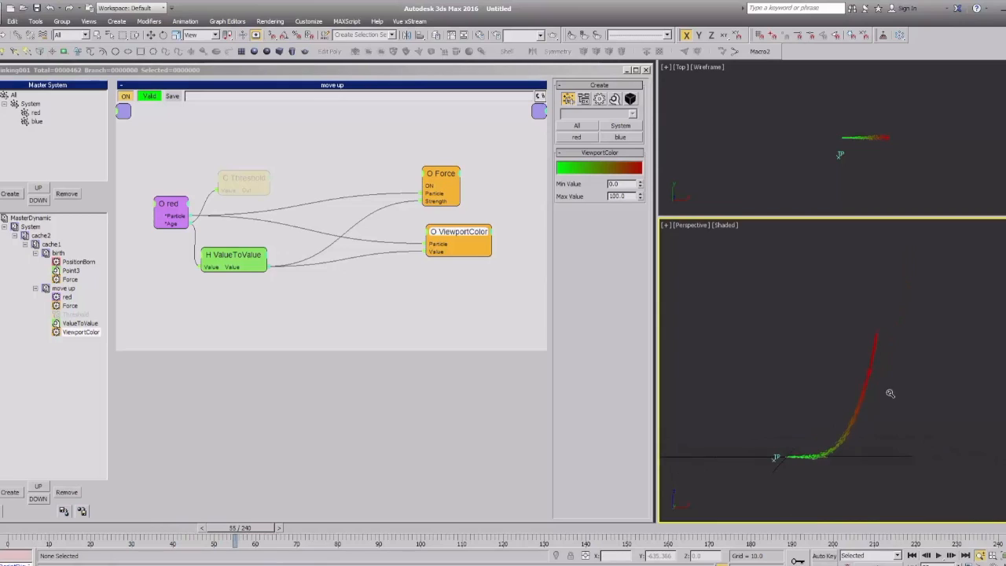
drag(244, 533, 740, 531)
scroll(773, 446, down, 5)
scroll(815, 470, down, 2)
scroll(802, 464, down, 3)
scroll(835, 449, down, 4)
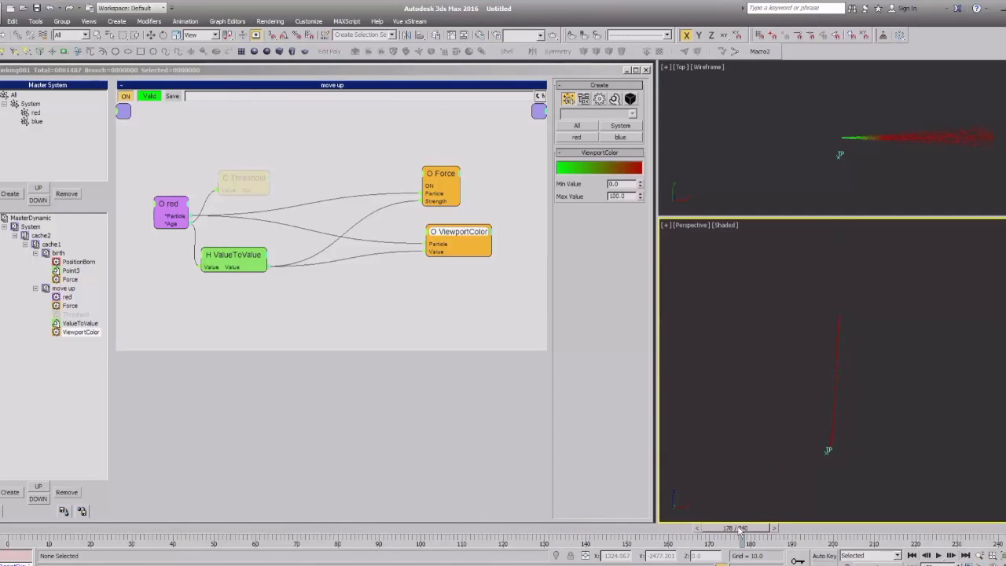
Review the ValueToValue input range and scrub from the start to frame 59 to compare it with the particle colours.
drag(237, 262, 242, 257)
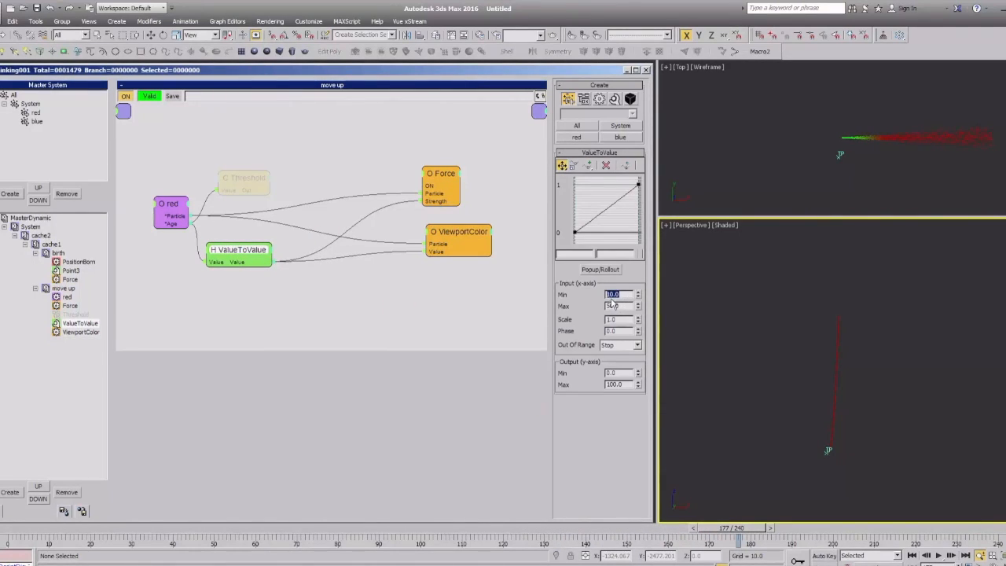
drag(822, 436, 844, 395)
drag(846, 482, 852, 444)
drag(16, 535, 255, 535)
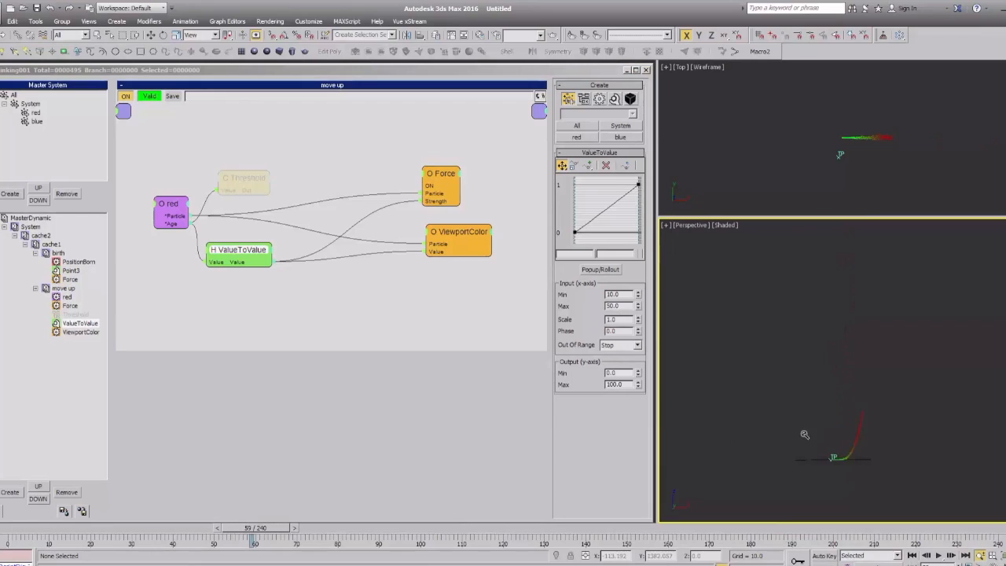
Move ViewportColor and ValueToValue closer to Force and enlarge the move up node area downward.
click(299, 249)
drag(455, 237, 449, 232)
click(300, 289)
drag(228, 253, 233, 258)
drag(463, 228, 458, 223)
drag(244, 252, 243, 234)
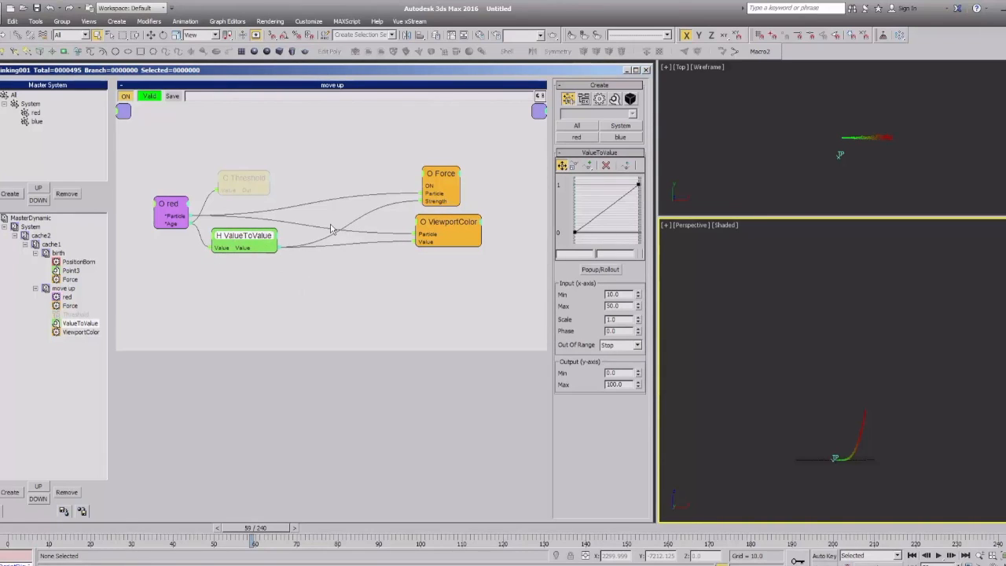
drag(281, 348, 269, 459)
middle_drag(296, 351, 291, 316)
click(335, 319)
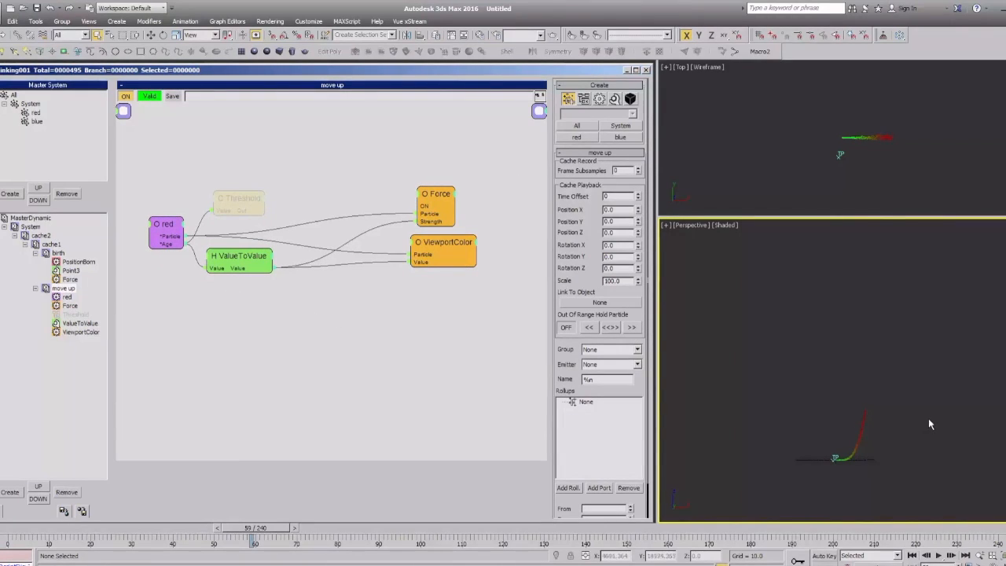
Duplicate ValueToValue below the original, connect red's Age output to the copy, and set its input Min to 50 and Max to 100.
drag(238, 267, 275, 320)
drag(162, 245, 269, 327)
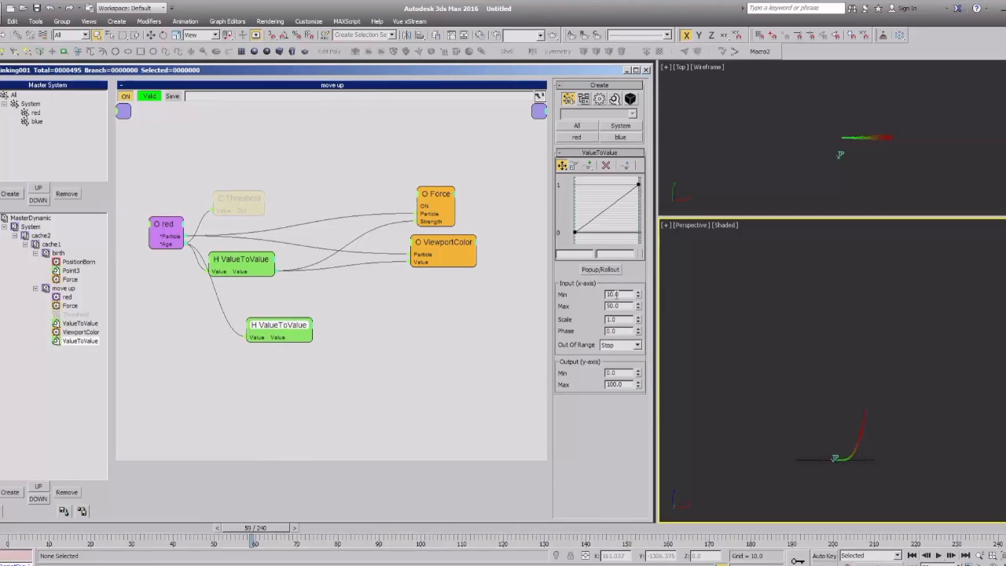
text(50)
key(Tab)
text(100)
key(Tab)
Duplicate the Force operator and connect red's Particle and the second ValueToValue to its Particle and Strength inputs.
mouse_move(425, 197)
shift+mouse_down()
mouse_move(450, 338)
mouse_move(427, 316)
mouse_move(334, 307)
mouse_move(182, 239)
shift+mouse_up()
drag(435, 344, 270, 349)
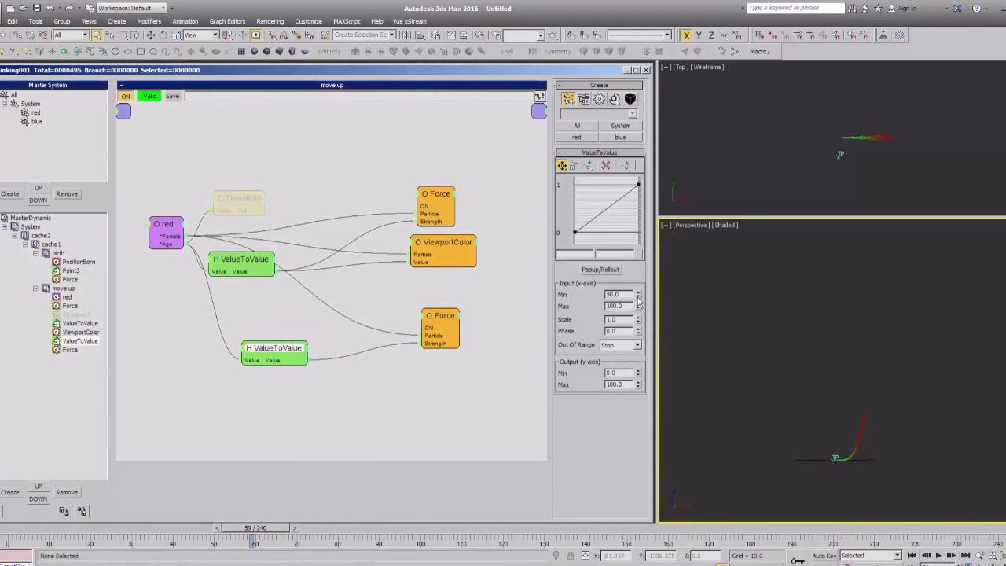
mouse_move(622, 295)
mouse_down()
mouse_move(607, 294)
mouse_move(607, 305)
mouse_up()
drag(622, 384, 608, 385)
Expose the Direction input on the second Force operator.
click(425, 318)
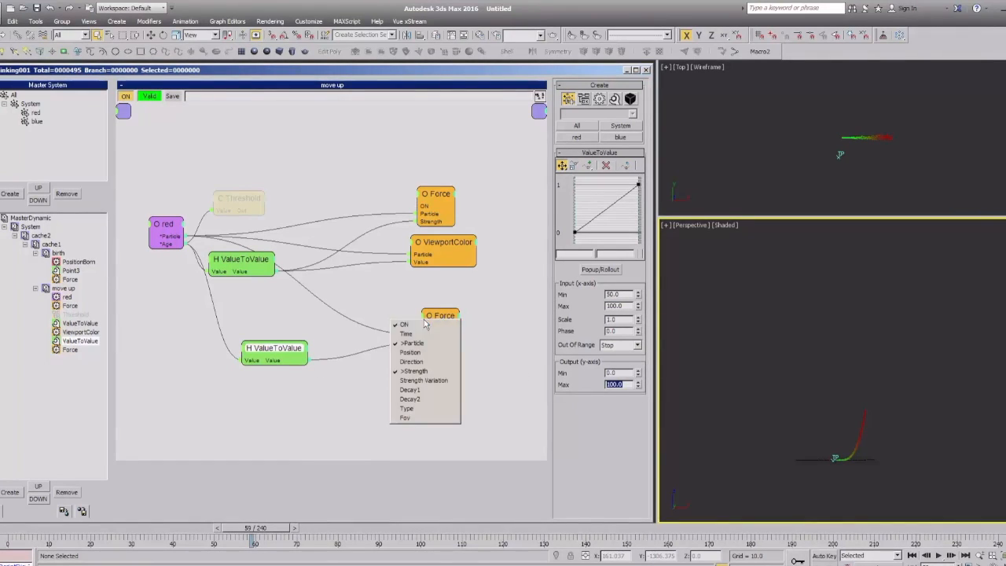
click(420, 362)
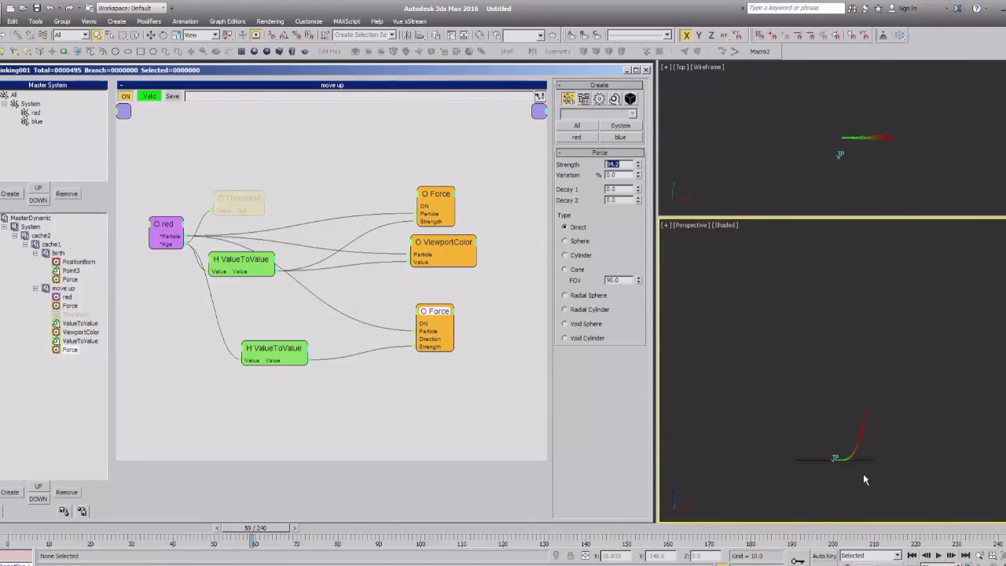
drag(434, 326, 440, 323)
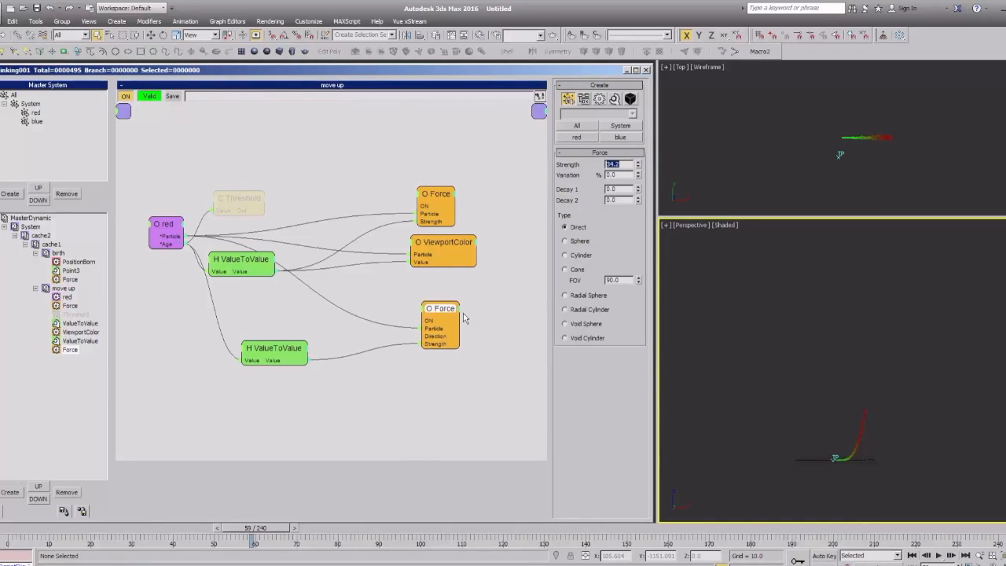
Add a Point3 helper with its Vector output connected to the second Force's Direction input, and set its X-Value to -1.
right_click(300, 314)
mouse_move(330, 346)
mouse_move(397, 355)
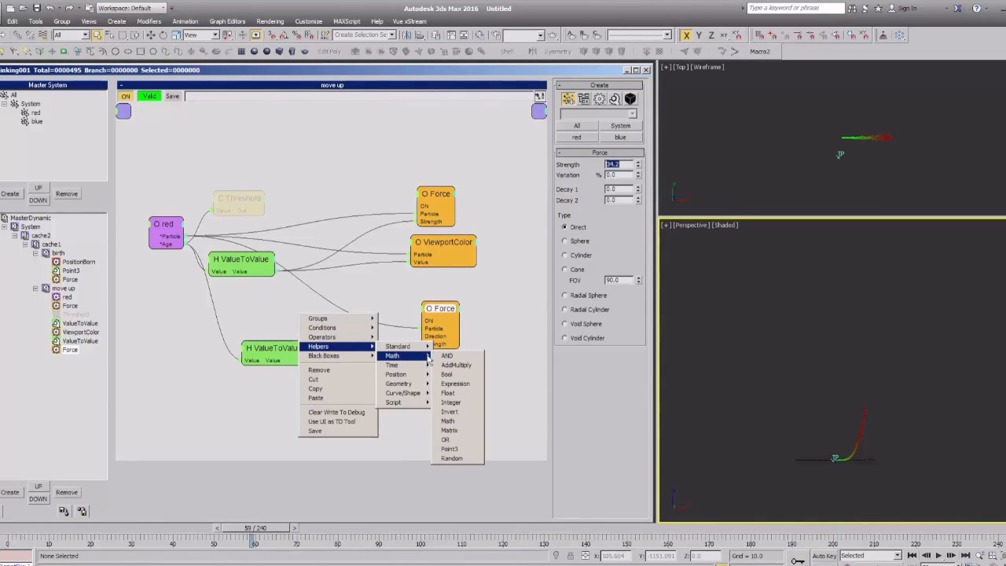
click(450, 449)
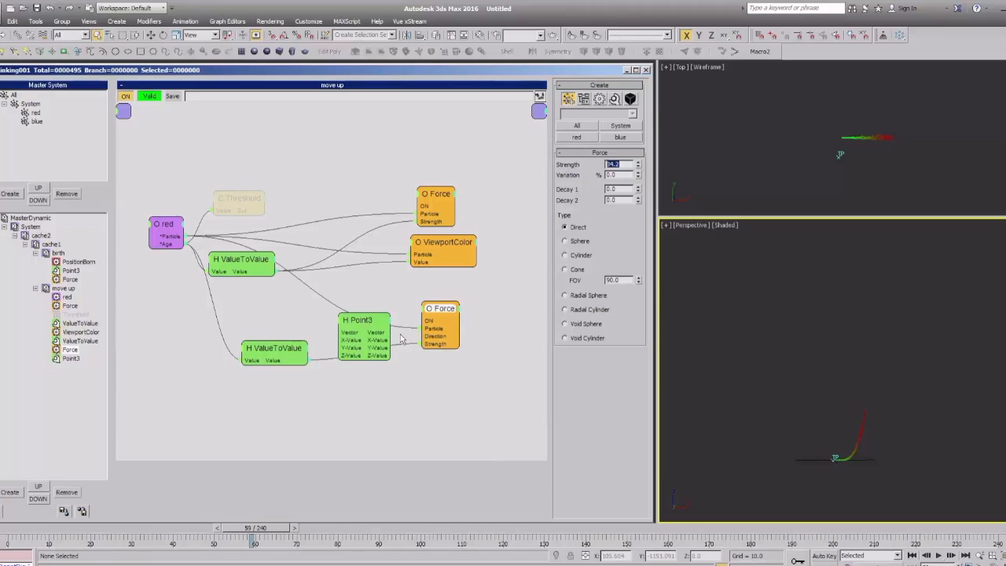
double_click(358, 327)
drag(358, 330, 351, 328)
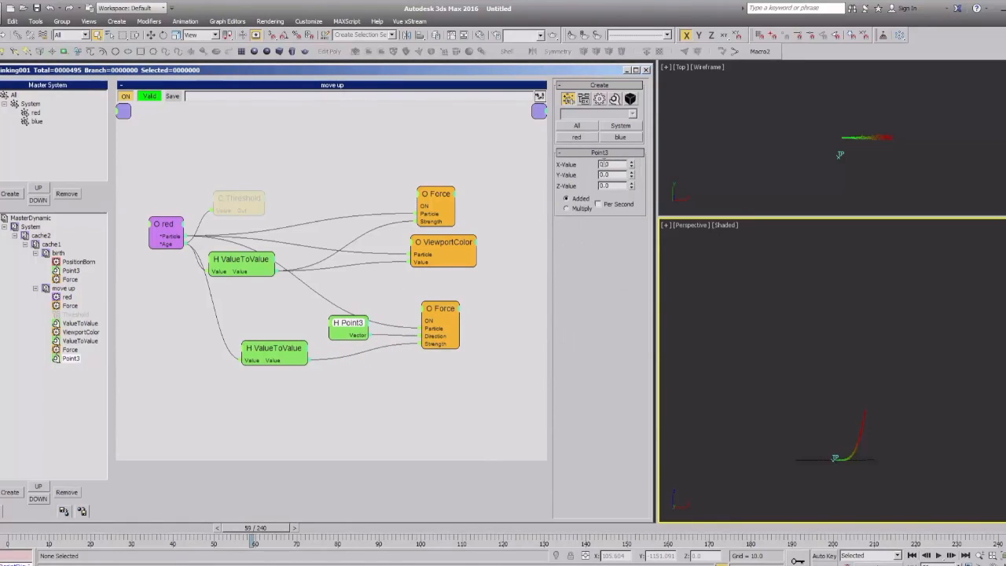
text(1)
key(Return)
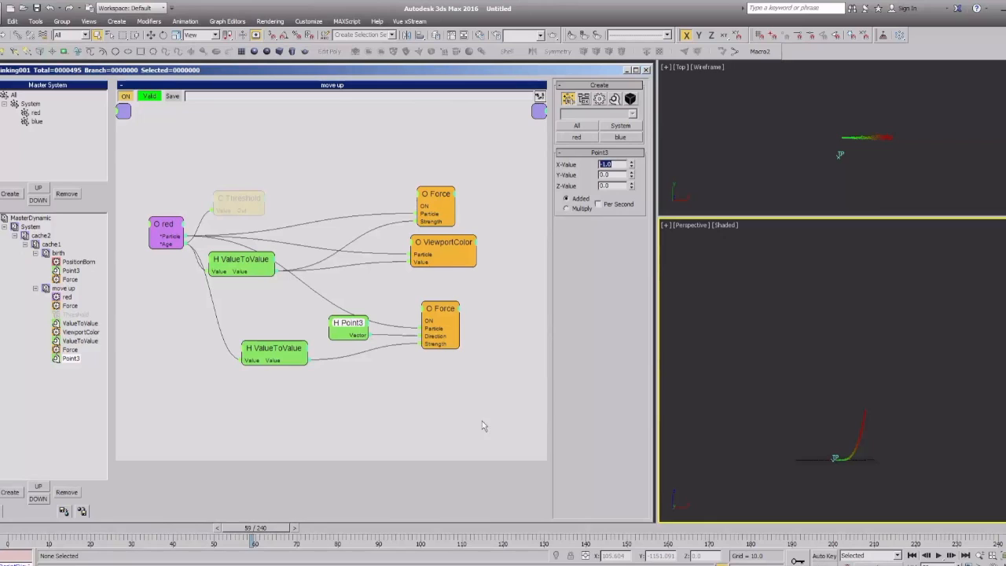
Review the input ranges of both ValueToValue nodes and the settings of the second Force and its Point3.
click(846, 398)
key(alt+z)
scroll(864, 425, up, 3)
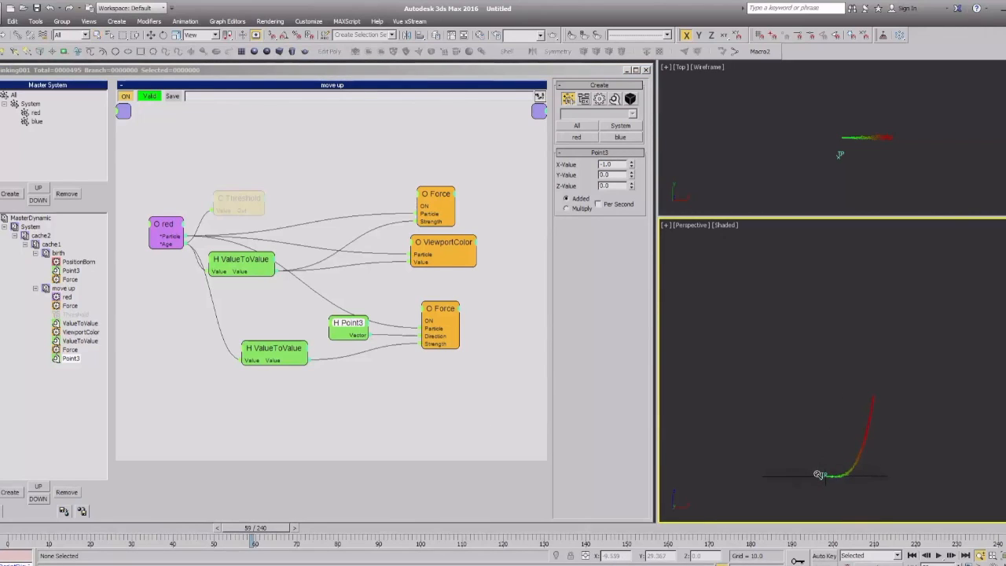
drag(221, 272, 232, 271)
key(Tab)
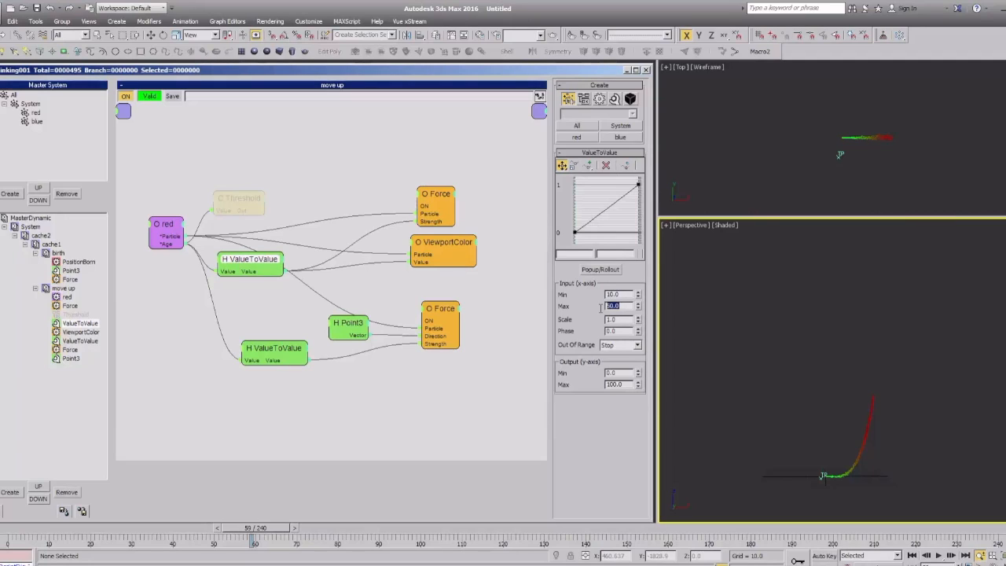
drag(273, 360, 269, 364)
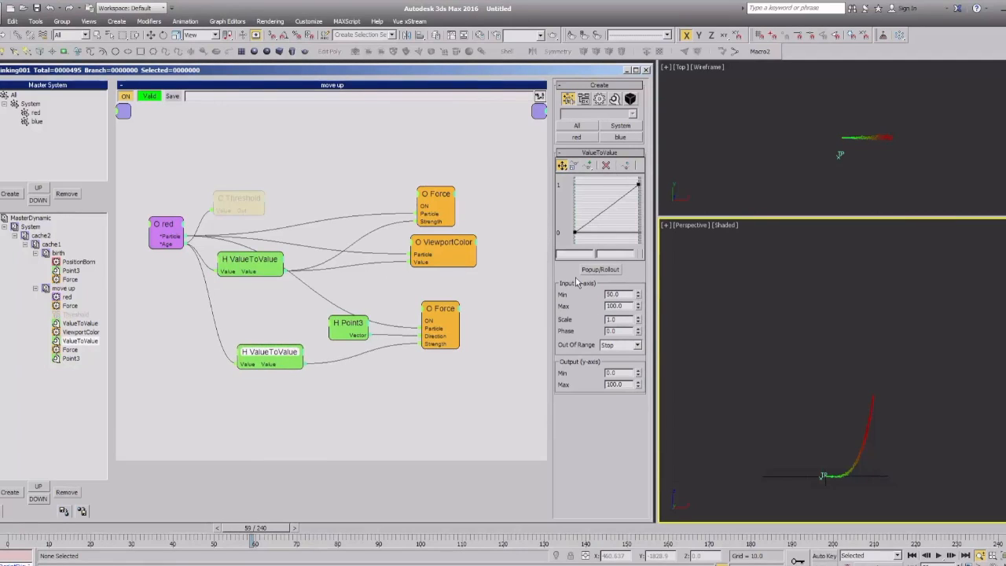
double_click(614, 306)
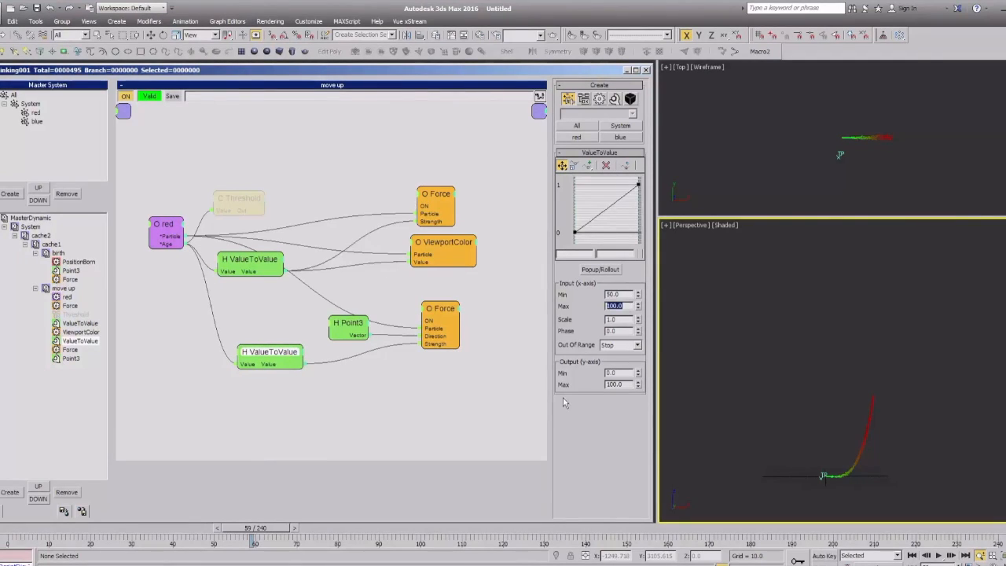
drag(424, 314, 438, 314)
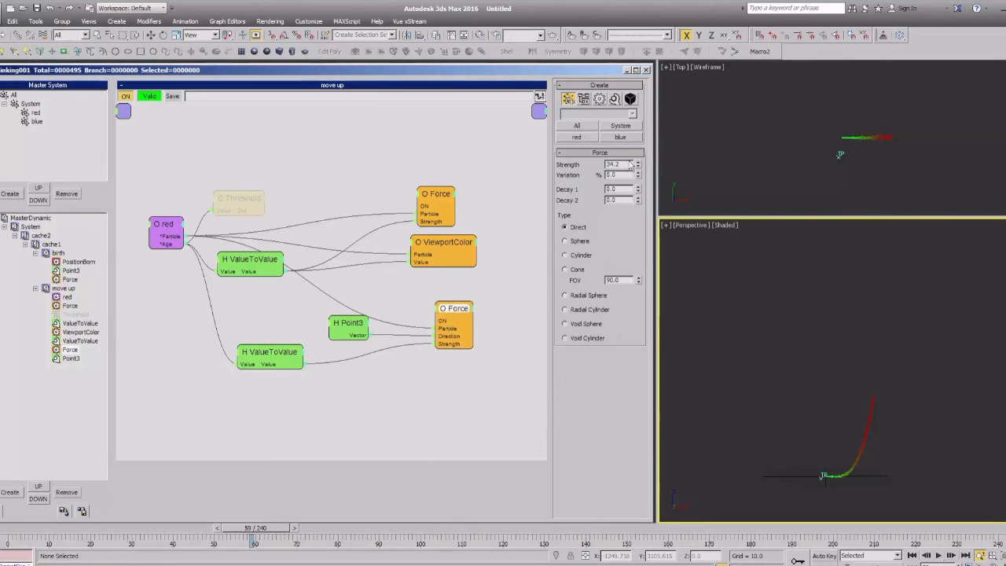
drag(291, 358, 293, 364)
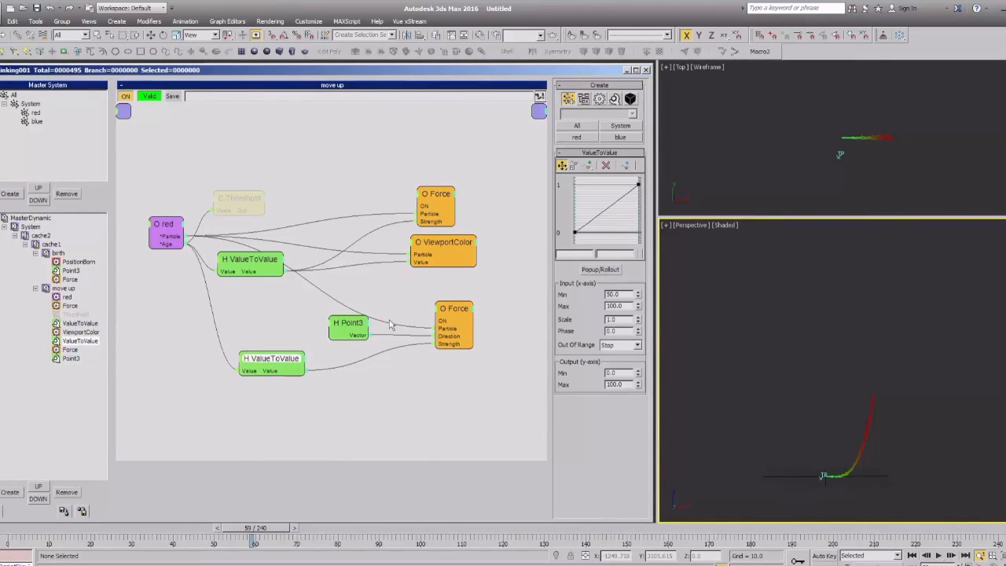
double_click(628, 385)
drag(442, 322, 446, 325)
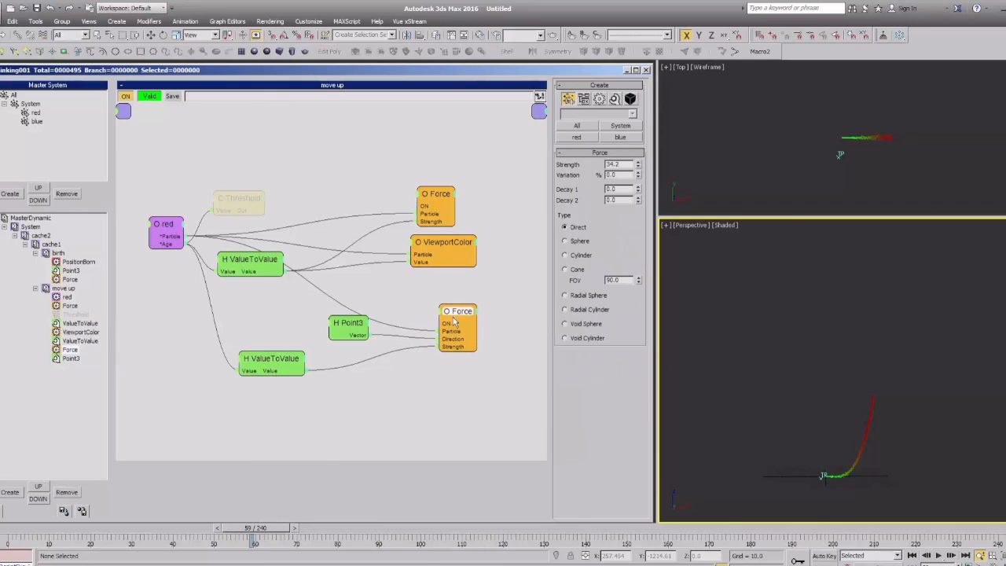
drag(336, 327, 348, 335)
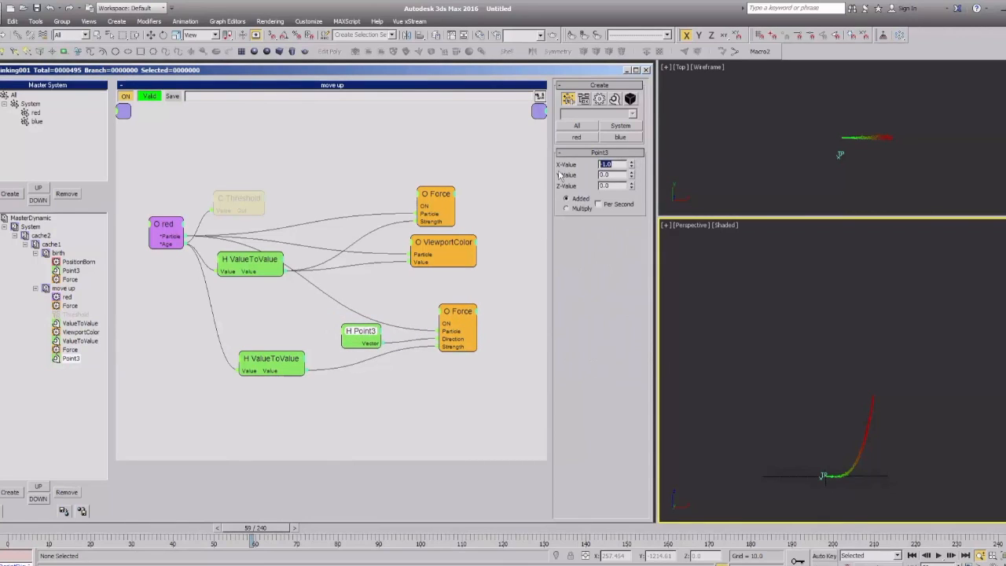
Scrub the animation to frame 103 to examine how the second force bends the particle stream.
drag(3, 535, 380, 546)
scroll(747, 460, down, 2)
scroll(789, 357, down, 2)
drag(375, 532, 428, 534)
scroll(775, 459, down, 4)
scroll(782, 438, up, 3)
scroll(781, 361, up, 2)
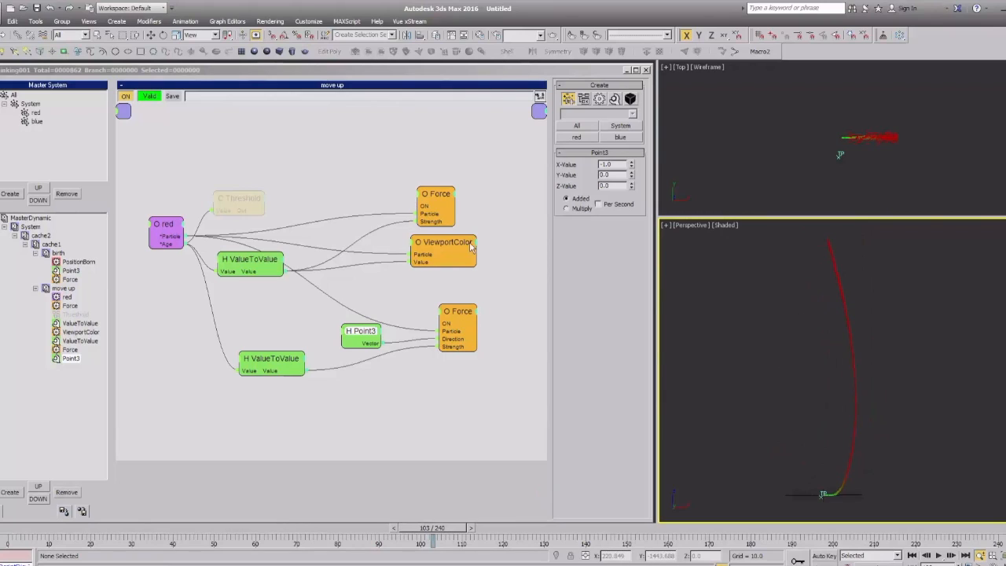
Set the second force's Point3 Z-Value to -1 and scrub to frame 135 and back to frame 0.
key(Home)
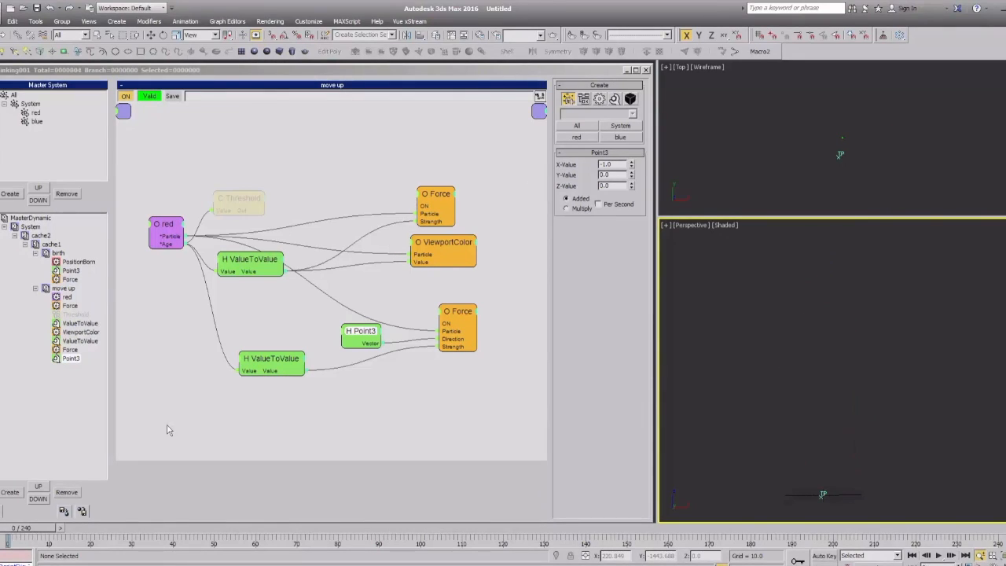
click(617, 186)
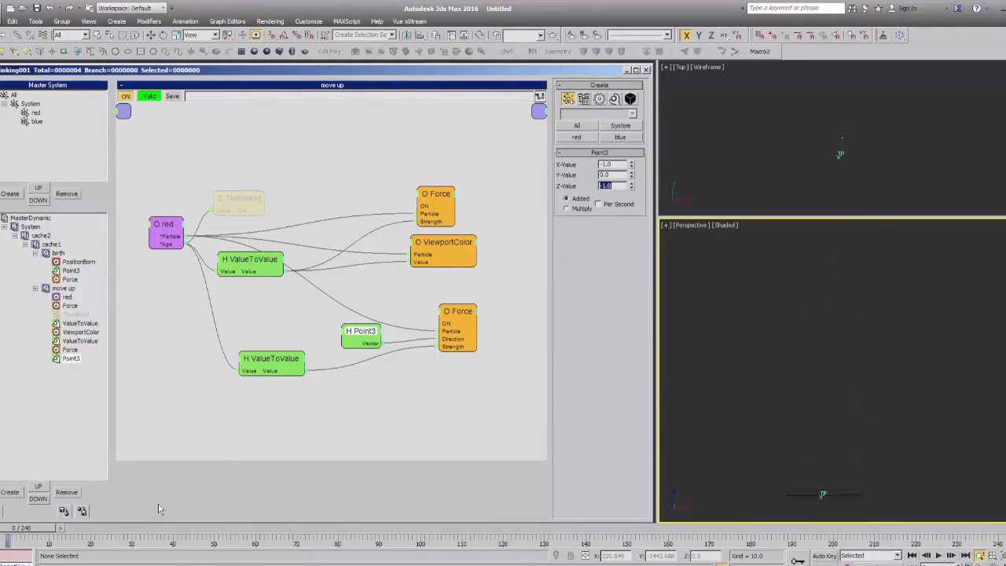
drag(26, 537, 563, 508)
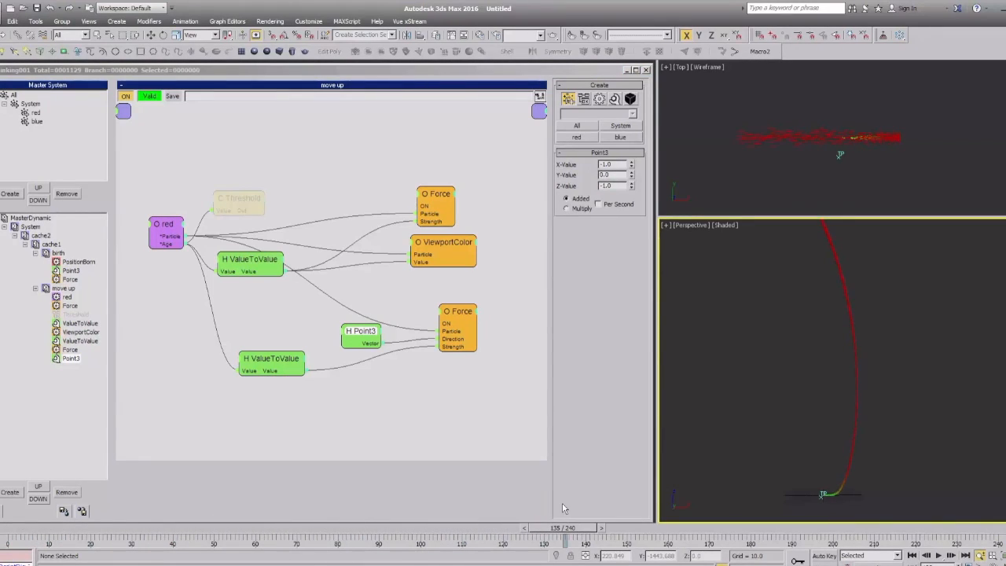
click(31, 534)
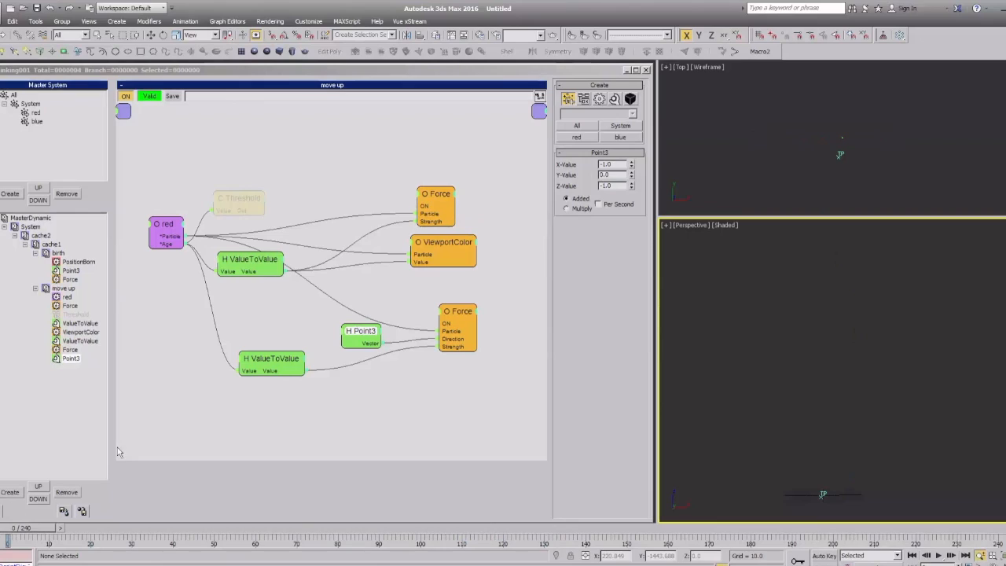
Set the second ValueToValue's Output Max to 1000 and scrub to frame 93 to examine the bent particle stream.
drag(361, 331, 331, 327)
click(271, 363)
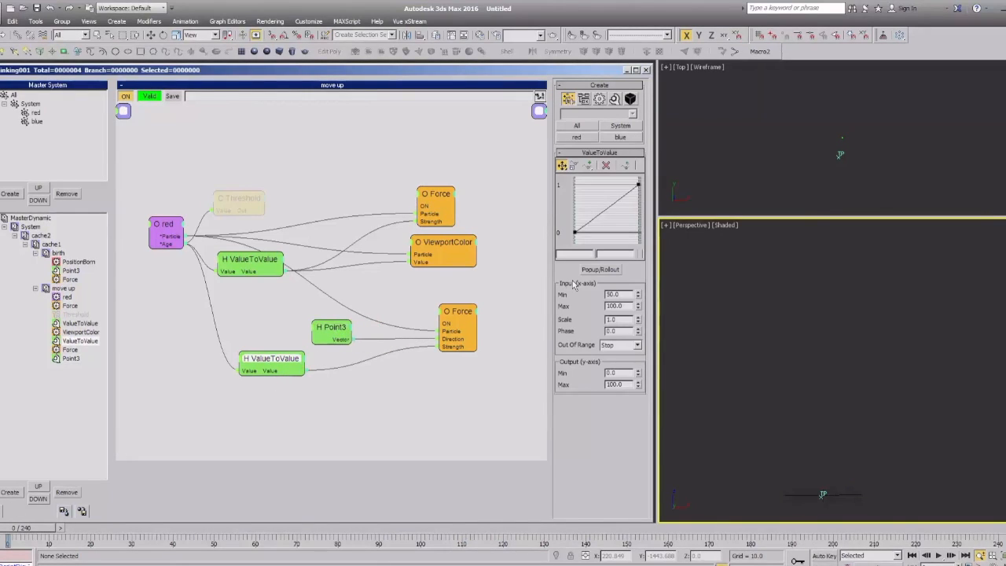
double_click(611, 385)
drag(69, 537, 242, 548)
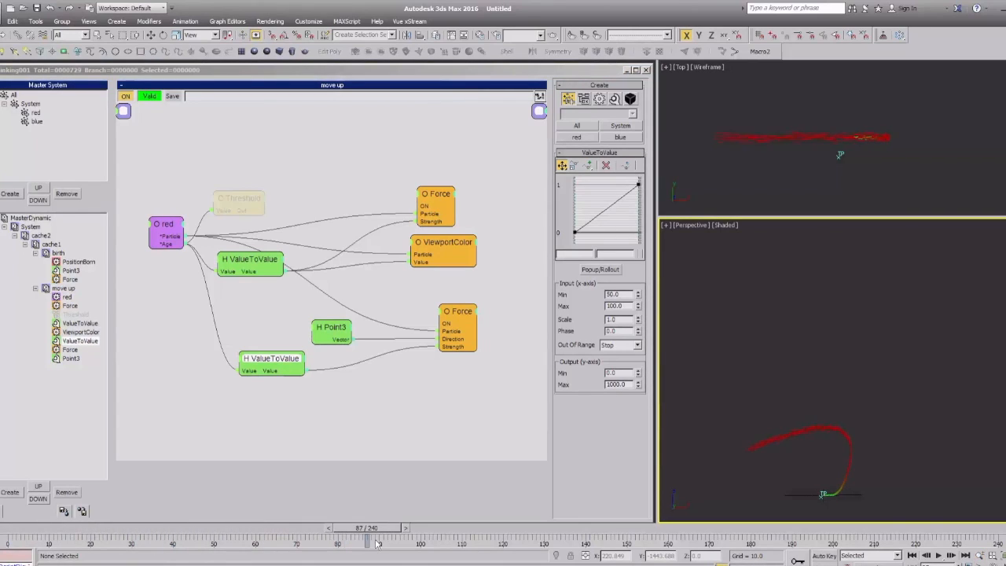
scroll(783, 406, down, 3)
scroll(764, 461, up, 3)
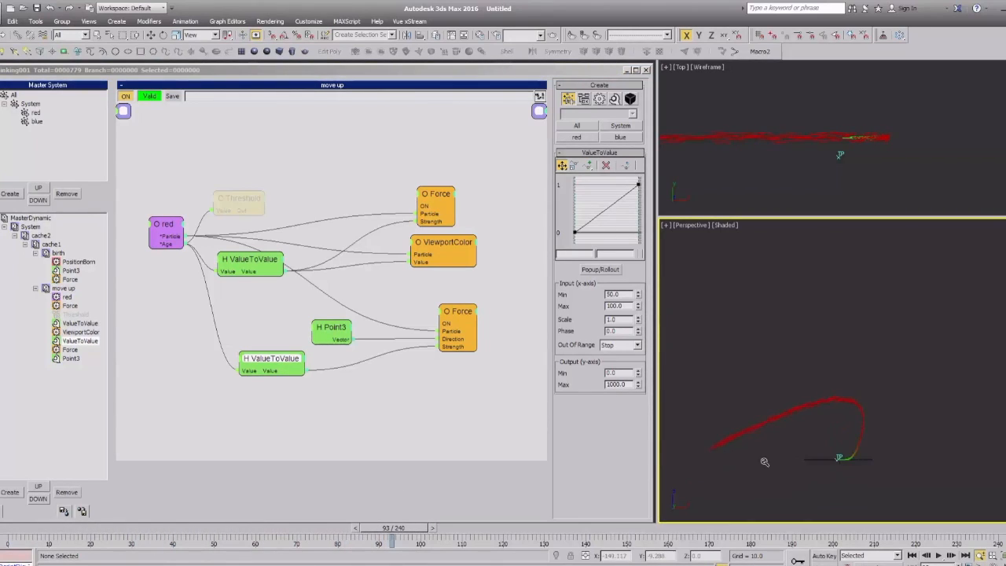
middle_drag(833, 431, 830, 382)
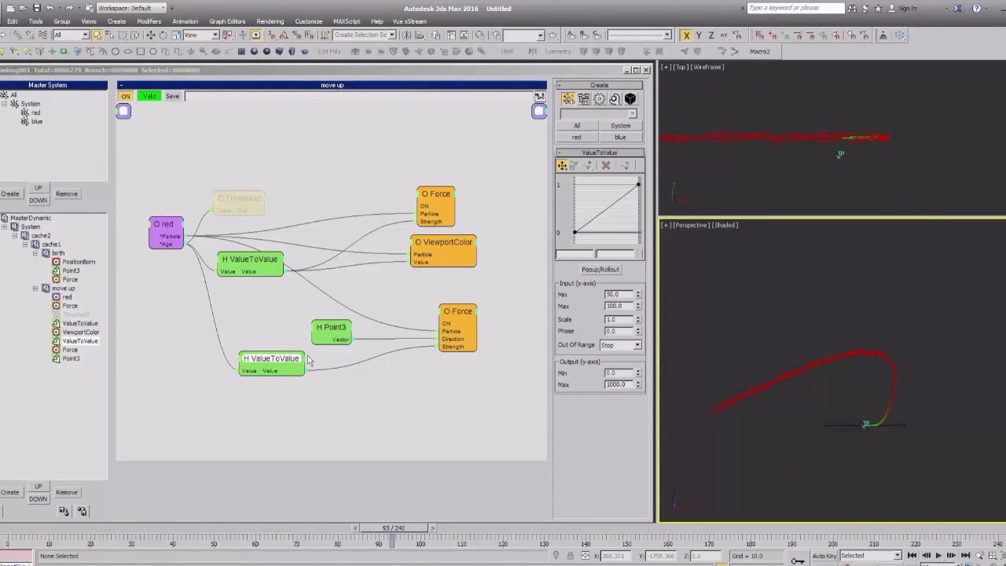
Tidy the move up network by repositioning the second ValueToValue, the Point3 and the second Force nodes.
right_click(305, 139)
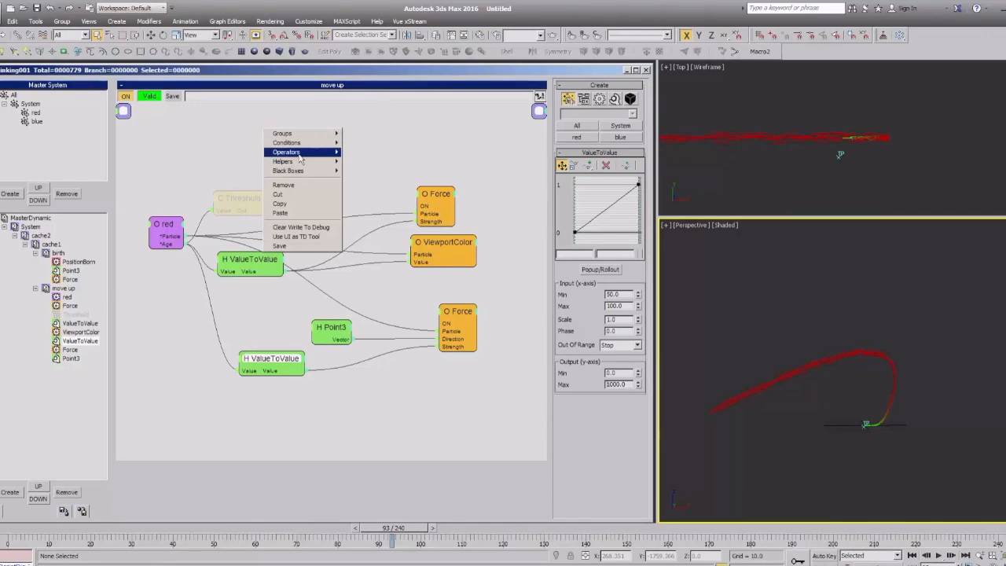
mouse_move(305, 152)
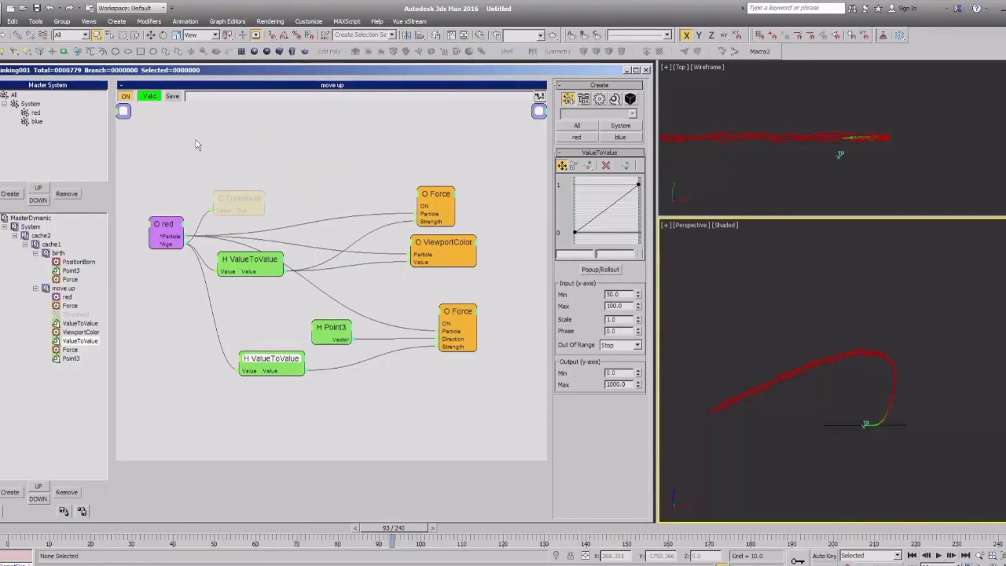
click(206, 163)
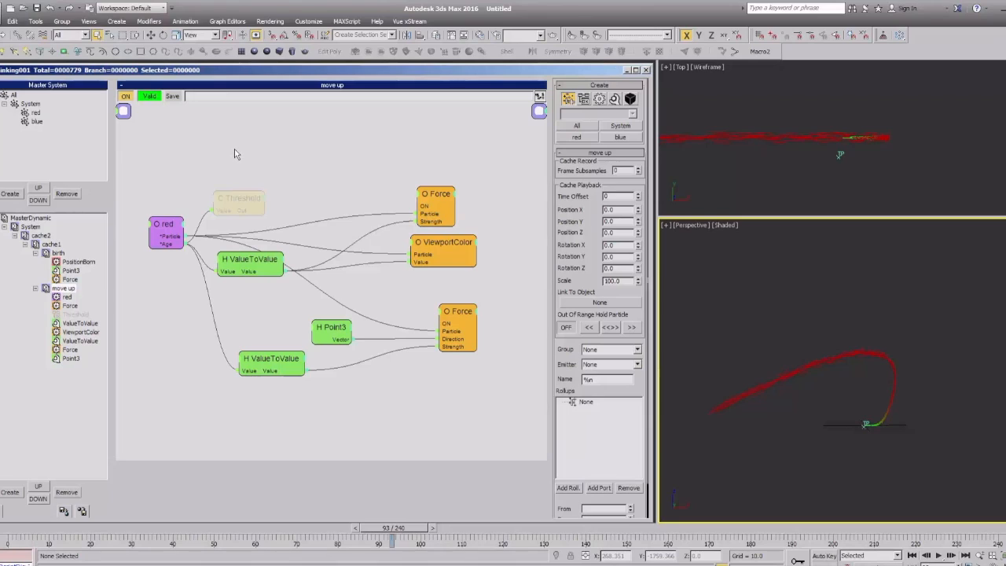
middle_drag(406, 299, 412, 281)
drag(280, 341, 267, 364)
mouse_move(339, 307)
mouse_down()
mouse_move(329, 323)
mouse_move(340, 318)
mouse_up()
drag(474, 291, 455, 291)
click(397, 266)
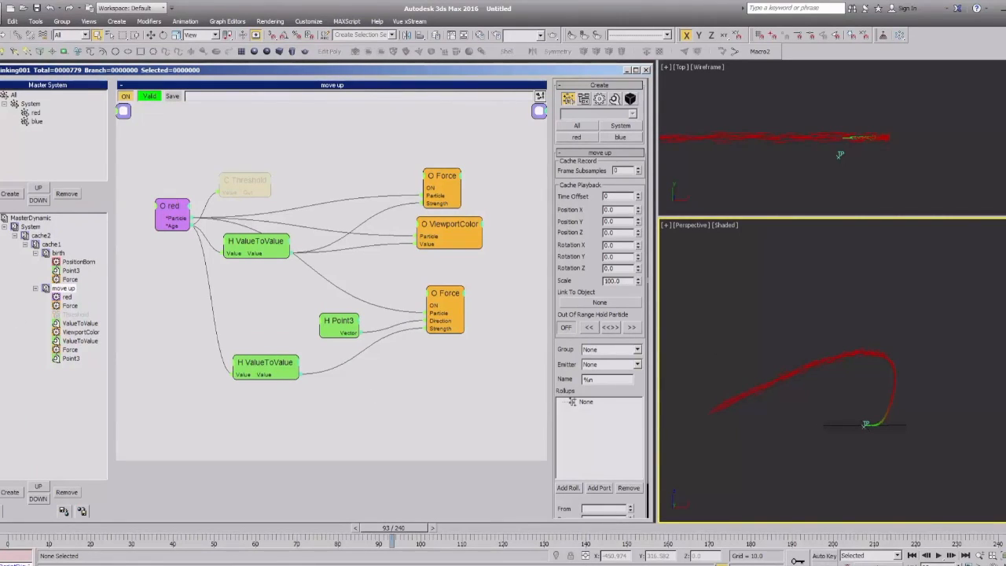
Set the Life Span of the birth network's PositionBorn operator to 120.
click(29, 103)
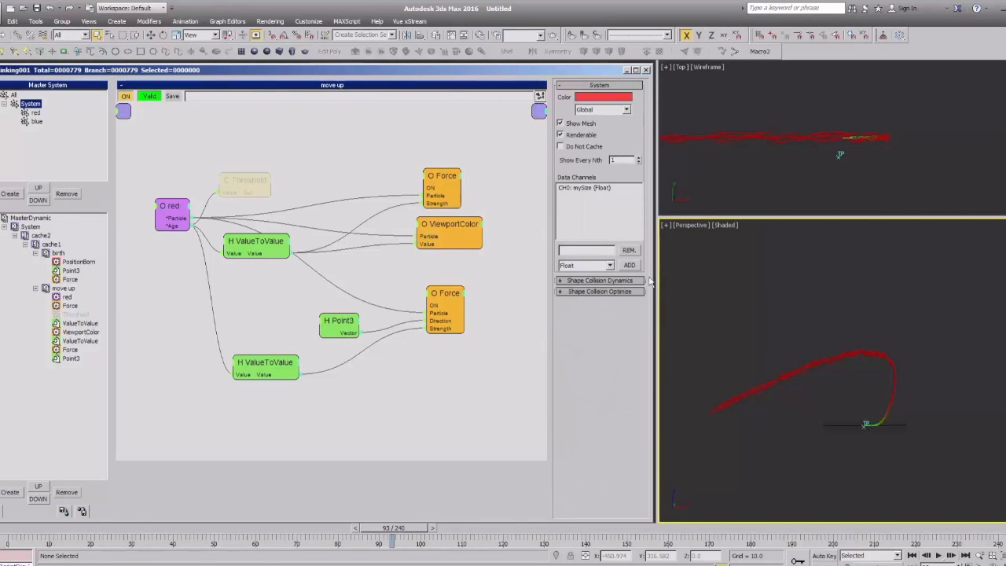
click(77, 262)
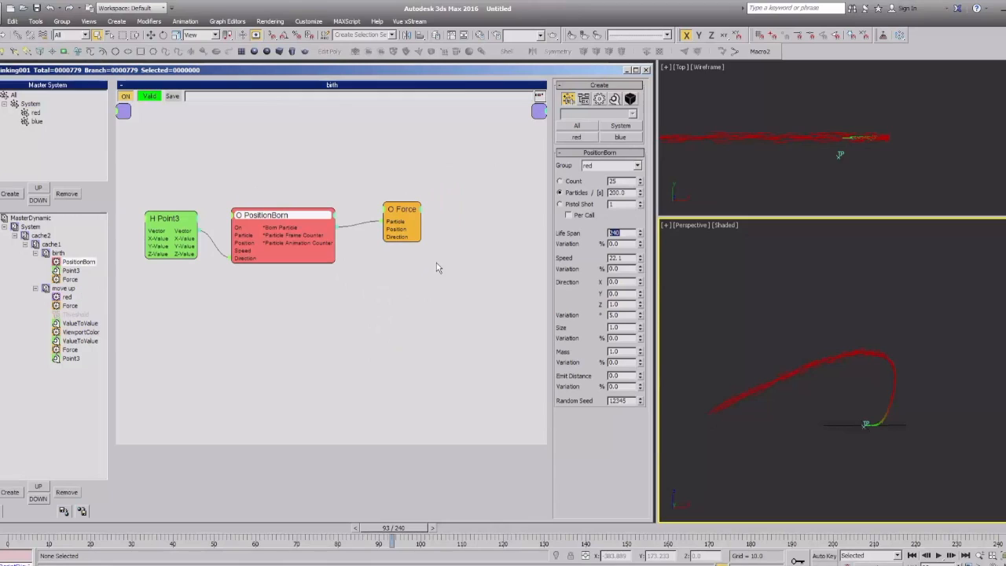
click(63, 288)
drag(287, 375, 292, 374)
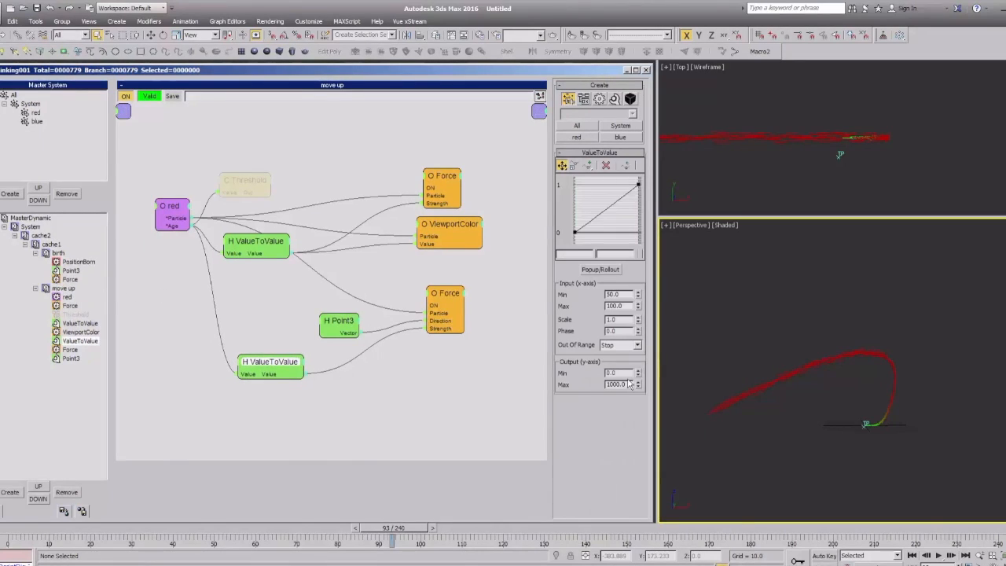
click(41, 235)
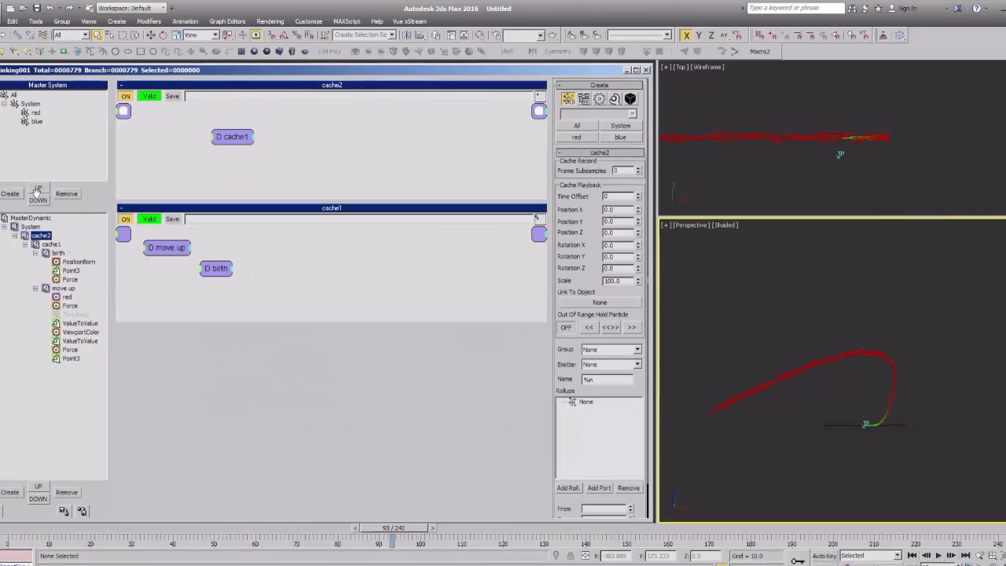
click(78, 263)
double_click(623, 234)
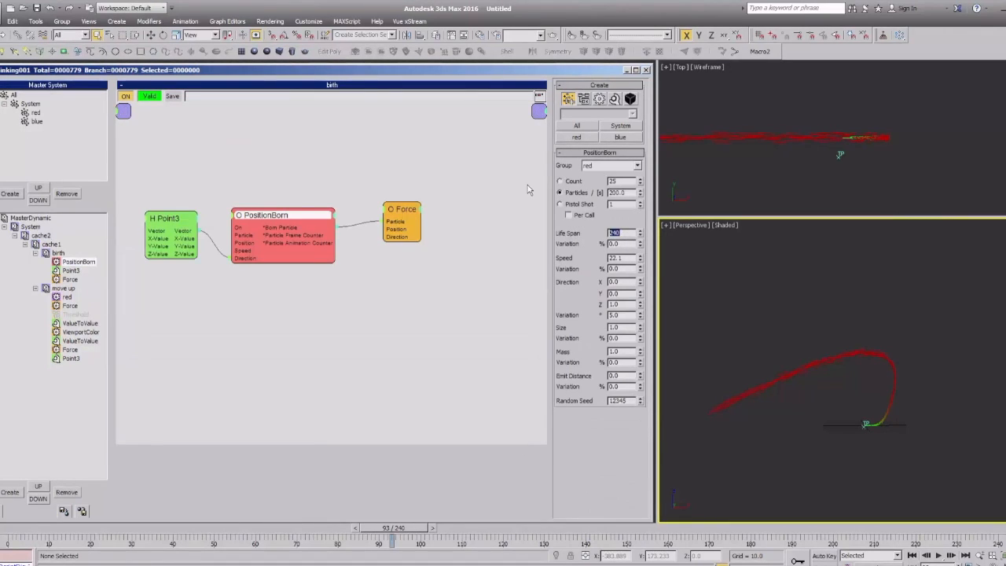
text(1)
Collapse the move up dynamic set in the tree, reopen the birth network and move its Force node higher to make room.
click(64, 289)
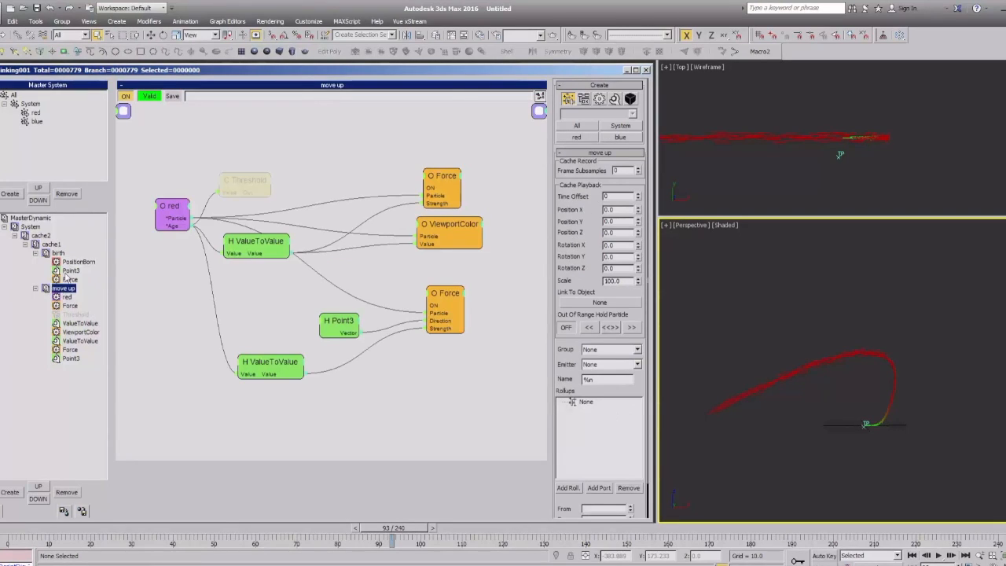
click(36, 289)
click(57, 254)
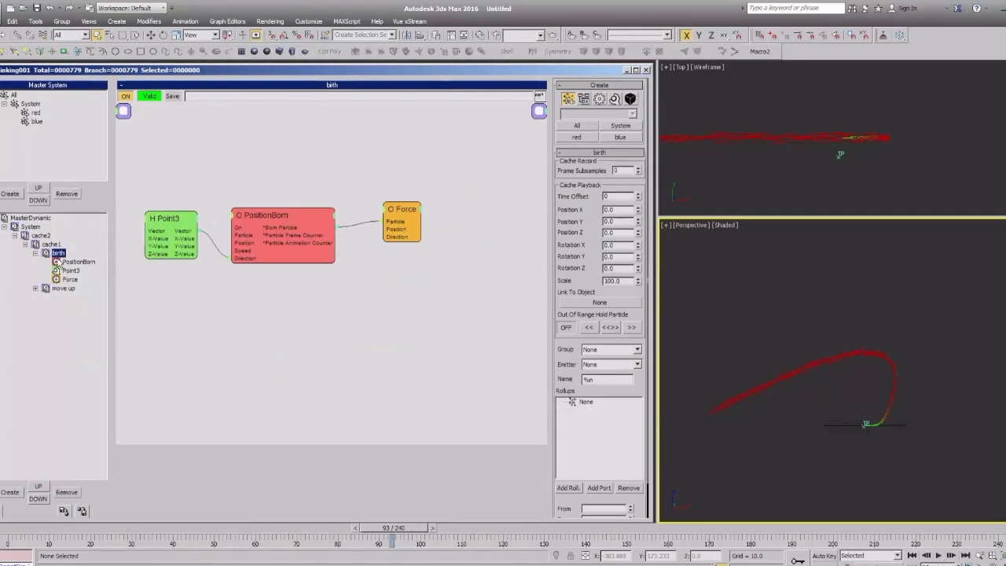
drag(277, 212, 273, 221)
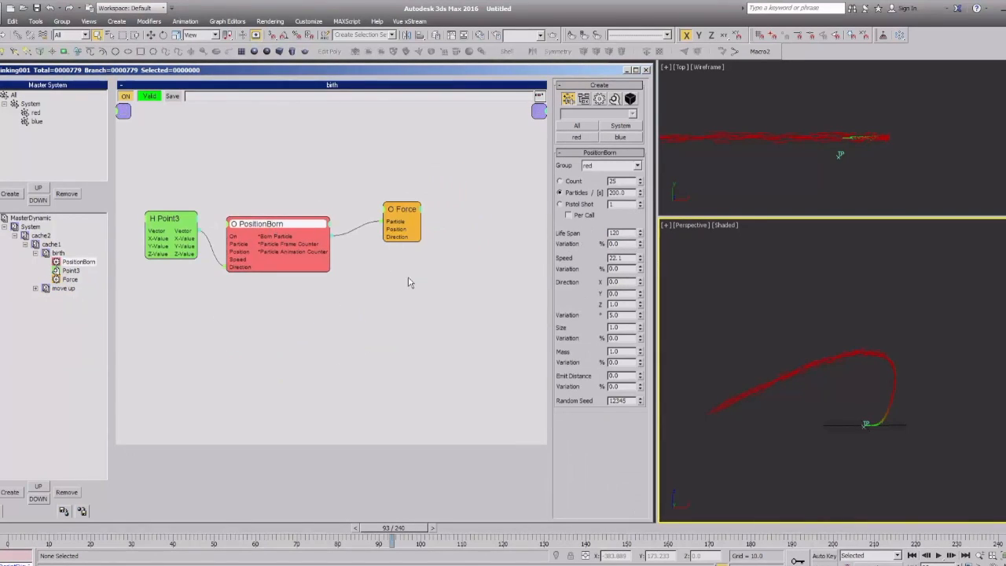
click(403, 209)
drag(403, 217, 403, 172)
Add a GeomInstance shape operator beside PositionBorn in the birth network and show its settings.
right_click(347, 218)
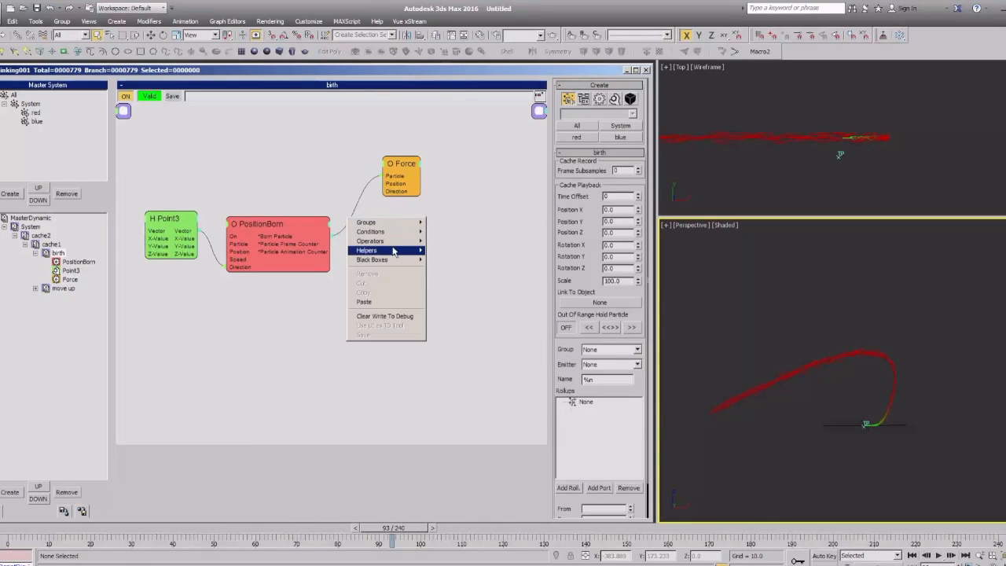
mouse_move(389, 243)
mouse_move(452, 242)
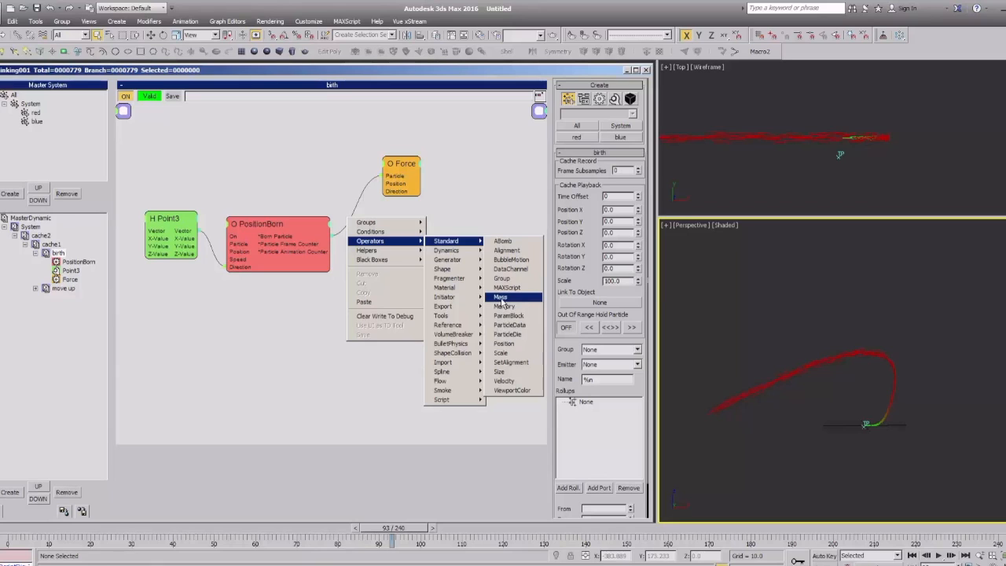
mouse_move(445, 269)
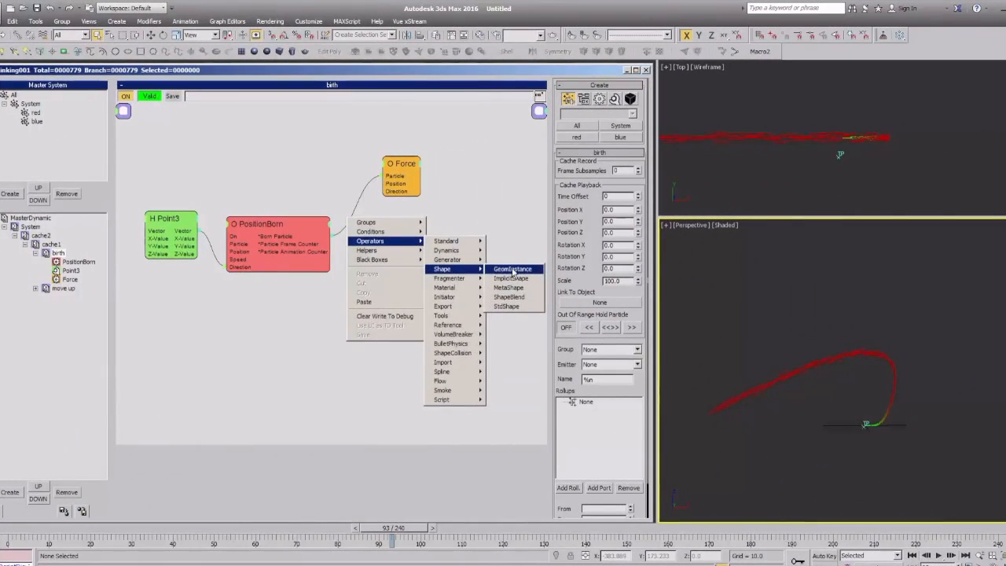
click(446, 270)
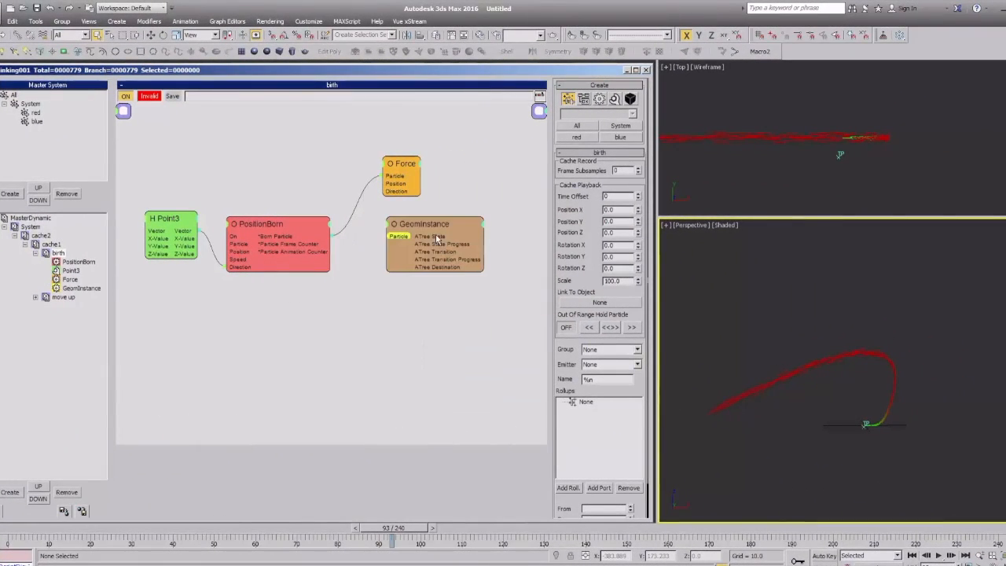
click(861, 400)
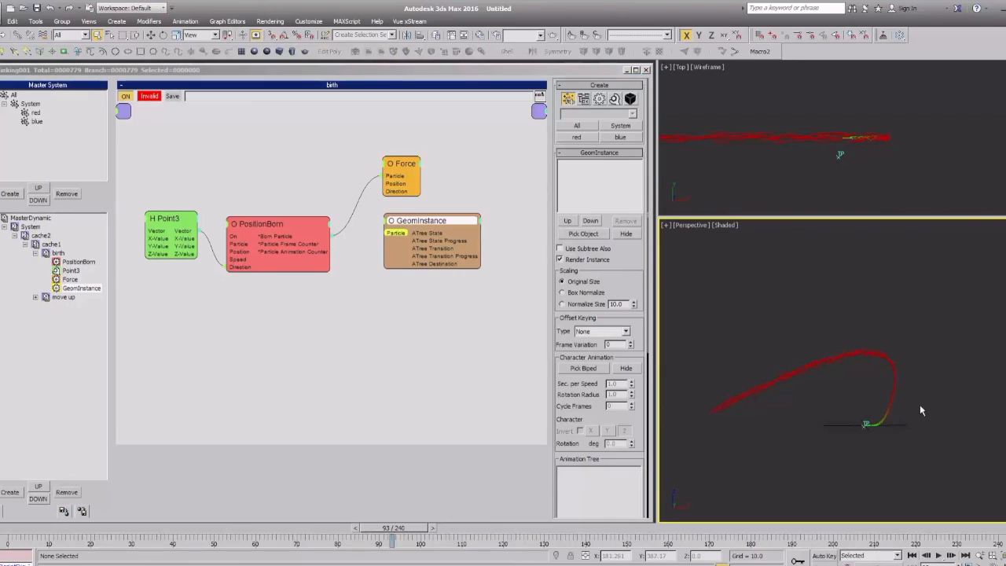
Add a StdShape operator to the birth DynamicSet and place it beneath the GeomInstance node.
right_click(359, 294)
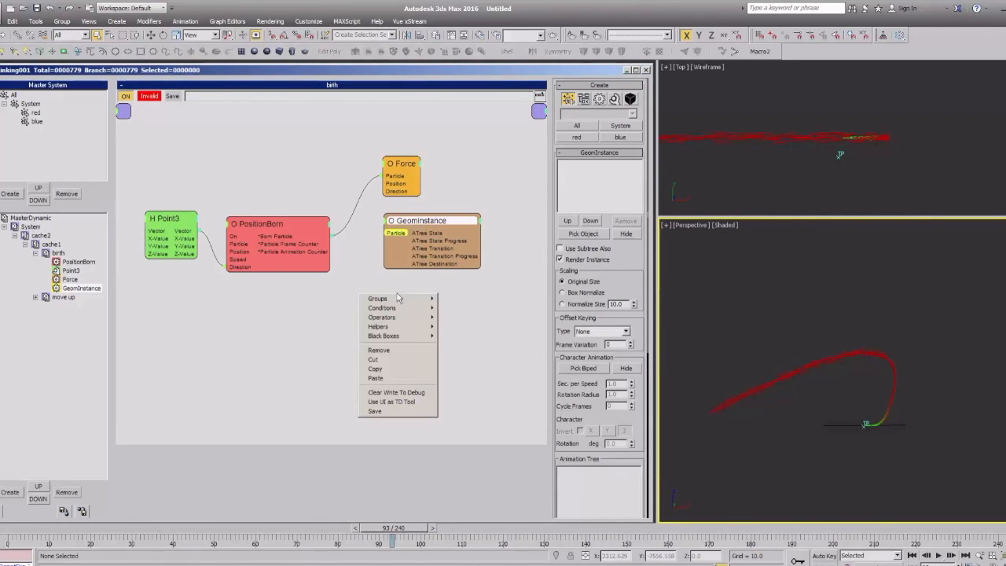
mouse_move(397, 317)
mouse_move(457, 349)
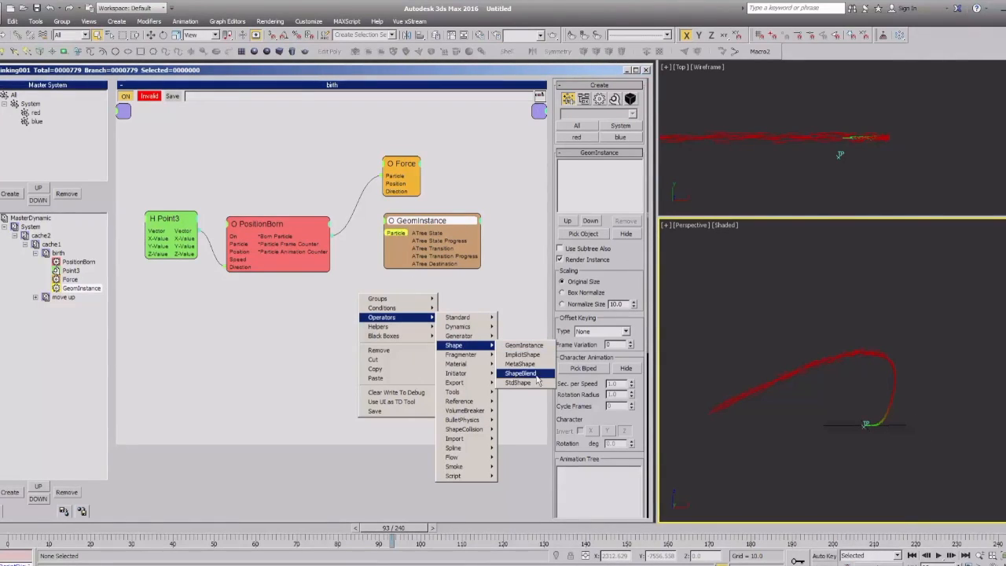
click(525, 383)
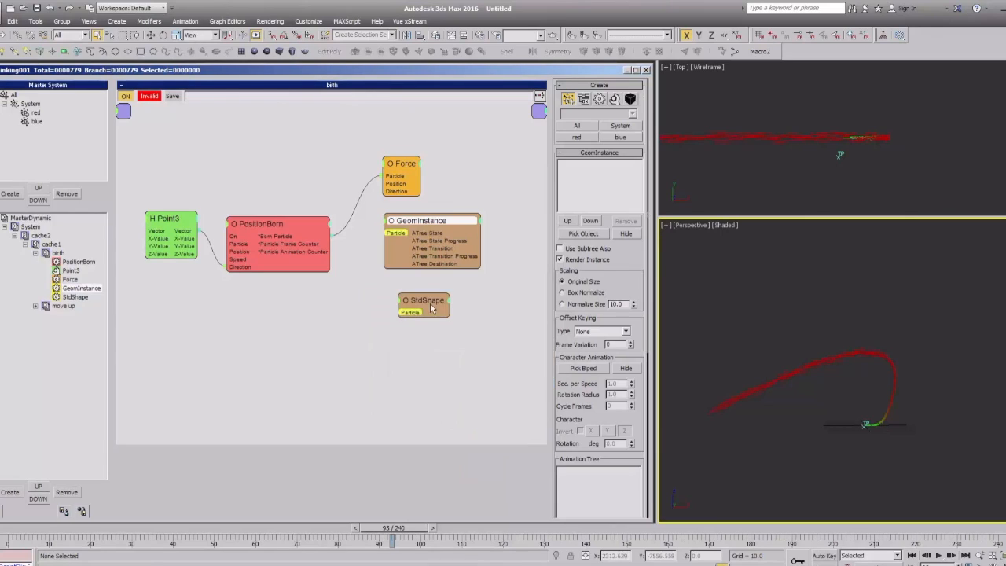
click(385, 336)
right_click(352, 327)
mouse_move(385, 350)
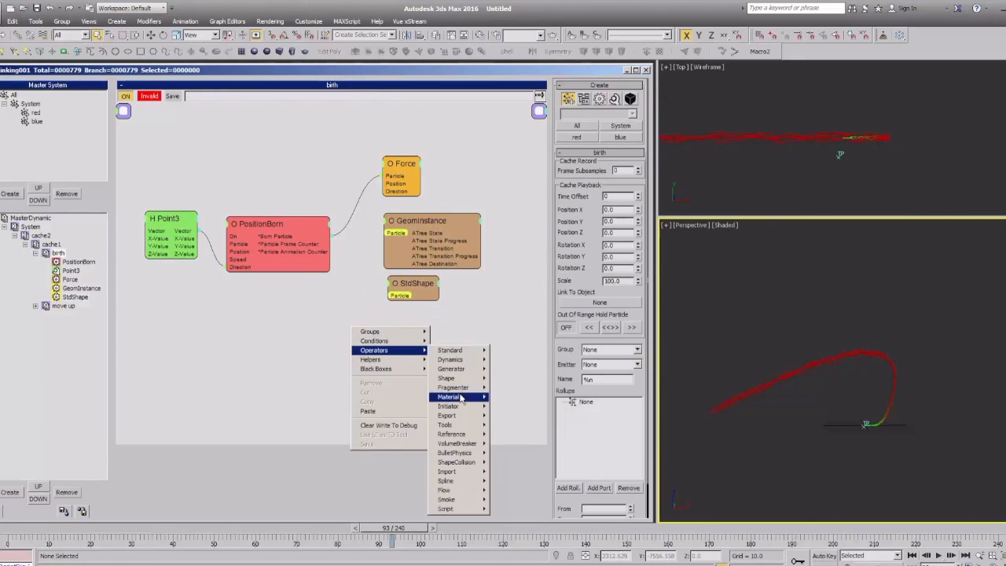
mouse_move(449, 380)
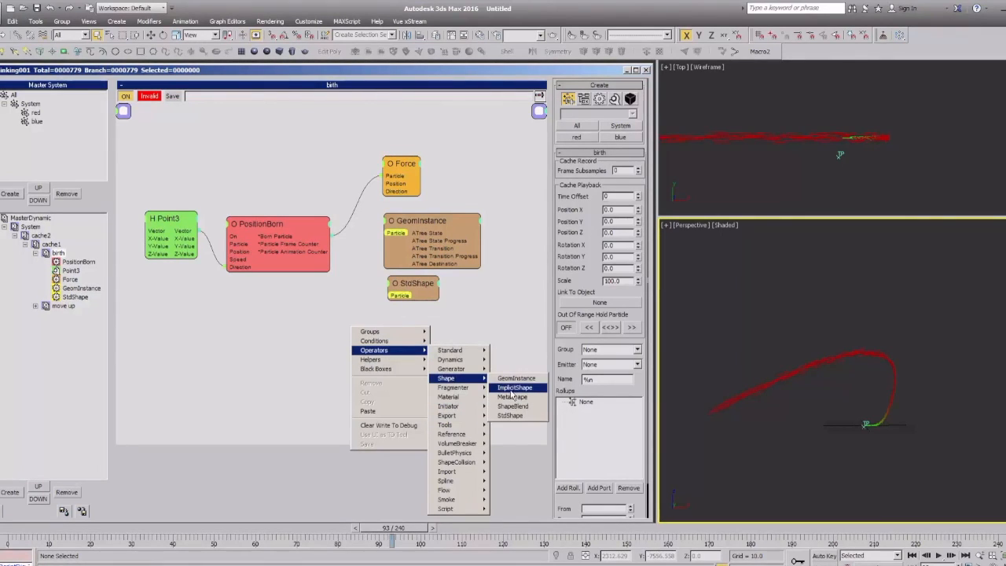
click(515, 388)
click(416, 333)
drag(417, 333, 417, 321)
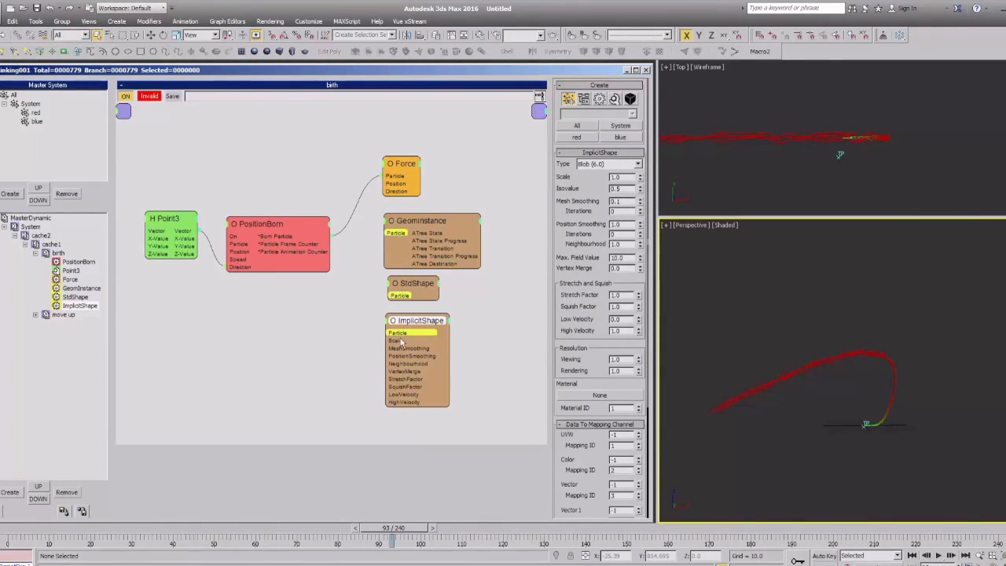
key(Delete)
Delete the GeomInstance operator and put StdShape in its place, wired to PositionBorn's Born Particle output.
drag(415, 286, 414, 283)
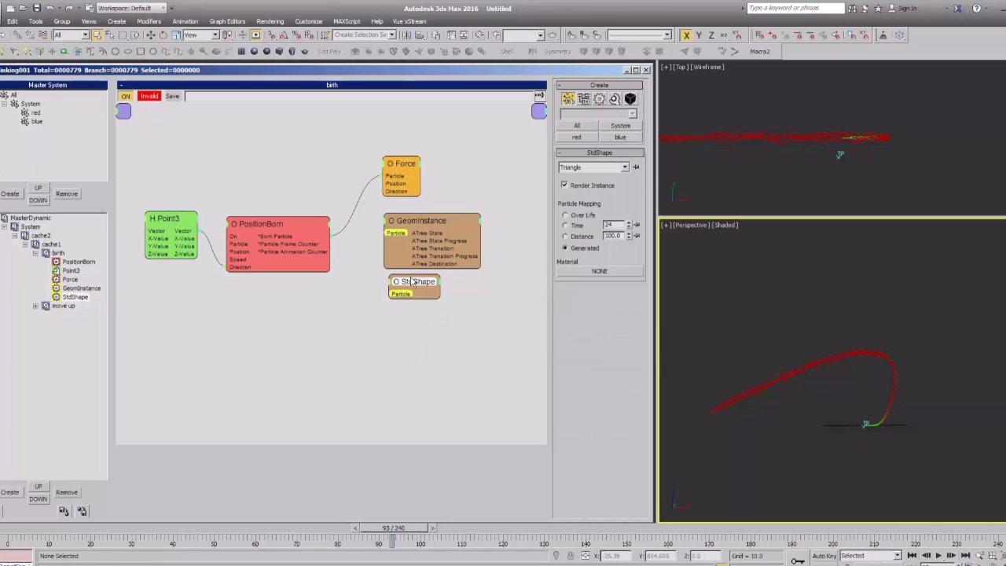
drag(415, 229, 419, 221)
key(Delete)
drag(417, 282, 406, 216)
drag(348, 247, 308, 237)
drag(400, 220, 408, 222)
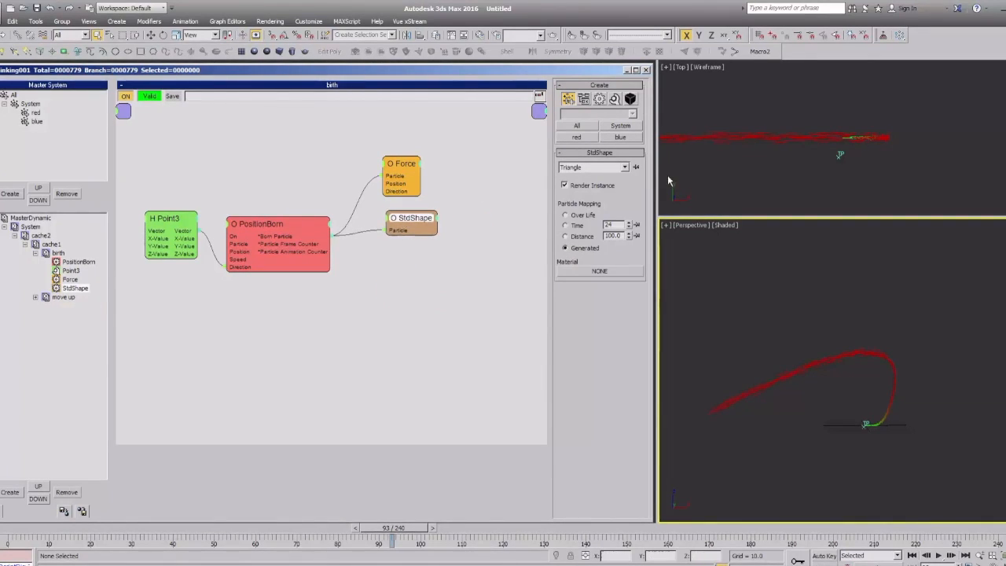
Set the StdShape operator's shape to Cube and align its node beside PositionBorn.
click(579, 167)
click(591, 182)
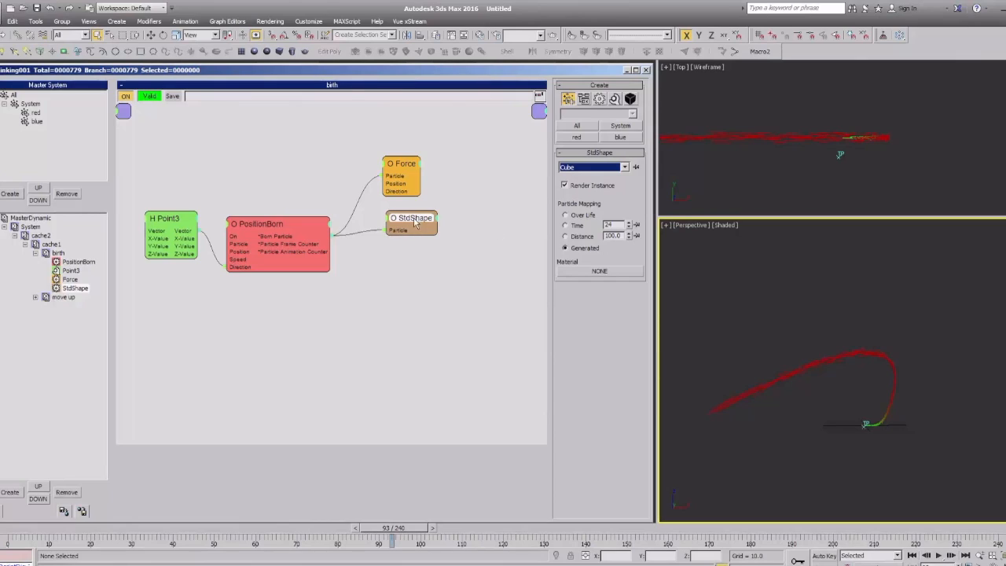
drag(415, 223, 411, 227)
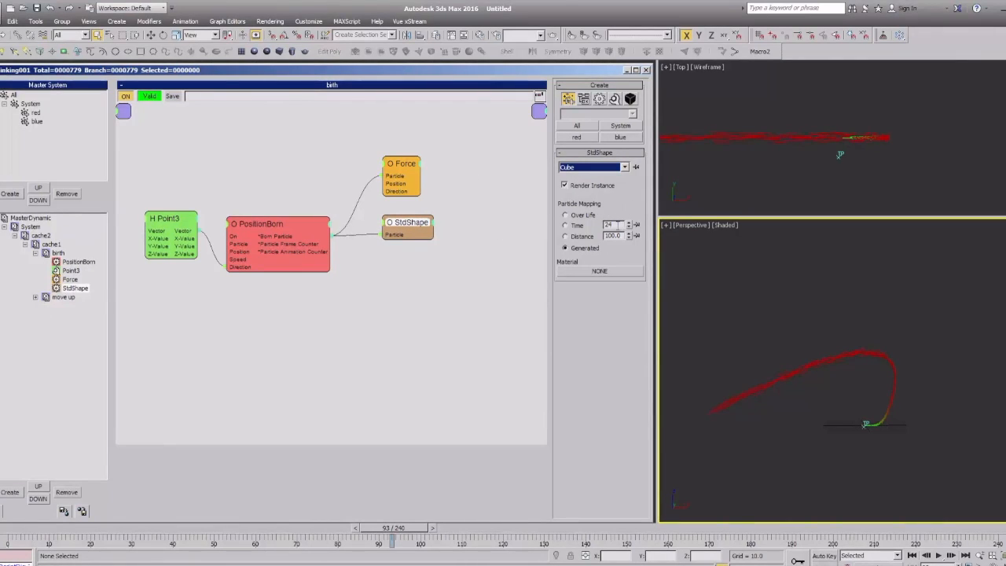
click(354, 246)
mouse_move(396, 223)
mouse_down()
mouse_move(402, 235)
mouse_move(402, 219)
mouse_up()
drag(271, 224, 273, 218)
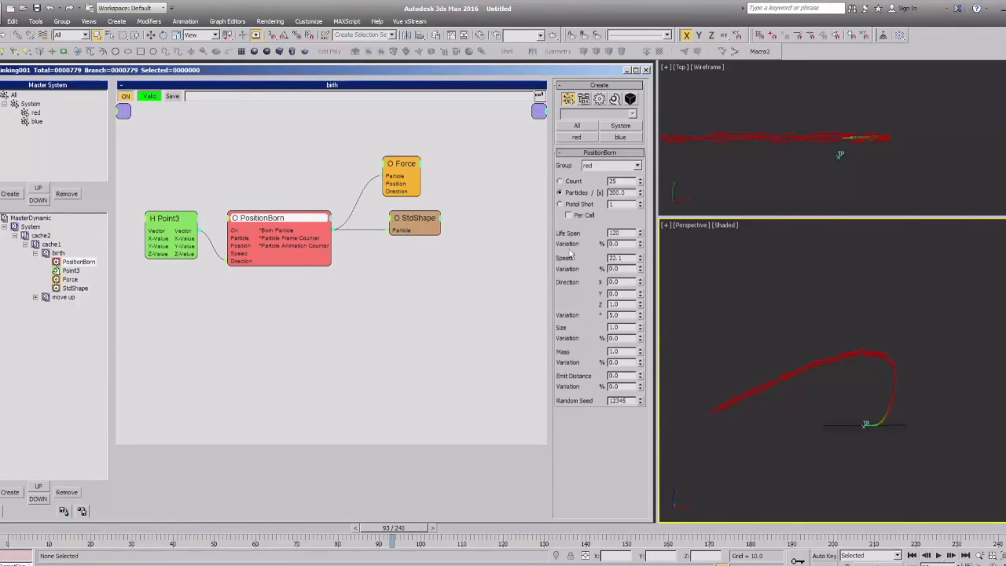
double_click(617, 327)
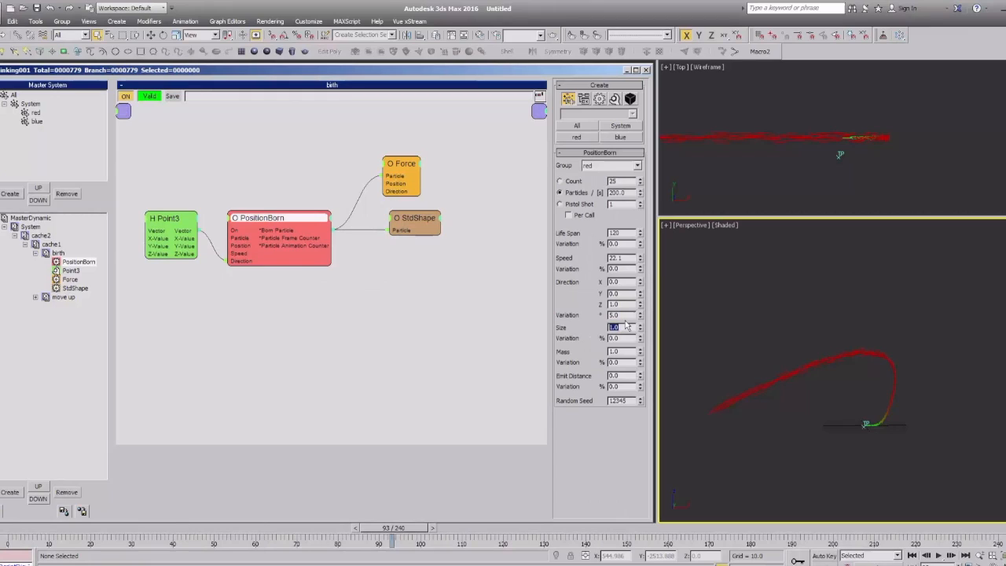
click(426, 299)
right_click(354, 246)
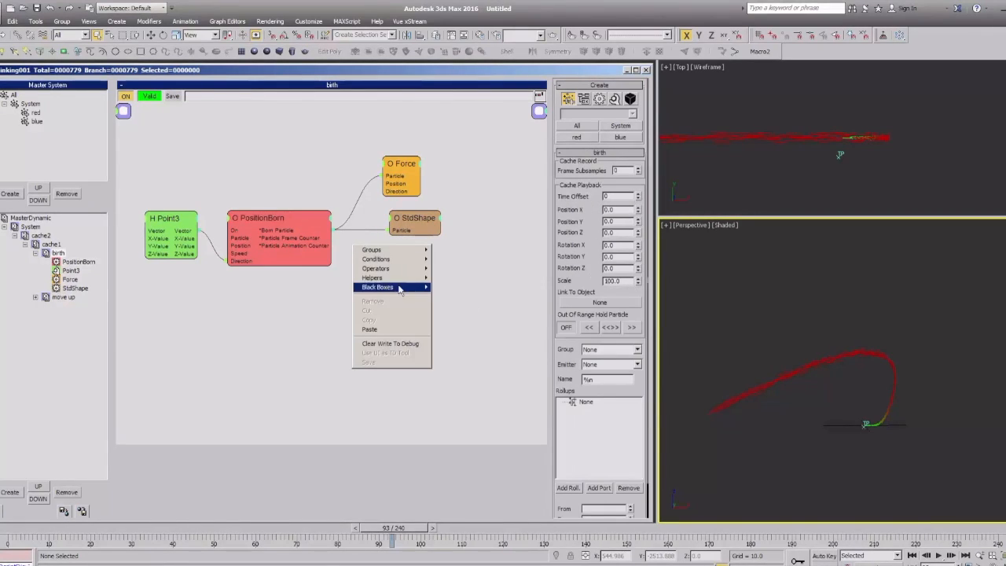
mouse_move(377, 268)
mouse_move(461, 270)
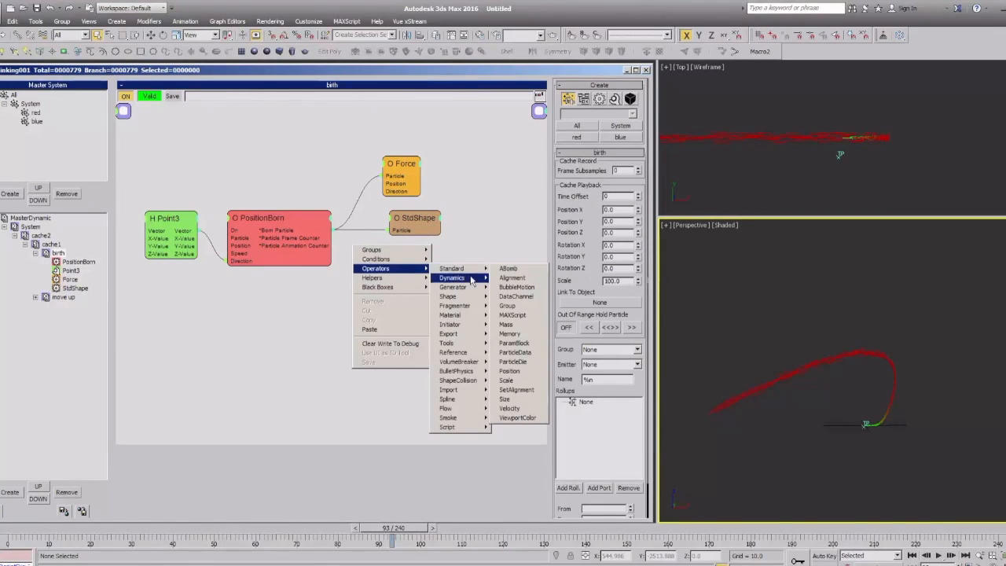
click(505, 399)
mouse_move(419, 260)
mouse_down()
mouse_move(411, 267)
mouse_move(417, 258)
mouse_up()
click(407, 315)
click(414, 250)
key(Delete)
Add a Size operator, wire its Particle input to PositionBorn's Born Particle output, and set the size to 10.
right_click(358, 255)
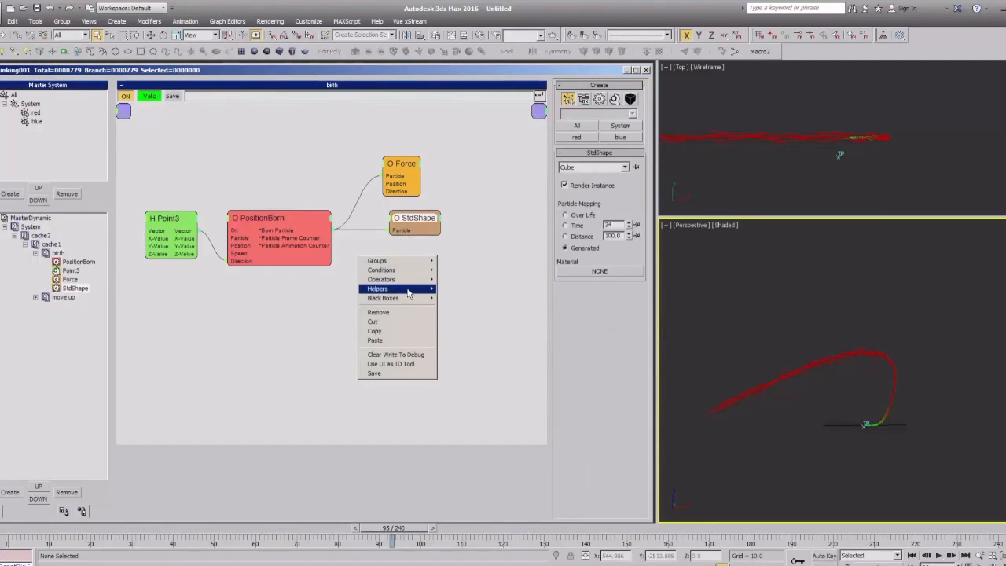
mouse_move(402, 281)
mouse_move(462, 281)
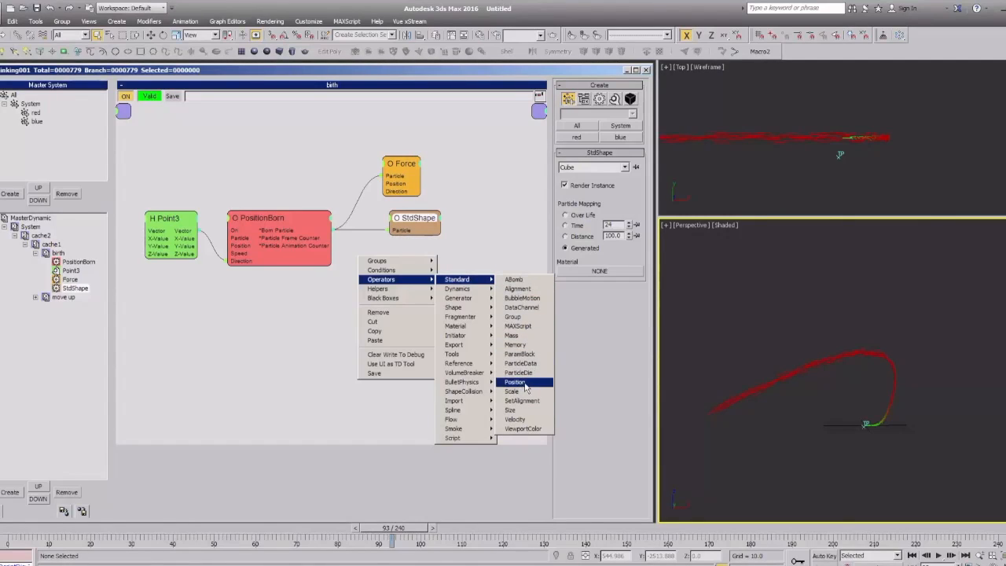
click(515, 410)
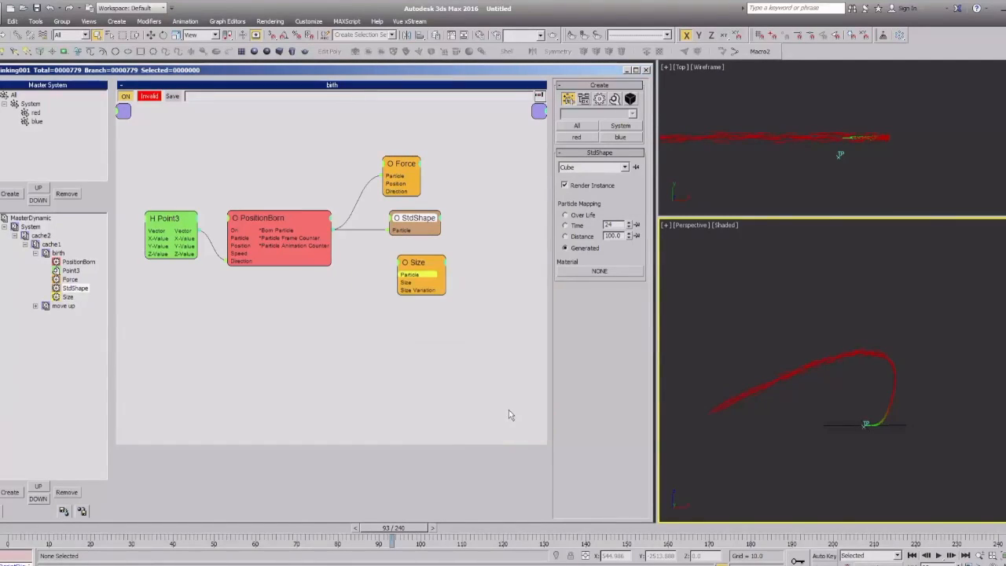
drag(400, 279, 309, 231)
drag(428, 267, 418, 257)
double_click(607, 165)
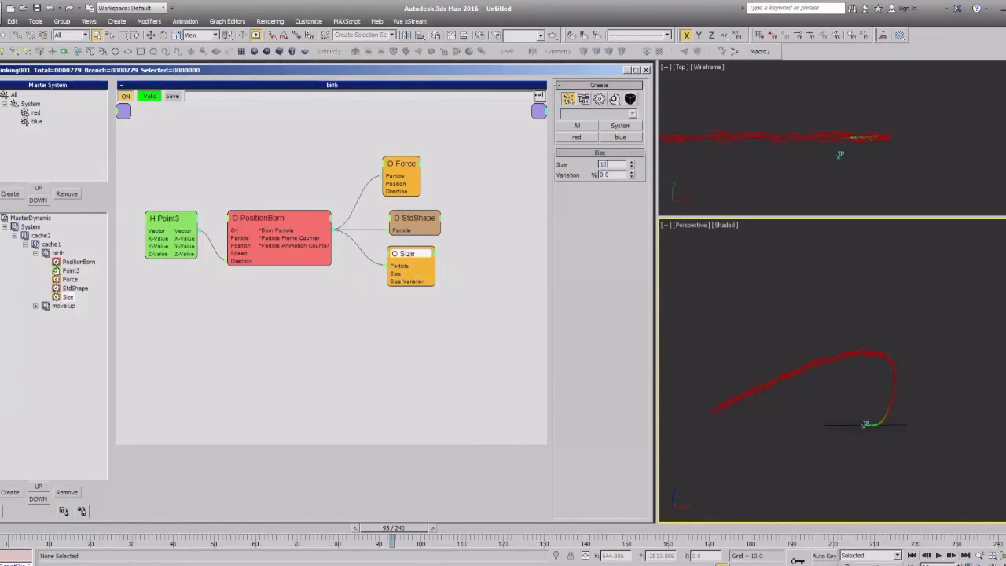
click(294, 312)
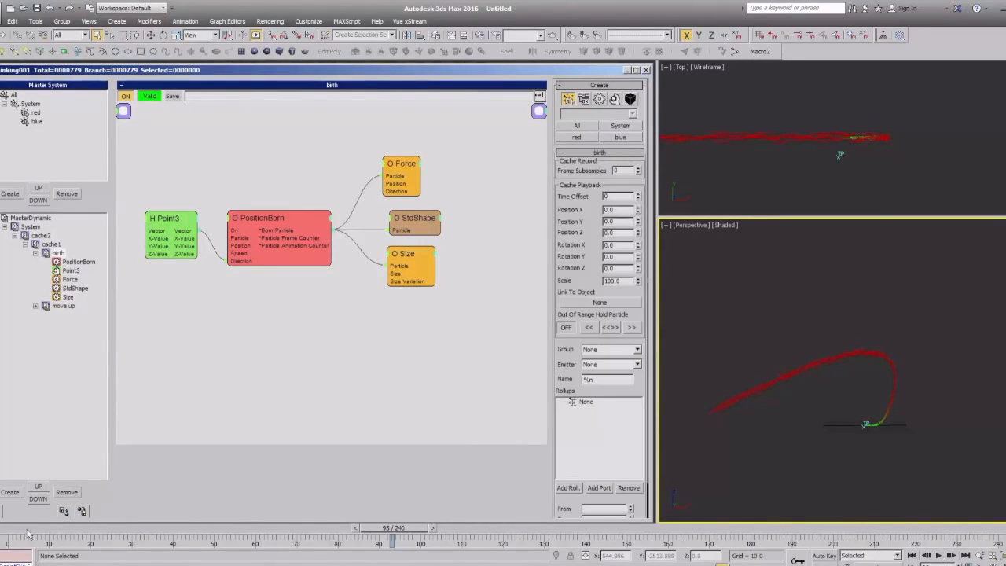
Run the simulation from the start to frame 91 and display edged faces in the Perspective view.
drag(25, 529, 382, 519)
scroll(835, 375, up, 4)
key(F4)
mouse_move(855, 342)
alt+middle_down()
mouse_move(835, 365)
mouse_move(871, 377)
mouse_move(845, 355)
mouse_move(821, 353)
alt+middle_up()
click(365, 346)
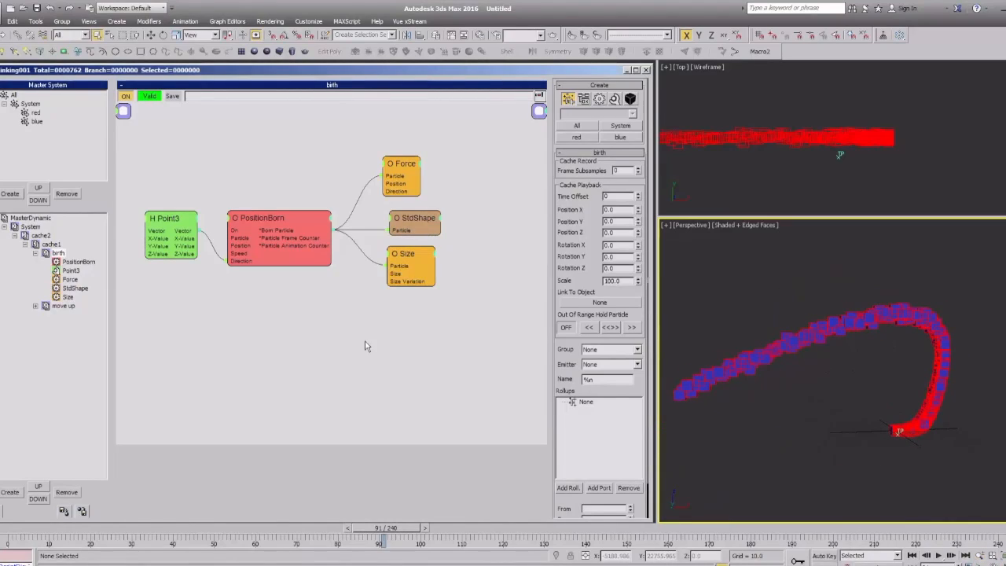
Add an Alignment operator below Size and wire its Particle input to PositionBorn's Born Particle output.
right_click(384, 307)
mouse_move(361, 324)
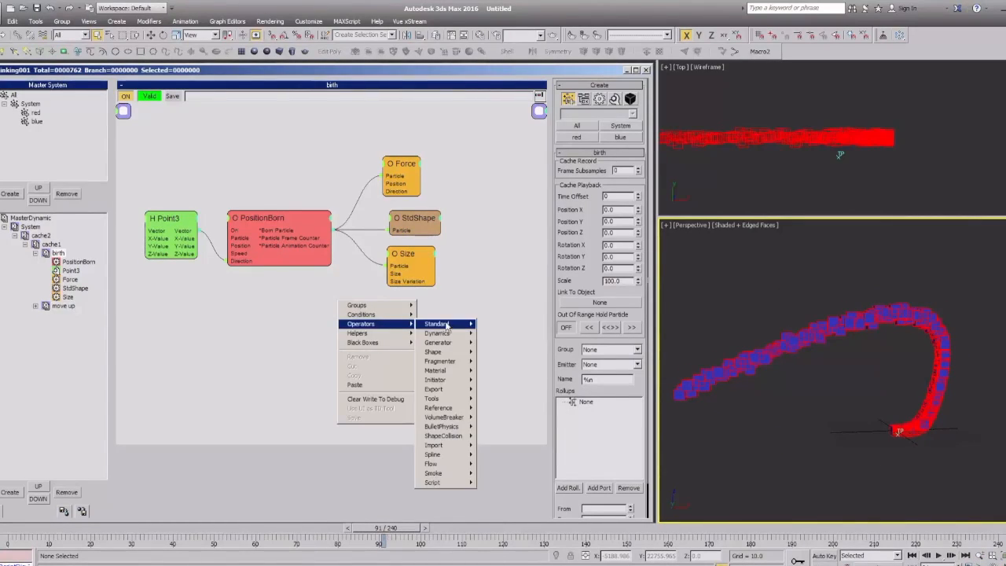
mouse_move(437, 324)
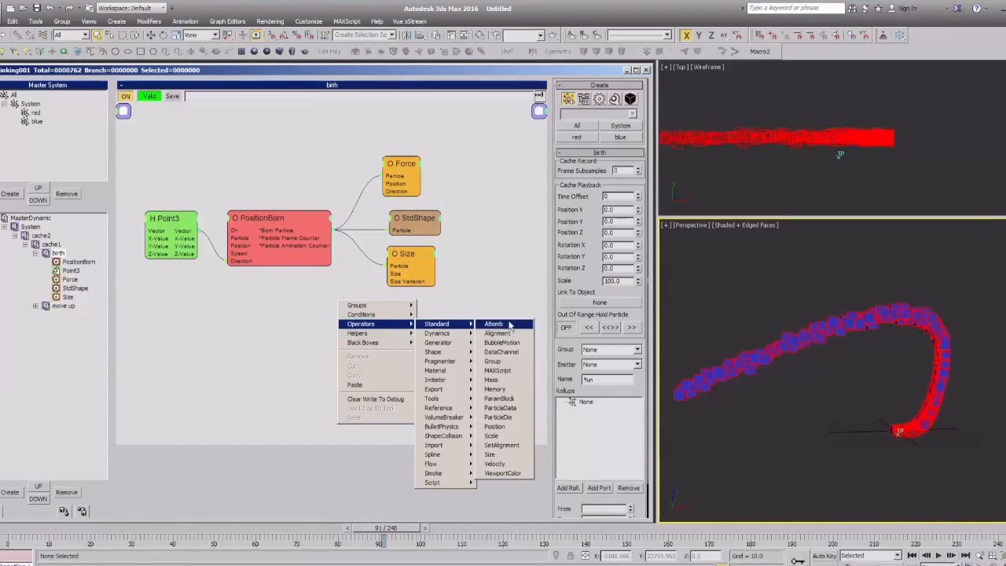
click(493, 333)
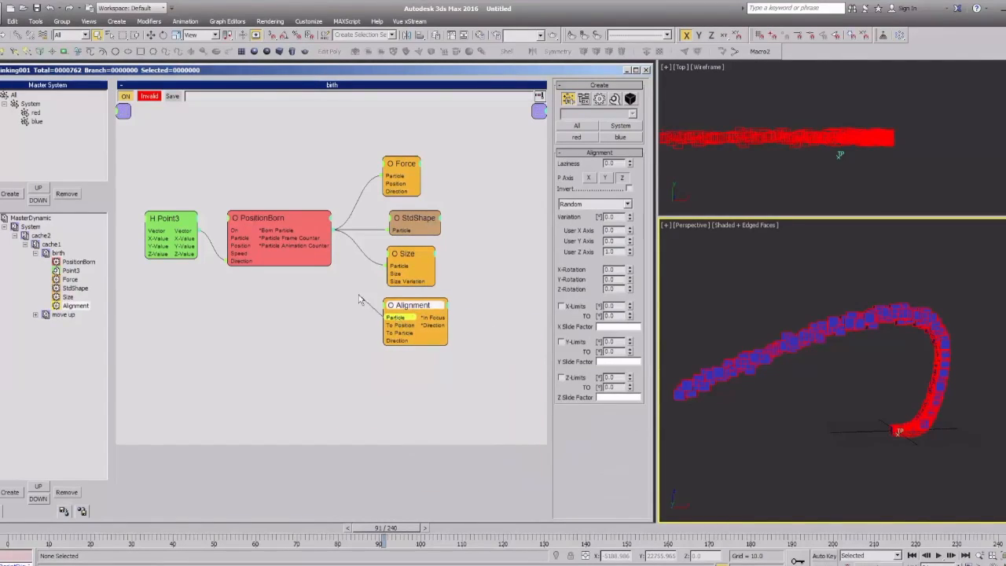
drag(358, 300, 333, 229)
right_click(333, 354)
mouse_move(369, 377)
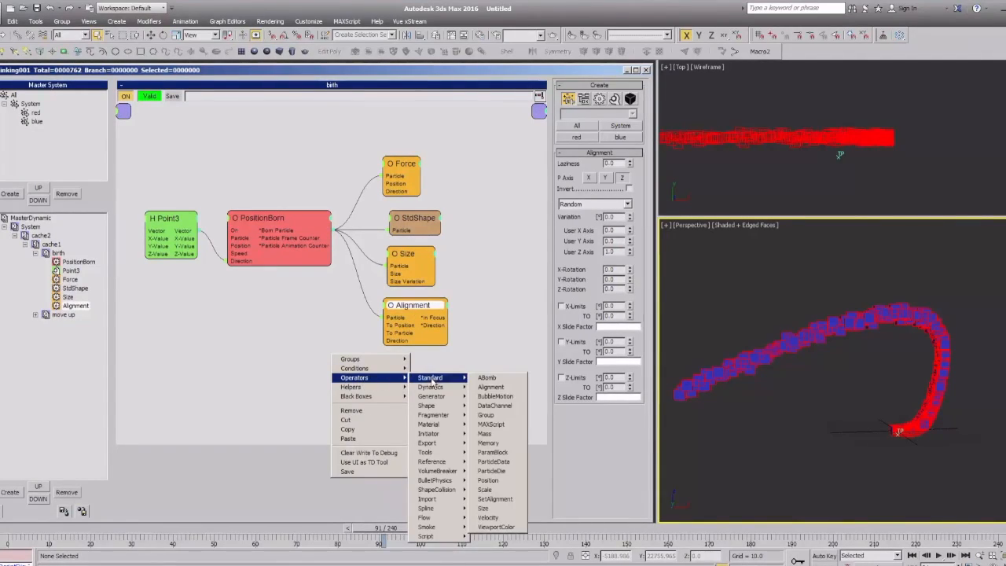
mouse_move(461, 435)
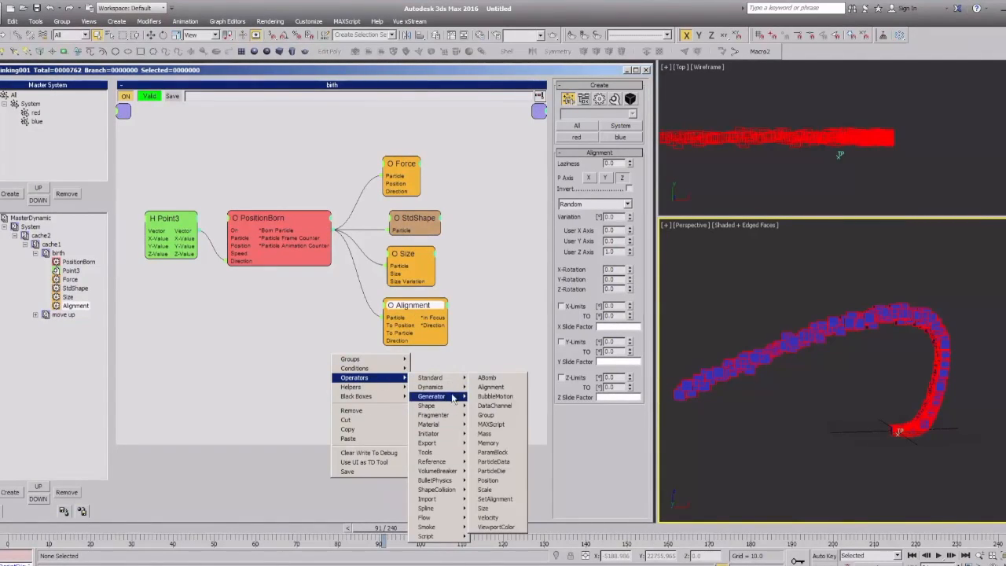
mouse_move(442, 380)
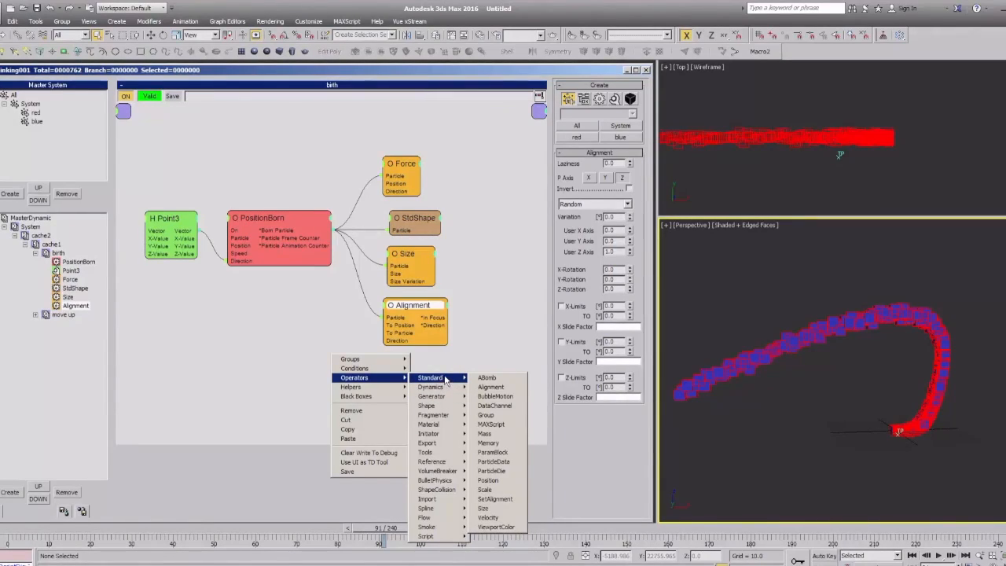
click(489, 387)
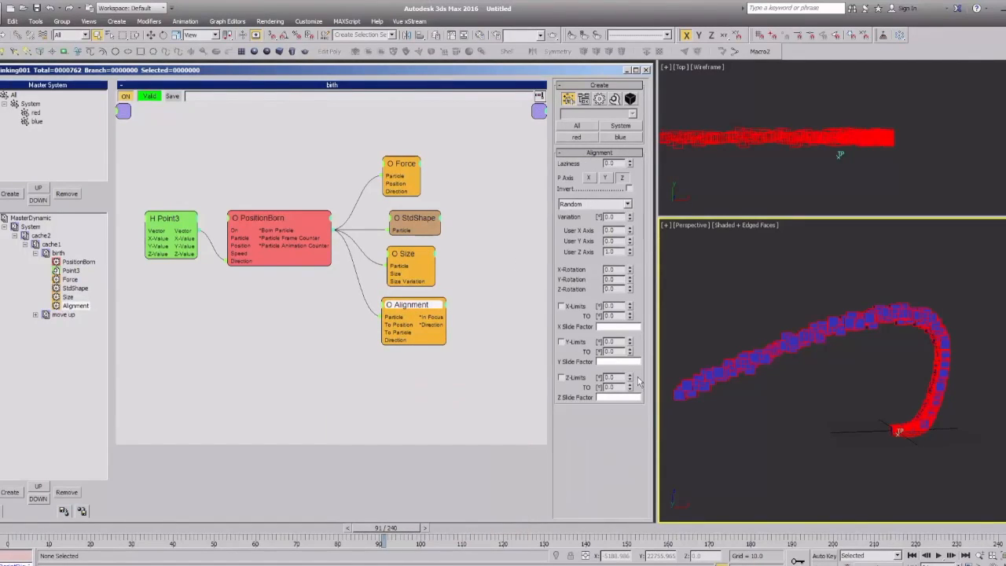
Run the simulation from the start to frame 92 and examine the cubes' alignment in the Perspective view.
drag(35, 533, 386, 542)
scroll(838, 331, up, 5)
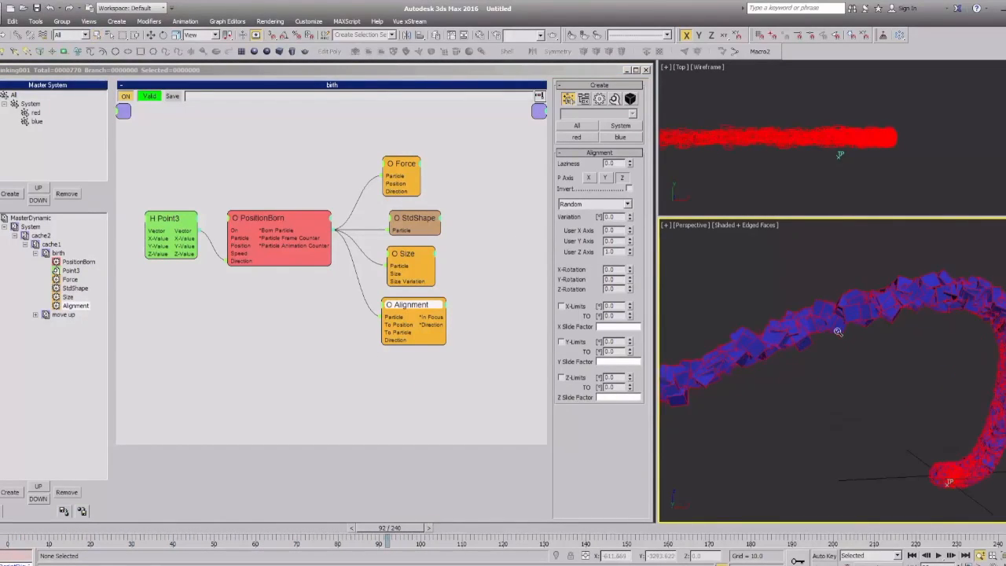
scroll(838, 331, up, 1)
alt+middle_drag(932, 299, 841, 367)
scroll(821, 366, up, 1)
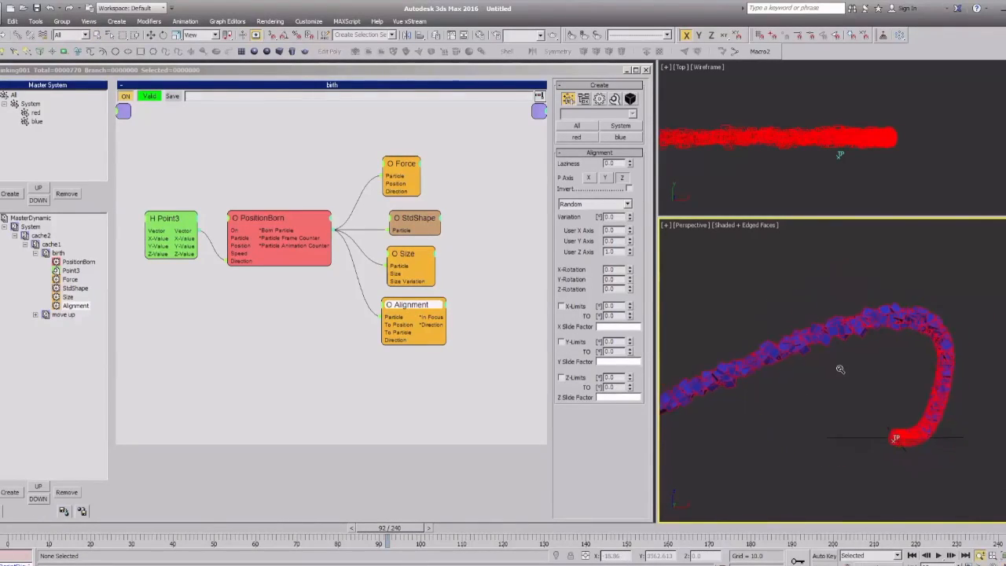
click(360, 309)
drag(419, 313, 425, 313)
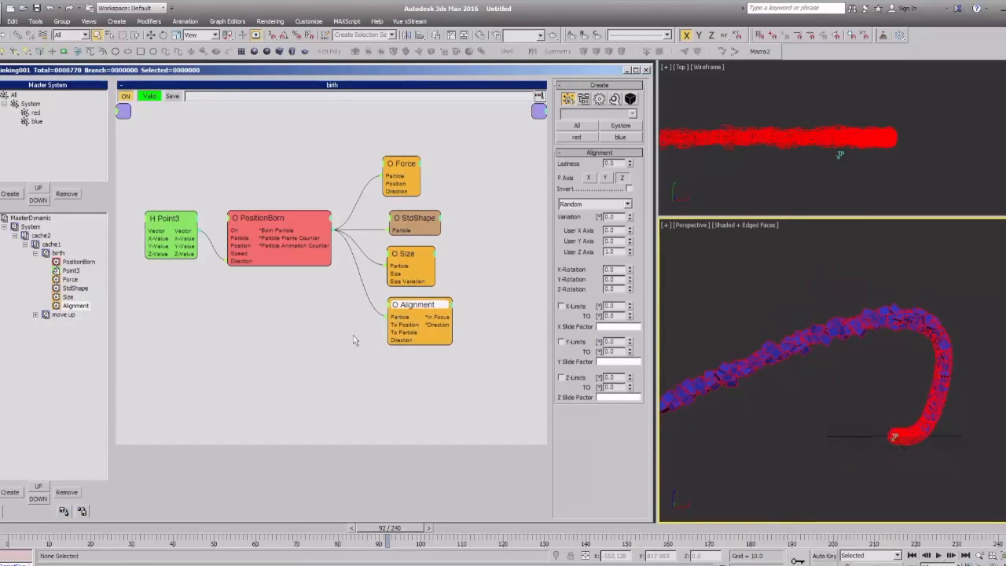
Review the settings of the System particle group and of the PositionBorn operator.
click(36, 254)
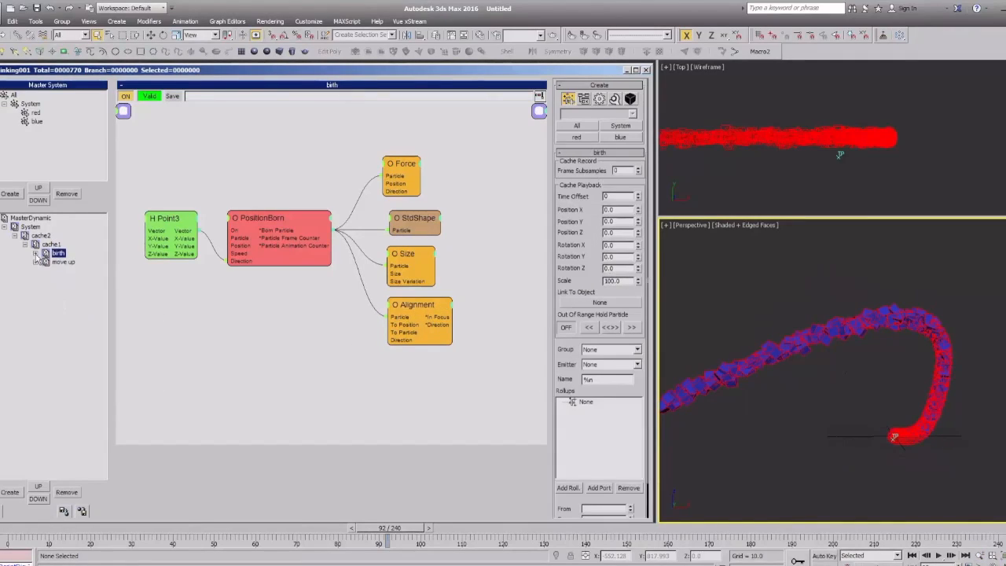
click(29, 104)
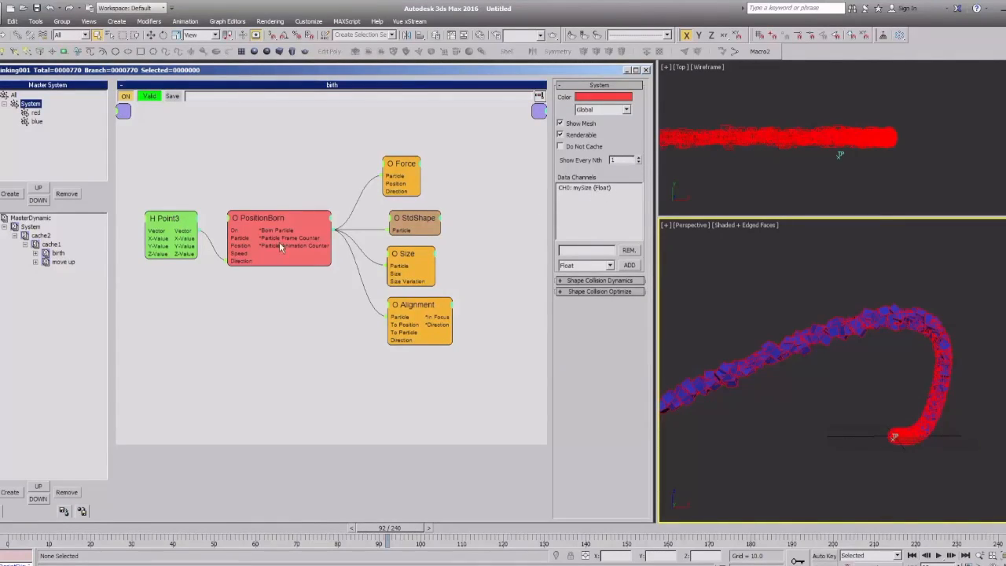
click(285, 217)
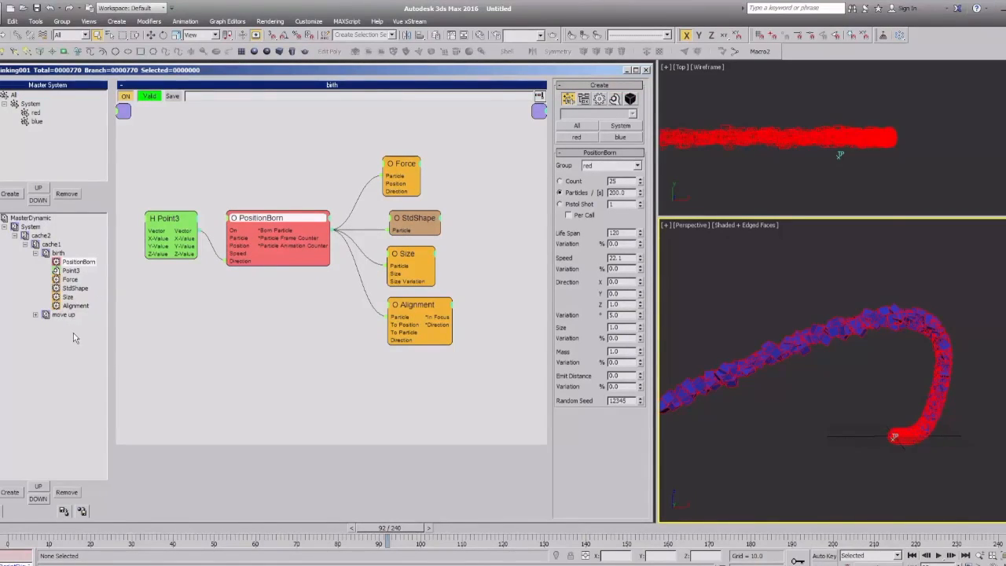
Collapse the Alignment, Size and Force nodes to their Particle inputs and stack them compactly with StdShape.
click(422, 309)
click(411, 268)
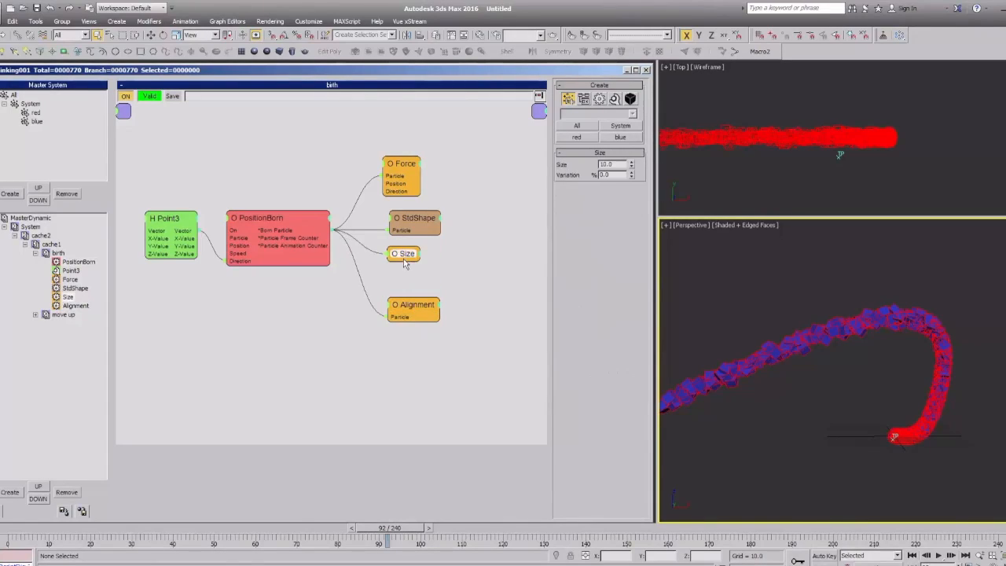
drag(416, 307, 406, 291)
click(401, 165)
drag(401, 165, 409, 185)
click(414, 224)
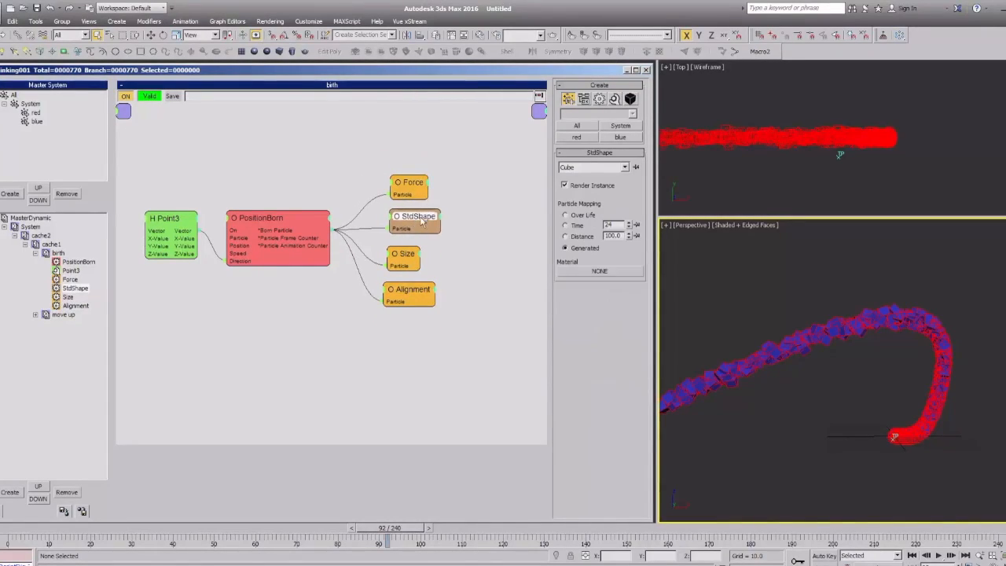
Collapse the Point3 and PositionBorn nodes to their connected ports and place them side by side, left of the operator stack.
click(256, 224)
drag(256, 224, 251, 233)
click(167, 225)
drag(168, 225, 246, 268)
click(245, 234)
mouse_move(316, 268)
middle_down()
mouse_move(320, 230)
mouse_move(320, 255)
middle_up()
click(321, 292)
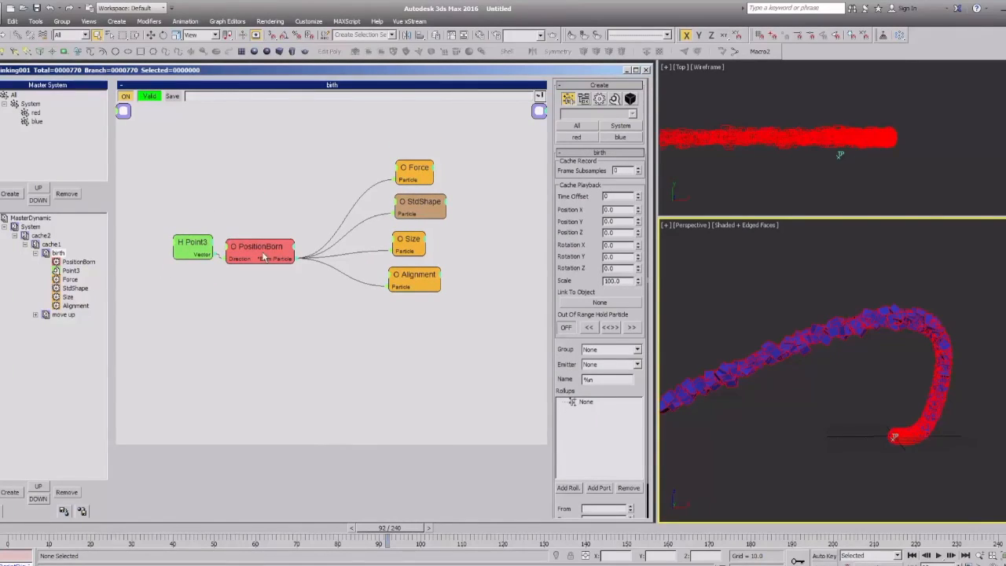
Delete the faded Threshold condition from the move up dynamic set and shift the red group node slightly upward.
click(35, 254)
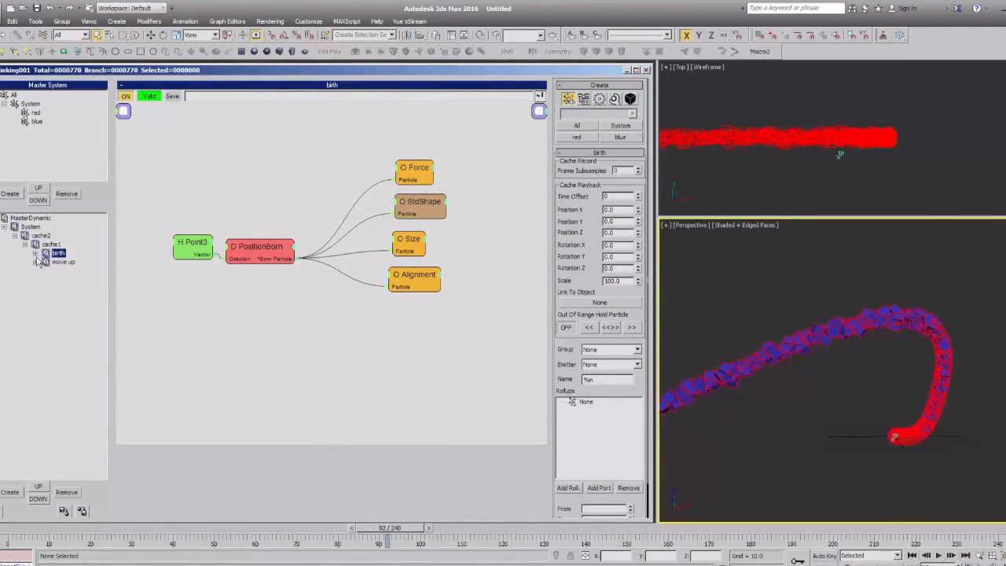
click(63, 262)
drag(172, 210, 167, 202)
mouse_move(242, 182)
mouse_down()
mouse_move(240, 202)
mouse_move(236, 173)
mouse_up()
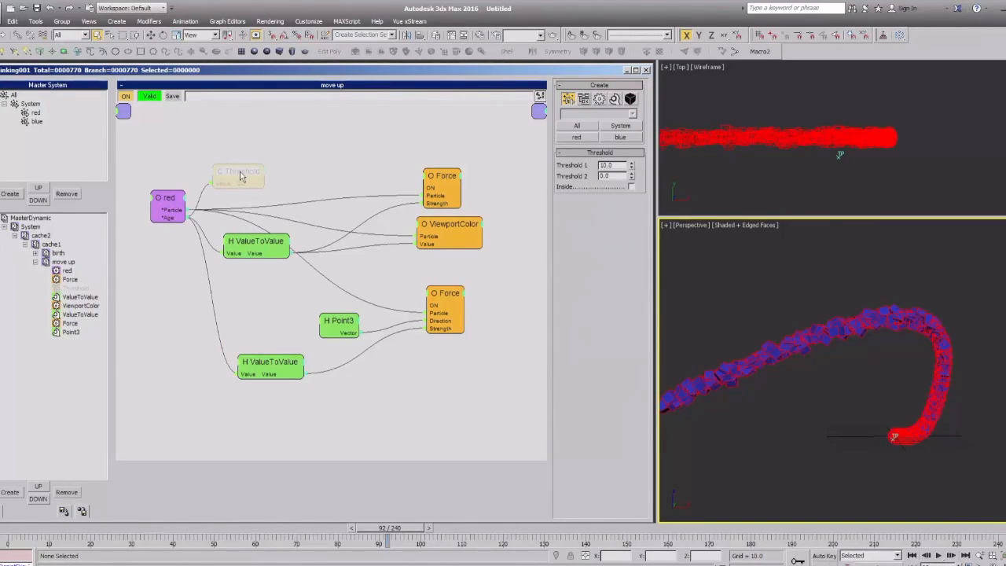
key(Delete)
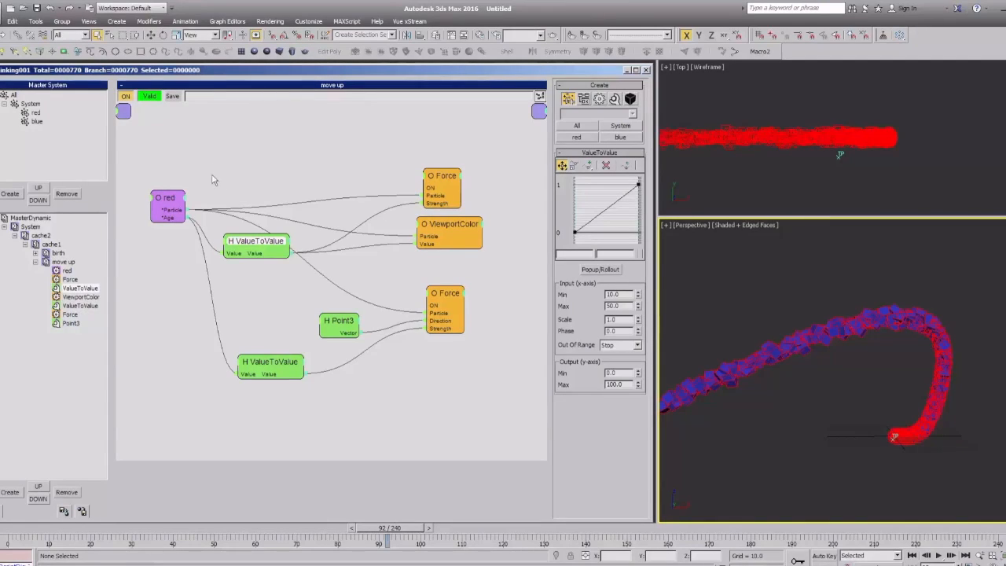
drag(171, 217, 174, 203)
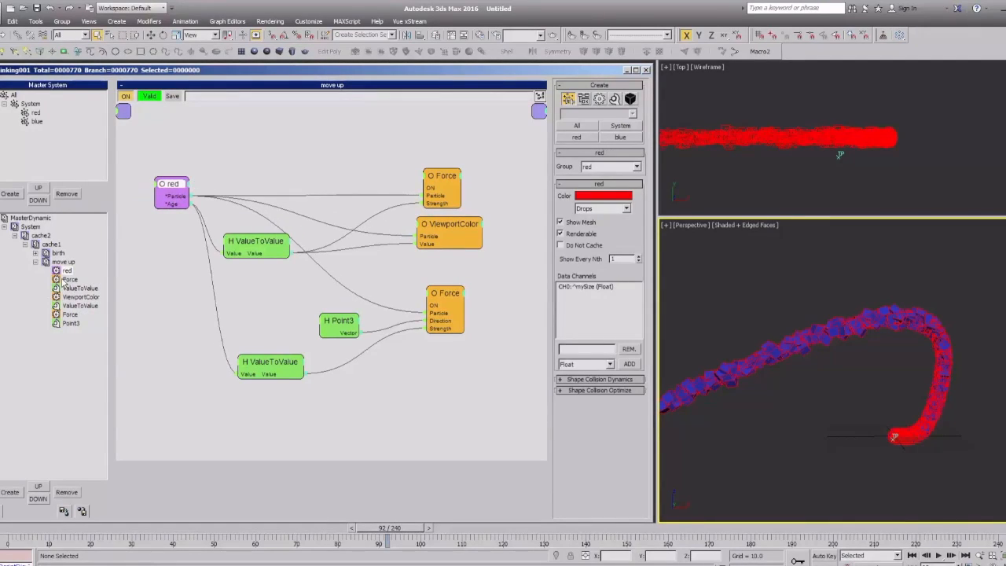
Add a standard ParticleData helper to the birth dynamic set and place it below the Alignment node.
click(58, 253)
click(403, 244)
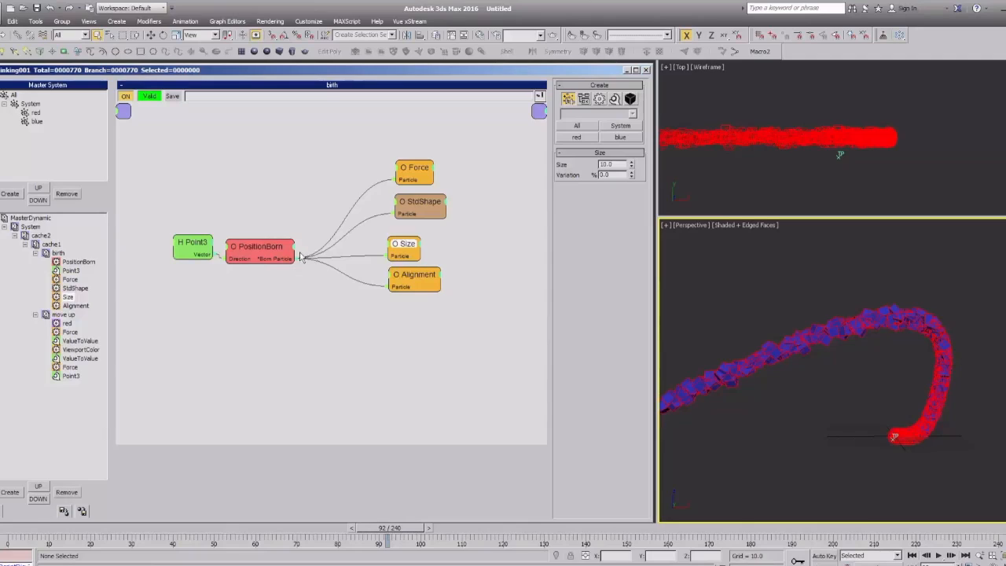
right_click(303, 288)
mouse_move(349, 320)
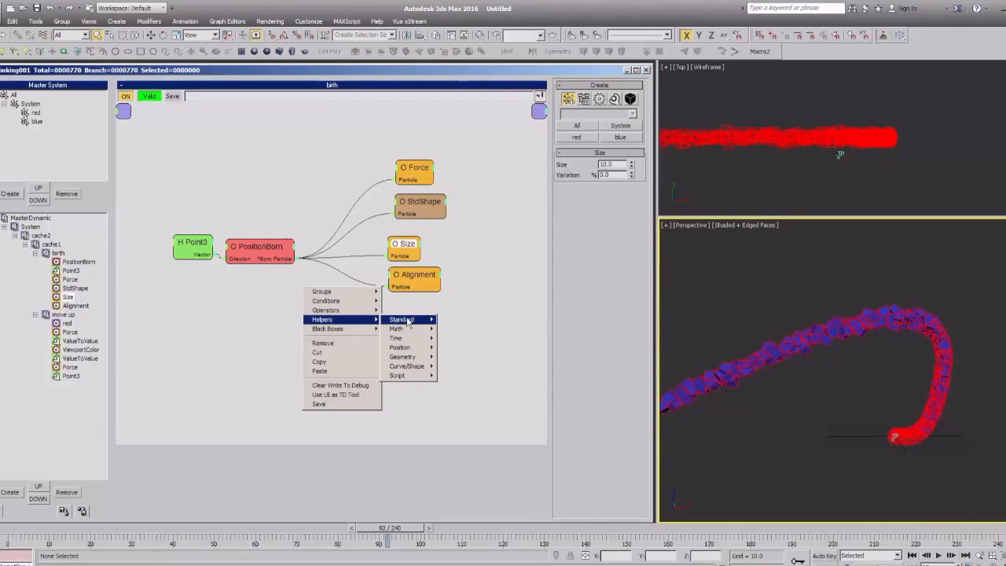
mouse_move(405, 320)
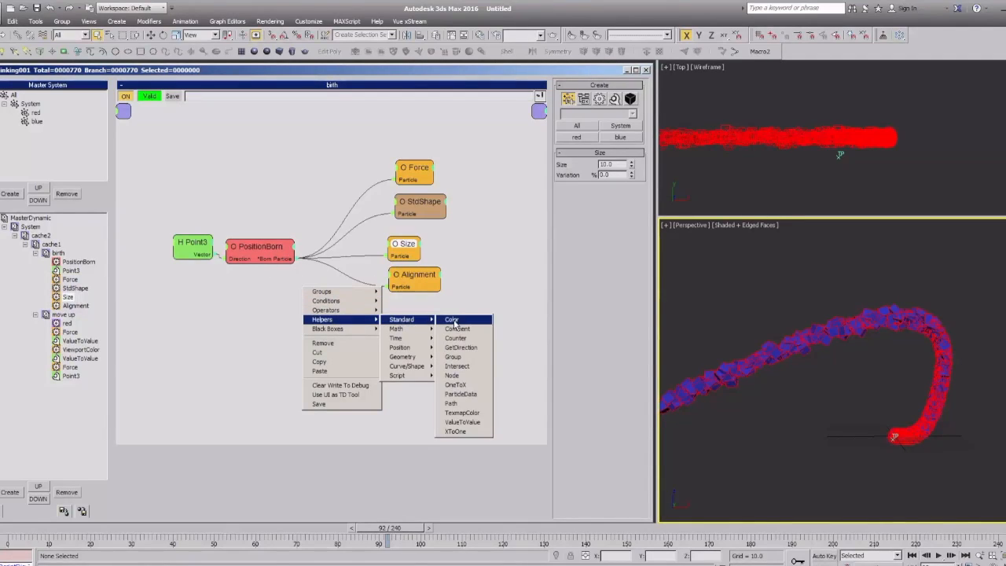
click(464, 394)
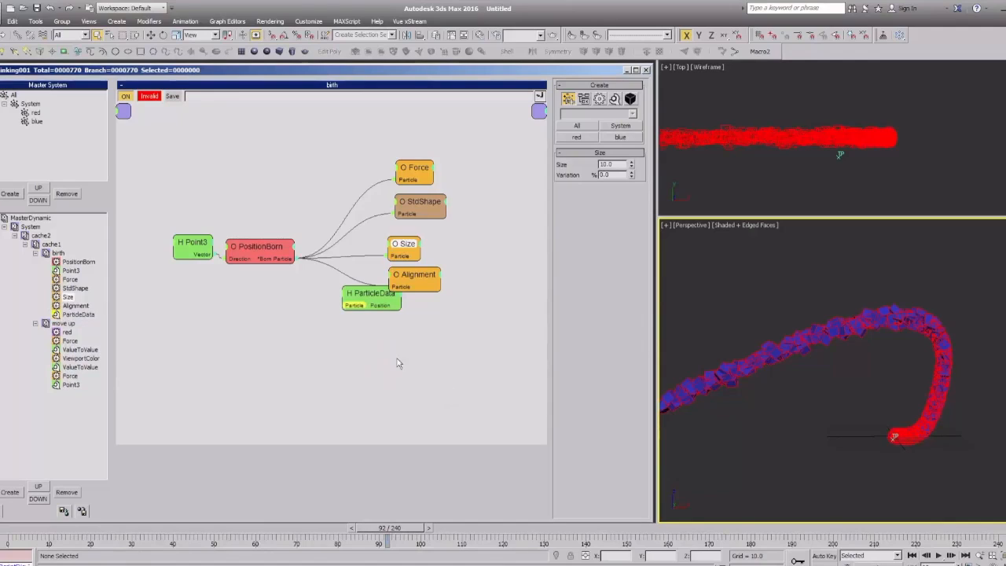
mouse_move(359, 299)
mouse_down()
mouse_move(358, 316)
mouse_move(367, 312)
mouse_up()
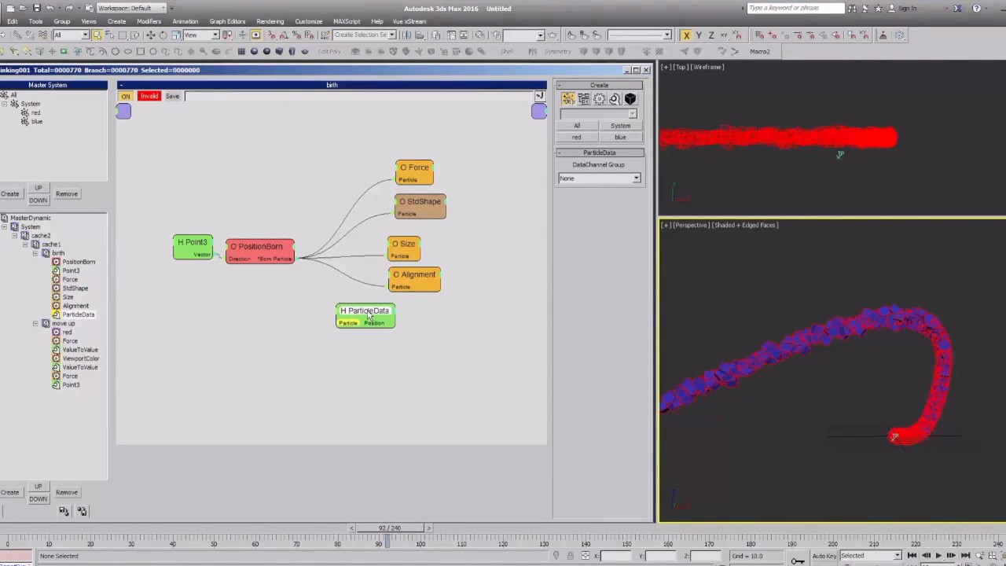
right_click(337, 344)
mouse_move(323, 377)
mouse_move(397, 376)
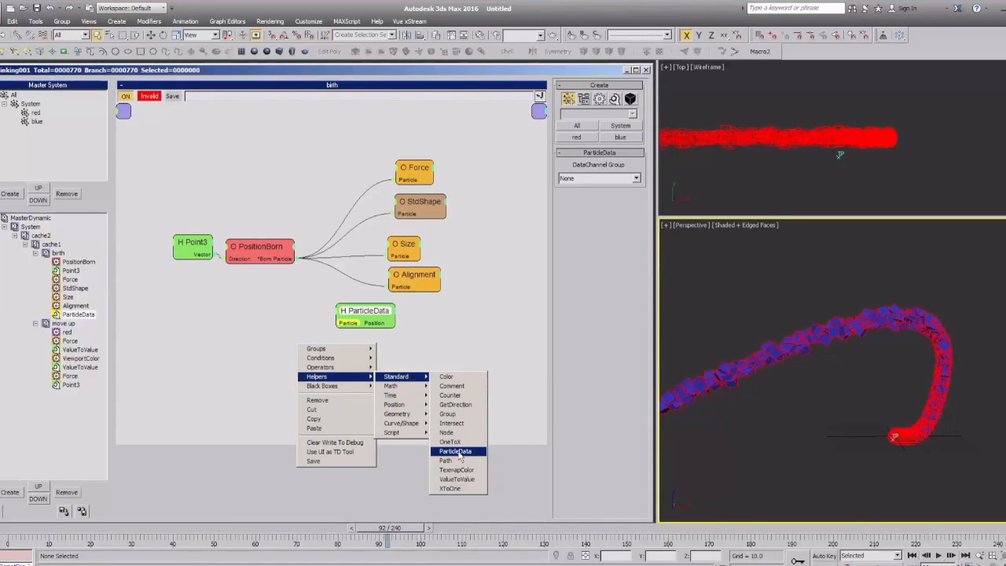
click(375, 323)
drag(376, 314, 366, 312)
Add a standard ParticleData operator, expose its Spin input, and place it below PositionBorn.
right_click(346, 340)
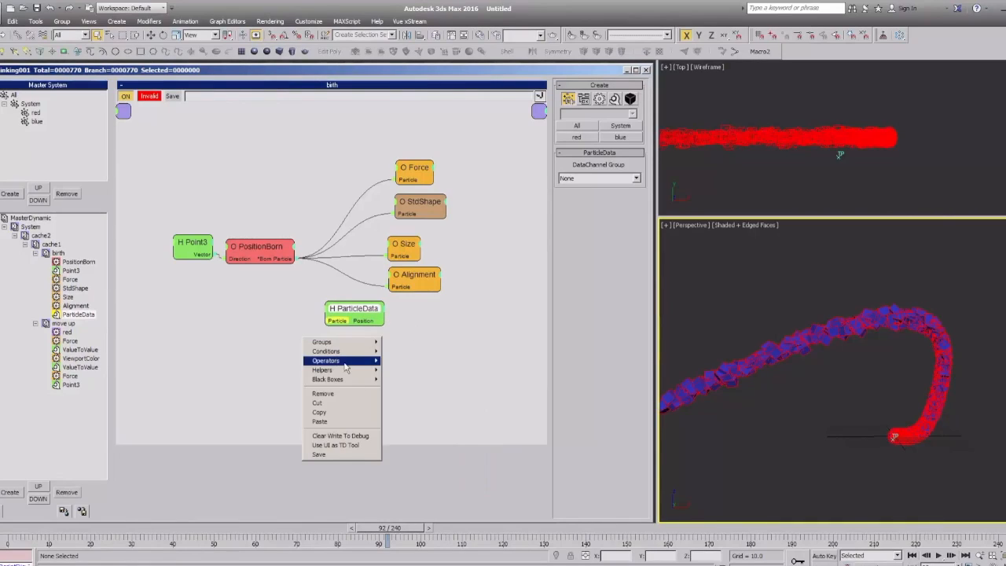
mouse_move(347, 361)
mouse_move(416, 363)
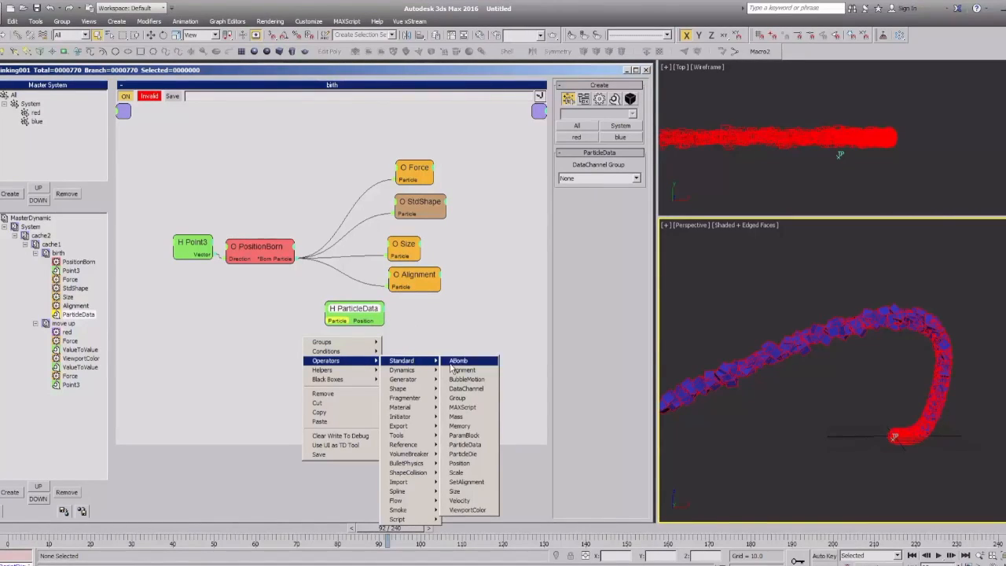
click(465, 445)
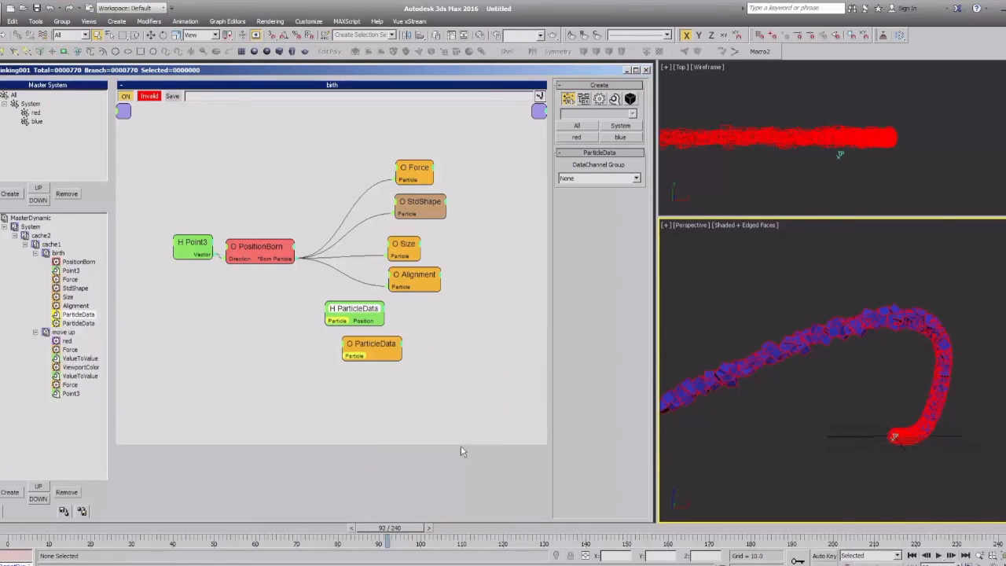
drag(372, 356, 350, 354)
click(331, 351)
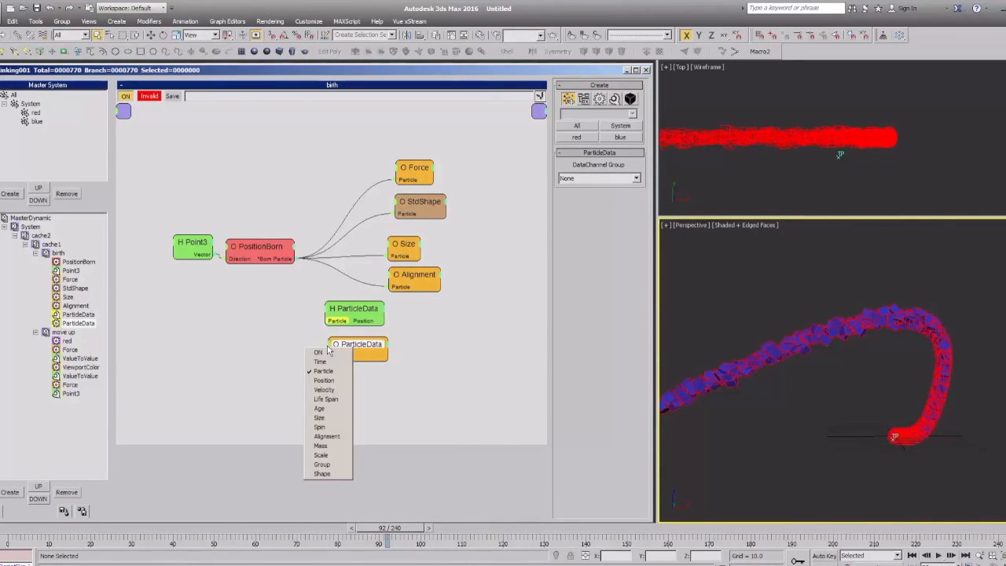
click(336, 428)
drag(354, 348, 258, 305)
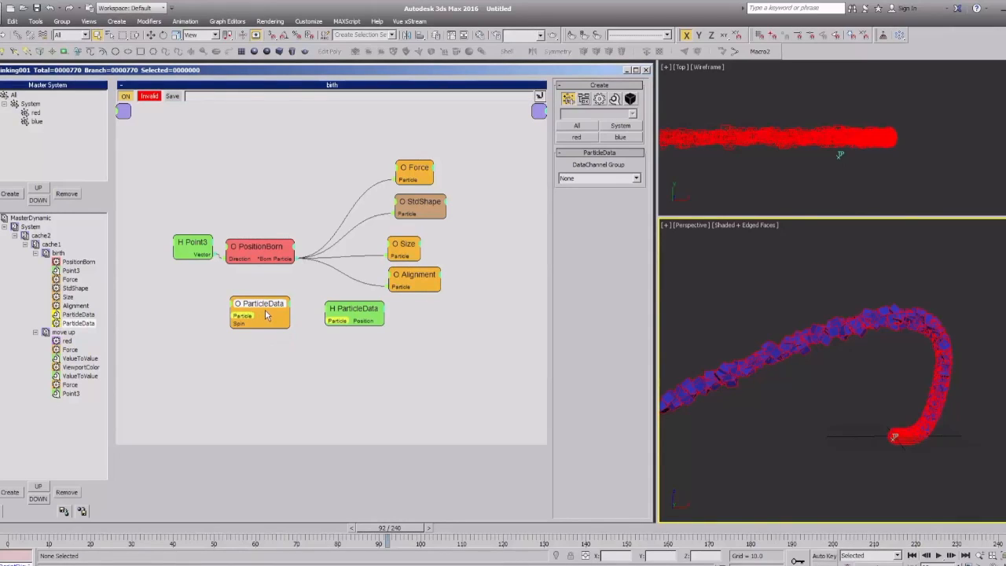
Show all inputs of the ParticleData operator.
right_click(260, 306)
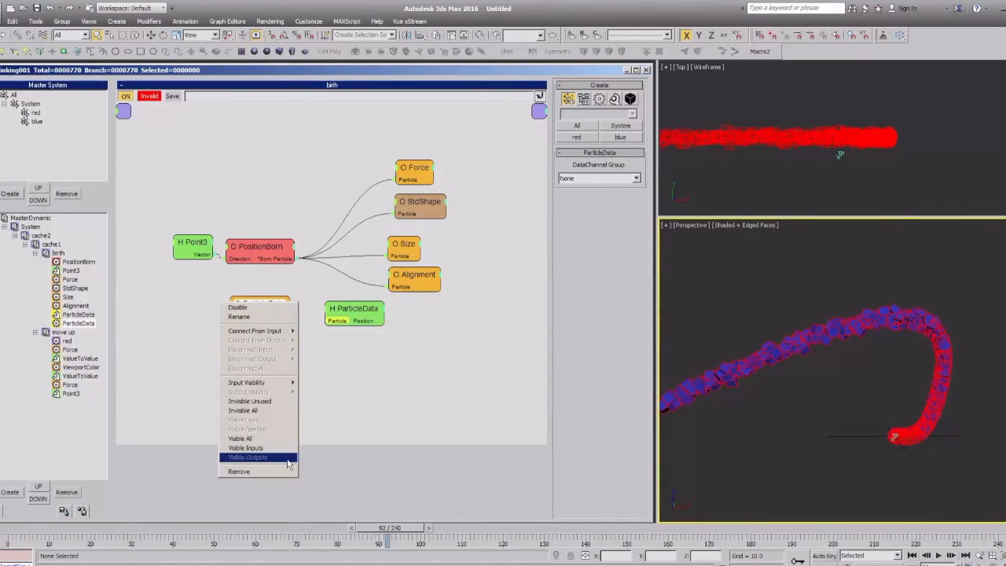
click(265, 307)
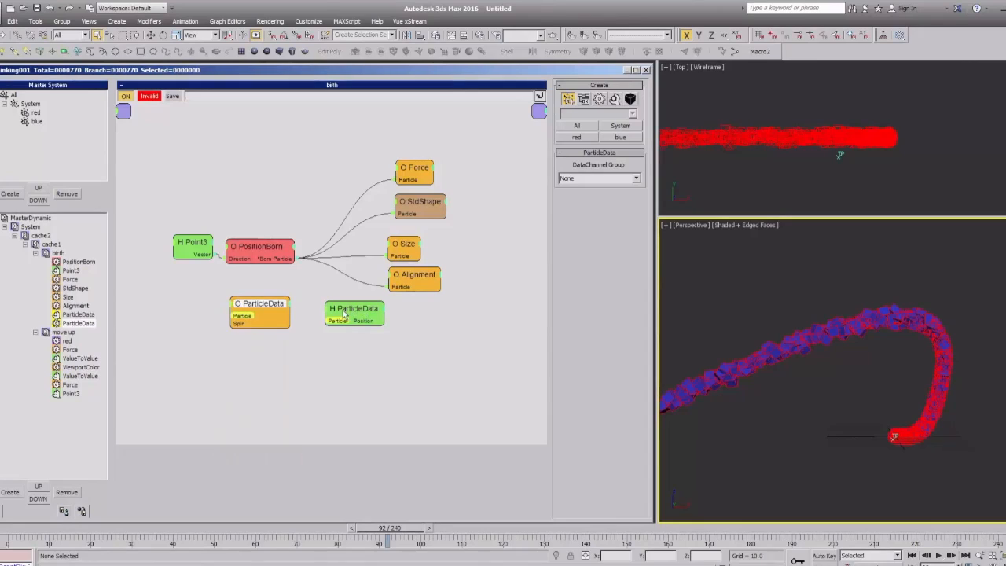
right_click(253, 301)
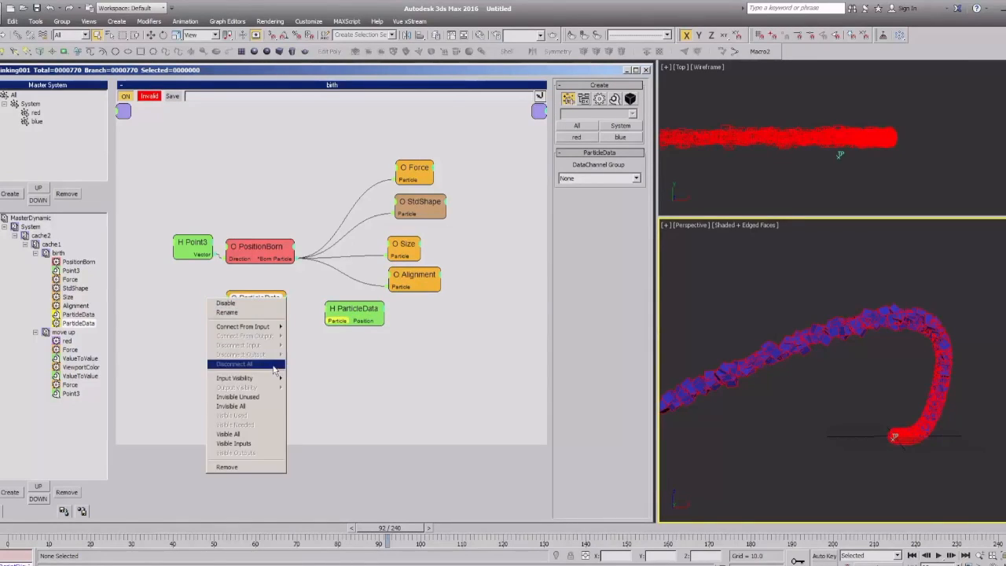
click(245, 435)
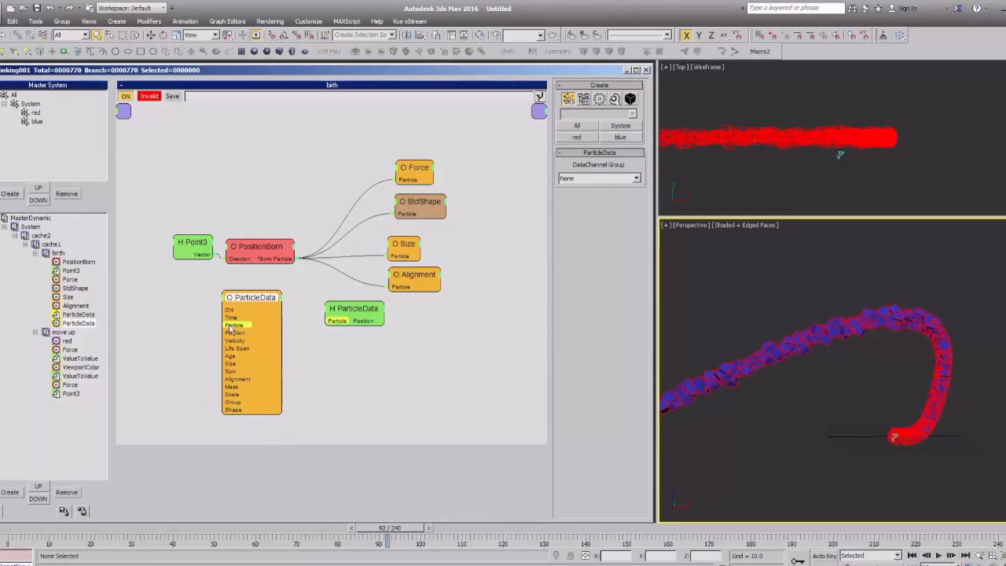
drag(242, 302, 241, 305)
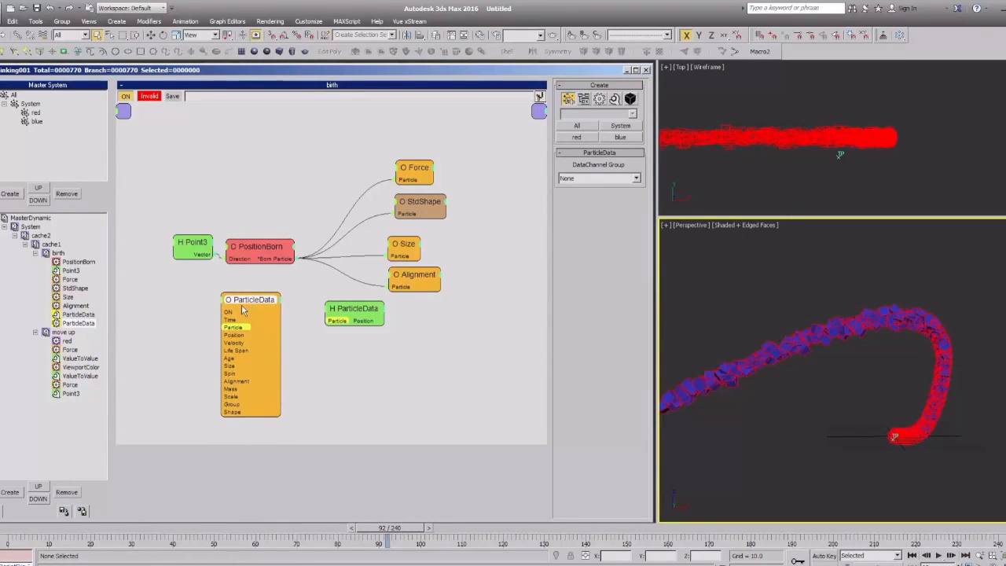
Examine where ParticleData is listed among the standard operators and the standard helpers.
right_click(195, 321)
mouse_move(188, 327)
mouse_move(245, 328)
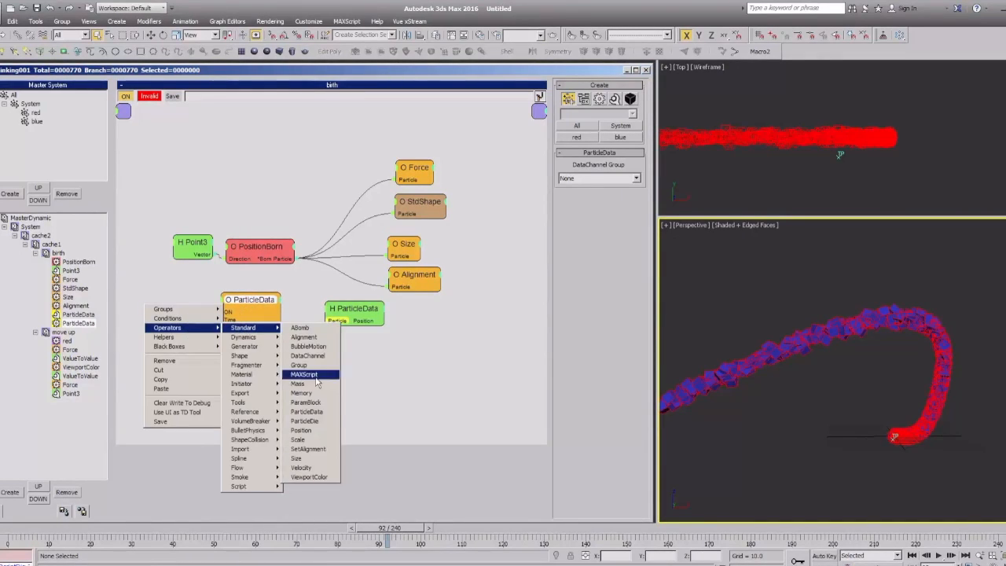
click(321, 414)
drag(351, 304, 341, 292)
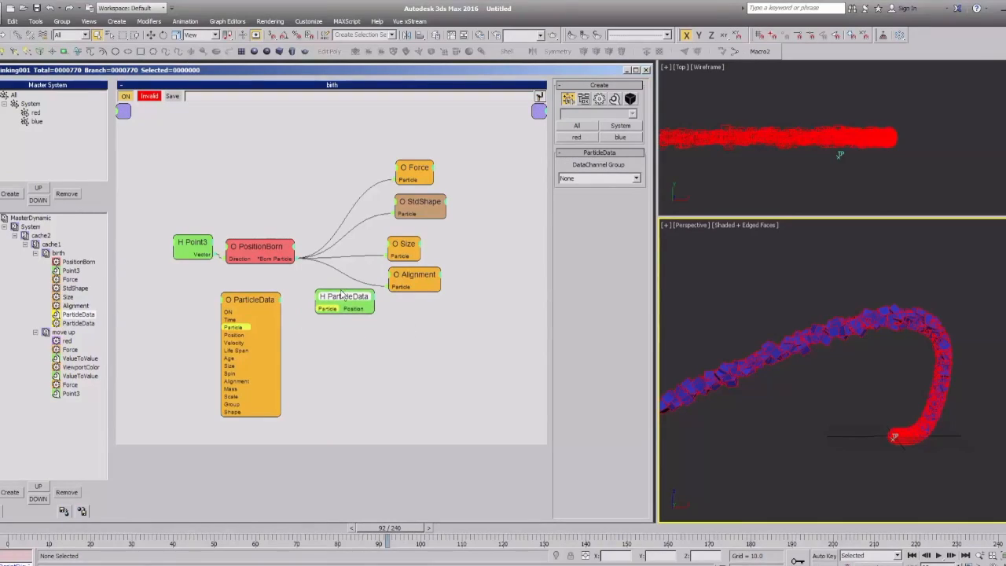
right_click(378, 336)
mouse_move(352, 362)
mouse_move(432, 362)
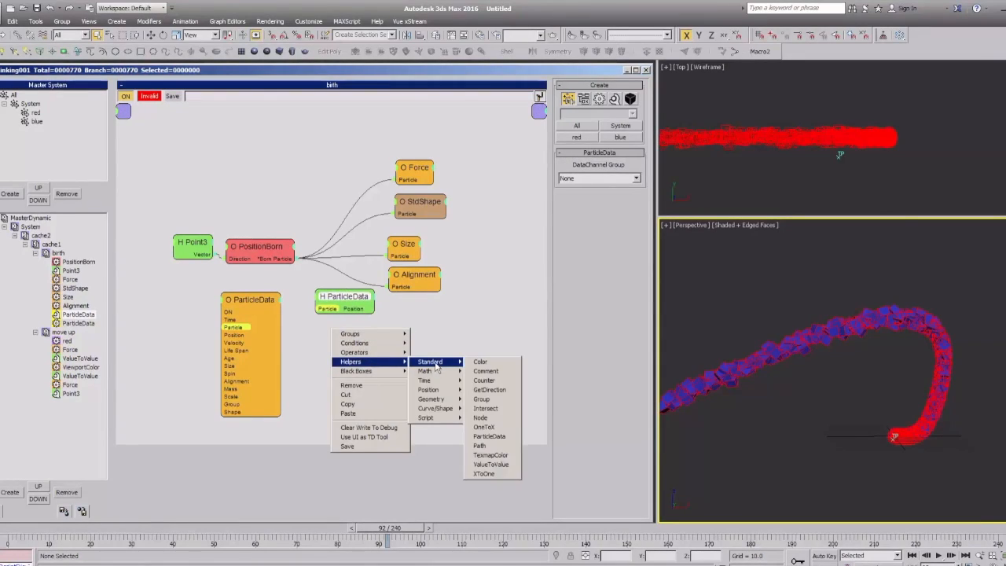
click(489, 437)
Show all inputs and outputs of the ParticleData helper and place it beside the ParticleData operator.
right_click(336, 301)
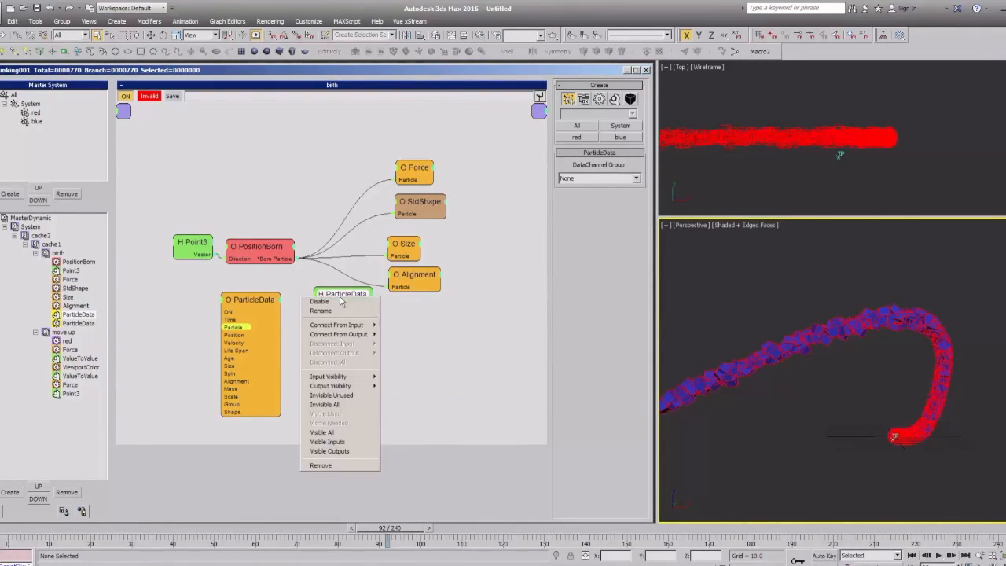
click(334, 433)
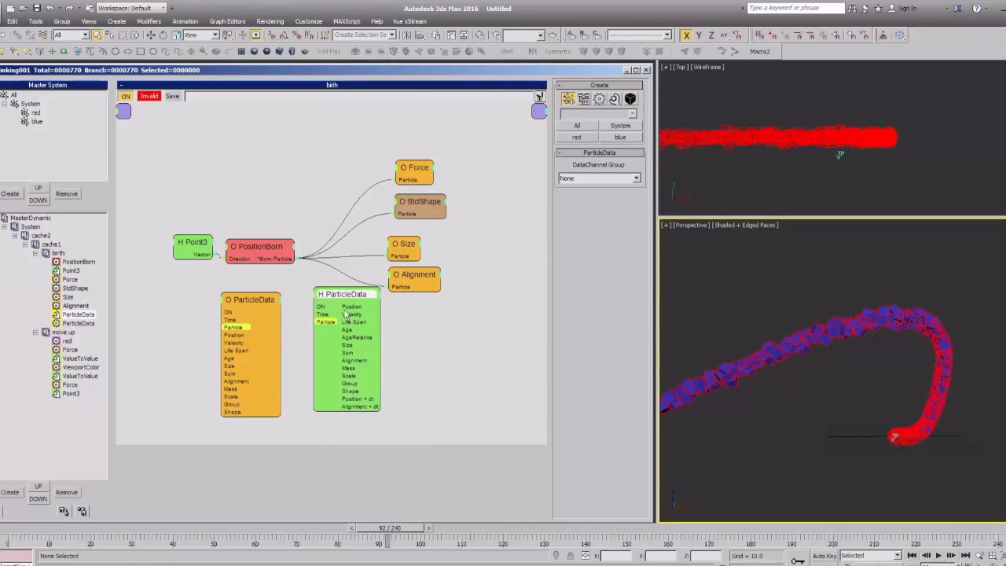
drag(341, 309, 299, 333)
drag(362, 358, 356, 358)
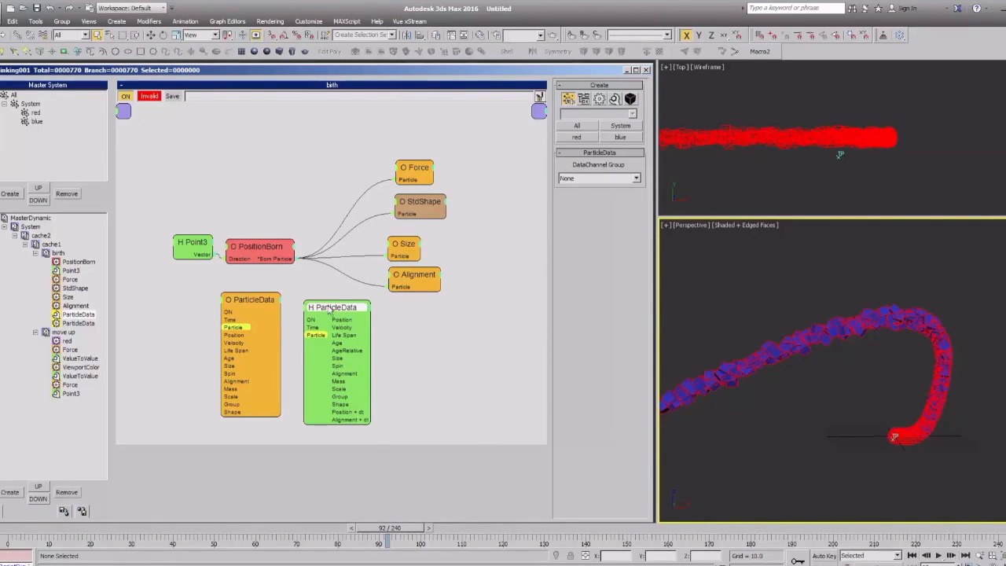
Wire PositionBorn's Born Particle output to both ParticleData nodes' Particle inputs, with the operator placed below Alignment.
drag(260, 309, 294, 259)
mouse_move(493, 320)
mouse_down()
mouse_move(462, 319)
mouse_move(473, 316)
mouse_up()
mouse_move(337, 311)
mouse_down()
mouse_move(325, 321)
mouse_move(342, 318)
mouse_move(302, 299)
mouse_move(294, 258)
mouse_move(351, 314)
mouse_move(334, 320)
mouse_up()
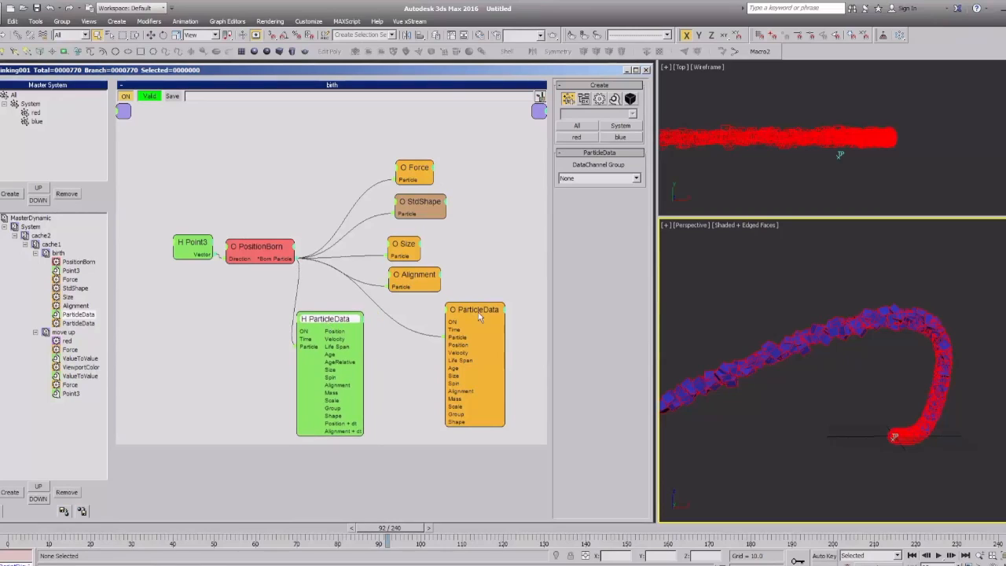
Delete the ParticleData operator from the birth dynamic set, keeping the wired ParticleData helper.
drag(471, 311, 427, 307)
key(Delete)
drag(351, 324, 342, 320)
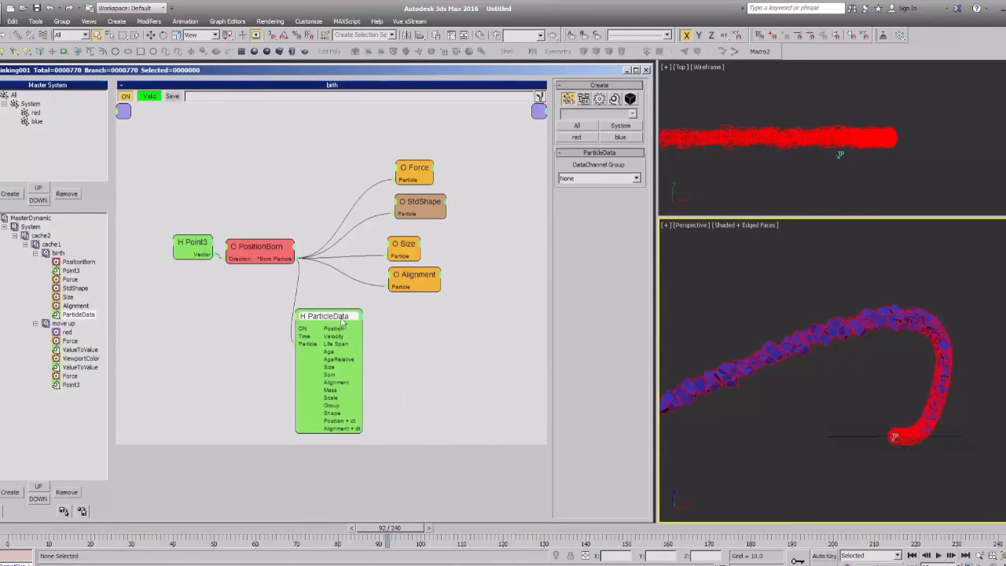
Rearrange the ParticleData helper, PositionBorn and Point3 nodes so their connections are spaced more clearly.
click(409, 341)
right_click(372, 312)
click(336, 319)
drag(321, 318, 327, 316)
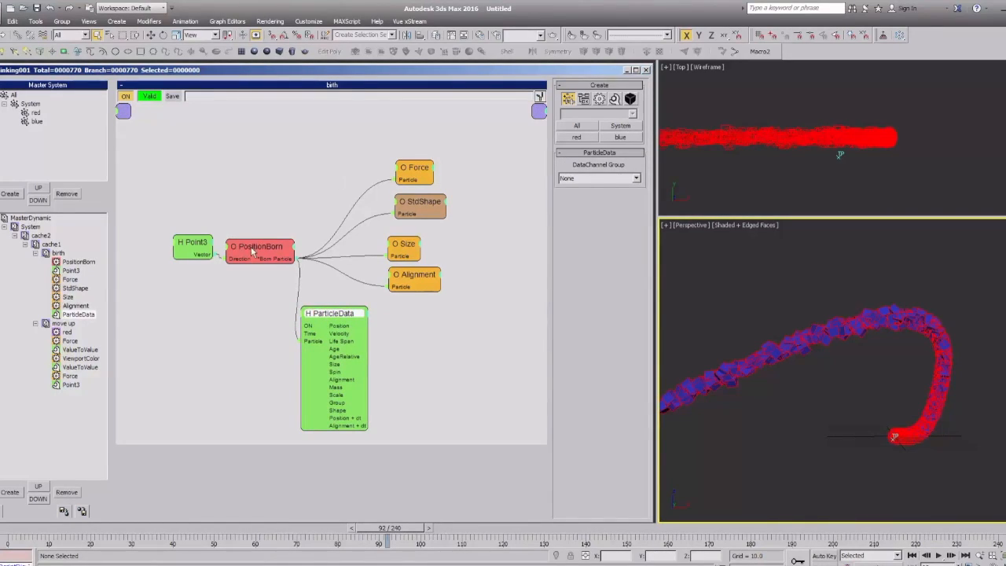
drag(254, 250, 251, 244)
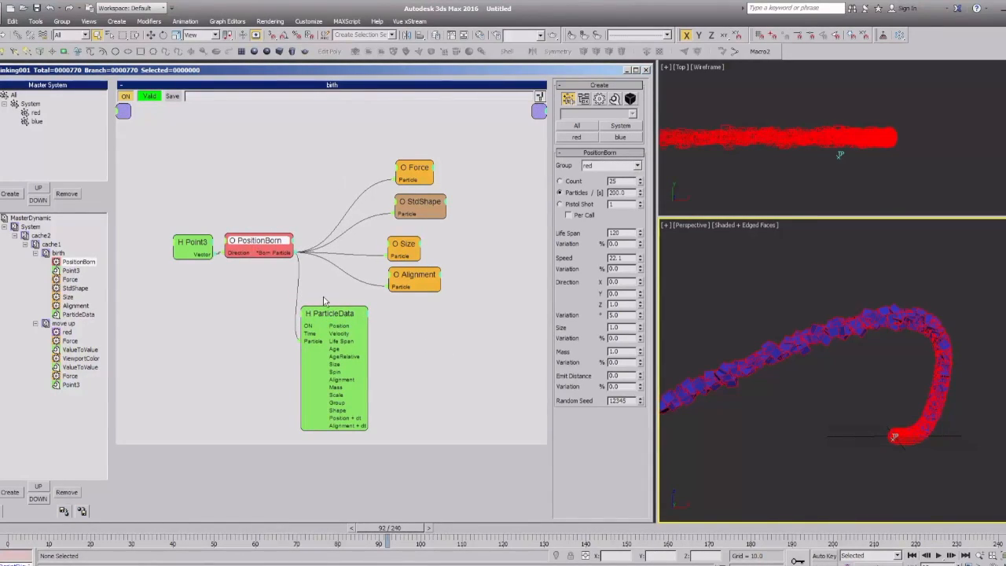
drag(186, 245, 178, 231)
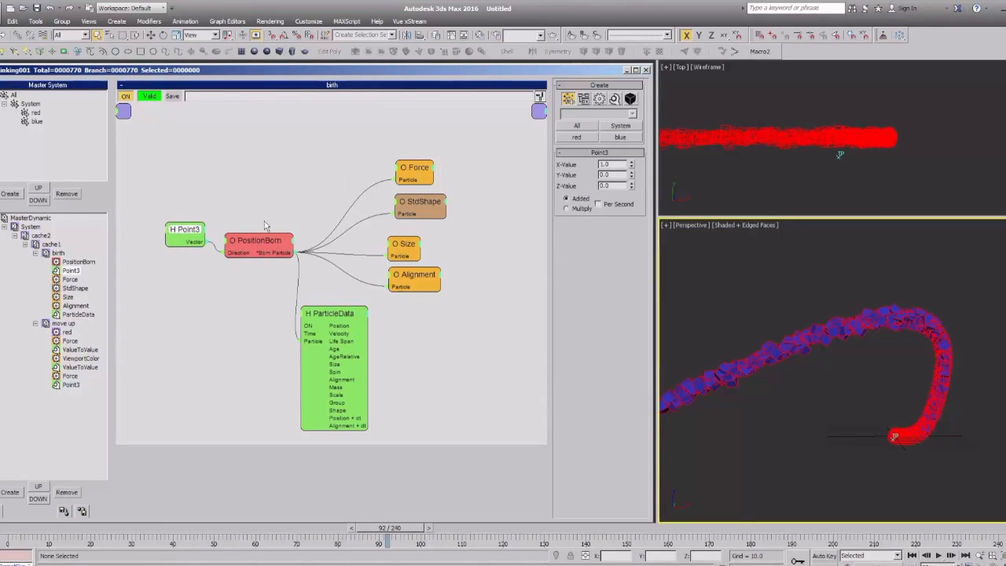
Review the dynamic tree from System through cache2, cache1 and birth down to the individual nodes in birth.
click(58, 253)
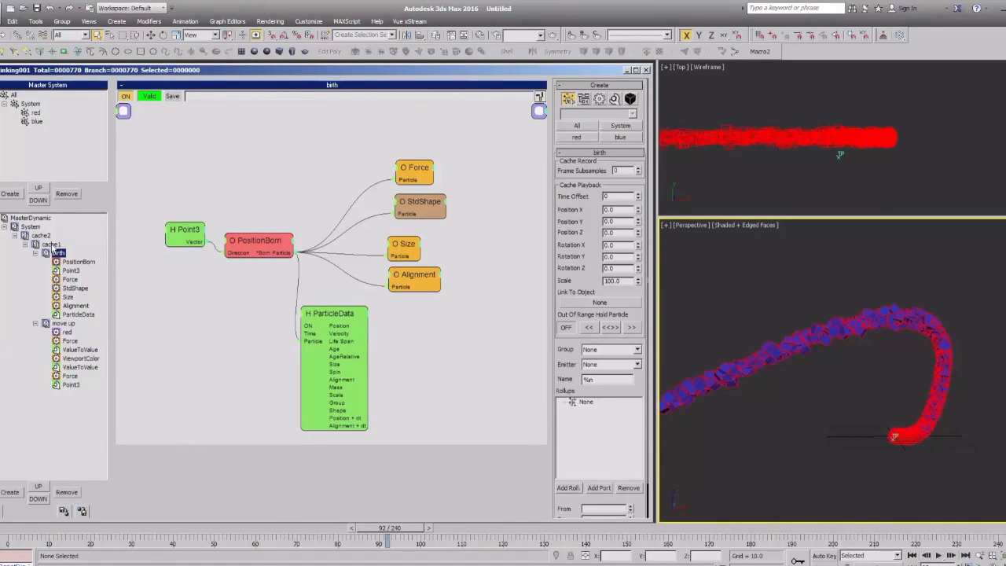
click(48, 245)
click(36, 219)
click(36, 228)
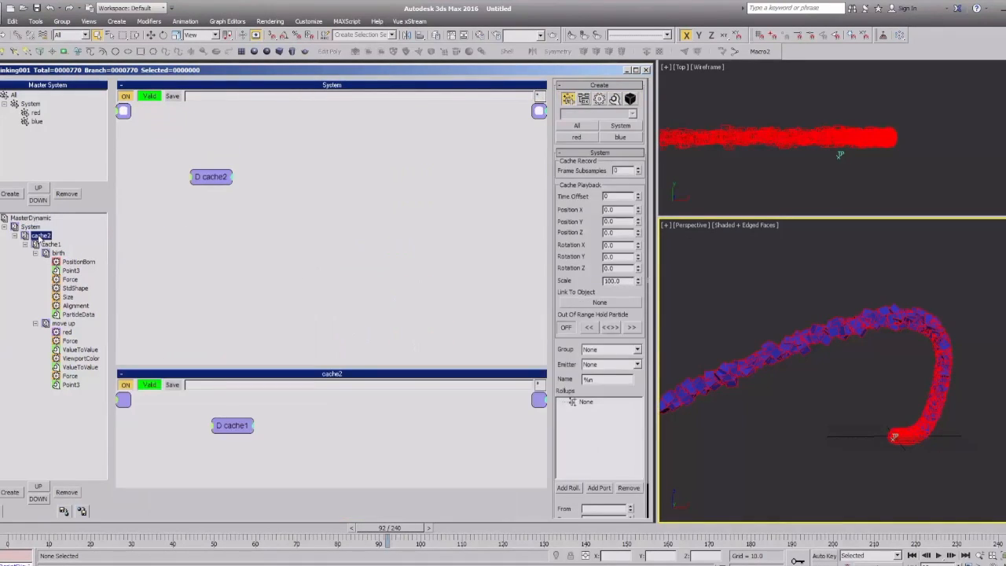
click(41, 236)
click(48, 246)
click(56, 254)
click(78, 261)
click(70, 270)
click(74, 289)
click(67, 297)
click(69, 306)
click(67, 315)
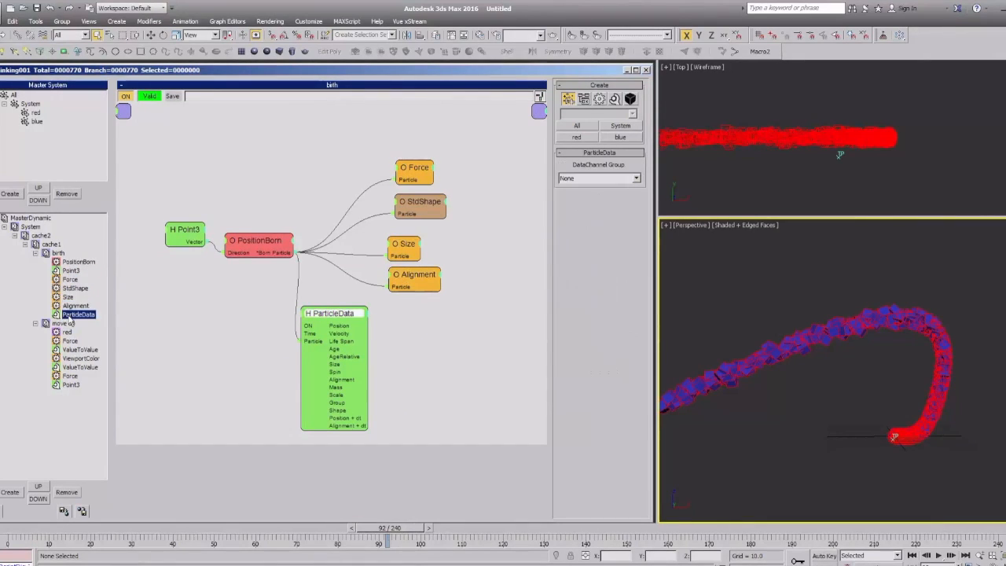
Spread the Point3, PositionBorn and ParticleData nodes further apart in the birth graph.
click(77, 265)
drag(196, 232, 184, 228)
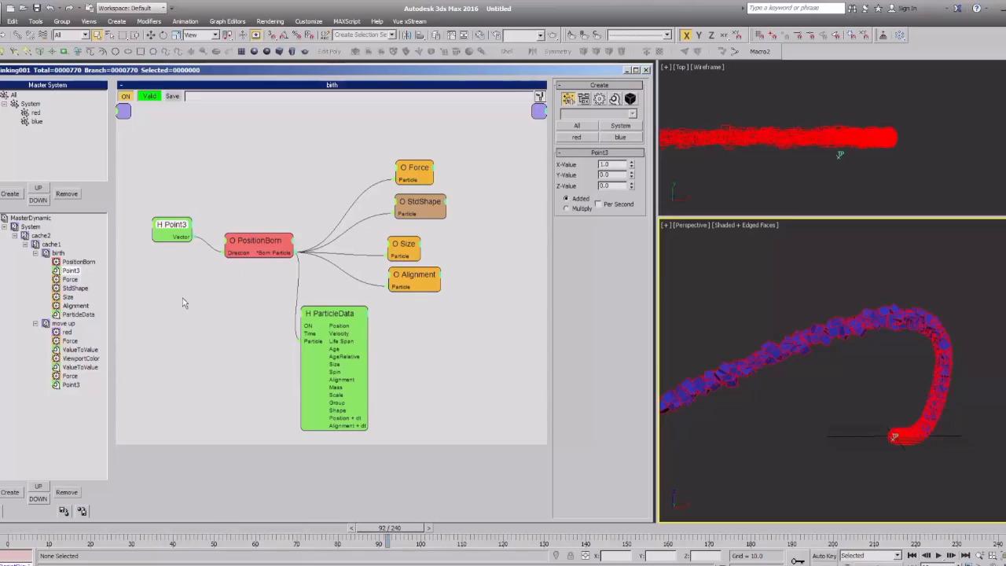
drag(217, 248, 243, 259)
drag(323, 314, 353, 326)
drag(247, 251, 232, 244)
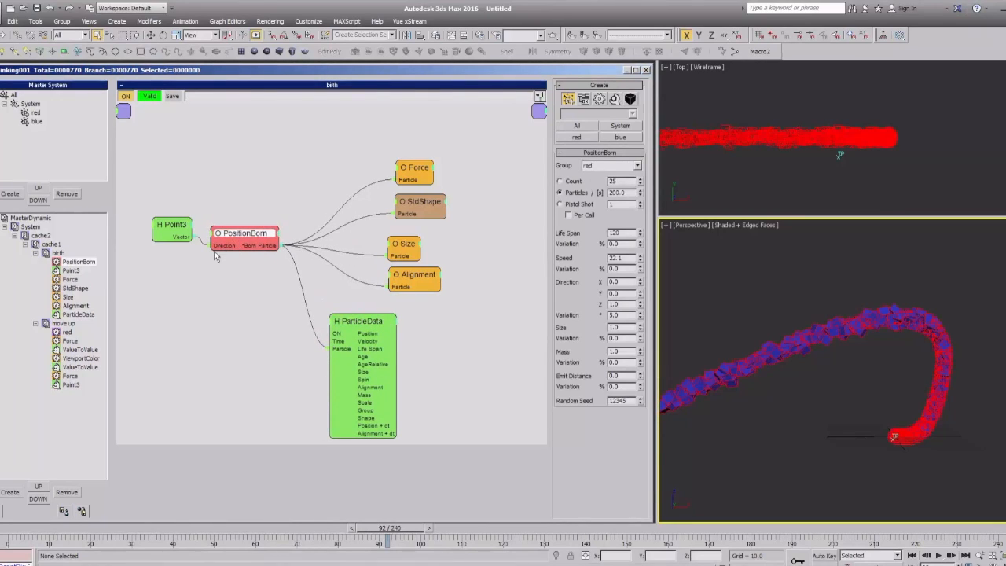
middle_drag(274, 292, 270, 254)
drag(370, 282, 351, 295)
Go through the nodes listed under birth, from PositionBorn down to Alignment, to examine their evaluation order and settings.
click(78, 261)
click(71, 270)
click(76, 288)
click(71, 297)
click(76, 306)
click(69, 262)
click(60, 253)
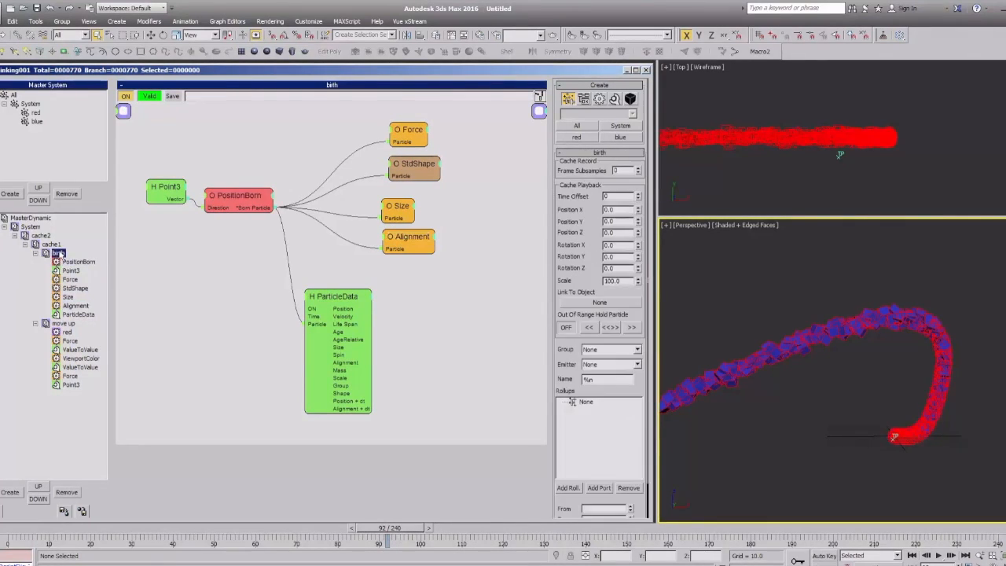
drag(224, 197, 226, 200)
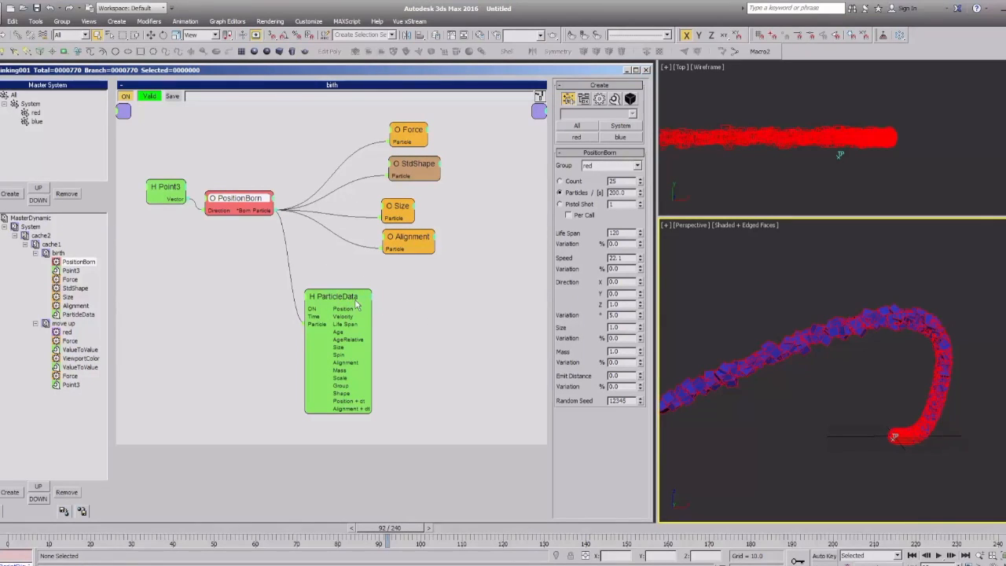
click(70, 271)
click(70, 280)
click(71, 290)
click(70, 298)
click(74, 306)
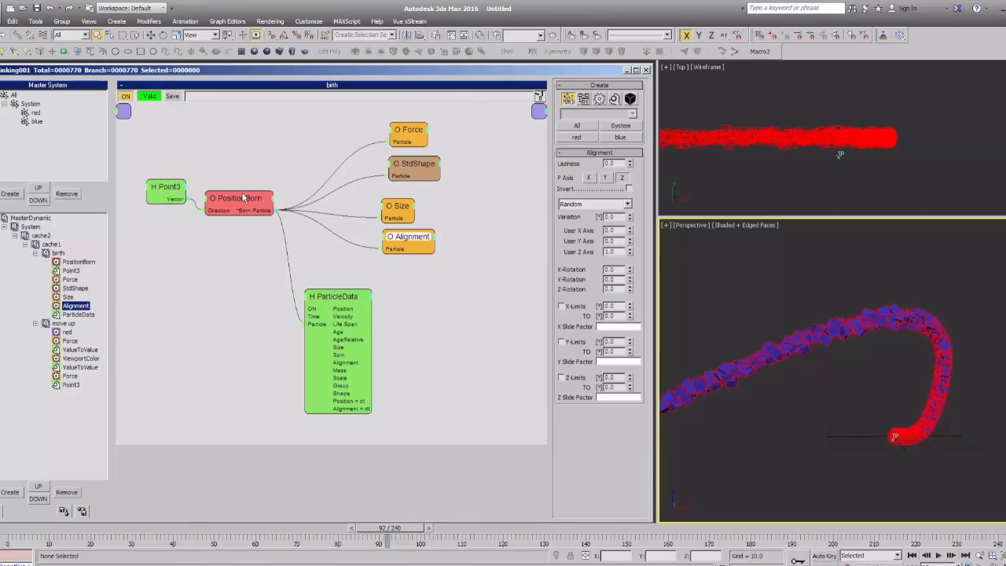
Compare the list positions of Size, Alignment and ParticleData with their graph nodes, shifting PositionBorn, Size and ParticleData slightly.
drag(244, 198, 241, 202)
click(406, 206)
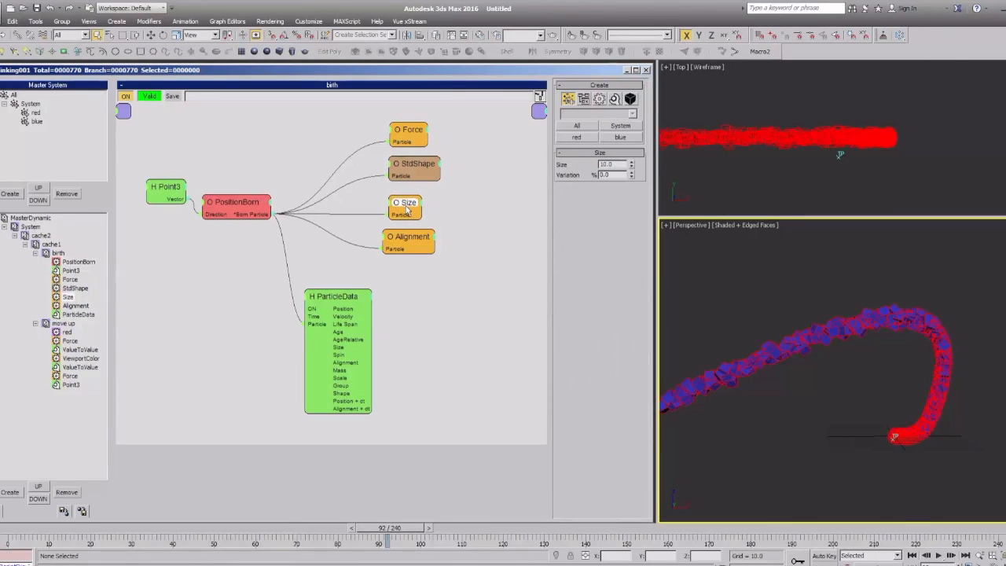
drag(406, 209, 403, 207)
click(68, 297)
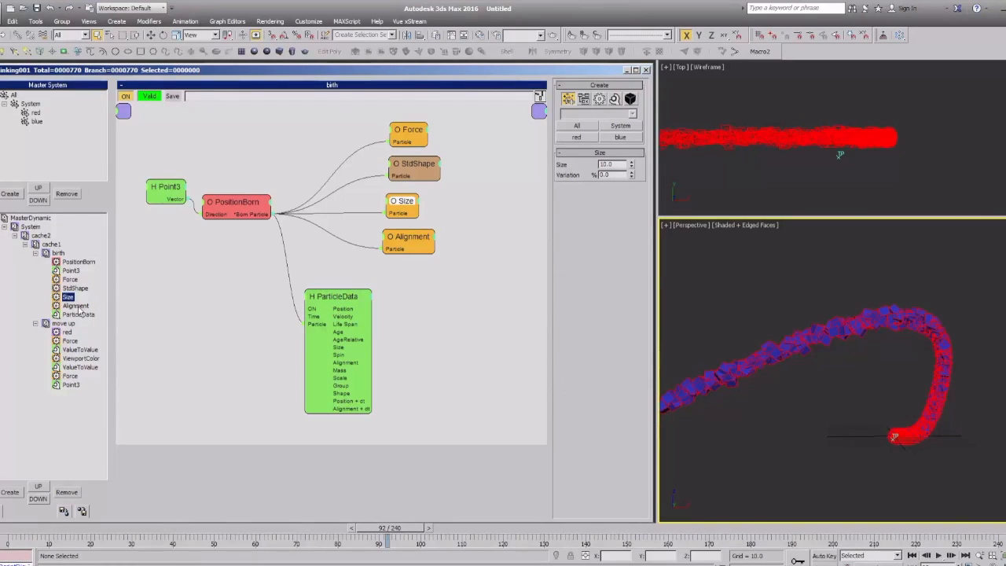
click(75, 306)
click(78, 315)
drag(318, 293, 298, 298)
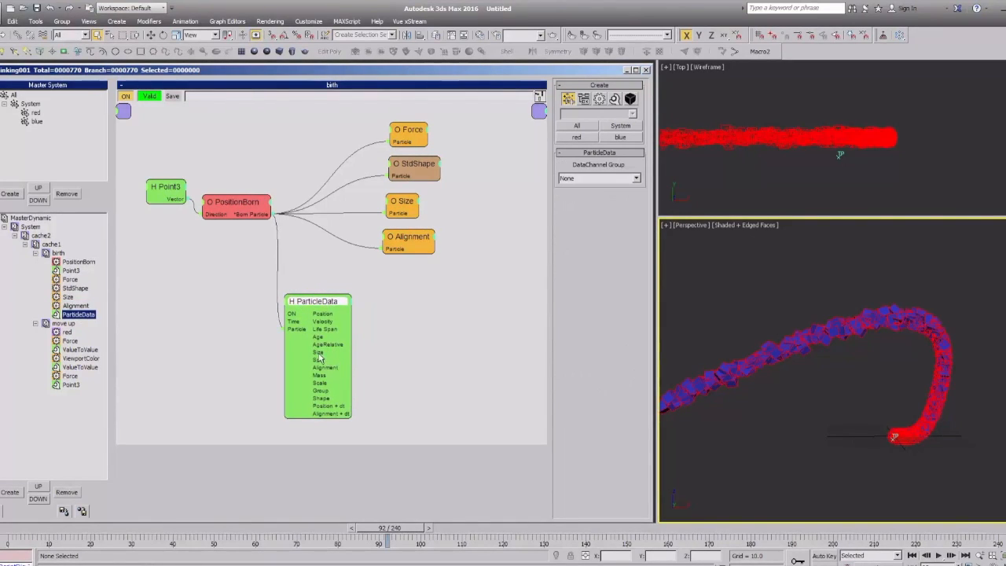
drag(438, 354, 436, 354)
Check the System group's data channels and add a DataChannel operator below Alignment, fed by PositionBorn's Born Particle output.
click(28, 105)
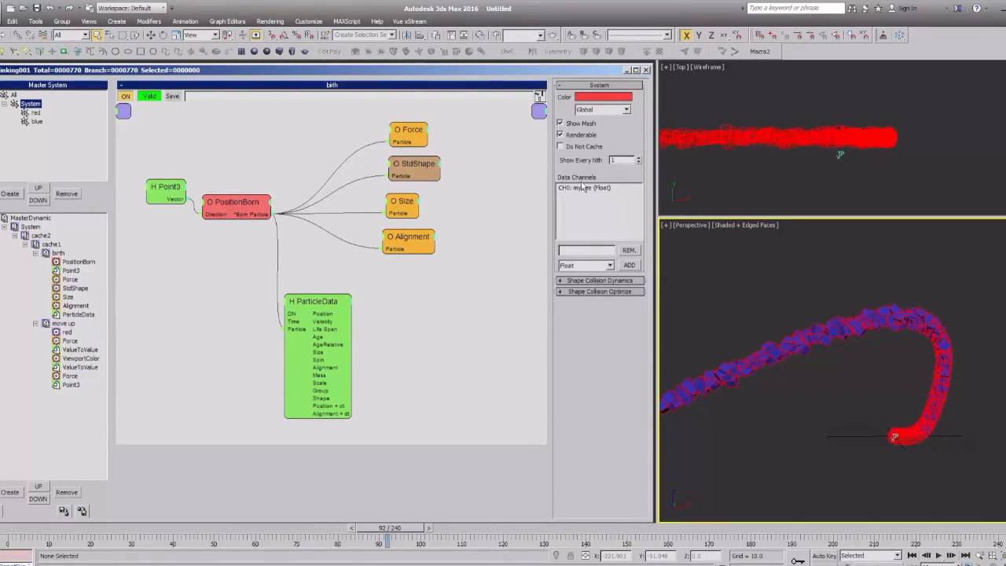
click(395, 252)
right_click(352, 310)
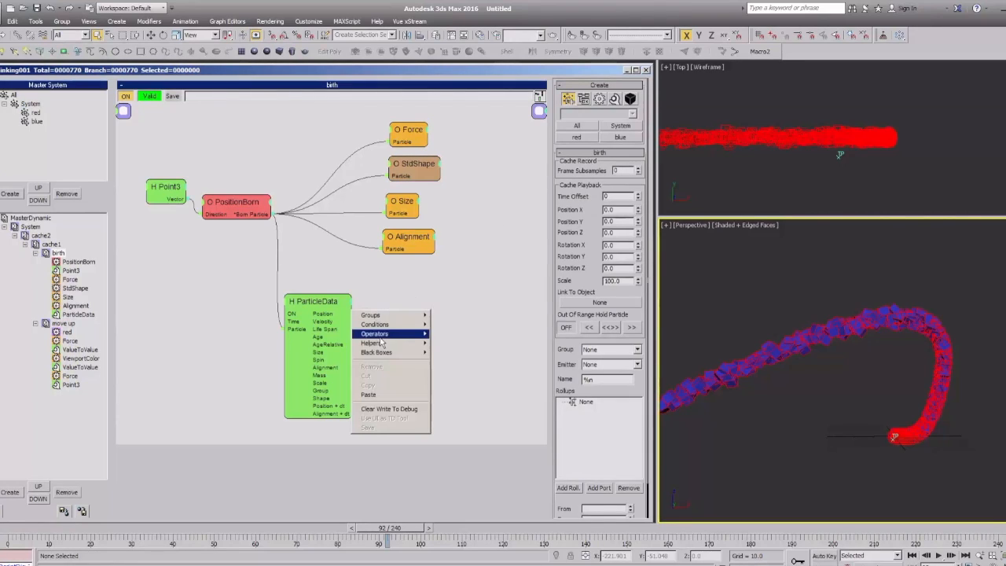
mouse_move(395, 337)
mouse_move(459, 335)
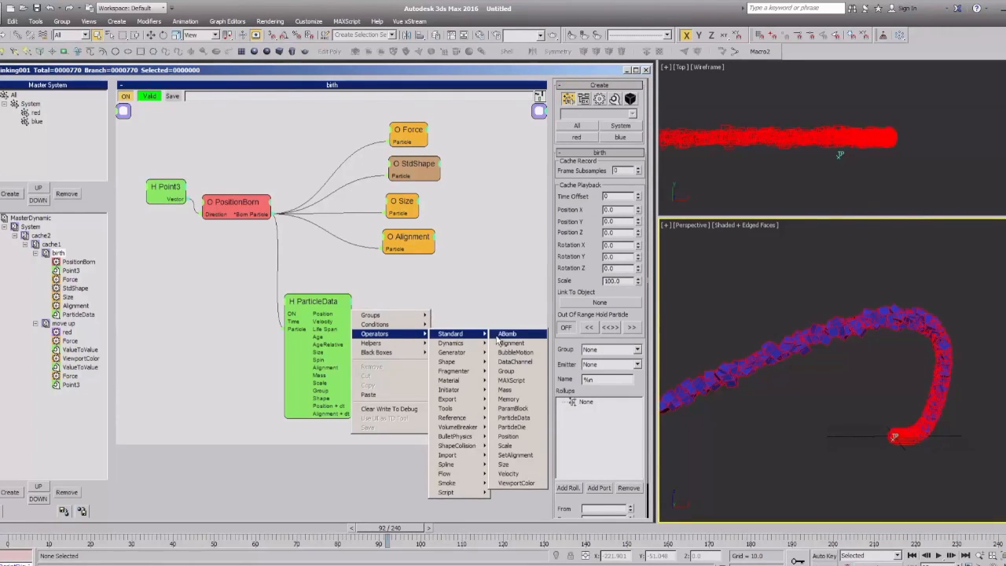
click(517, 362)
drag(386, 314, 244, 209)
drag(415, 324, 411, 295)
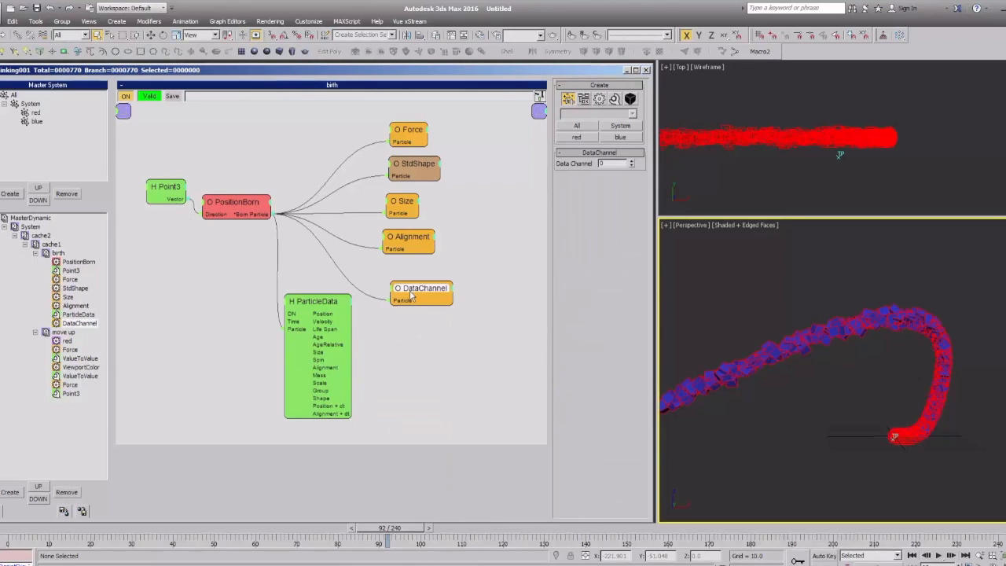
Add a Float input to DataChannel, wire ParticleData's Size output into it, and collapse ParticleData to its used ports.
click(398, 299)
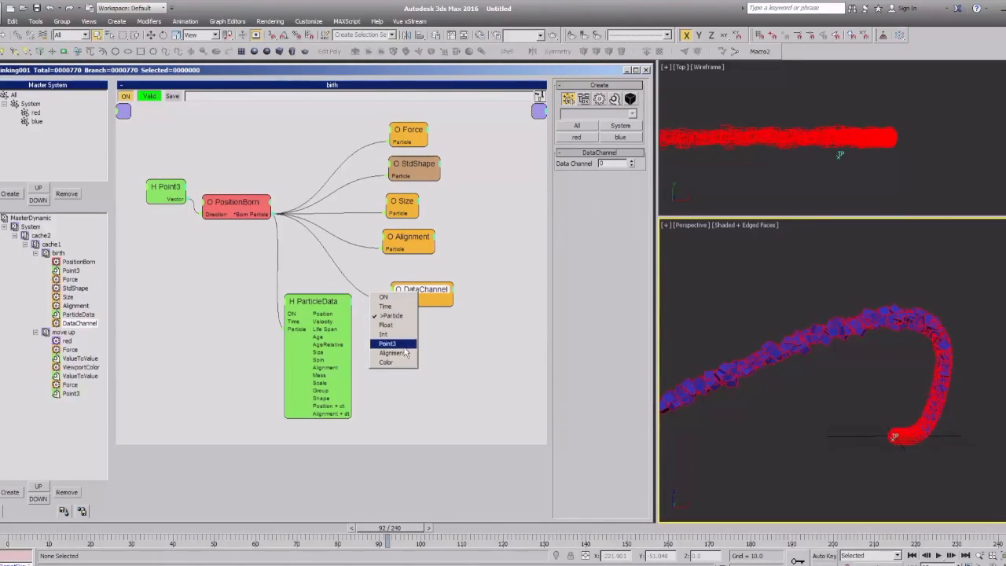
click(390, 326)
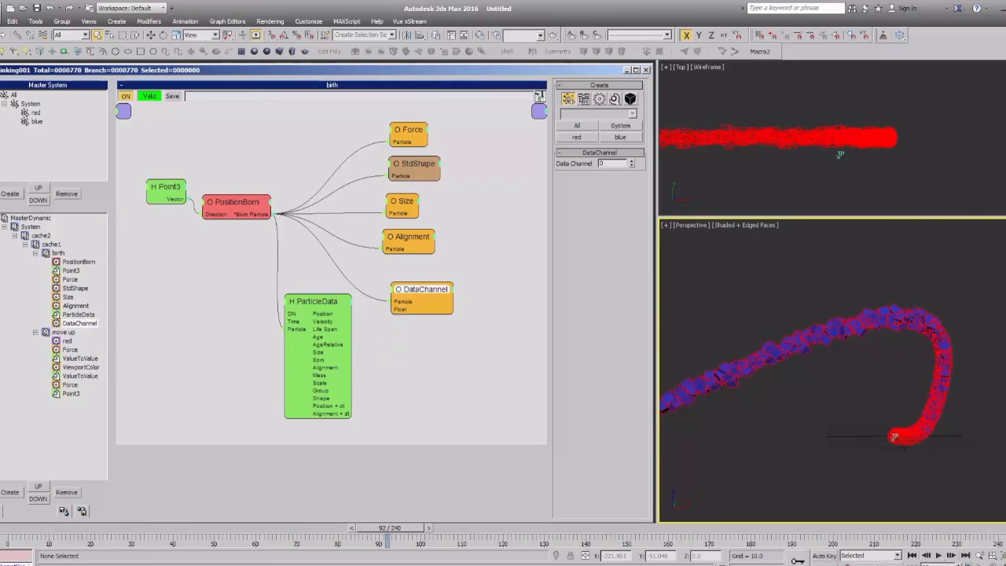
click(32, 103)
drag(398, 314, 340, 352)
double_click(310, 305)
mouse_move(310, 305)
mouse_down()
mouse_move(329, 304)
mouse_move(318, 318)
mouse_up()
drag(424, 300, 407, 295)
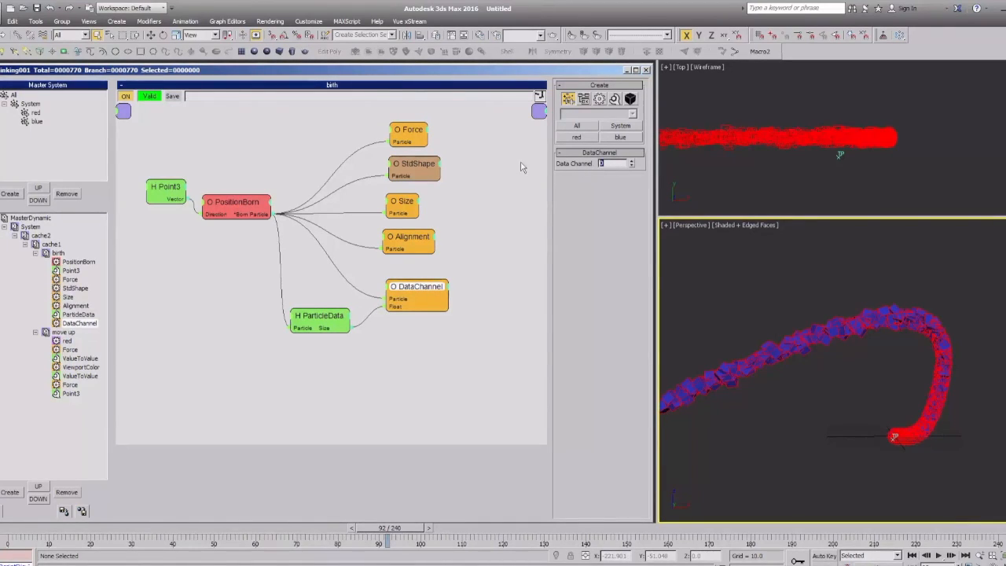
Compare the data channel lists of the All, System, red and blue particle groups.
click(25, 104)
click(35, 114)
click(36, 123)
click(36, 115)
click(36, 123)
click(30, 105)
click(13, 96)
click(30, 104)
click(36, 113)
click(36, 122)
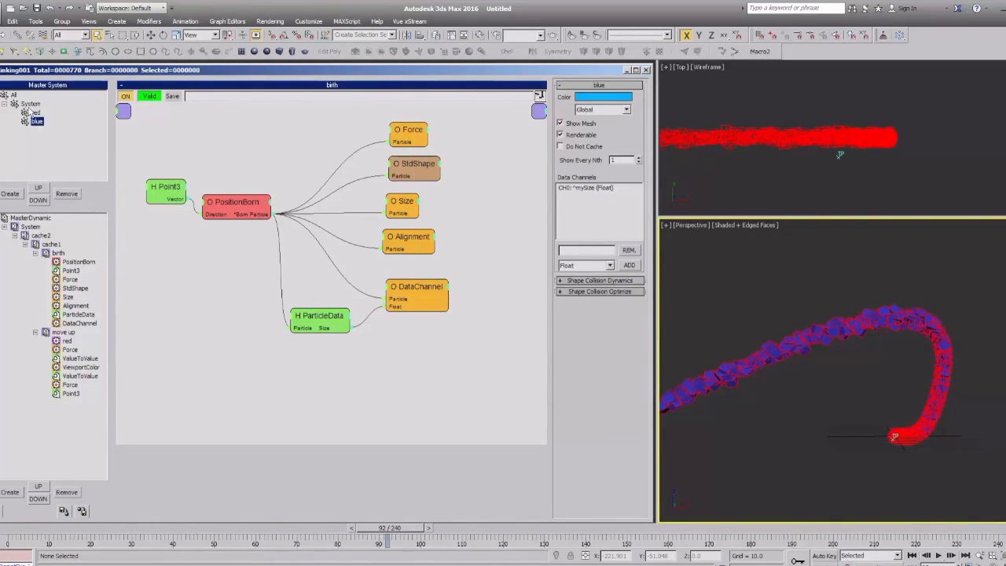
click(26, 104)
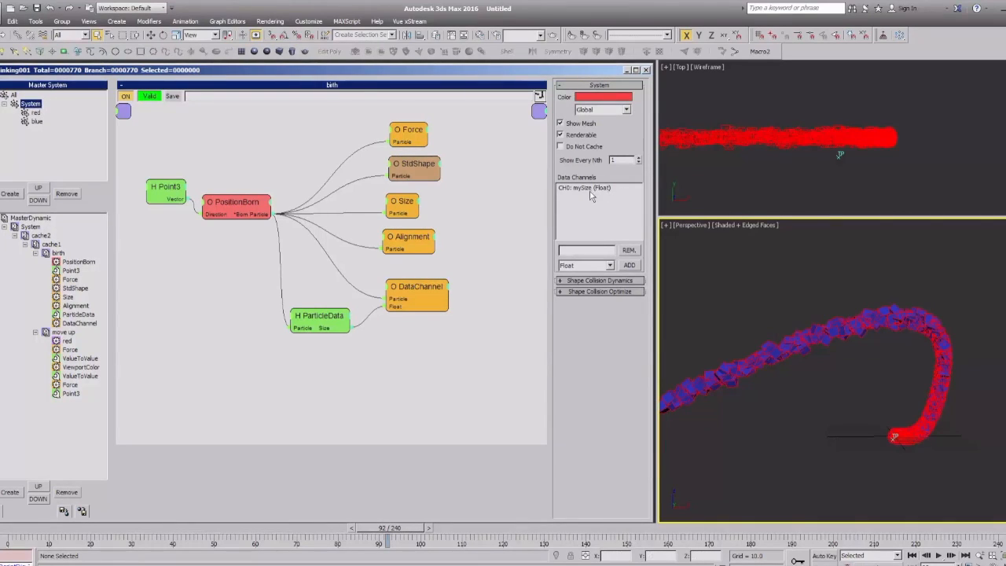
Trace how the particle size passes from PositionBorn through Size and ParticleData into DataChannel.
click(332, 322)
drag(332, 322, 322, 319)
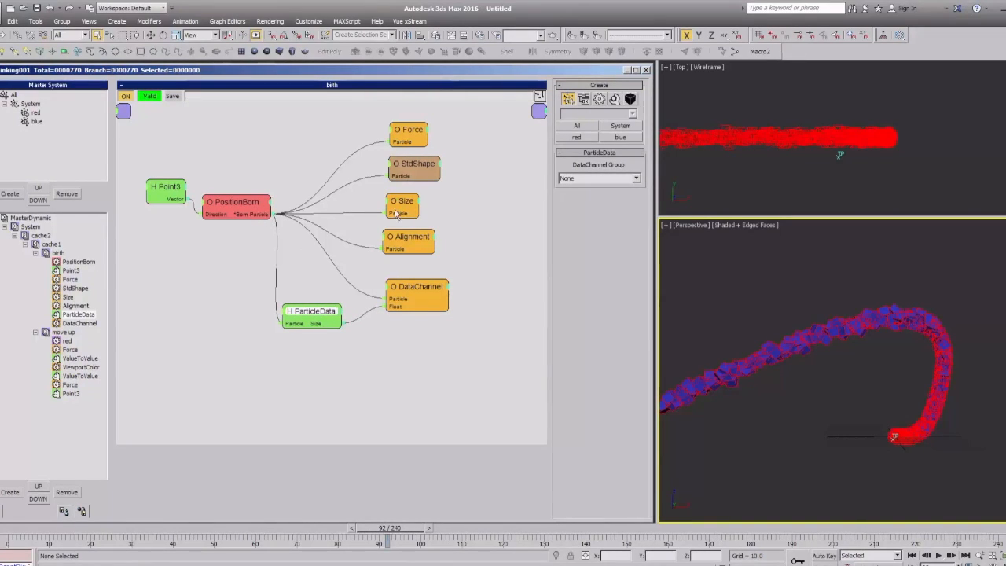
drag(250, 208, 250, 205)
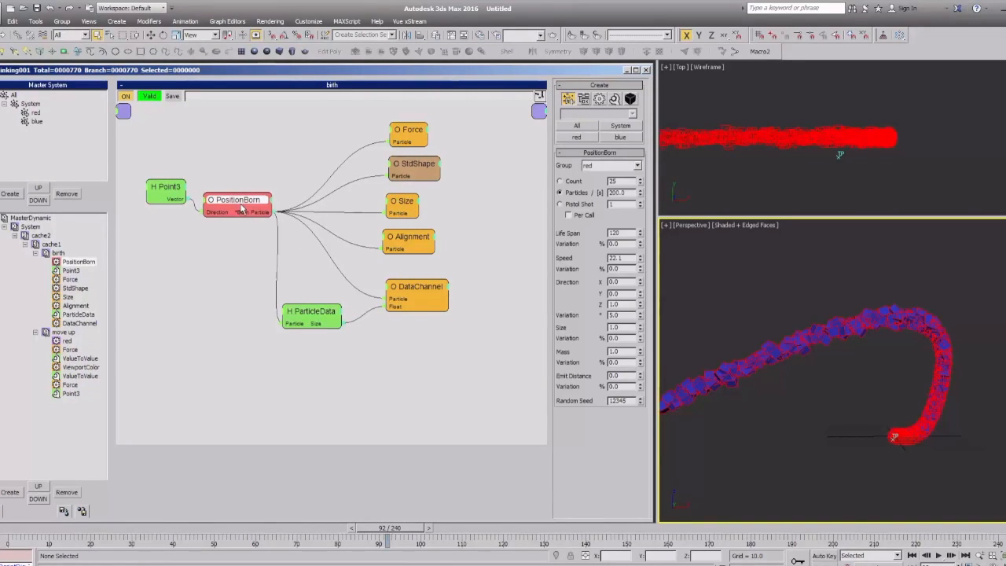
click(402, 204)
drag(402, 205, 398, 206)
click(71, 272)
click(73, 298)
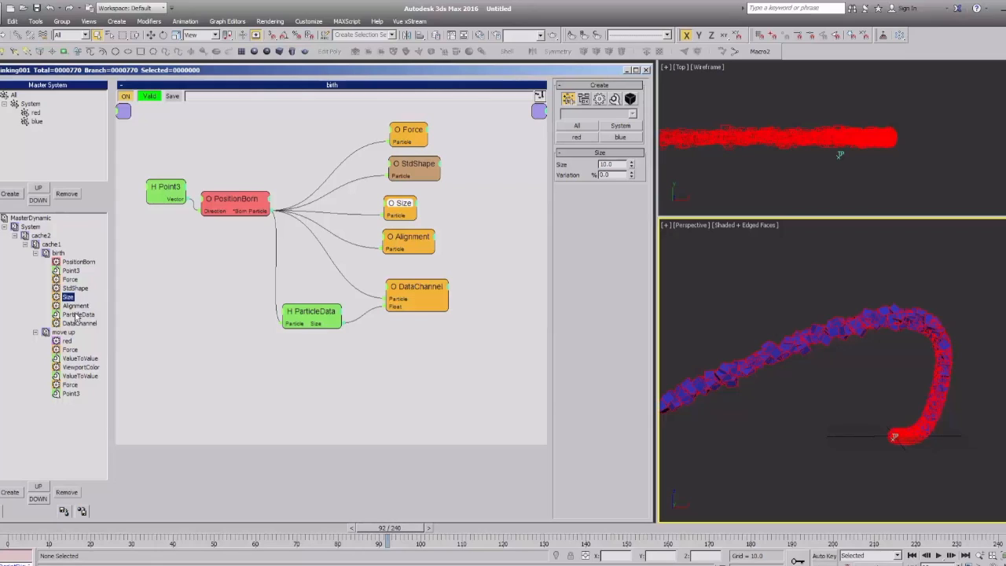
click(78, 316)
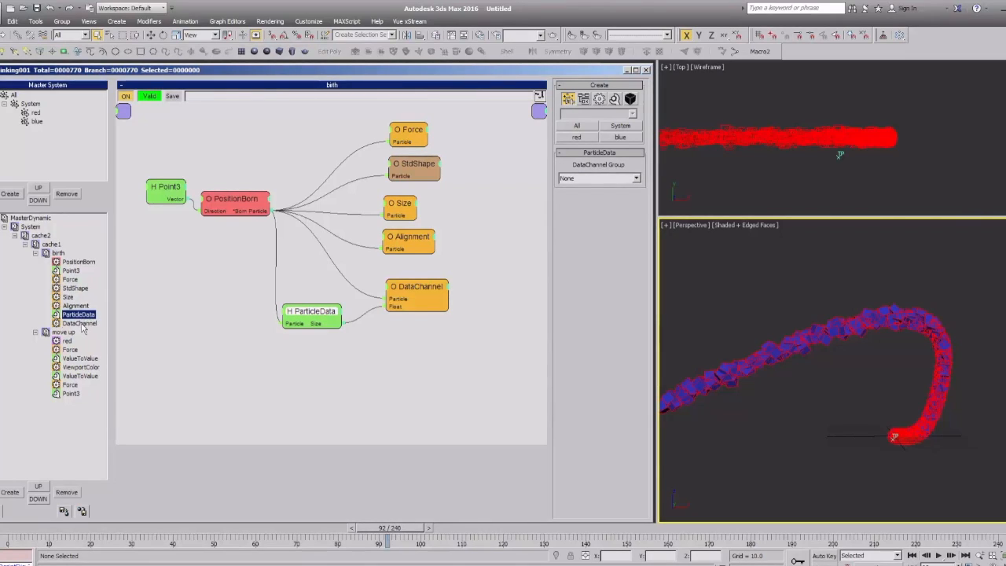
click(80, 323)
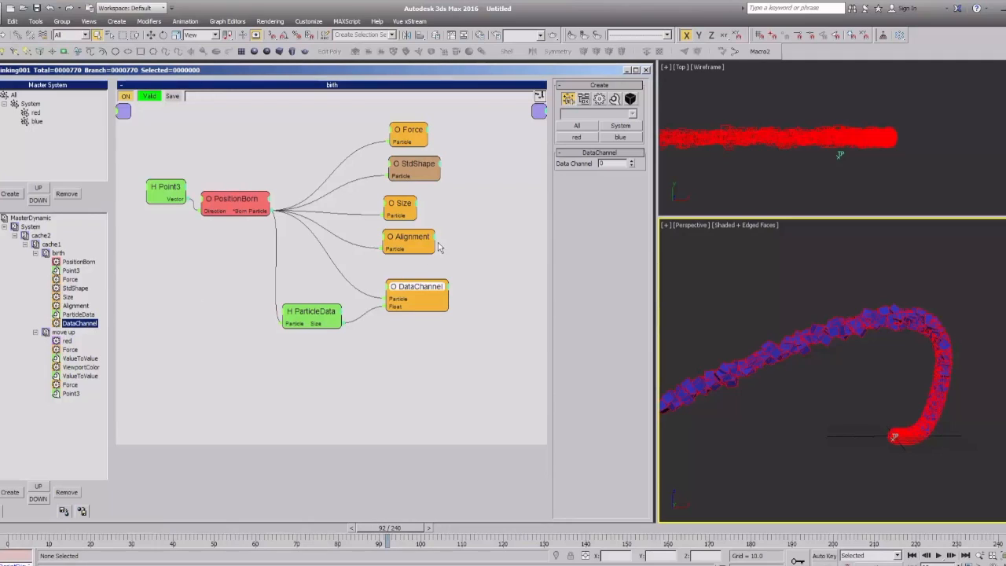
drag(409, 303, 412, 303)
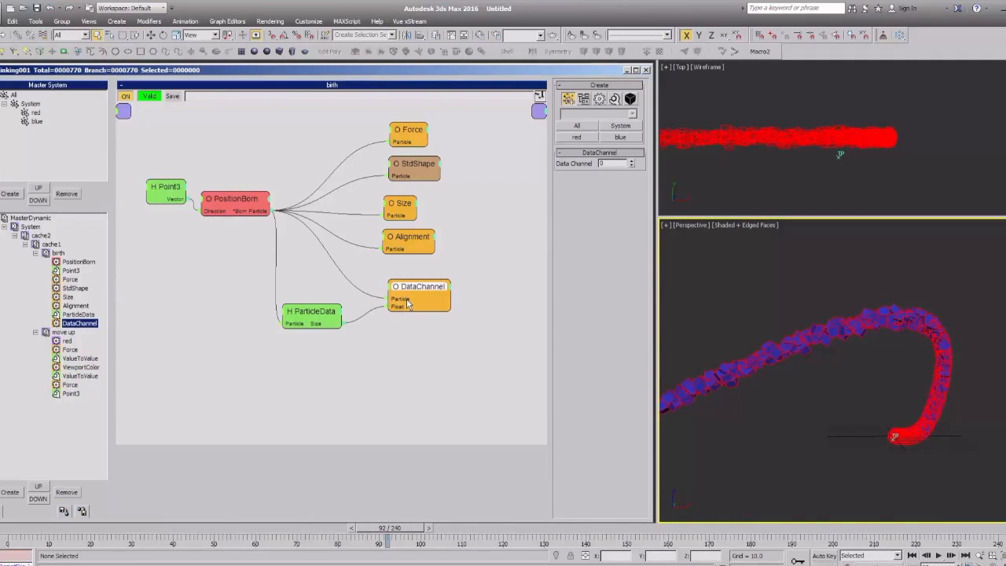
Walk down the birth list from Point3 to DataChannel to examine the order in which nodes are evaluated.
click(70, 270)
click(68, 281)
click(69, 289)
click(68, 298)
click(69, 305)
click(70, 315)
click(70, 324)
Move Point3 above PositionBorn in the birth set's evaluation order.
click(75, 262)
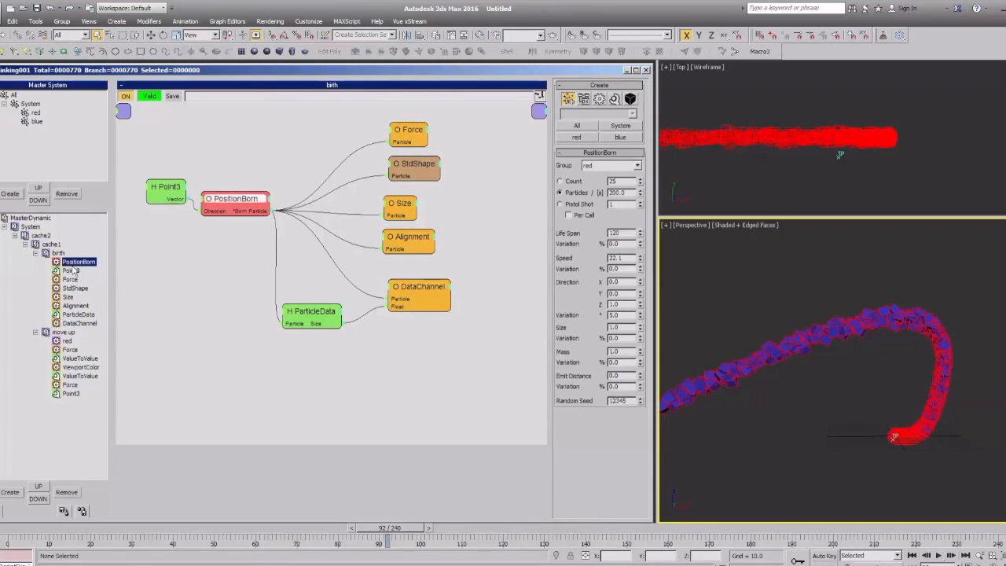
click(72, 272)
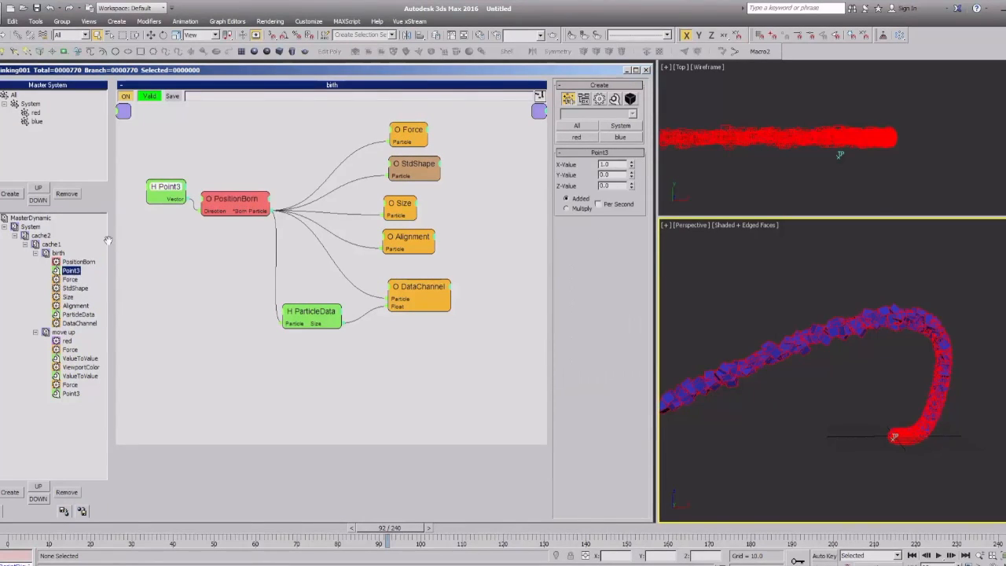
drag(79, 275, 72, 261)
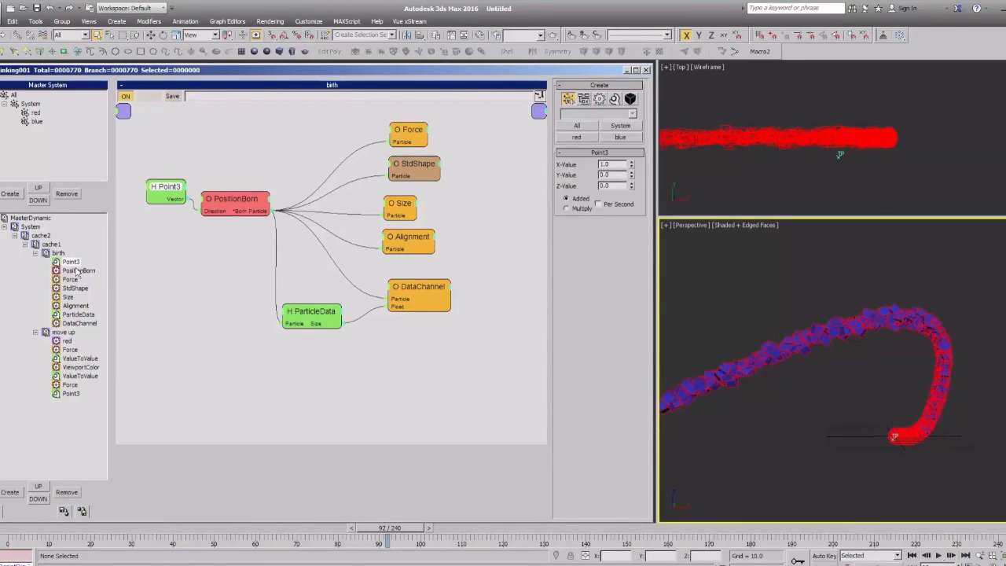
Review the reordered birth list from PositionBorn through Force, StdShape, Size and Alignment to ParticleData.
click(222, 206)
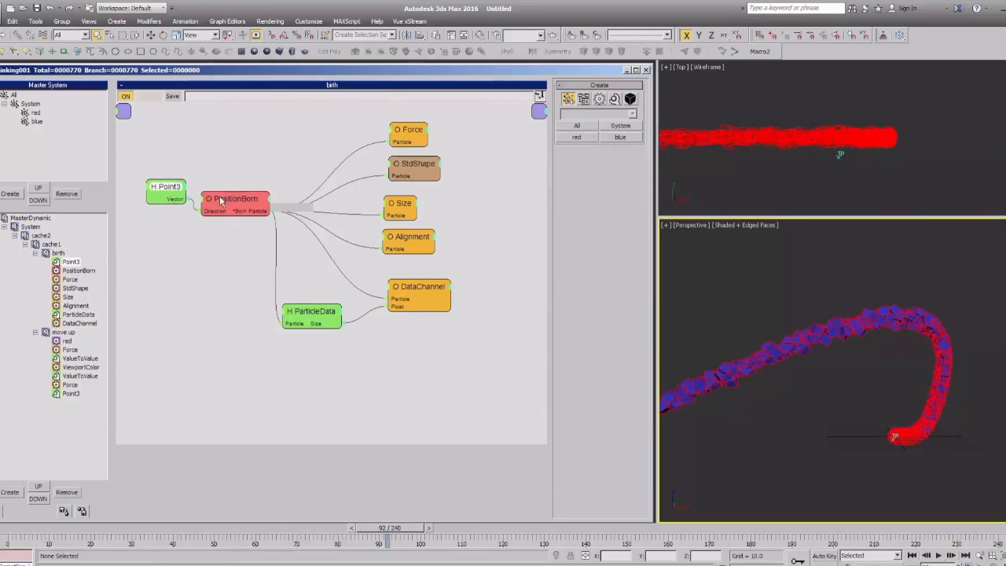
click(70, 279)
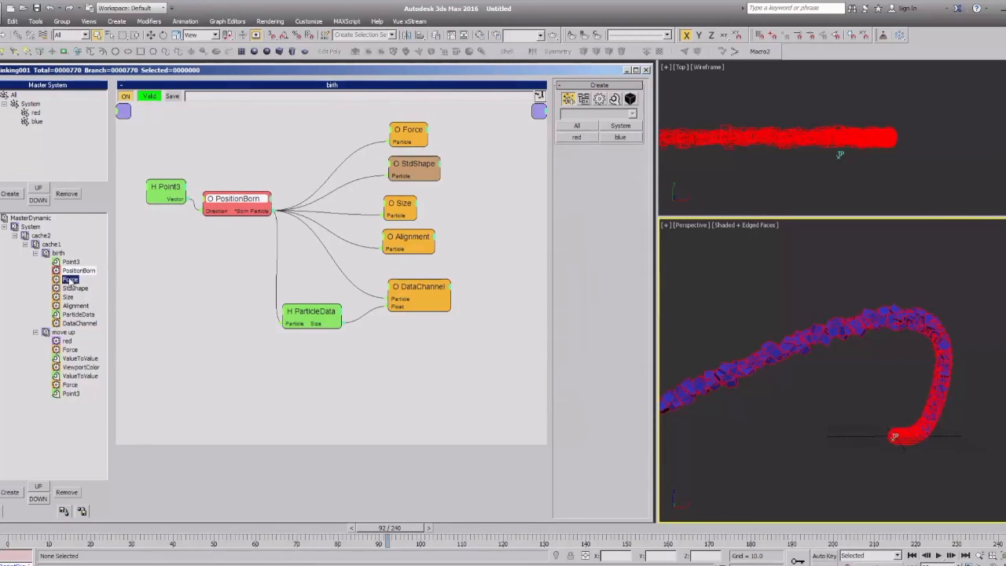
click(72, 288)
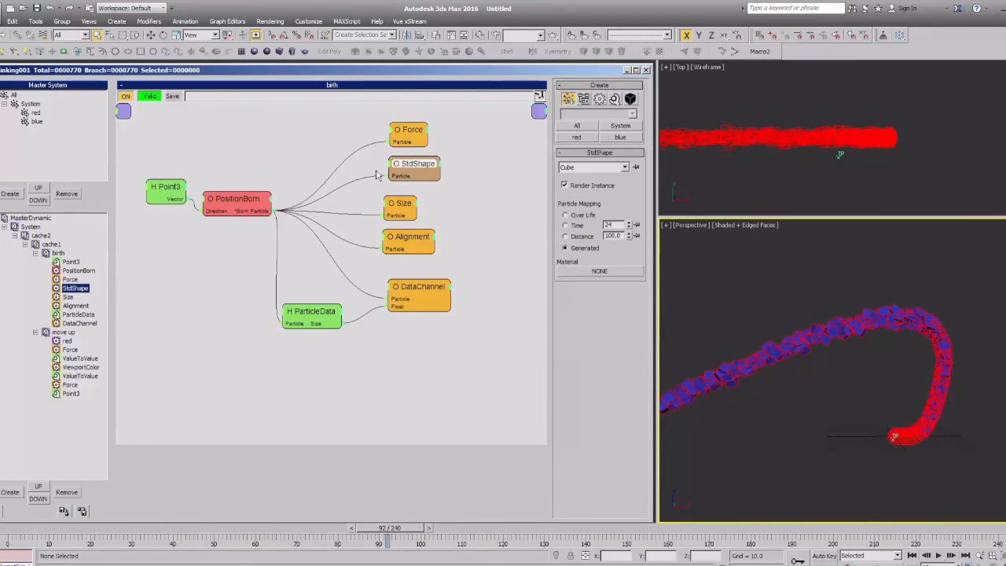
click(67, 298)
click(69, 306)
click(71, 315)
Move the Size operator below DataChannel to the end of the birth set's evaluation order.
click(69, 298)
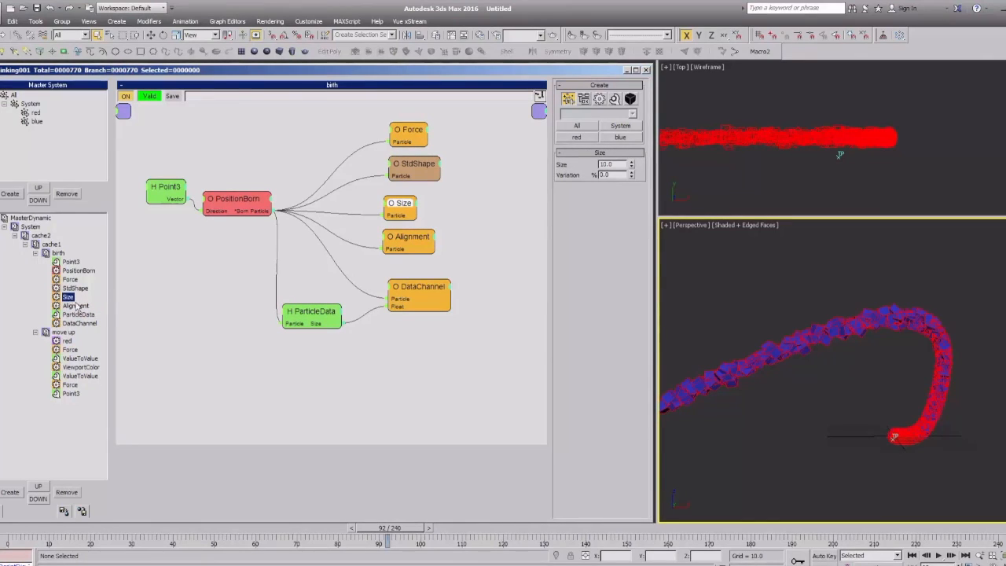
click(75, 323)
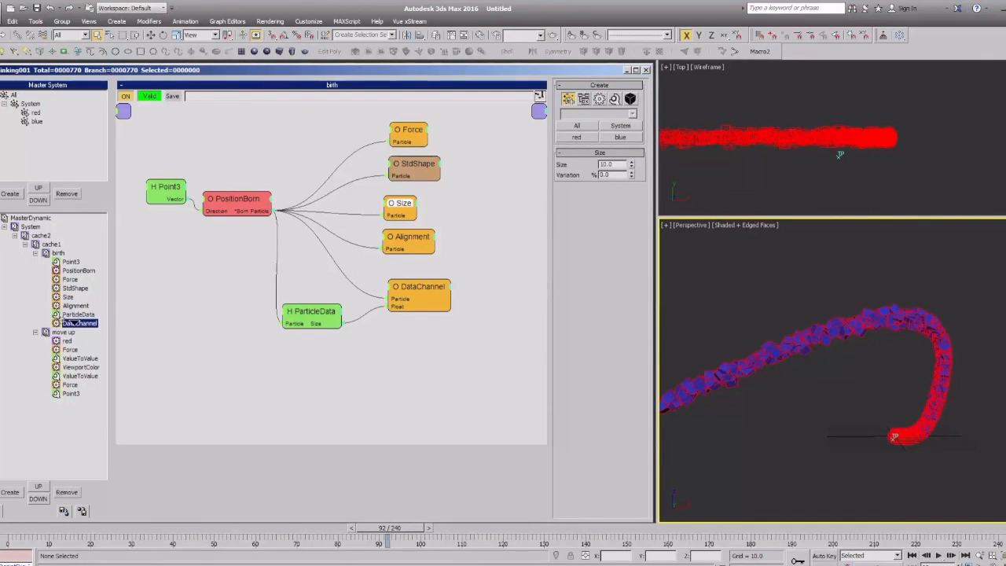
drag(74, 323, 79, 326)
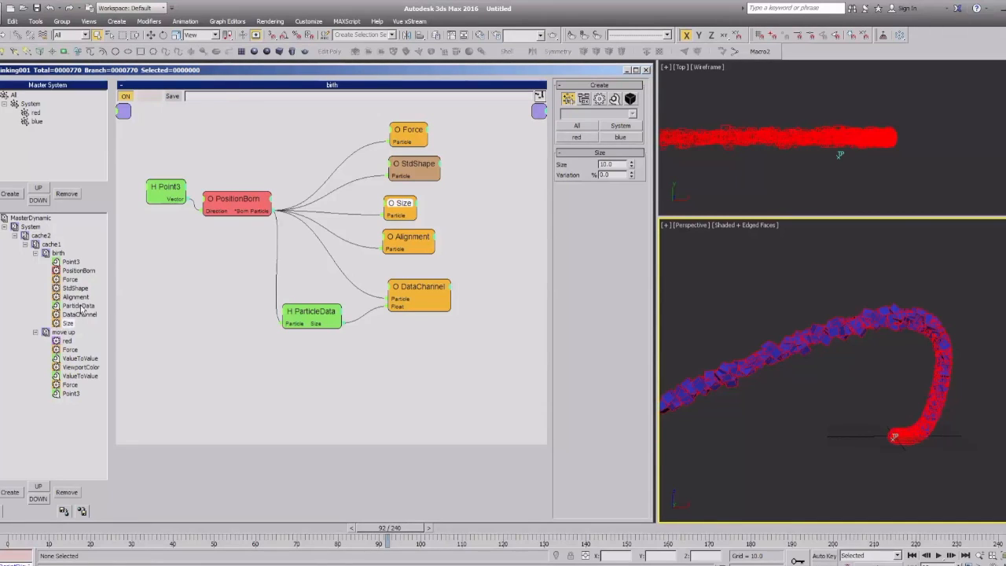
Check ParticleData's place in the list, shift the Size node slightly, and select all nodes in the birth graph.
click(79, 306)
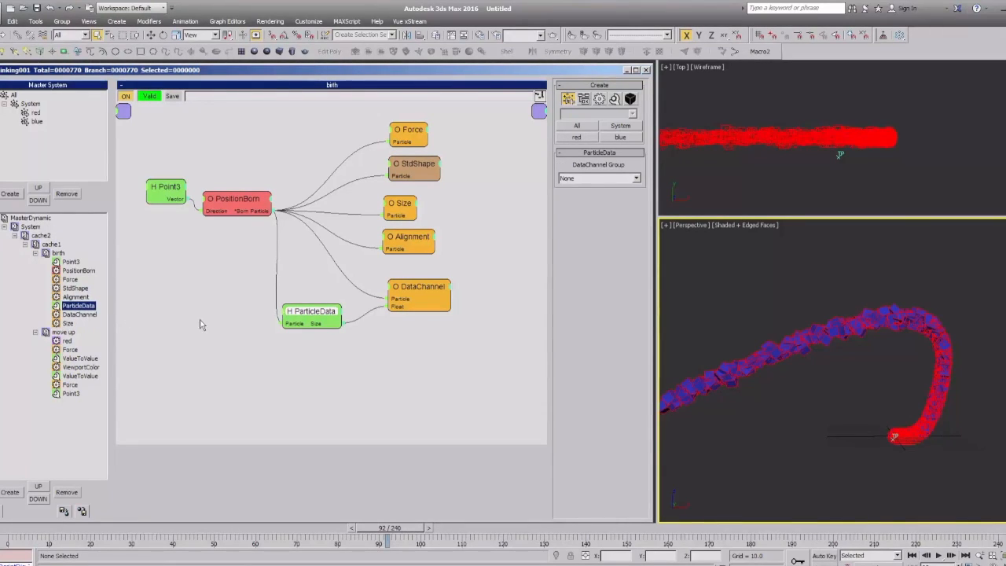
mouse_move(404, 212)
mouse_down()
mouse_move(421, 340)
mouse_move(404, 351)
mouse_move(403, 375)
mouse_move(422, 354)
mouse_move(392, 209)
mouse_up()
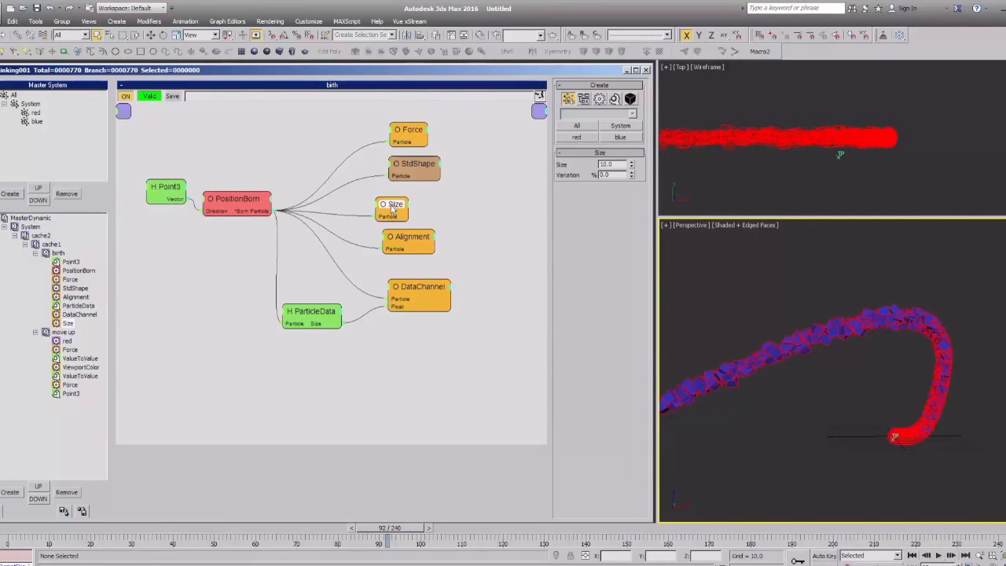
drag(171, 125, 491, 407)
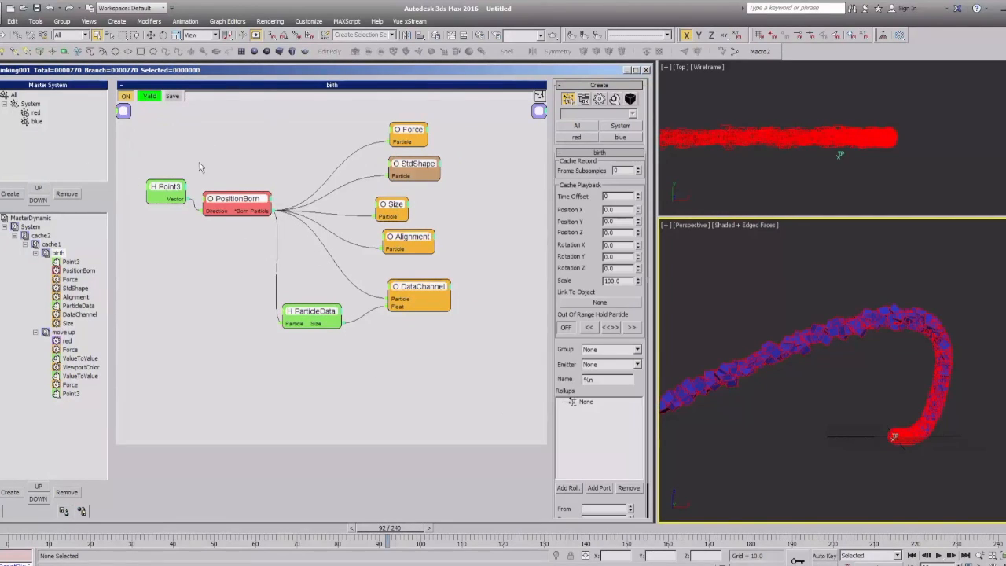
Review the birth list entries in order from Point3 to ParticleData, shifting the Point3 and ParticleData nodes slightly in the graph.
click(70, 262)
click(72, 271)
click(70, 280)
click(71, 289)
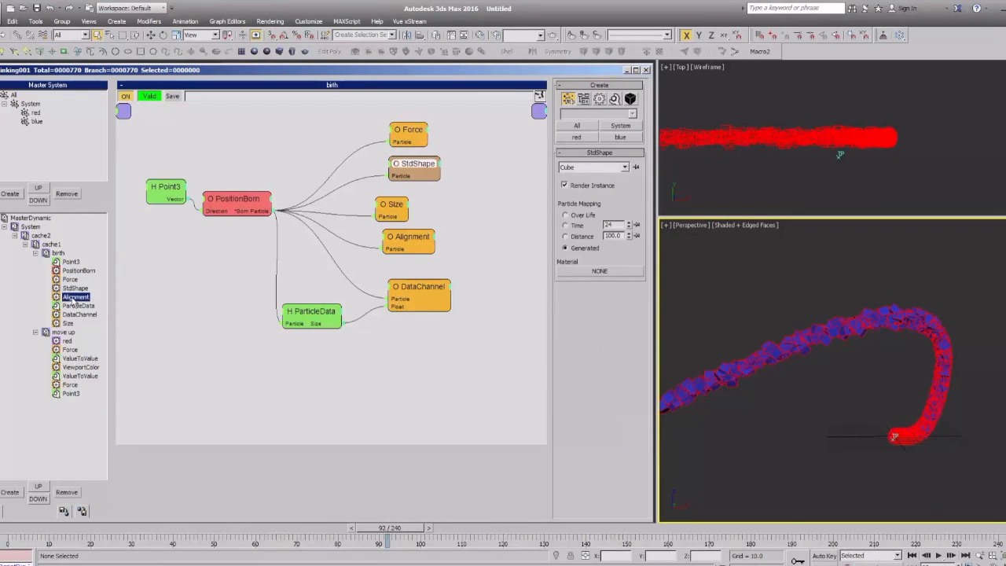
click(73, 297)
click(75, 306)
drag(169, 199, 162, 193)
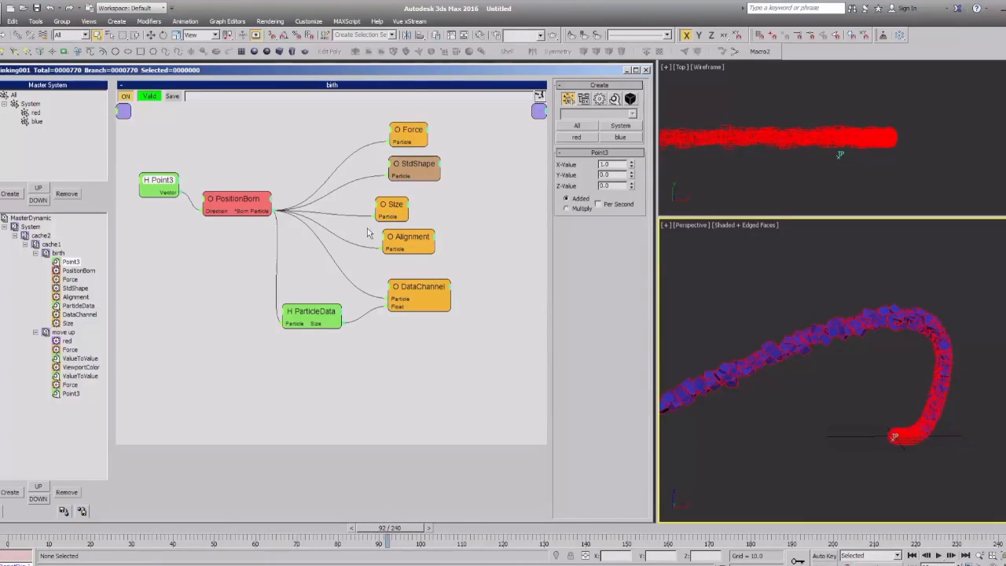
mouse_move(311, 315)
mouse_down()
mouse_move(333, 307)
mouse_move(319, 307)
mouse_up()
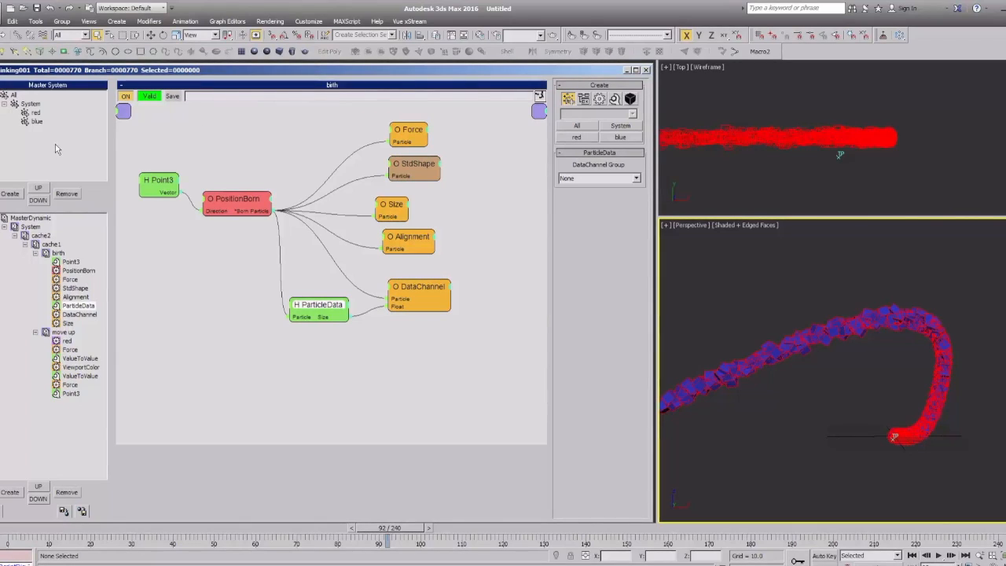
drag(336, 308, 333, 310)
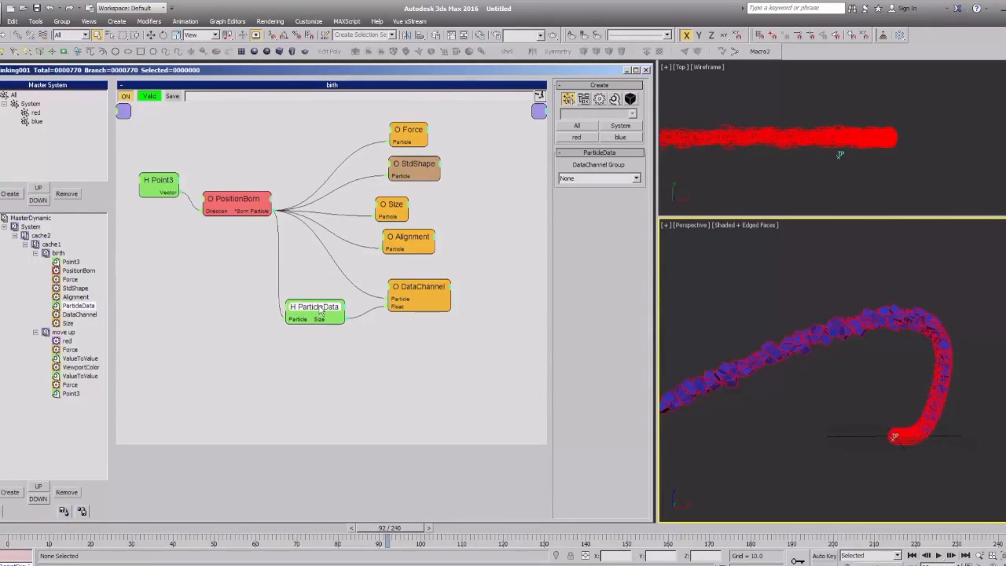
Move the Size node below DataChannel in the birth graph and reposition ParticleData slightly.
drag(397, 204, 399, 380)
drag(309, 311, 312, 300)
drag(404, 383, 405, 378)
drag(314, 299, 321, 306)
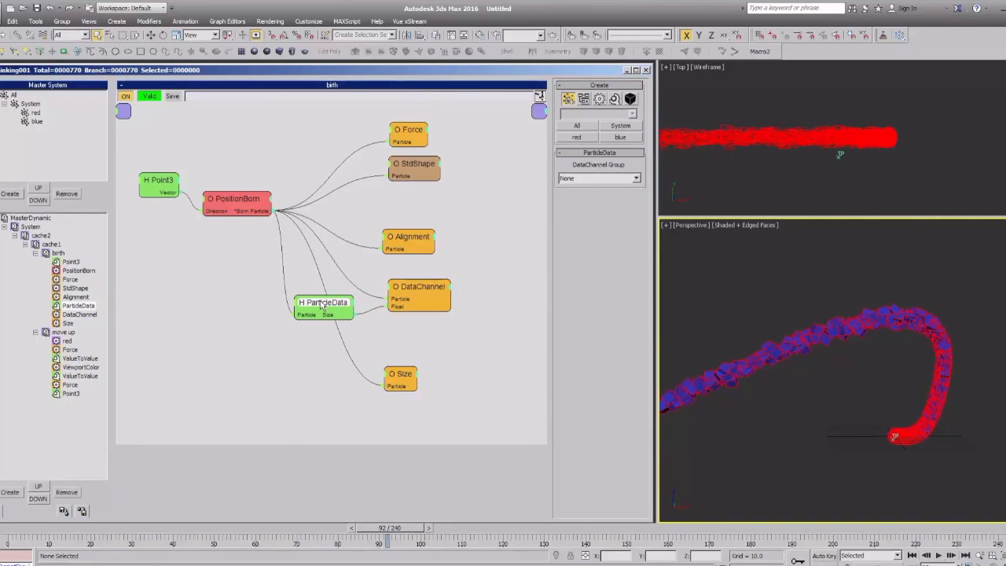
Check PositionBorn's Size setting, and trace how it is read by ParticleData and passed to DataChannel ahead of the Size node.
drag(236, 214, 234, 213)
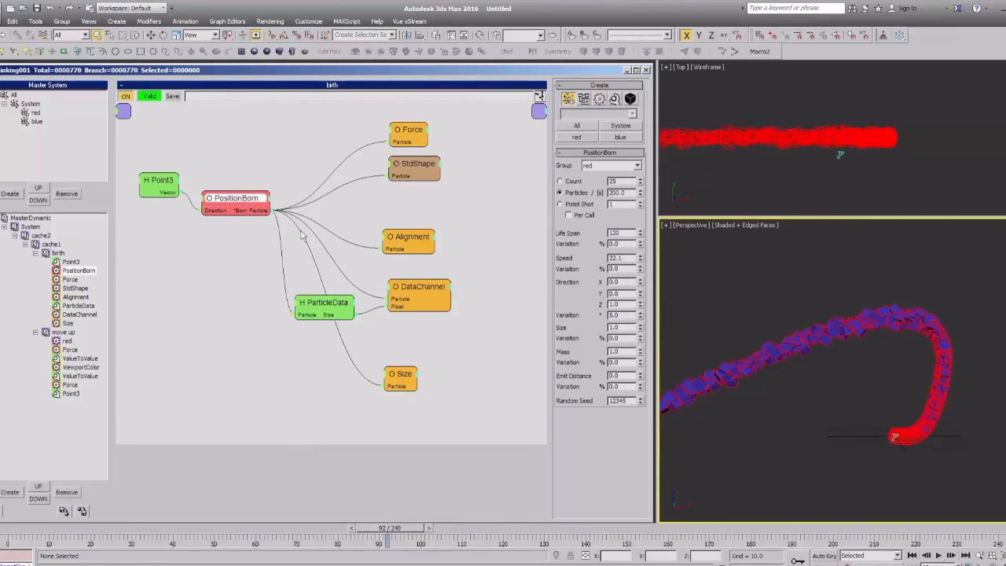
double_click(623, 327)
click(326, 307)
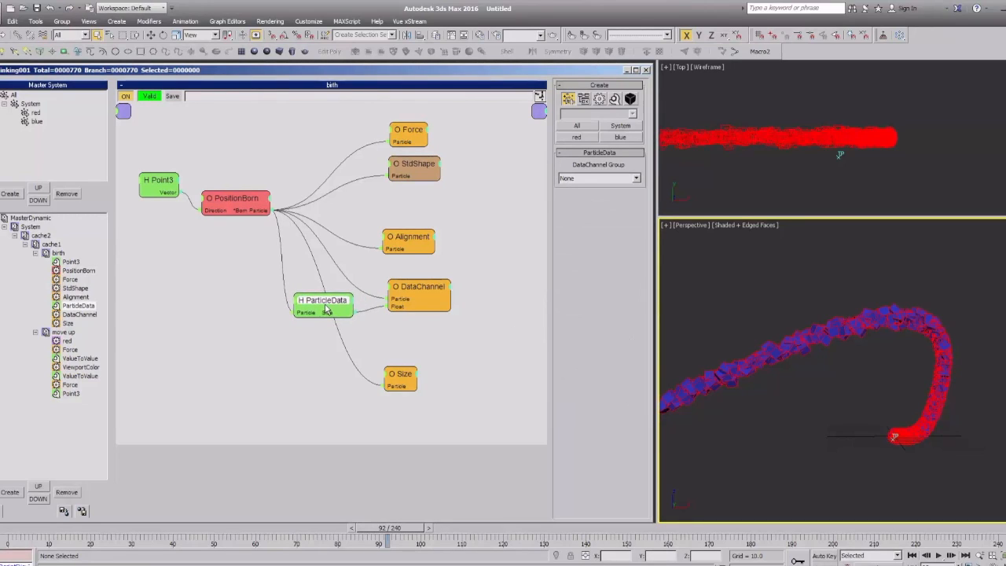
drag(328, 312, 330, 312)
drag(411, 289, 406, 281)
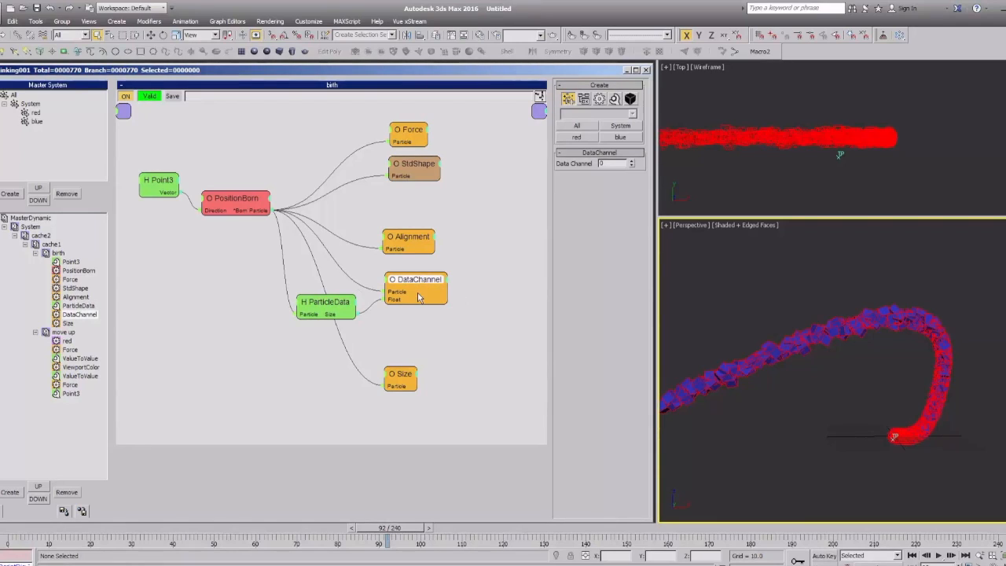
drag(404, 291, 404, 292)
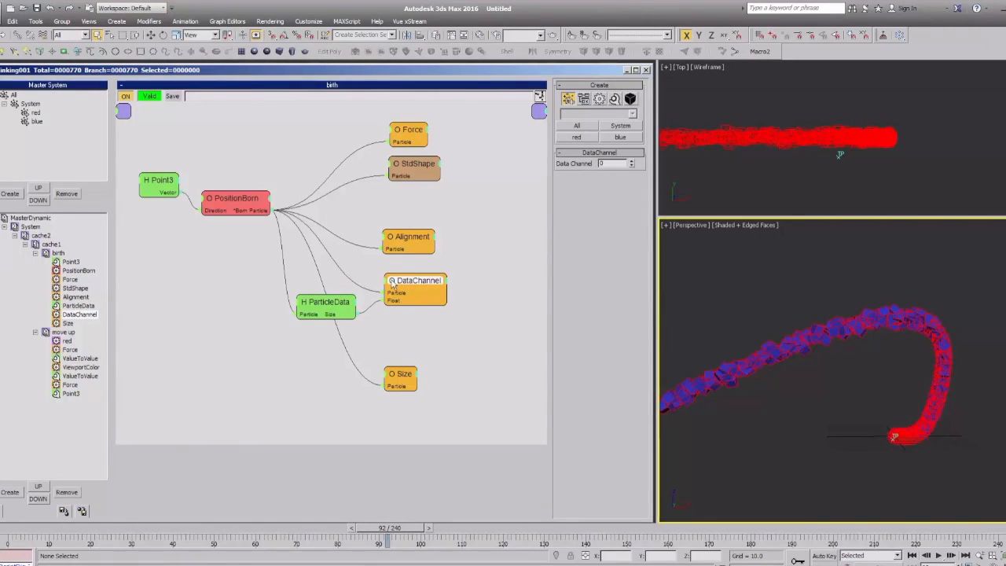
drag(416, 285, 416, 284)
drag(401, 381, 402, 376)
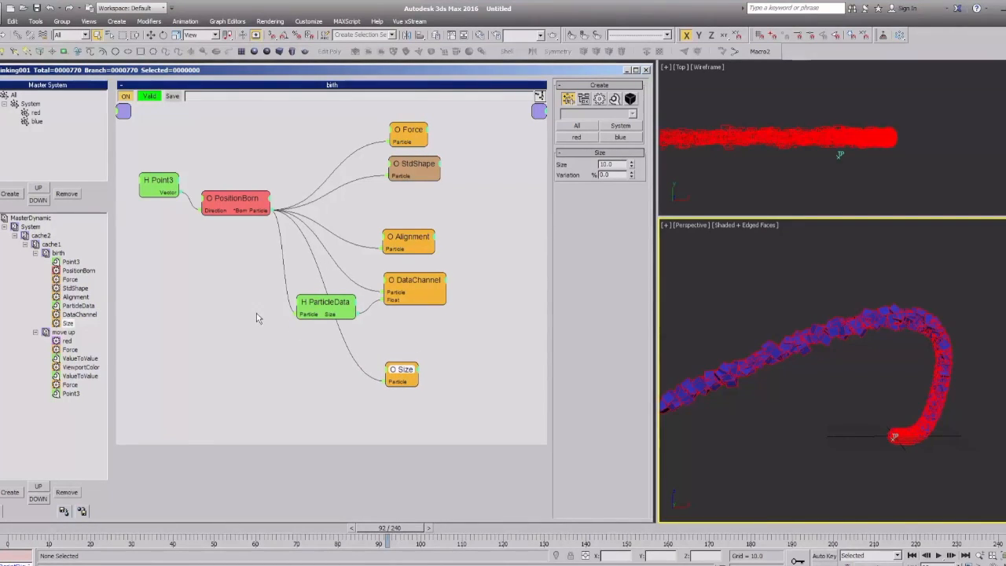
Review the evaluation order of ParticleData, DataChannel and Size in the birth list.
click(78, 305)
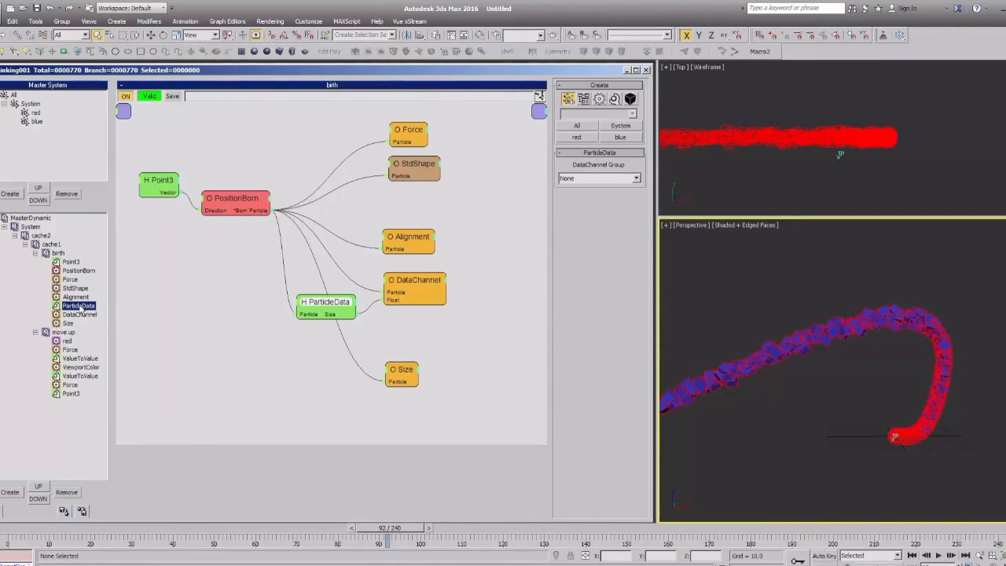
click(79, 315)
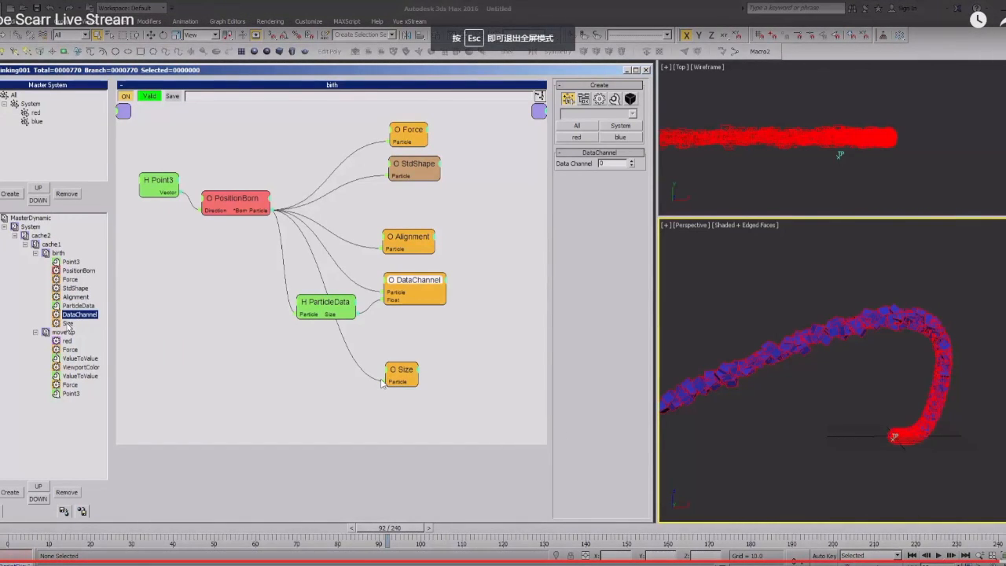
click(68, 323)
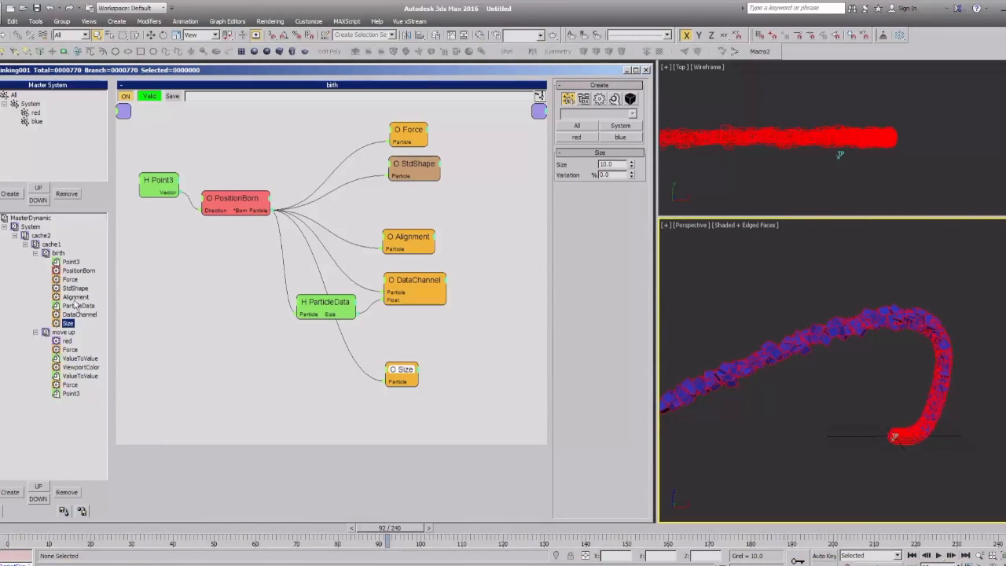
click(411, 295)
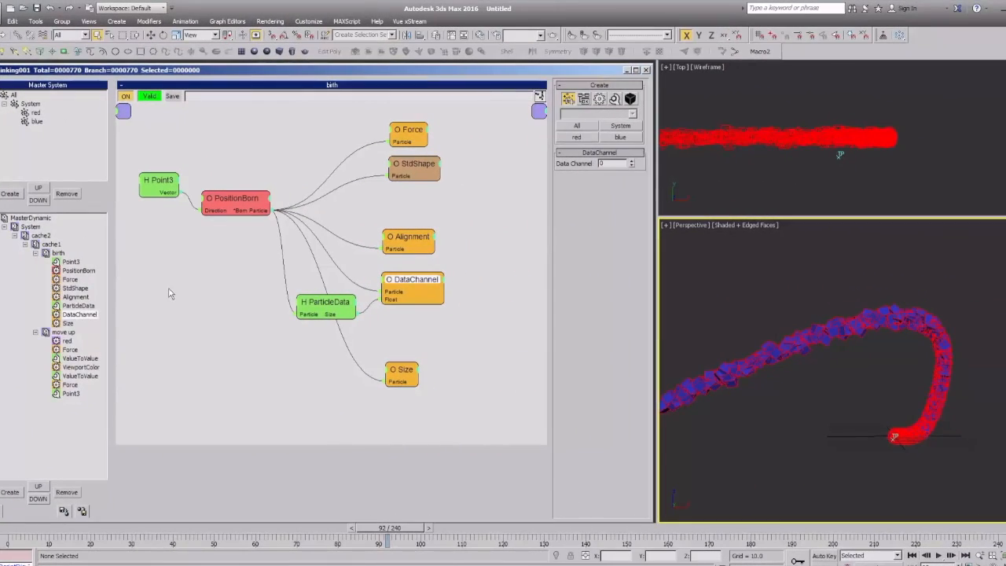
click(174, 287)
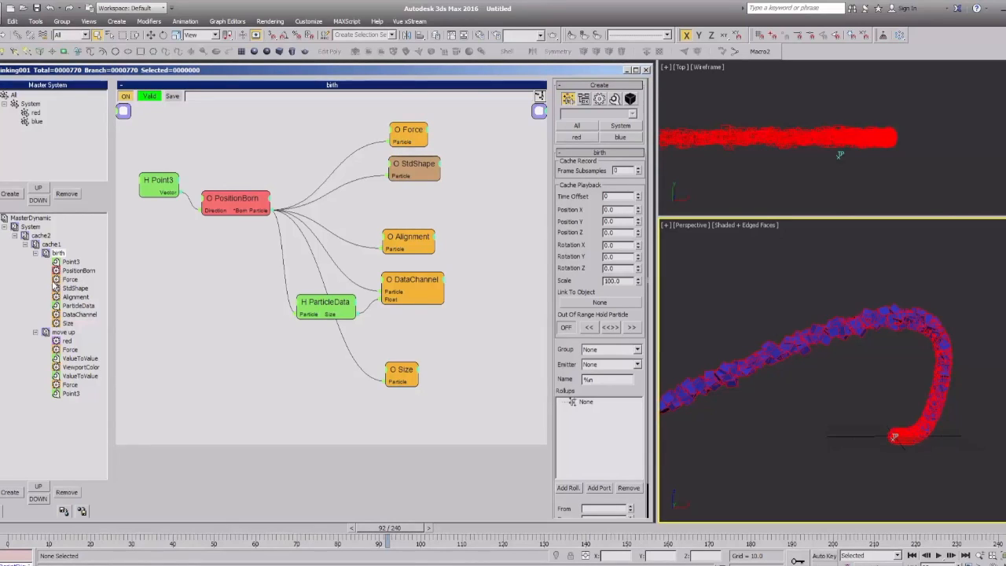
Turn on the Debug Log Window in the MasterDynamic settings and place the log over the Top viewport.
click(36, 219)
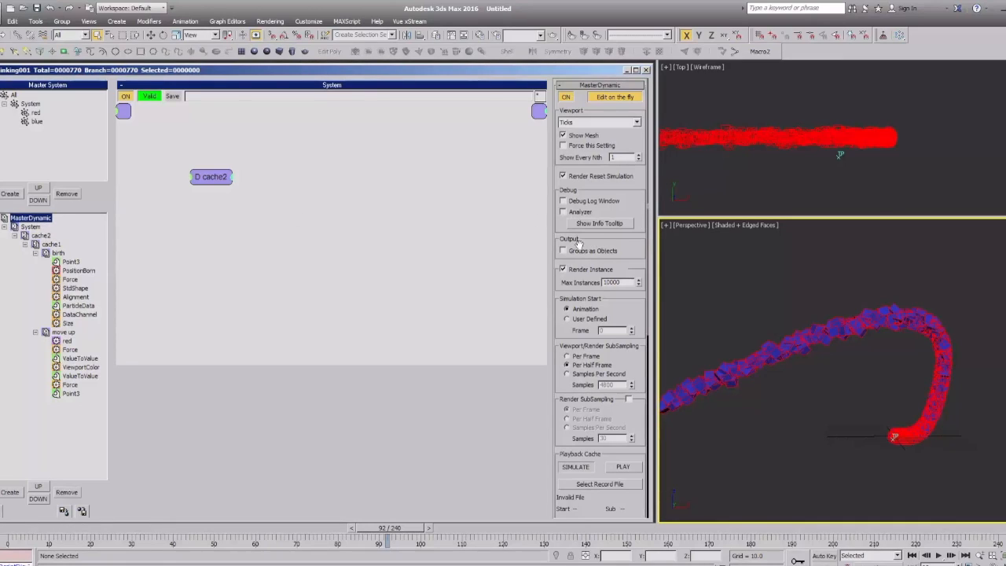
click(563, 202)
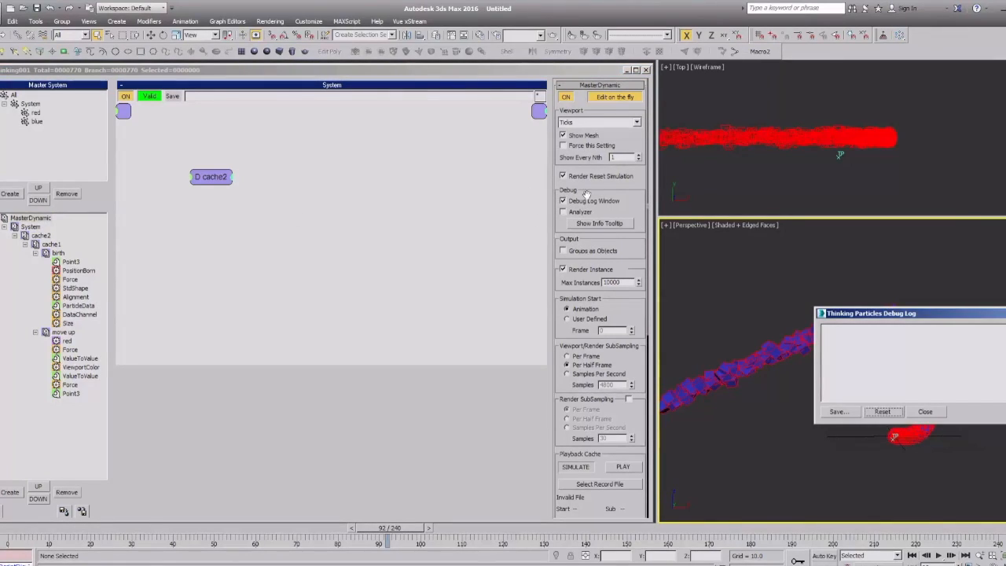
drag(904, 316, 739, 77)
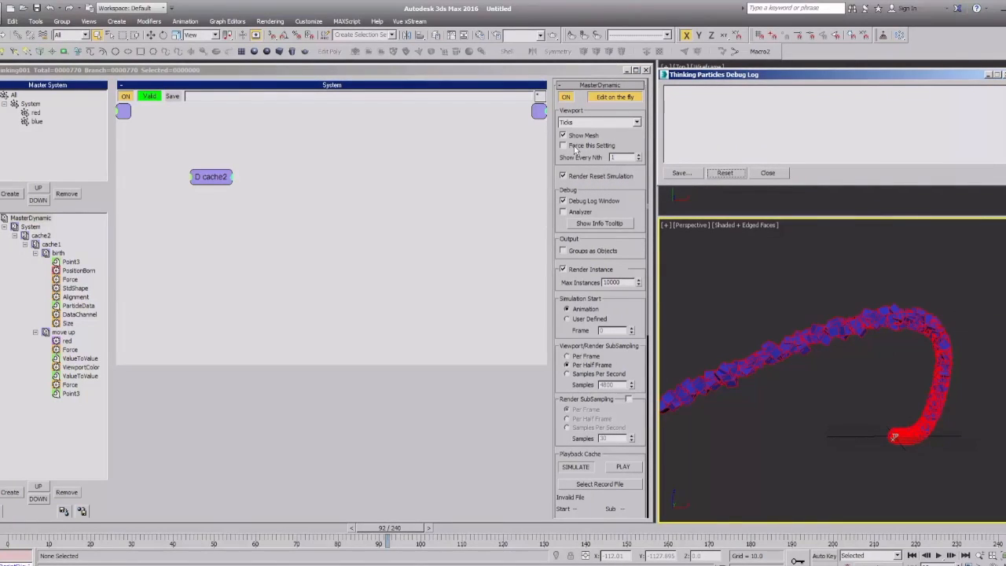
Open the birth set and examine ParticleData, DataChannel and Size in the graph and the order list.
click(59, 253)
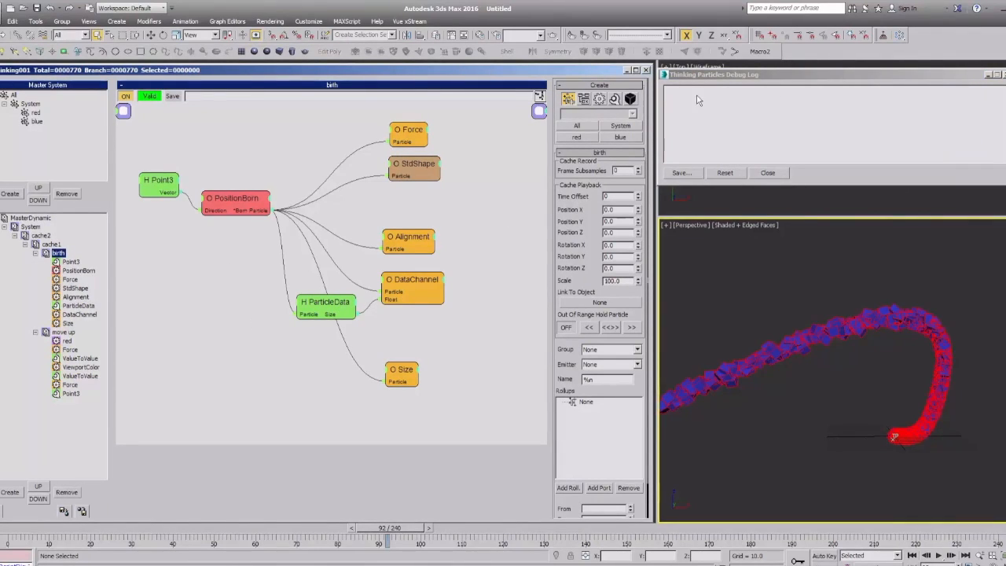
drag(332, 305, 312, 303)
click(408, 282)
drag(407, 281, 409, 278)
drag(313, 301, 319, 318)
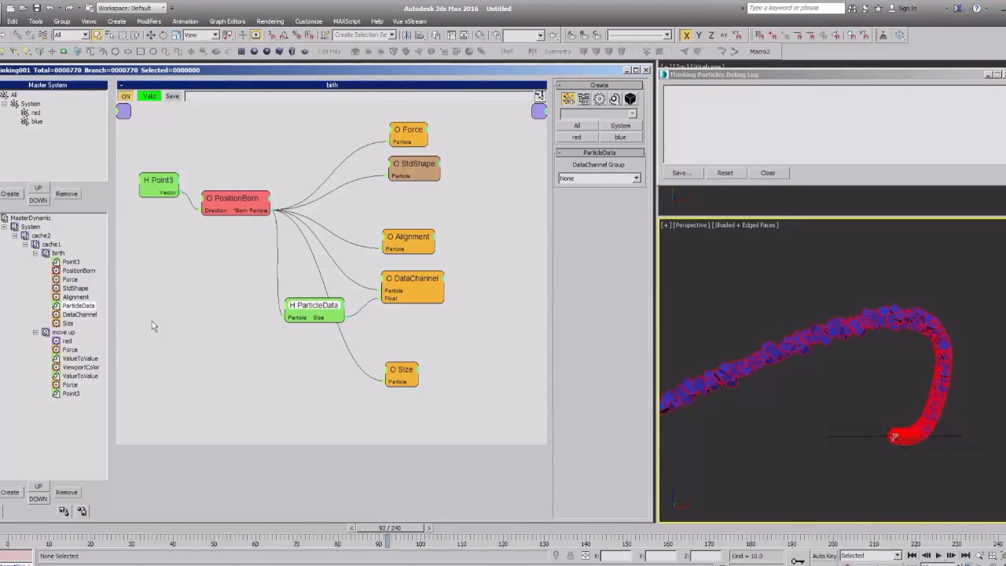
click(69, 323)
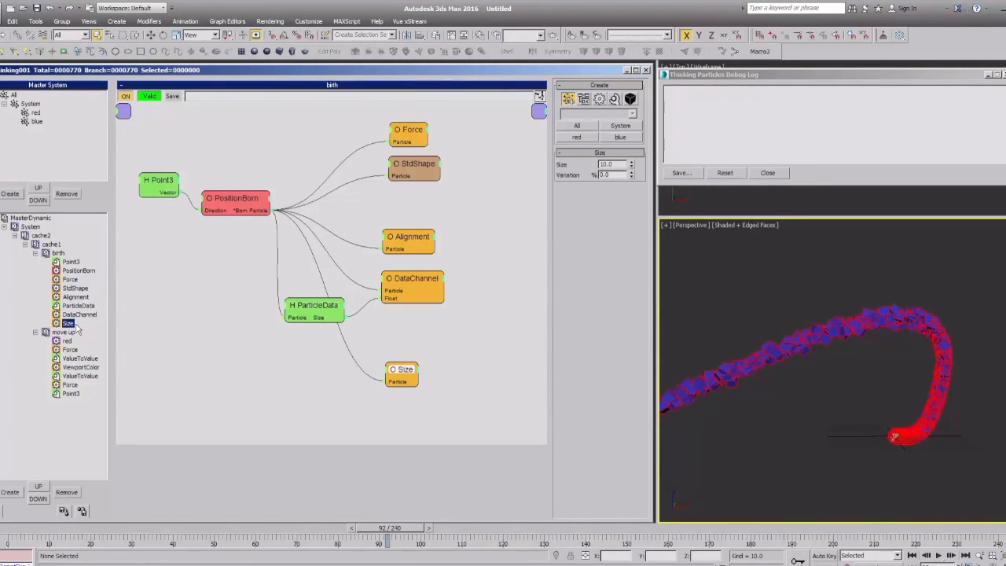
click(77, 305)
drag(326, 316, 320, 313)
right_click(317, 318)
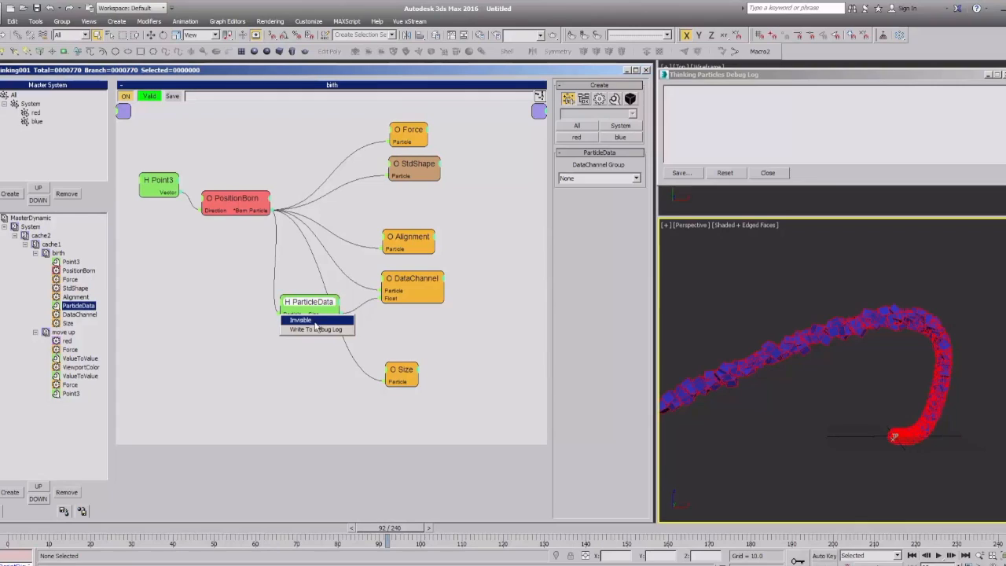
click(306, 320)
click(323, 314)
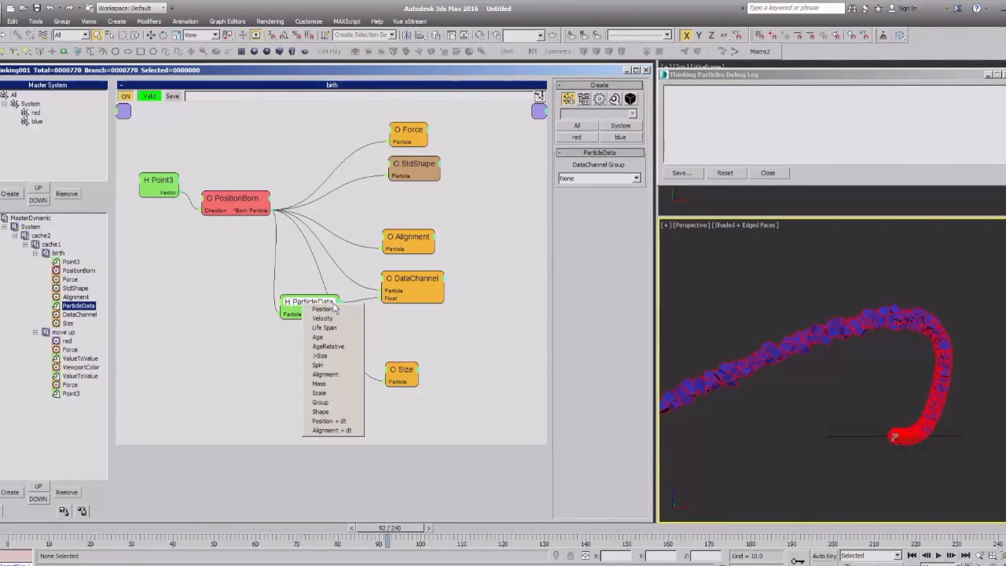
click(328, 357)
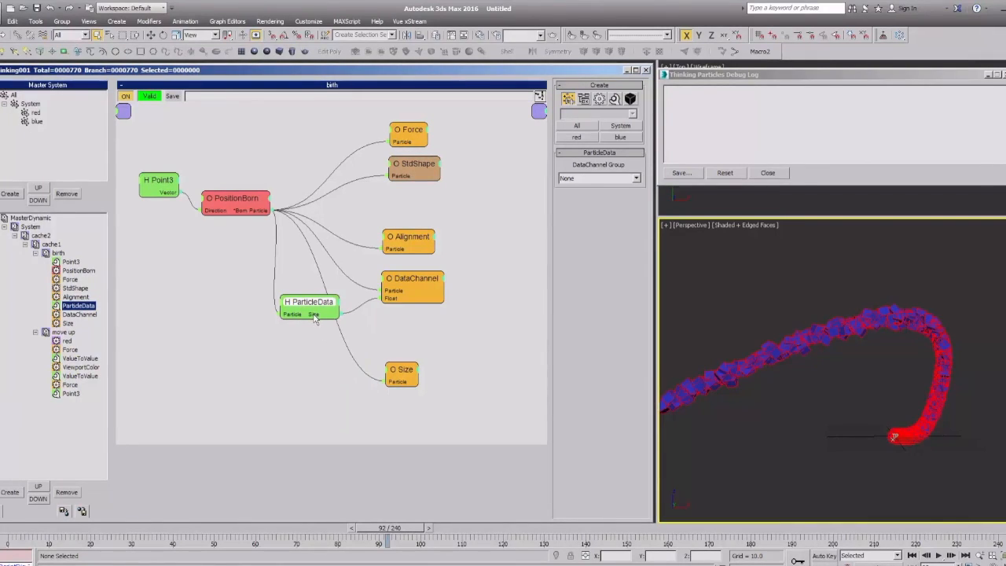
Set ParticleData's Size output to Write To Debug Log.
right_click(313, 315)
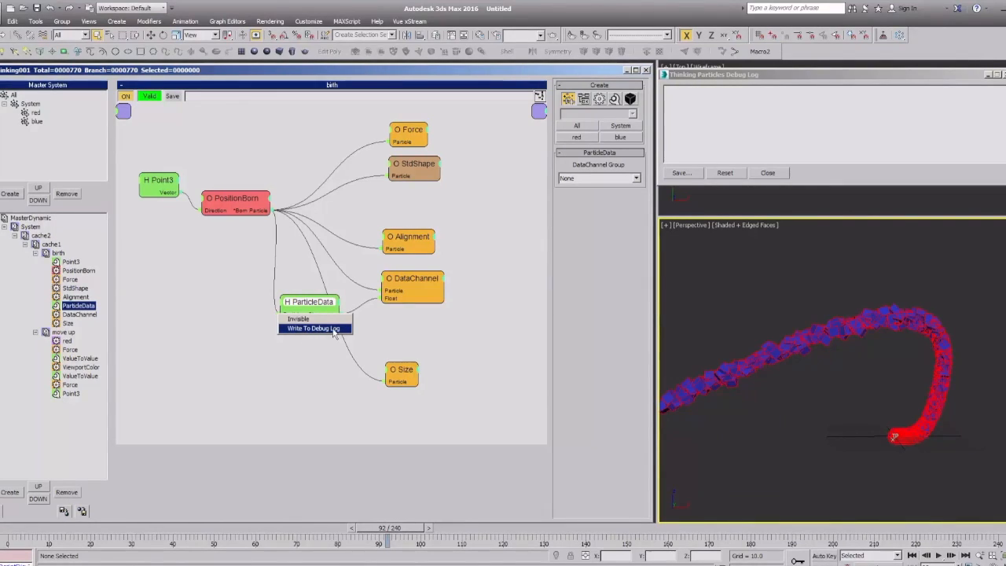
click(318, 328)
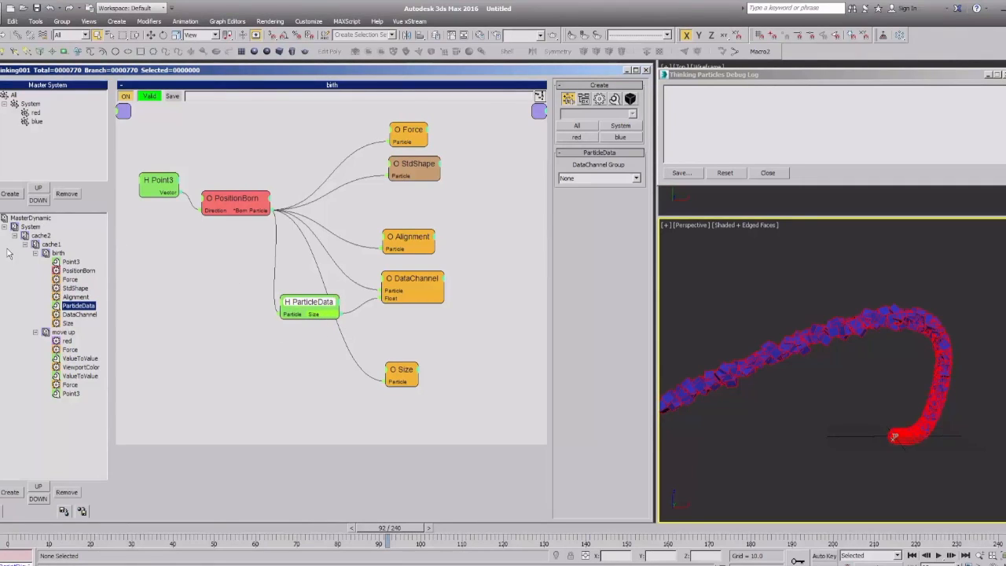
Open MasterDynamic's SchematicView settings and turn on Text Antialiasing, Line Antialiasing, Shadow and Grid.
click(36, 218)
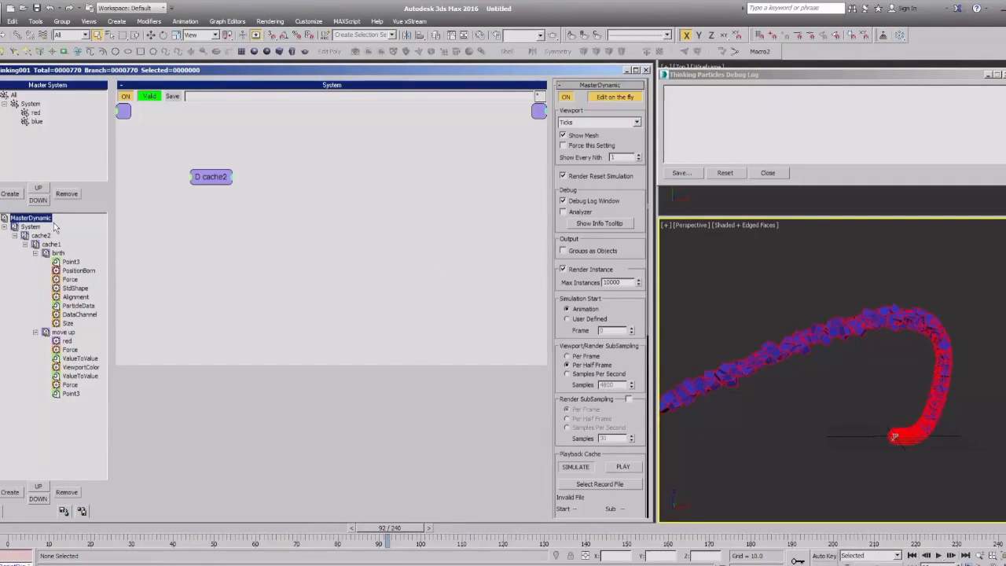
click(577, 84)
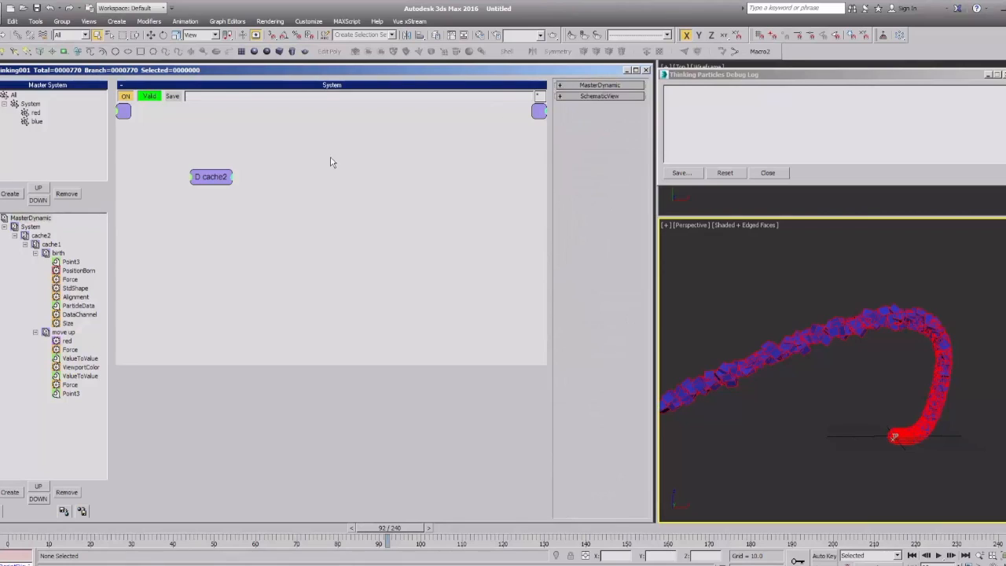
click(586, 96)
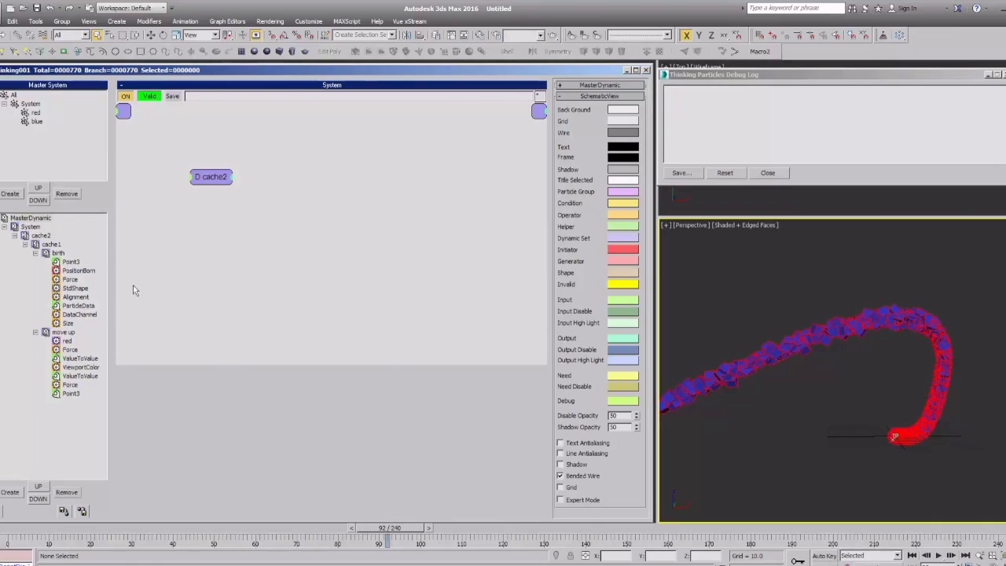
click(569, 444)
click(577, 456)
click(571, 465)
click(574, 489)
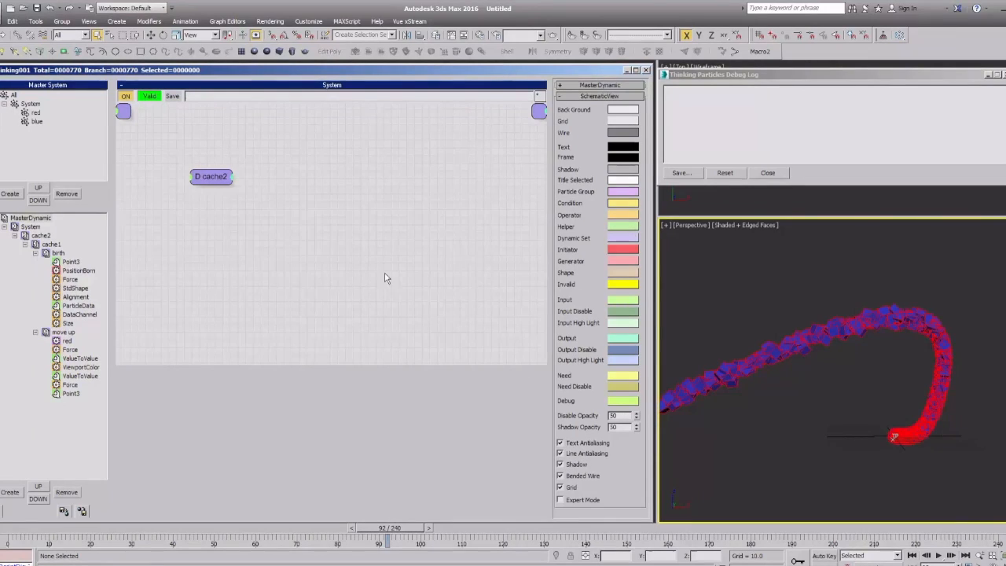
Turn the SchematicView antialiasing, Shadow and Grid options back off.
click(572, 444)
click(571, 454)
click(569, 464)
click(572, 465)
click(573, 465)
Open the birth set and switch PositionBorn's emission to Pistol Shot with 1 particle.
click(59, 253)
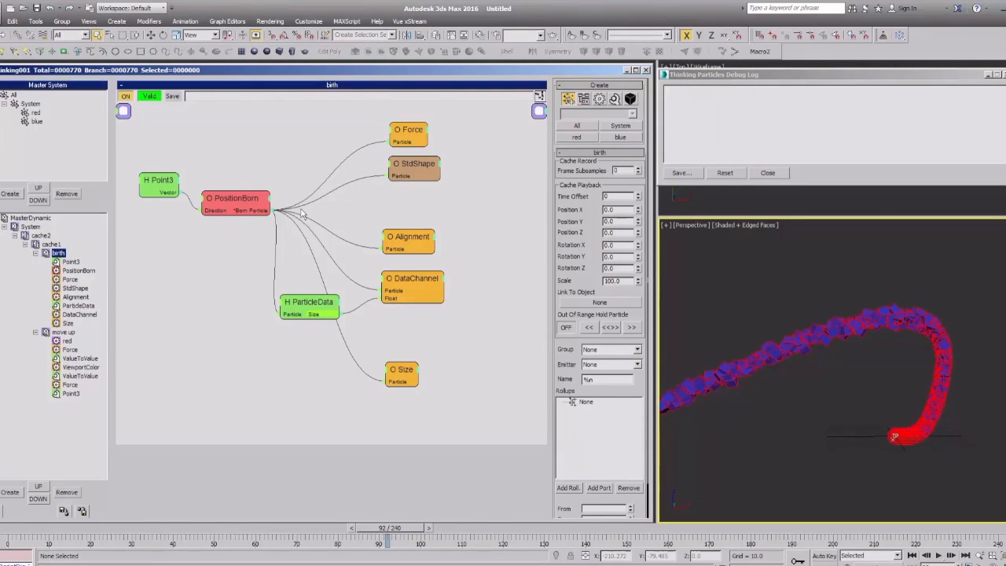
drag(311, 300, 315, 310)
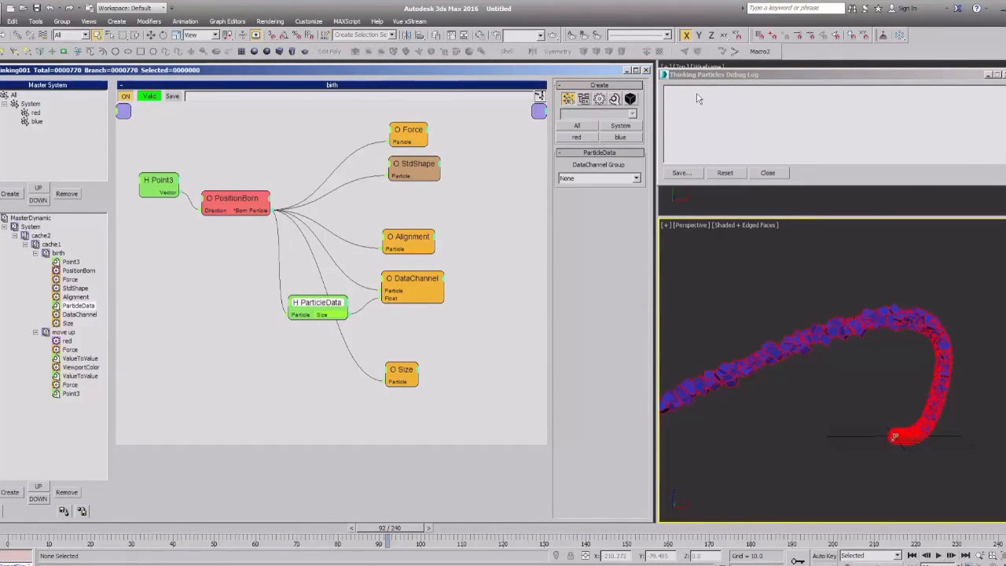
click(745, 104)
drag(313, 311, 316, 307)
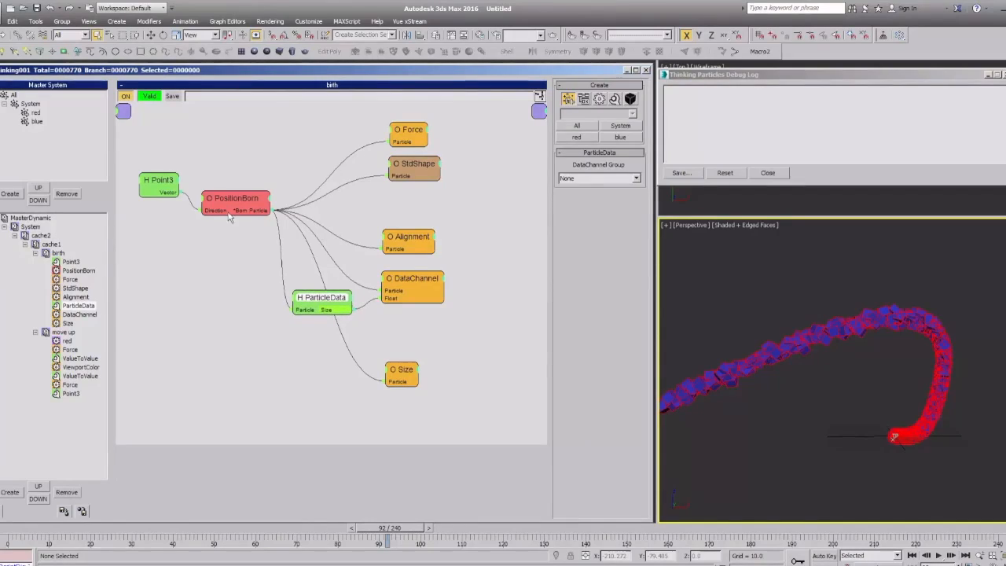
click(232, 204)
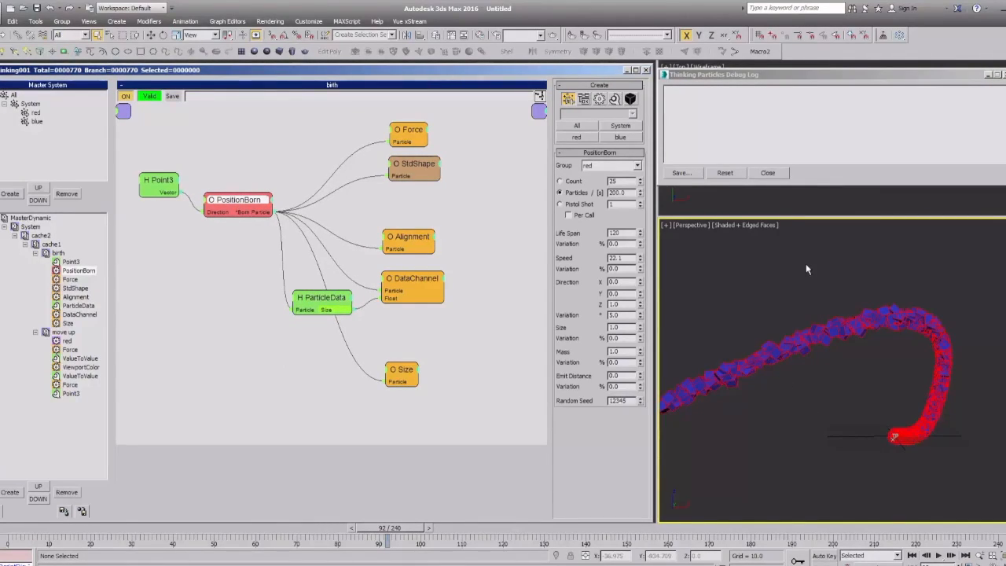
drag(251, 209, 253, 211)
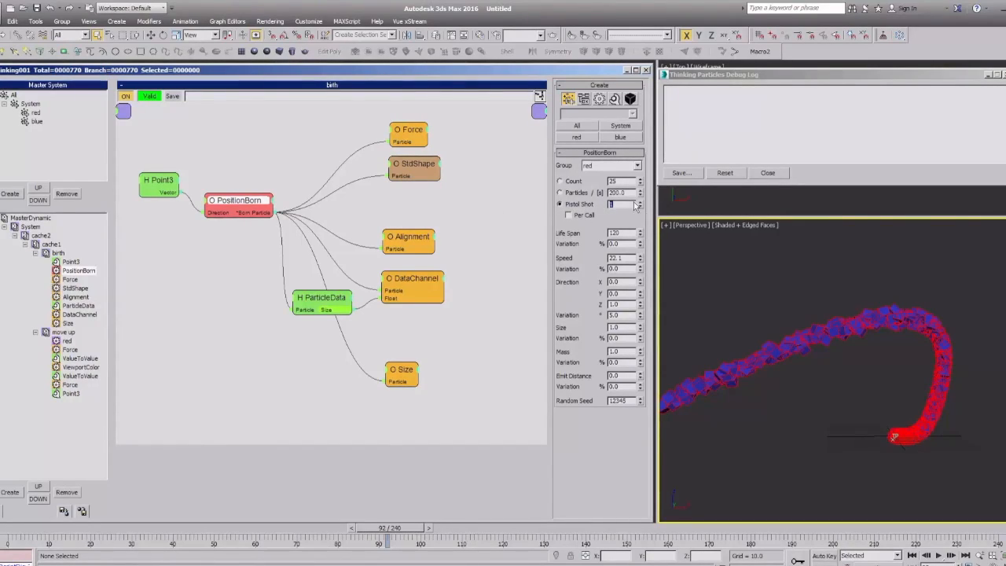
Restart the simulation at frame 0 and advance to frame 3 to write the particle's size to the debug log.
click(739, 301)
key(Home)
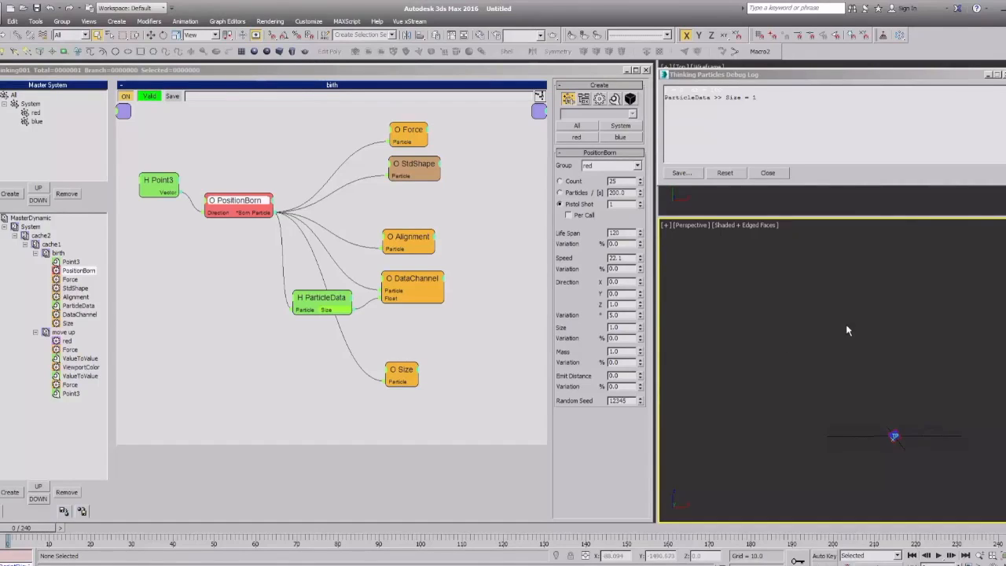
key(period)
key(period)
key(period)
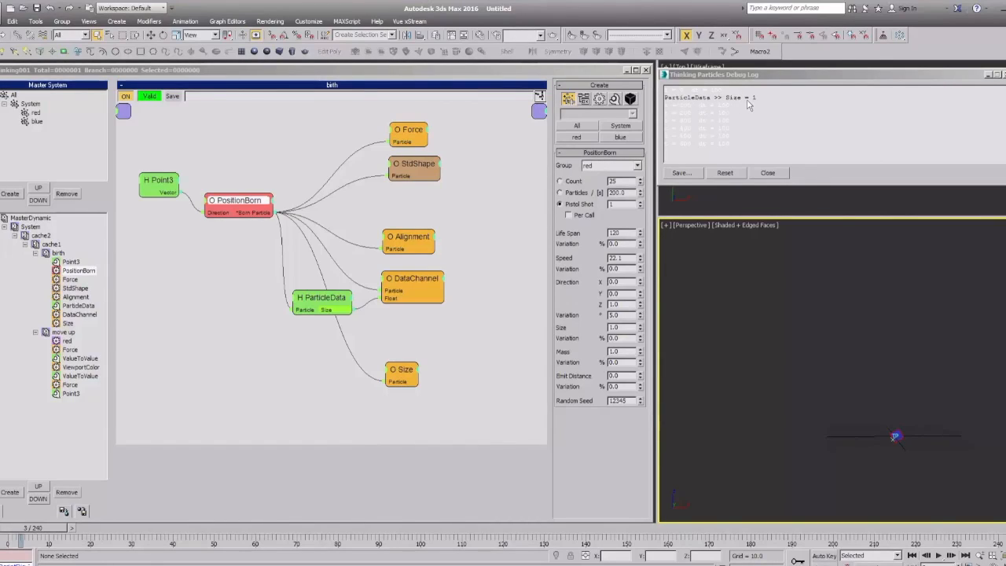
Compare PositionBorn's Size value with the ParticleData, DataChannel and Size operator settings.
drag(333, 316, 336, 319)
drag(249, 203, 253, 201)
double_click(621, 326)
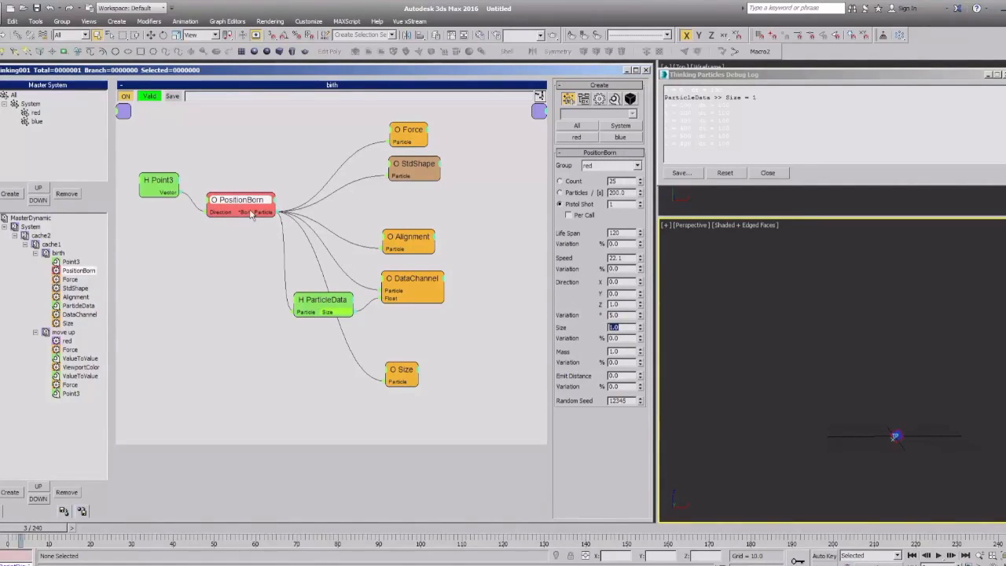
drag(317, 303, 319, 308)
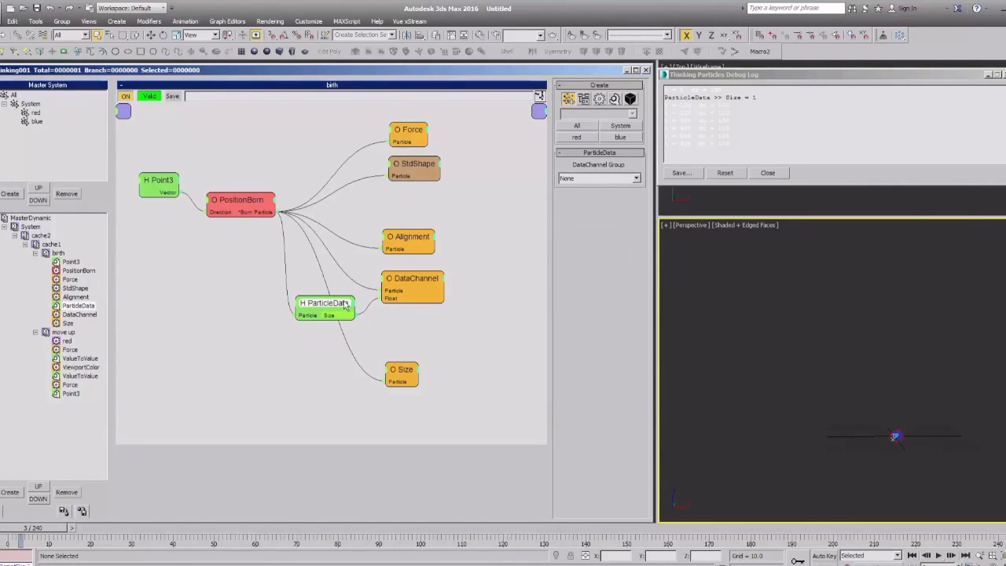
drag(402, 279, 400, 281)
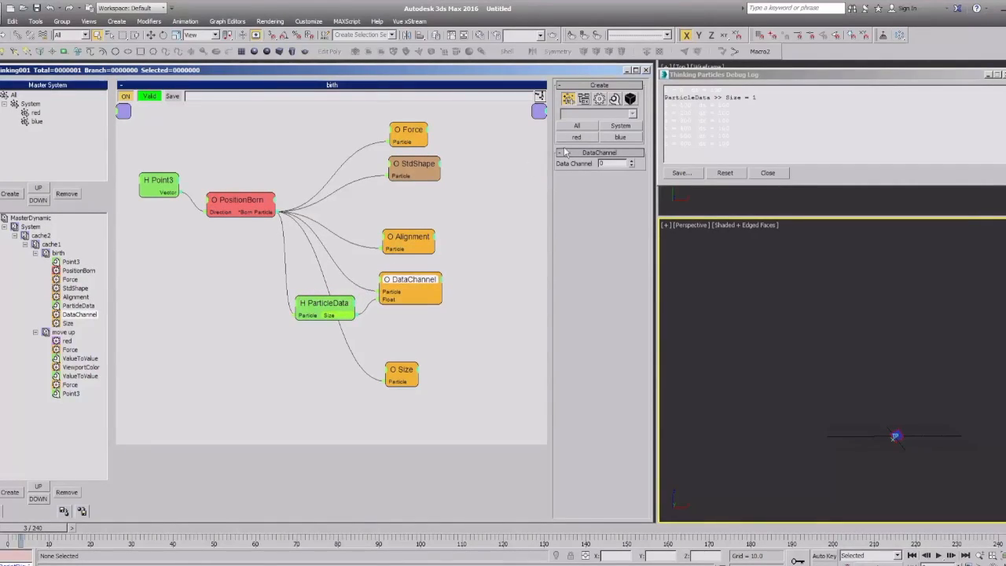
click(69, 323)
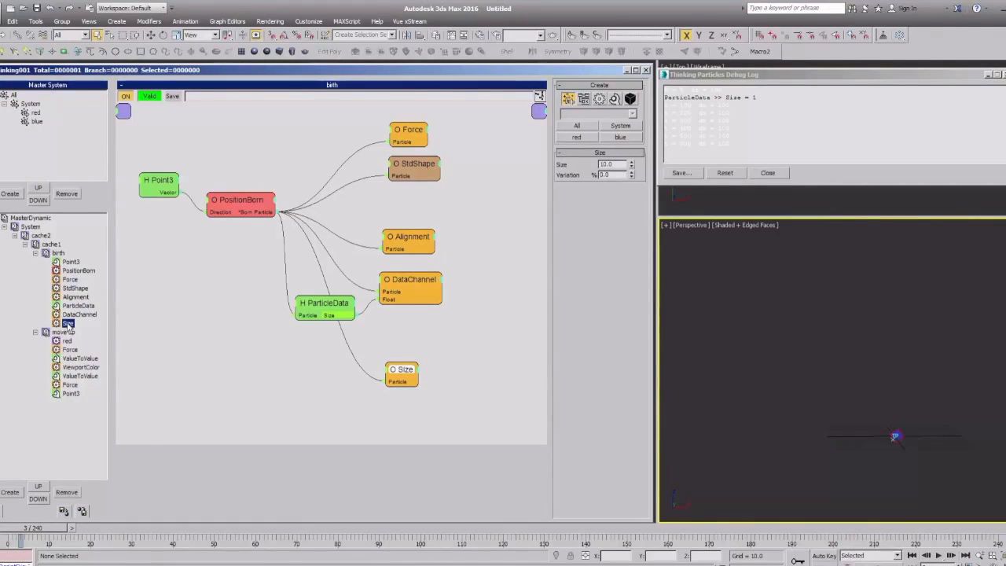
drag(617, 164, 553, 173)
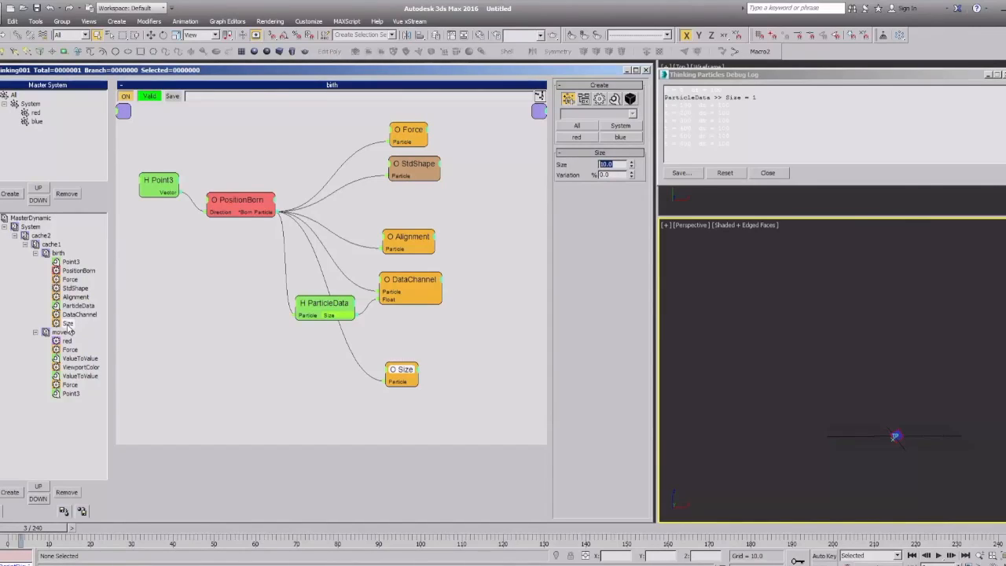
Move Size above ParticleData in the birth set's order list and place its node above DataChannel and ParticleData in the graph.
drag(67, 324, 67, 306)
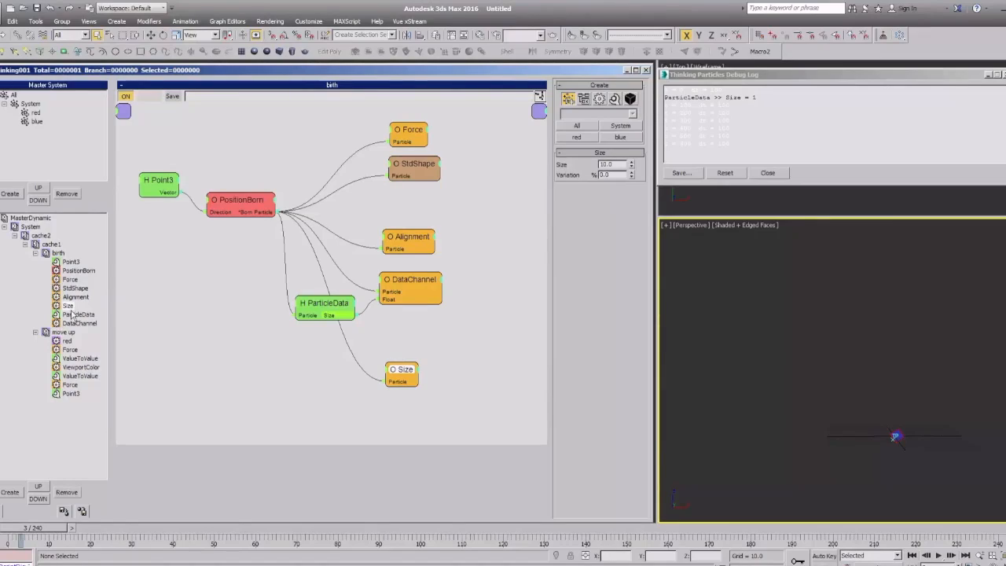
click(81, 316)
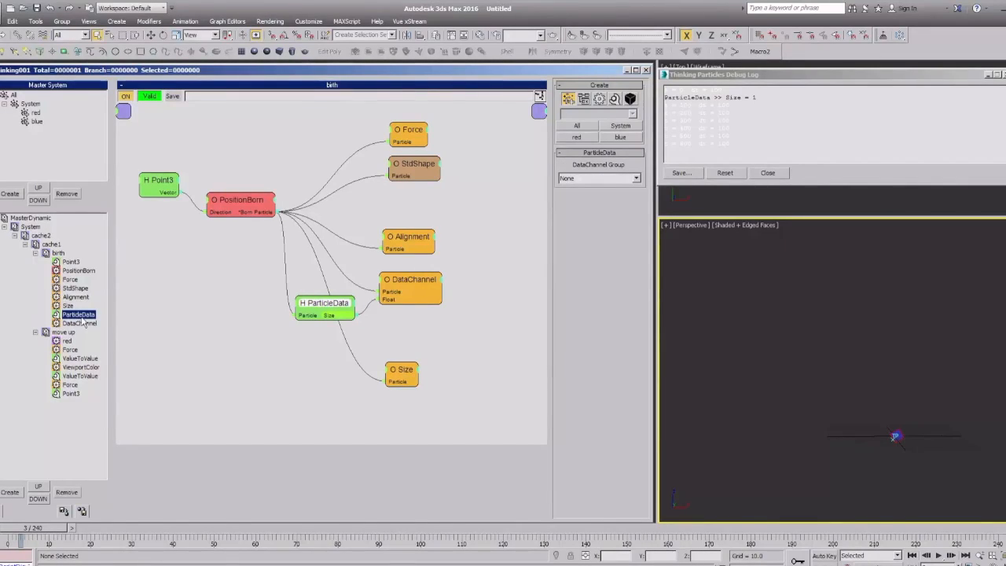
drag(285, 335, 414, 268)
drag(409, 278, 417, 409)
ctrl+click(403, 372)
drag(403, 373, 404, 290)
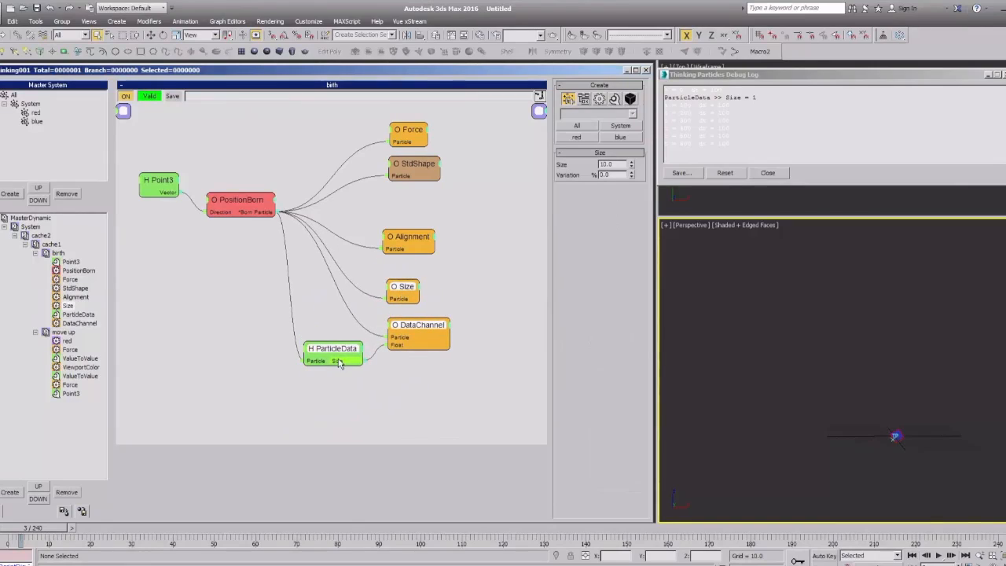
click(212, 322)
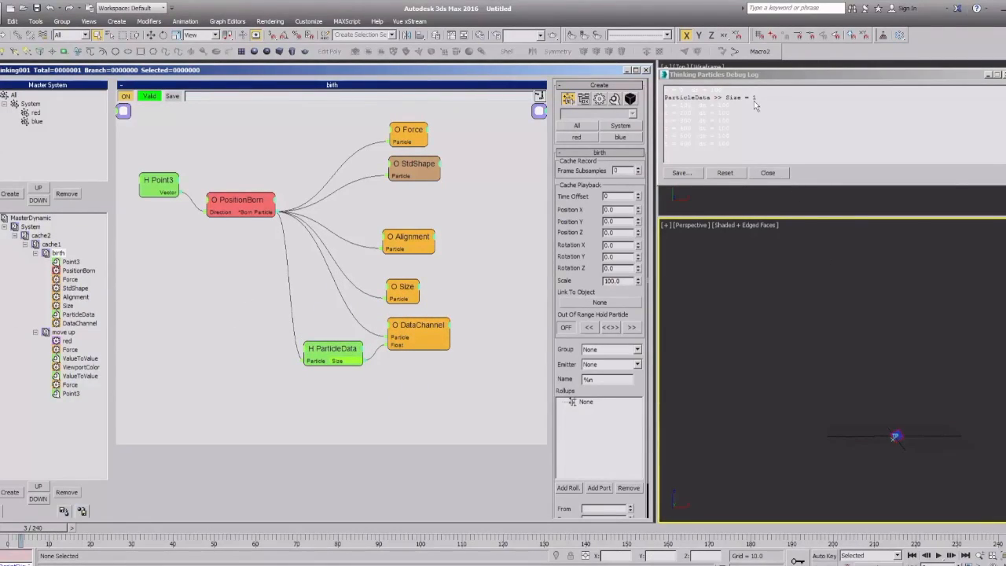
Trace the new evaluation order in the birth set from PositionBorn through Force, StdShape, Alignment, Size and ParticleData to DataChannel.
click(230, 202)
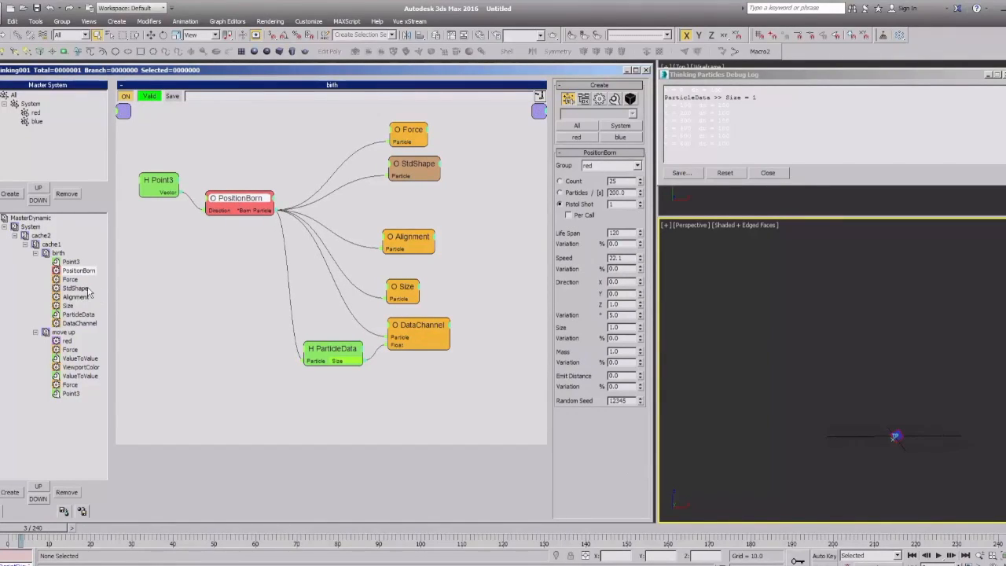
drag(241, 201, 233, 196)
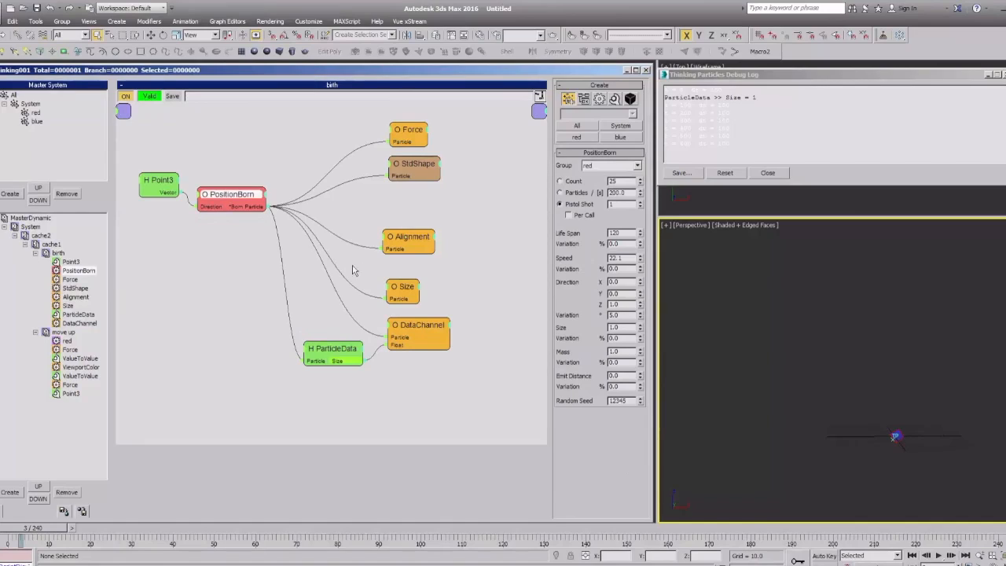
click(70, 299)
click(70, 290)
click(69, 280)
click(70, 289)
click(70, 299)
click(69, 306)
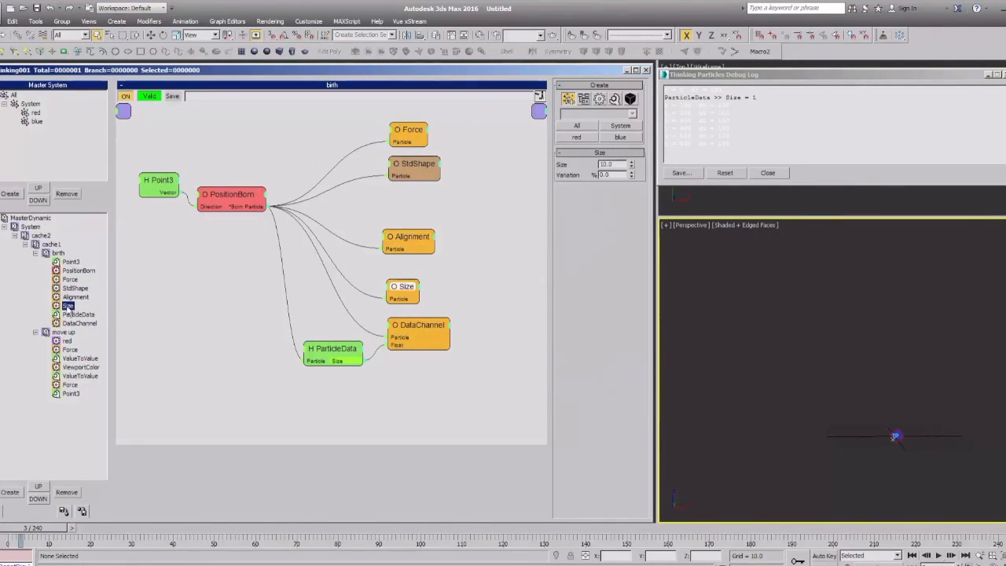
drag(404, 294, 407, 292)
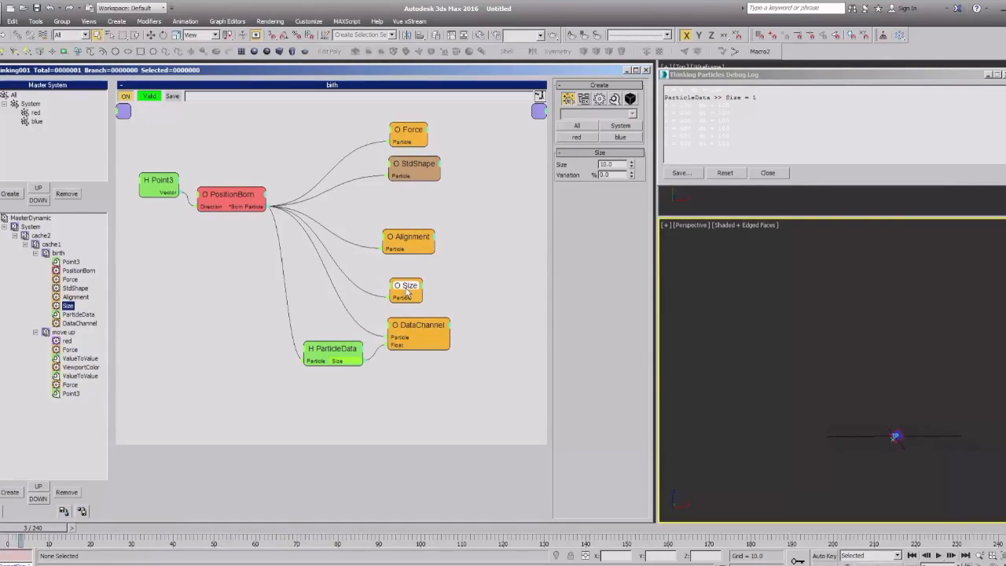
click(67, 306)
click(79, 317)
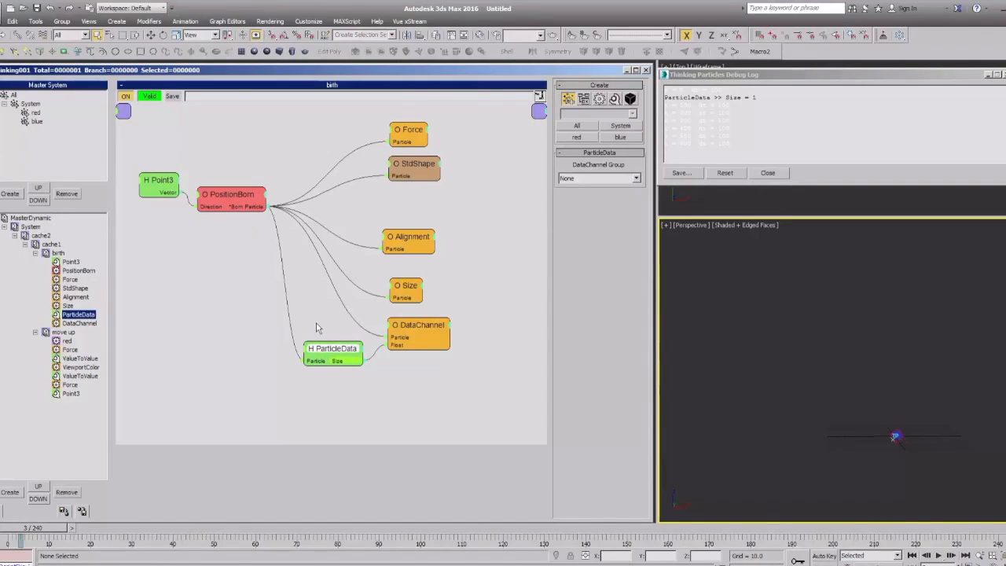
click(411, 329)
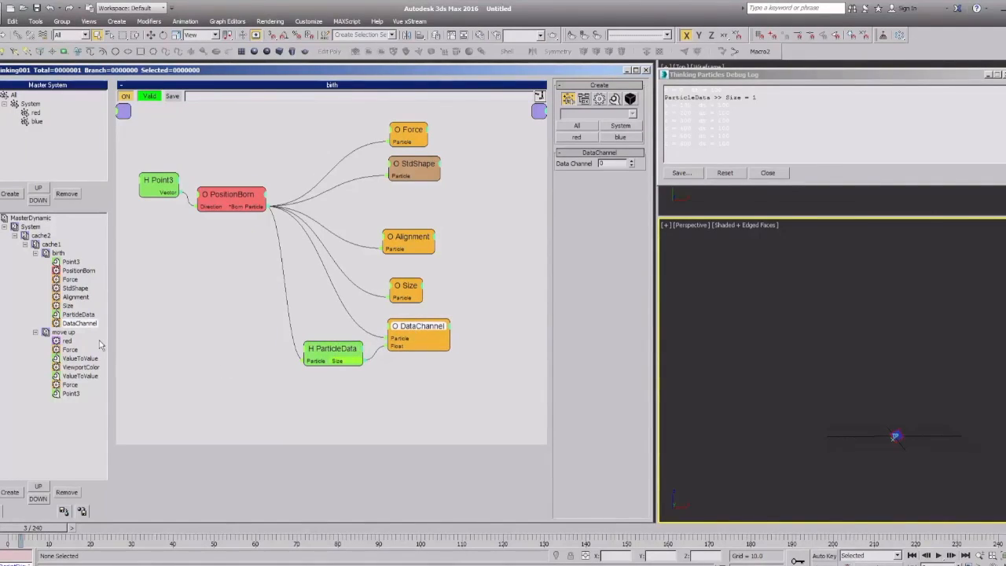
Rerun the simulation from frame 0 to frame 2 and check ParticleData's size entry in the debug log.
key(Home)
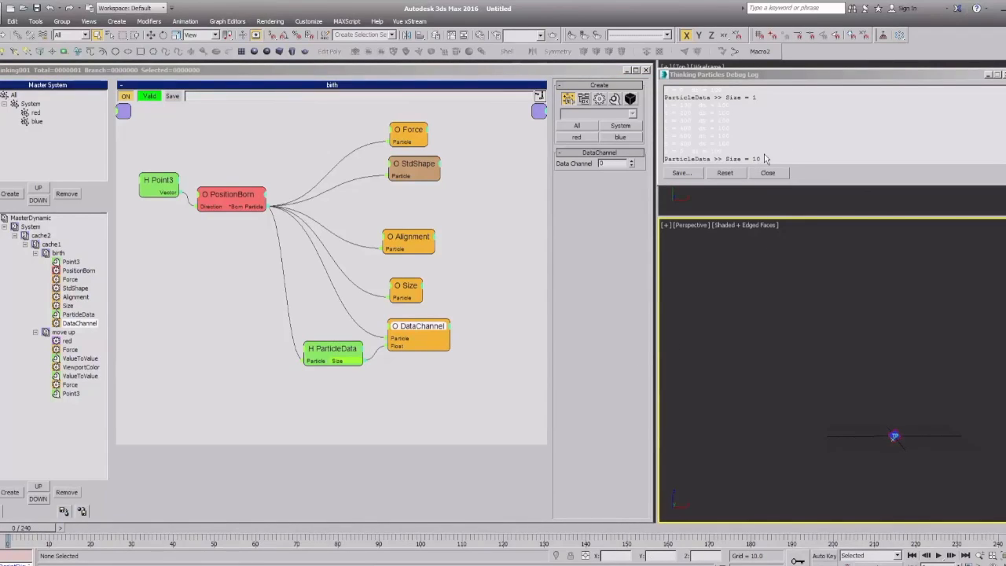
key(period)
key(period)
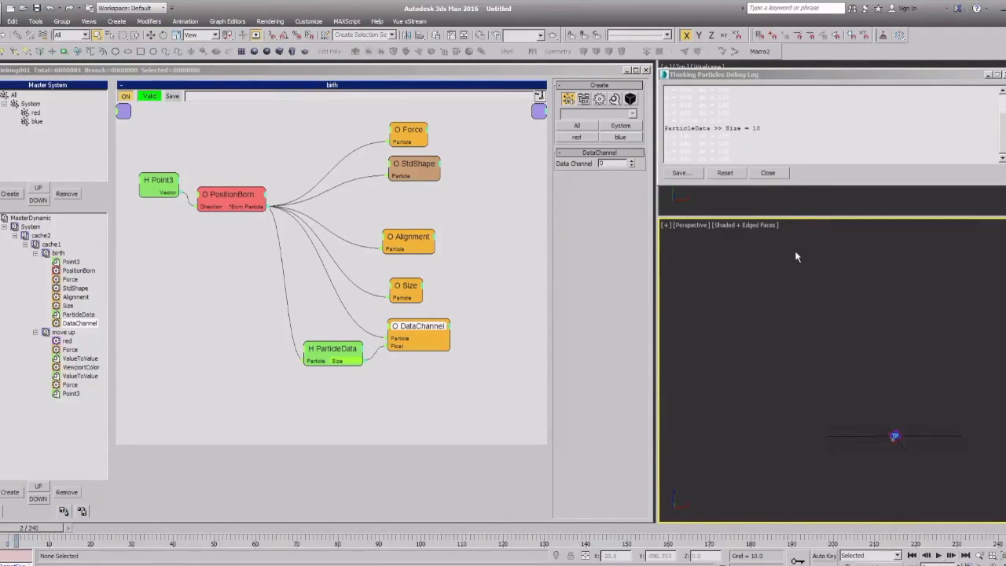
click(770, 131)
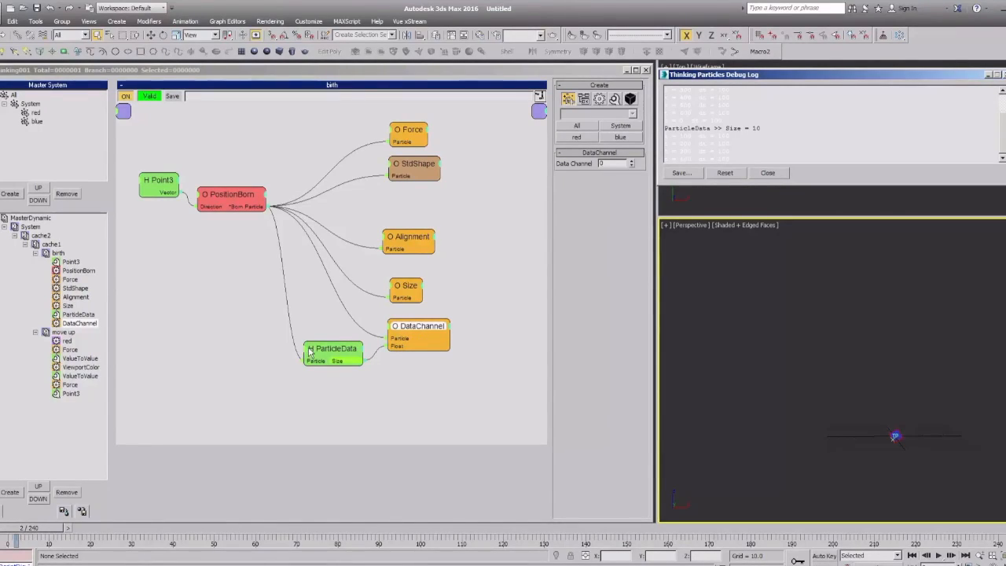
Review the birth set's order list from Point3 and PositionBorn through Force and StdShape to Alignment.
click(70, 261)
click(74, 270)
click(72, 279)
click(75, 288)
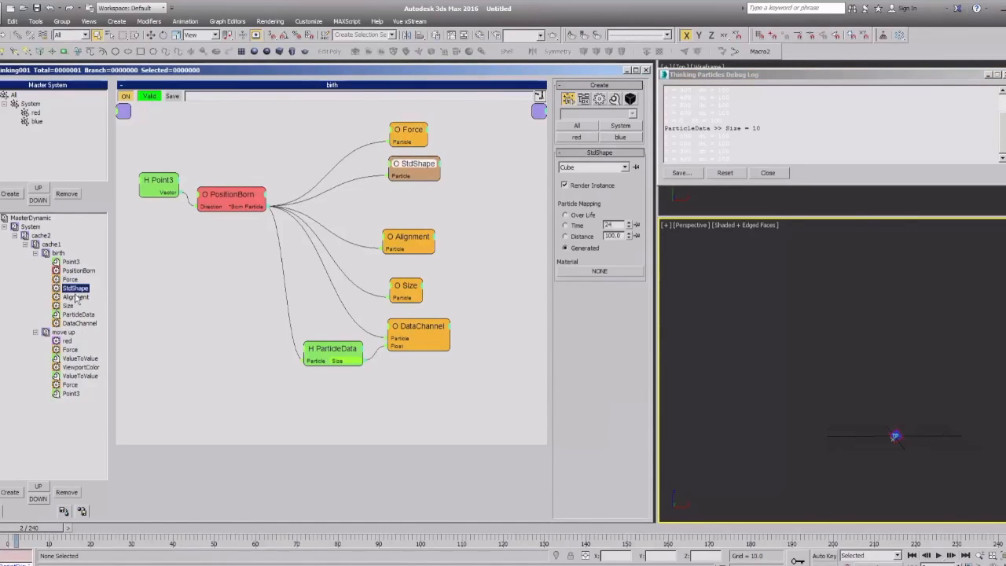
click(76, 297)
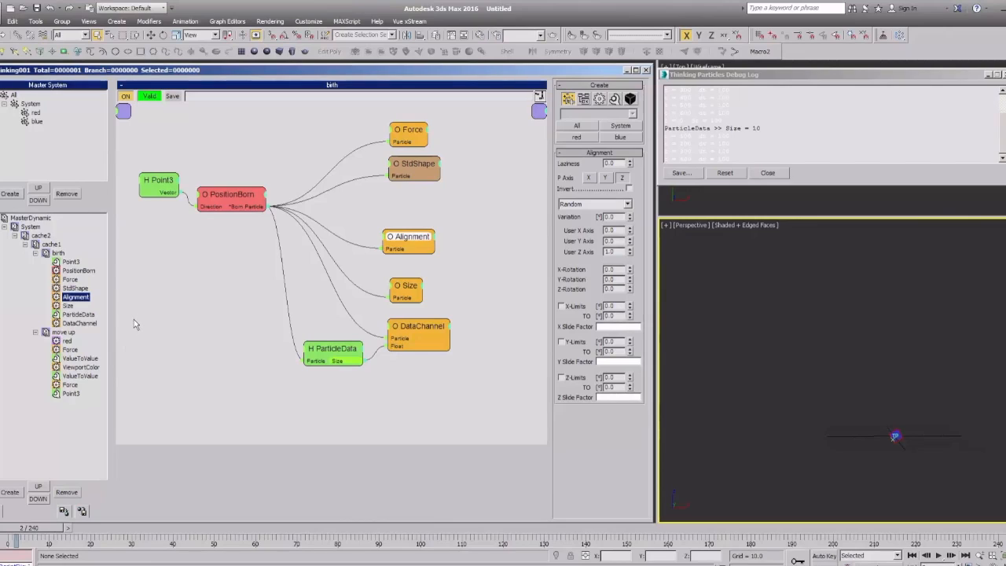
click(231, 287)
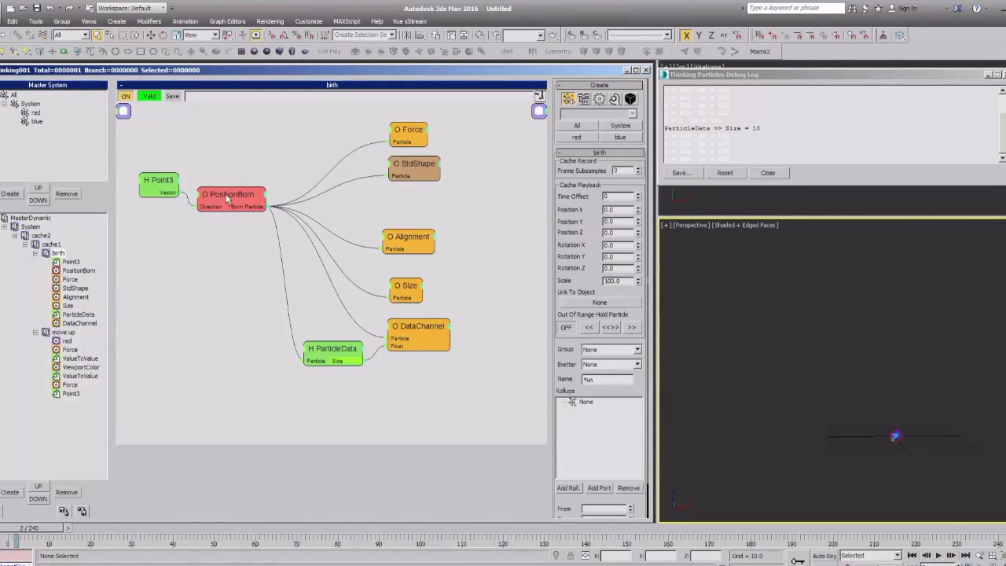
Switch PositionBorn back to emitting by Particles / [s] and play the simulation from frame 0 to frame 20.
drag(222, 203, 225, 197)
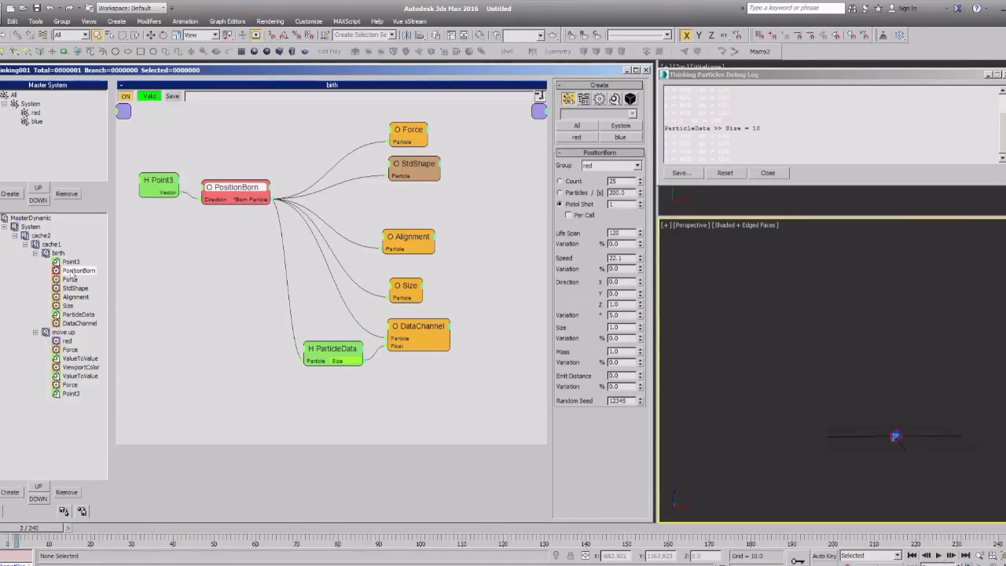
drag(245, 148, 227, 240)
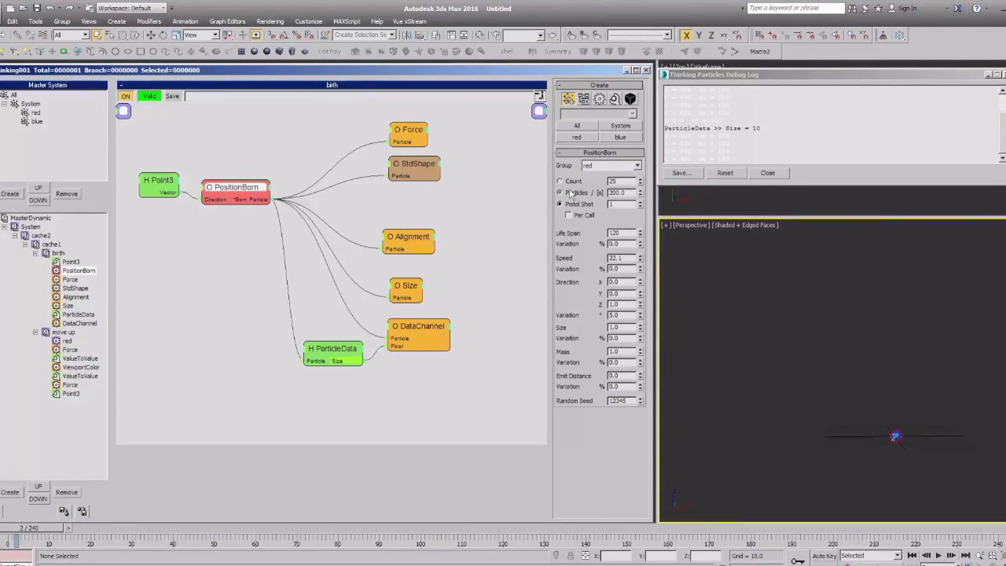
click(659, 389)
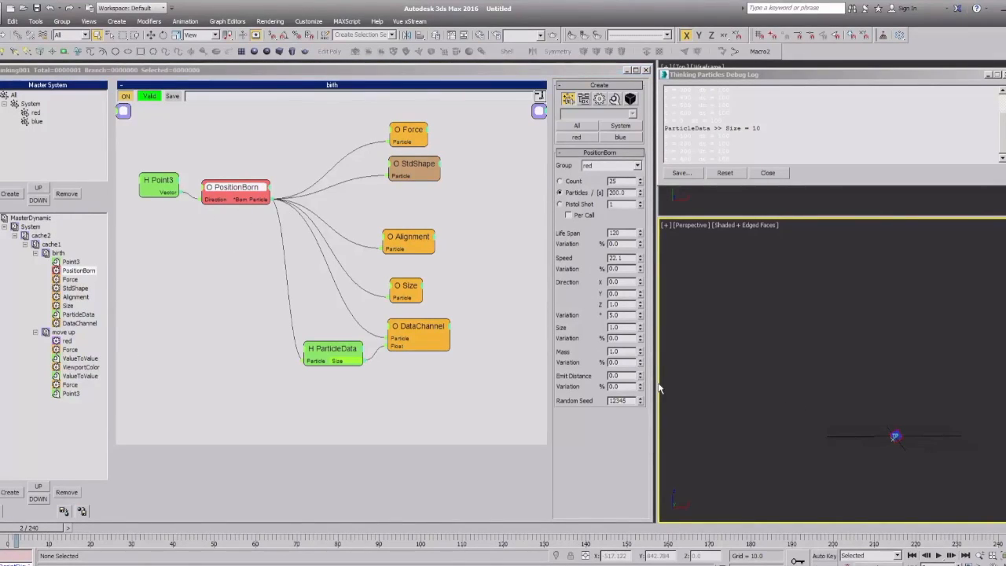
key(Home)
key(/)
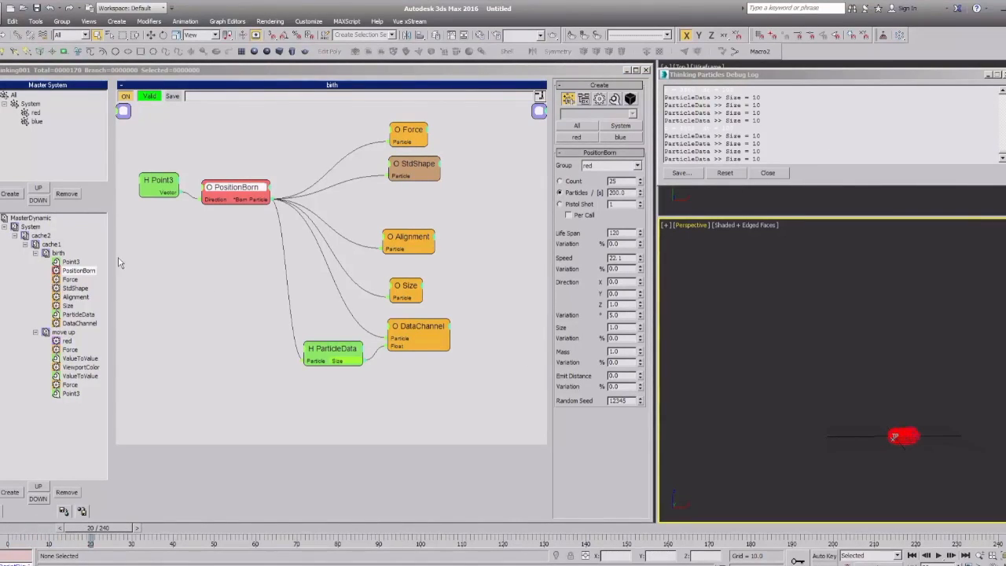
Turn off Debug Log Window in MasterDynamic and scrub the simulation from the start to frame 98.
click(33, 218)
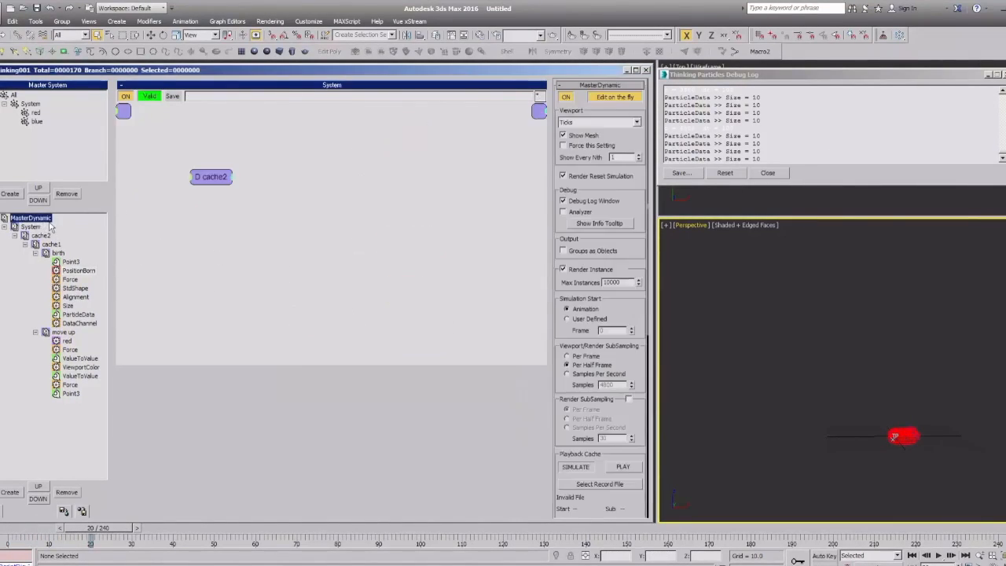
click(574, 202)
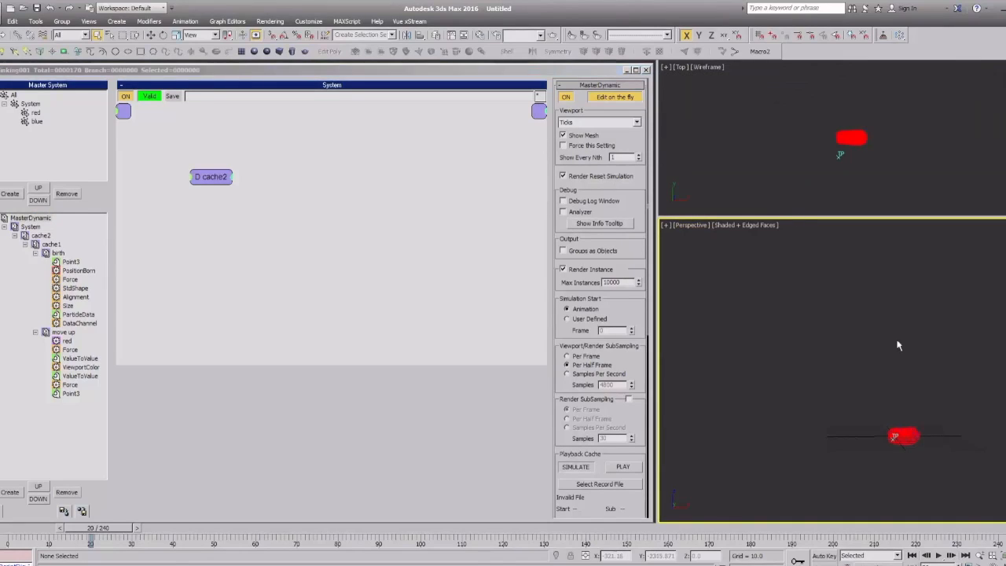
drag(98, 528, 4, 535)
drag(29, 532, 412, 532)
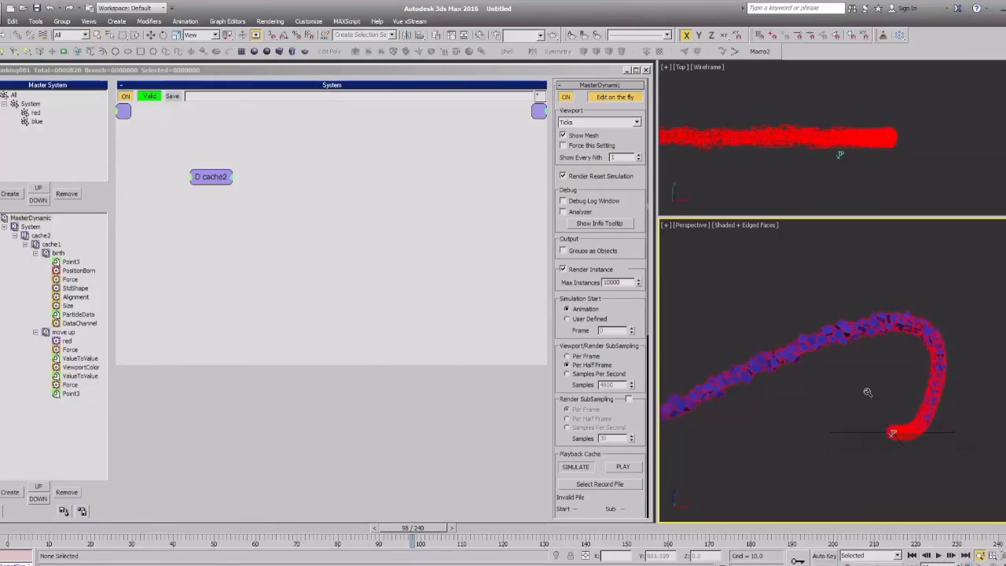
Review the birth set's order from StdShape through Size and ParticleData to DataChannel and their links to PositionBorn.
click(75, 289)
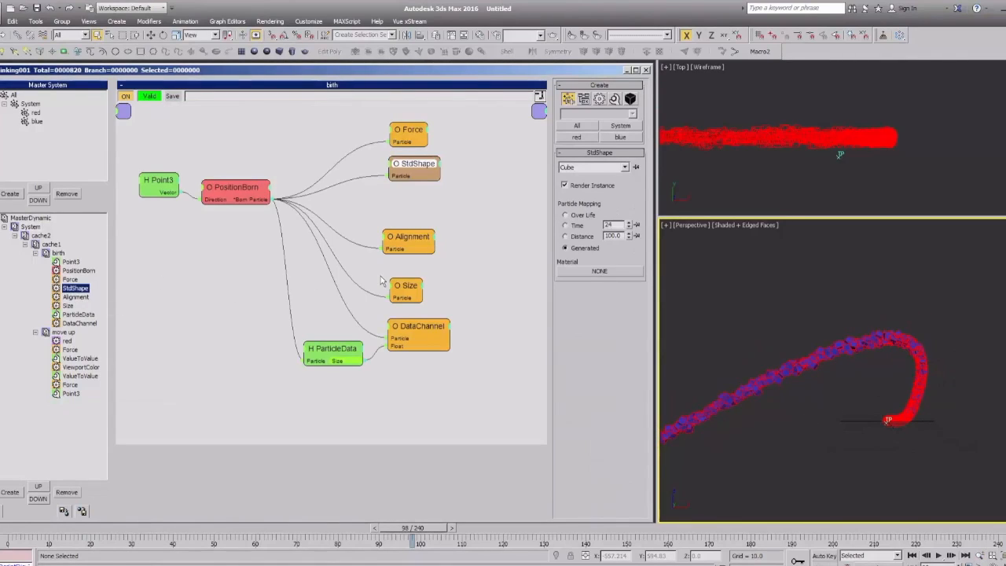
drag(409, 328, 411, 326)
drag(401, 288, 396, 289)
click(67, 306)
click(71, 315)
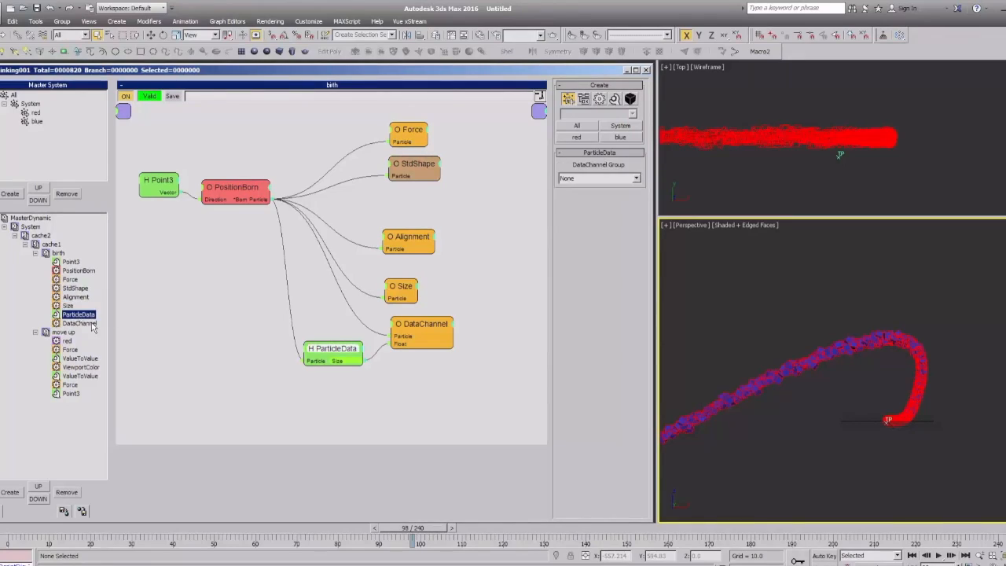
click(73, 323)
drag(424, 335, 423, 338)
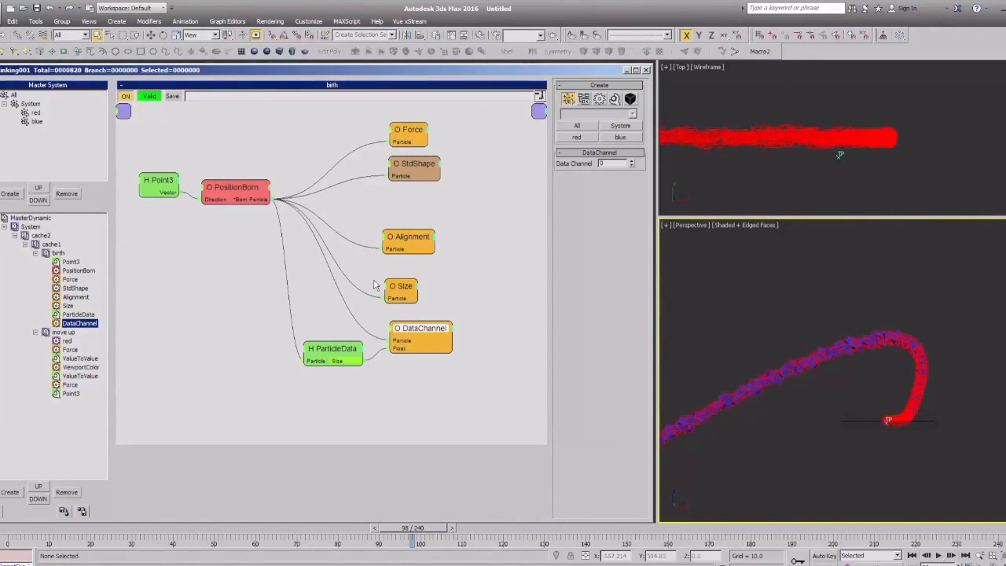
drag(235, 188, 230, 187)
drag(294, 406, 440, 313)
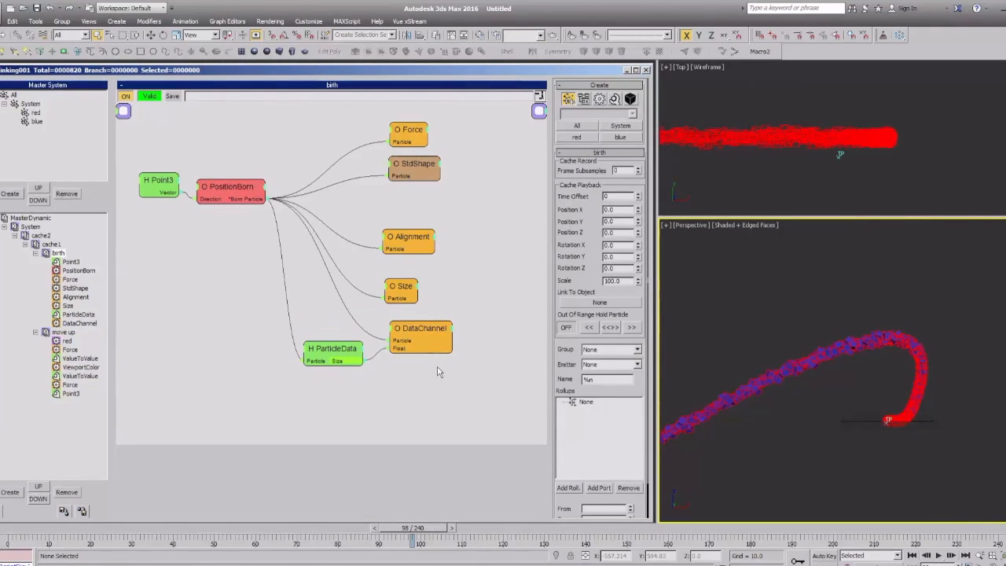
Copy the birth set's DataChannel node and switch the original off.
drag(398, 334, 400, 331)
right_click(358, 366)
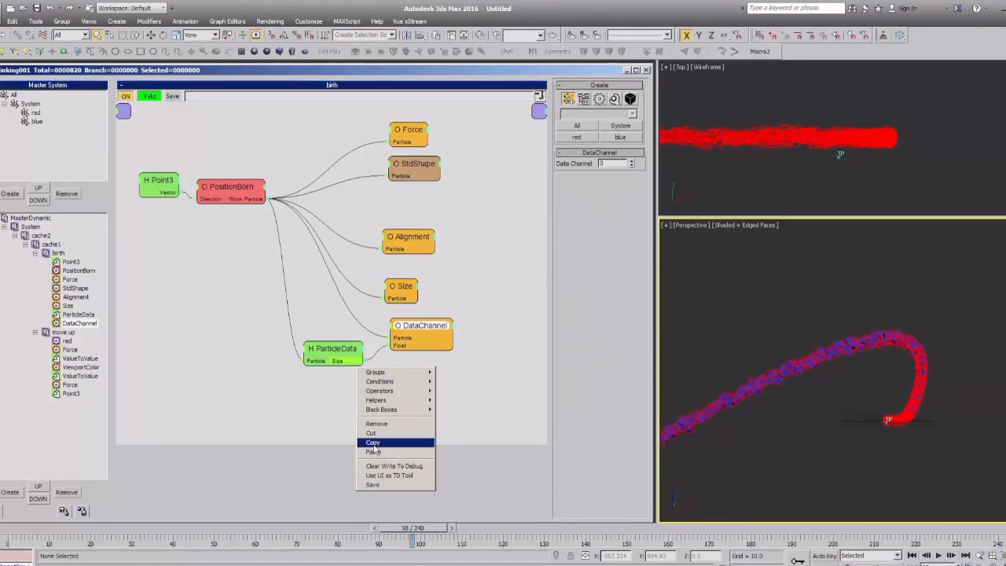
click(382, 443)
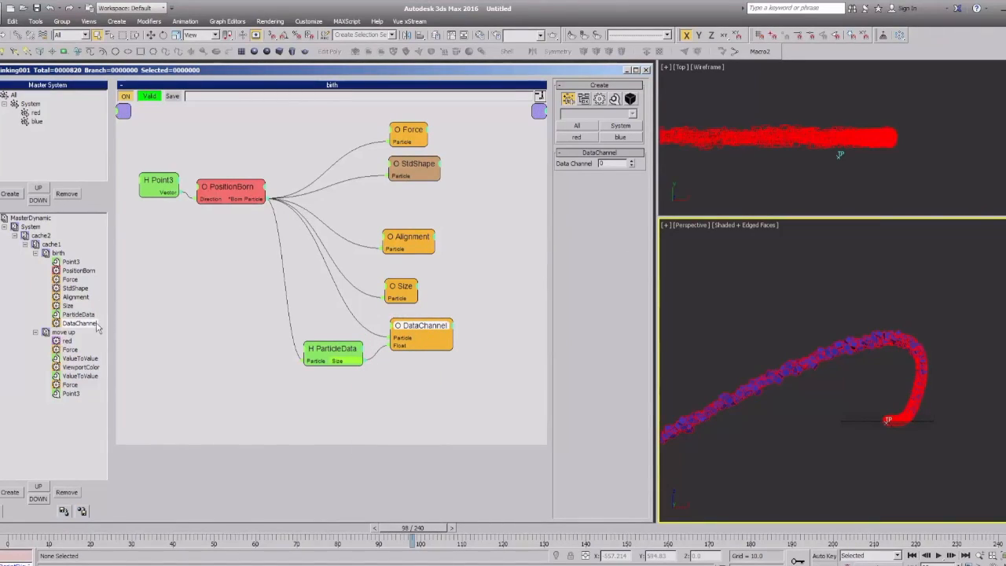
right_click(393, 325)
click(417, 332)
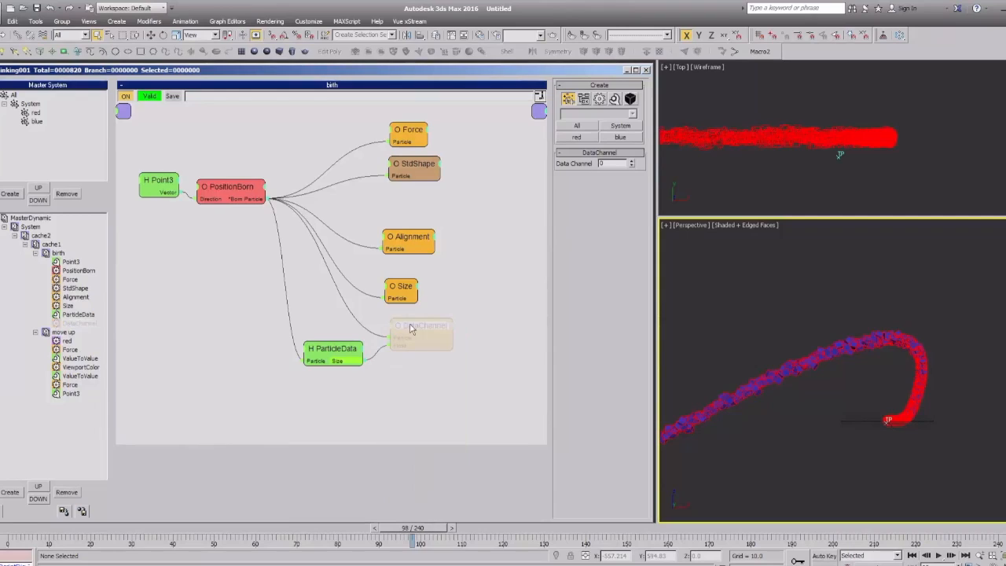
Add a ParticleAge condition to the move up set and feed it the red group's Particle output.
click(64, 333)
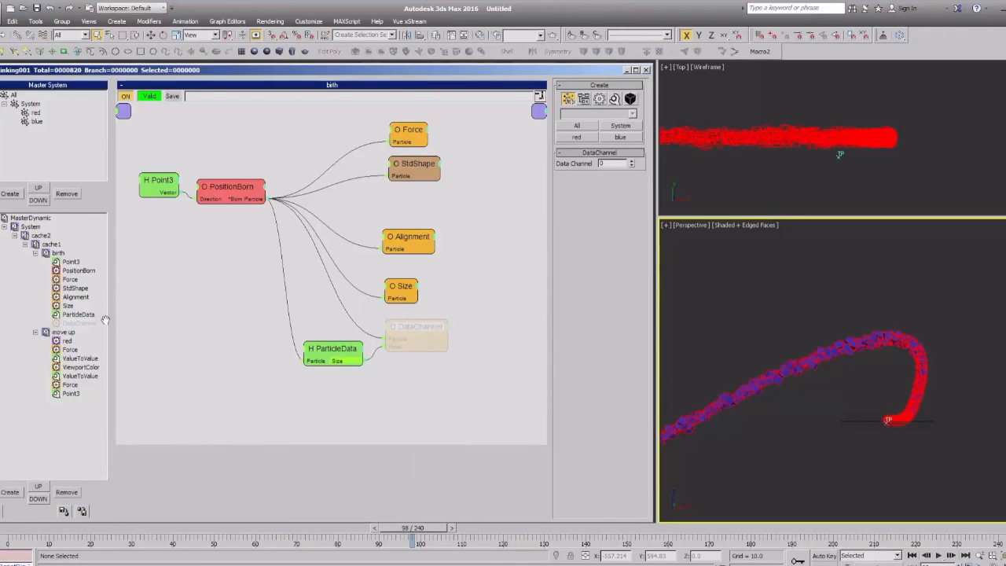
mouse_move(172, 197)
mouse_down()
mouse_move(188, 201)
mouse_move(162, 184)
mouse_up()
right_click(194, 125)
click(254, 138)
right_click(195, 137)
mouse_move(202, 150)
mouse_move(253, 151)
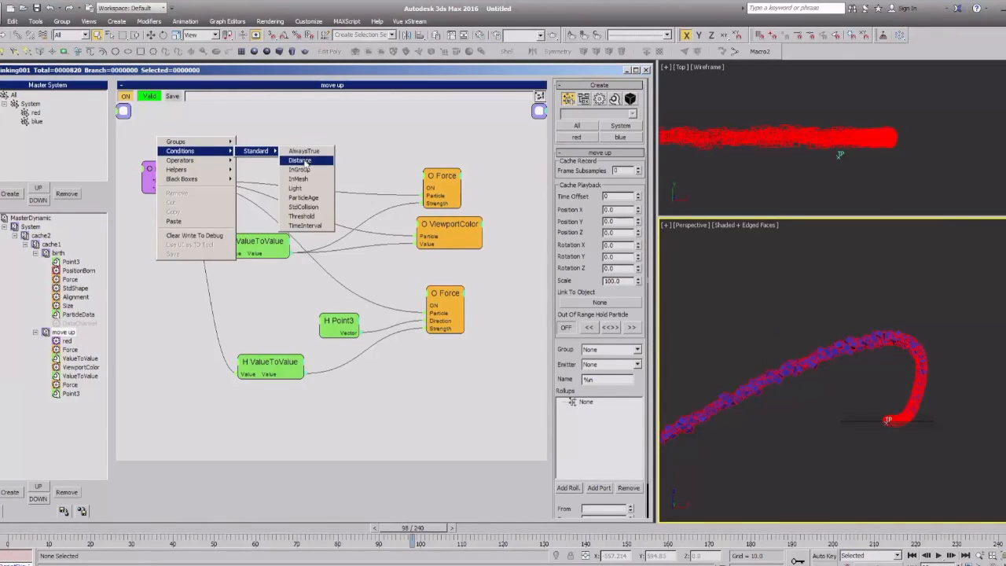
click(307, 198)
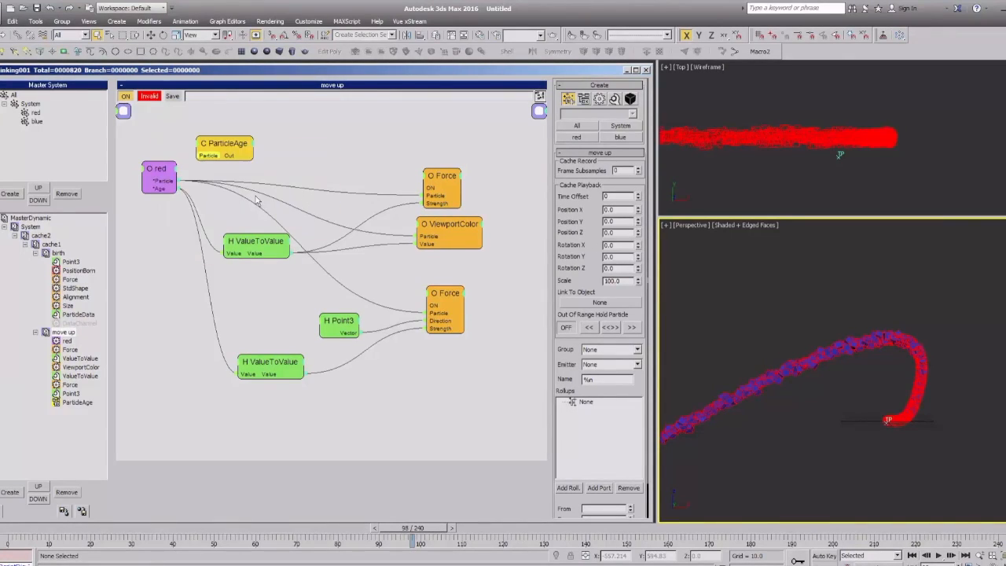
click(237, 143)
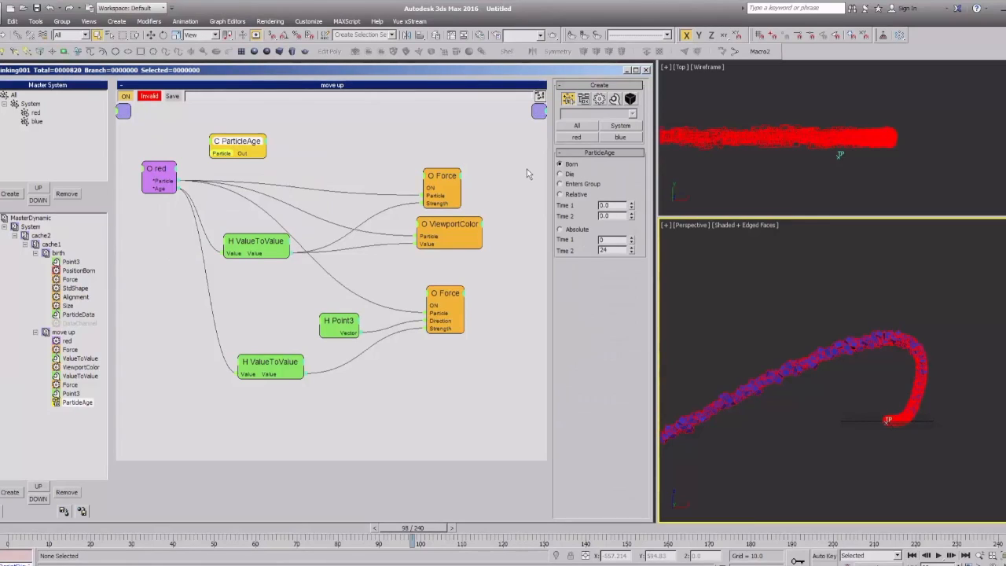
mouse_move(180, 180)
mouse_down()
mouse_move(225, 155)
mouse_move(221, 136)
mouse_move(169, 180)
mouse_up()
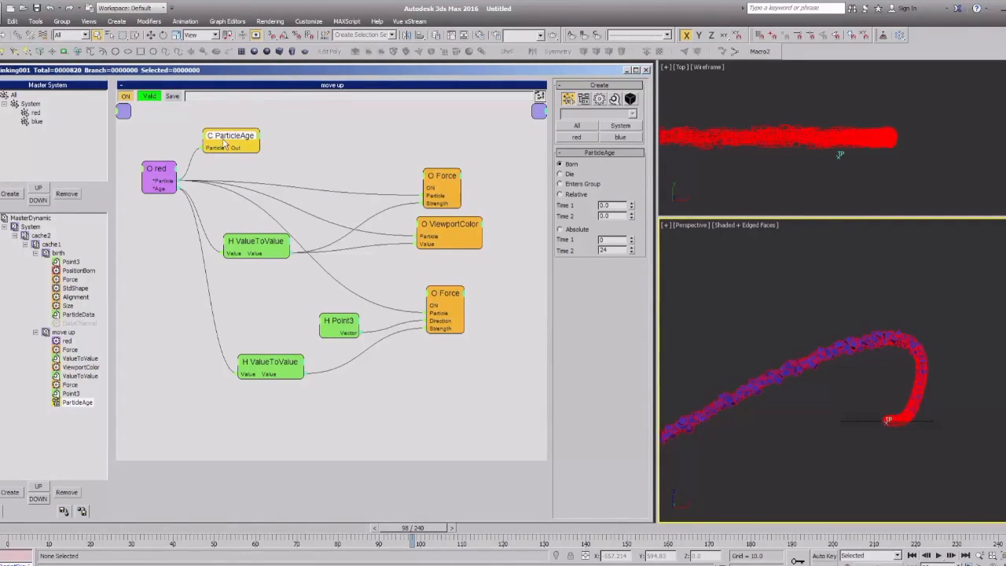
drag(224, 143, 220, 128)
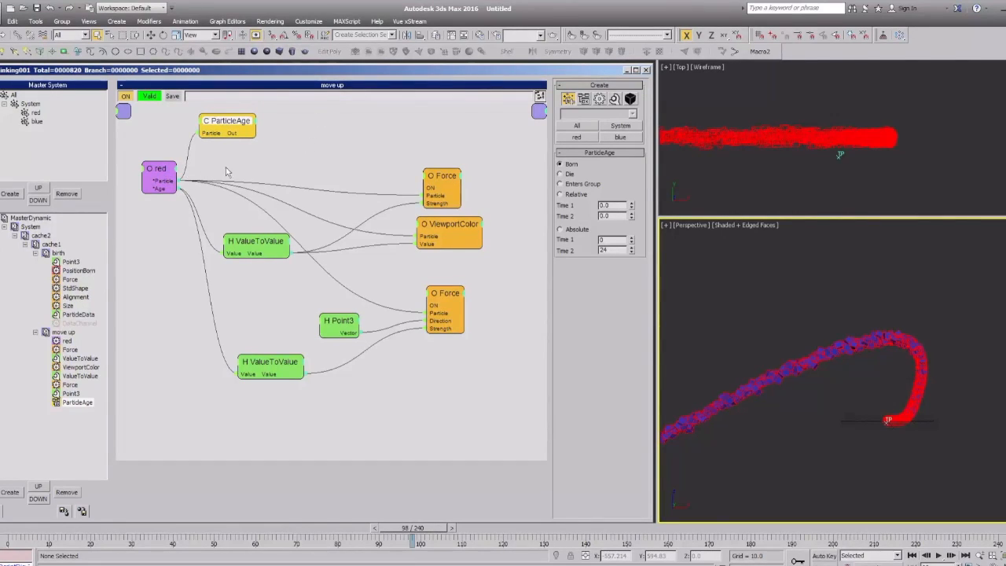
drag(244, 130, 232, 138)
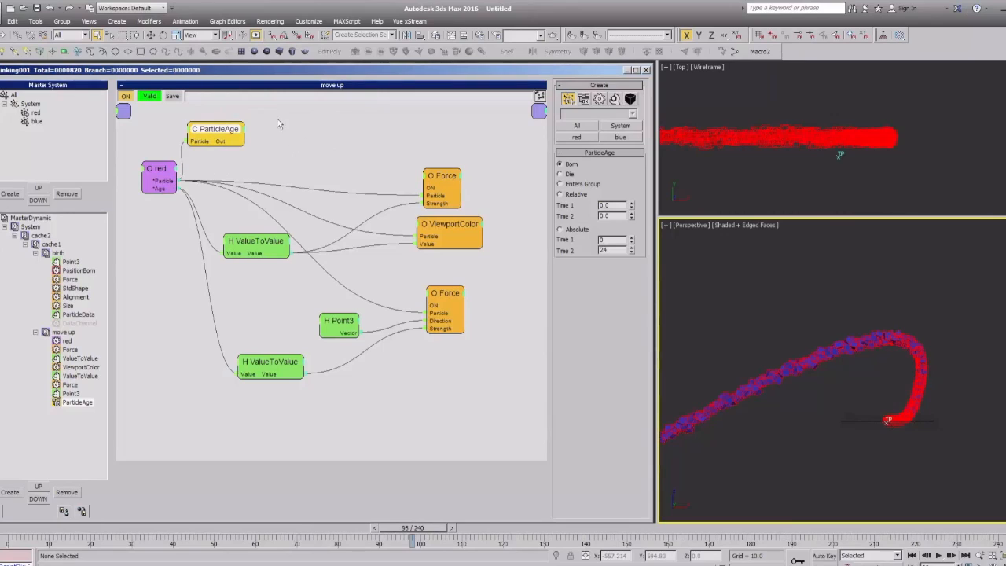
Paste the copied DataChannel into the move up set and connect the red group's Particle output to it.
right_click(241, 115)
click(269, 200)
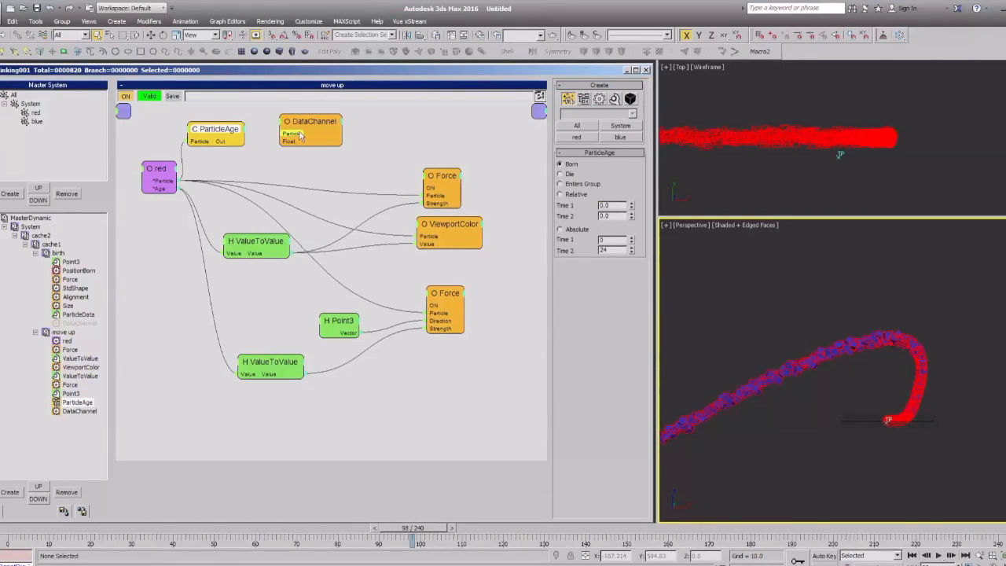
drag(300, 133, 317, 149)
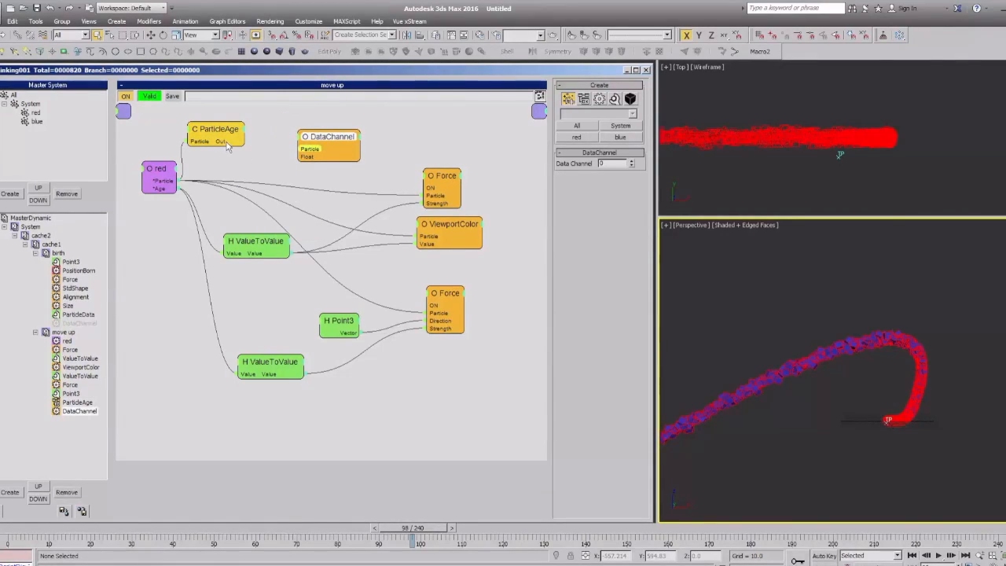
drag(302, 152, 180, 182)
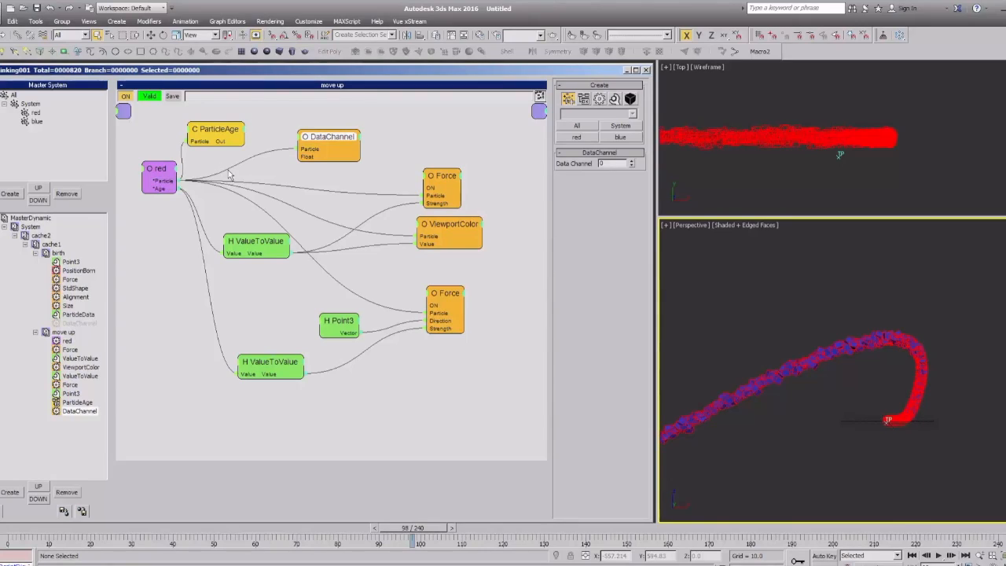
drag(319, 142, 323, 142)
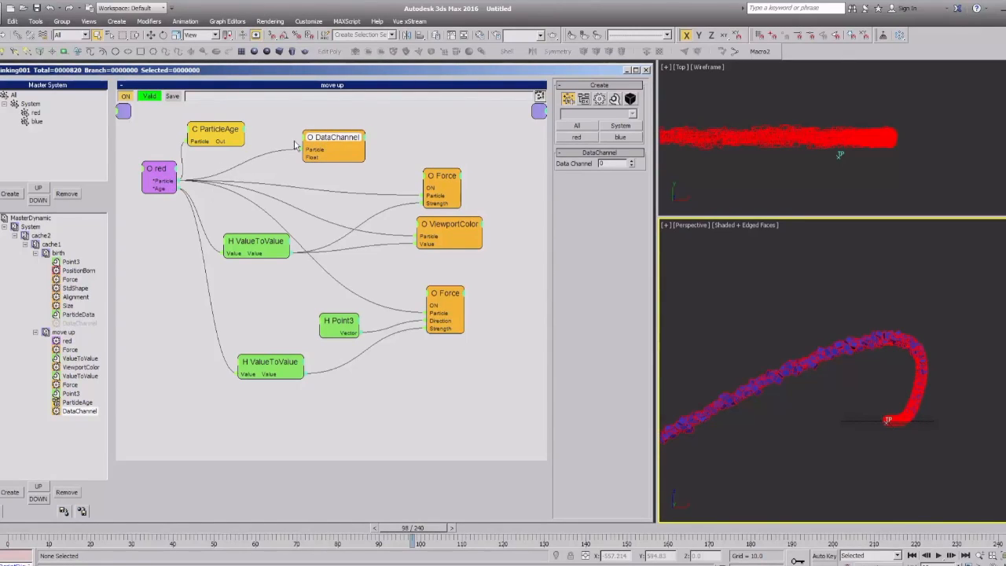
Add an ON input to the pasted DataChannel and drive it with ParticleAge's Out, keeping the condition at Born.
right_click(307, 144)
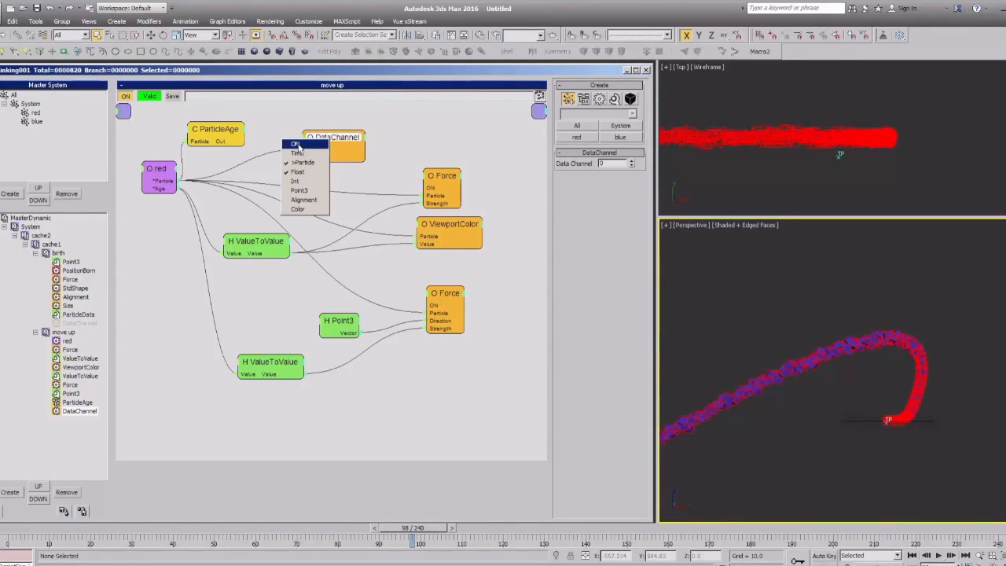
click(324, 143)
drag(325, 143, 242, 143)
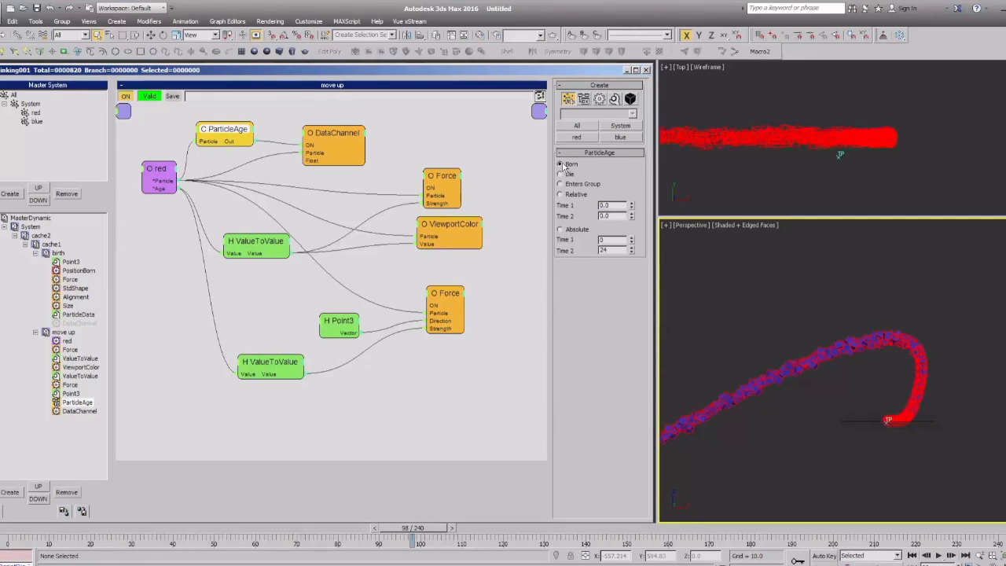
drag(346, 137, 339, 140)
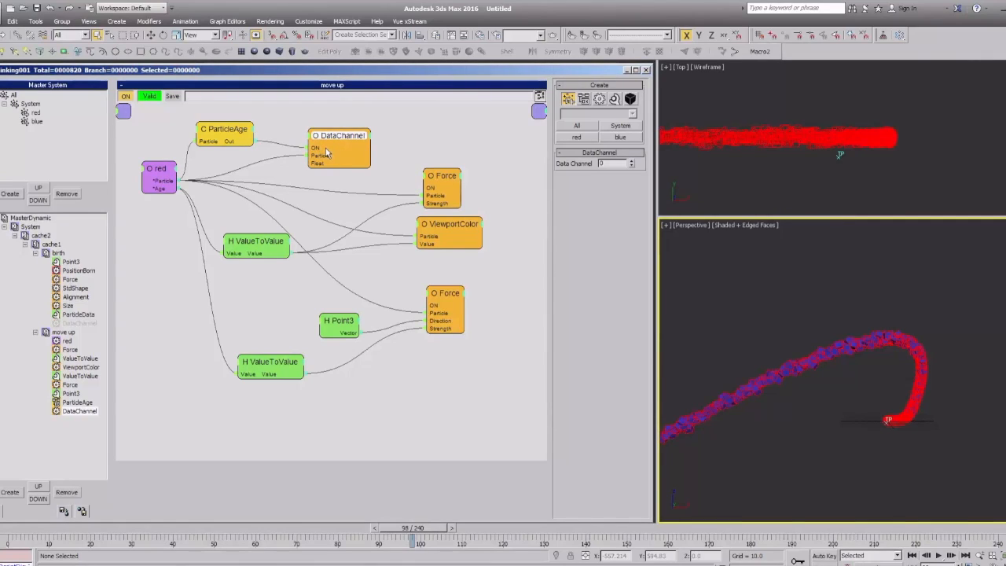
Add a Size output to the red group node and connect it to DataChannel's Float input.
click(176, 177)
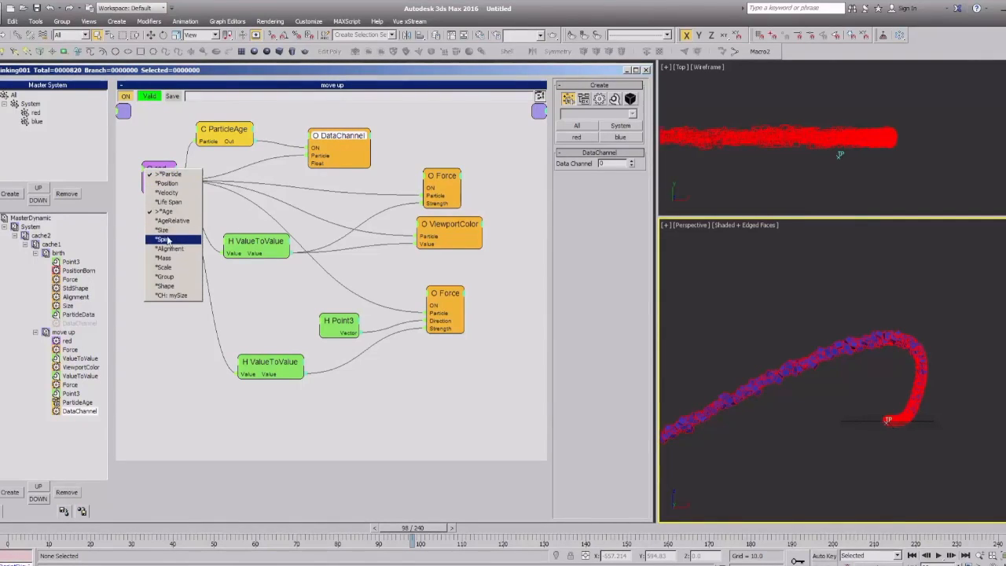
click(169, 232)
click(155, 168)
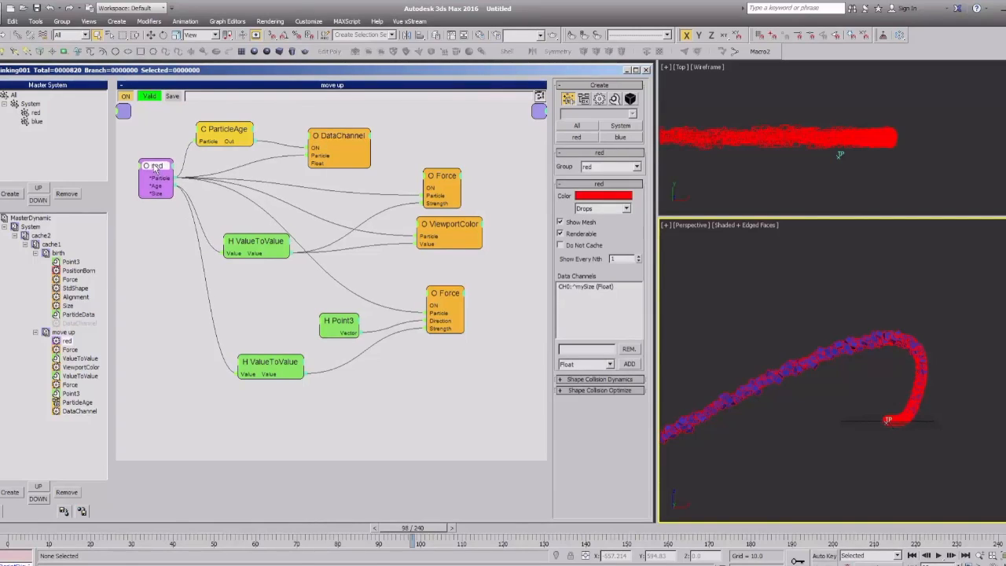
drag(159, 199, 335, 146)
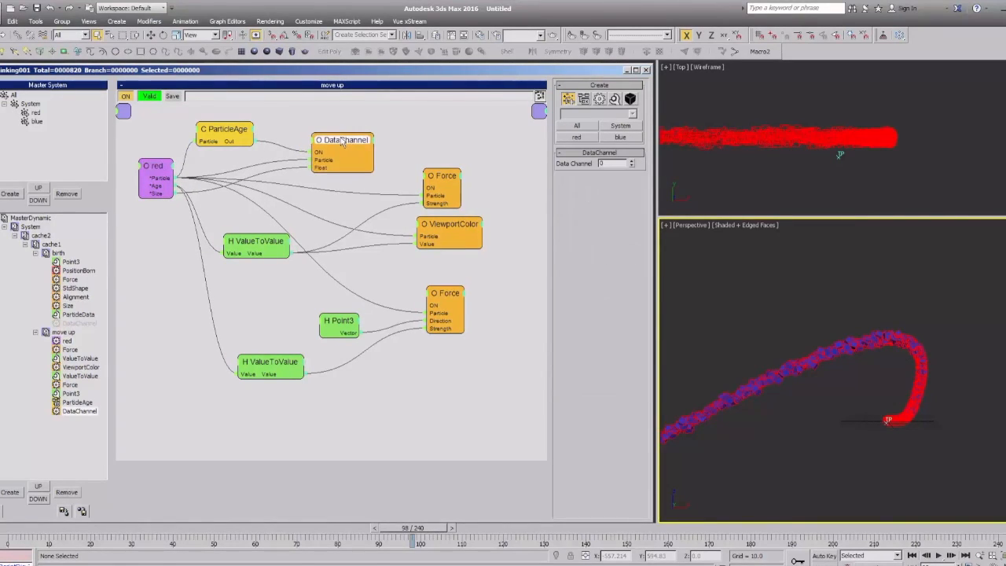
Write the move up set's DataChannel Float input to the debug log.
right_click(332, 191)
click(326, 286)
right_click(311, 186)
click(321, 182)
Turn on Debug Log Window in MasterDynamic and run the simulation from frame 0 to frame 2 to check DataChannel's Float entries.
click(32, 218)
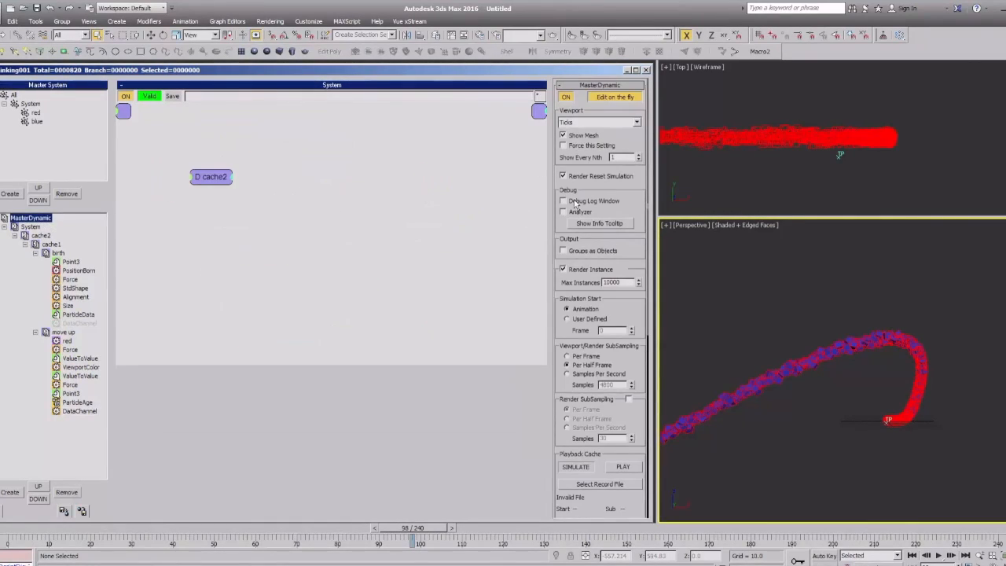
click(564, 201)
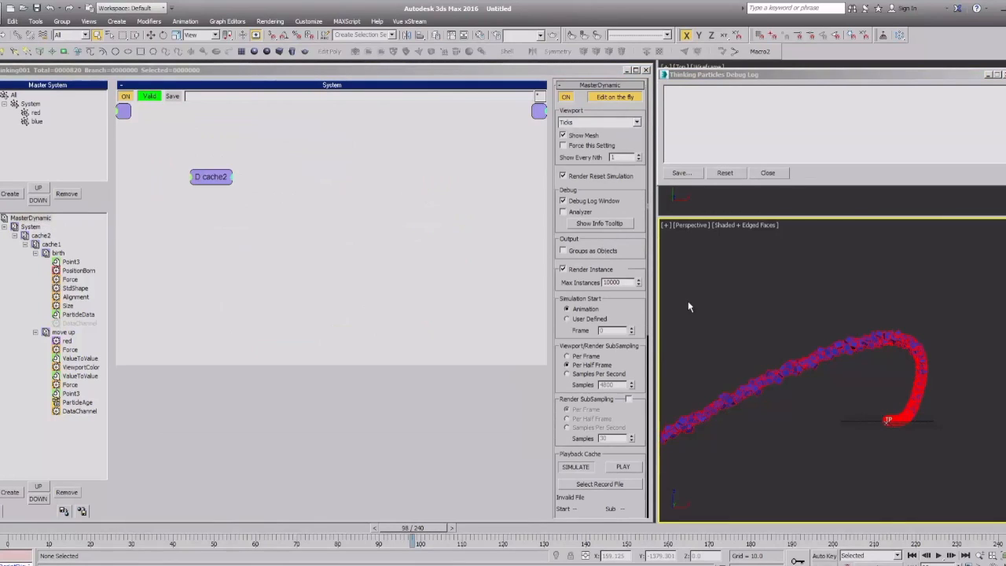
key(Home)
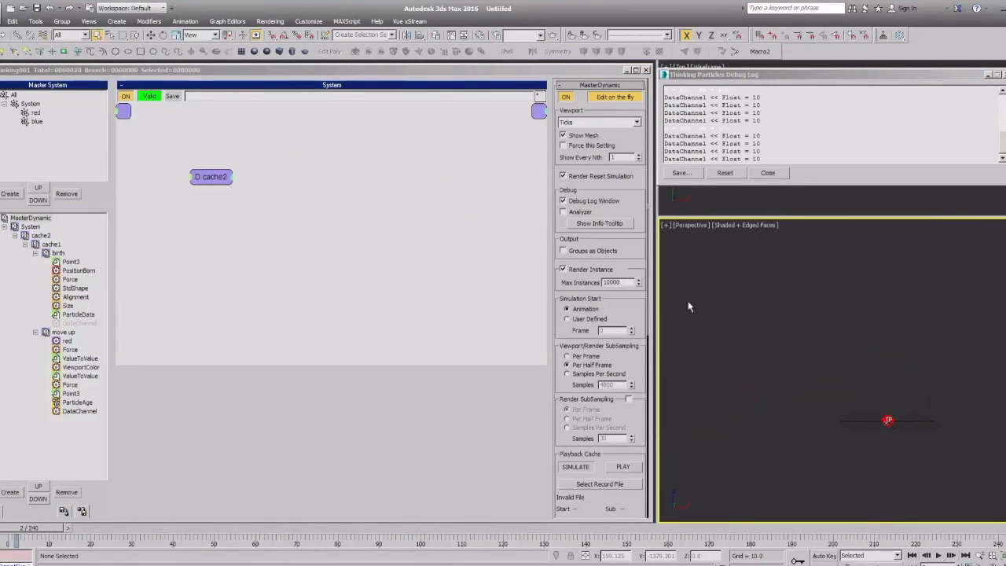
click(759, 113)
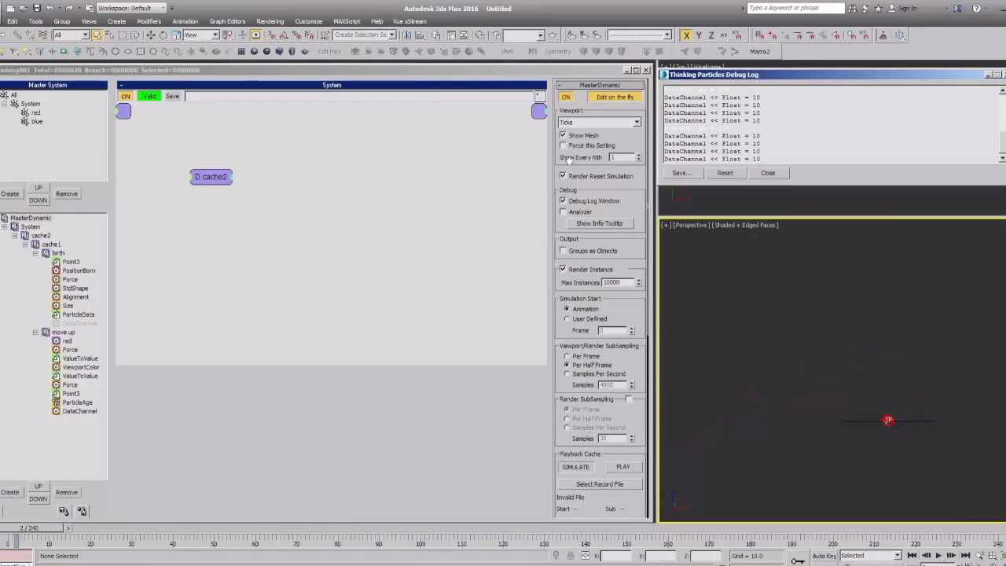
Switch the birth set's DataChannel back on.
click(75, 289)
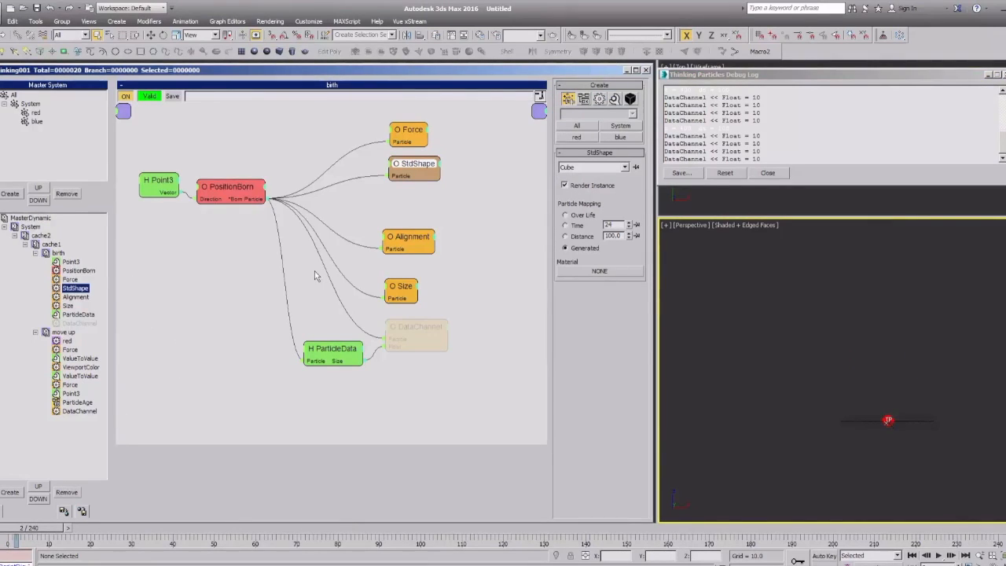
right_click(408, 323)
click(409, 328)
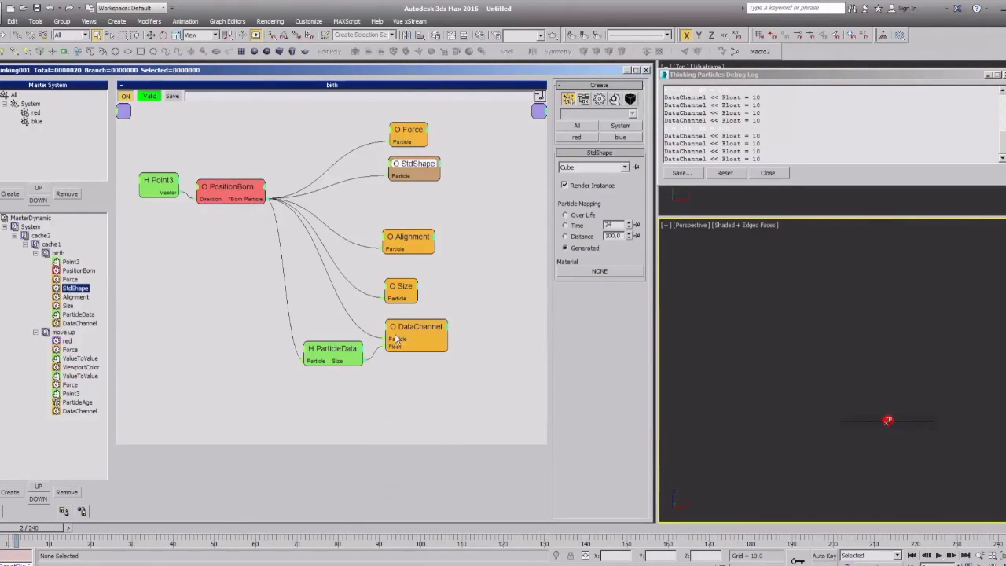
drag(282, 331, 401, 346)
Delete the DataChannel and ParticleAge nodes from the move up set.
click(64, 333)
click(316, 137)
key(Delete)
click(228, 132)
key(Delete)
Tidy the move up set by repositioning red and Point3 and hiding the unused ON inputs on both Force nodes.
drag(156, 168, 170, 186)
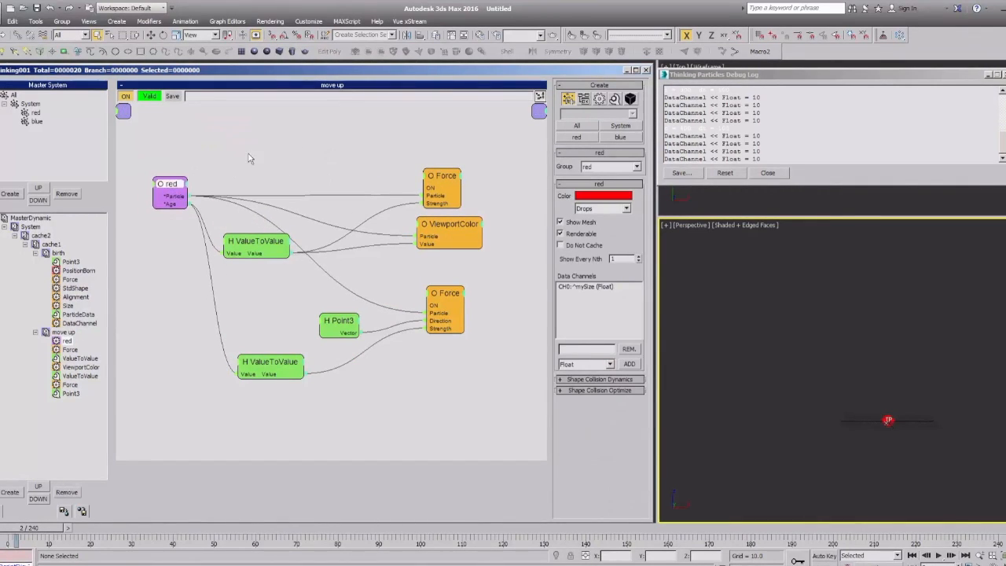
click(249, 157)
double_click(442, 180)
double_click(440, 181)
mouse_move(440, 182)
mouse_down()
mouse_move(439, 200)
mouse_move(438, 183)
mouse_up()
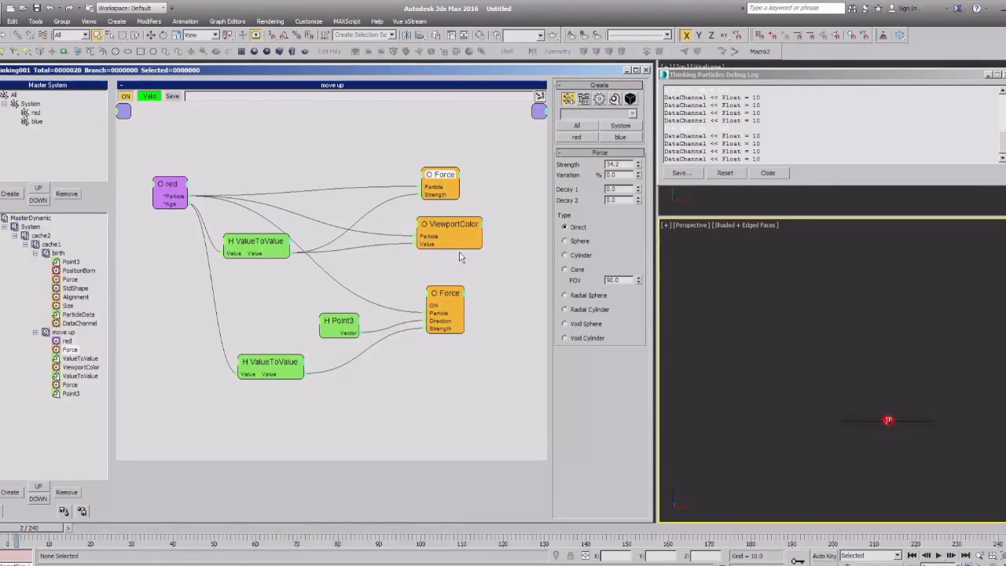
drag(443, 301, 444, 308)
double_click(441, 298)
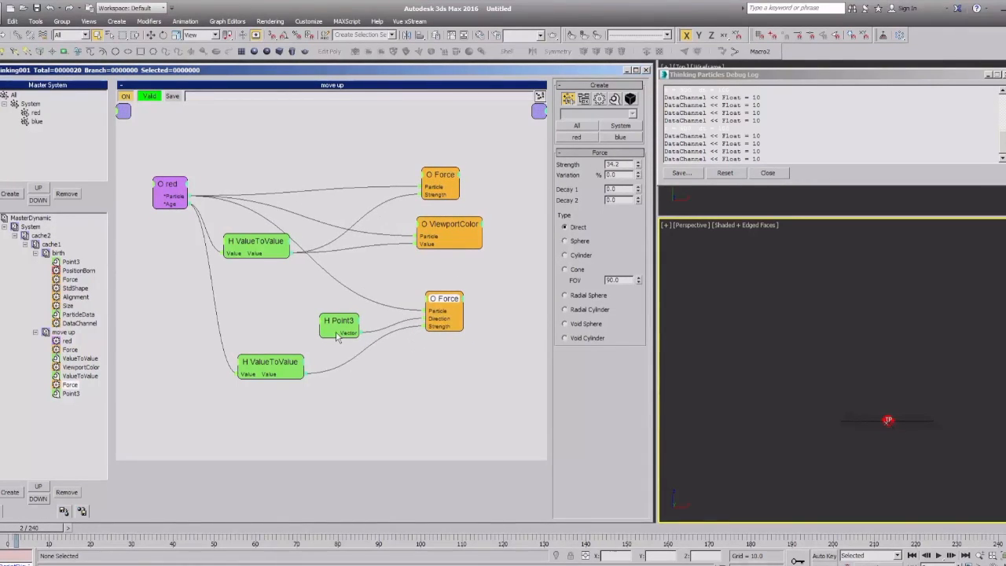
drag(338, 323, 324, 311)
Collapse the birth and move up sets in the dynamics tree and open their parent set, cache1.
click(58, 253)
click(36, 253)
click(36, 261)
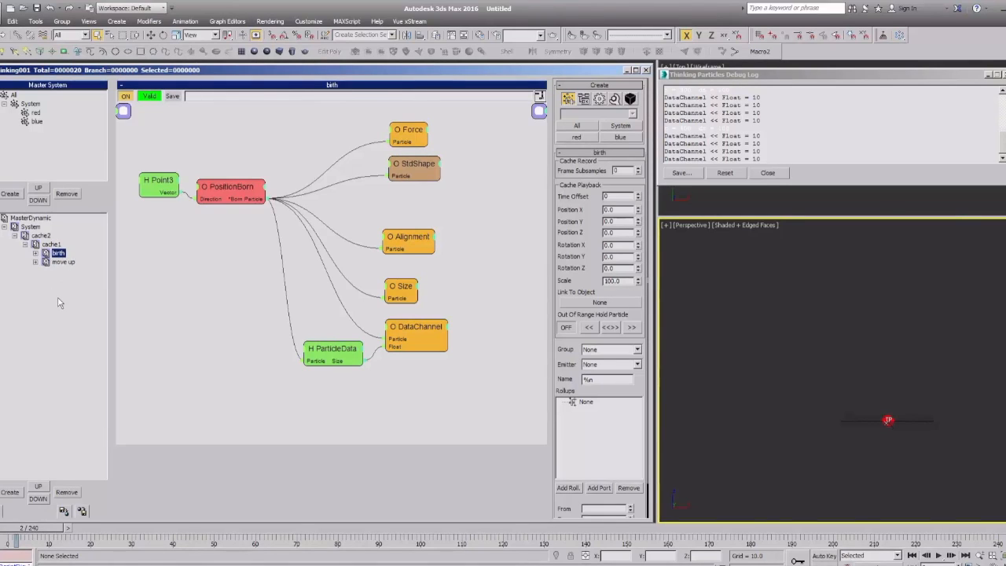
click(51, 245)
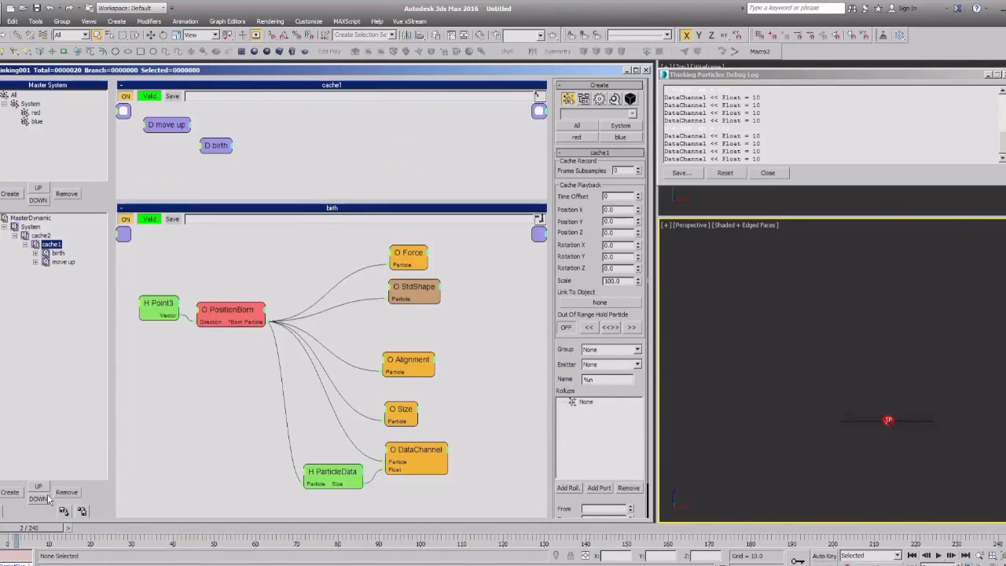
Add and remove an extra empty dynamic set, and move the lower ValueToValue node up beside Point3 in the move up set.
click(9, 492)
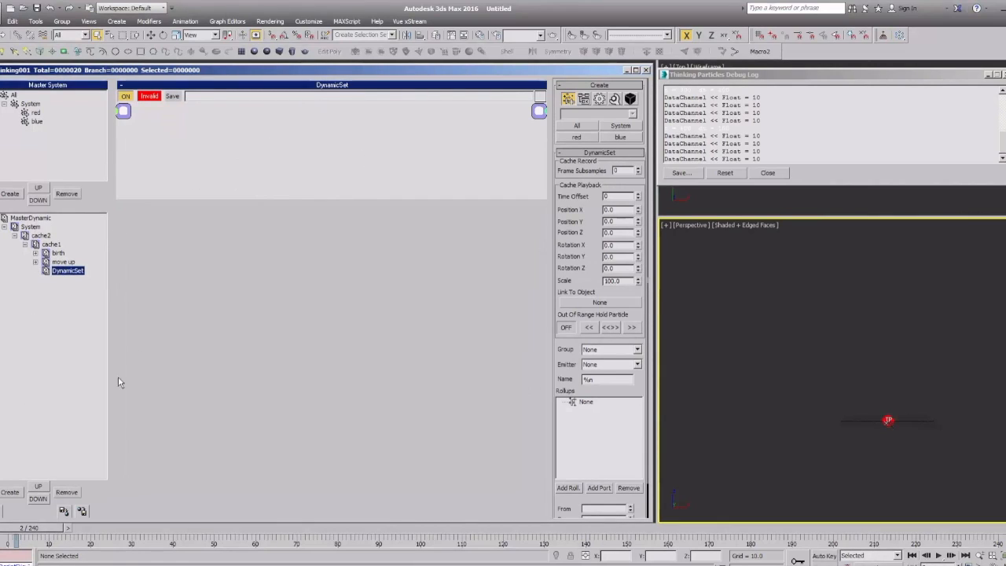
click(67, 492)
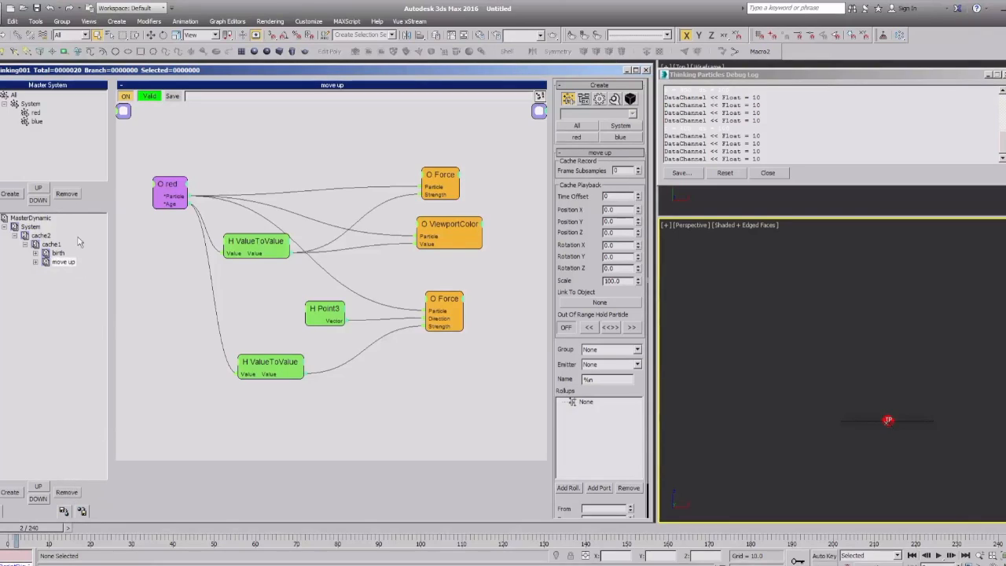
drag(299, 375, 307, 352)
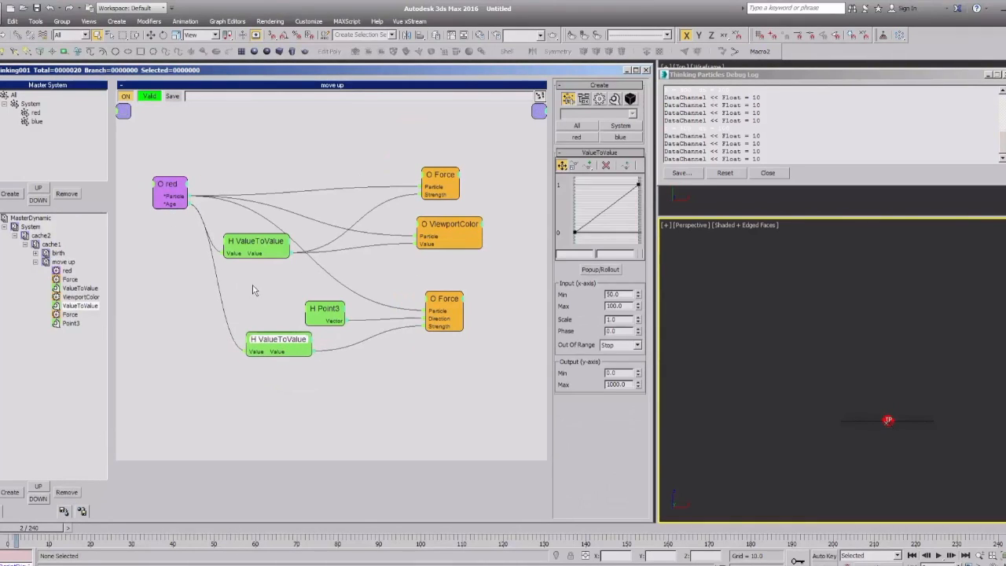
Review the System group's data channels, the move up set, and the DataChannel and ParticleData nodes in the birth set.
click(38, 105)
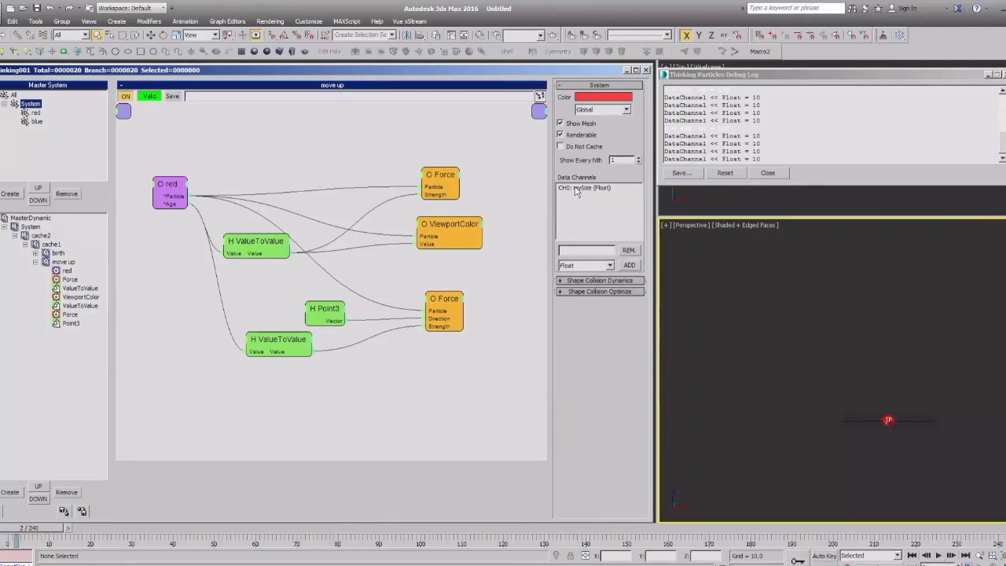
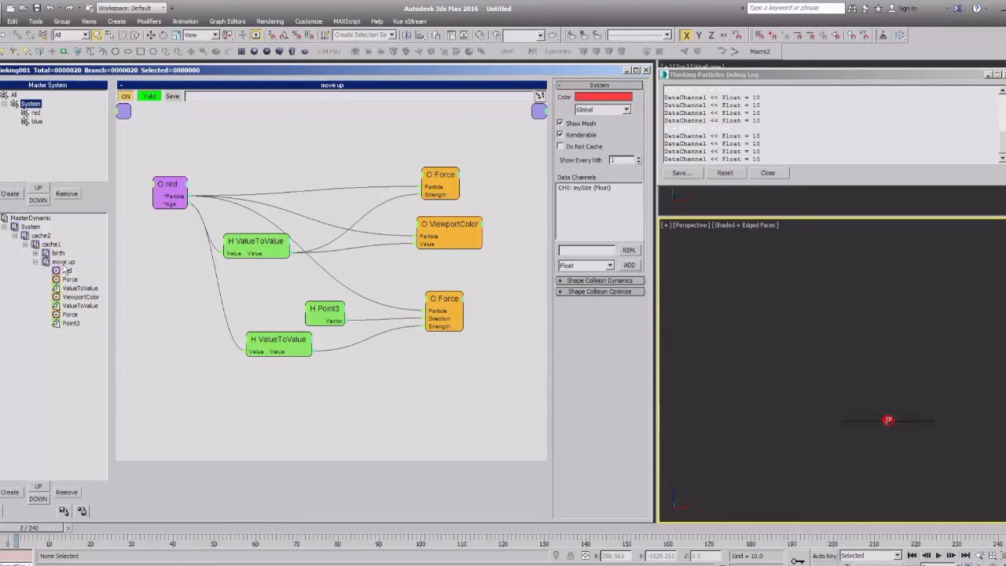
click(40, 276)
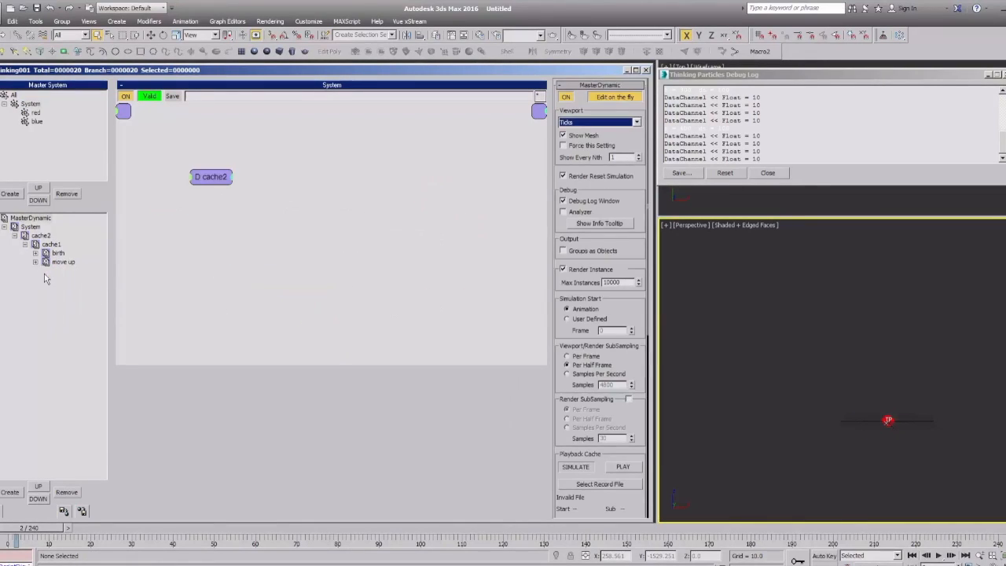
click(63, 262)
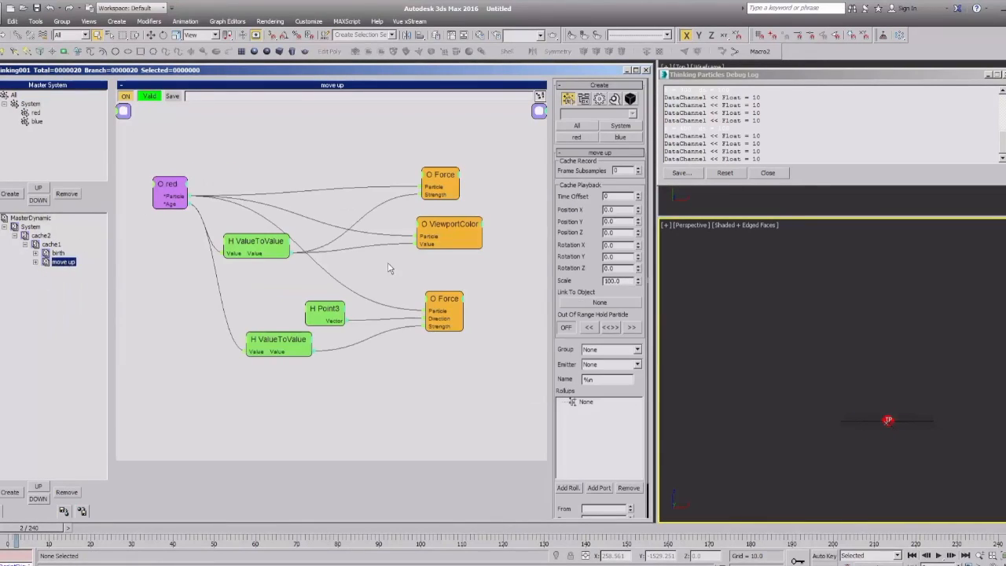
click(59, 252)
click(421, 342)
drag(420, 343, 422, 348)
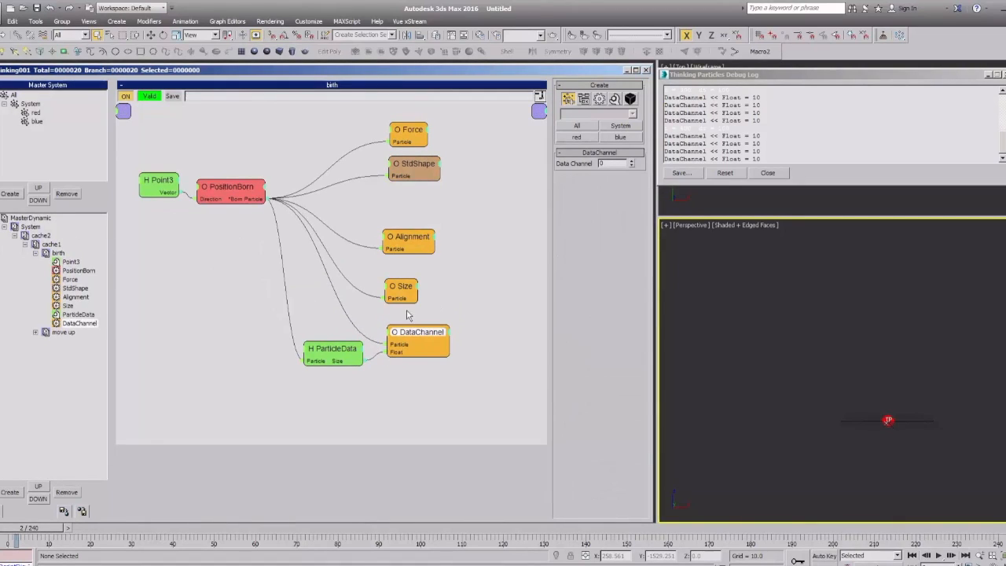
click(350, 358)
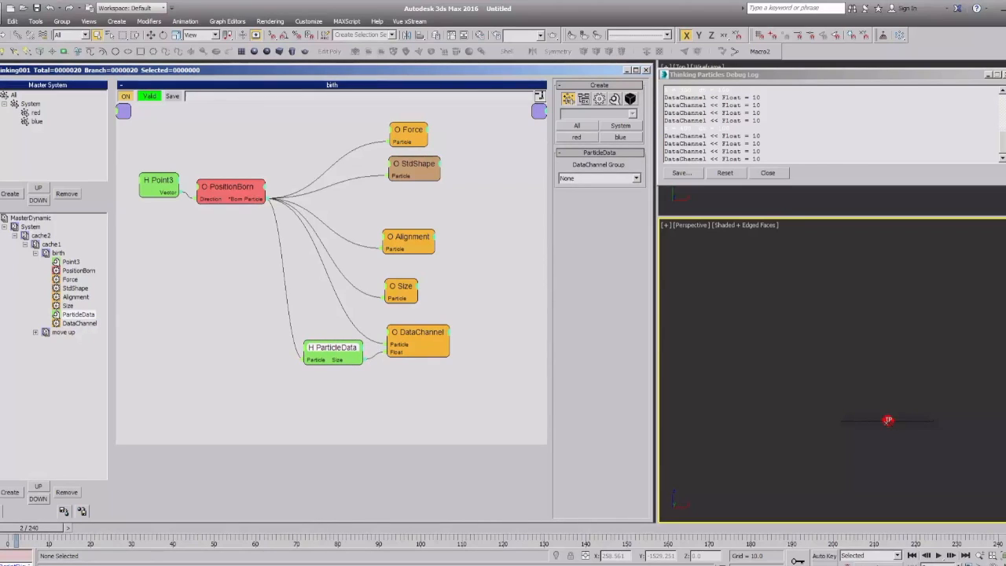
Return to frame 0, shrink the debug log window, and disable it in the MasterDynamic settings.
click(32, 227)
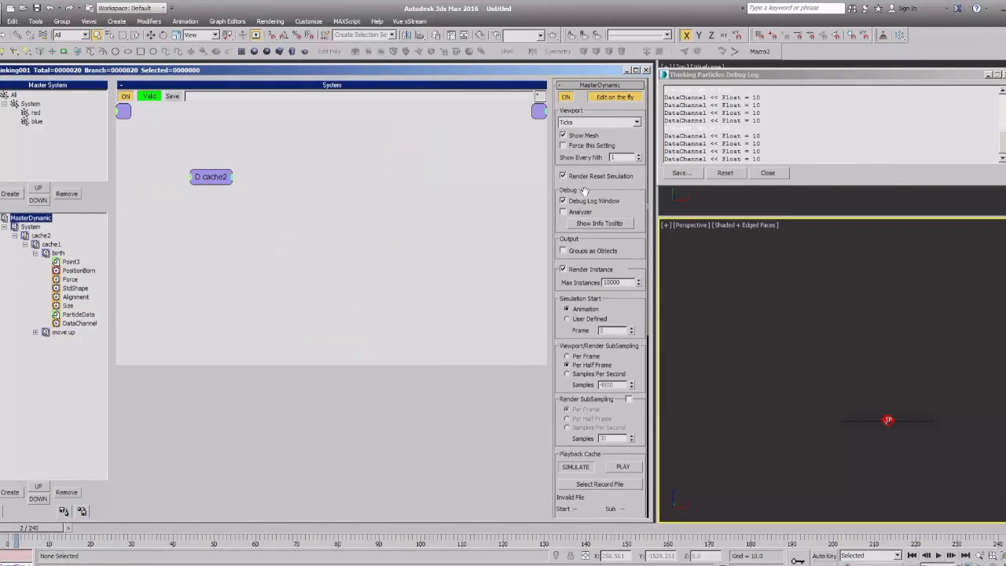
drag(44, 530, 23, 531)
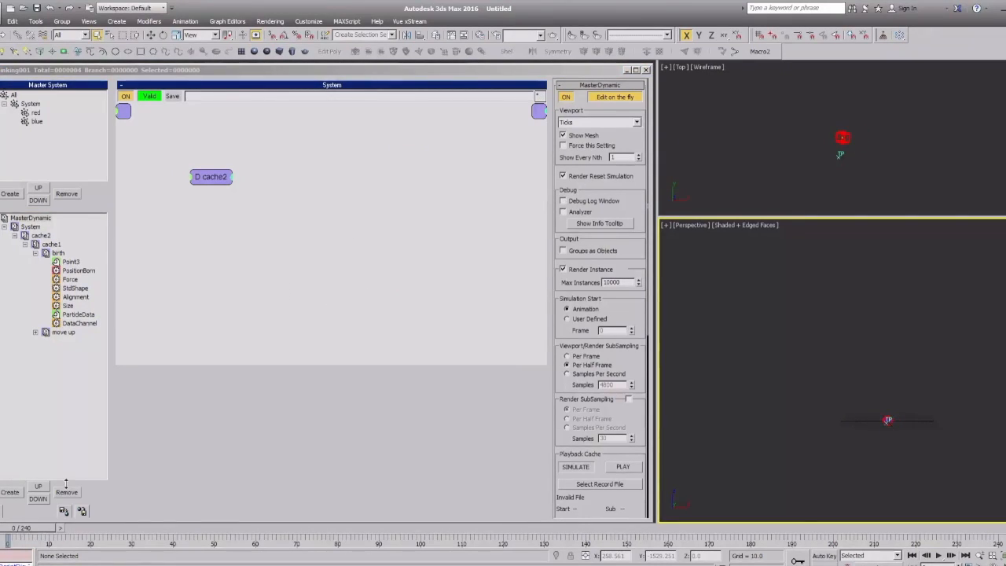
click(582, 202)
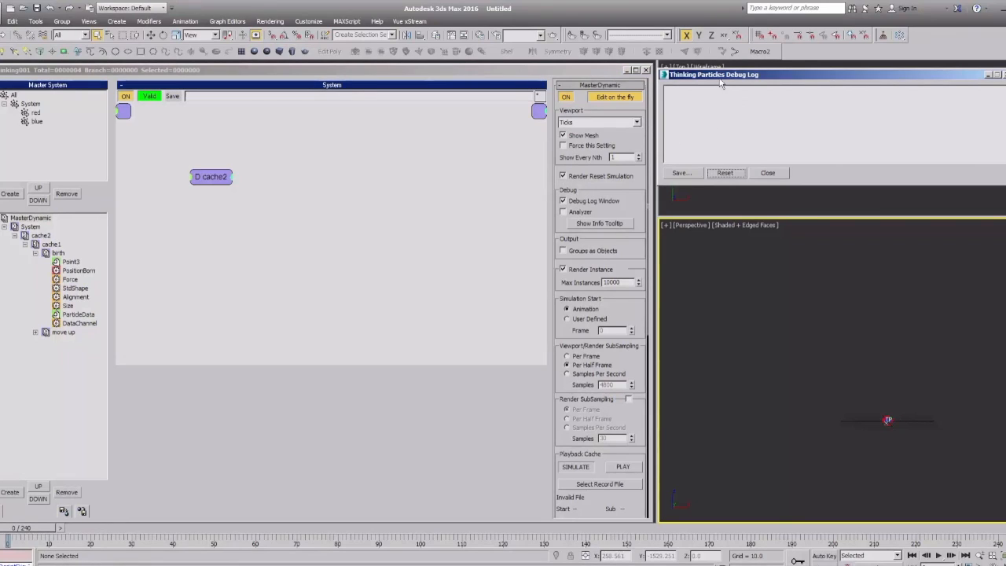
drag(658, 183, 196, 498)
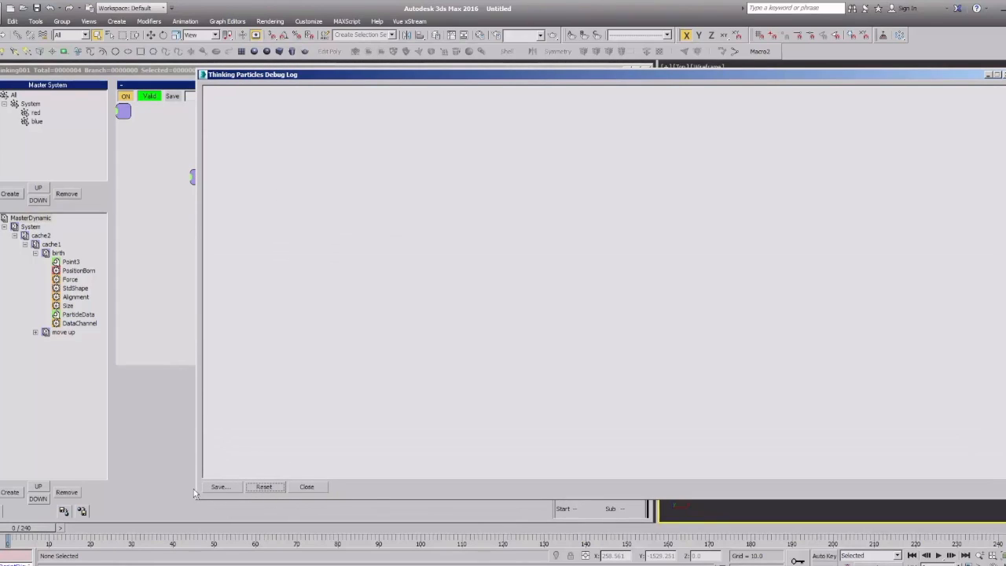
drag(196, 500, 267, 131)
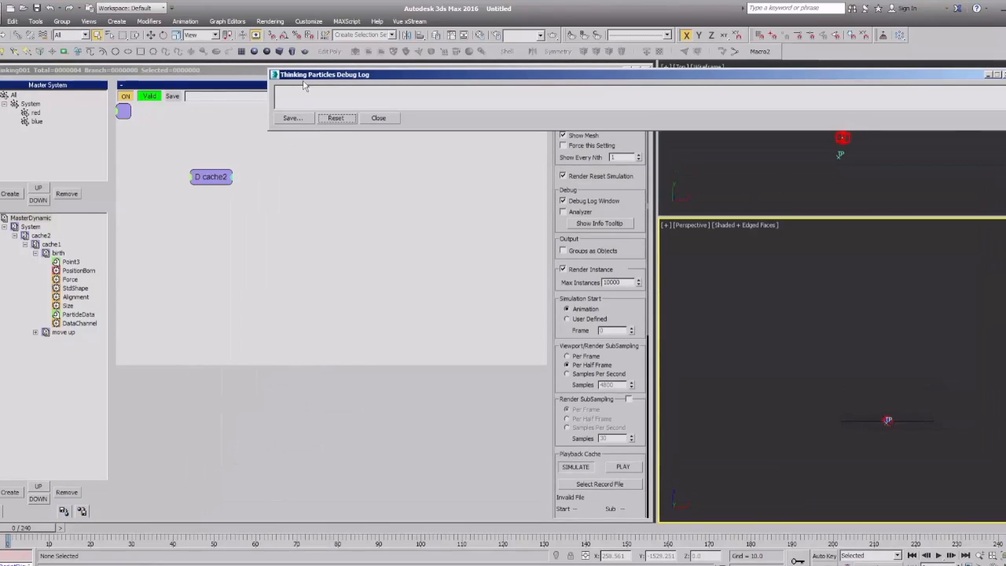
drag(268, 130, 662, 126)
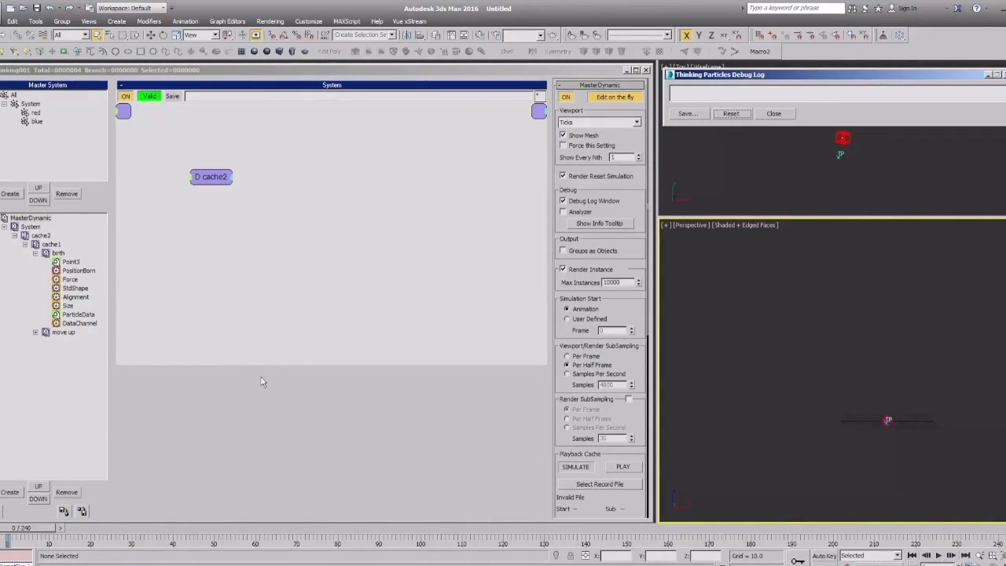
click(562, 201)
Collapse the birth set, open cache1, and scrub the timeline to preview the full particle stream in the perspective view.
click(35, 253)
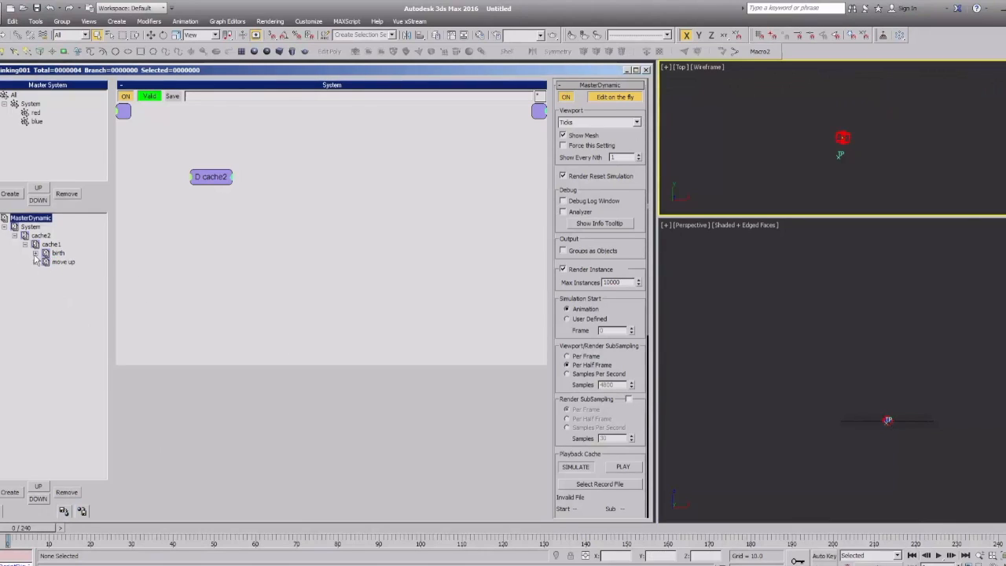
click(55, 245)
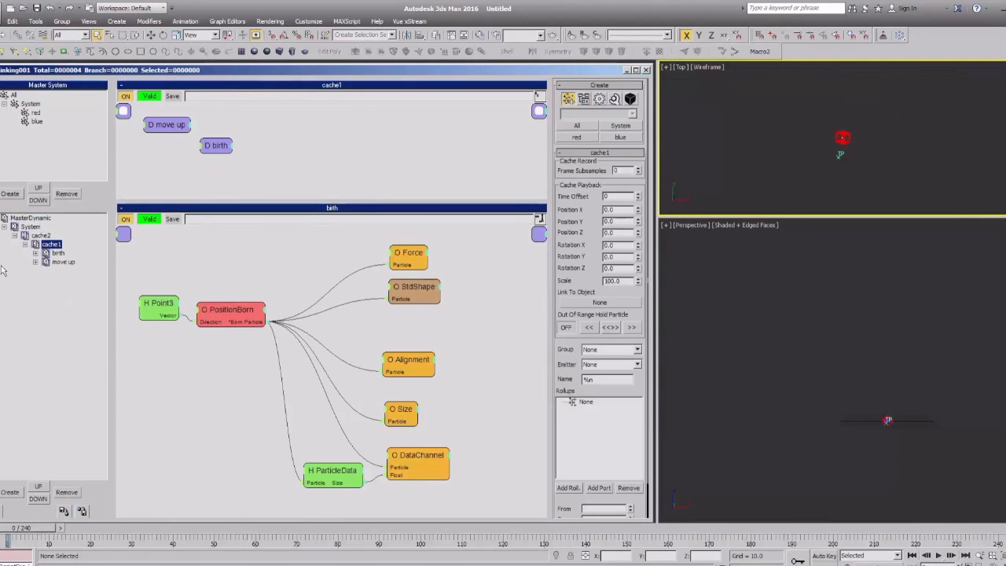
click(834, 424)
drag(55, 528, 440, 536)
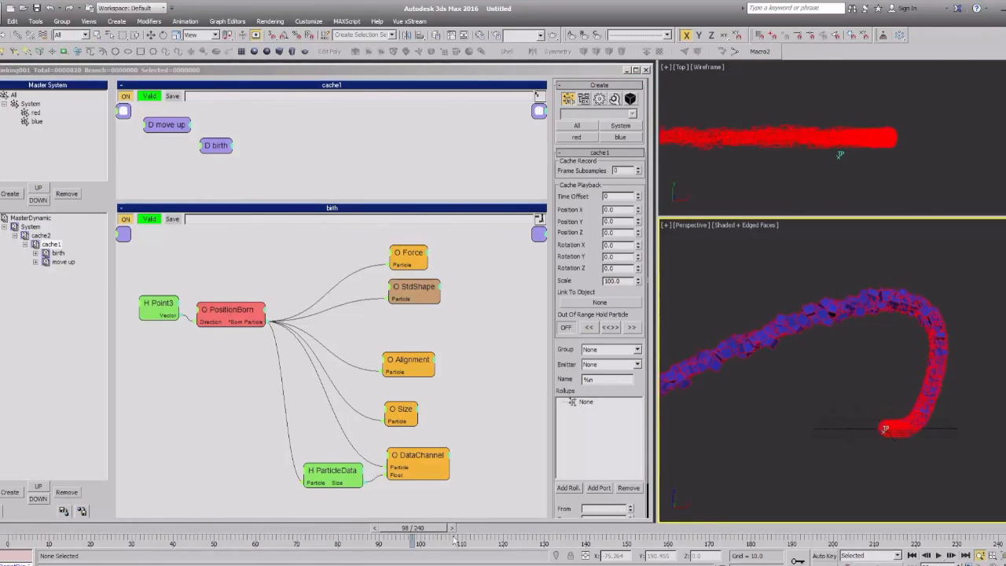
alt+middle_drag(805, 385, 848, 382)
scroll(887, 371, down, 3)
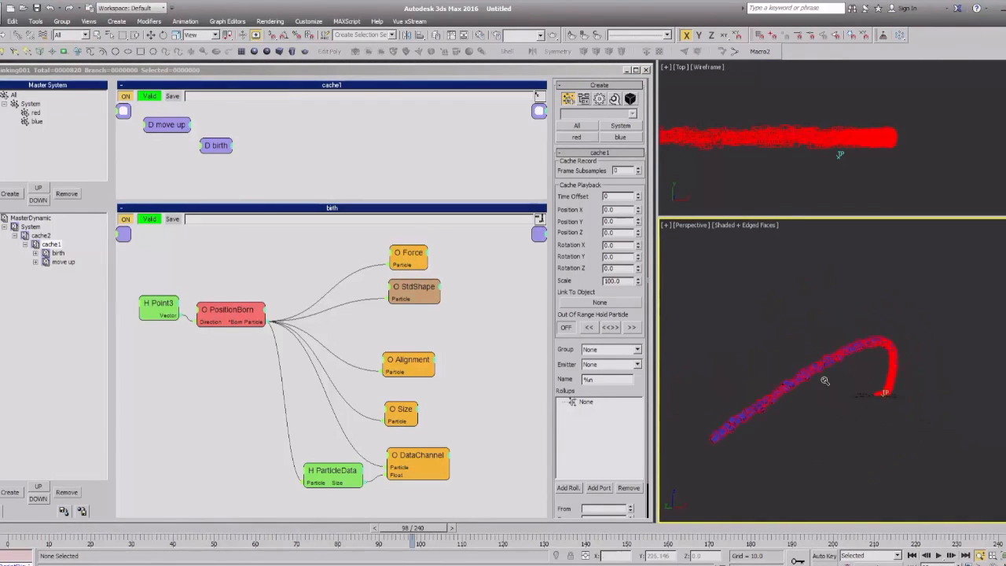
drag(132, 537, 452, 537)
drag(43, 532, 366, 529)
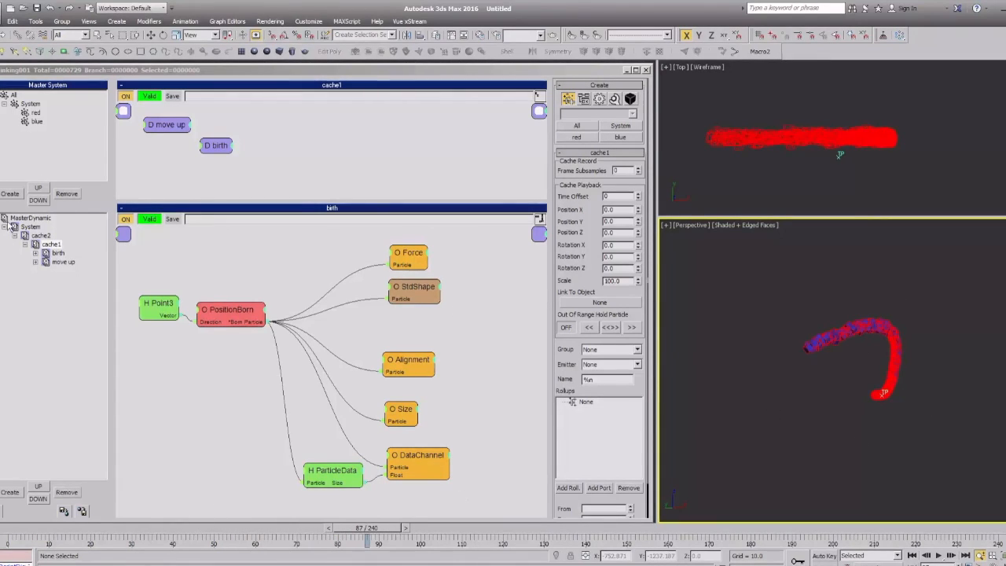
click(51, 244)
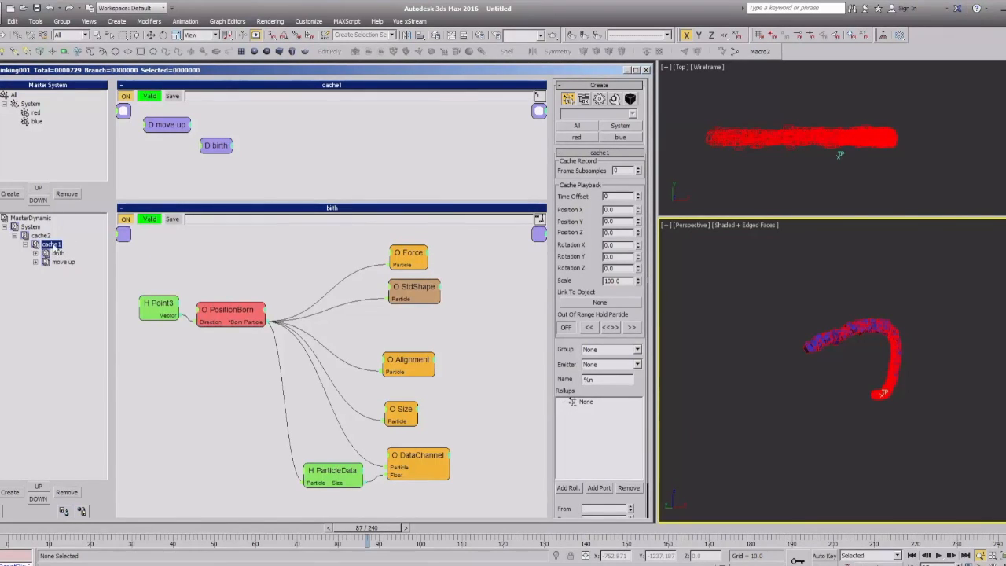
click(36, 248)
click(34, 244)
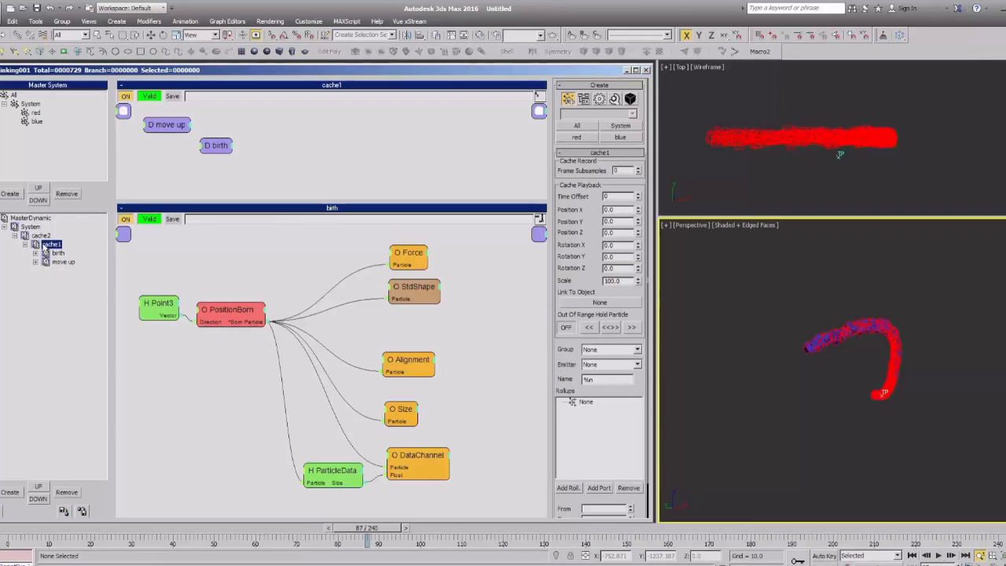
right_click(36, 244)
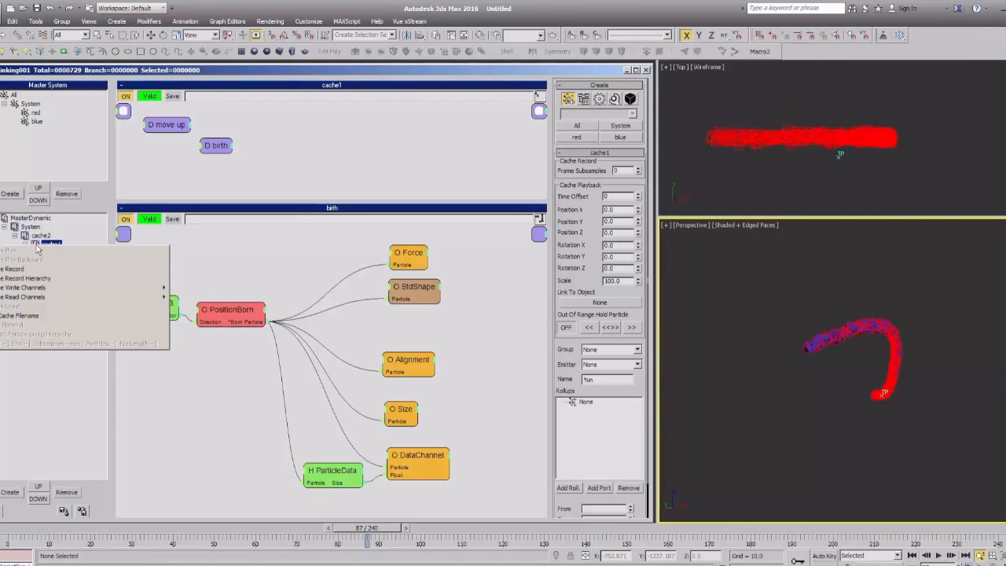
click(42, 241)
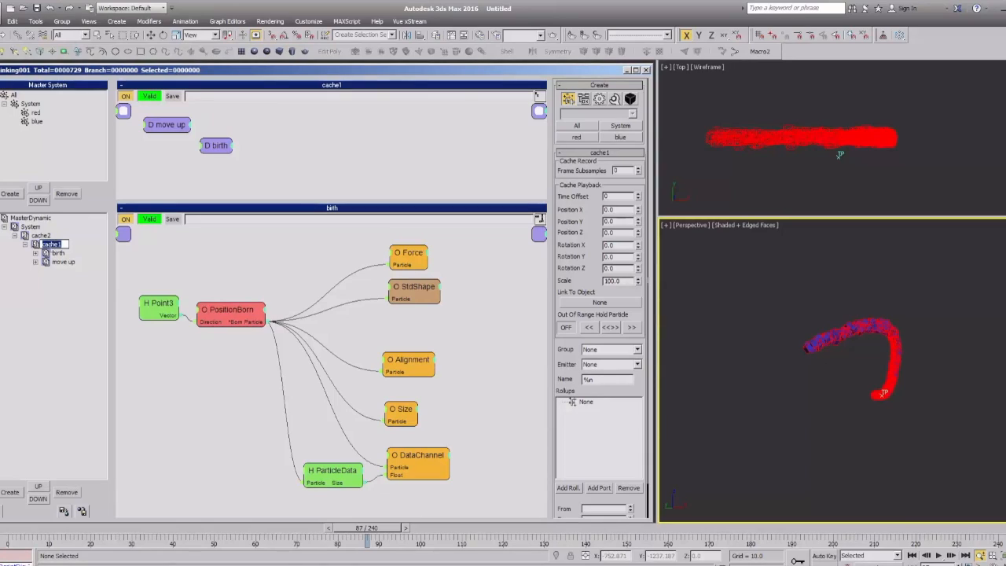
key(Return)
Switch the cache1 set off, return to frame 0, and switch the set back on.
right_click(52, 247)
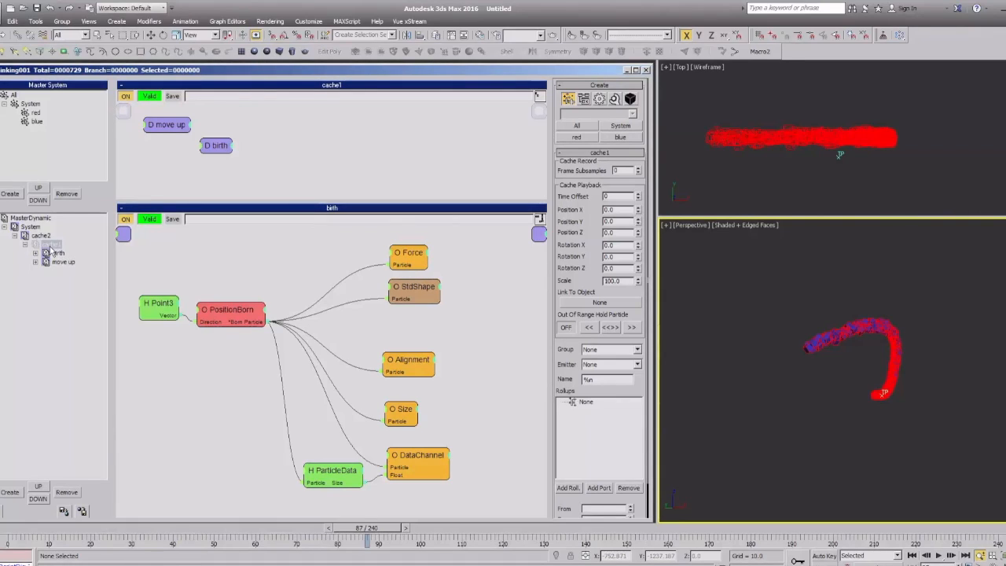
drag(40, 532, 12, 541)
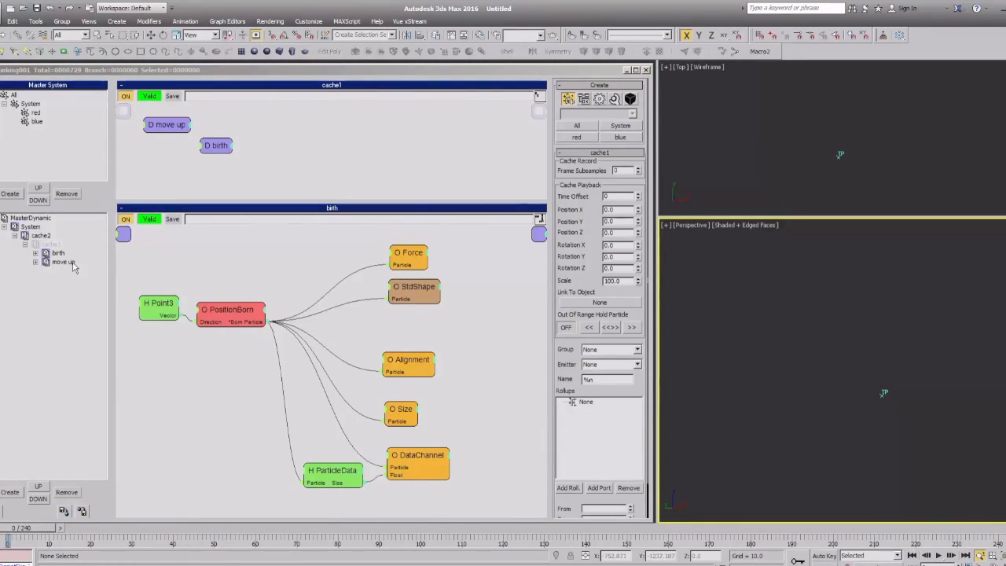
double_click(50, 246)
click(24, 245)
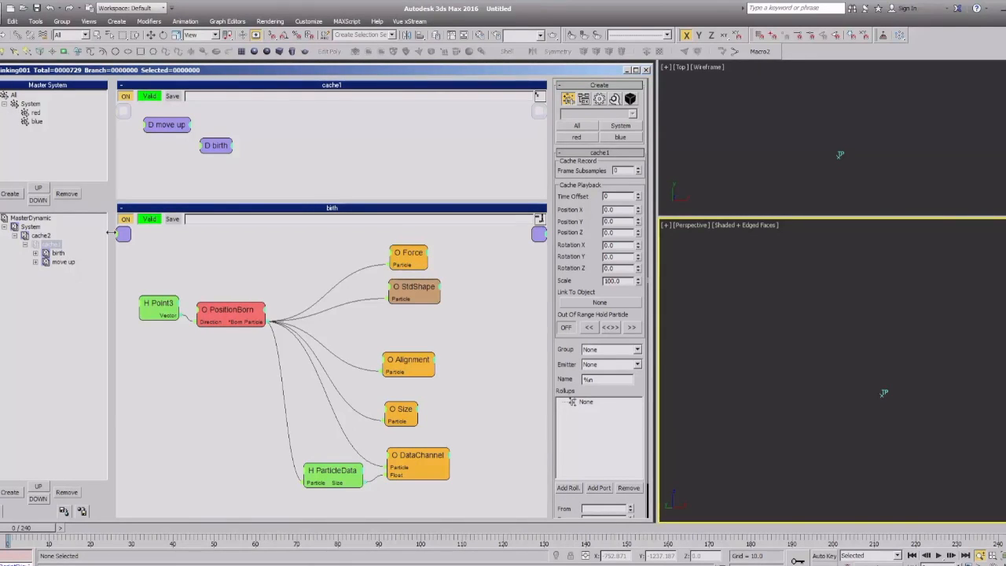
click(56, 246)
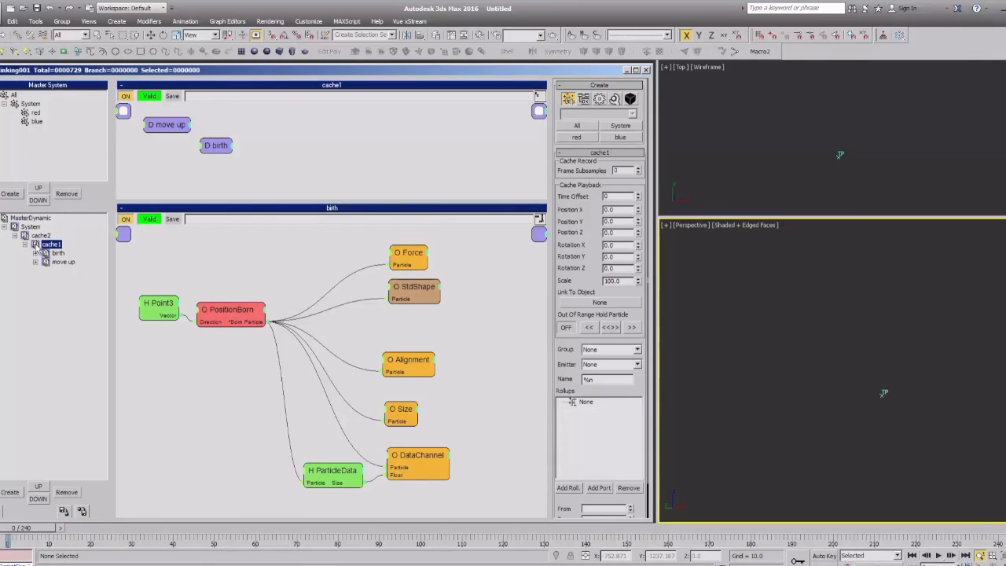
Examine which channels cache1 is set to write into its cache, leaving the selection as it is.
right_click(36, 249)
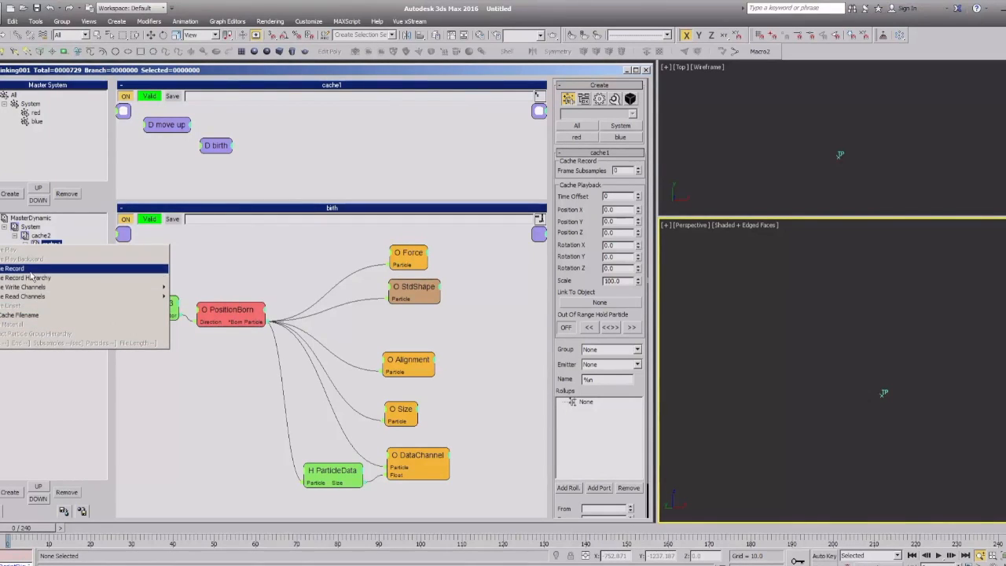
mouse_move(78, 292)
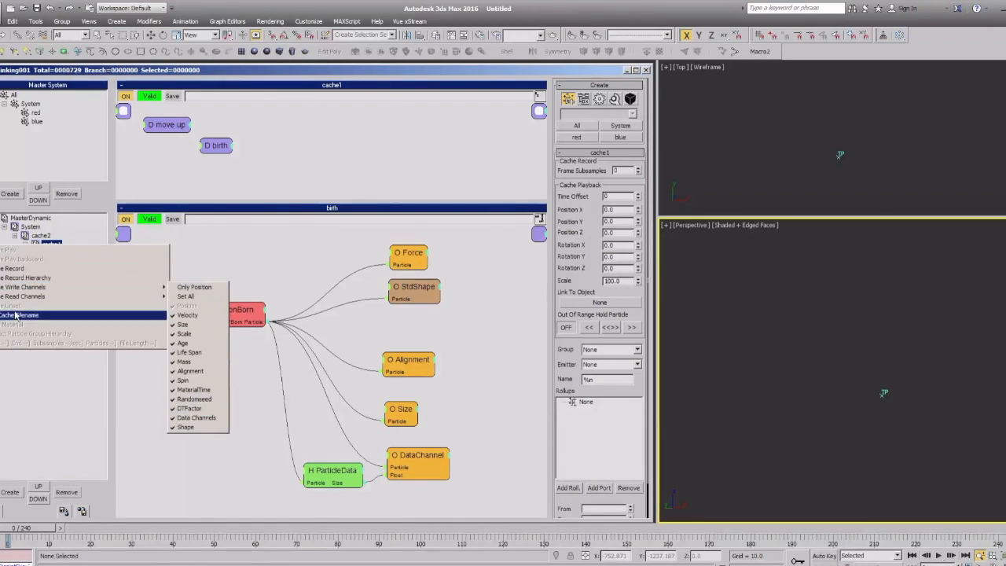
click(97, 205)
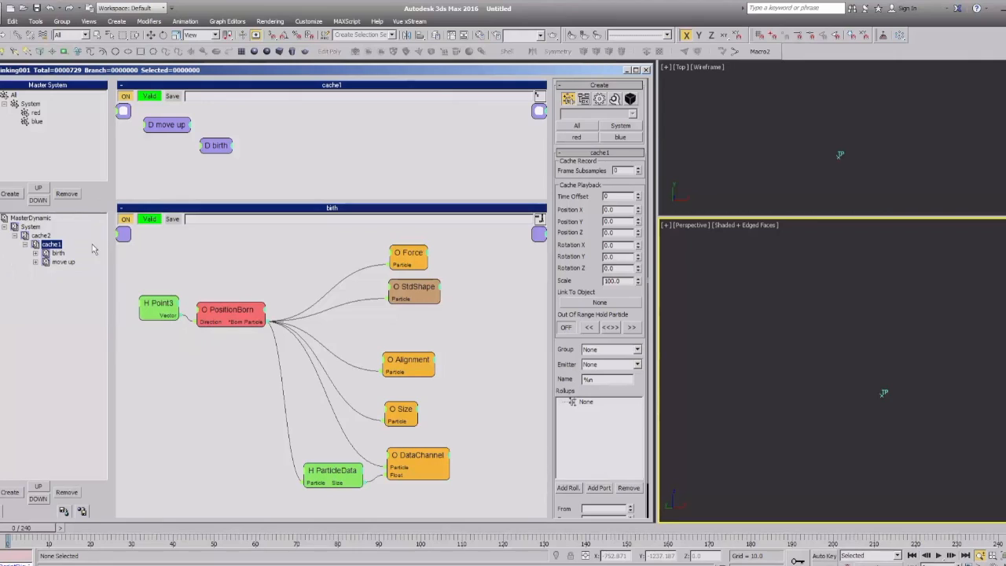
Record cache1 as the tp_simulation file cache1.tps in the TP folder, and scrub the timeline to check the cached playback.
right_click(41, 246)
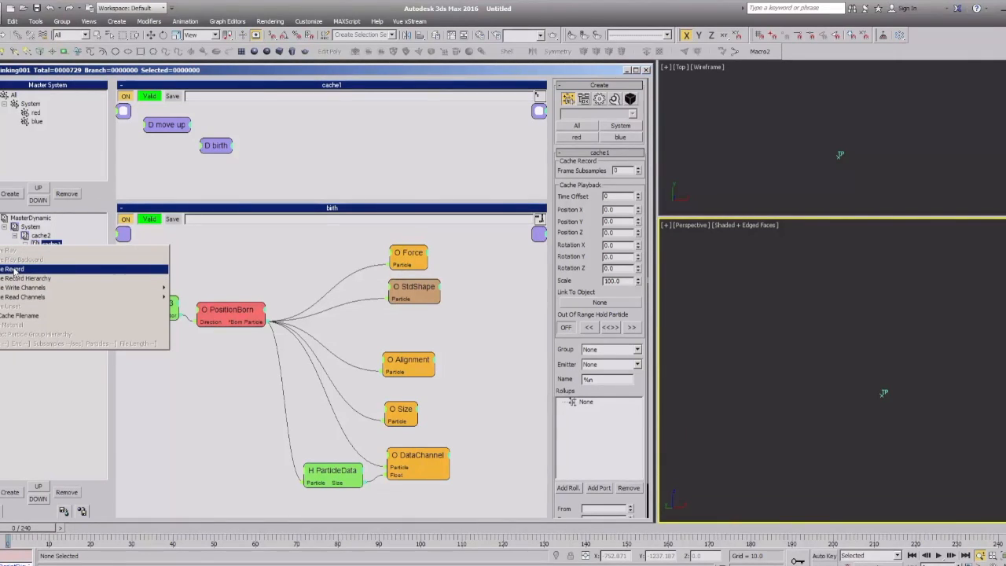
click(16, 271)
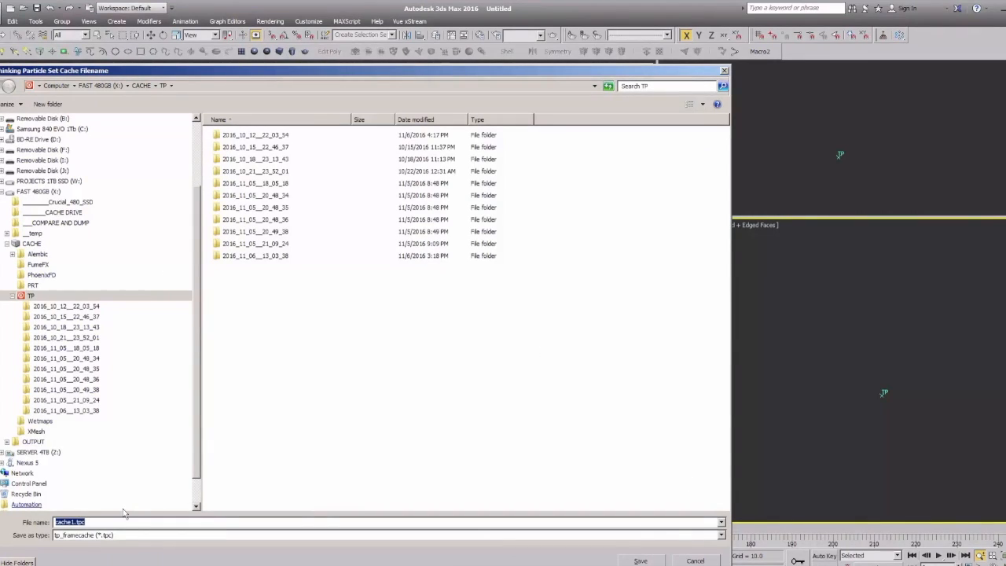
click(79, 536)
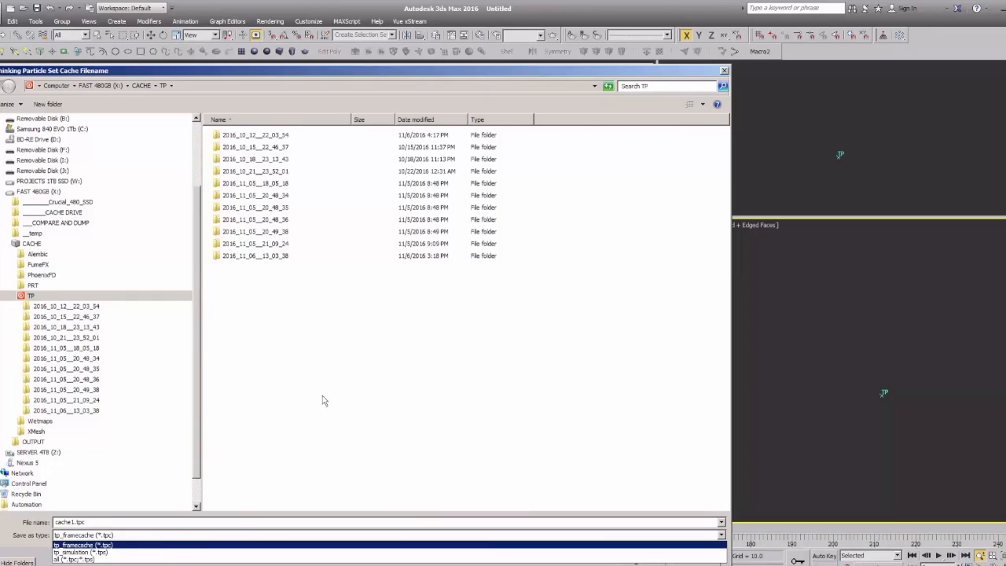
click(95, 553)
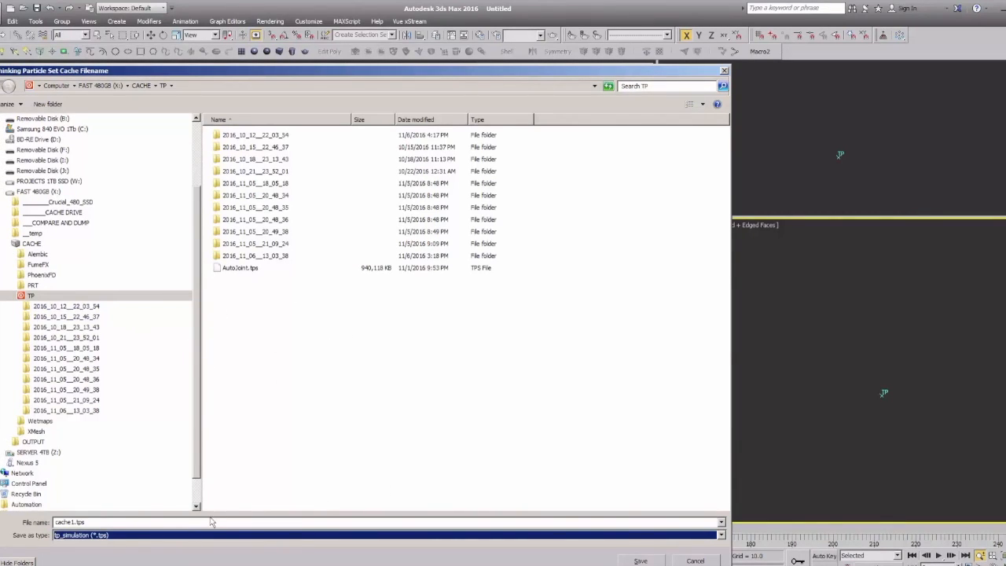
click(94, 523)
click(641, 561)
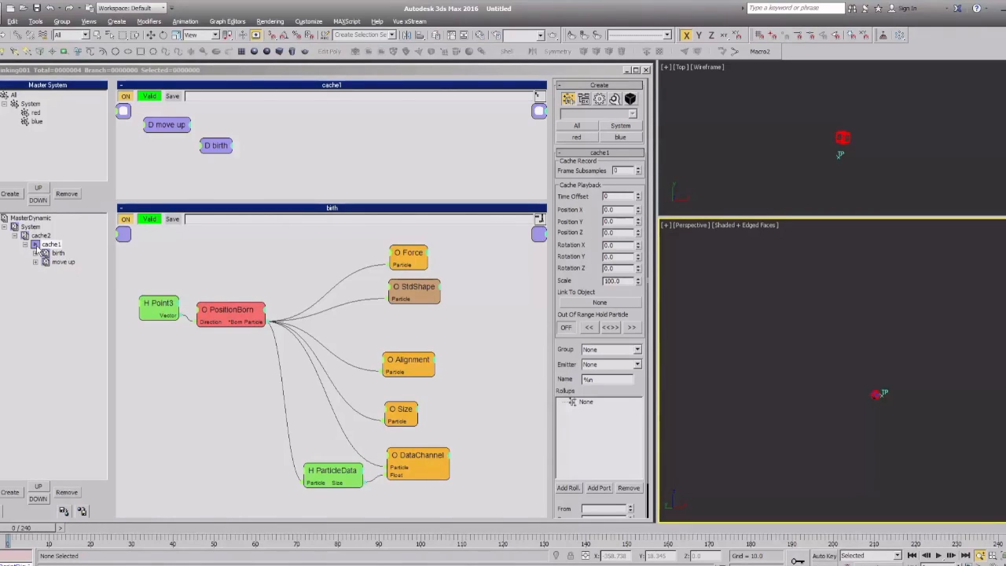
drag(30, 533, 232, 543)
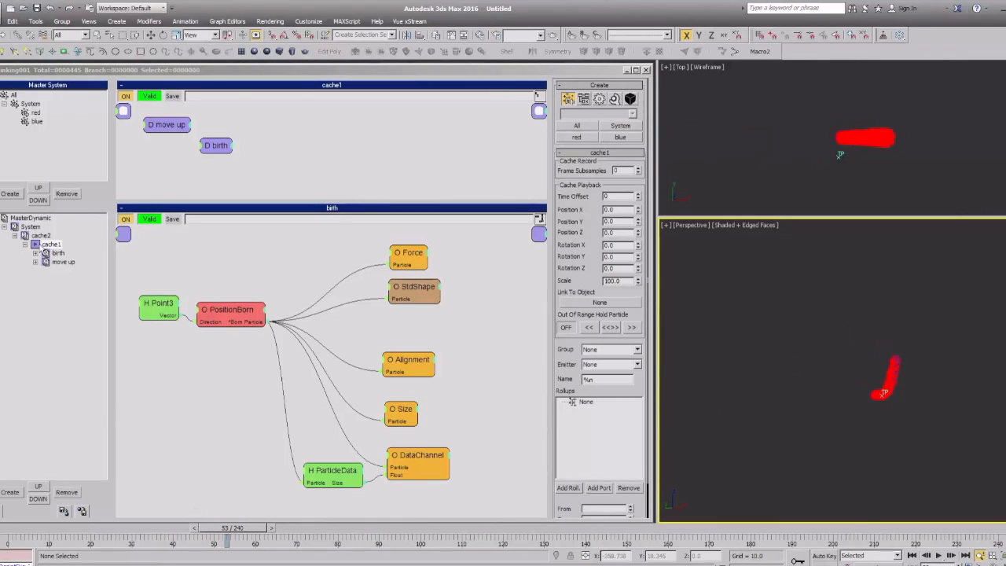
click(10, 528)
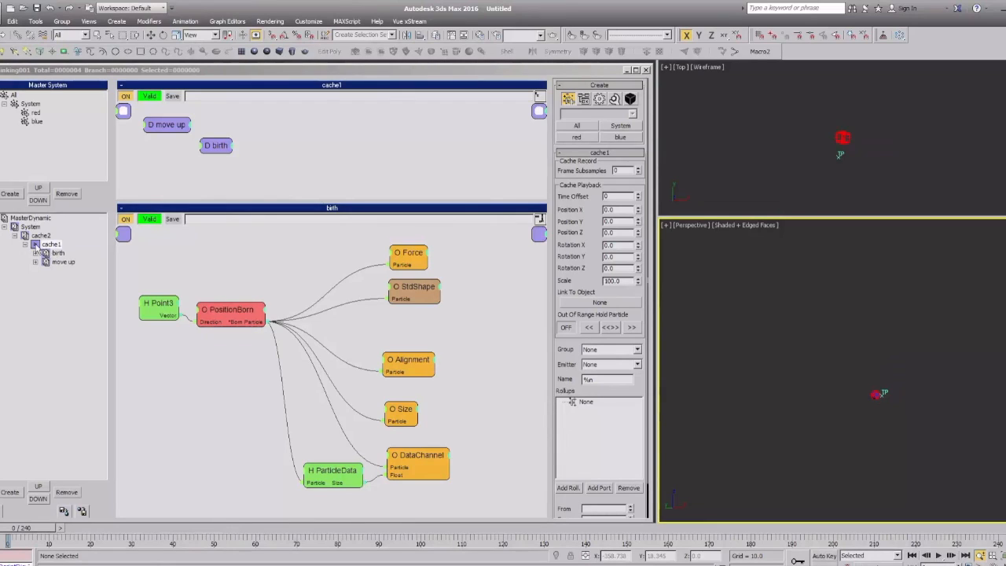
Raise the birth set's Size operator to 103.037 and scrub to frame 77 to test it against the cached playback.
click(59, 254)
drag(399, 286, 404, 283)
drag(633, 164, 634, 108)
drag(634, 169, 599, 39)
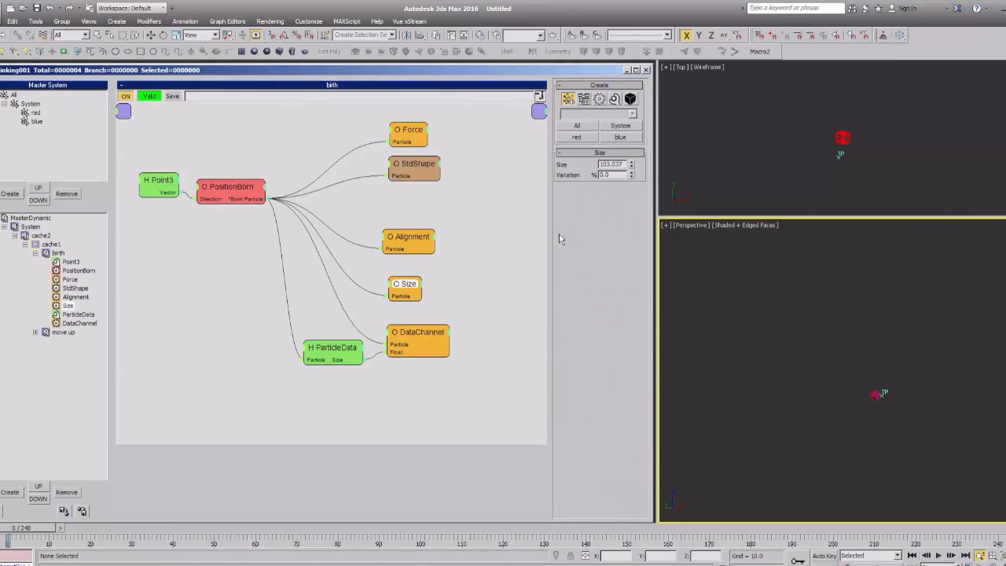
drag(31, 534, 349, 555)
key(alt+z)
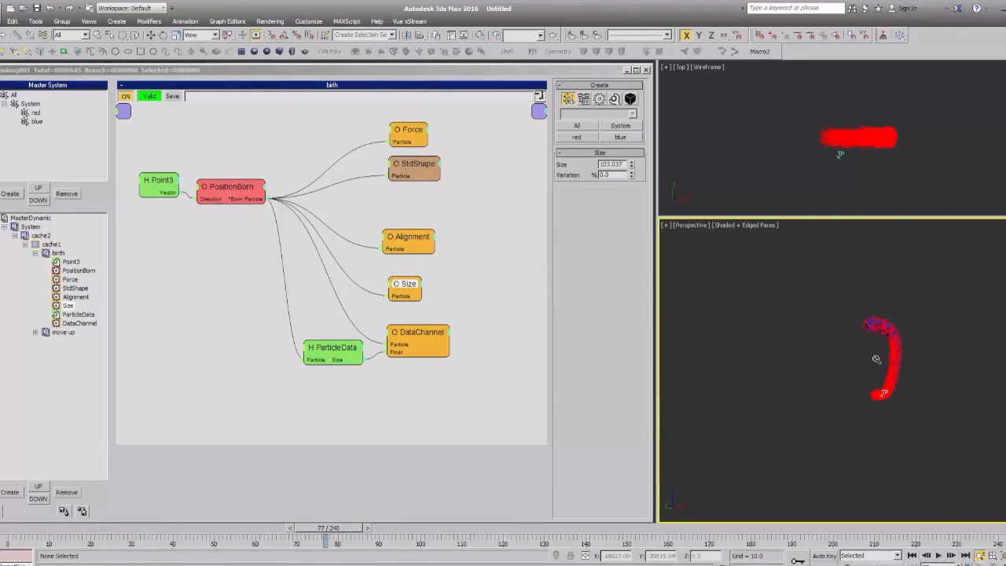
Stop cache1's cache playback and scrub to frame 32 to preview the live particles at the enlarged size.
right_click(35, 248)
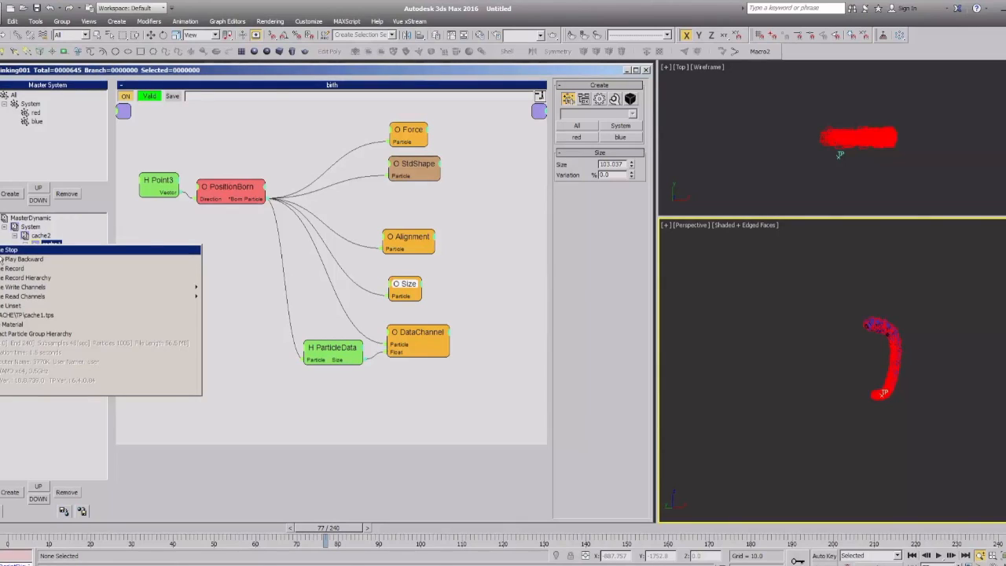
click(13, 253)
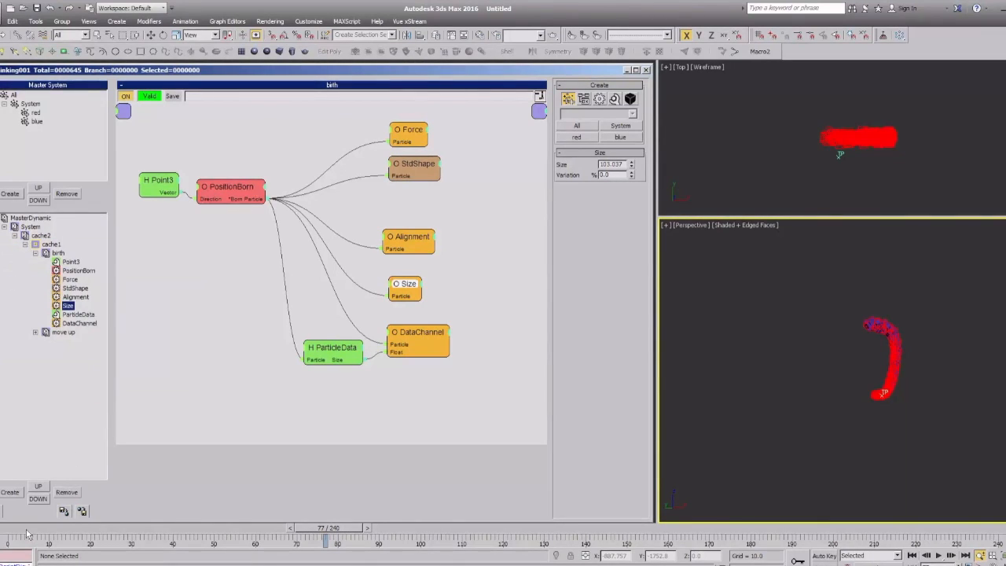
drag(7, 531, 140, 531)
drag(405, 284, 403, 285)
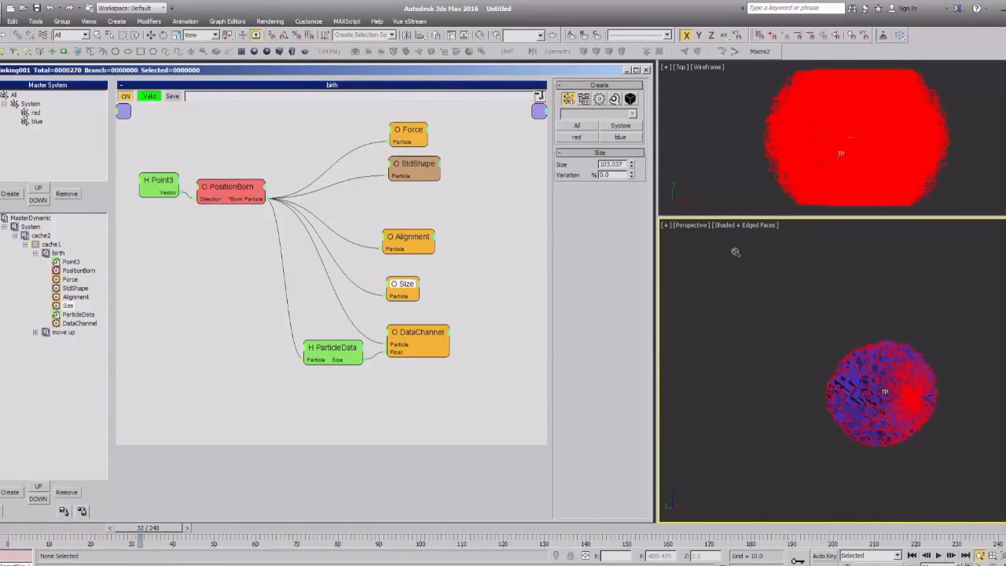
Return to frame 0 and set the birth set's Size operator to 10.
drag(146, 531, 20, 530)
drag(624, 165, 445, 162)
text(10)
key(Return)
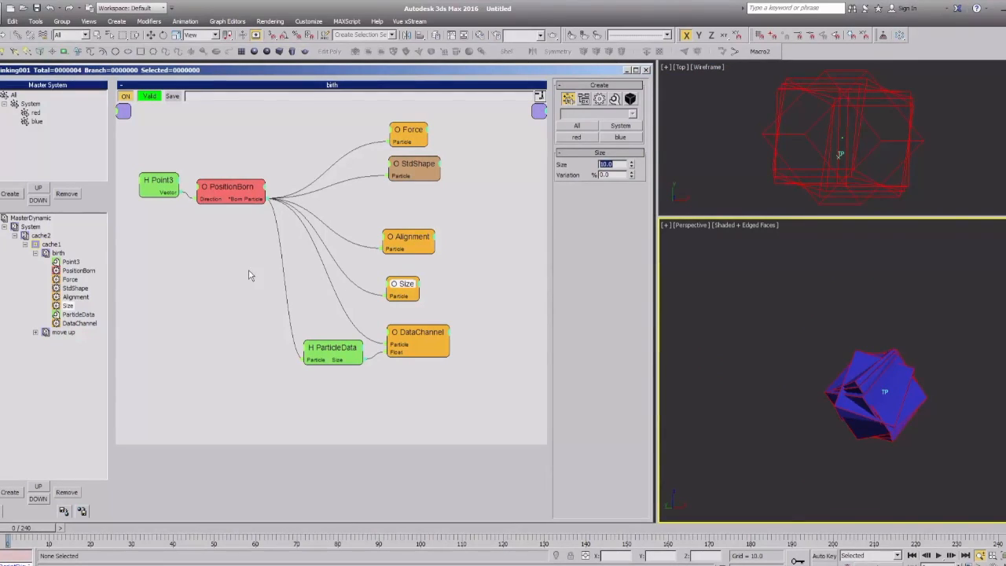
Resume cache1's cache playback, scrub to frame 100, and collapse the birth and cache1 sets in the hierarchy.
right_click(36, 249)
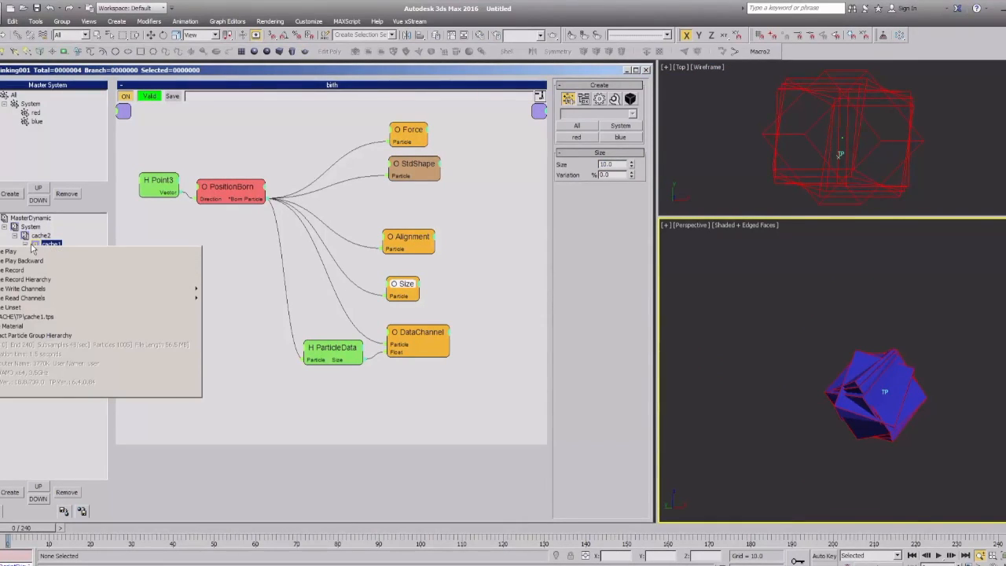
click(17, 253)
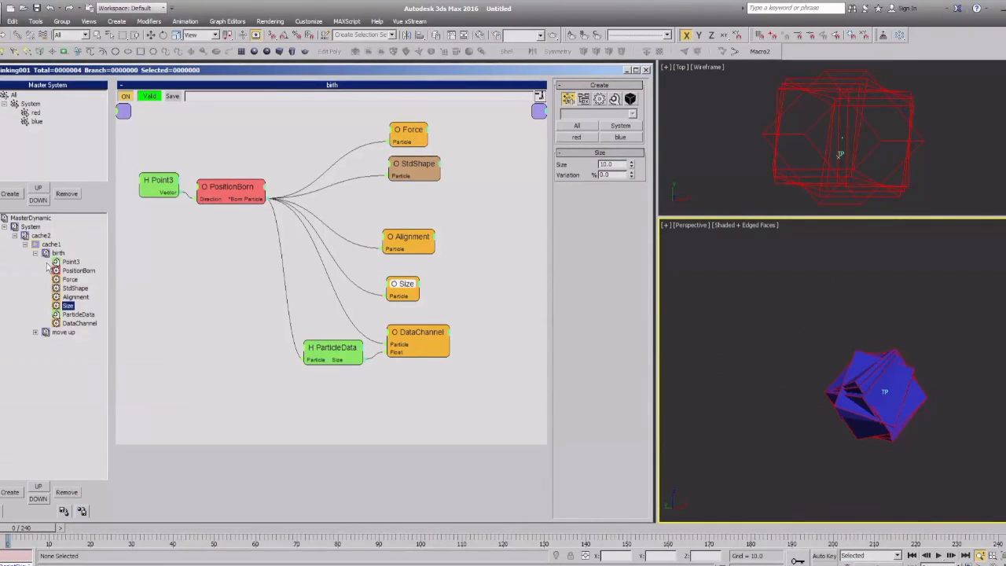
click(36, 254)
drag(14, 537, 430, 549)
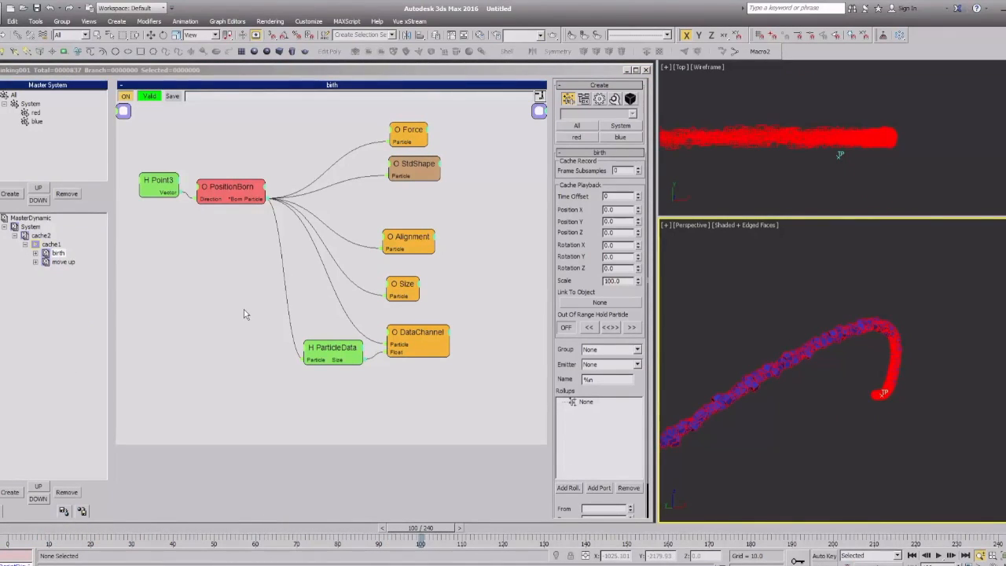
click(25, 245)
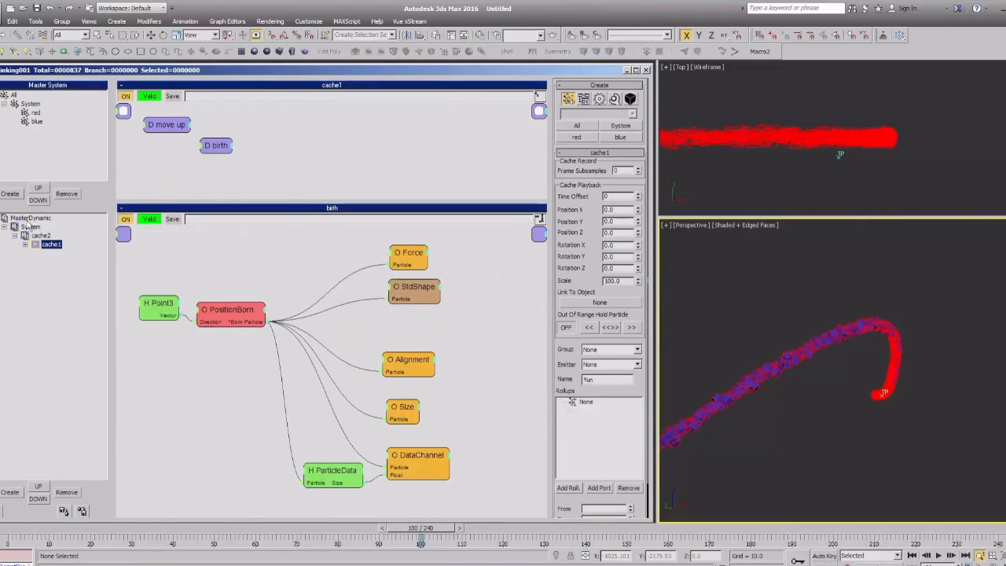
Check the System group's data channels, and create a dynamic set named "cache2 rules" inside cache2.
click(33, 104)
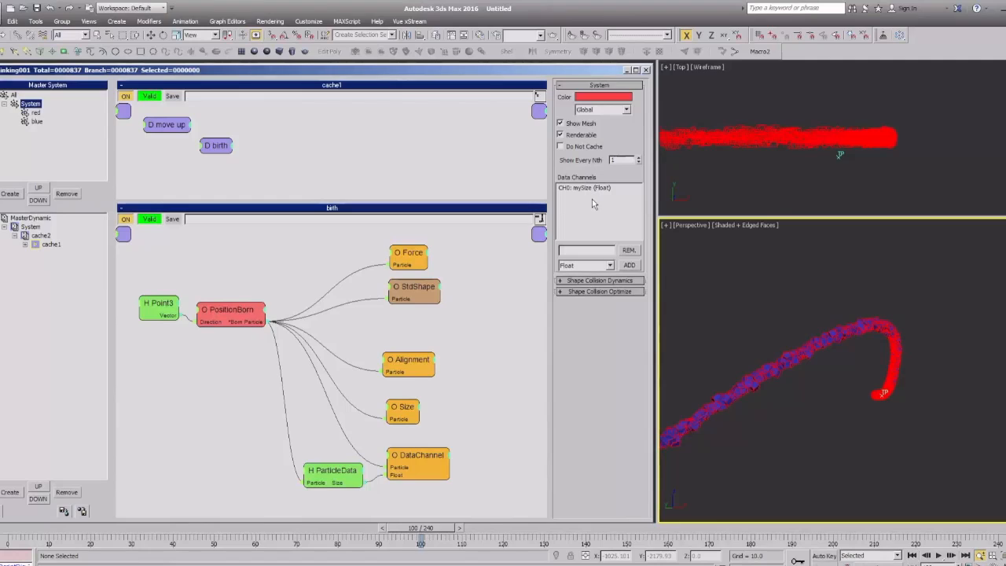
click(47, 235)
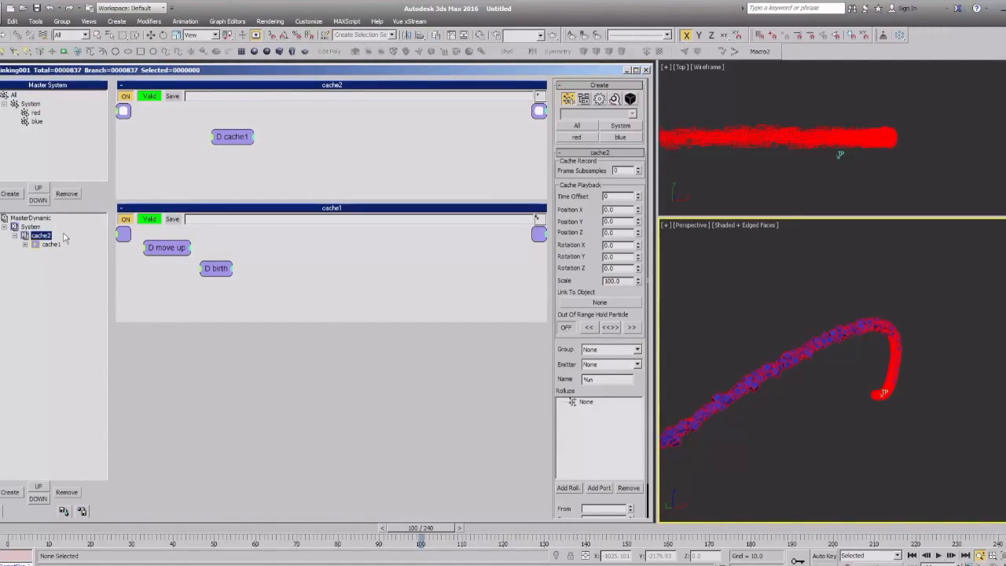
click(9, 493)
click(55, 253)
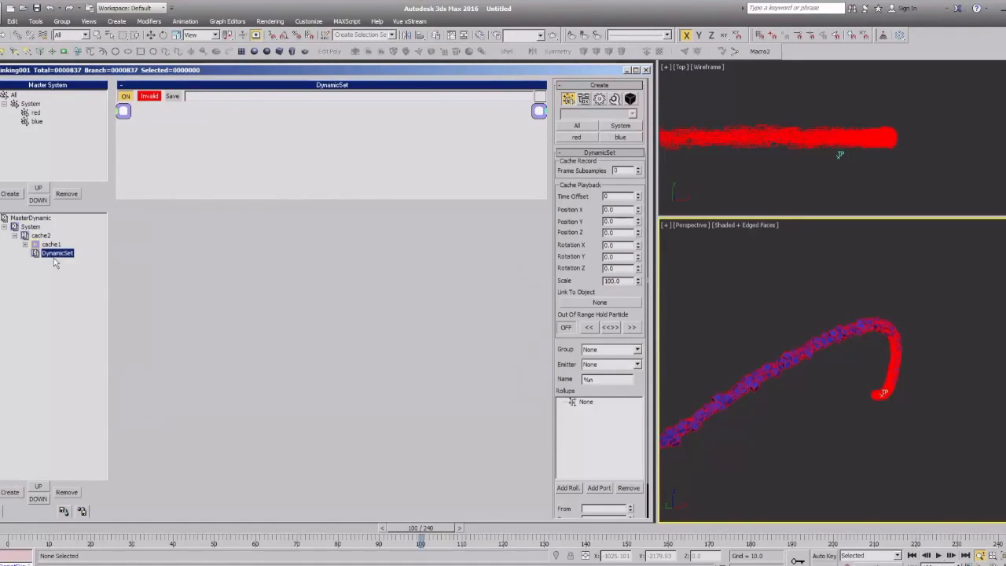
key(F2)
text(cache2 rules)
key(Return)
Examine how the System, cache2, cache1 and cache2 rules sets are nested by viewing each one.
click(51, 246)
click(45, 237)
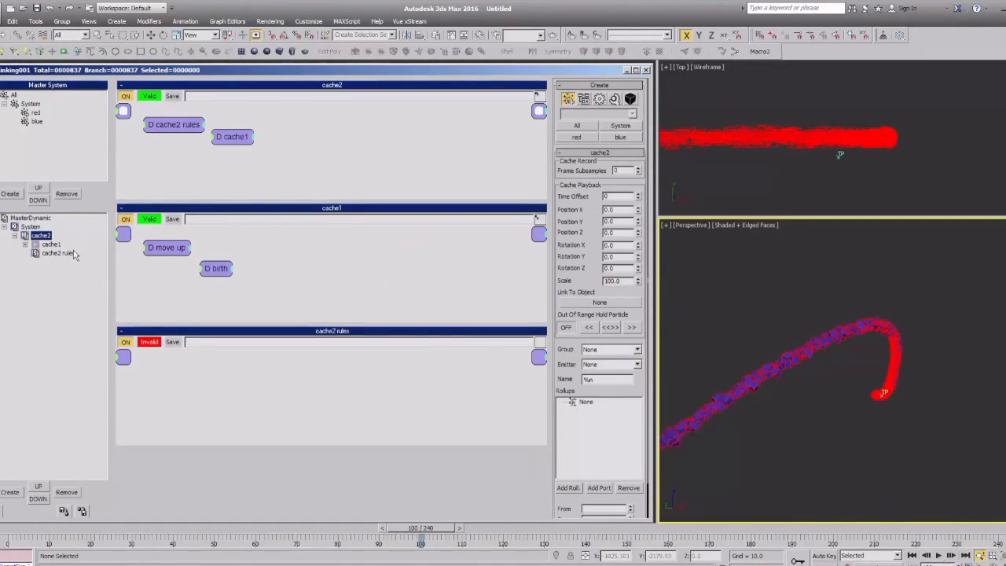
click(58, 253)
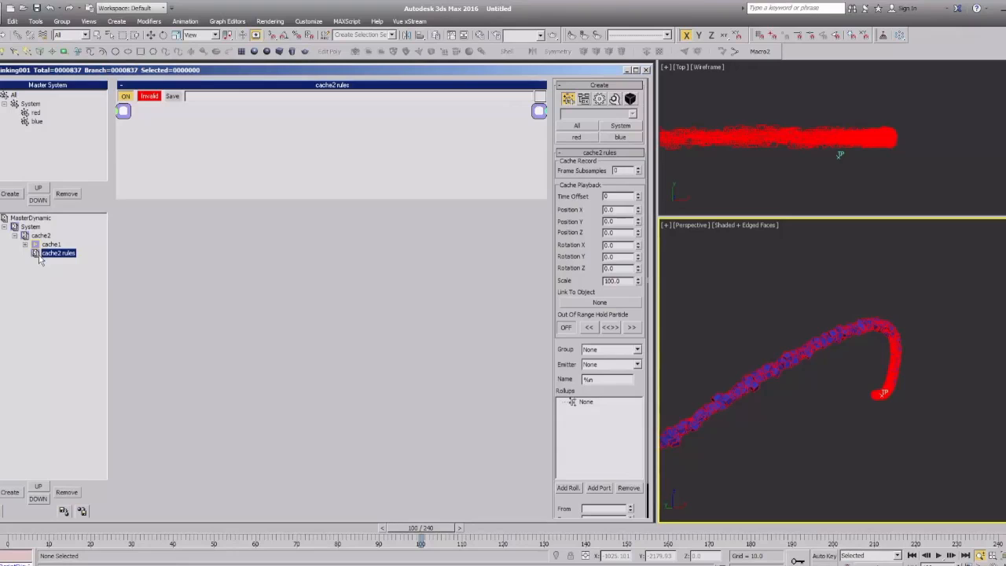
click(52, 245)
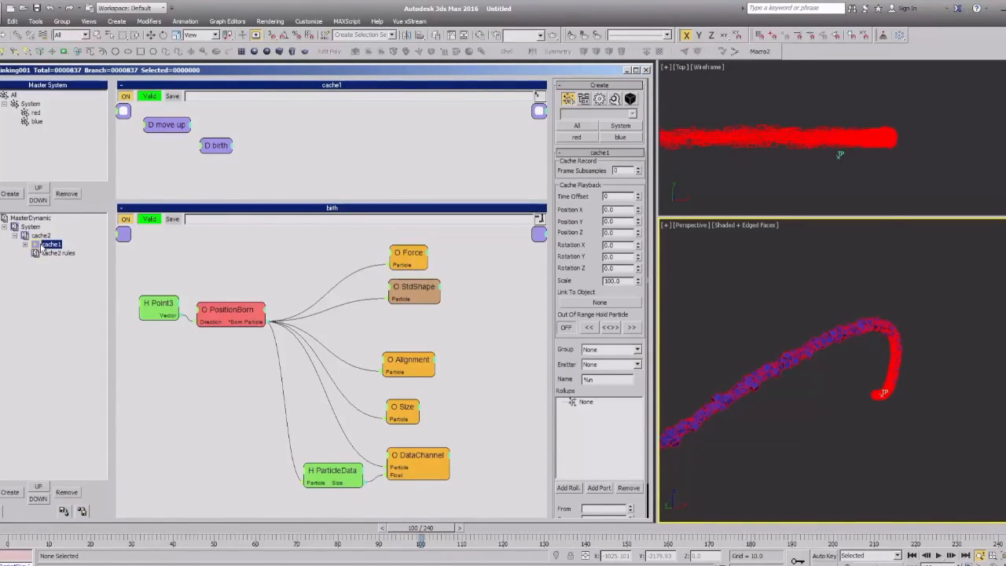
click(56, 254)
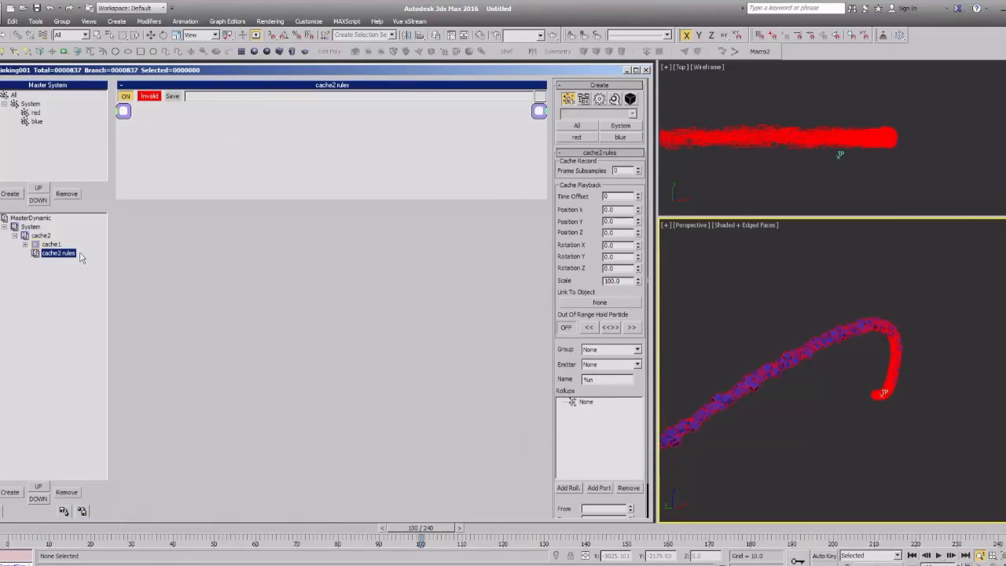
click(29, 228)
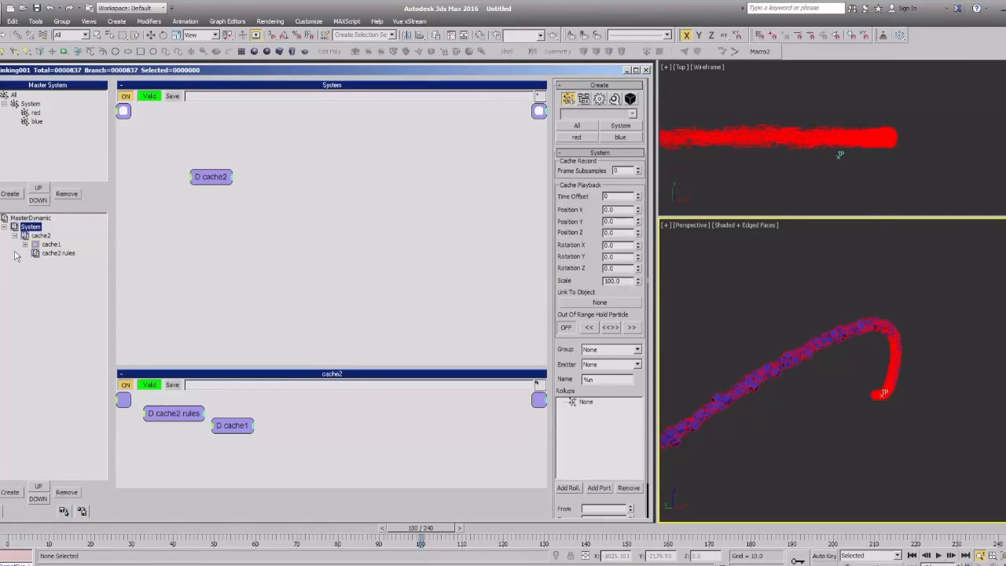
Create a dynamic set inside cache2 rules and open it for editing.
click(58, 253)
key(Insert)
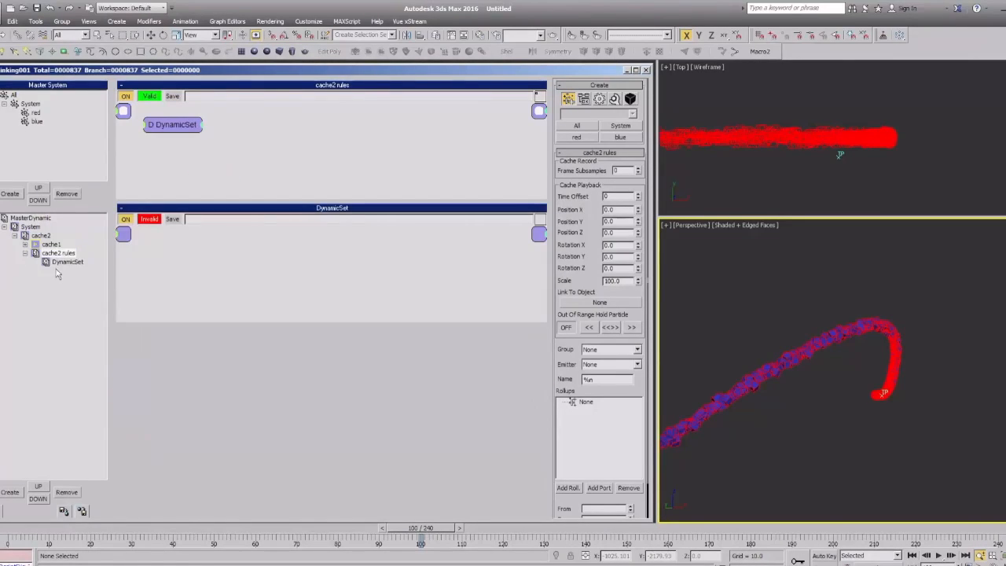
click(67, 262)
Add the red particle group to the new set and expose its CH: mySize output.
right_click(167, 142)
mouse_move(169, 139)
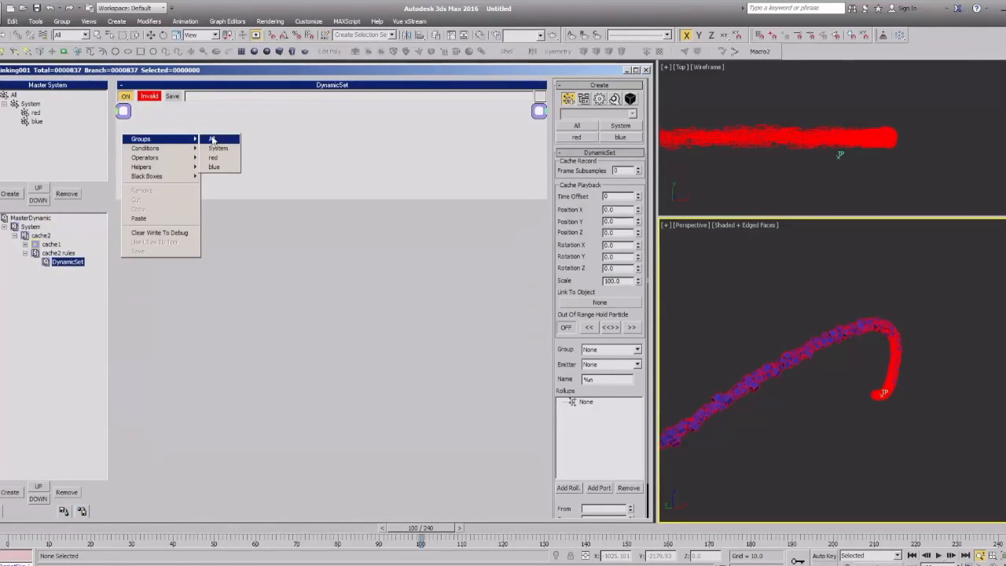
click(221, 160)
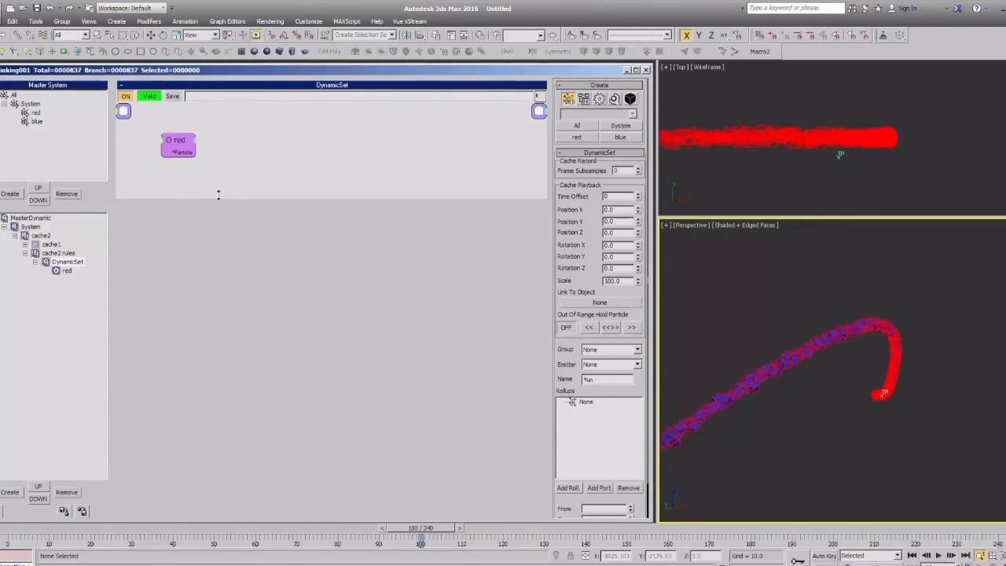
click(163, 195)
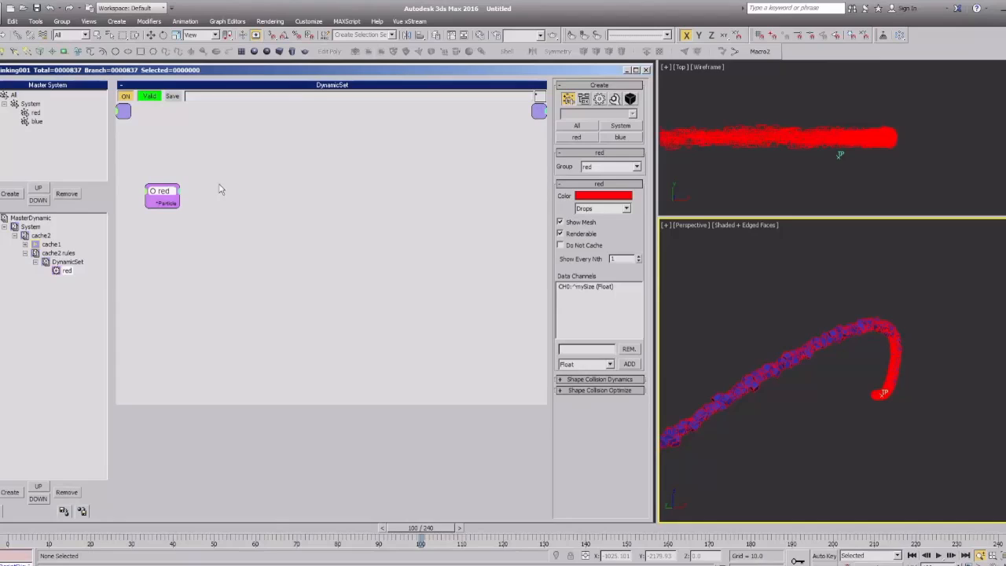
click(178, 193)
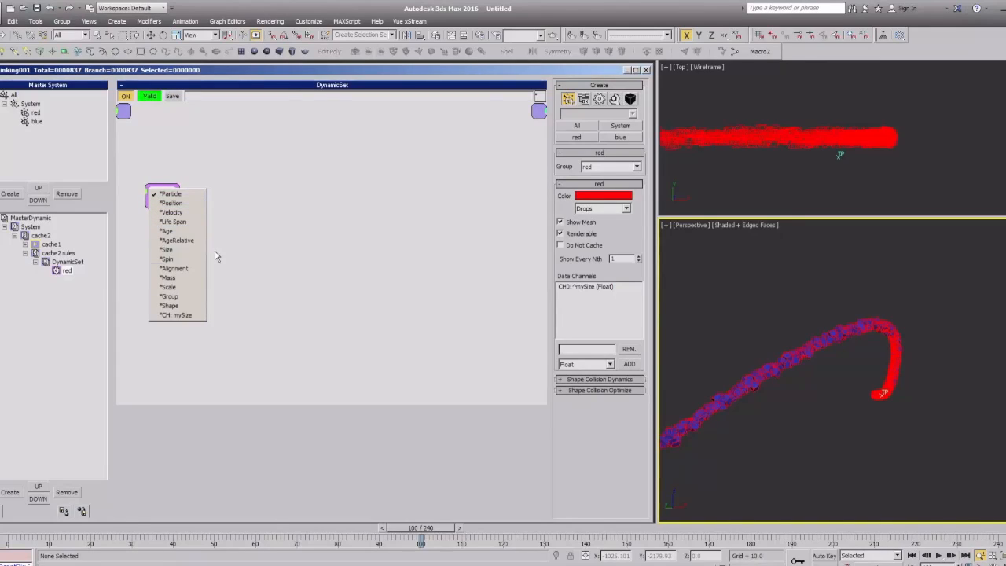
click(181, 315)
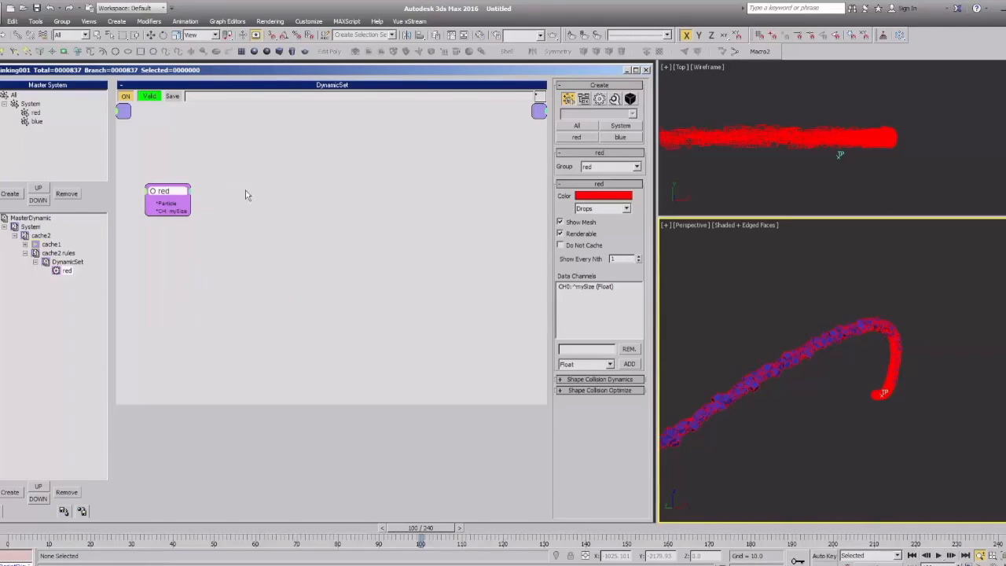
Add a Standard Size operator and place it well apart from the red group node, leaving space between them.
right_click(208, 193)
mouse_move(259, 214)
mouse_move(315, 215)
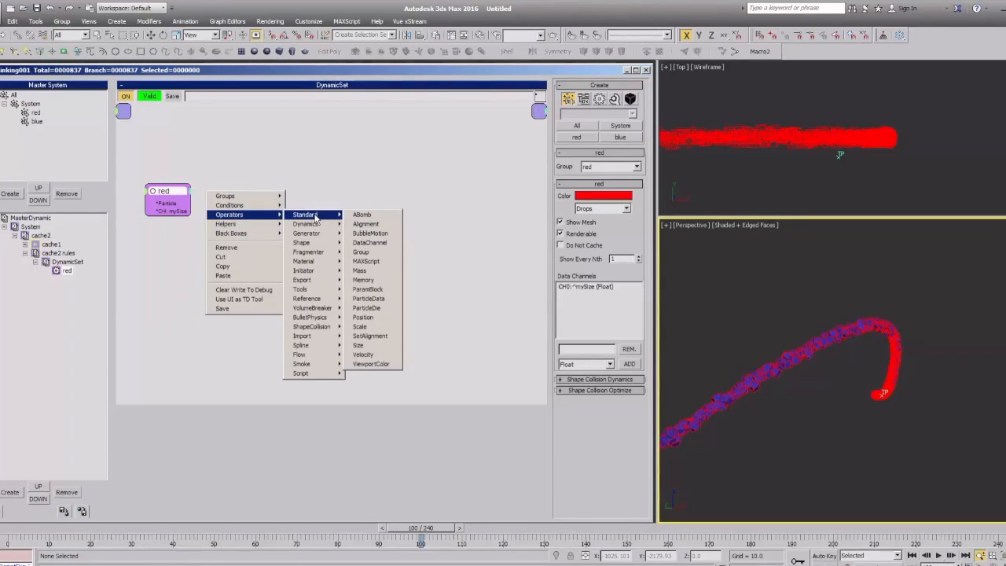
click(360, 346)
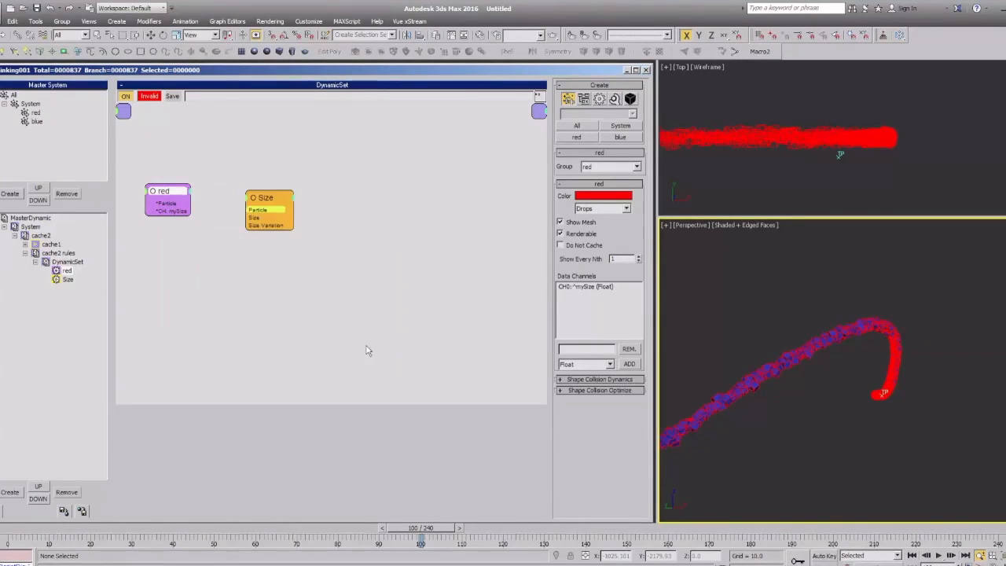
drag(263, 201, 353, 204)
right_click(221, 201)
mouse_move(252, 223)
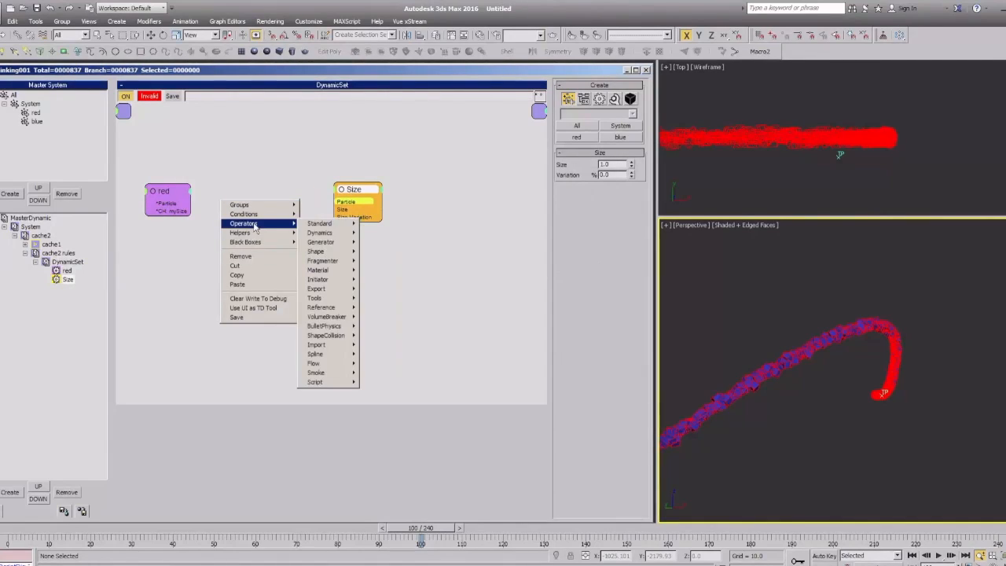
mouse_move(323, 223)
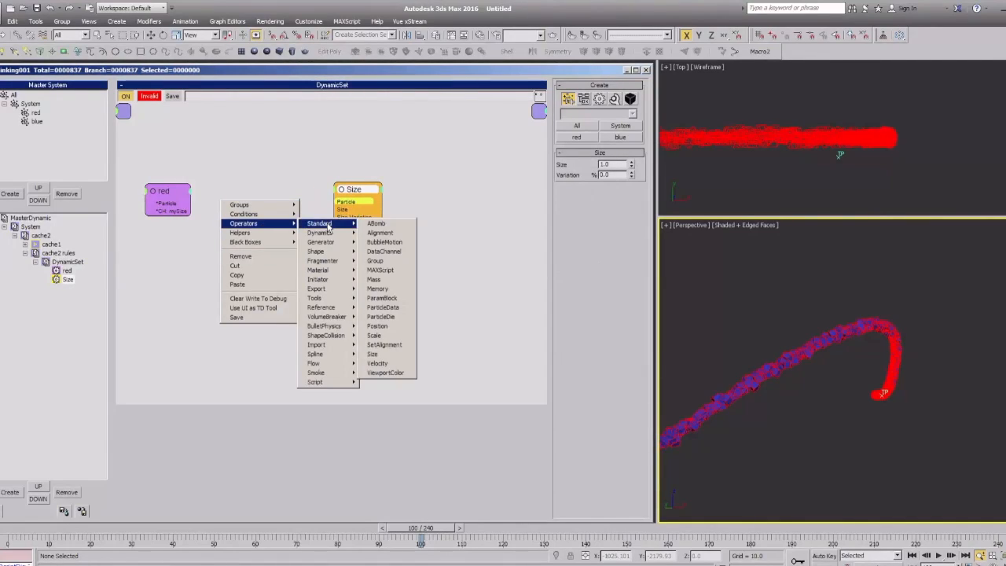
click(375, 170)
Connect the red group's Particle output to the Size operator's Particle input, and return the timeline to frame 0.
drag(345, 202, 177, 205)
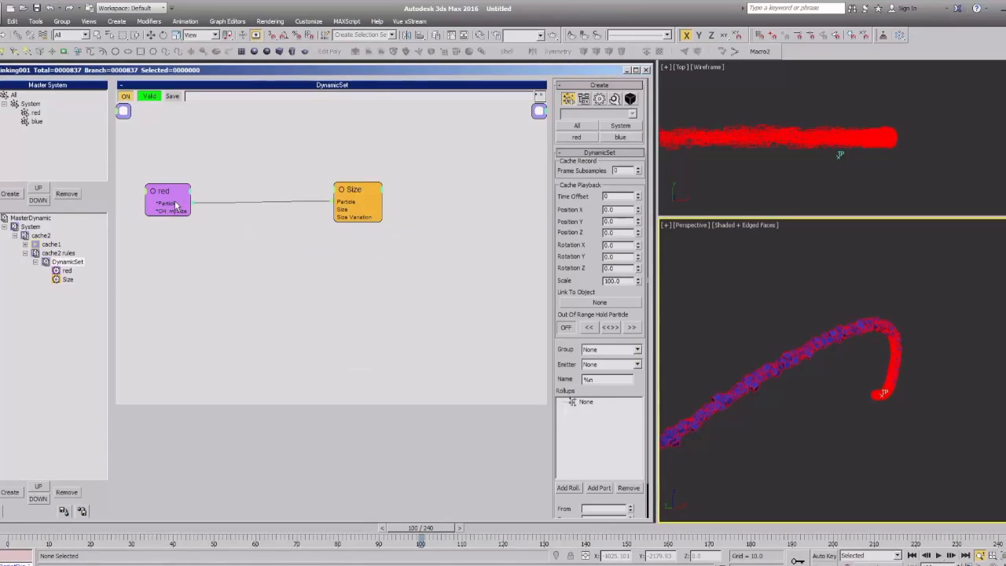
mouse_move(353, 196)
mouse_down()
mouse_move(383, 203)
mouse_move(342, 202)
mouse_move(353, 203)
mouse_up()
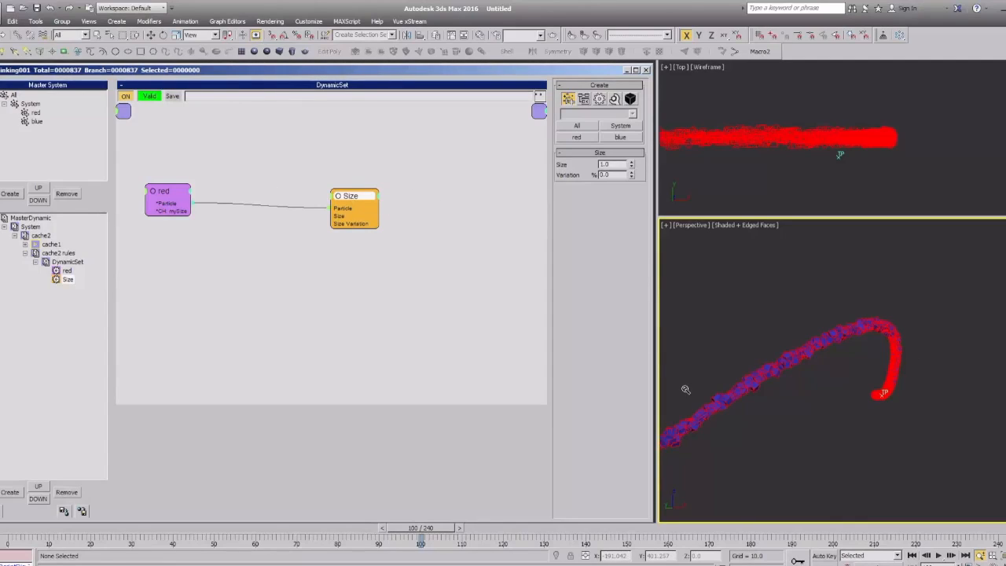
click(29, 530)
mouse_move(29, 530)
mouse_down()
mouse_move(140, 546)
mouse_move(400, 549)
mouse_move(33, 546)
mouse_move(34, 529)
mouse_move(22, 528)
mouse_up()
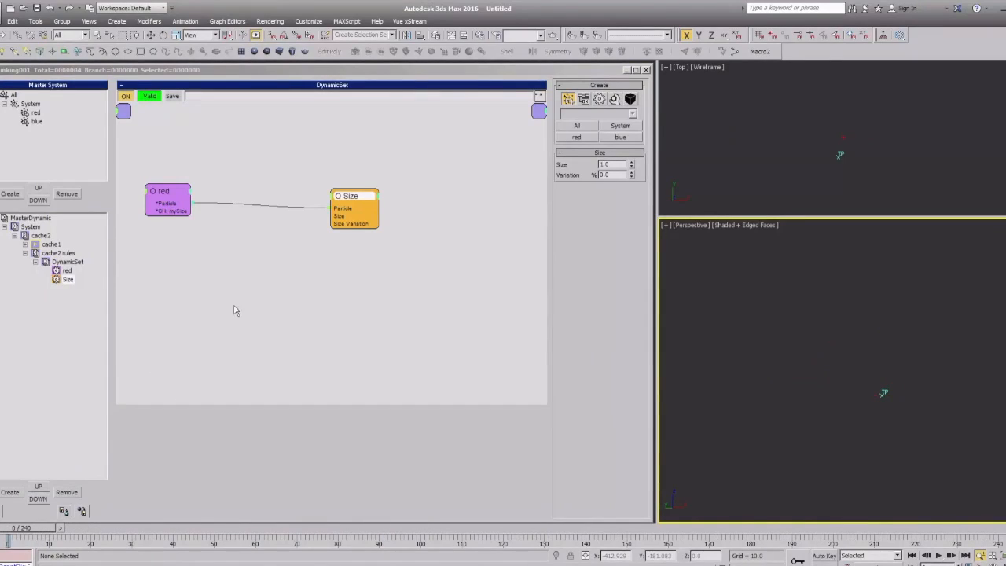
click(236, 311)
right_click(832, 364)
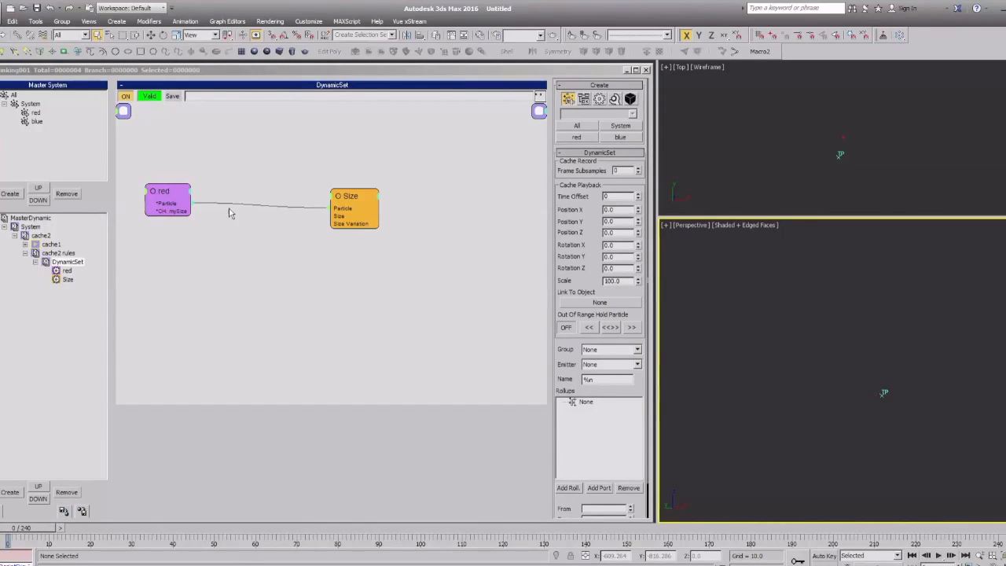
Add a Math Float helper between the red group and the Size operator, moving Size aside to make room.
drag(340, 196, 361, 193)
right_click(199, 208)
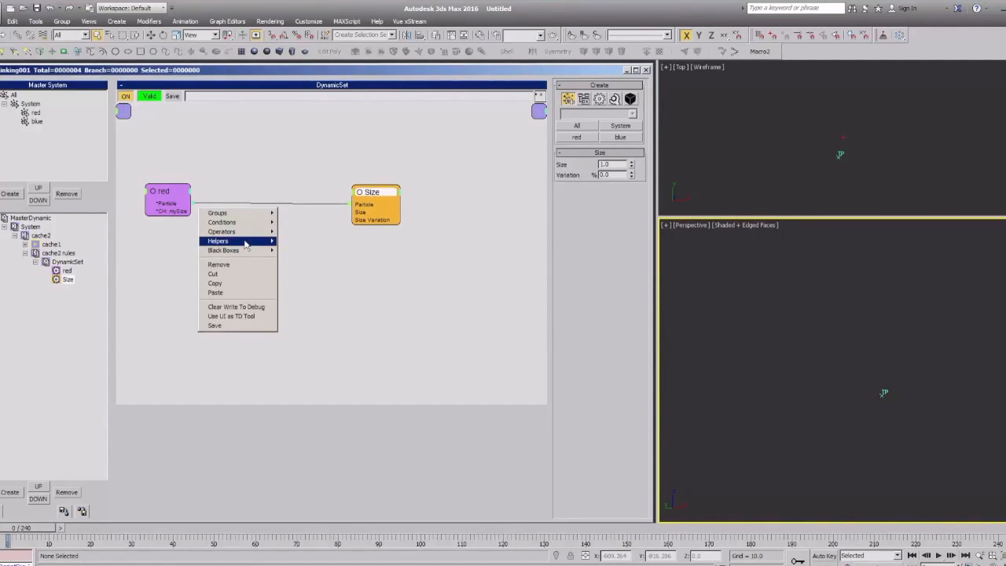
mouse_move(240, 241)
mouse_move(293, 251)
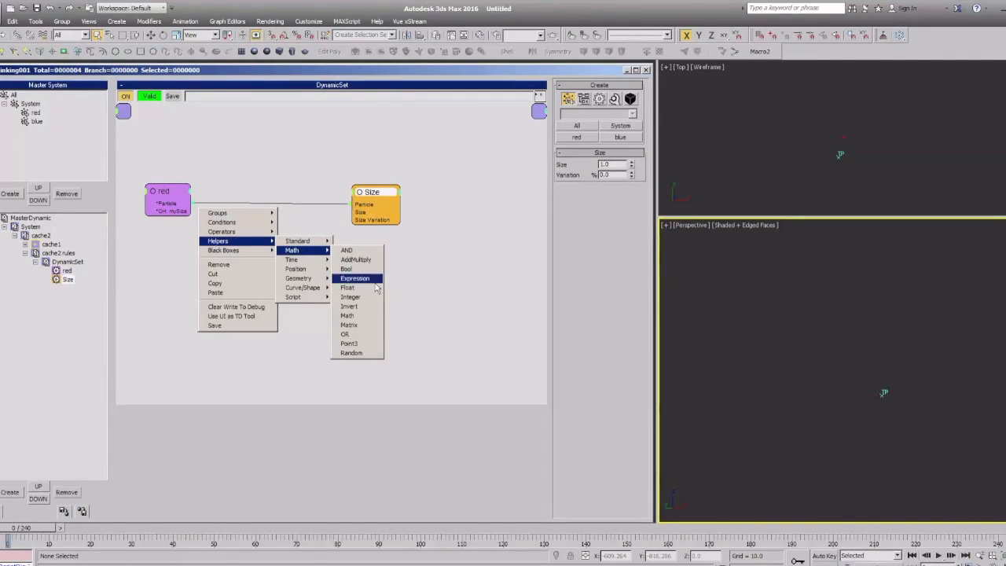
click(347, 288)
drag(264, 224, 259, 237)
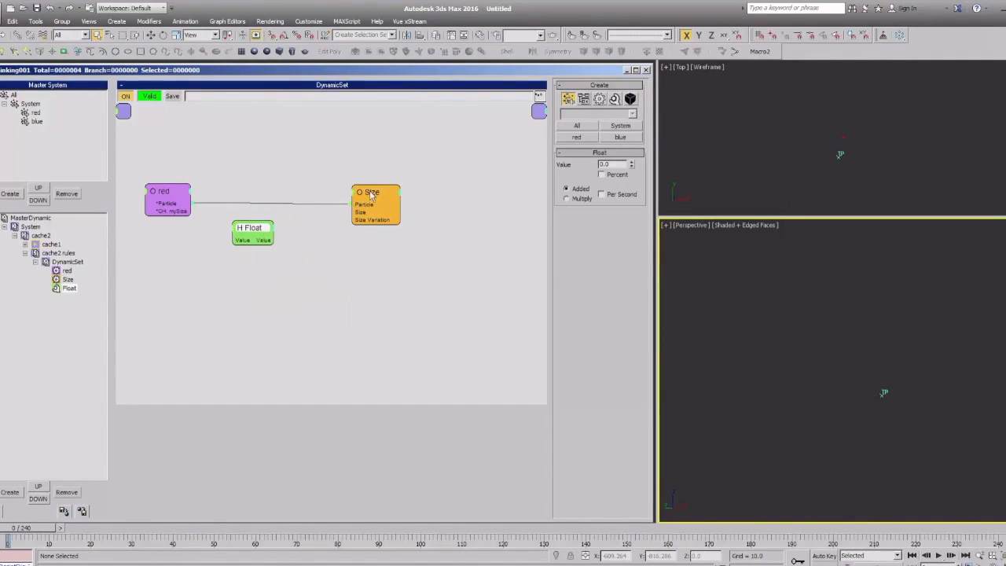
Set the Float helper's value to 3.0 and its mode to Multiply.
drag(631, 165, 631, 161)
text(3)
key(Return)
click(567, 199)
drag(251, 238, 269, 243)
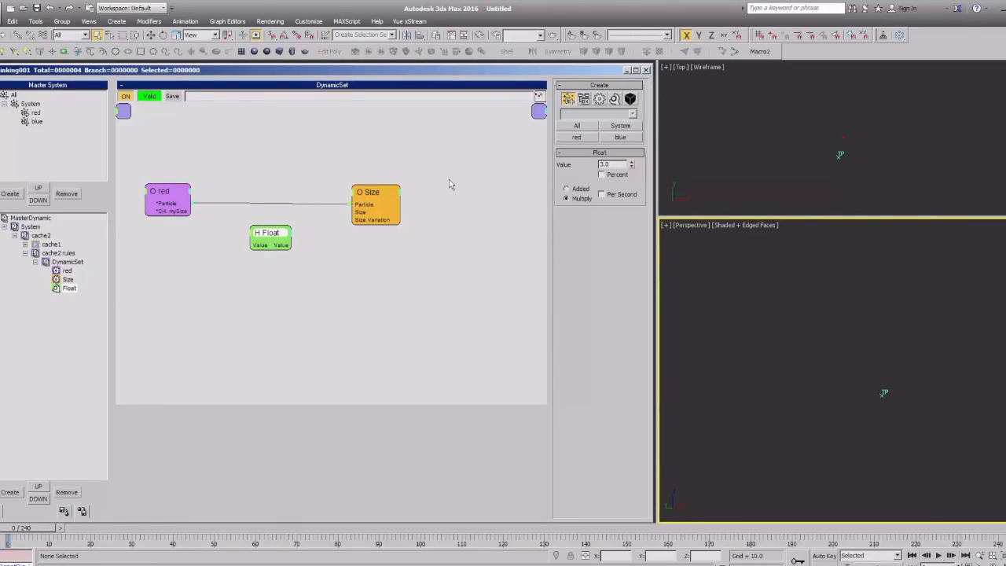
drag(620, 164, 577, 170)
click(574, 199)
Wire the red group's CH: mySize output into the Float value, and the Float output into the Size operator's Size input.
drag(286, 250, 340, 255)
drag(171, 211, 252, 239)
drag(179, 220, 183, 222)
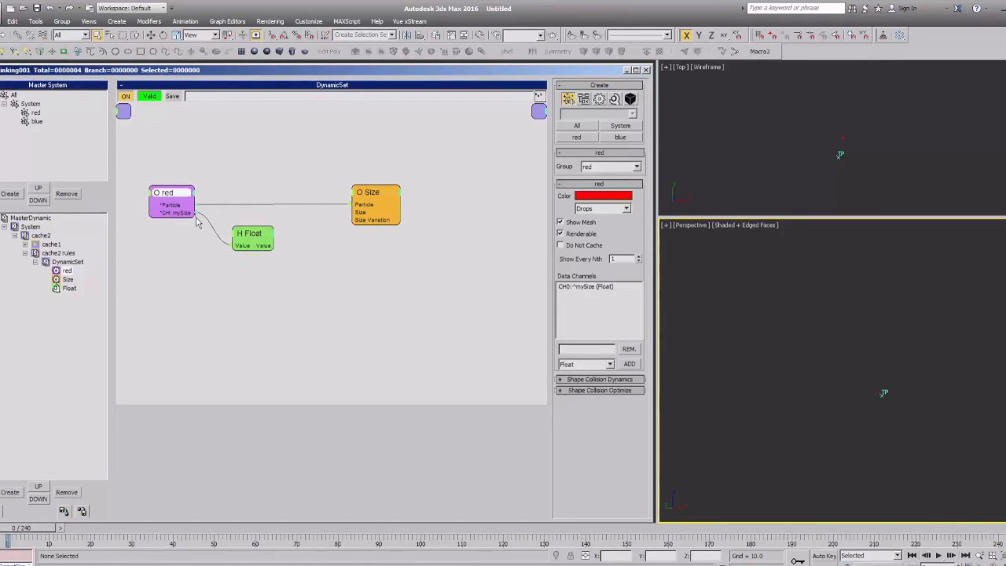
drag(248, 236, 356, 222)
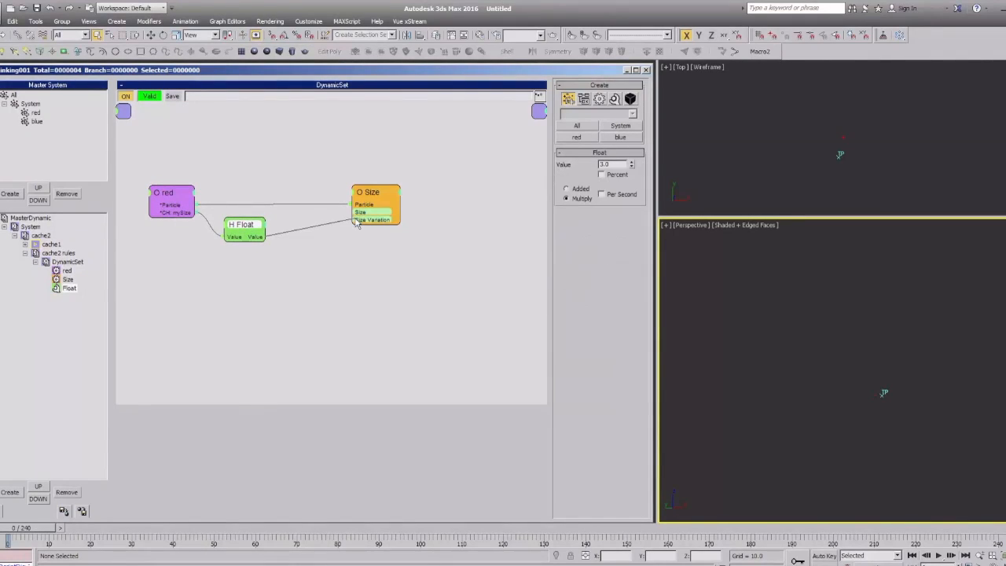
click(369, 196)
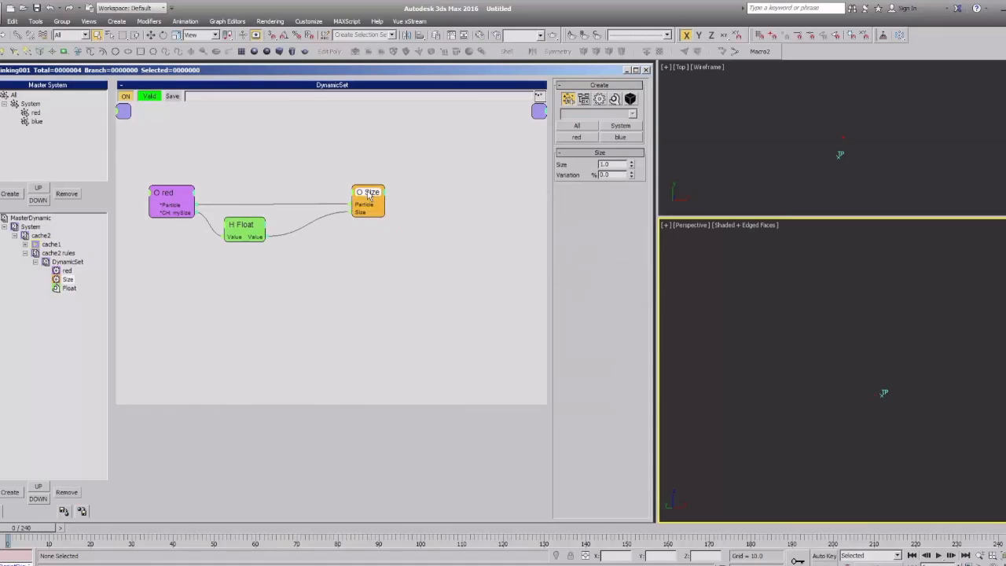
Tidy the spacing of the red, Float and Size nodes, and play the simulation forward to frame 101.
drag(369, 196, 369, 205)
click(245, 227)
drag(244, 228, 255, 229)
drag(170, 200, 203, 225)
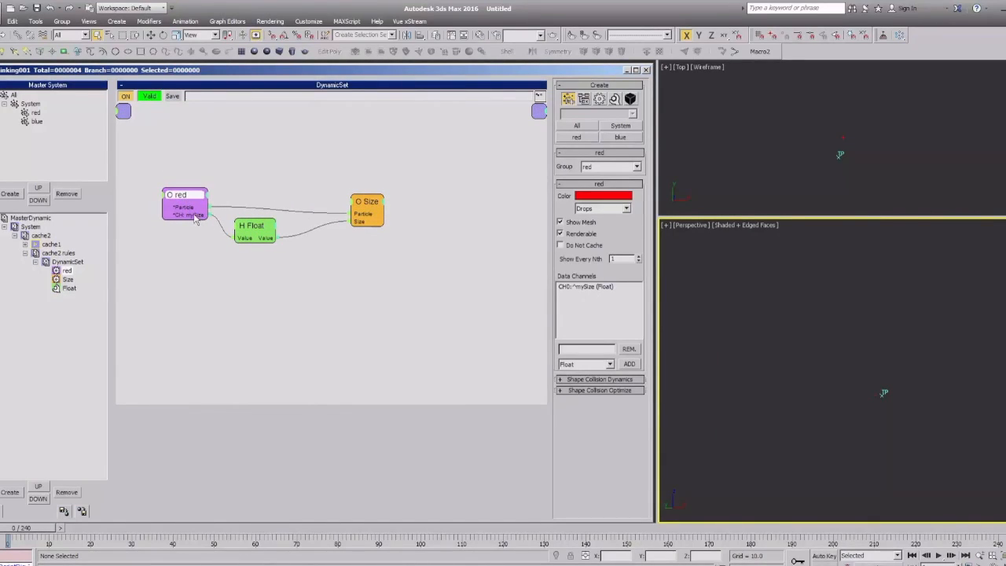
drag(270, 225, 279, 225)
drag(365, 204, 367, 201)
drag(38, 533, 440, 552)
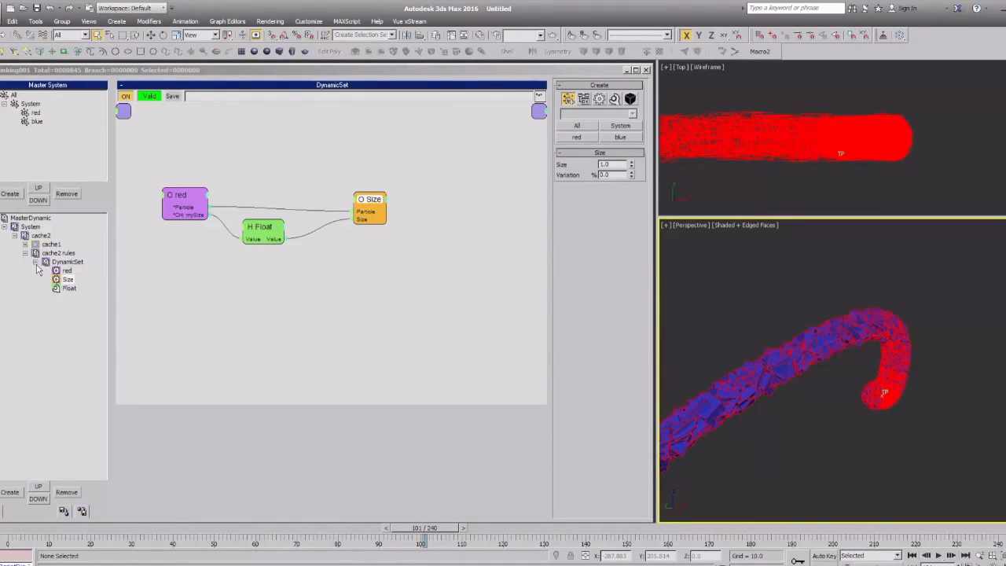
Reorder the DynamicSet so the Float helper is evaluated before the Size operator, and collapse the set in the hierarchy.
drag(66, 279, 67, 287)
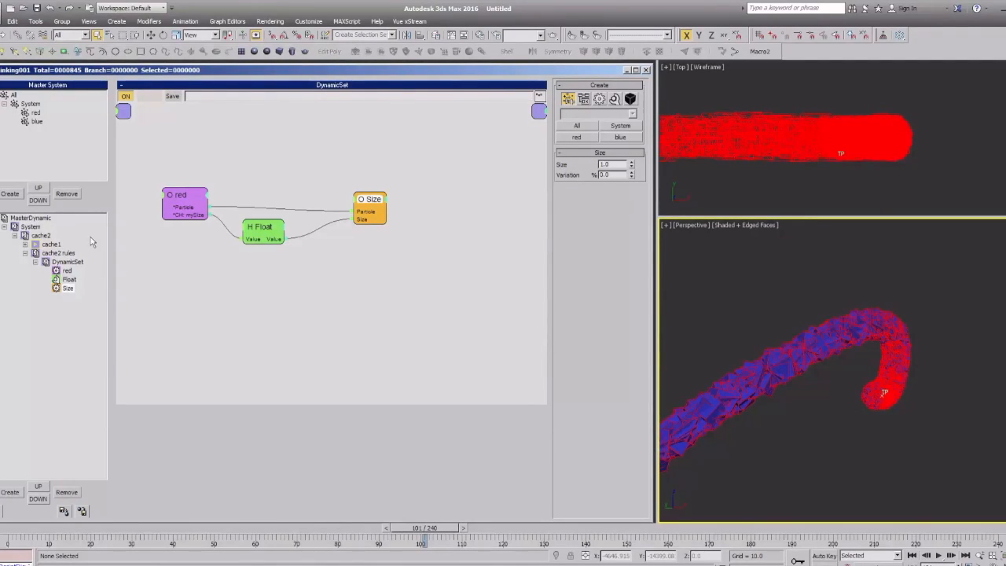
click(61, 263)
click(44, 261)
click(59, 253)
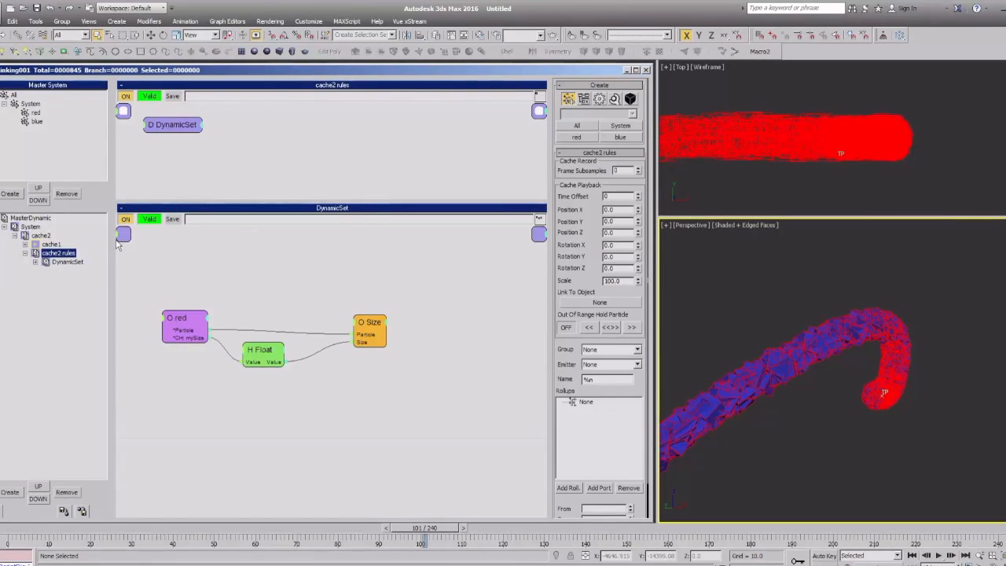
click(52, 262)
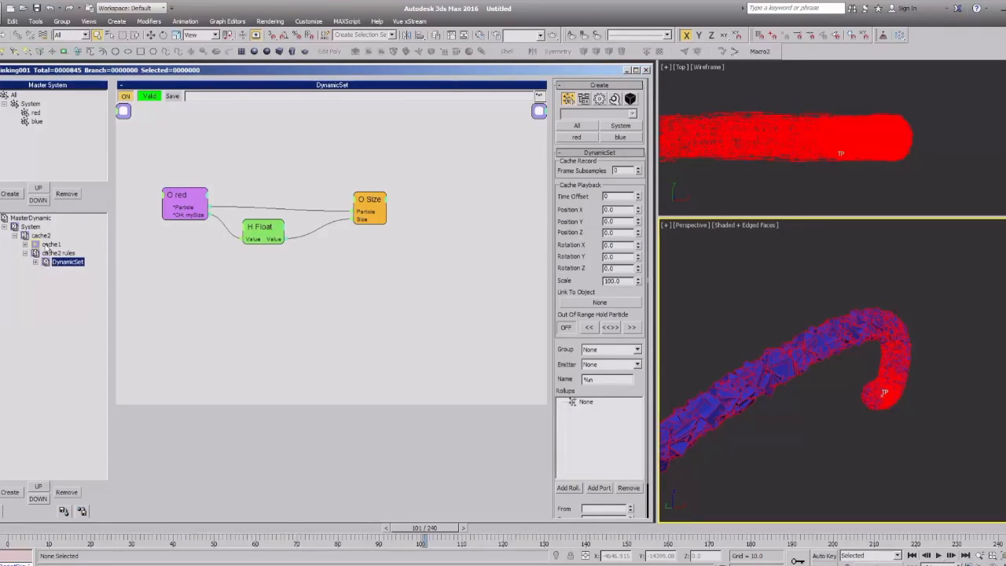
Compare cache1's birth rules and its DataChannel operator with the DynamicSet inside cache2 rules.
click(49, 245)
click(431, 461)
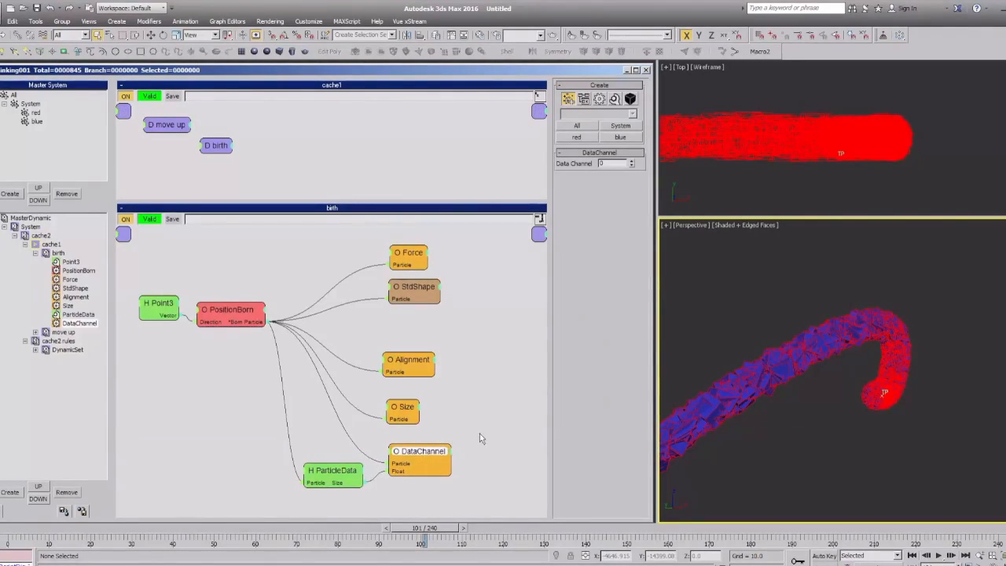
drag(421, 451, 420, 451)
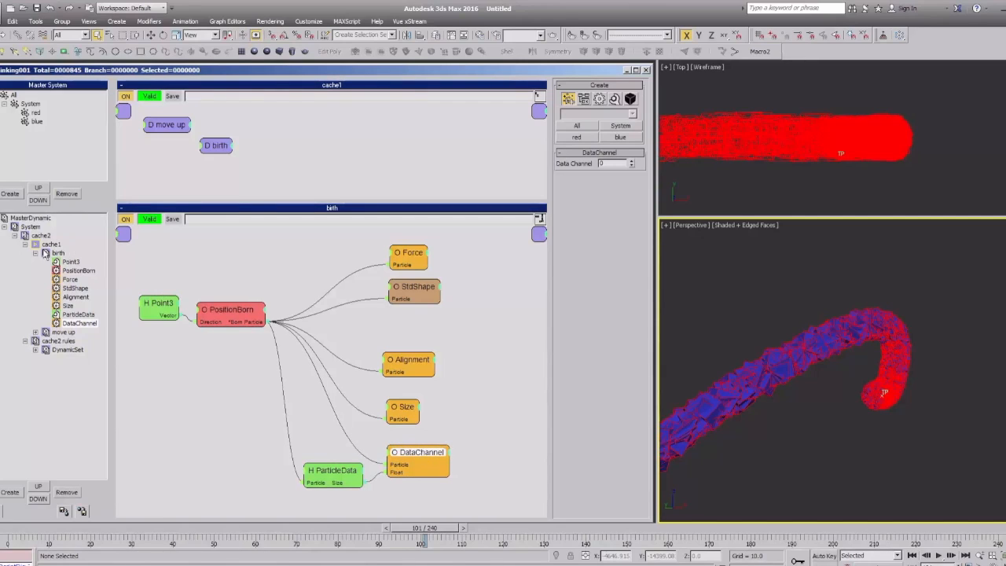
click(25, 245)
click(51, 252)
click(51, 245)
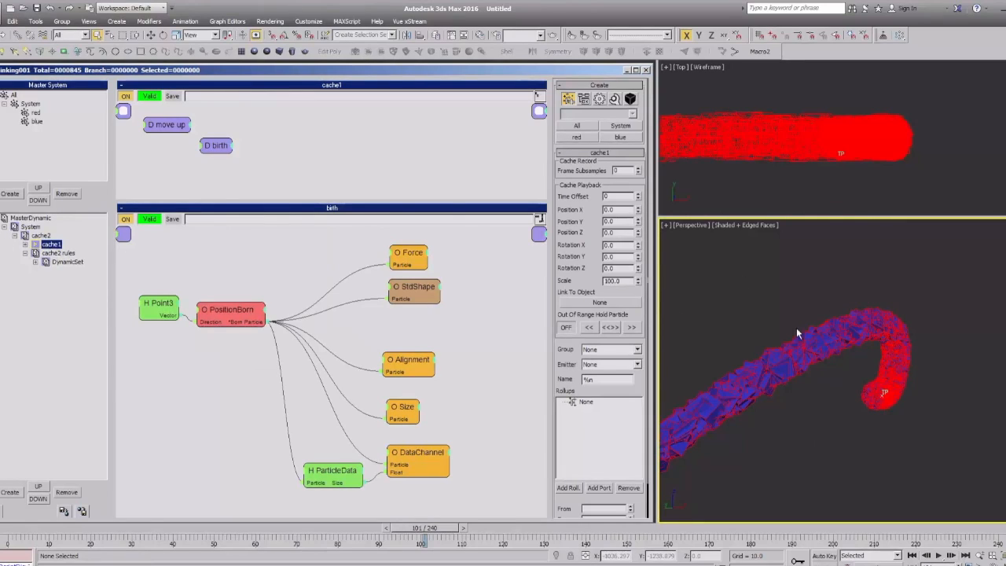
click(65, 263)
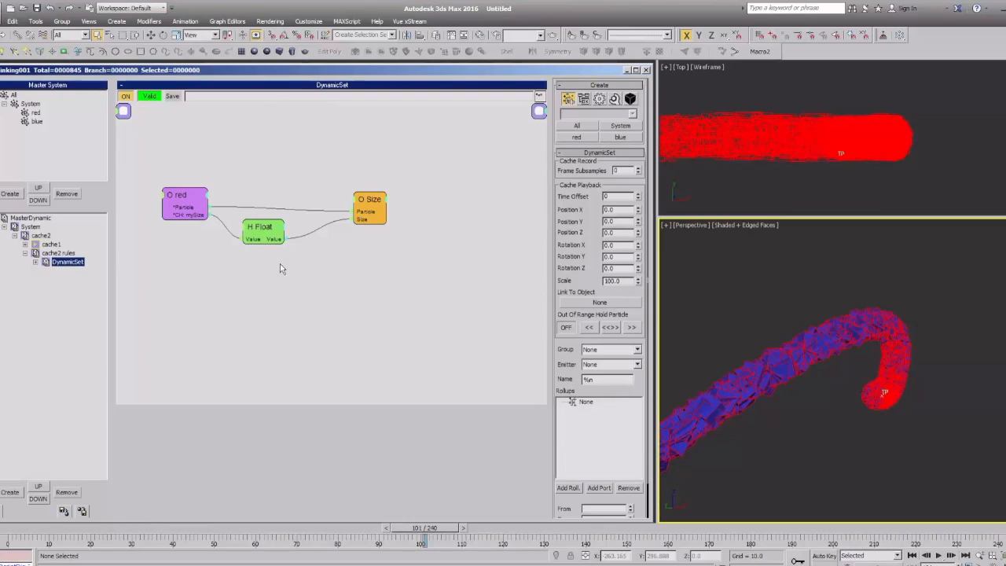
click(51, 244)
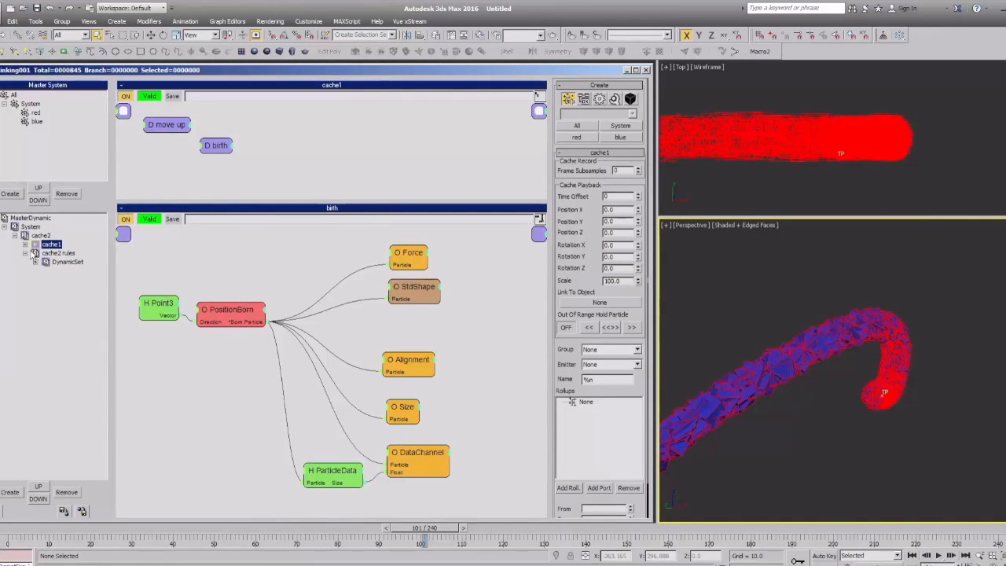
right_click(233, 123)
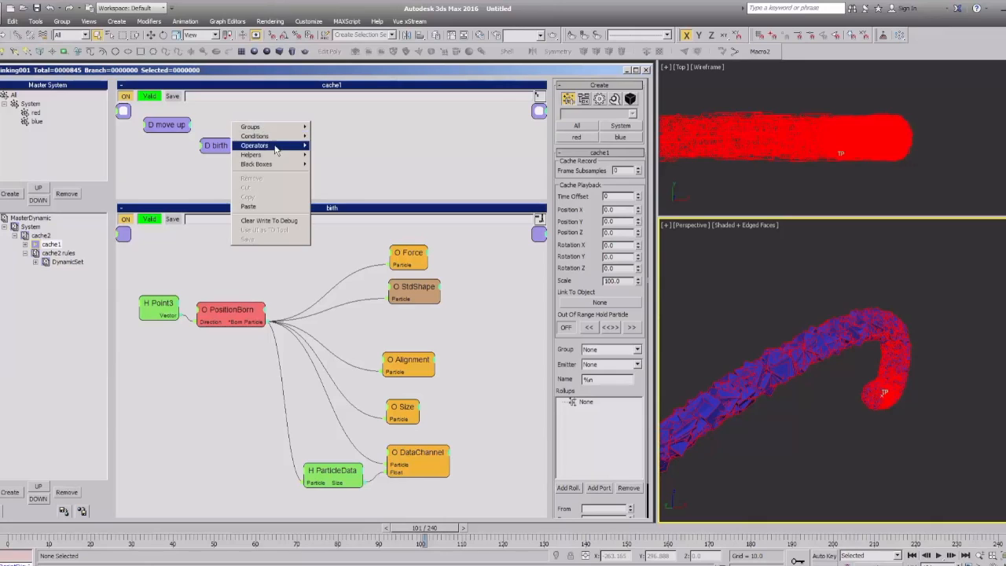
mouse_move(287, 150)
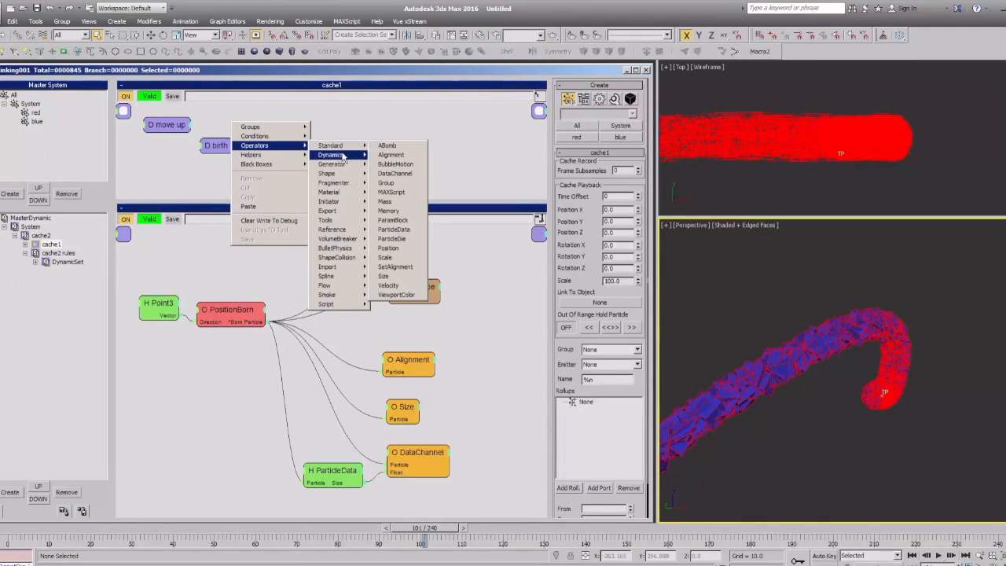
mouse_move(341, 166)
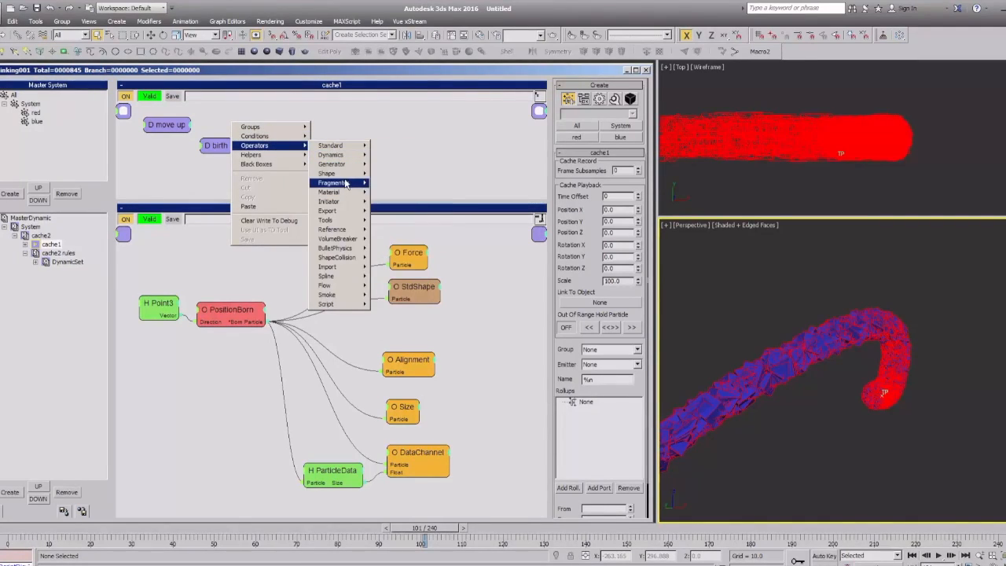
mouse_move(347, 194)
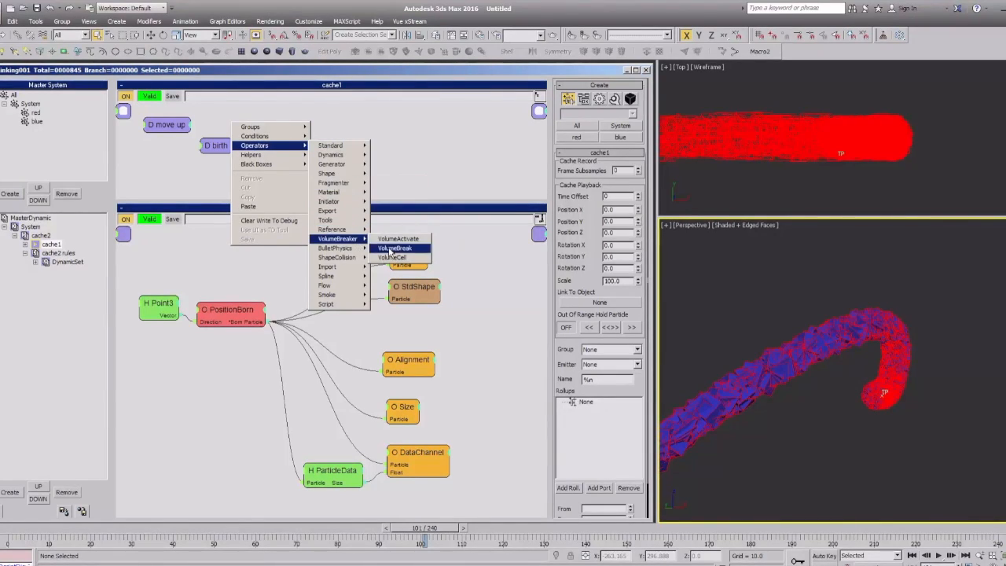
mouse_move(343, 263)
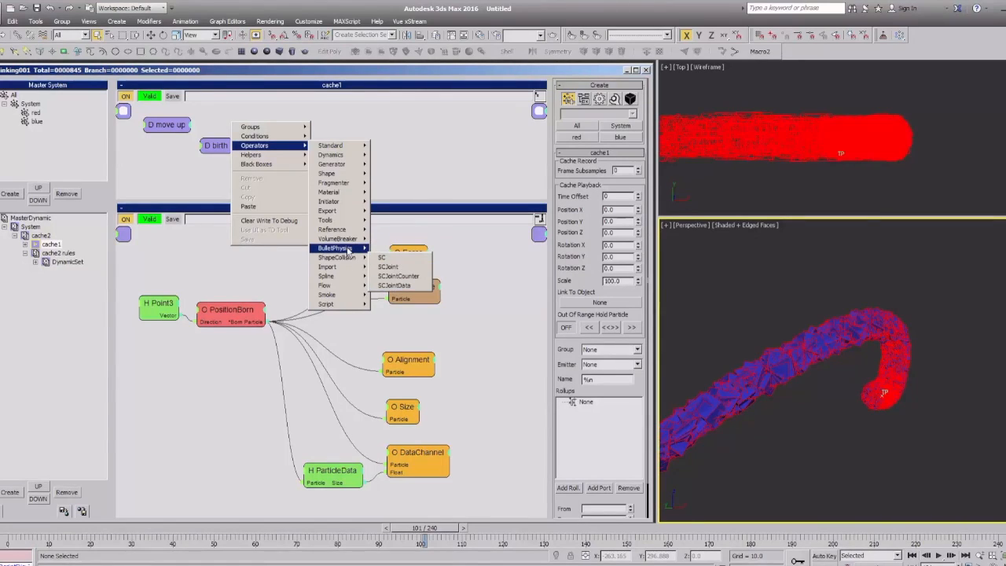
click(421, 142)
Rearrange the sets in cache1 so that birth sits directly above move up.
mouse_move(210, 143)
mouse_down()
mouse_move(183, 143)
mouse_move(226, 136)
mouse_move(216, 116)
mouse_move(217, 146)
mouse_up()
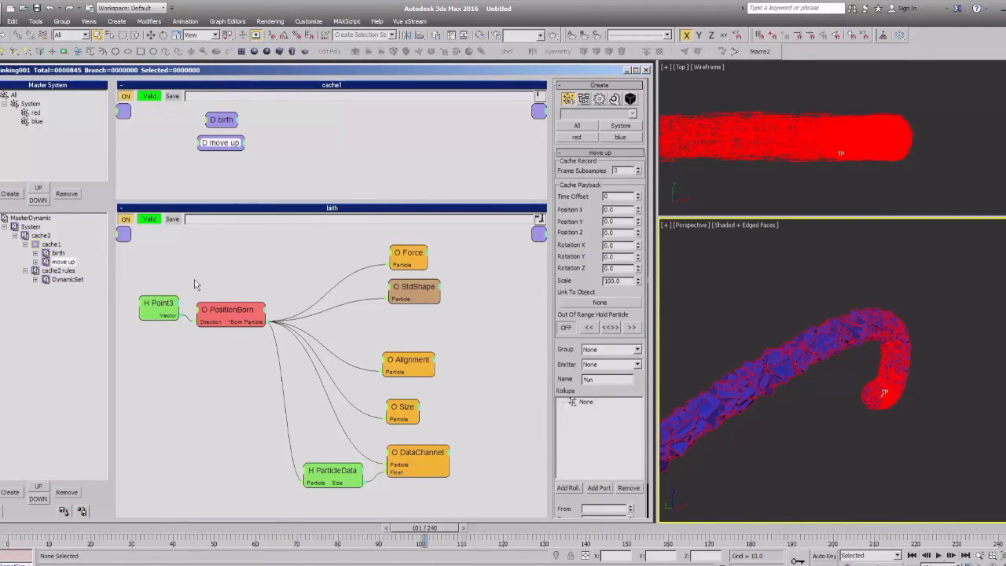
click(231, 198)
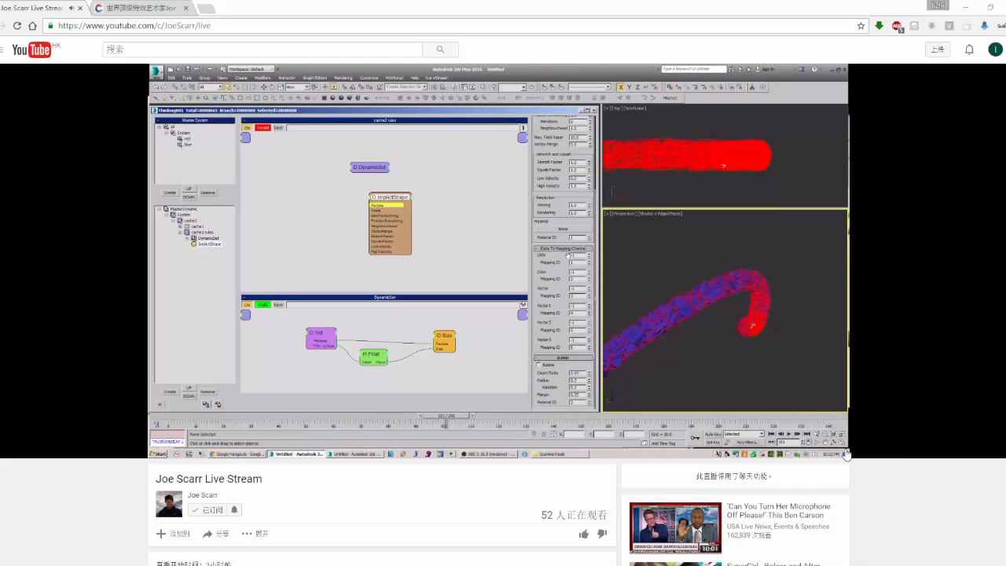
click(827, 450)
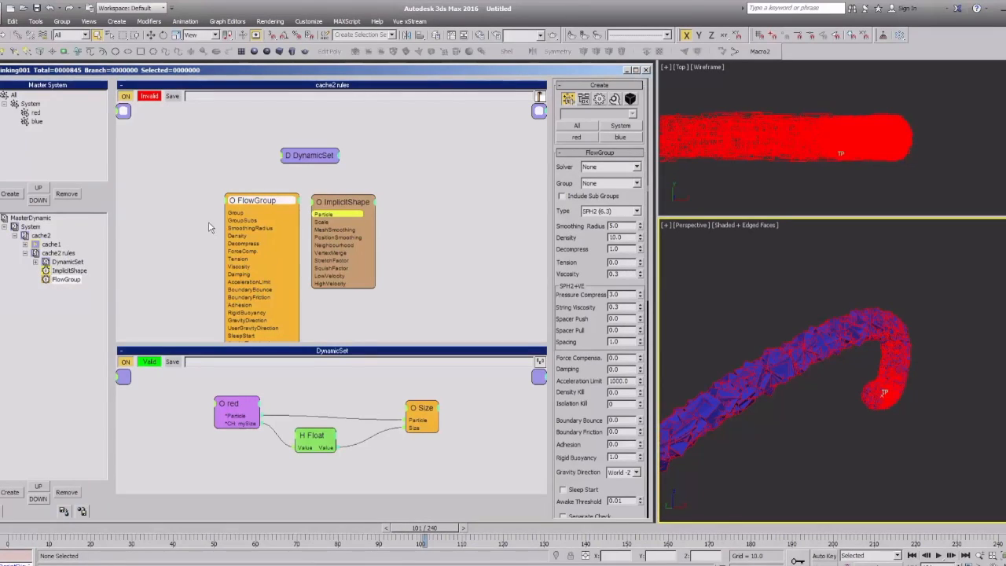
Move the FlowGroup operator clear of ImplicitShape in cache2 rules, and examine its fluid, viscoelastic and foam parameters.
drag(263, 198, 241, 162)
scroll(597, 292, down, 10)
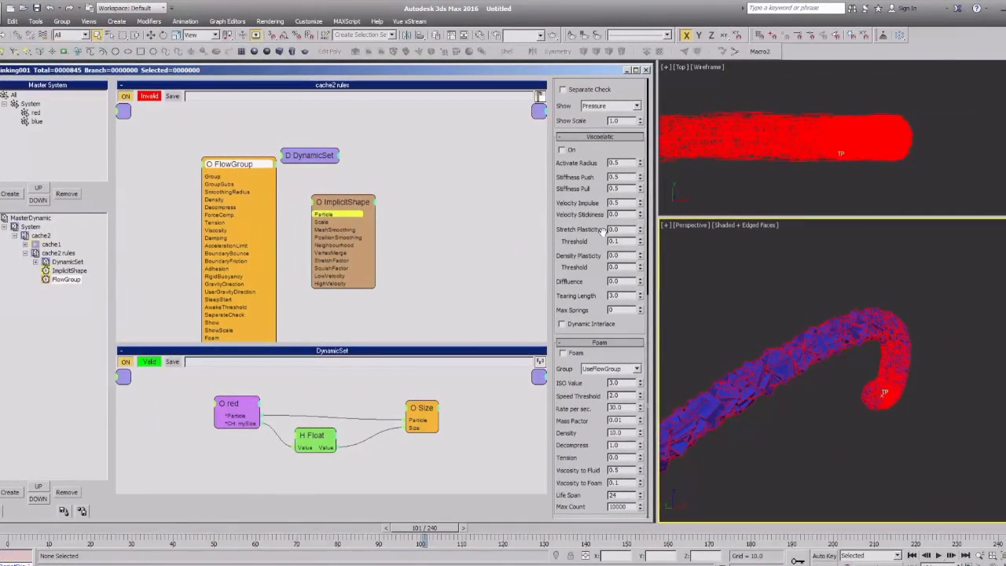
scroll(586, 208, up, 3)
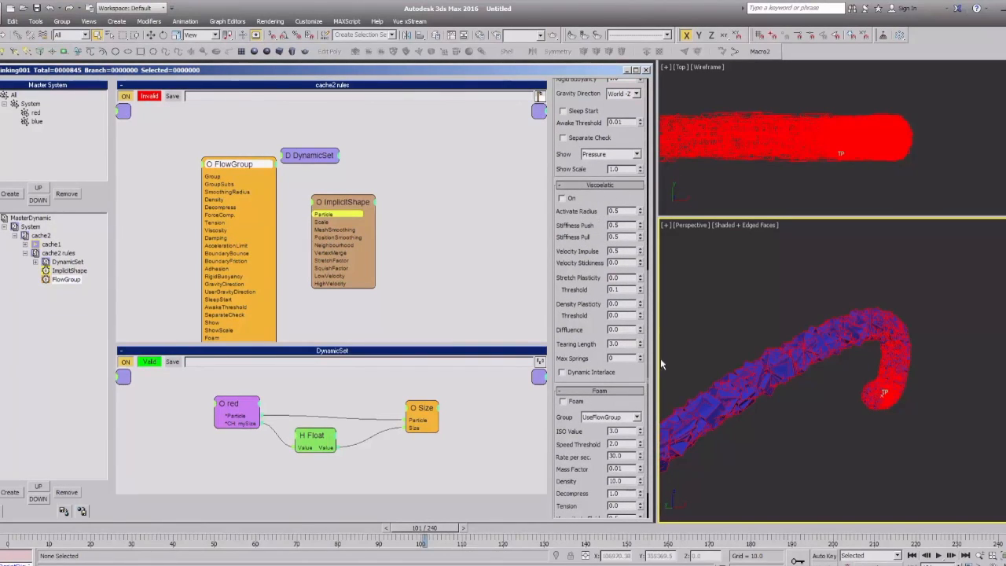
scroll(577, 253, up, 3)
scroll(577, 254, up, 5)
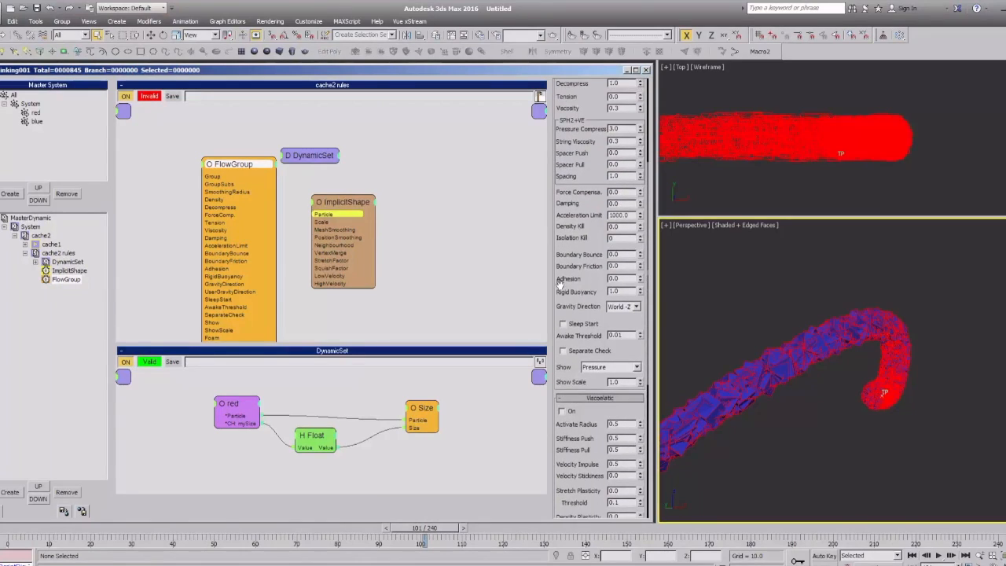
scroll(576, 245, down, 2)
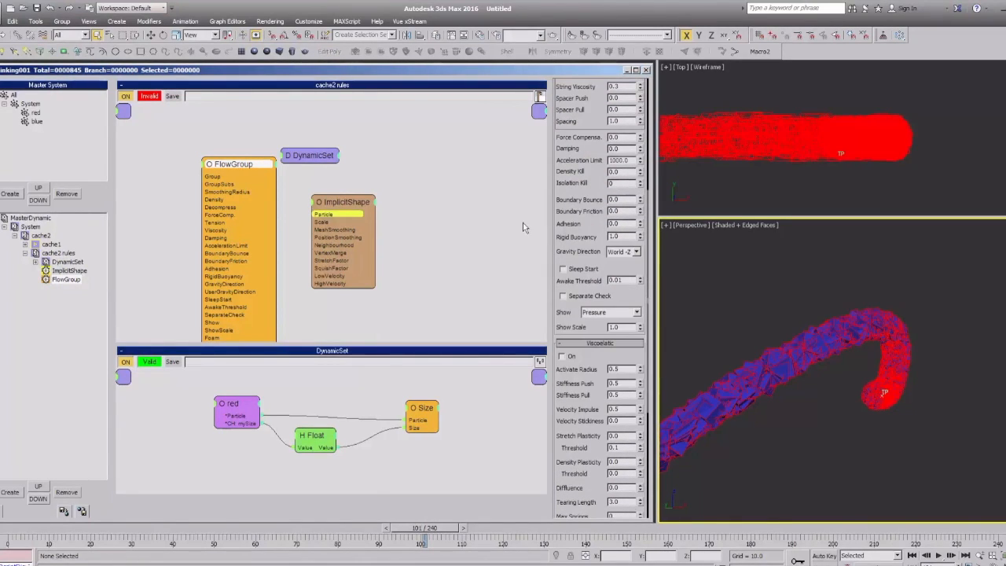
Move ImplicitShape further away from FlowGroup and examine its UVW and Color data-to-mapping channel settings.
drag(342, 206, 374, 202)
drag(583, 359, 594, 230)
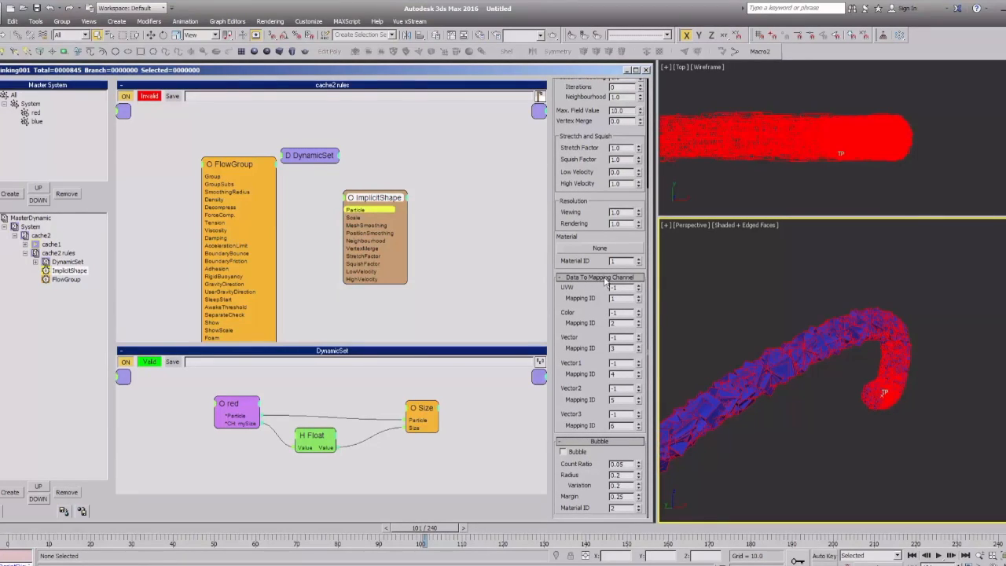
drag(384, 197, 404, 189)
double_click(614, 313)
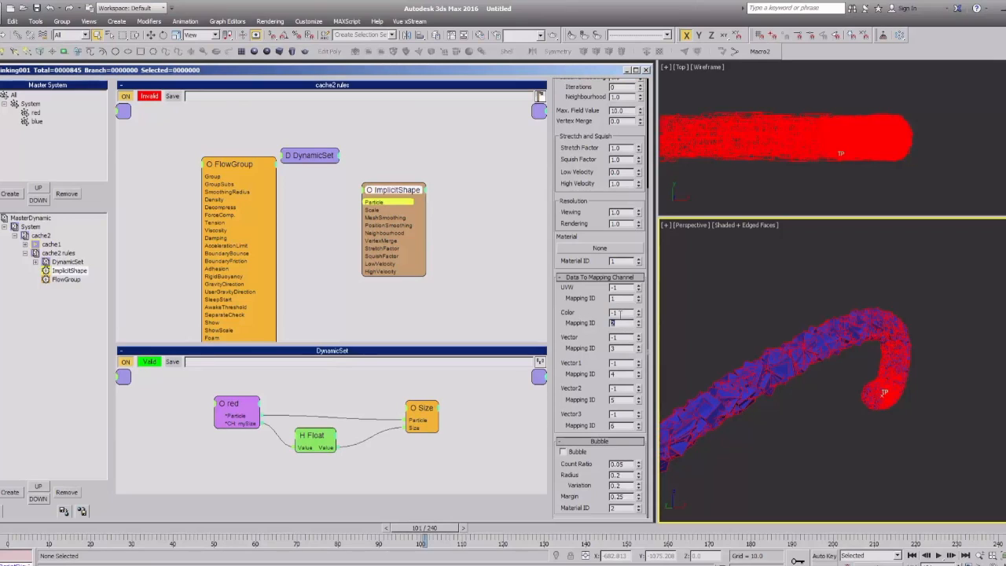
double_click(614, 288)
drag(618, 313, 574, 314)
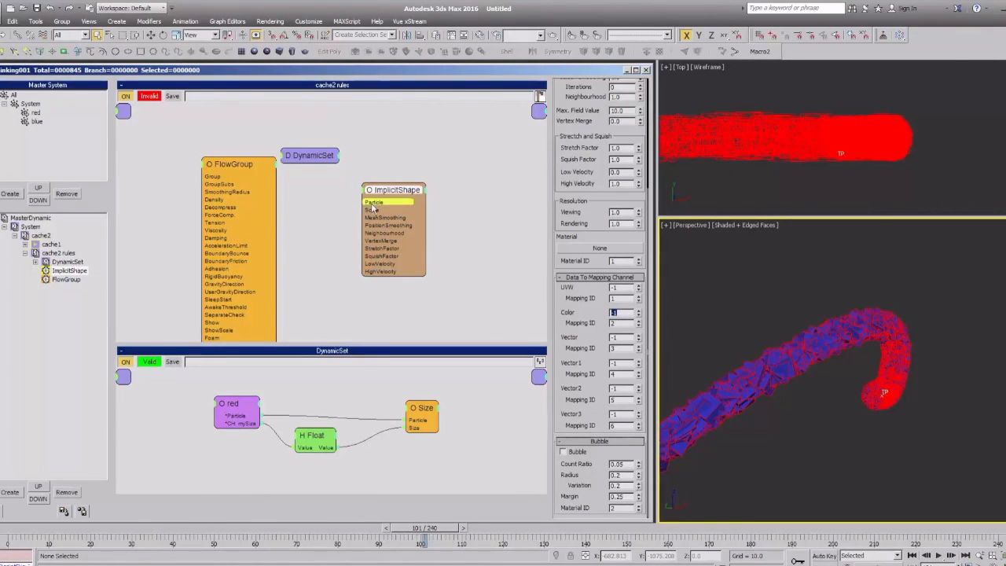
Make room beside ImplicitShape and add a System group node to cache2 rules.
drag(390, 192, 434, 208)
right_click(333, 191)
mouse_move(345, 200)
click(385, 207)
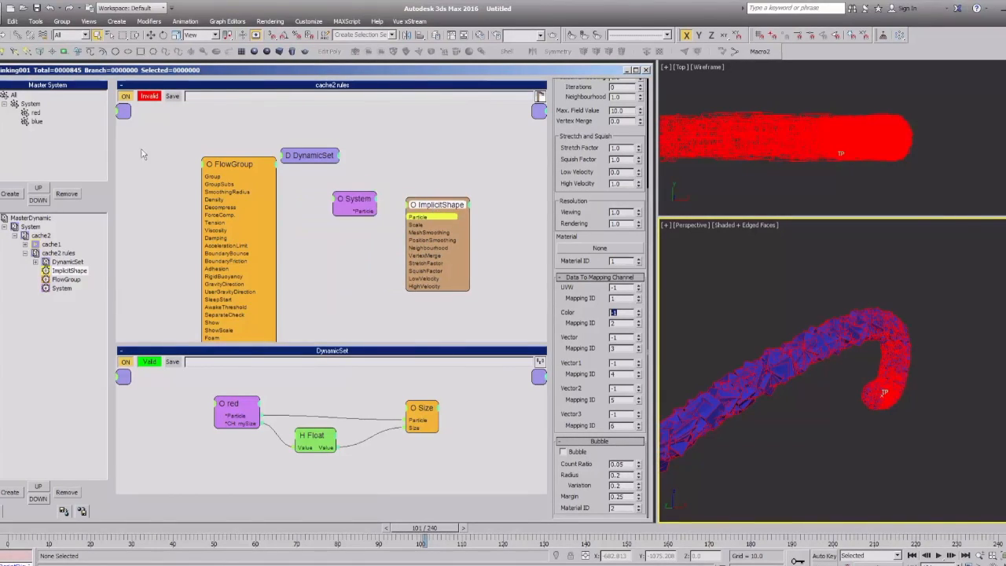
Add a Color data channel named "mesh color" to the System particle group.
click(30, 103)
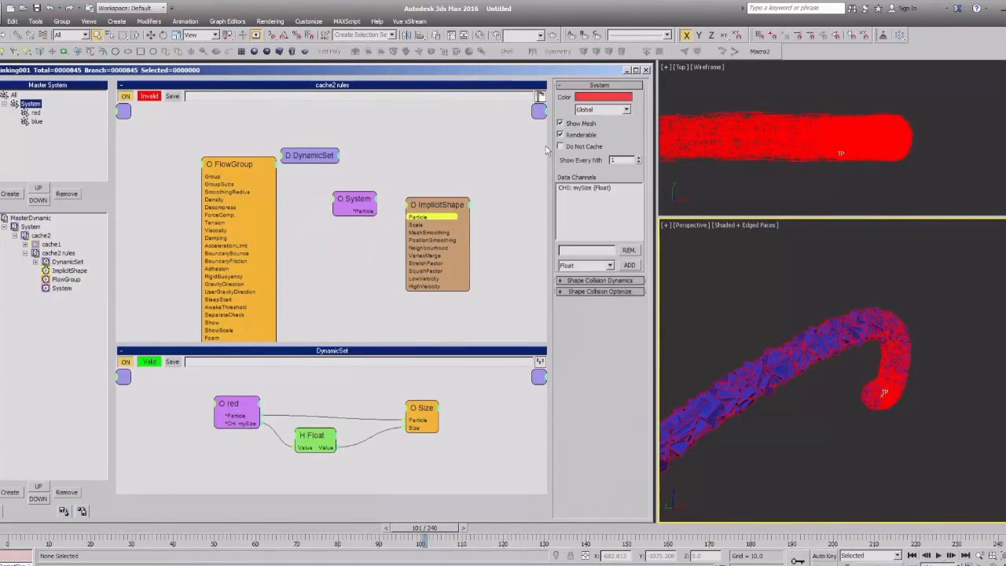
click(597, 265)
click(586, 296)
text(mesh co)
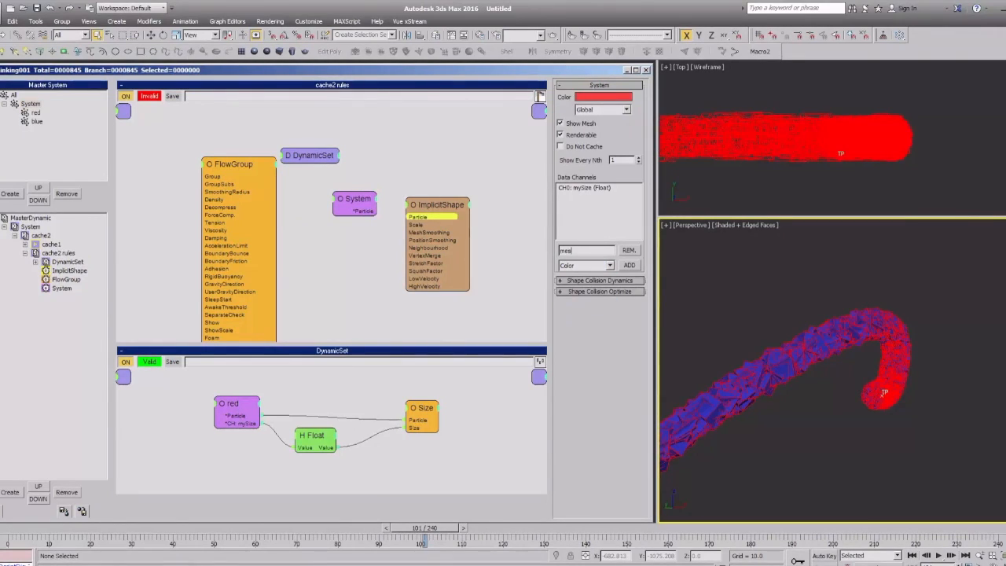
click(629, 265)
Expose the mesh color channel on the System node and wire its Particle output to ImplicitShape's Particle input.
drag(362, 202, 329, 195)
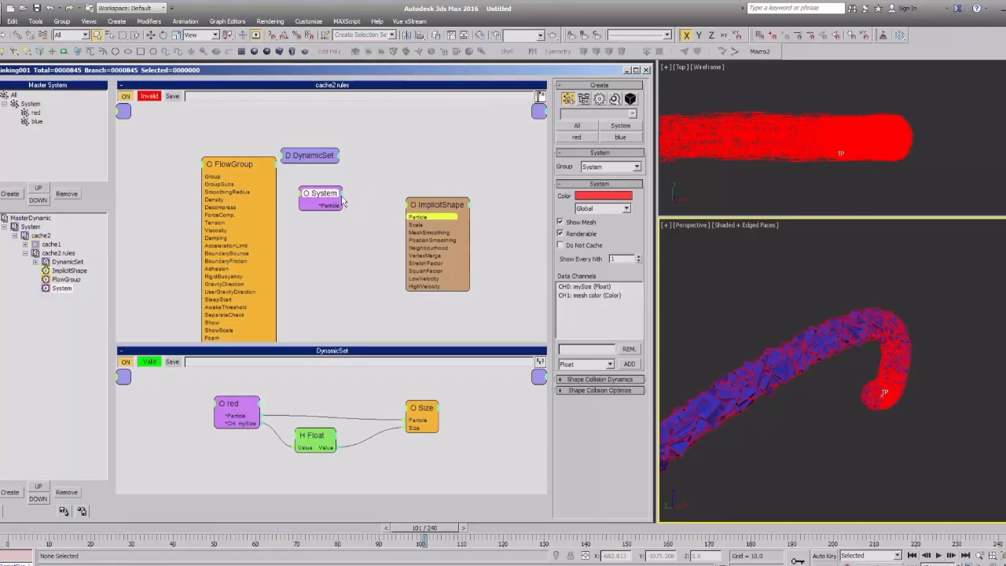
click(341, 195)
click(352, 336)
drag(335, 206, 423, 218)
mouse_move(423, 207)
mouse_down()
mouse_move(437, 209)
mouse_move(432, 202)
mouse_up()
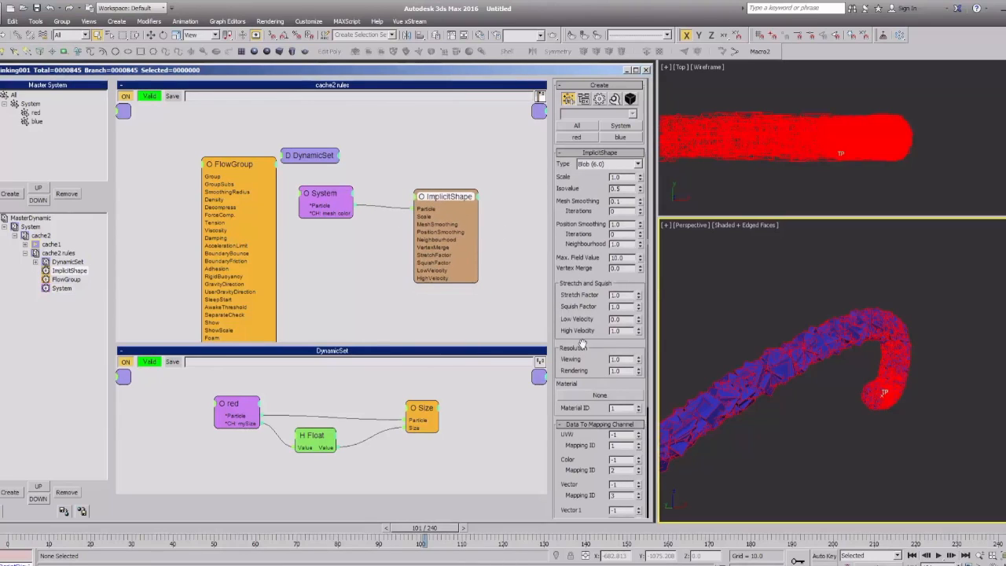
Set ImplicitShape's Color data-to-mapping channel to 1 so it reads the System group's mesh color channel.
scroll(596, 168, down, 5)
drag(342, 199, 345, 194)
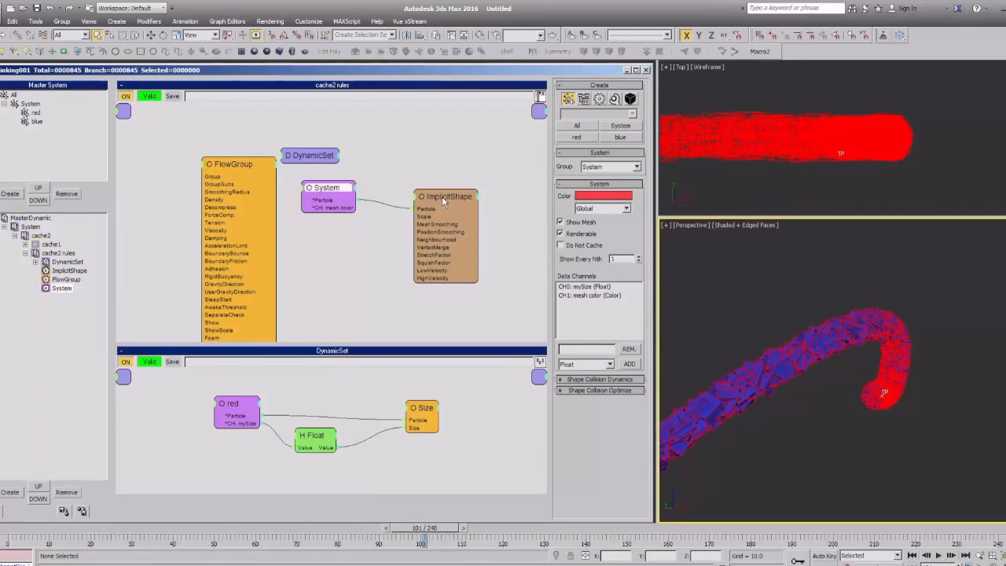
drag(441, 196, 439, 190)
scroll(578, 318, down, 5)
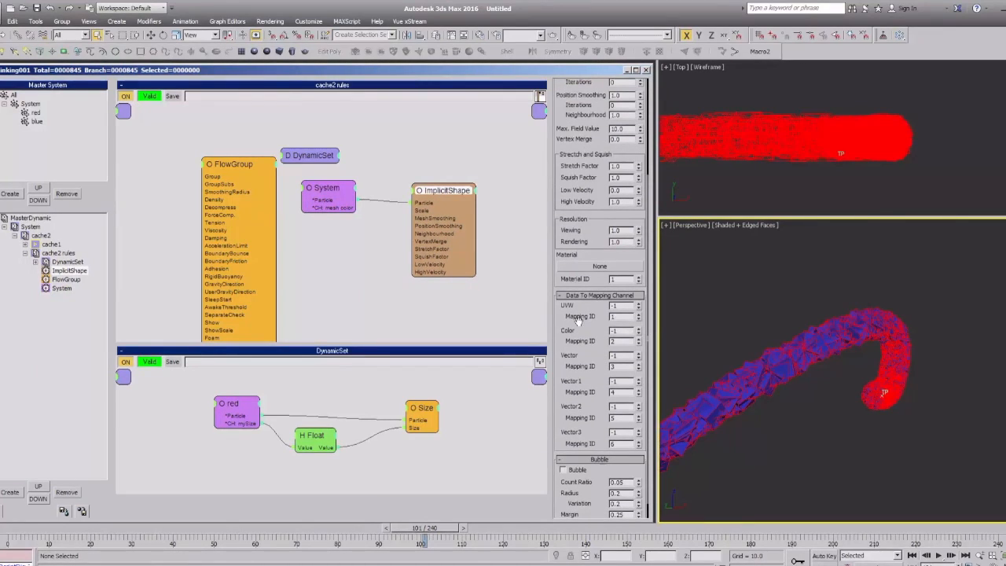
click(639, 329)
click(639, 328)
double_click(621, 330)
drag(616, 317, 587, 340)
Assign a Vertex Color map to the diffuse color of the first sample material and check its Map Channel setting.
click(709, 312)
key(m)
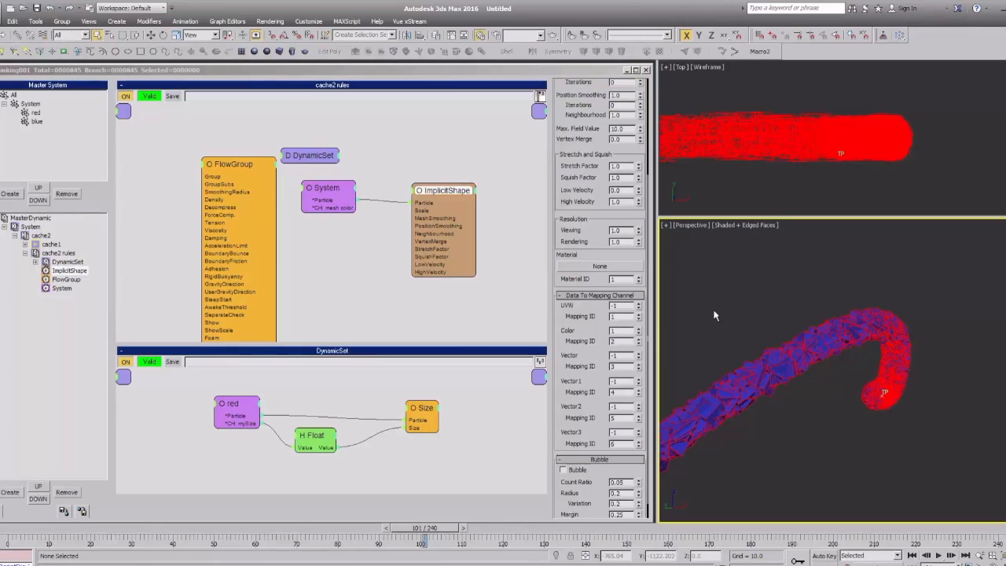
click(195, 306)
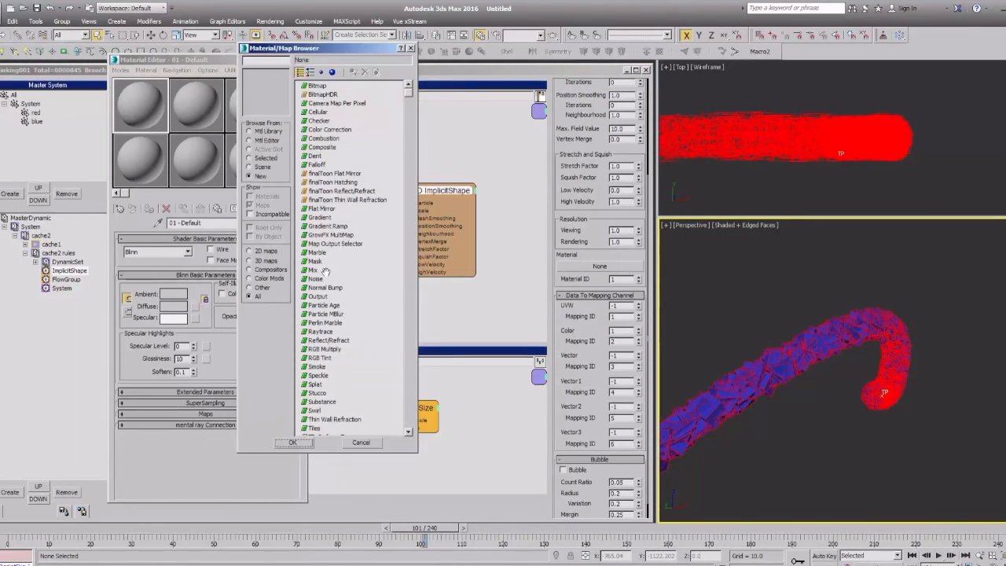
click(409, 424)
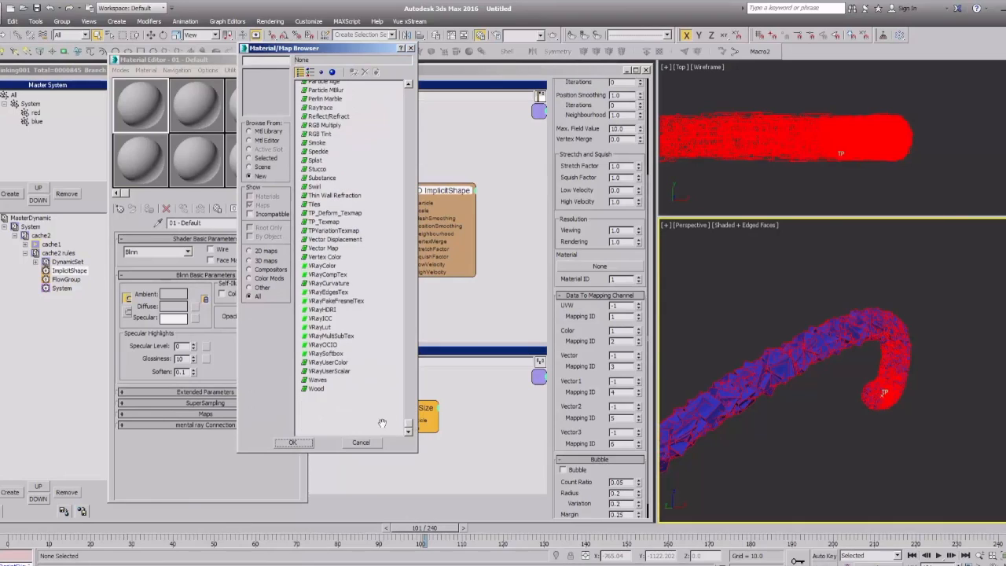
click(321, 318)
click(324, 257)
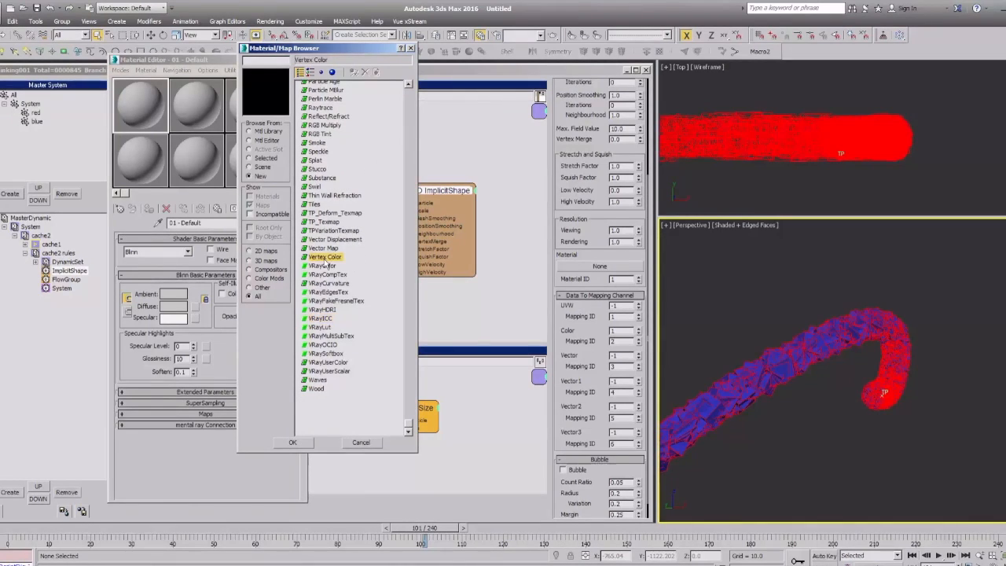
click(292, 442)
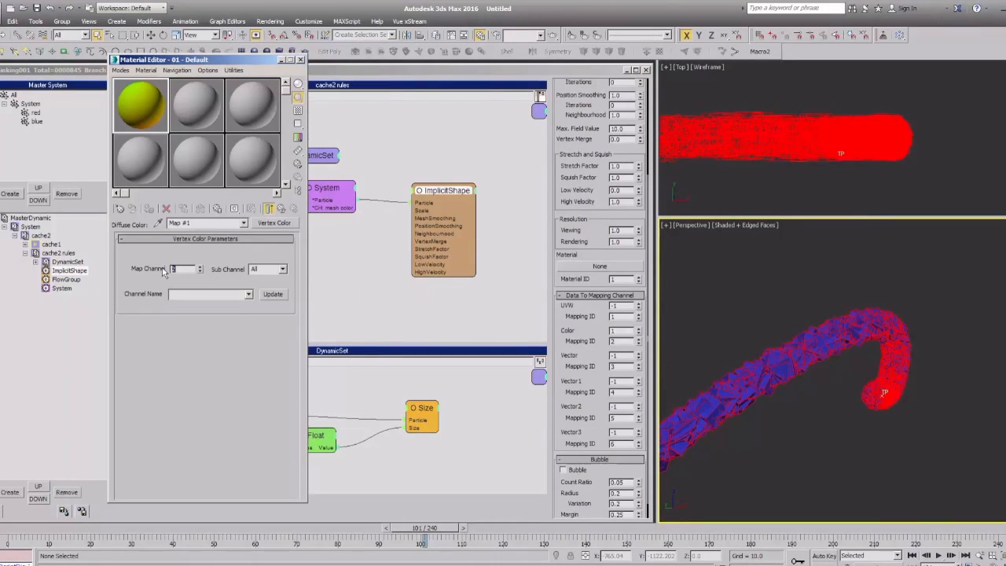
click(301, 60)
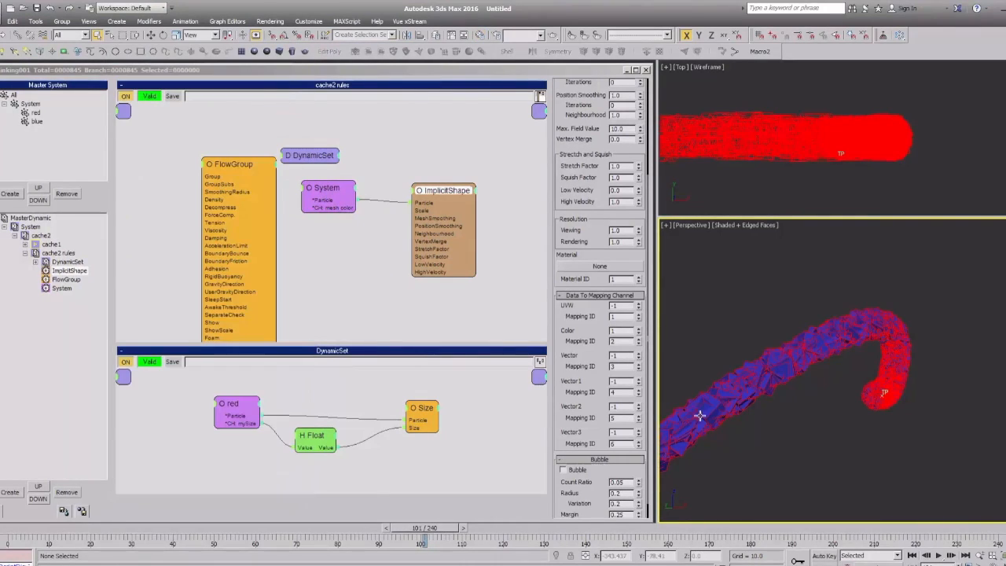
Review ImplicitShape's Color channel and mapping IDs, and view the whole particle trail in perspective.
click(604, 338)
drag(622, 332, 597, 331)
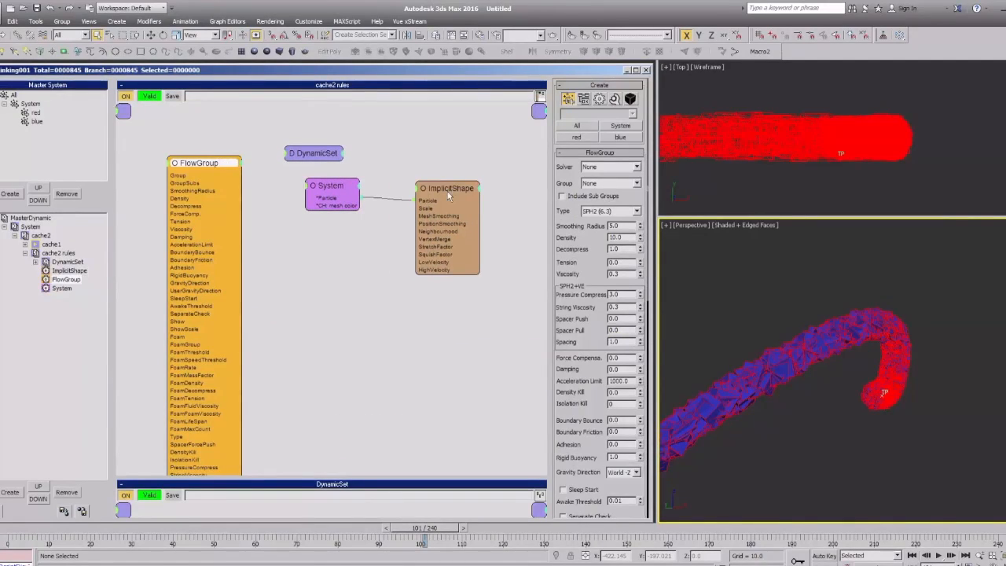
drag(447, 193, 418, 196)
scroll(582, 350, down, 5)
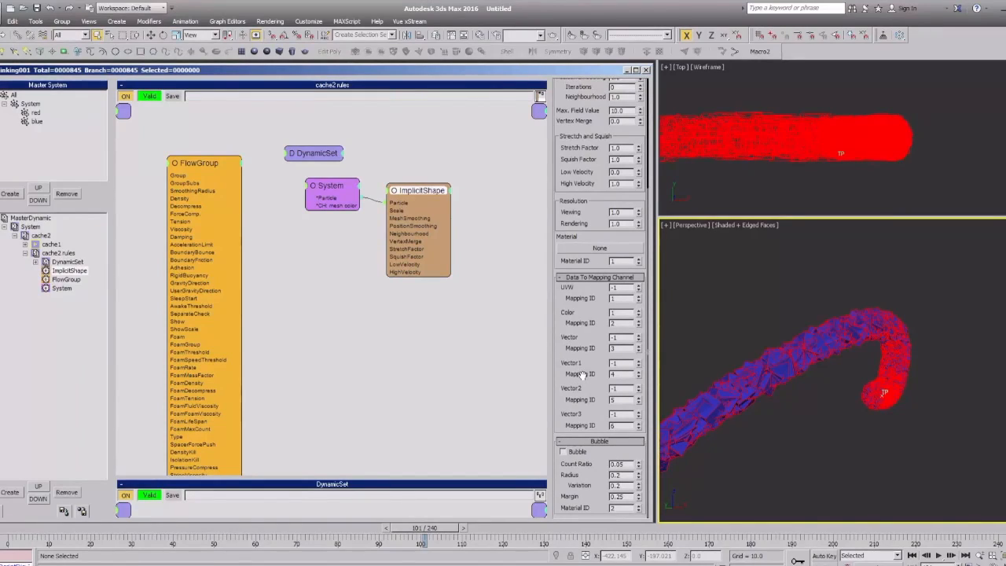
scroll(786, 386, down, 2)
alt+middle_drag(796, 383, 808, 363)
click(457, 353)
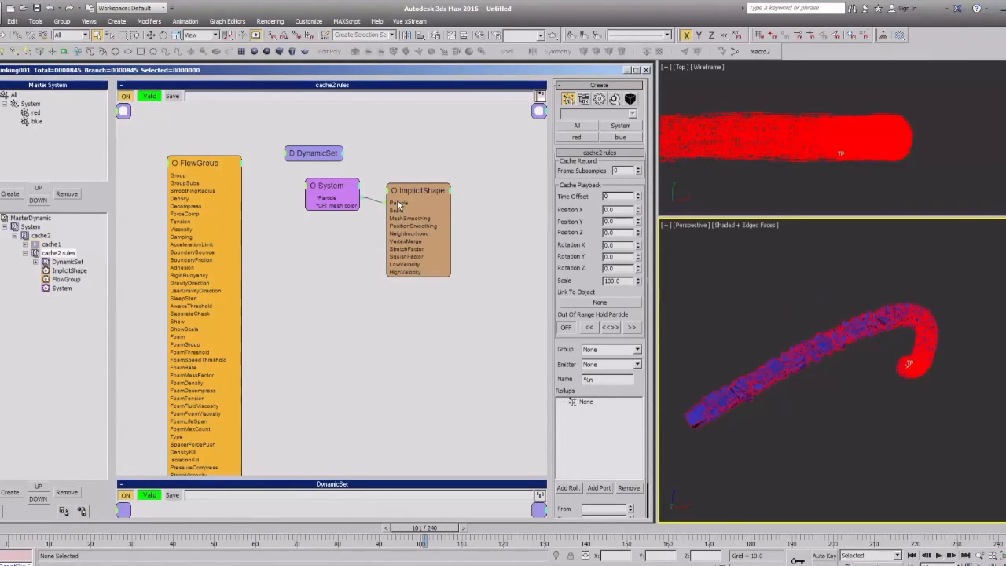
Spread the System and ImplicitShape nodes further apart in cache2 rules so their particle connection runs level.
mouse_move(409, 197)
mouse_down()
mouse_move(414, 183)
mouse_move(424, 193)
mouse_up()
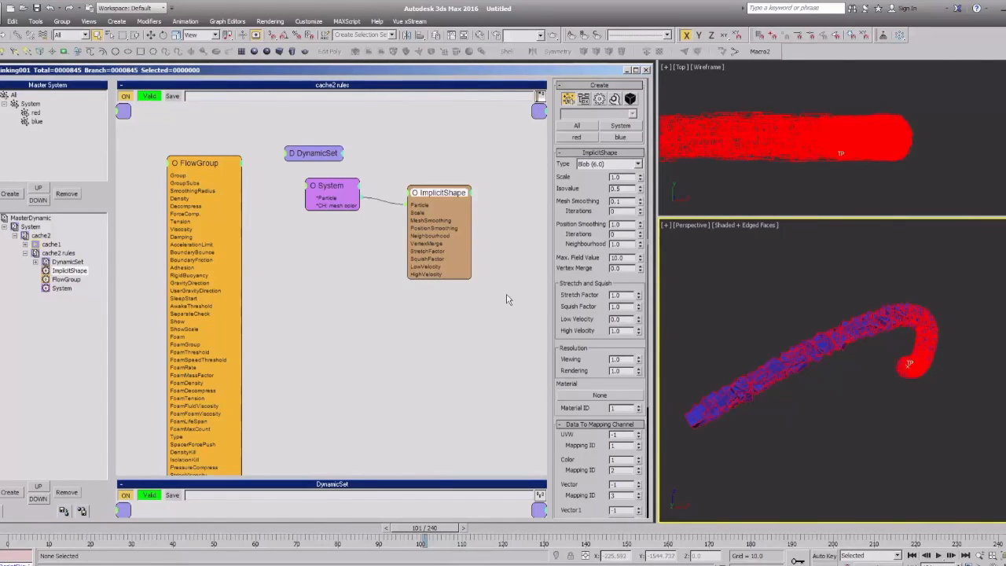
drag(434, 201, 456, 183)
drag(337, 188, 319, 180)
click(489, 180)
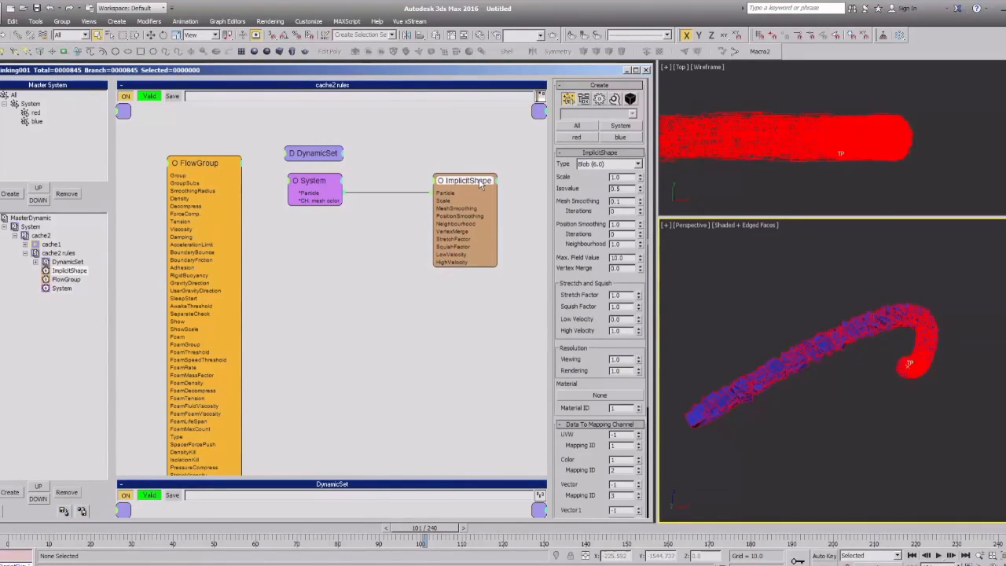
Add an AlembicExport operator to cache2 rules, in the empty area below the System node.
right_click(300, 264)
mouse_move(307, 290)
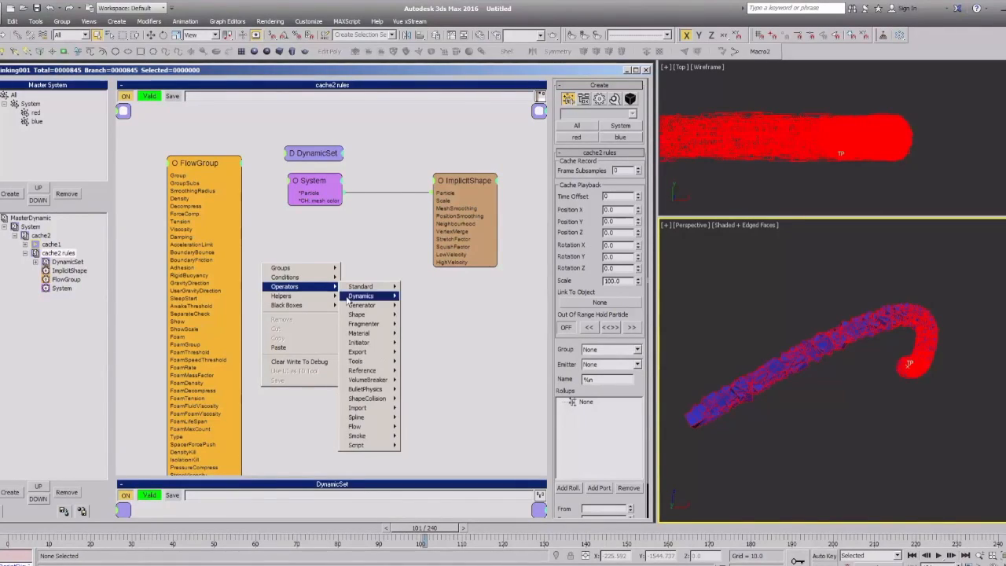
mouse_move(374, 355)
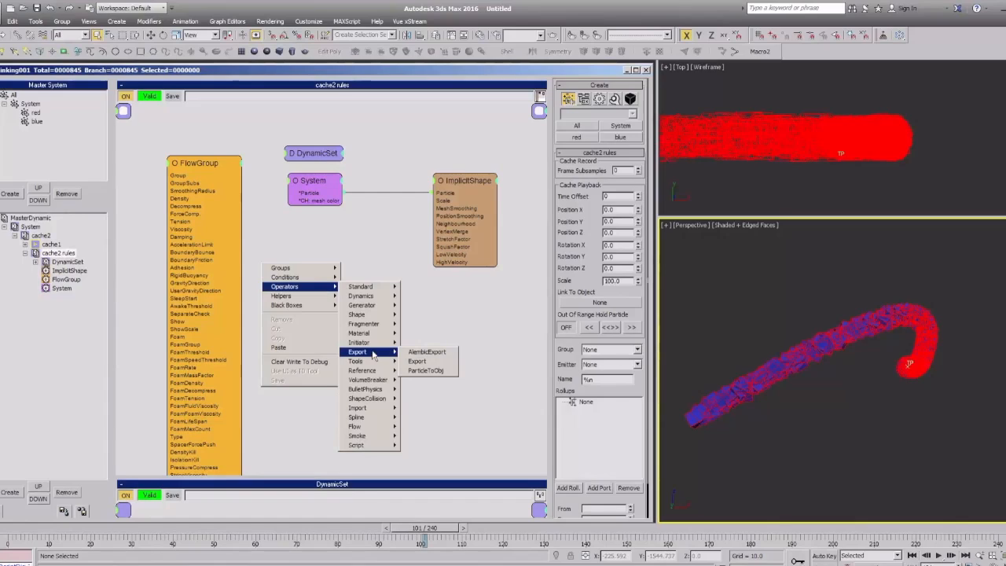
click(429, 352)
drag(342, 280, 379, 300)
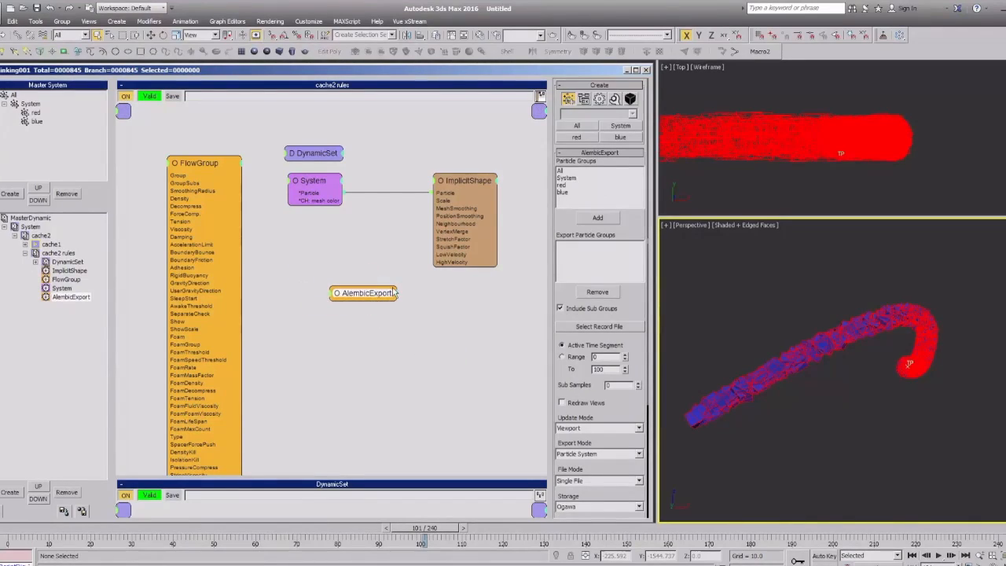
Add the System group to AlembicExport's export particle groups, and view the record file location without choosing a file.
click(568, 180)
click(598, 218)
click(565, 245)
click(603, 329)
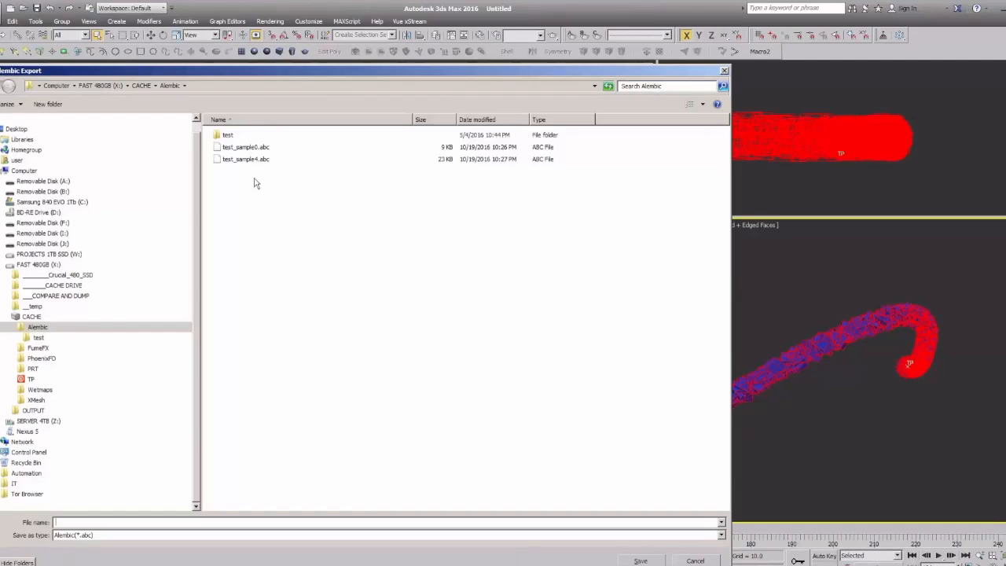
click(702, 561)
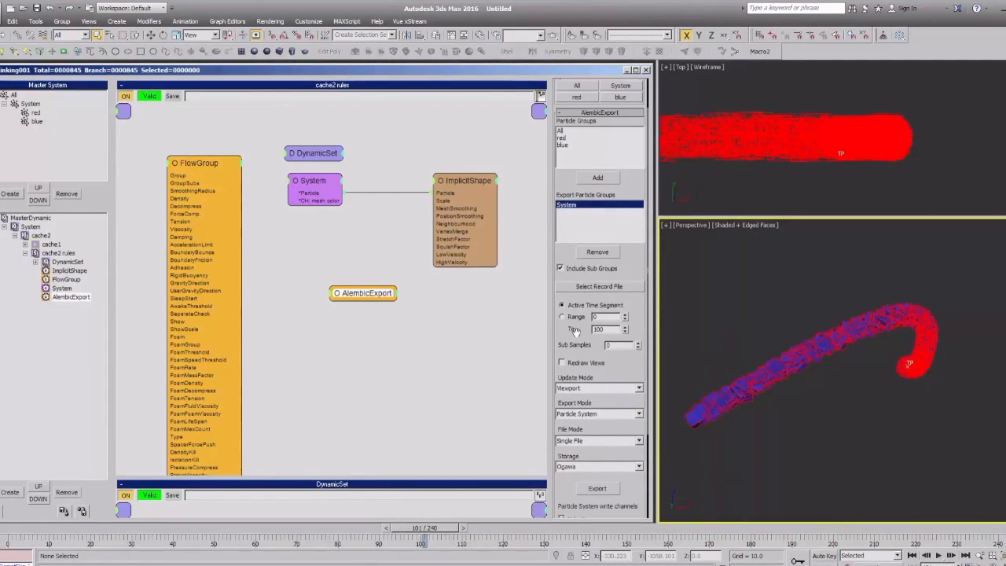
Try raising AlembicExport's Sub Samples and return the value to 0.
scroll(632, 370, down, 2)
click(638, 312)
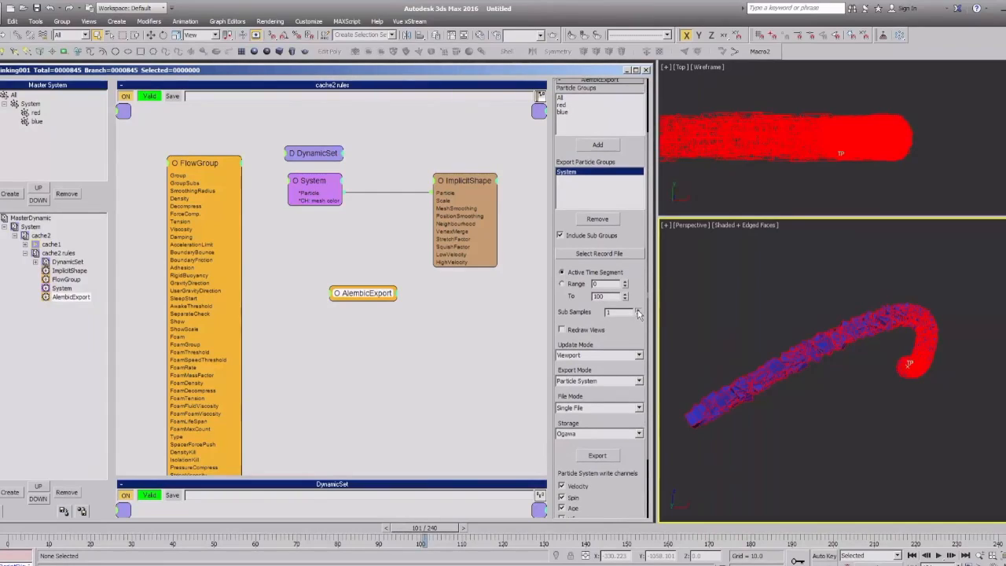
click(639, 311)
click(638, 311)
click(639, 312)
click(641, 313)
click(639, 315)
click(638, 315)
scroll(627, 336, down, 3)
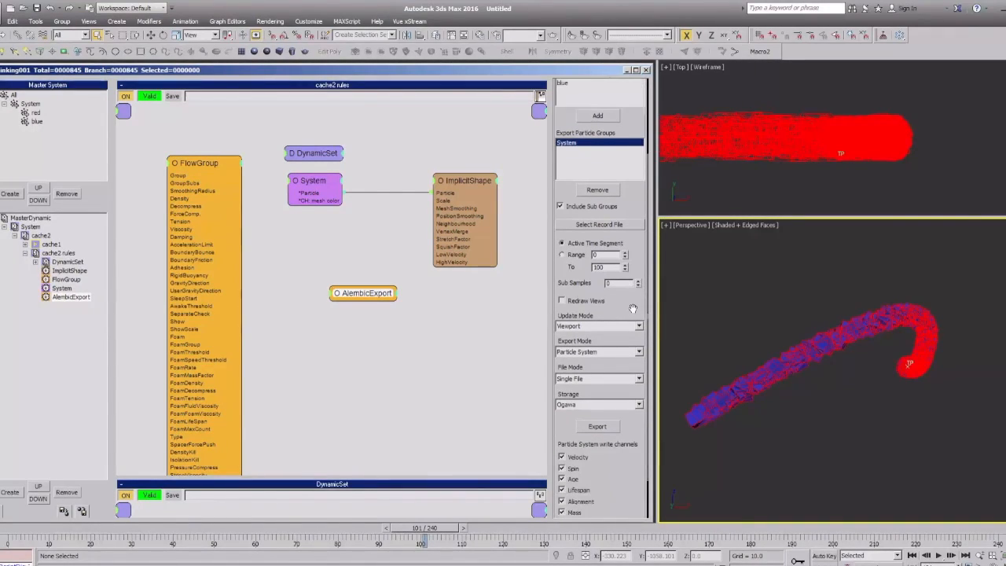
Examine AlembicExport's export modes, Object per Group, Object per Particle and Particle System, along with its write channels.
click(598, 327)
click(577, 331)
click(584, 329)
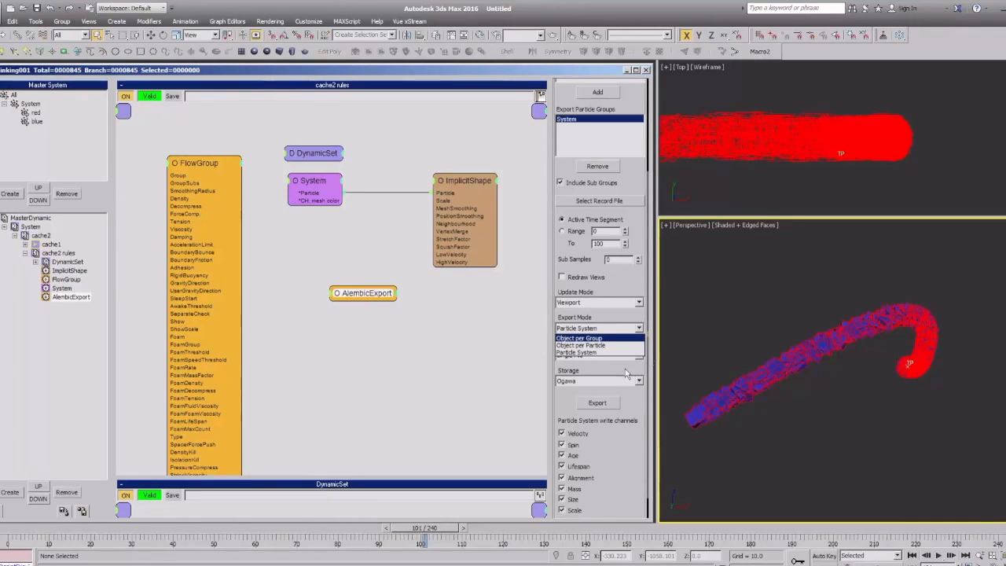
click(649, 450)
scroll(619, 437, down, 2)
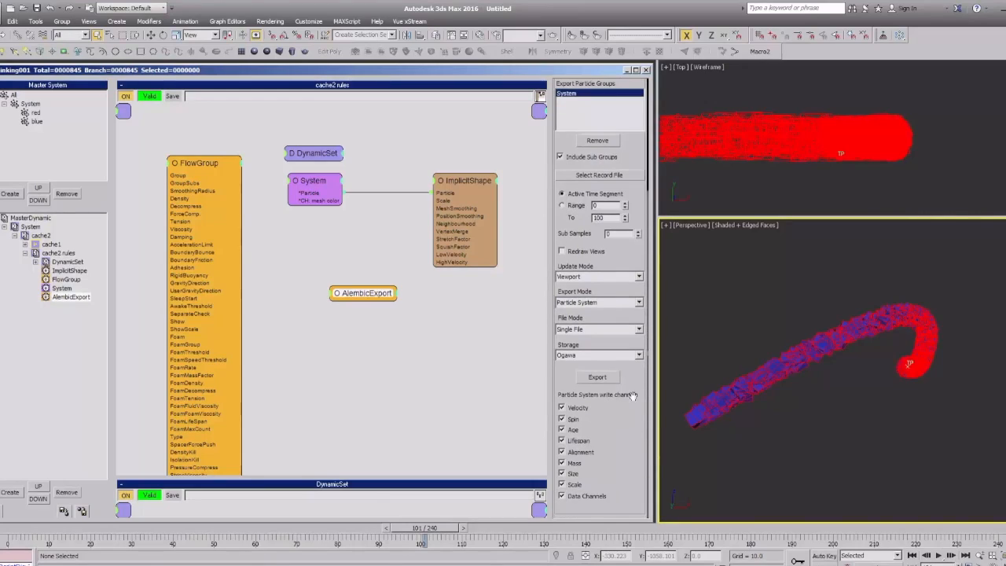
click(579, 304)
click(578, 327)
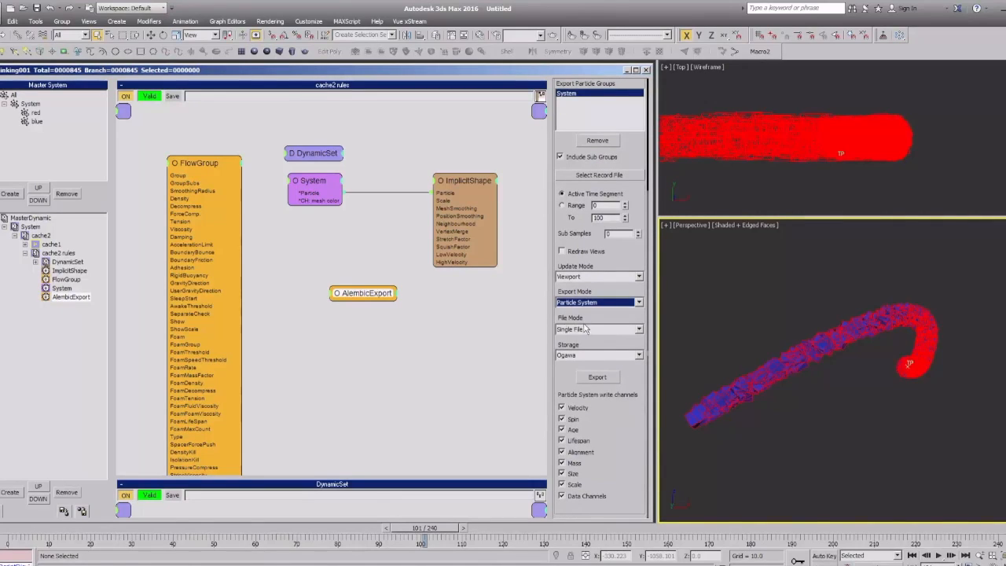
click(630, 423)
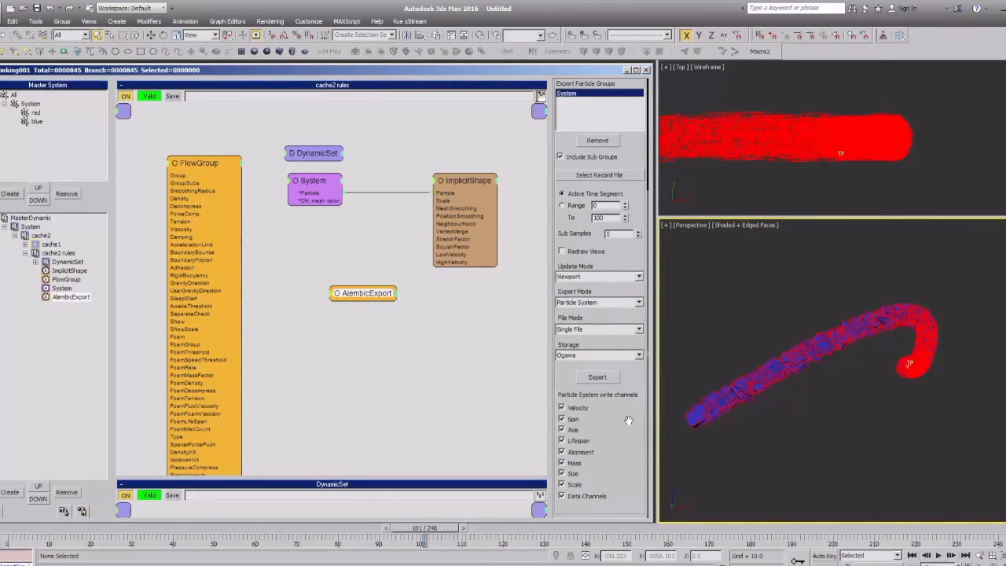
Try switching off the Velocity, Spin and Age write channels of AlembicExport, and enable them all again.
click(562, 408)
click(561, 419)
click(561, 429)
click(563, 428)
drag(560, 400, 560, 403)
click(562, 410)
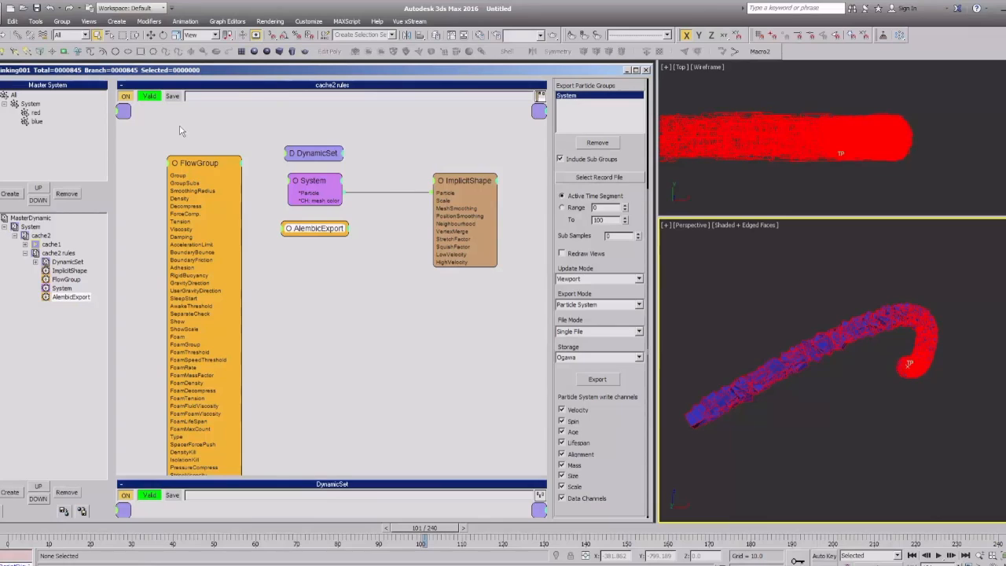
Examine the data channels of the System node above AlembicExport.
click(308, 187)
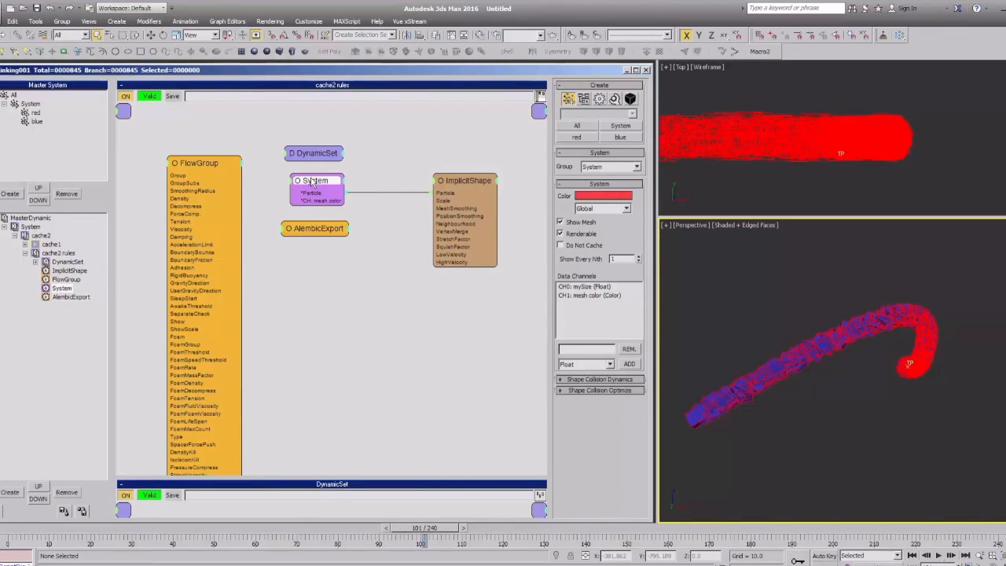
drag(319, 188, 320, 192)
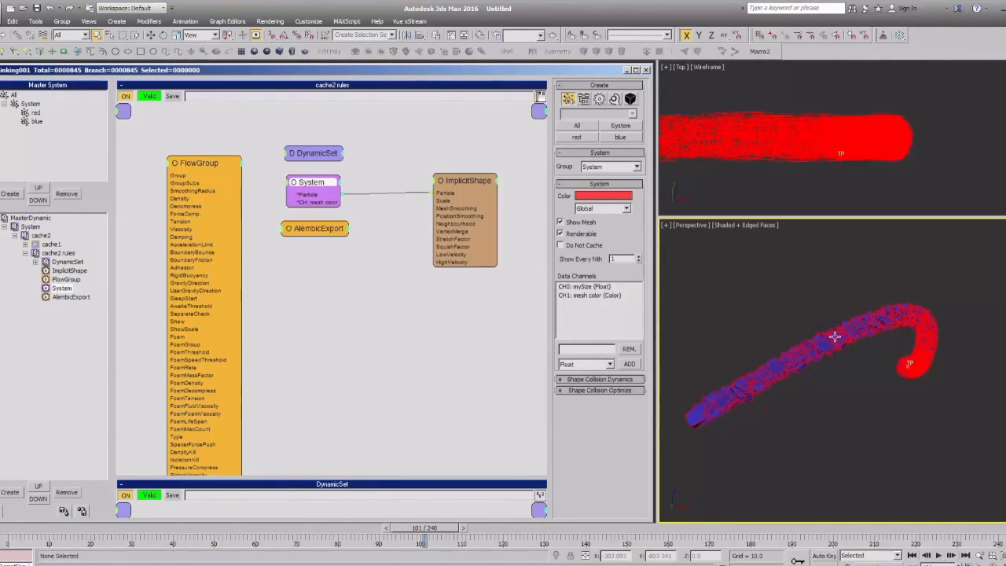
Add an Export operator to the cache2 rules, in the empty area below ImplicitShape.
click(362, 303)
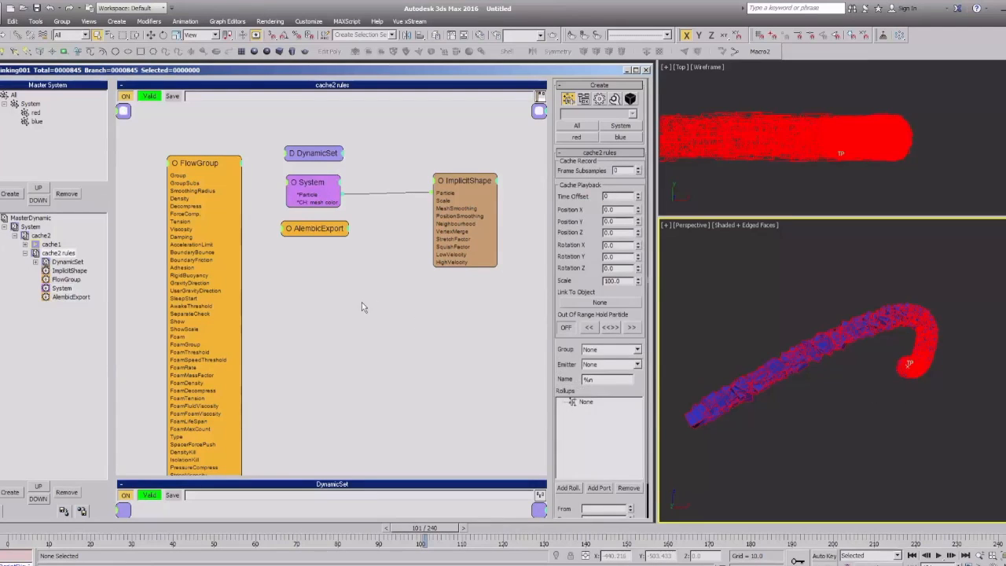
right_click(284, 287)
mouse_move(307, 310)
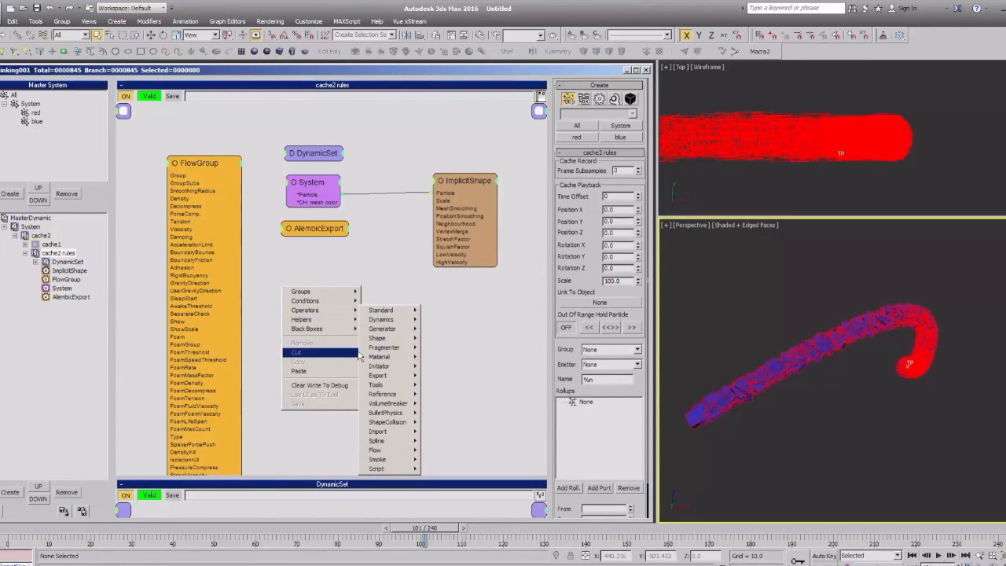
mouse_move(379, 375)
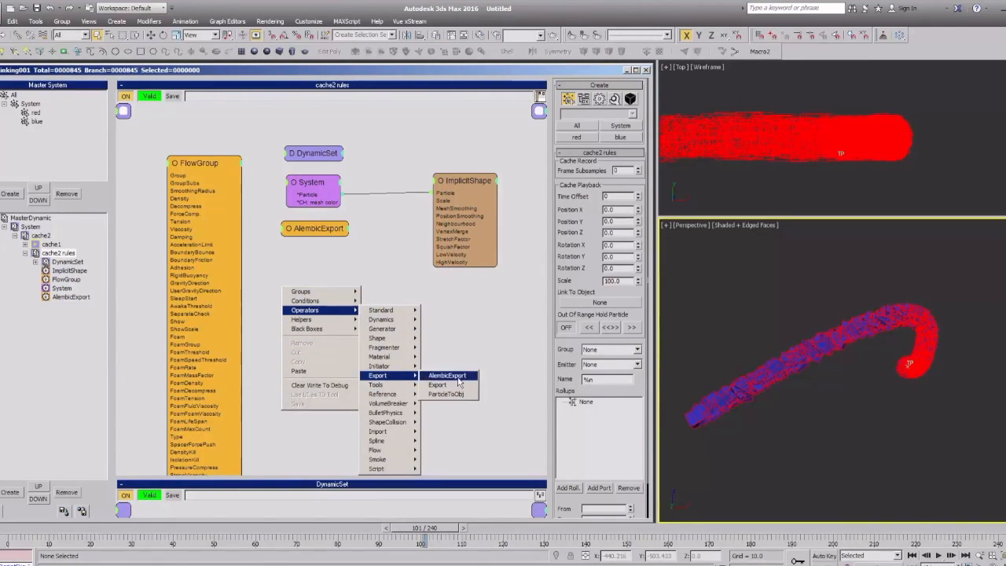
click(444, 384)
drag(344, 302, 398, 327)
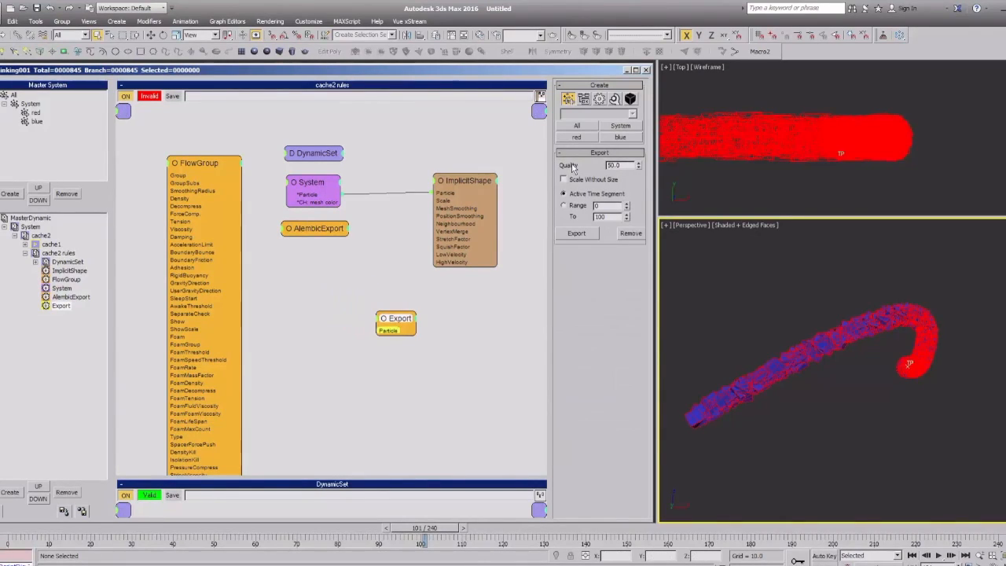
Set the Export operator's Quality to 100 and enable Scale Without Size.
double_click(621, 166)
text(90)
text(100)
key(Return)
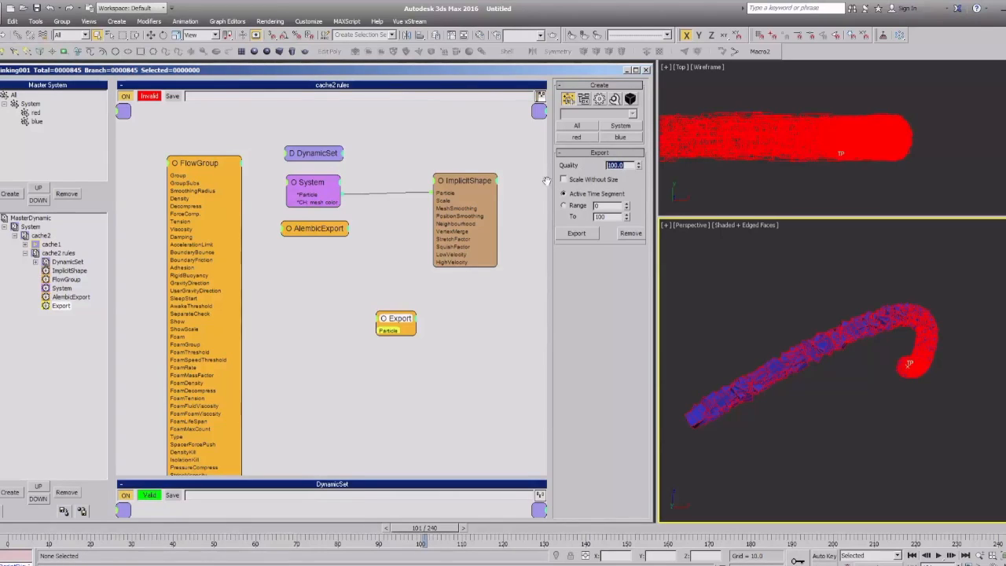
click(571, 184)
drag(392, 322, 402, 323)
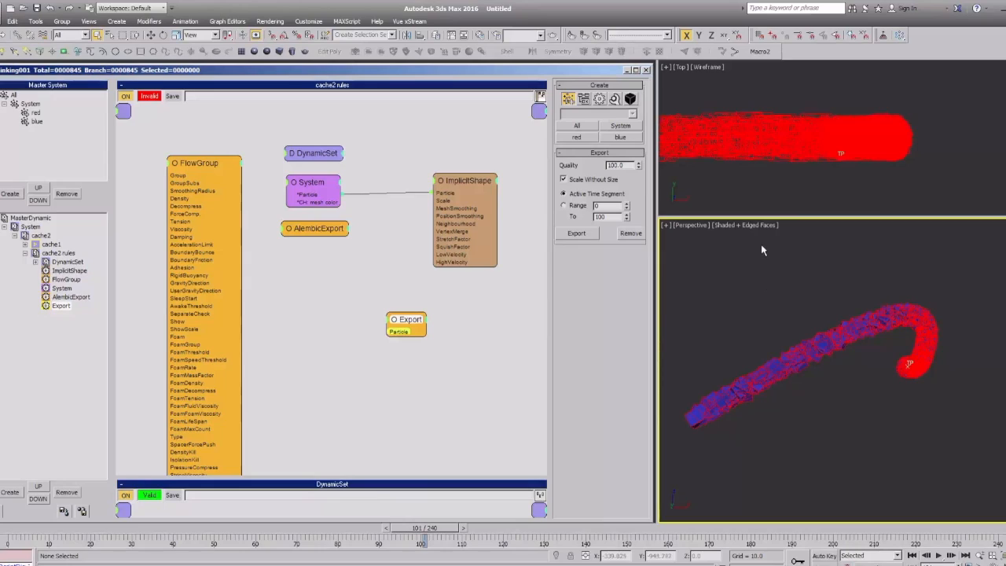
drag(407, 319, 421, 315)
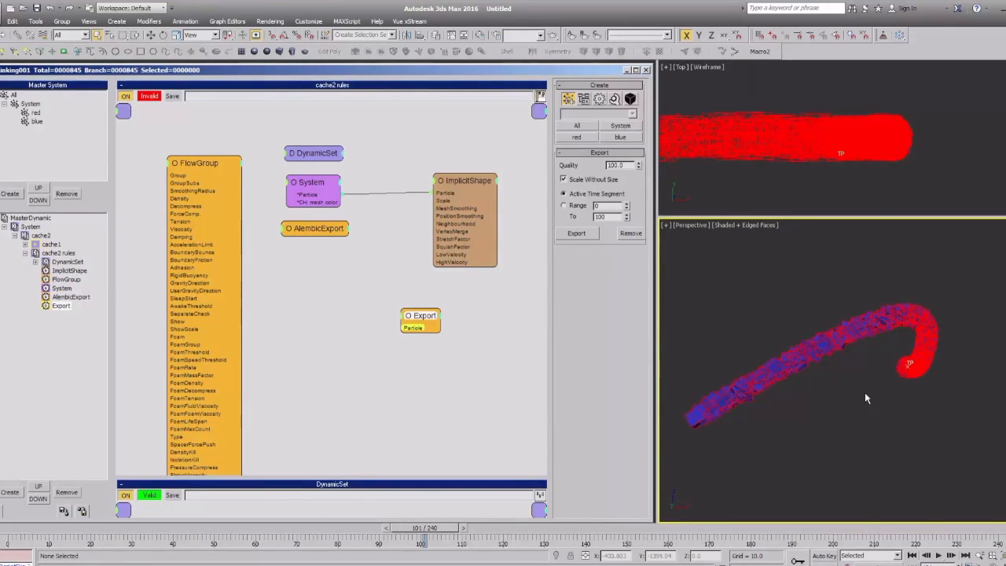
View the scene from far away in Top view and check the system unit settings.
click(818, 421)
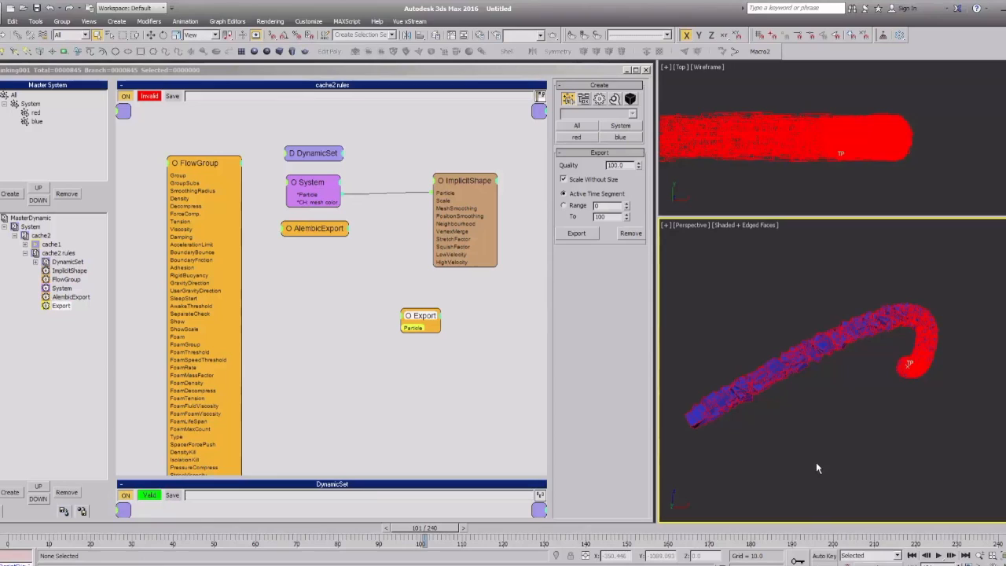
key(t)
drag(822, 350, 780, 396)
right_click(780, 396)
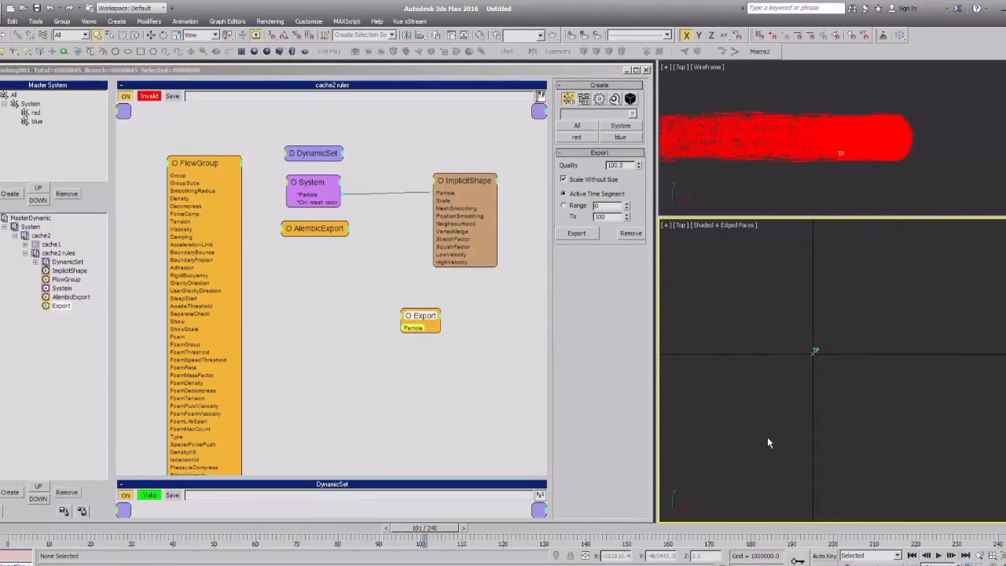
key(alt+u)
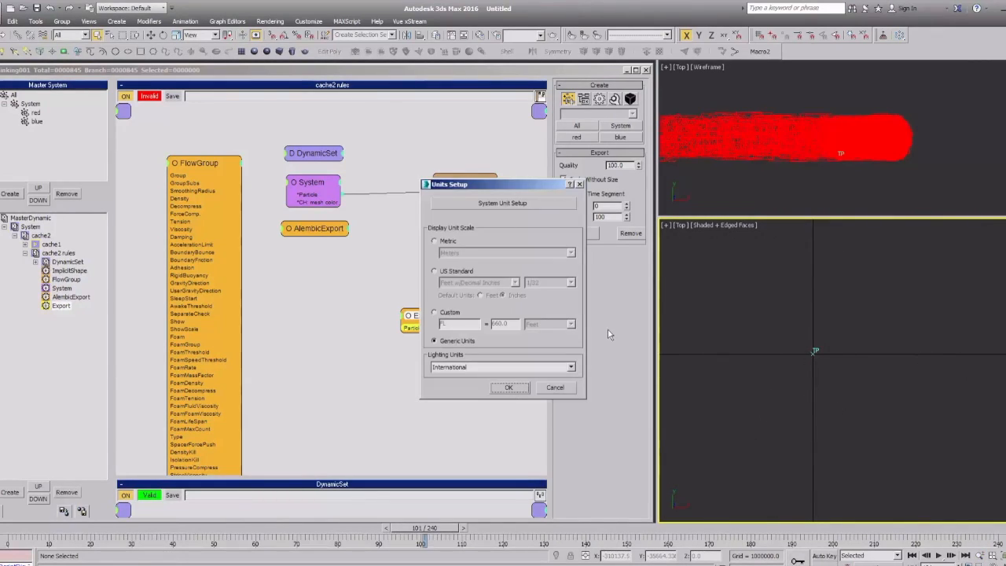
click(508, 205)
key(Escape)
key(Escape)
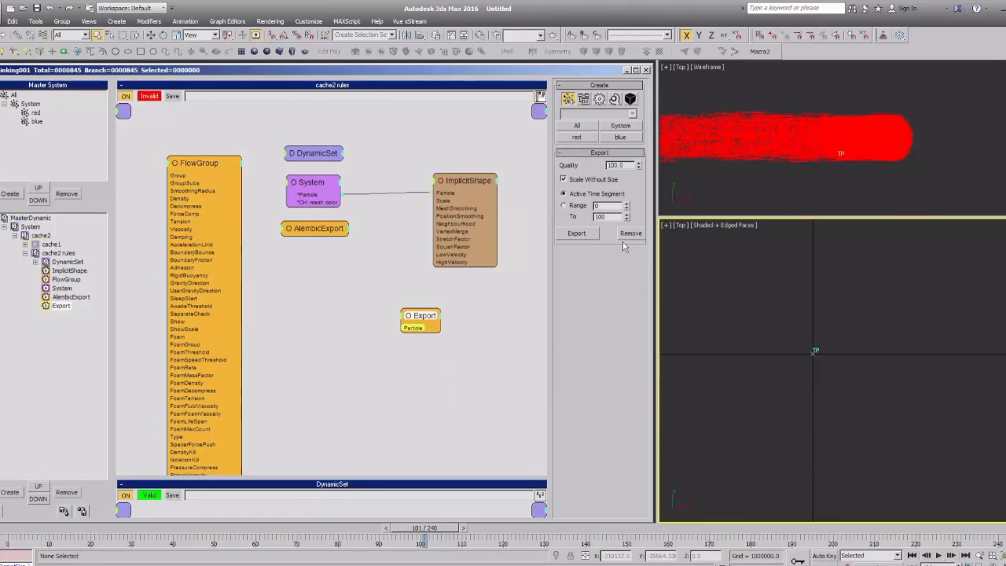
Close the thinkingParticles editor and examine how distance from origin affects accuracy in System Unit Setup, discarding any changes.
click(646, 70)
drag(500, 231, 672, 257)
drag(652, 322, 735, 319)
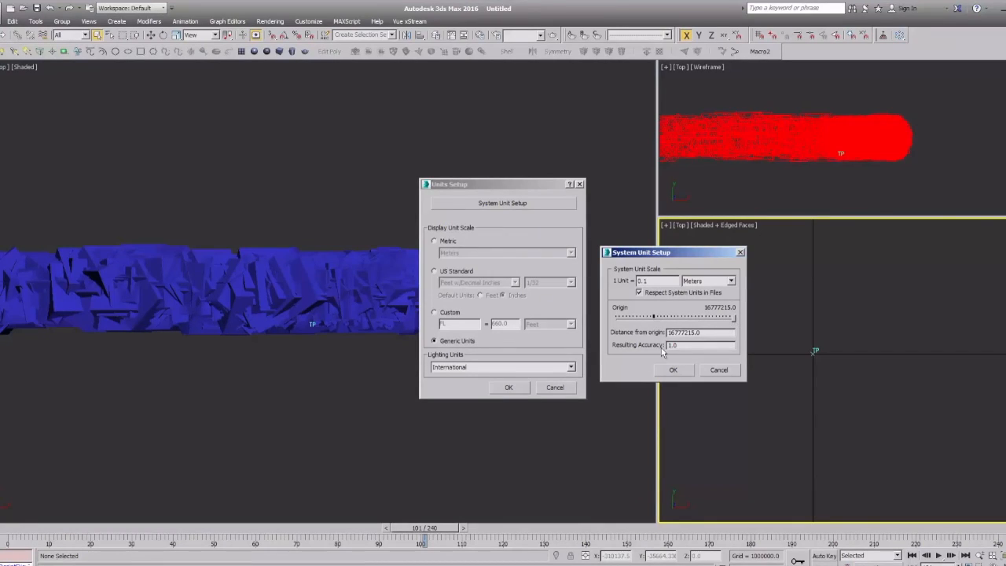
drag(678, 345, 667, 346)
drag(731, 317, 694, 317)
drag(694, 318, 666, 319)
click(718, 371)
click(562, 388)
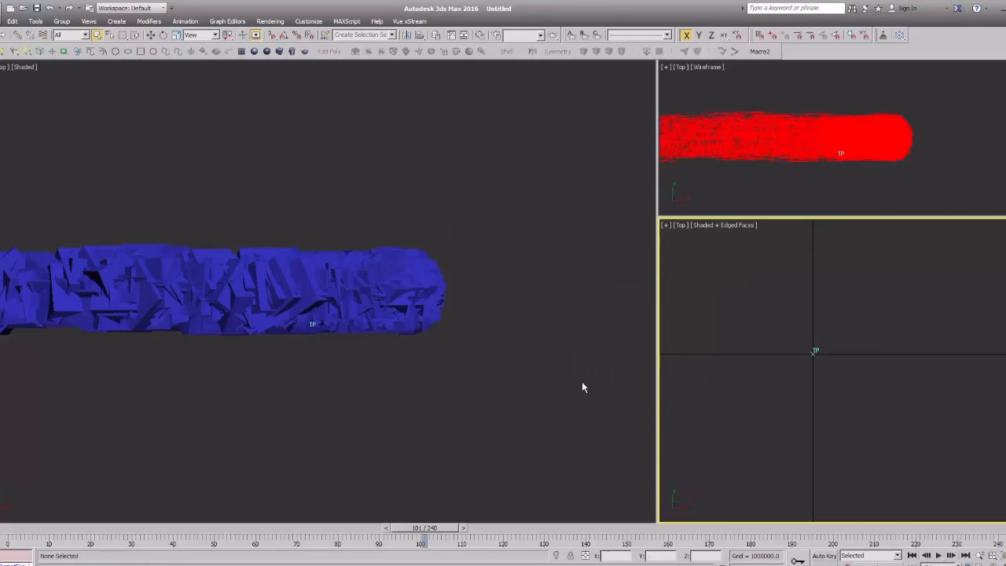
Switch the Shaded + Edged Faces viewport to Front view and examine the particle stream up close.
click(621, 318)
click(809, 360)
scroll(805, 368, down, 5)
key(alt+z)
key(f)
scroll(888, 345, up, 8)
scroll(774, 398, down, 4)
scroll(853, 385, up, 4)
scroll(894, 349, up, 8)
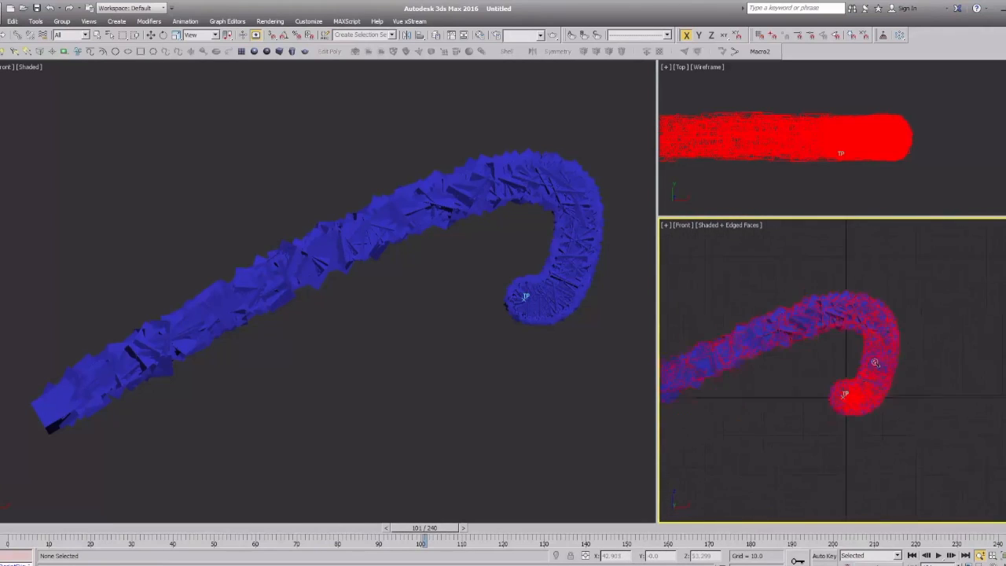
scroll(785, 415, down, 3)
key(Escape)
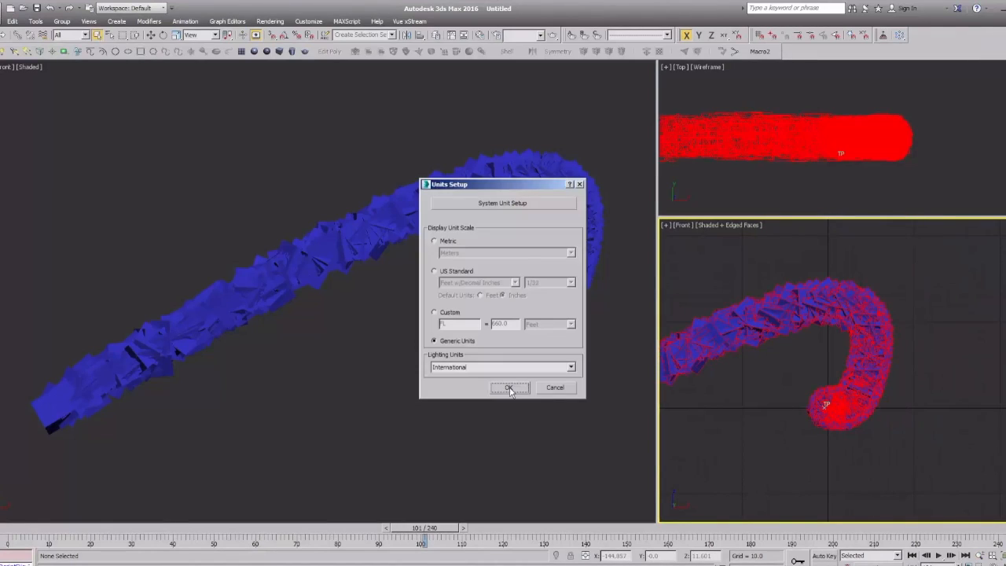
Review the system unit scale and leave the unit settings as they are.
click(499, 206)
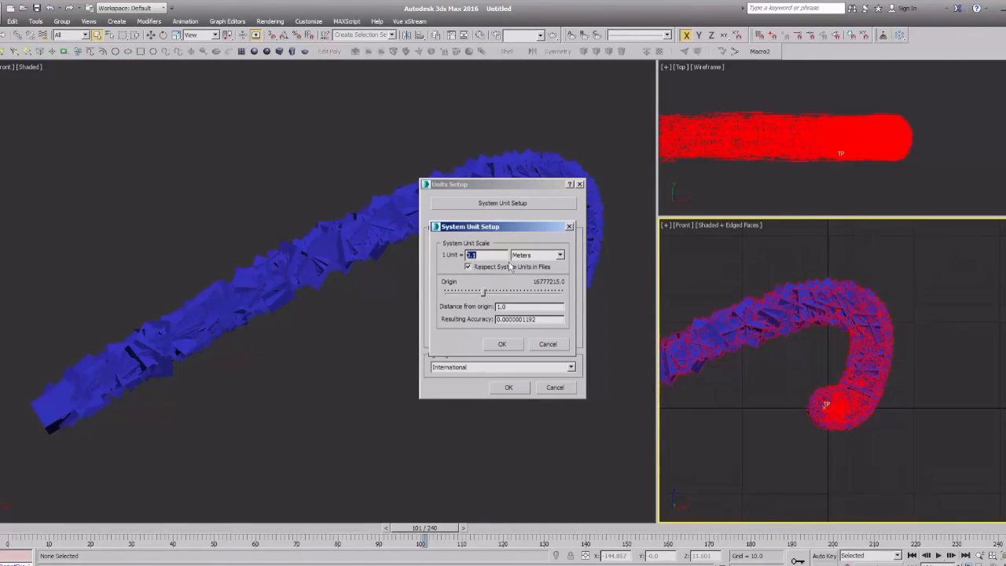
click(554, 346)
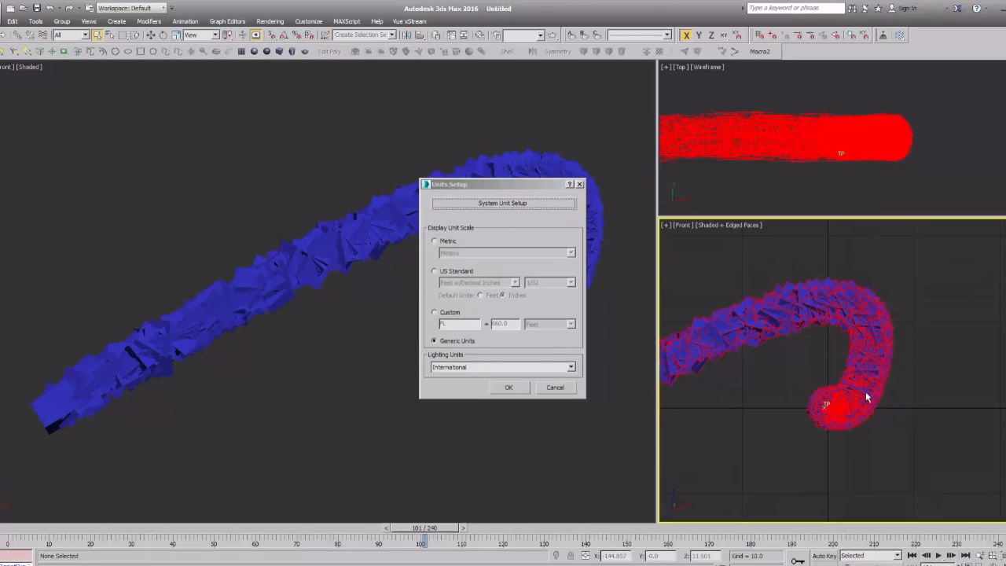
click(557, 389)
Examine the particle stream and the scene origin in Front view at different zoom levels.
middle_drag(904, 395, 830, 392)
scroll(830, 393, up, 2)
scroll(831, 400, up, 10)
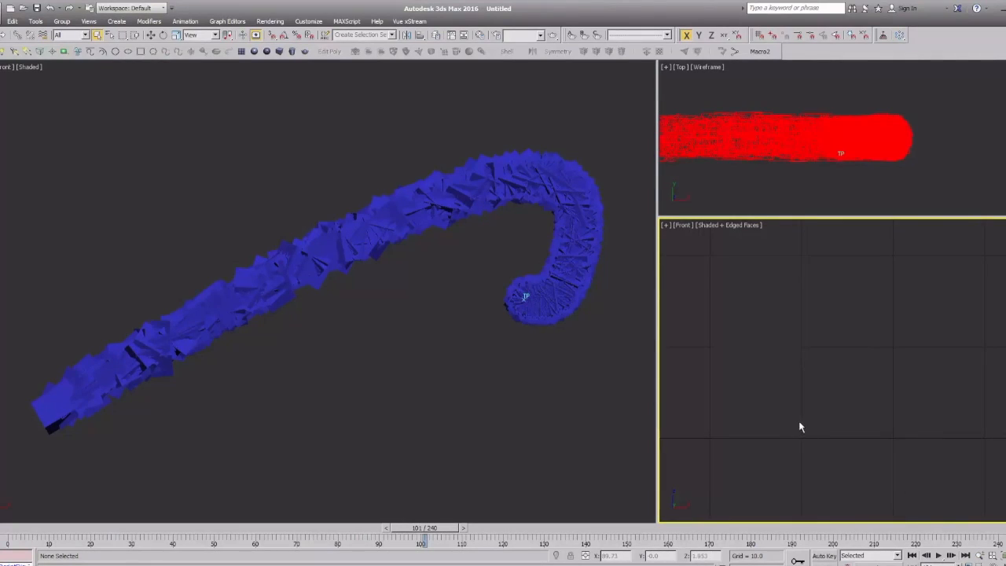
key(alt+z)
drag(816, 415, 759, 456)
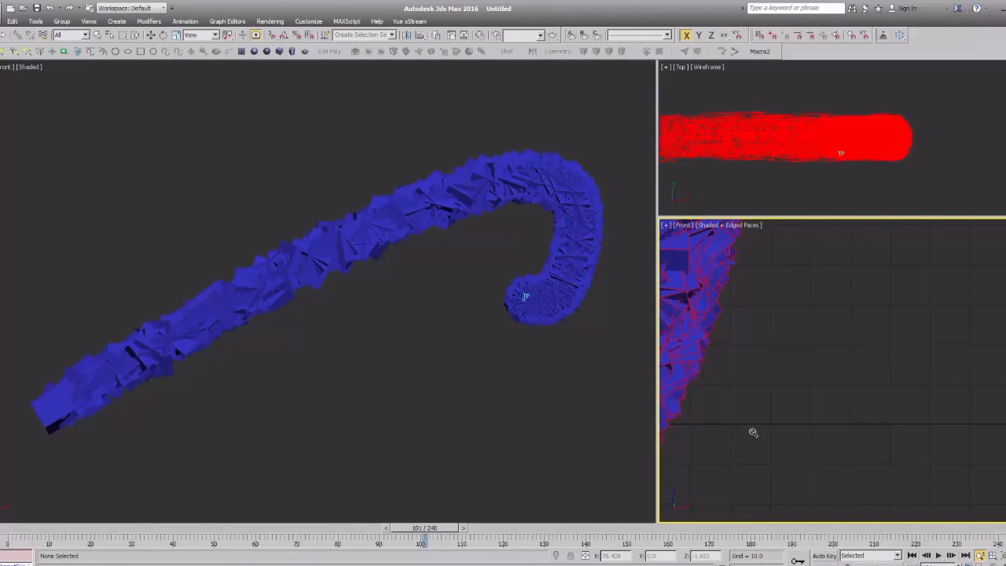
drag(753, 433, 701, 503)
drag(830, 383, 810, 415)
key(ctrl+p)
drag(779, 373, 827, 368)
right_click(792, 423)
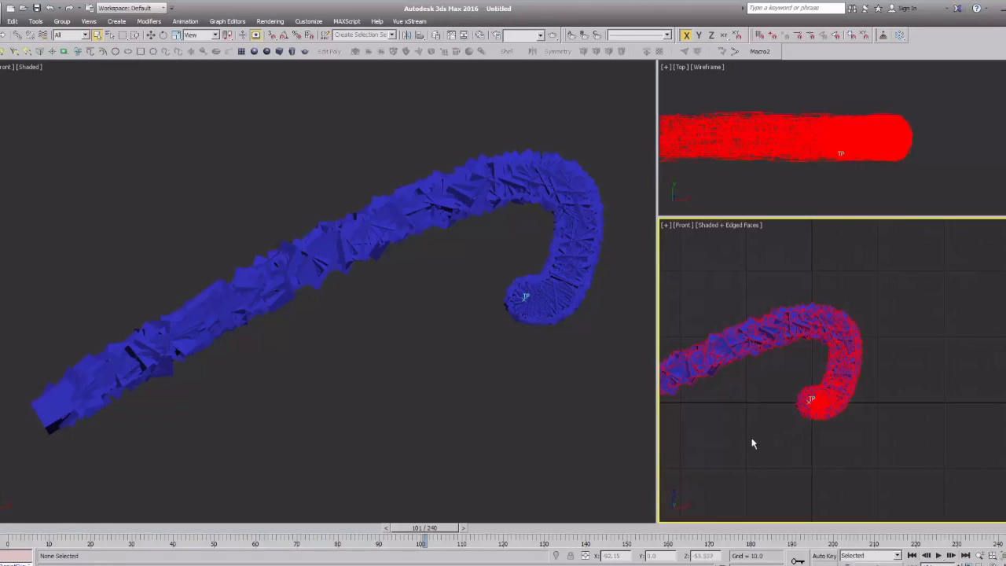
Reopen the thinkingParticles editor, check the System group's settings, and return to the cache2 rules.
key(ctrl+grave)
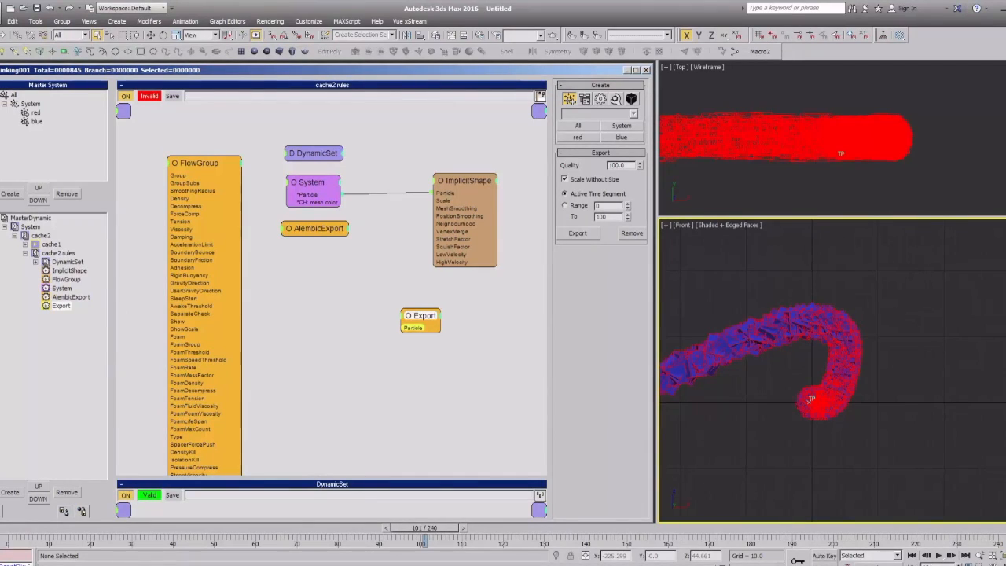
click(30, 104)
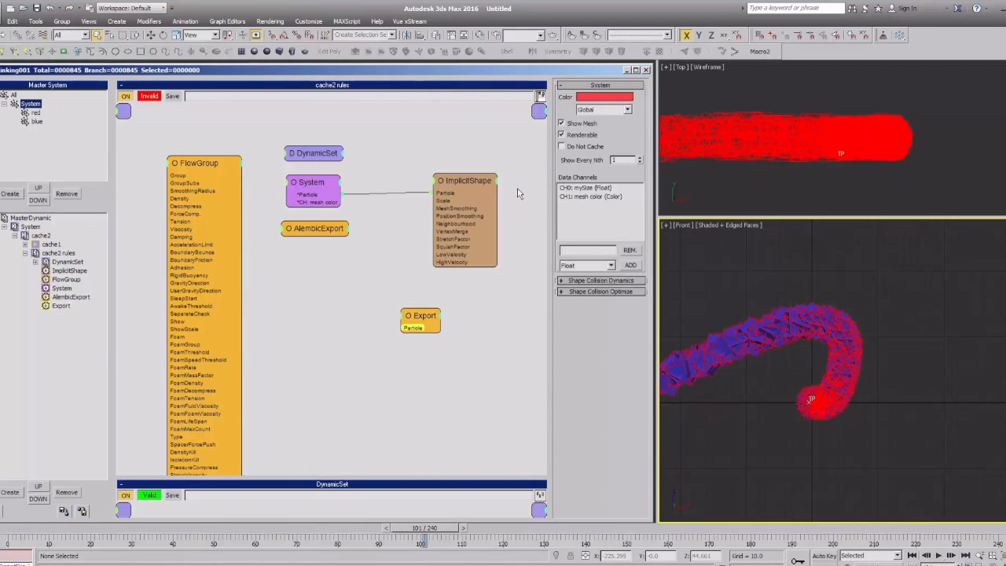
click(25, 253)
click(47, 245)
click(57, 252)
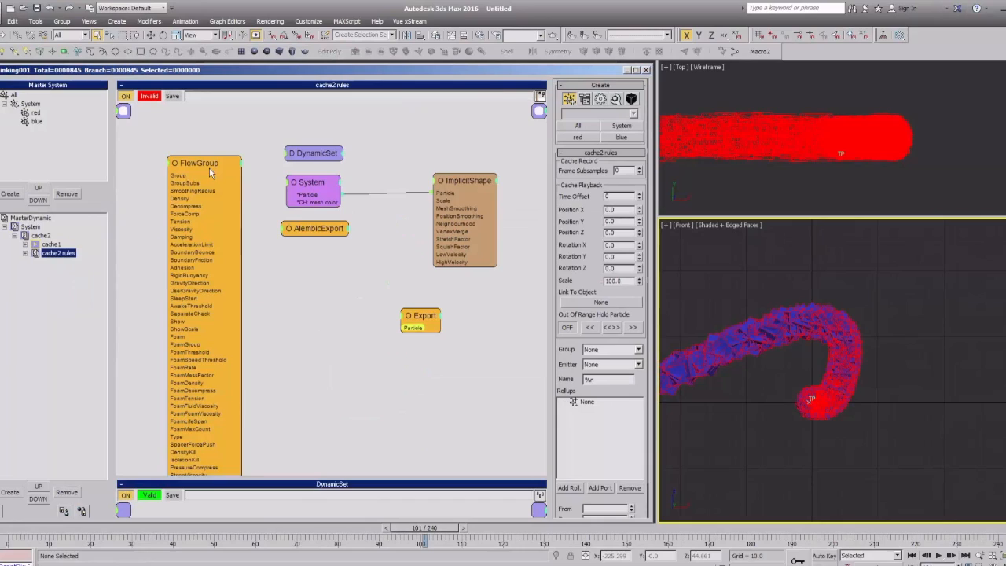
Delete the FlowGroup, ImplicitShape, AlembicExport, Export and System nodes from the cache2 rules.
click(195, 165)
key(Delete)
click(450, 187)
key(Delete)
click(327, 228)
key(Delete)
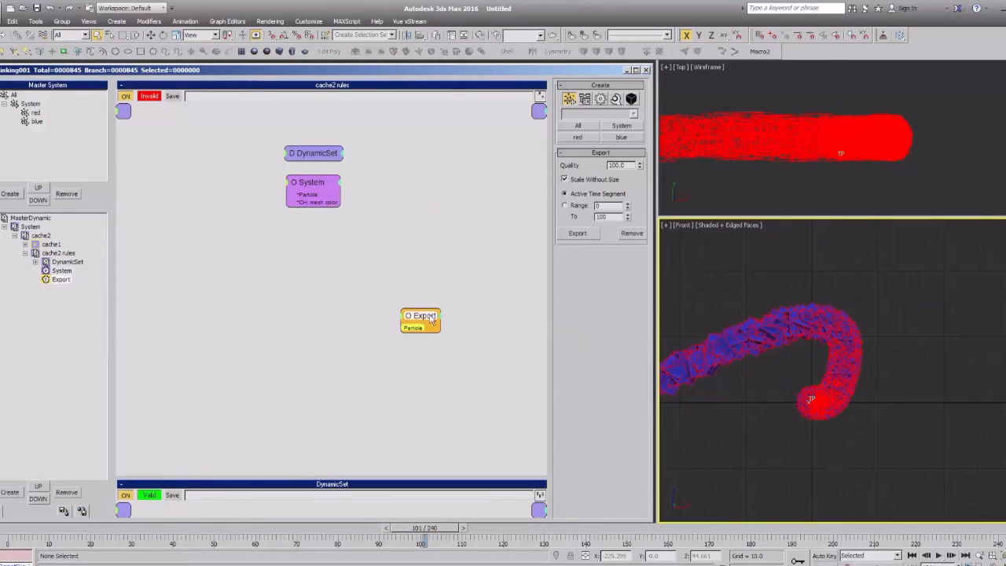
key(Delete)
click(312, 189)
key(Delete)
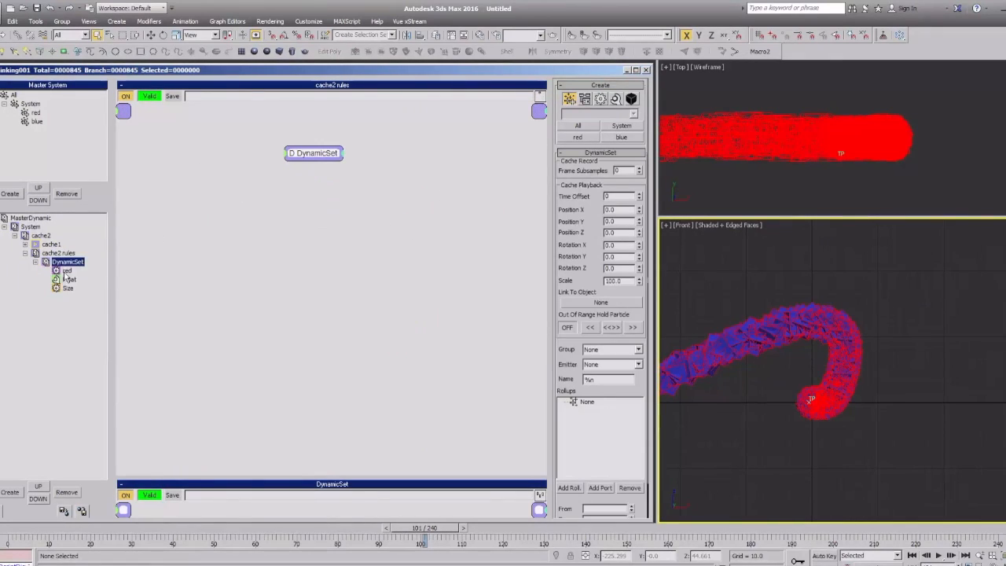
Open the DynamicSet inside cache2 rules and review its Float and Size nodes, shifting Size away from Float.
click(66, 277)
drag(310, 175, 304, 174)
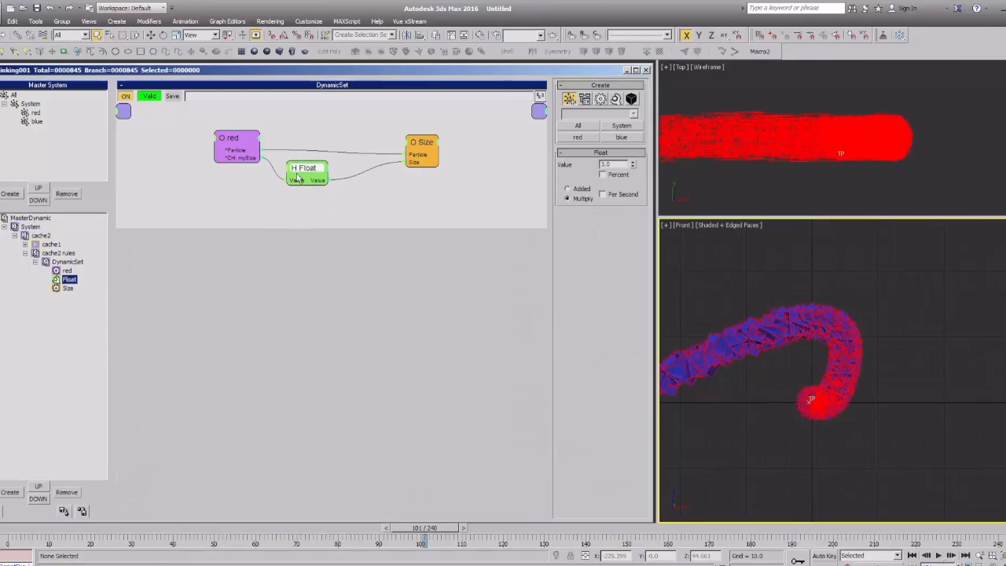
click(431, 161)
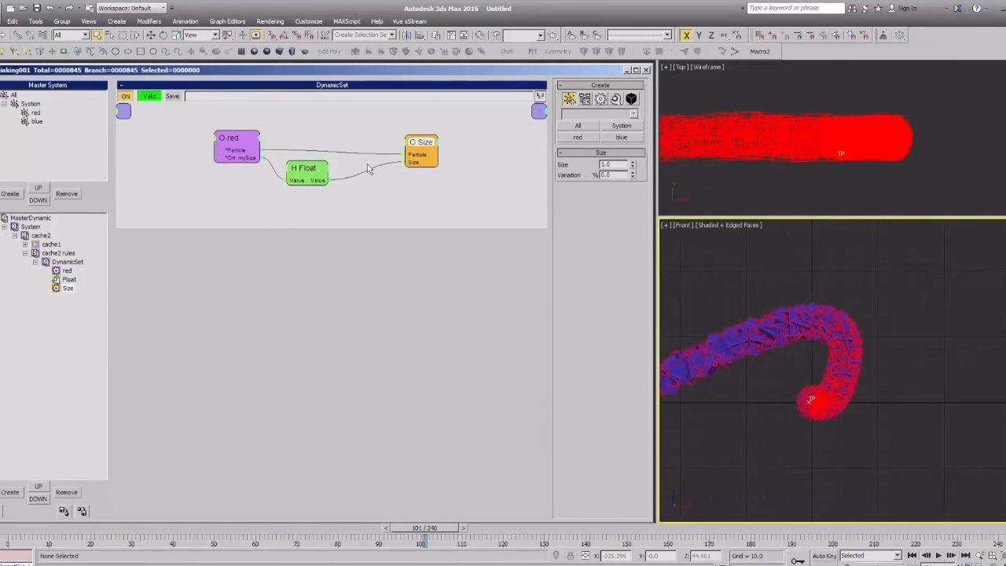
middle_drag(800, 405, 832, 405)
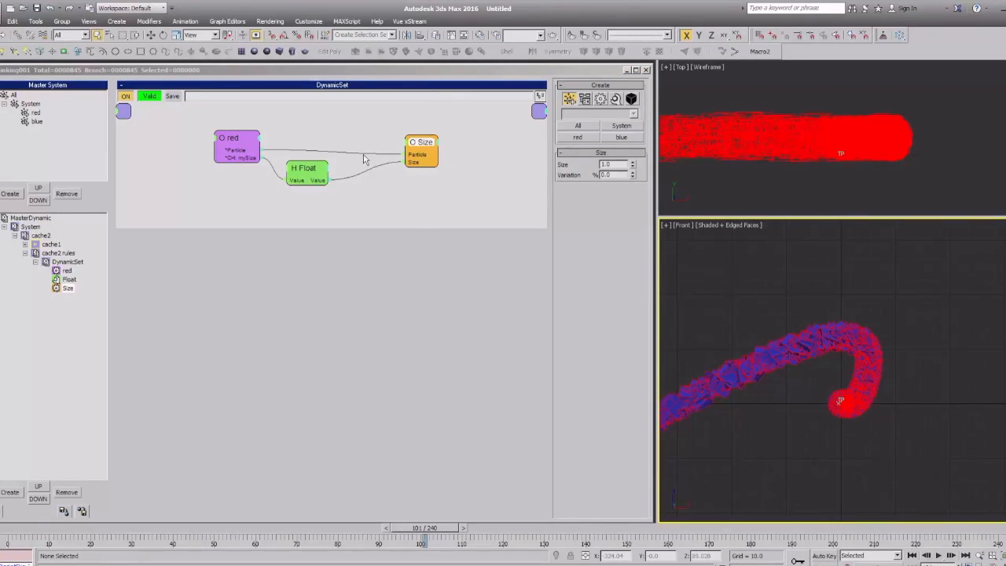
drag(433, 153, 453, 155)
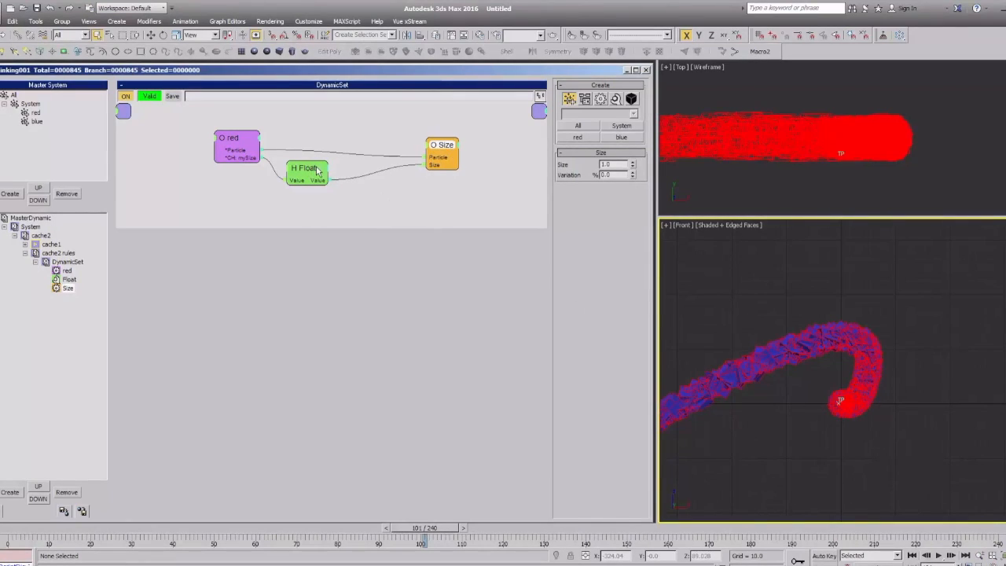
Add a ParticleData operator below Size in the DynamicSet and show all its inputs.
drag(317, 171, 305, 171)
right_click(360, 179)
mouse_move(382, 201)
mouse_move(458, 201)
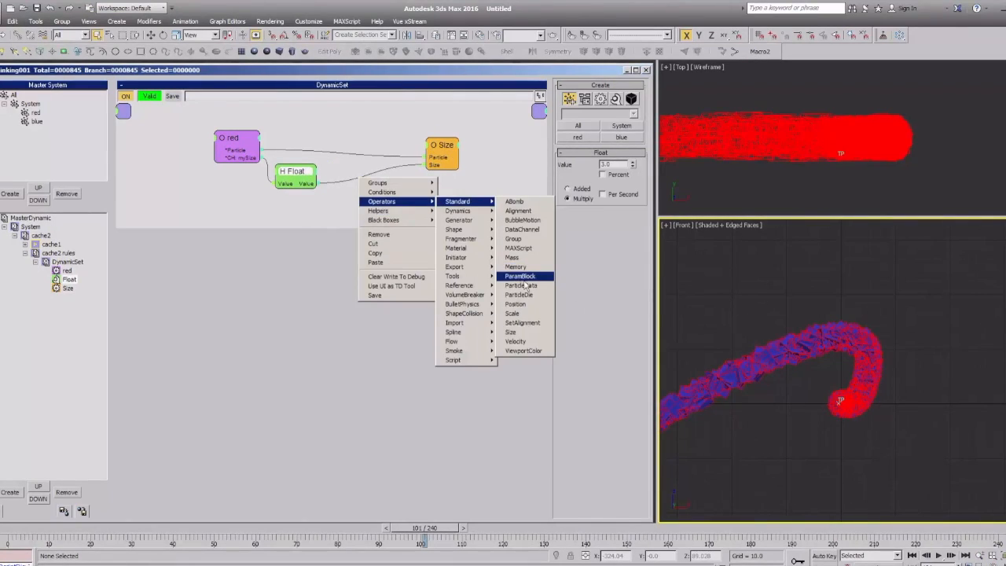
click(520, 286)
right_click(428, 191)
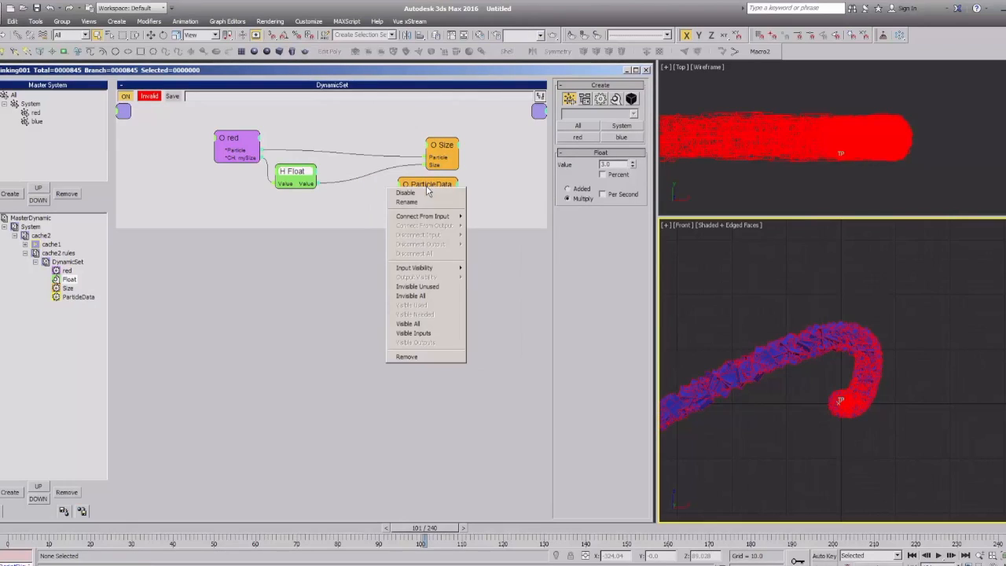
click(415, 331)
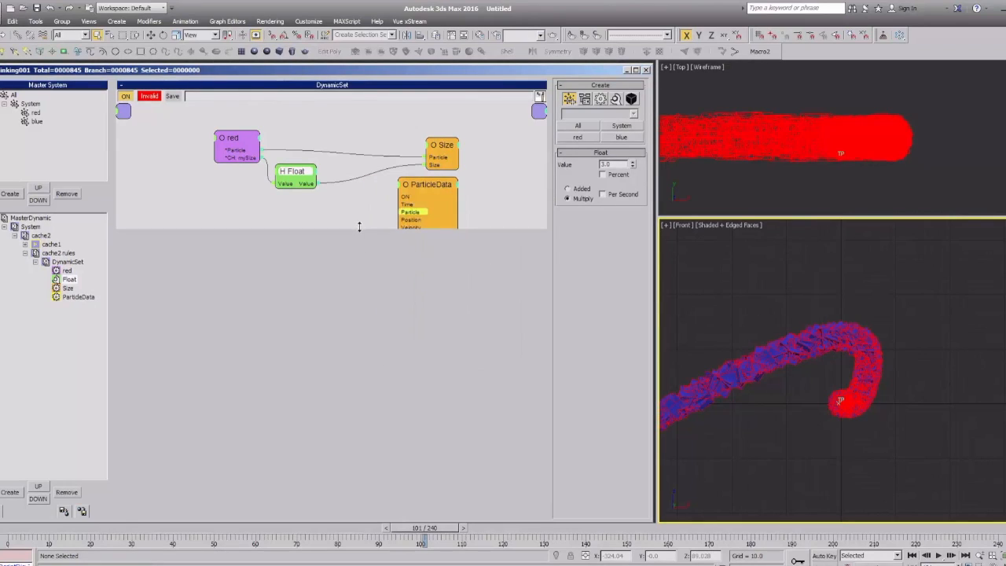
Enlarge the DynamicSet canvas and position the ParticleData node below Size with its full input list in view.
drag(359, 228, 359, 480)
middle_drag(347, 396, 360, 318)
drag(451, 306, 471, 330)
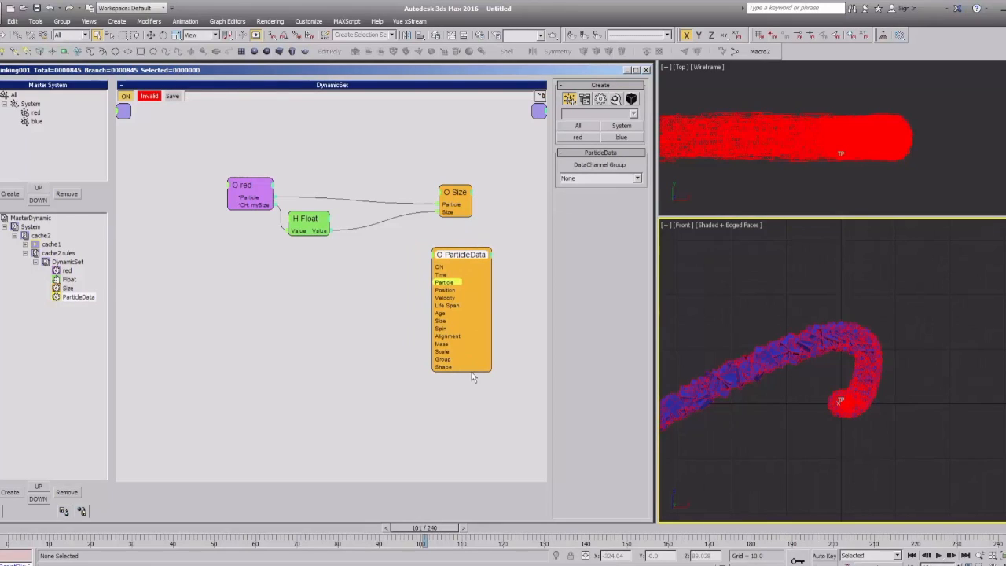
drag(440, 367, 396, 341)
drag(435, 298, 351, 326)
Examine the System Unit Scale in the units setup and leave it without changing anything.
click(788, 395)
middle_drag(811, 347, 790, 367)
ctrl+alt+middle_drag(823, 377, 838, 438)
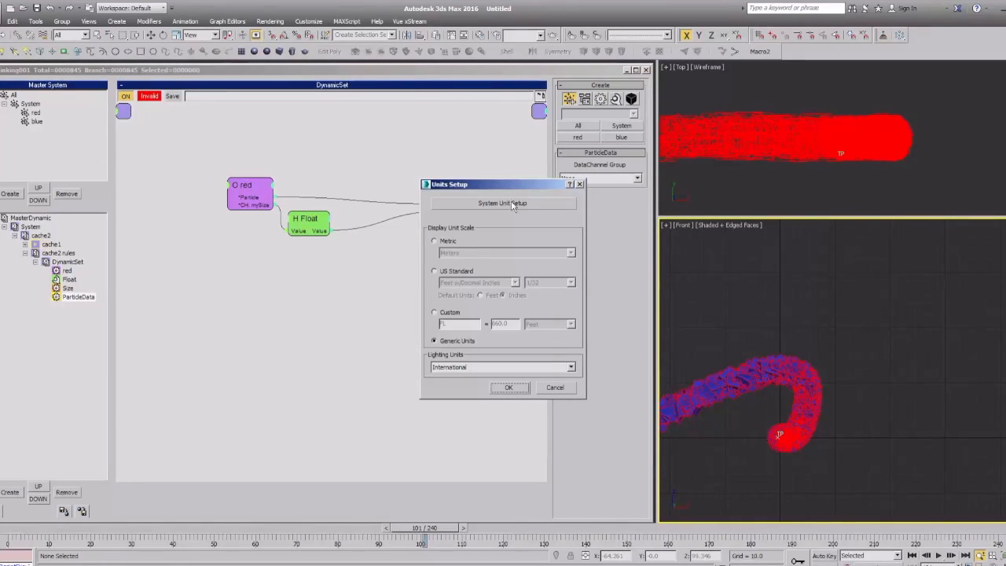
click(511, 203)
drag(508, 238, 558, 226)
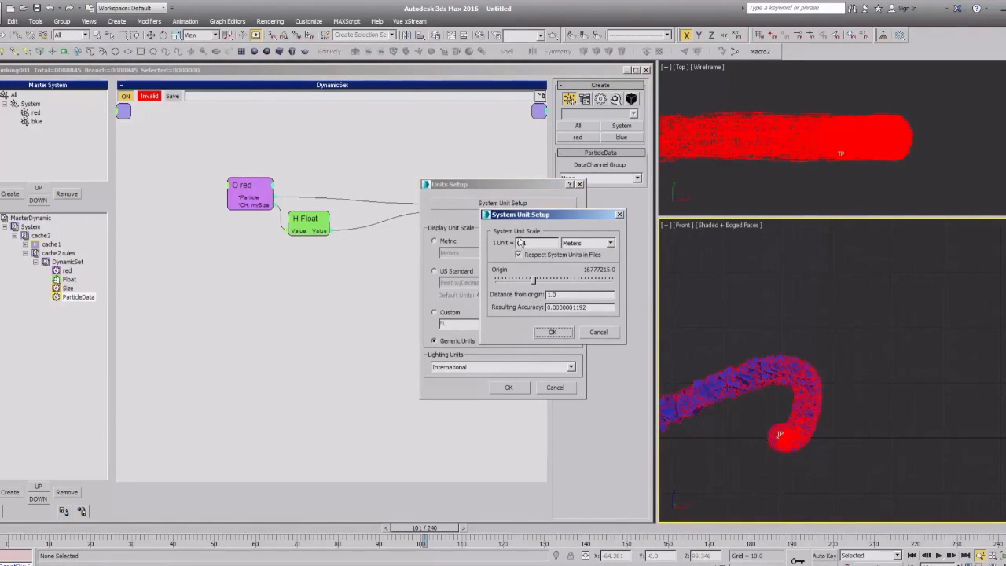
drag(534, 244, 558, 226)
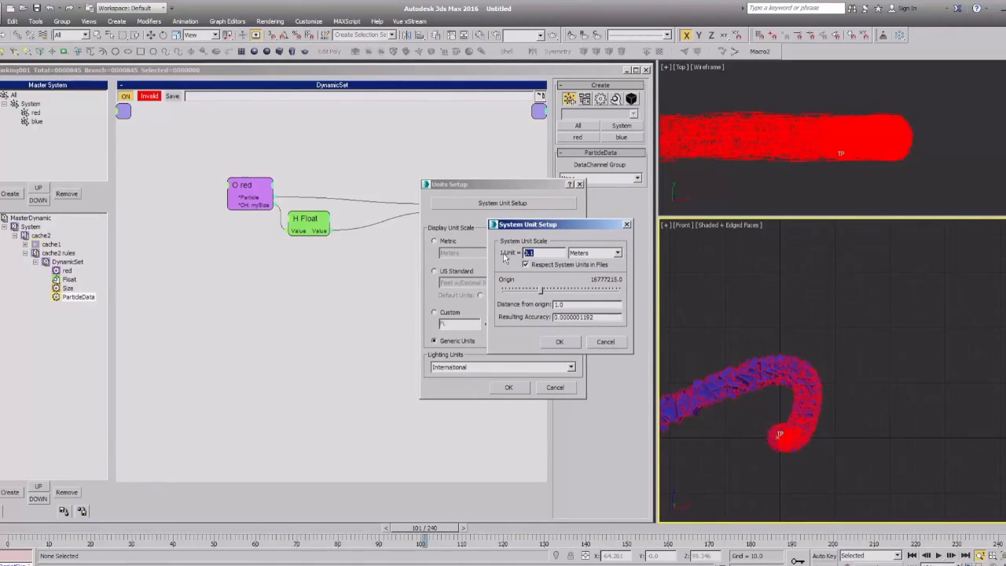
click(610, 344)
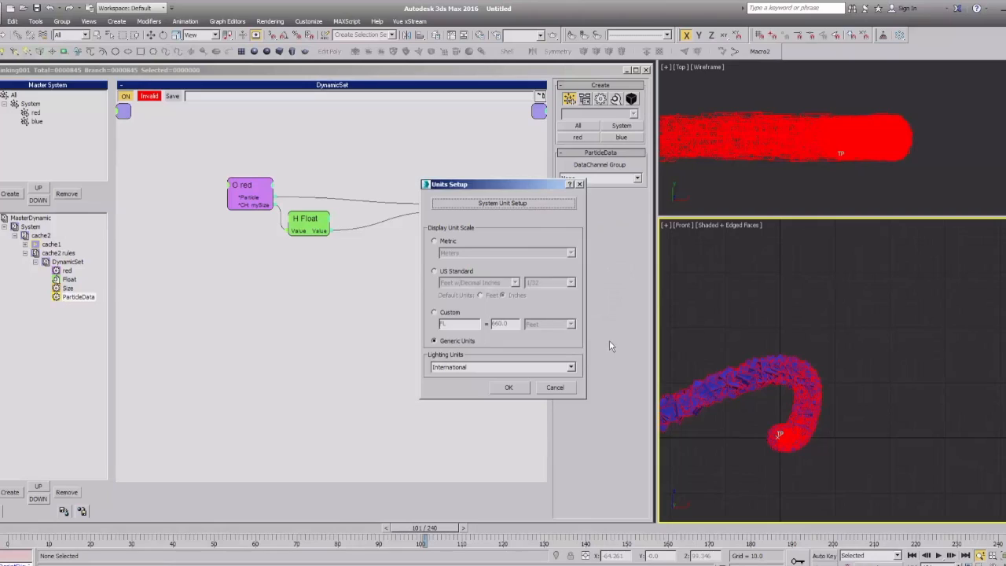
click(561, 388)
View the whole particle trail in the Front viewport and compare its extent with the system unit scale, cancelling the units setup.
drag(788, 445, 726, 509)
right_click(726, 509)
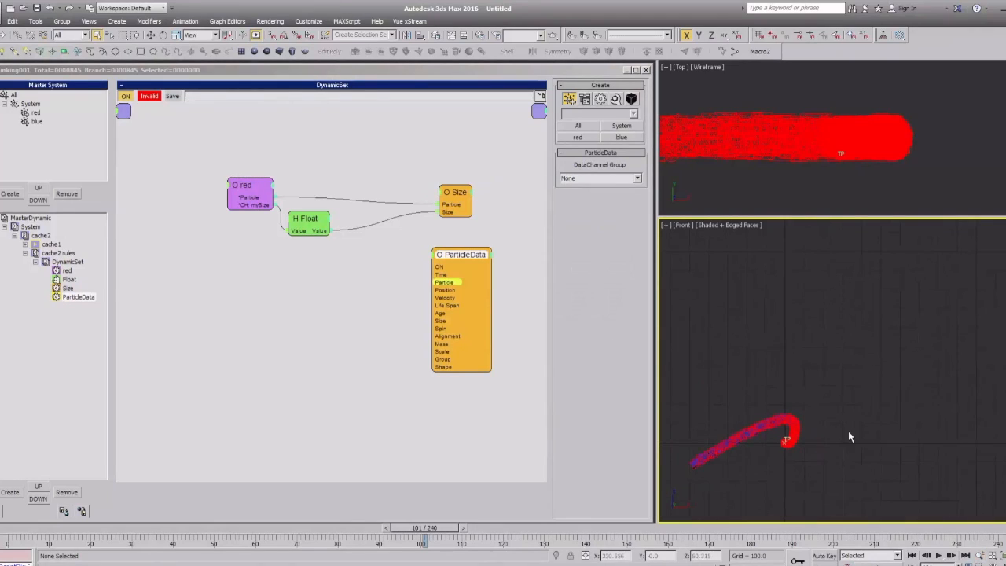
key(shift+z)
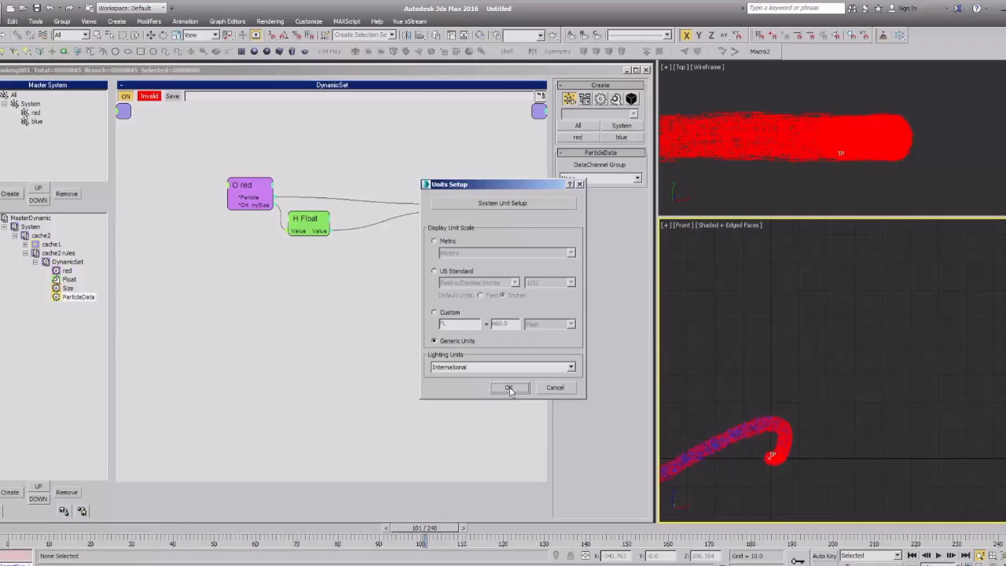
click(503, 204)
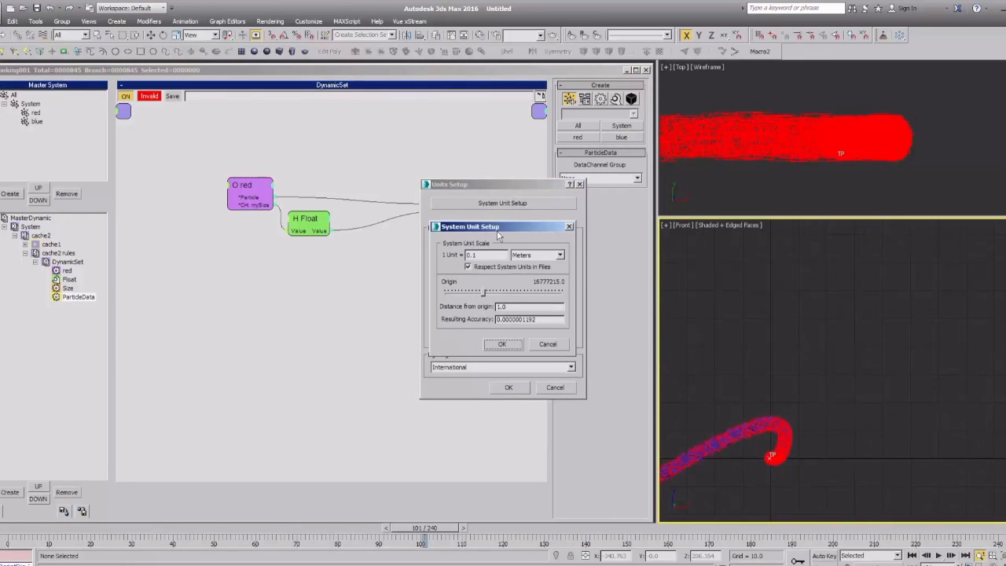
drag(497, 232, 565, 225)
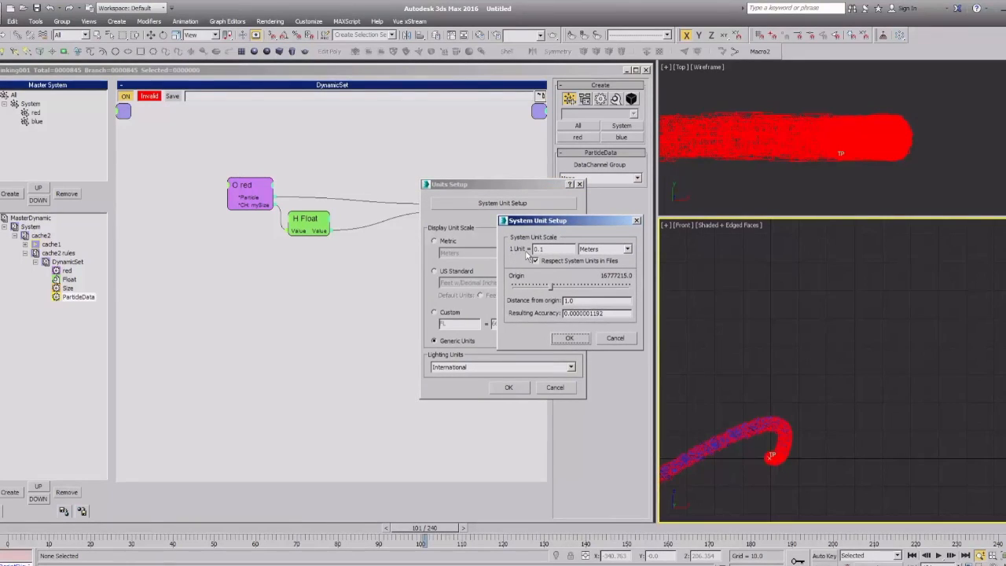
double_click(553, 250)
click(615, 340)
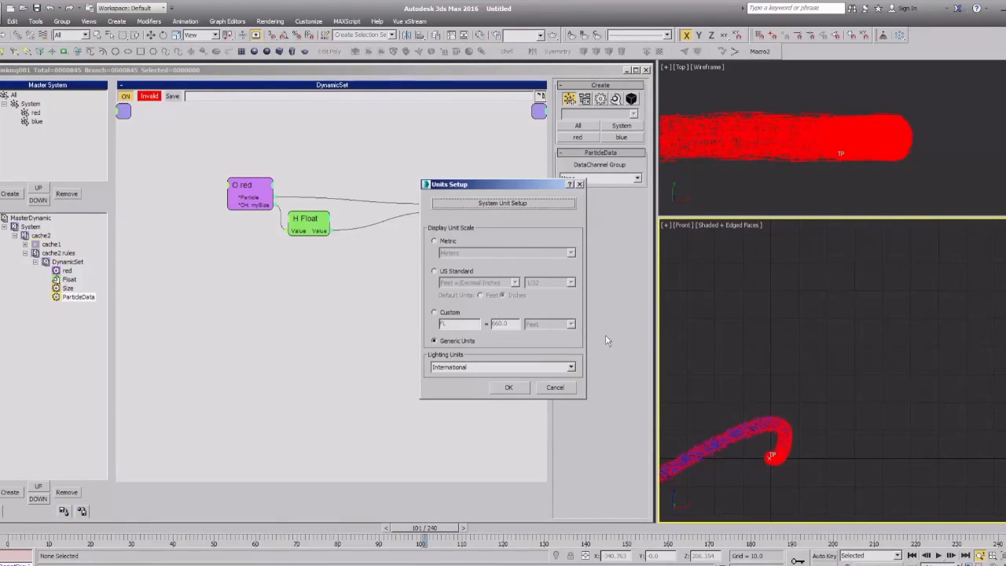
click(555, 387)
Delete the ParticleData operator from the DynamicSet and move the Size node slightly upward.
scroll(807, 430, up, 1)
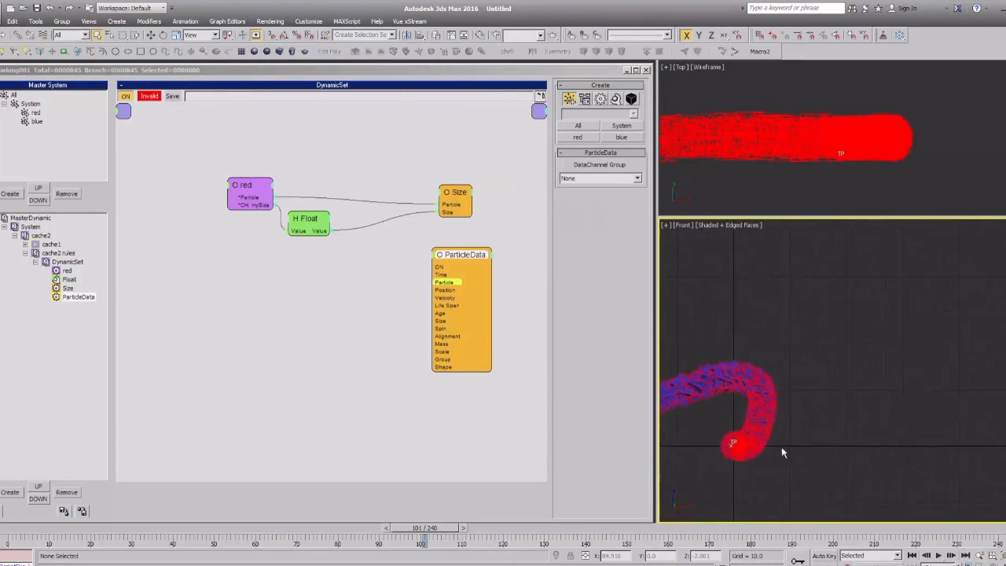
scroll(787, 432, up, 1)
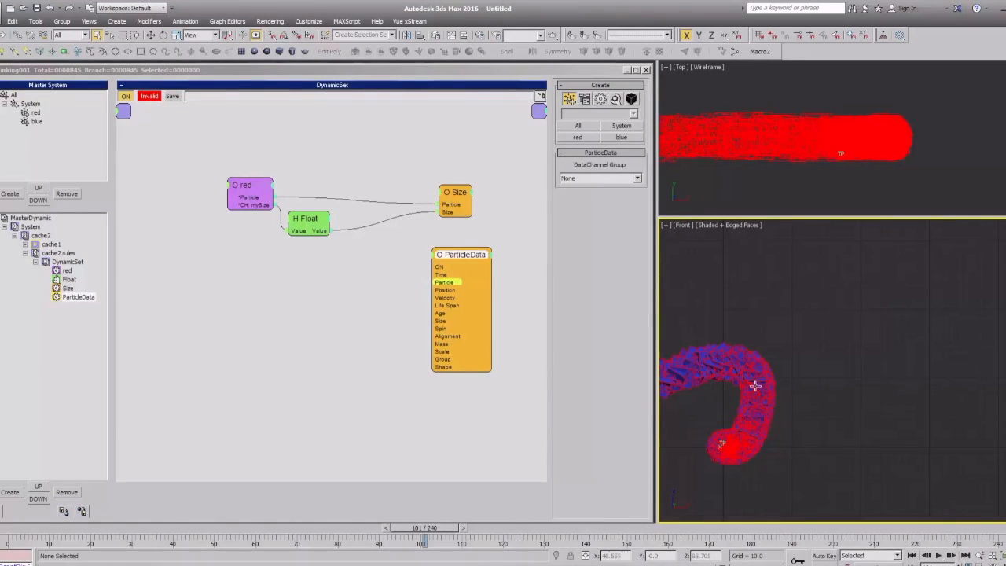
click(462, 271)
key(Delete)
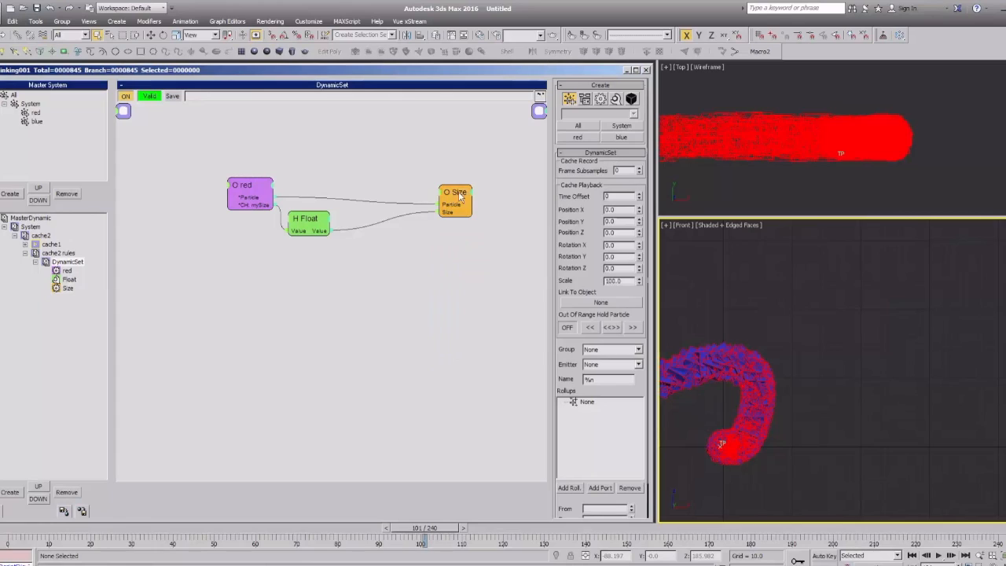
drag(461, 196, 453, 181)
Add a temporary FlowGroup operator below Float, look through its fluid, Viscoelastic and Foam settings, and delete it.
right_click(242, 253)
mouse_move(283, 277)
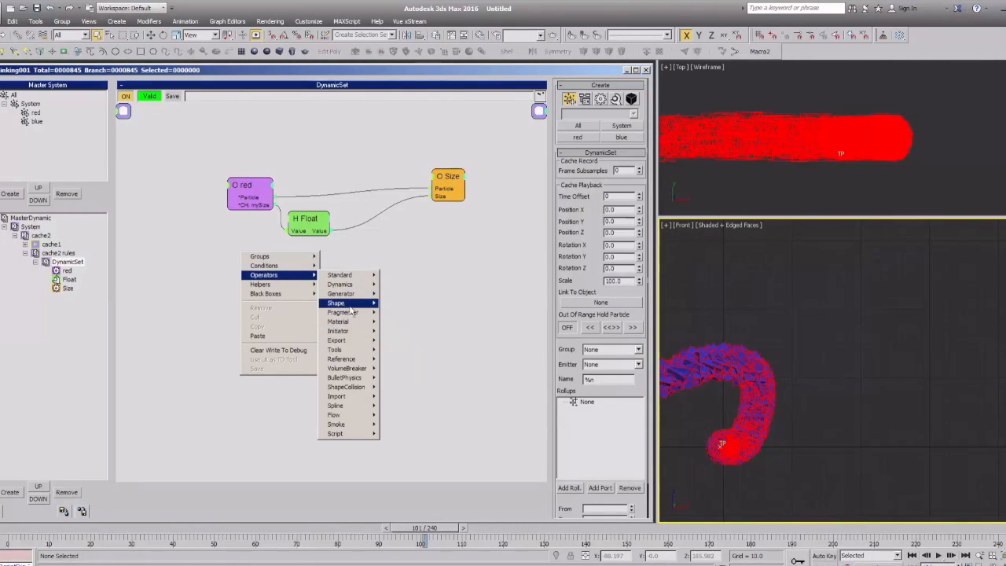
mouse_move(351, 421)
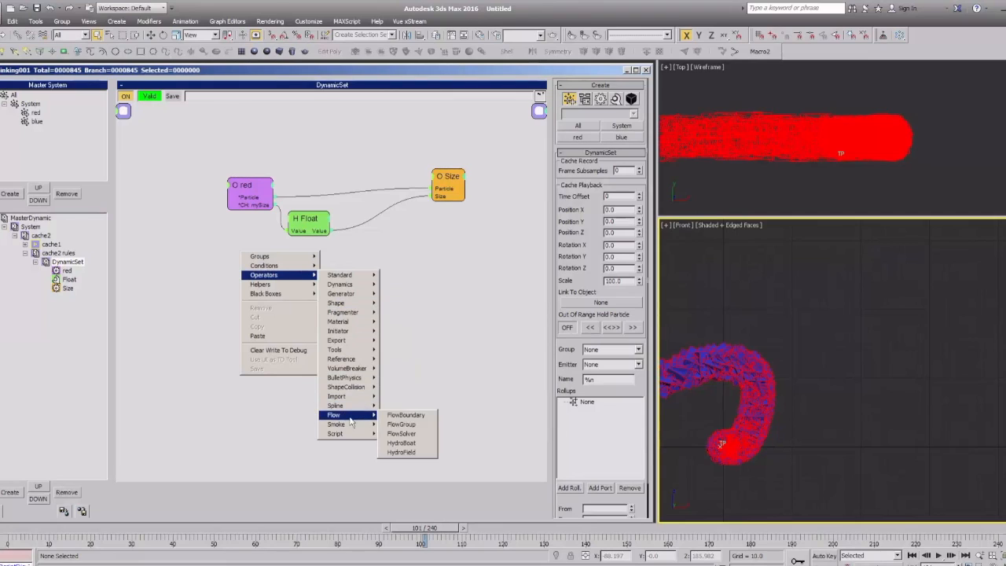
click(401, 424)
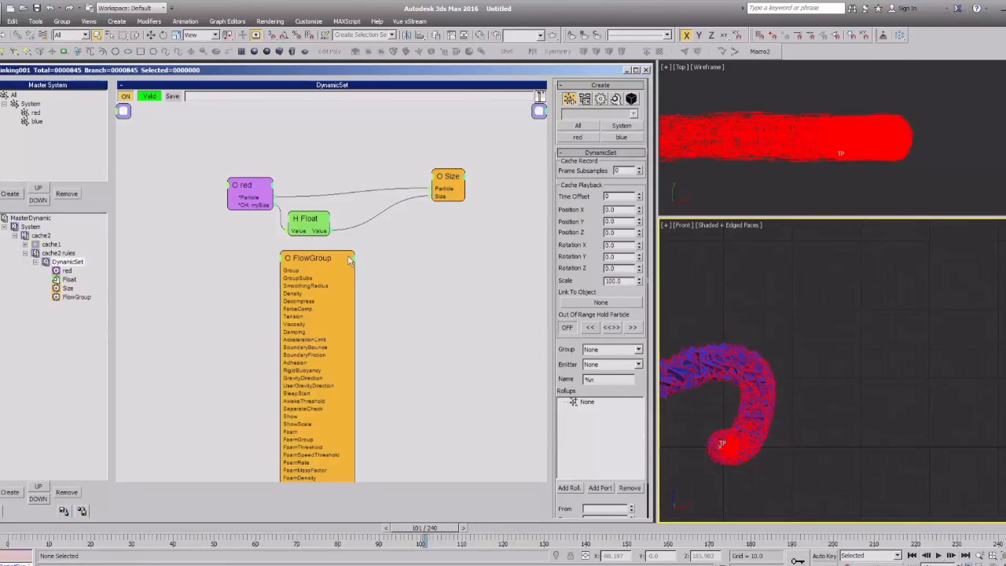
drag(351, 261, 354, 264)
scroll(578, 236, down, 3)
scroll(578, 236, down, 3)
scroll(577, 238, down, 5)
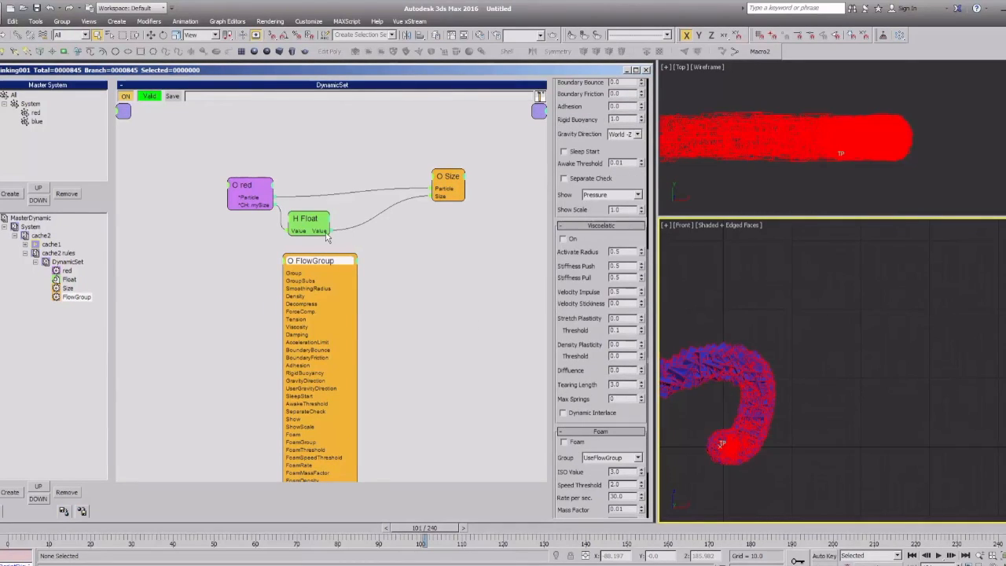
key(Delete)
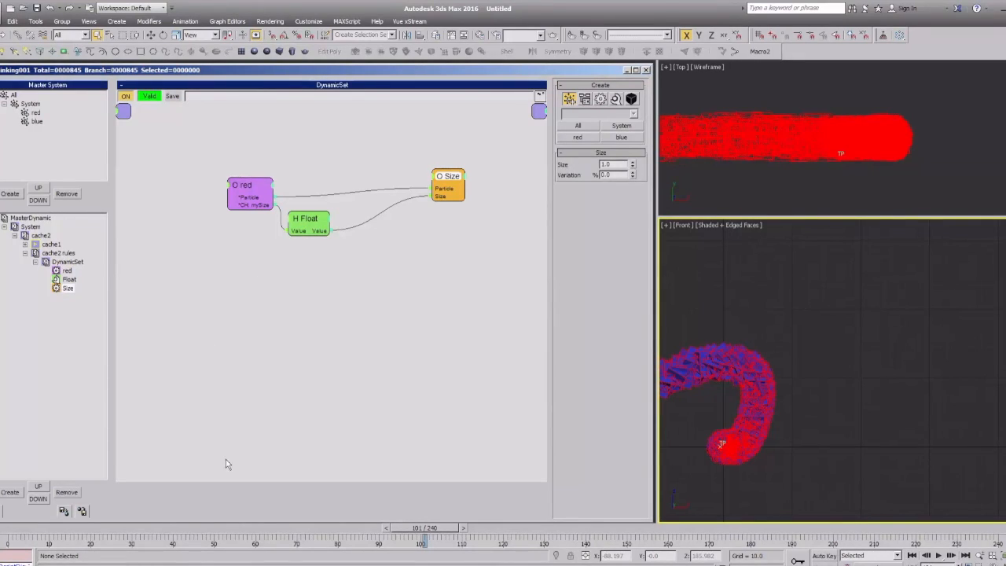
Collapse the DynamicSet in the dynamics tree and disable the cache2 rules set.
scroll(880, 373, down, 5)
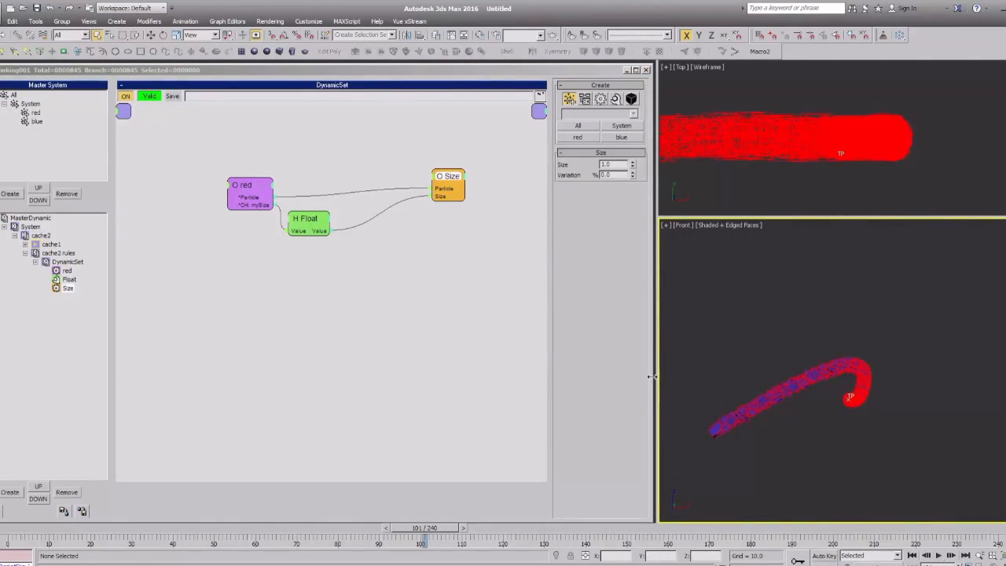
click(137, 286)
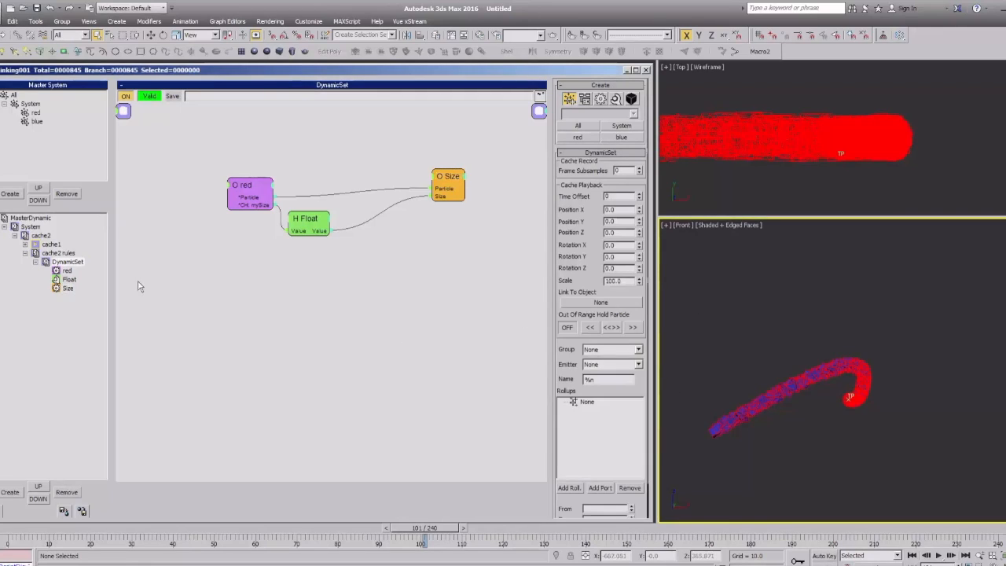
click(52, 254)
click(42, 250)
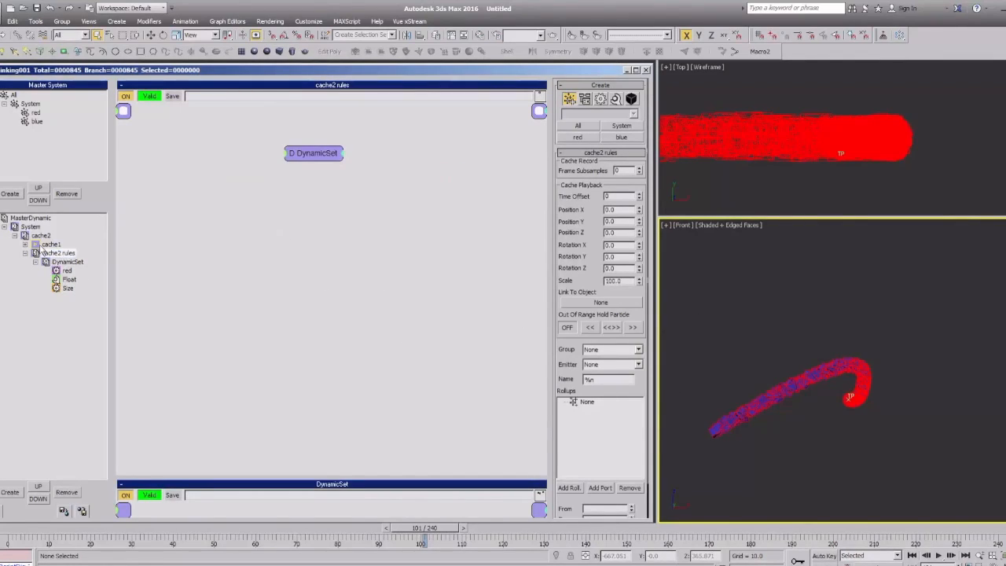
click(36, 262)
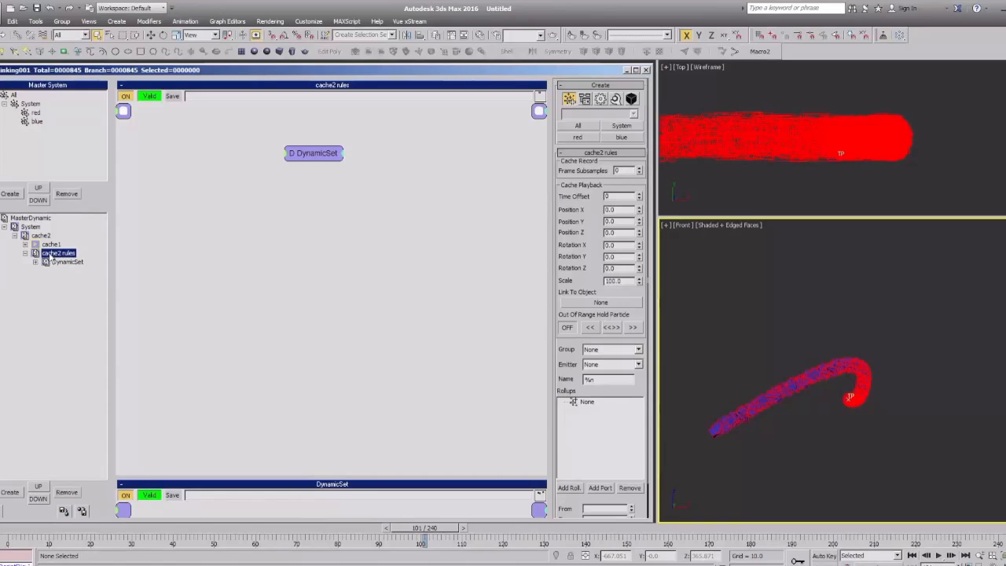
double_click(44, 256)
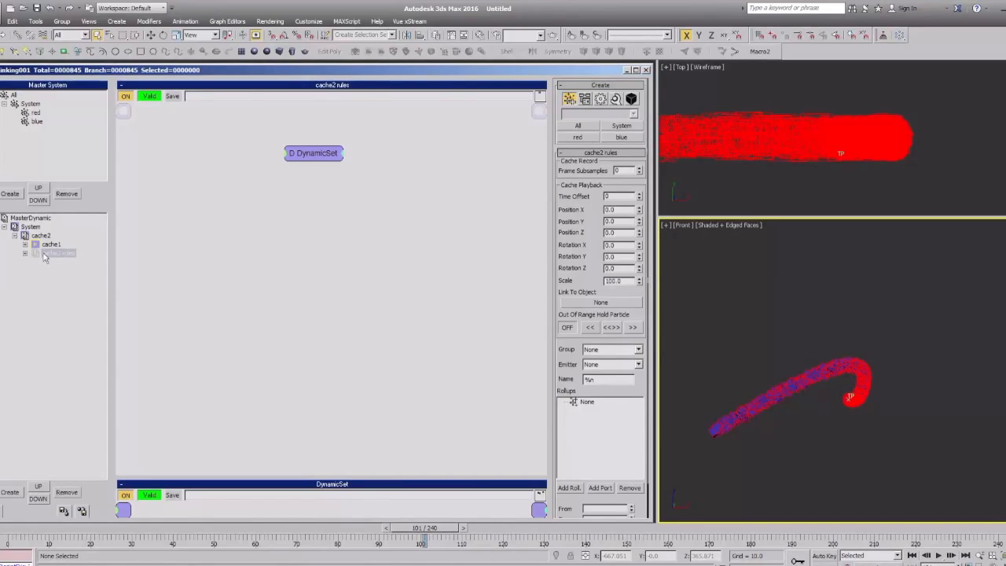
Open the cache2 set, enlarge its canvas and place the cache2 rules node below cache1.
click(43, 238)
mouse_move(235, 139)
shift+mouse_down()
mouse_move(402, 162)
mouse_move(326, 149)
shift+mouse_up()
key(Delete)
click(266, 170)
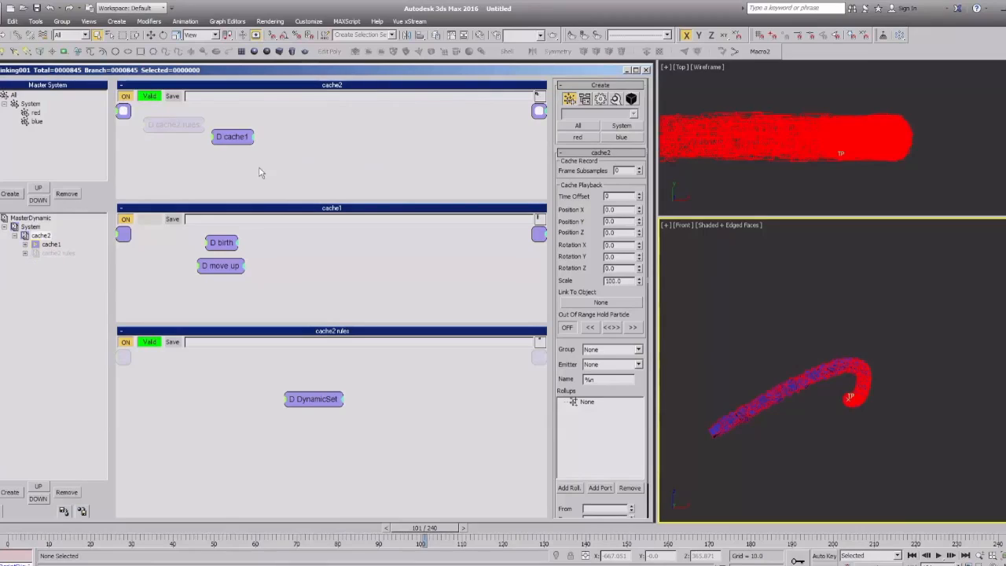
middle_drag(167, 141, 294, 144)
drag(296, 133, 374, 316)
middle_drag(377, 294, 376, 285)
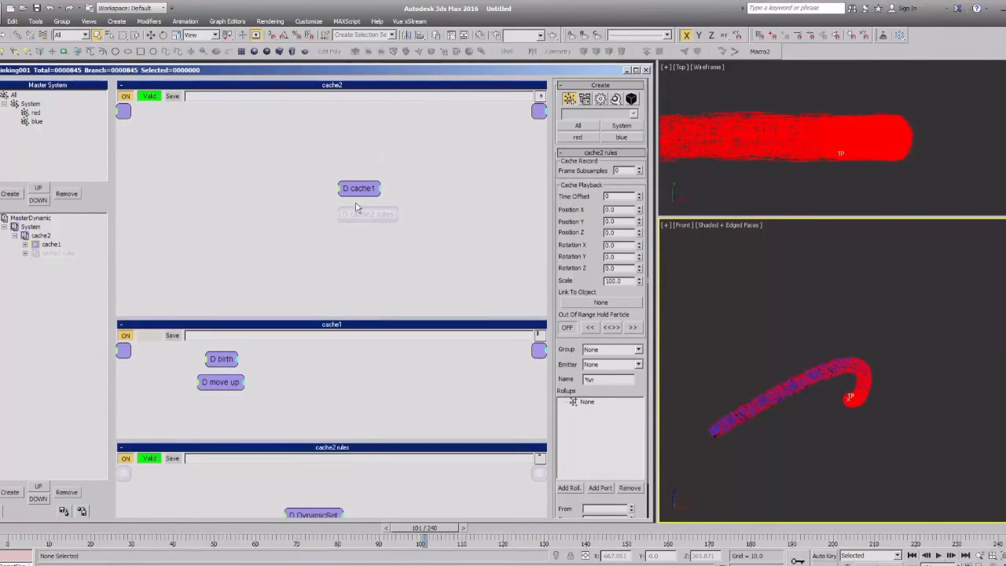
Move the cache1 node up from cache2 rules and open its list of available cache inputs.
drag(345, 193, 350, 174)
click(351, 180)
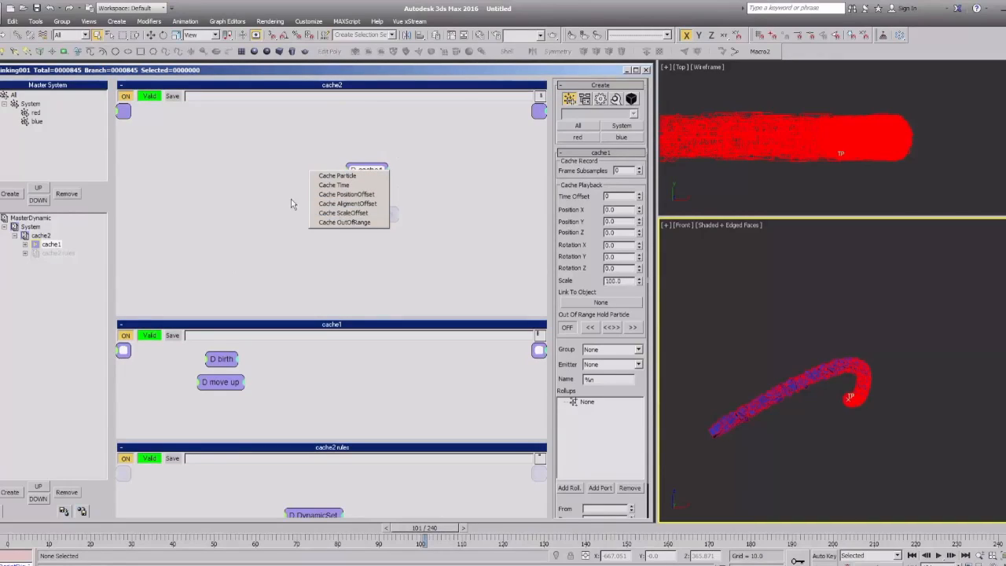
Expose the Cache Time input on the cache1 node in the cache2 dynamic set.
click(302, 139)
drag(373, 169, 364, 159)
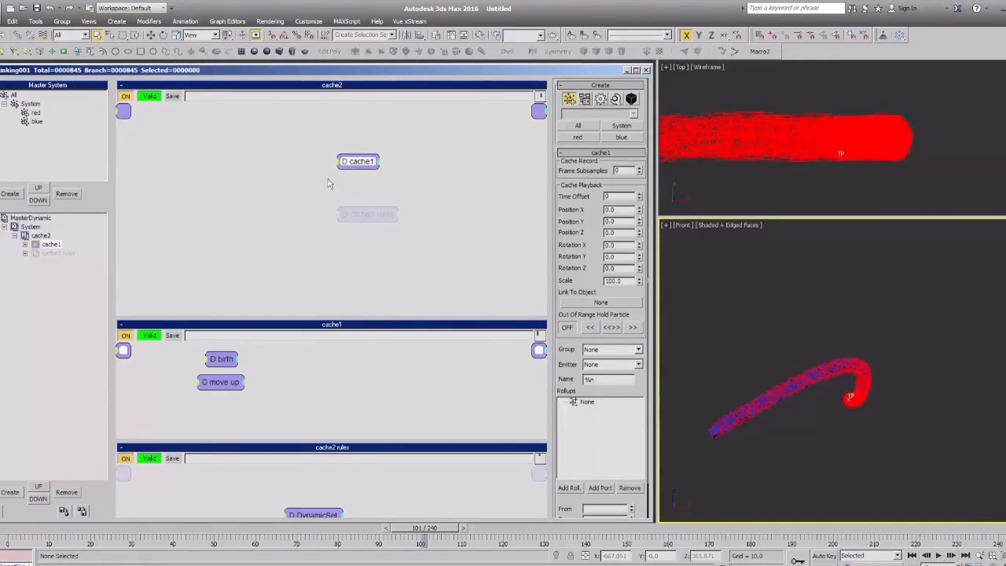
click(340, 162)
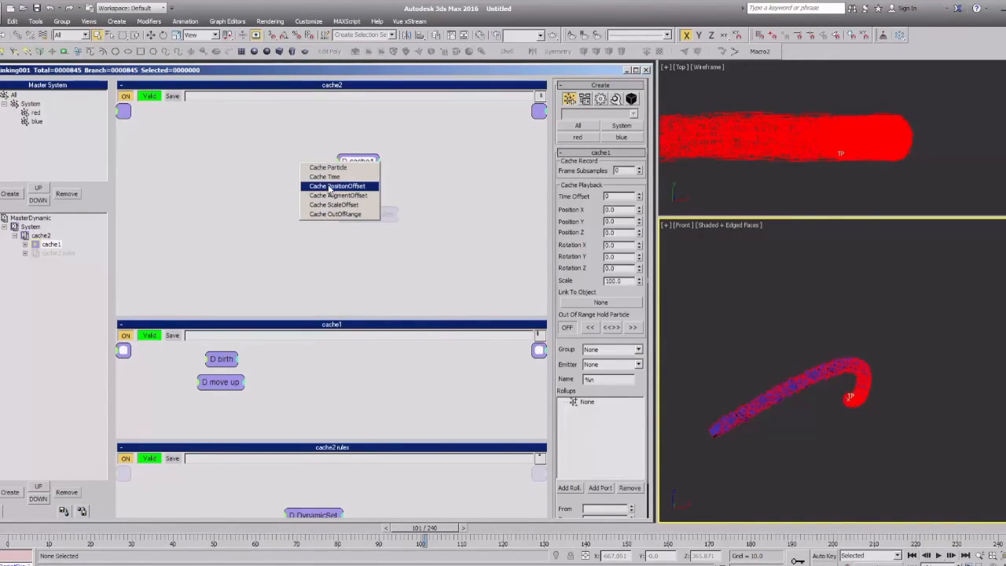
click(323, 177)
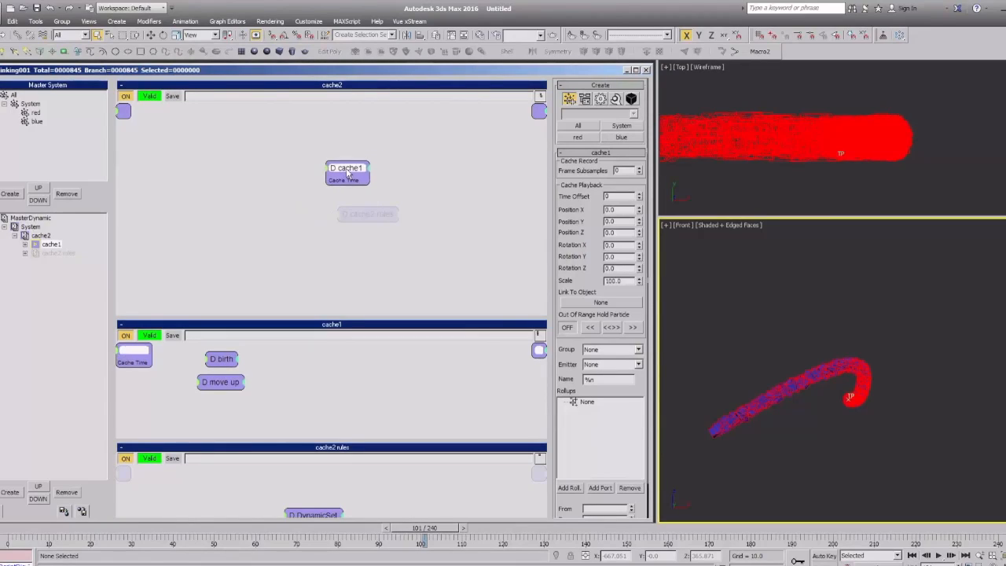
Add a Float math helper beside cache1 and connect its Value output to cache1's Cache Time input.
right_click(169, 149)
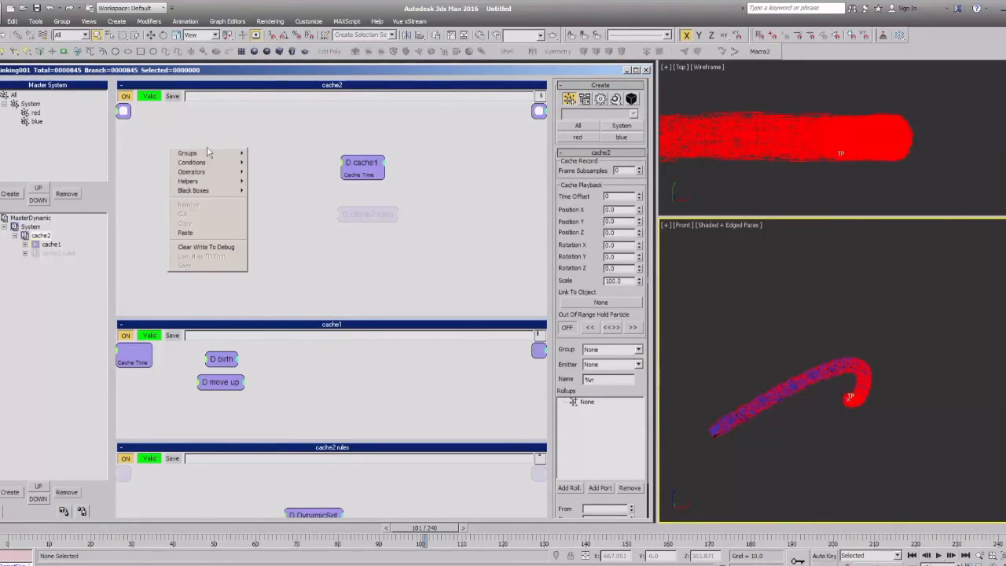
mouse_move(212, 183)
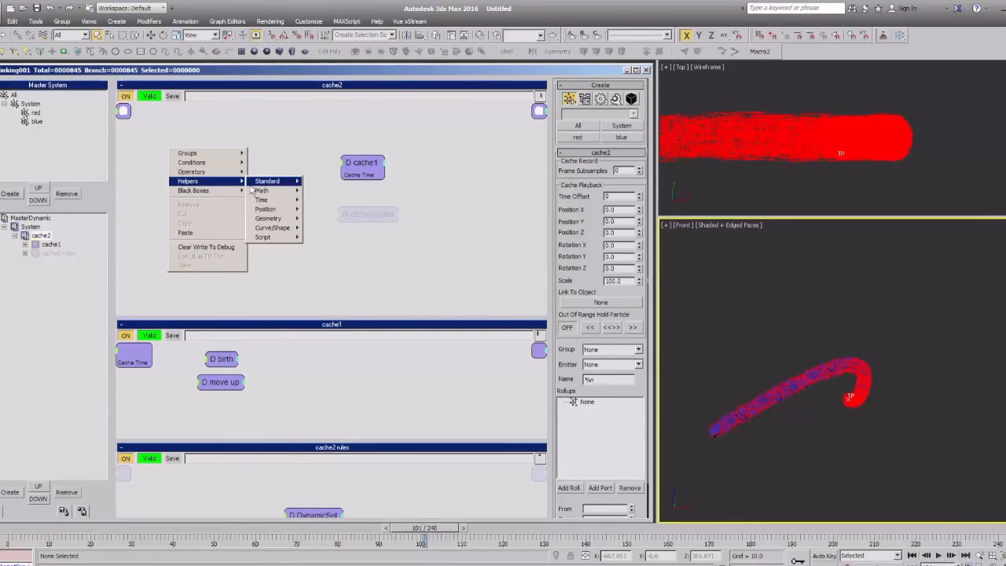
click(295, 142)
middle_drag(297, 141, 361, 147)
drag(425, 173, 422, 171)
right_click(230, 167)
mouse_move(267, 199)
mouse_move(327, 210)
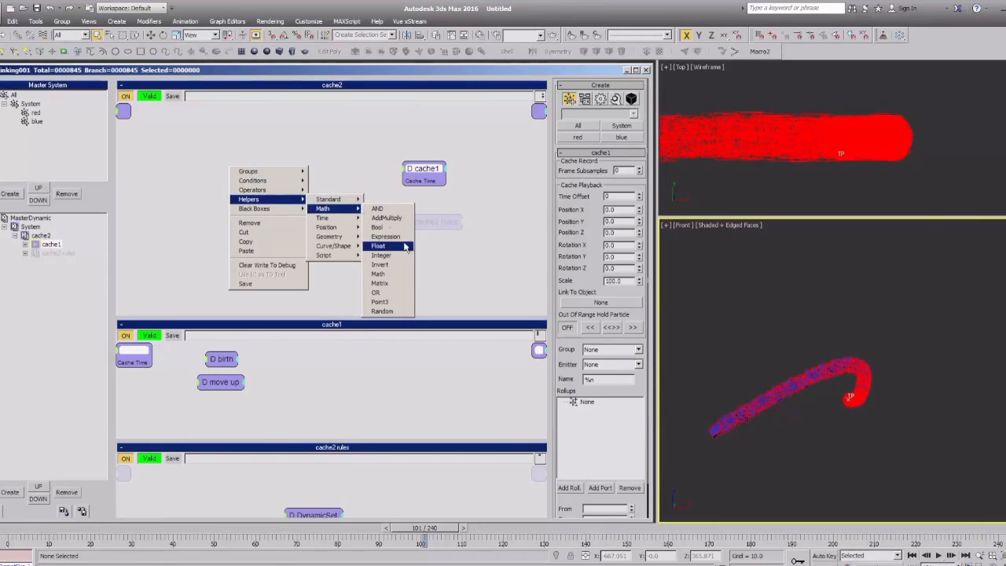
click(397, 246)
mouse_move(299, 179)
mouse_down()
mouse_move(284, 180)
mouse_move(402, 180)
mouse_move(282, 187)
mouse_up()
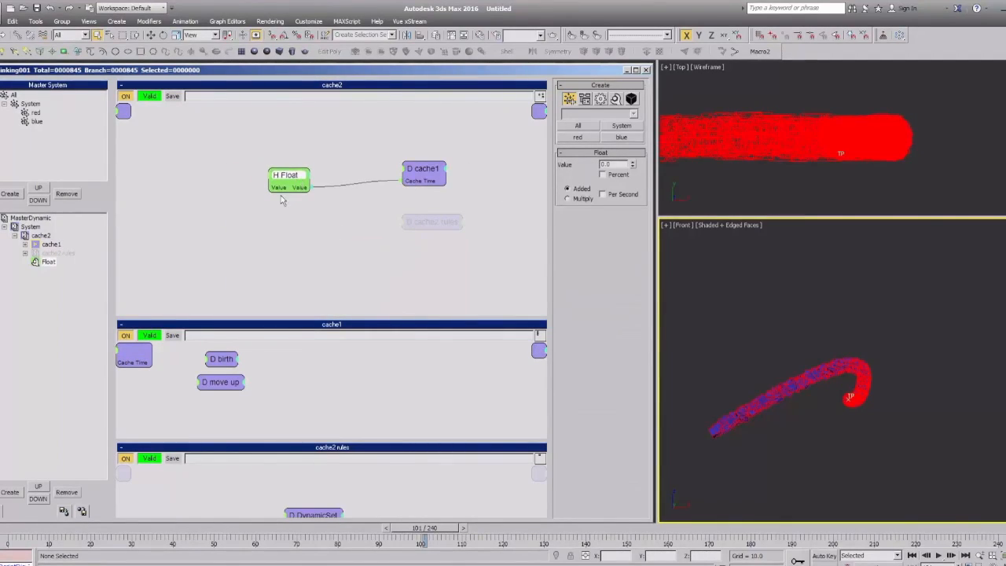
Go to frame 0 and turn on Auto Key with the Float helper selected.
mouse_move(8, 537)
mouse_down()
mouse_move(992, 531)
mouse_move(8, 531)
mouse_up()
click(312, 236)
drag(295, 182, 328, 182)
double_click(616, 165)
click(877, 415)
key(n)
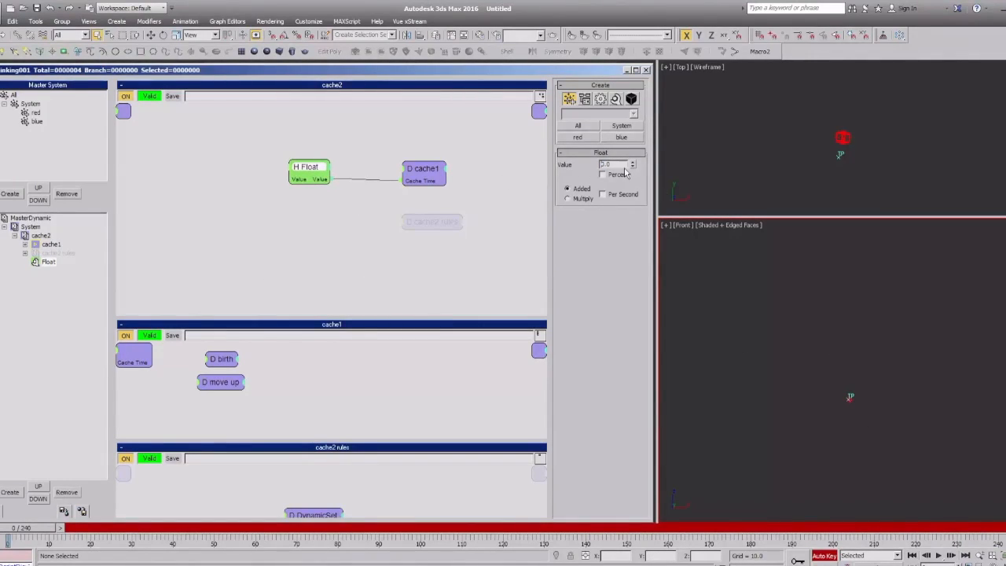
Key the Float helper's value at 50 on frame 50.
click(44, 537)
drag(36, 530, 237, 545)
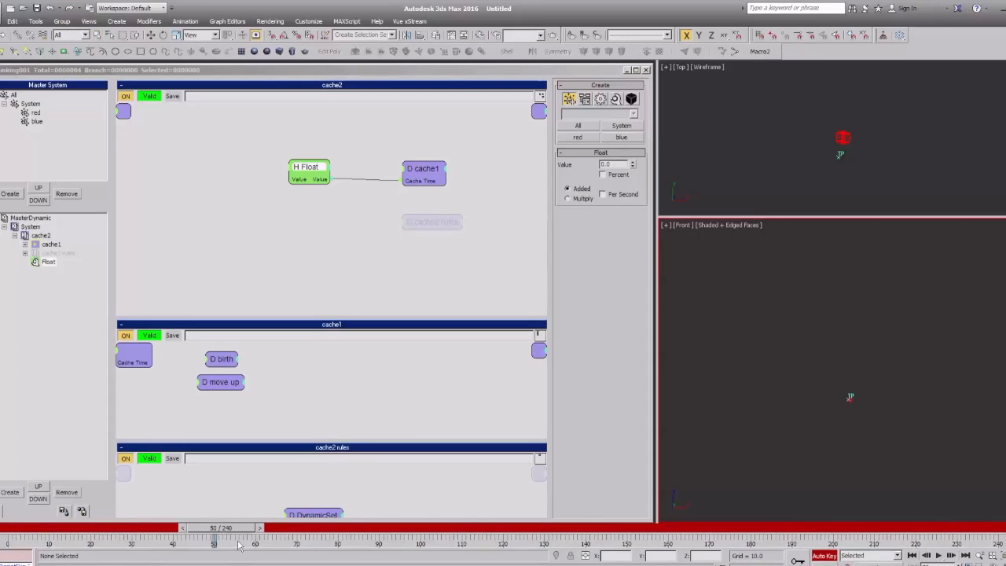
click(620, 165)
text(50)
key(Return)
Key the Float helper's value at 80 on frame 200.
drag(226, 541, 833, 541)
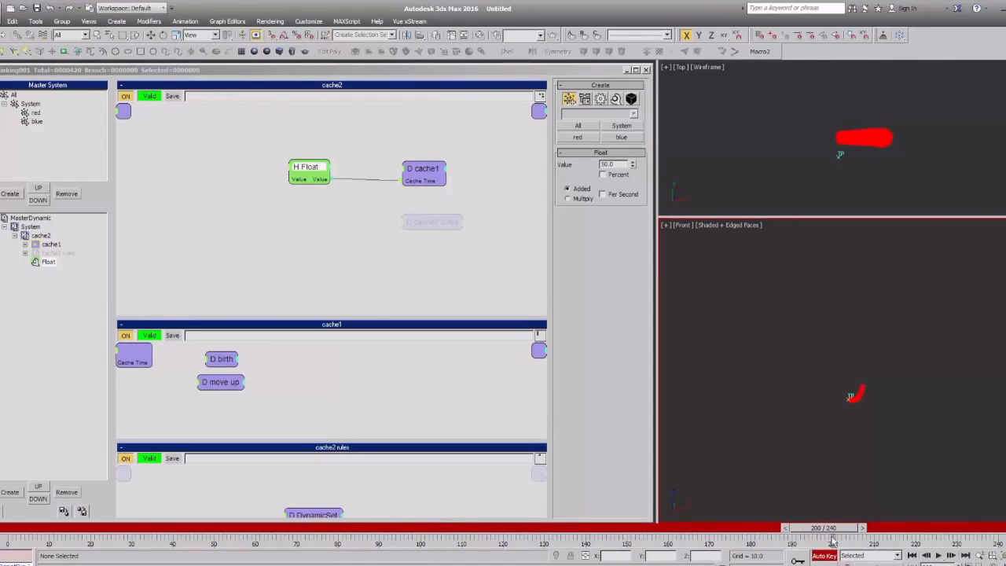
click(331, 117)
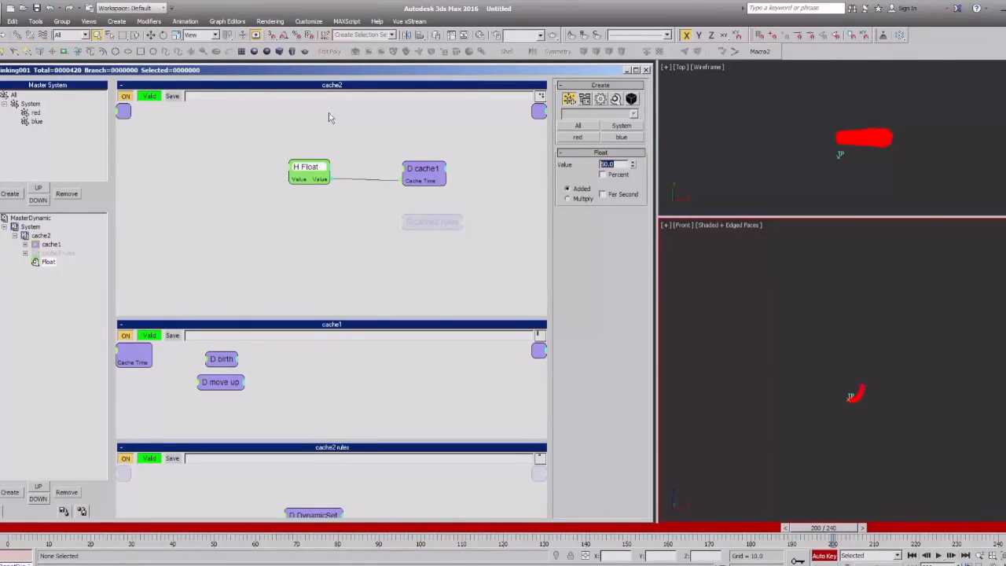
text(80)
Key the Float helper's value at 240 on the last frame, 240.
drag(824, 530, 984, 528)
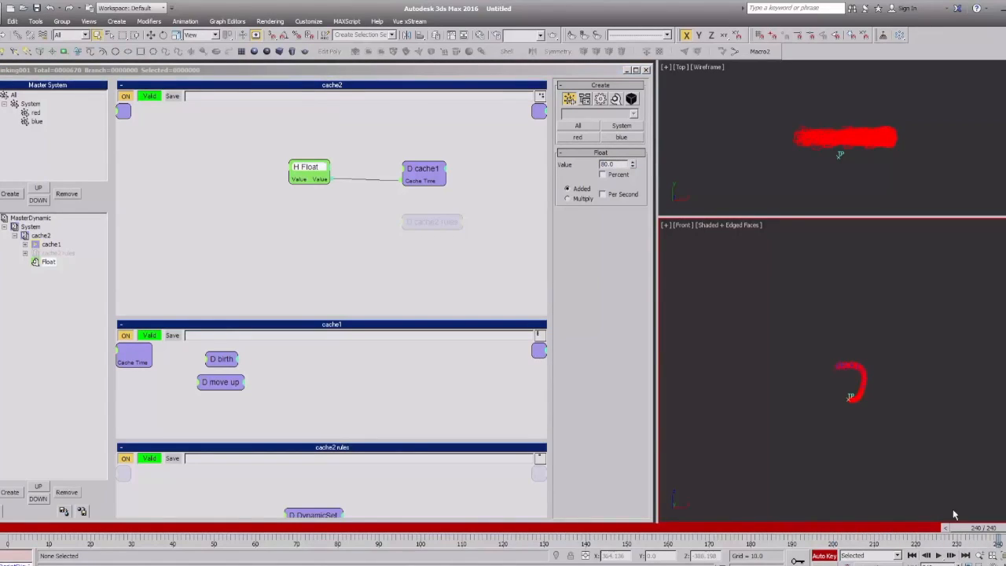
drag(622, 165, 606, 165)
text(24)
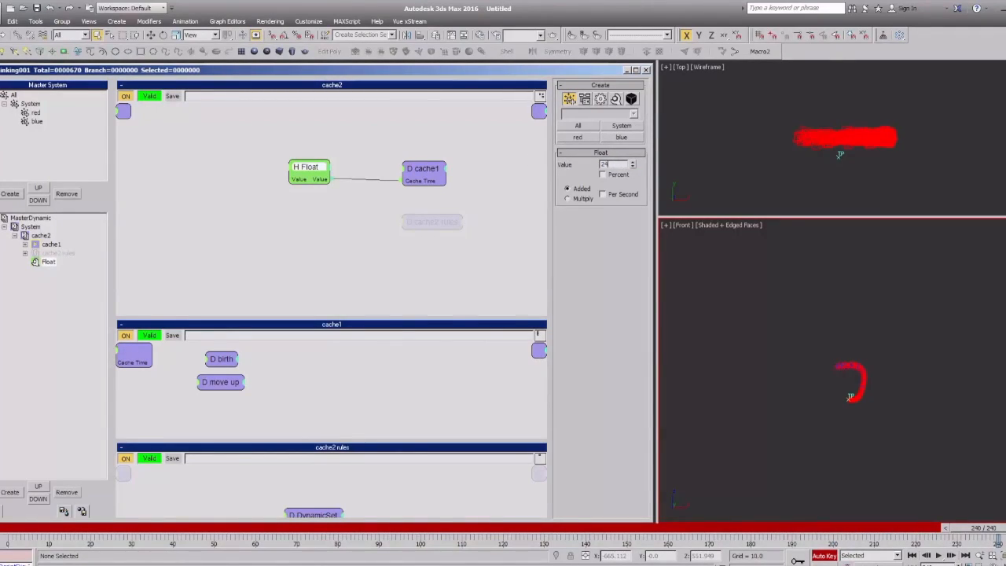
Turn off Auto Key, reposition the Float and cache1 nodes, and leave the Float helper selected.
click(266, 245)
drag(305, 167, 329, 161)
middle_drag(382, 142, 321, 146)
click(287, 166)
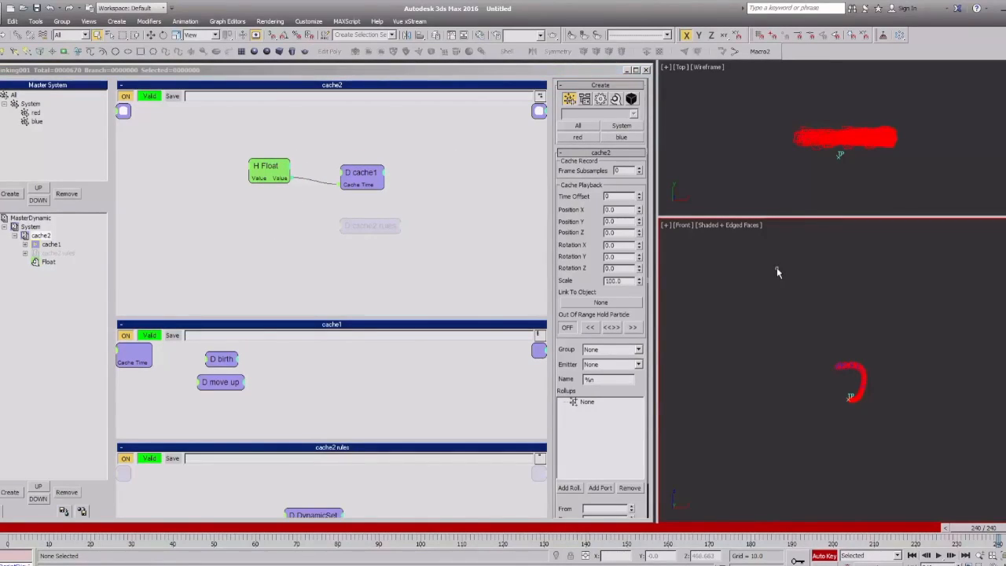
key(n)
drag(373, 184, 365, 182)
click(287, 166)
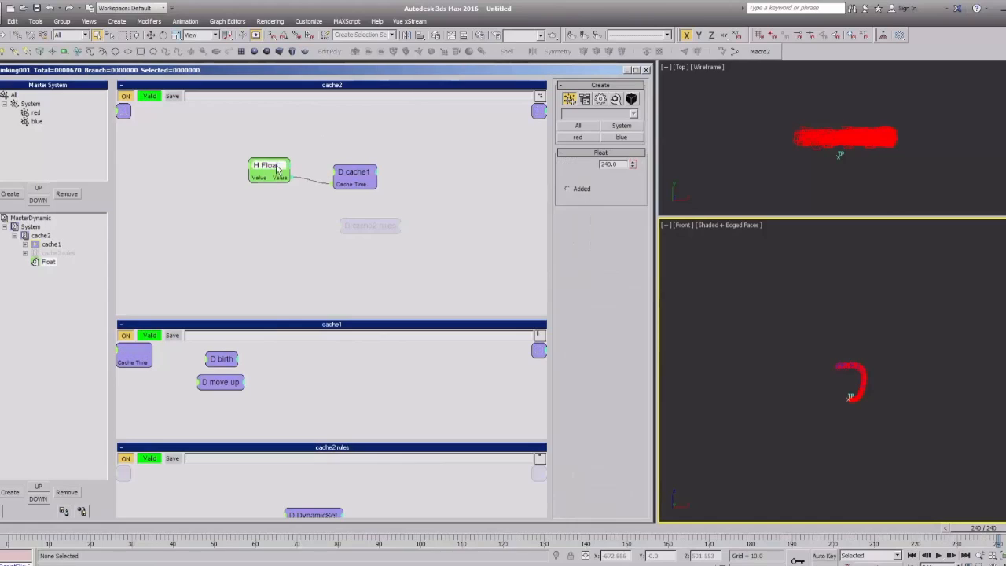
Scrub to frame 34 to preview the retimed particle cache and the Float helper's animated value.
drag(26, 532, 148, 533)
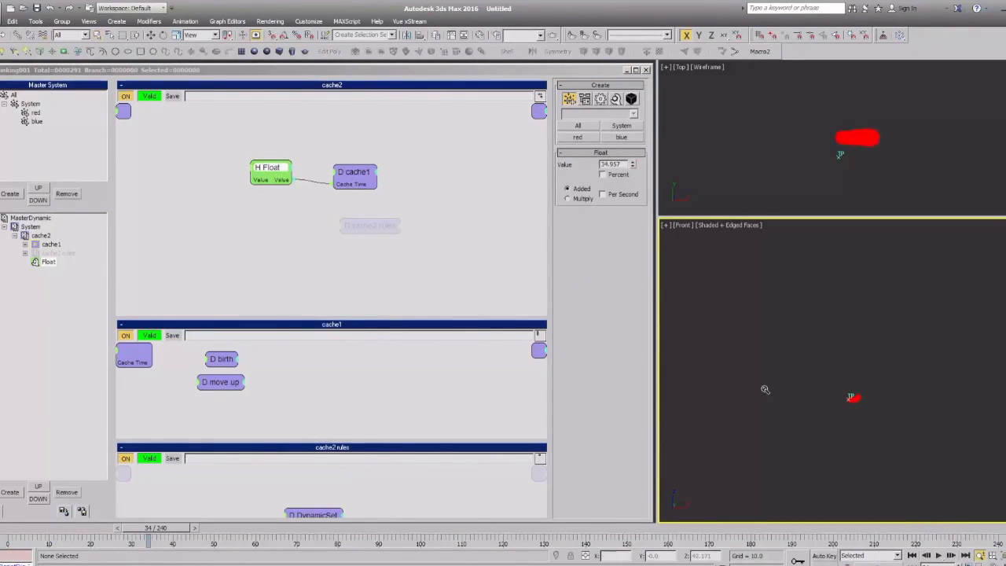
drag(358, 176, 354, 176)
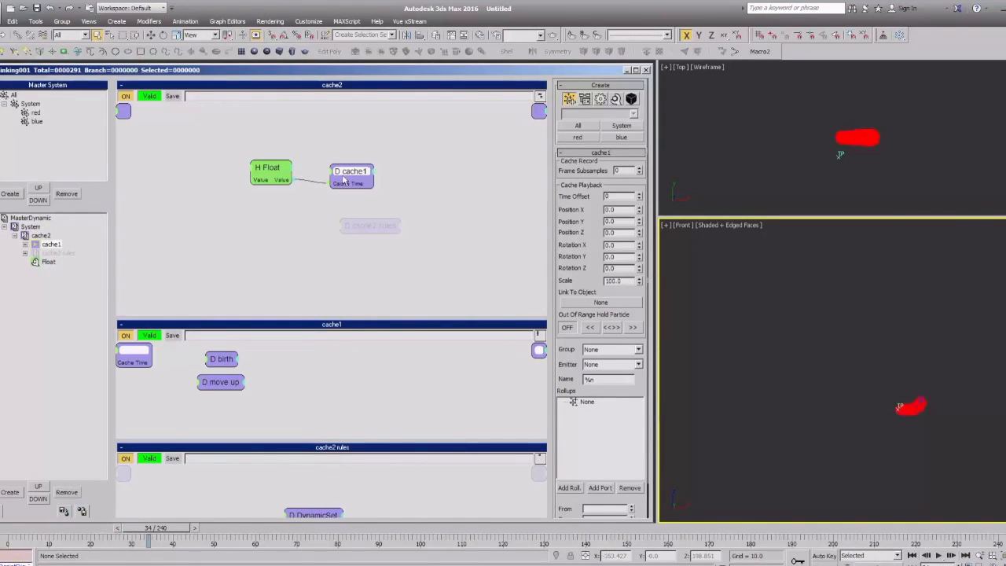
drag(345, 183, 349, 181)
Move the Float helper above cache1 in the cache2 dynamic set's hierarchy.
drag(48, 263, 50, 250)
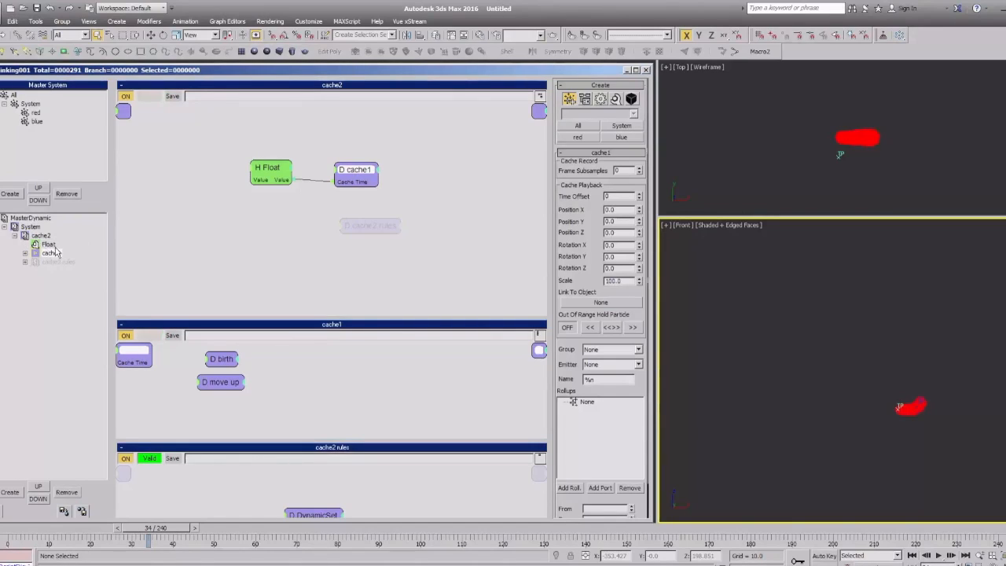
click(48, 245)
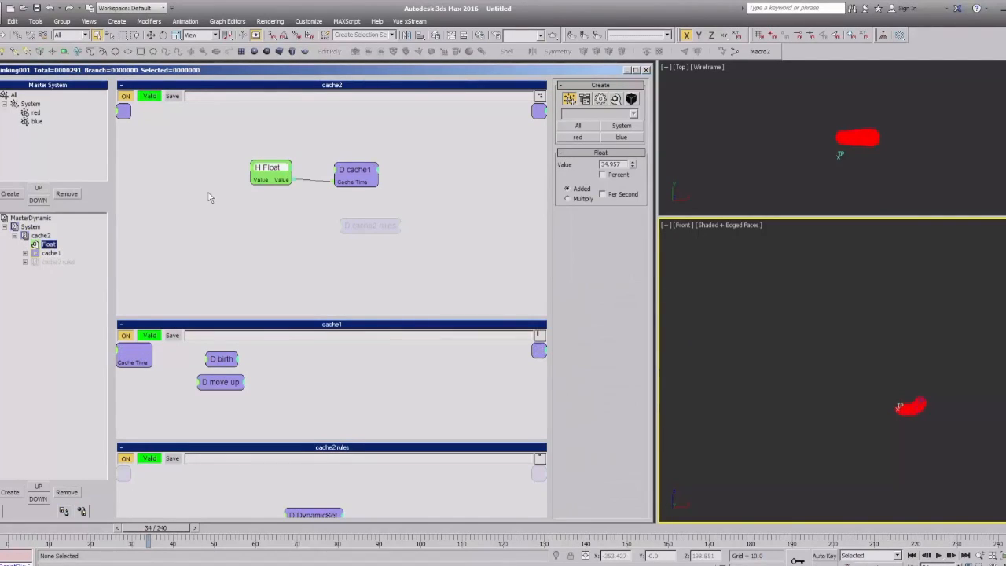
click(352, 183)
drag(350, 183, 348, 182)
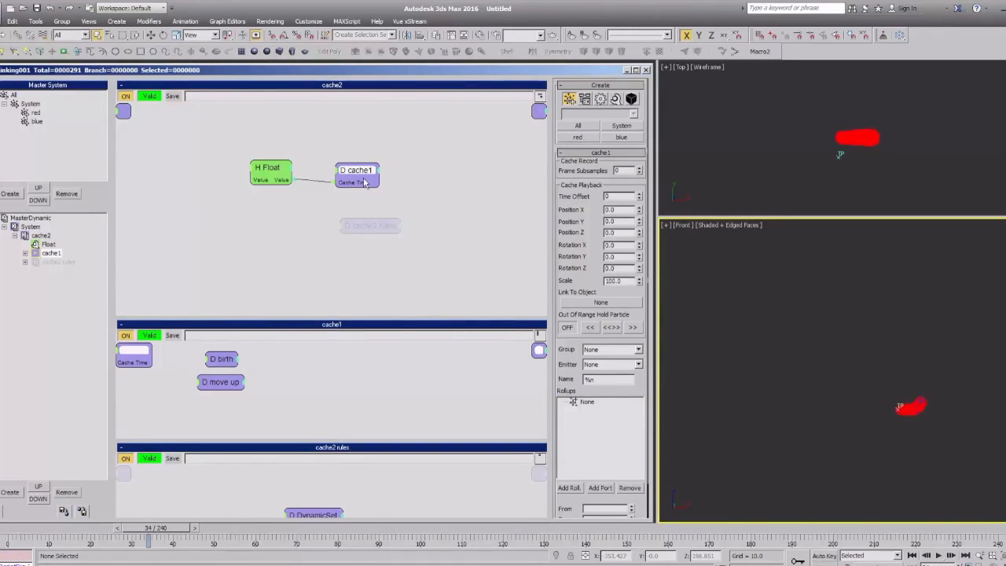
Scrub the timeline through frame 240 to review the retimed cache playback, and return to frame 0.
drag(259, 180, 264, 176)
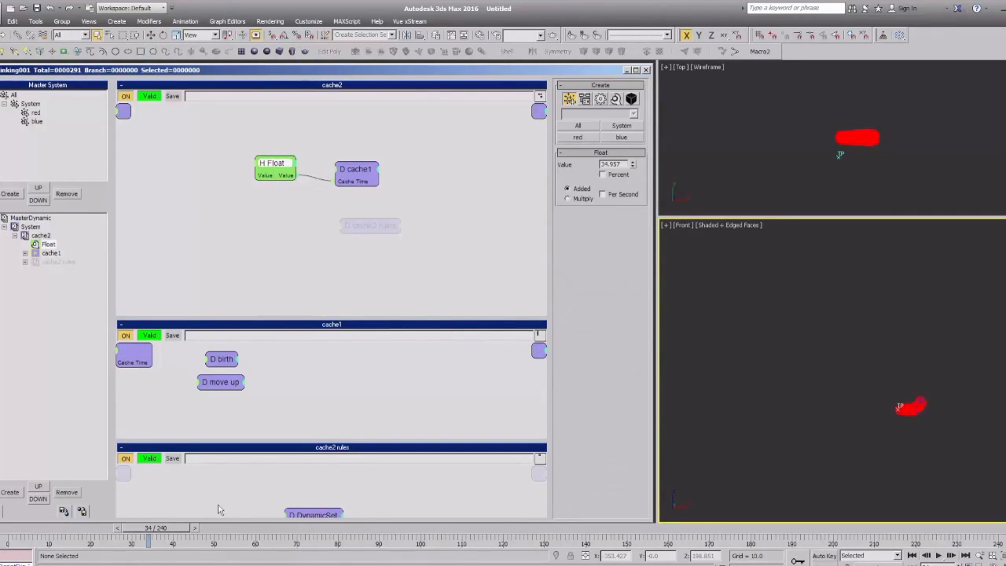
drag(621, 164, 586, 167)
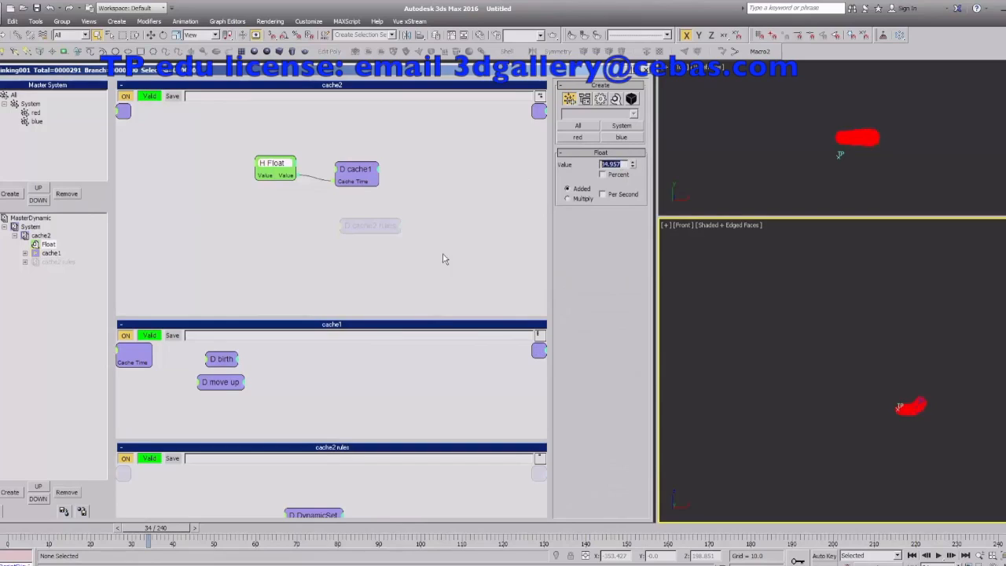
drag(157, 537, 992, 535)
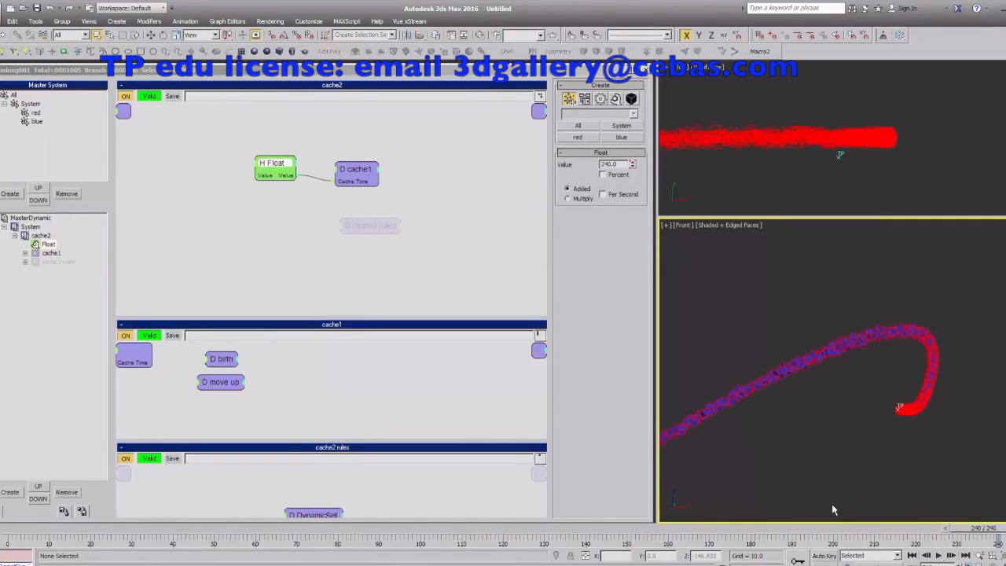
click(13, 534)
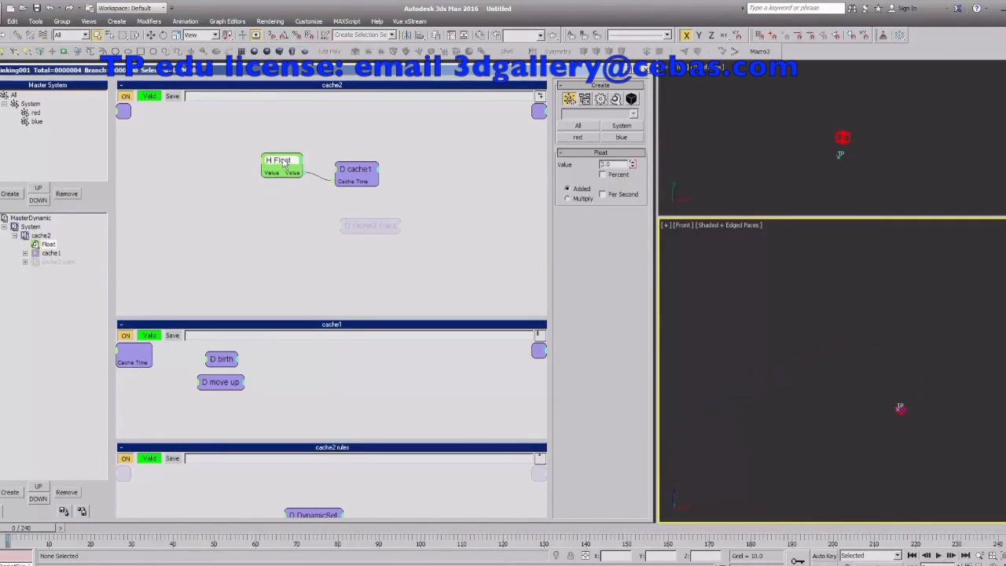
Examine the System dynamic set's Viewport/Render SubSampling options and compare them with the Float helper's cache timing setup.
click(356, 180)
click(39, 221)
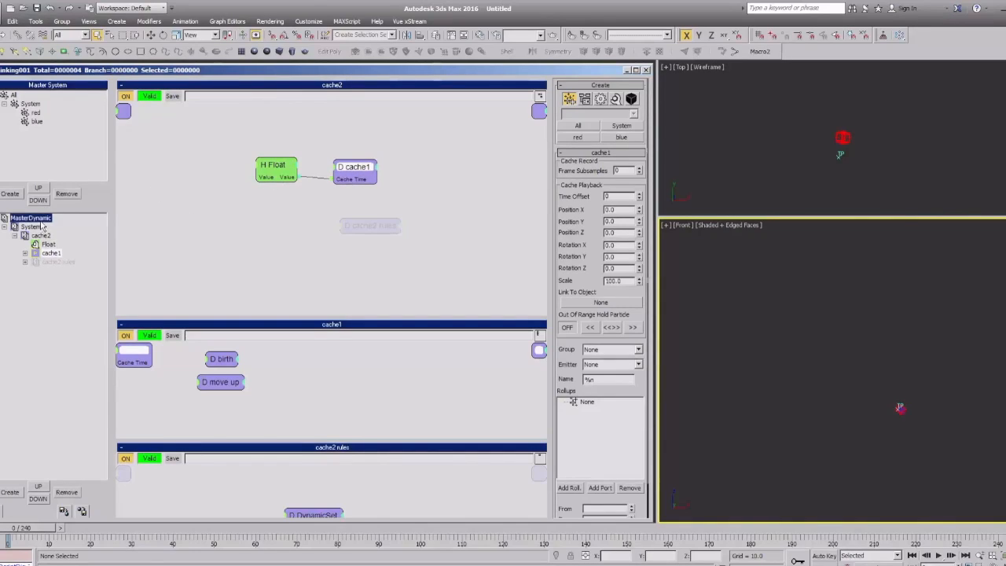
click(41, 227)
scroll(632, 355, down, 2)
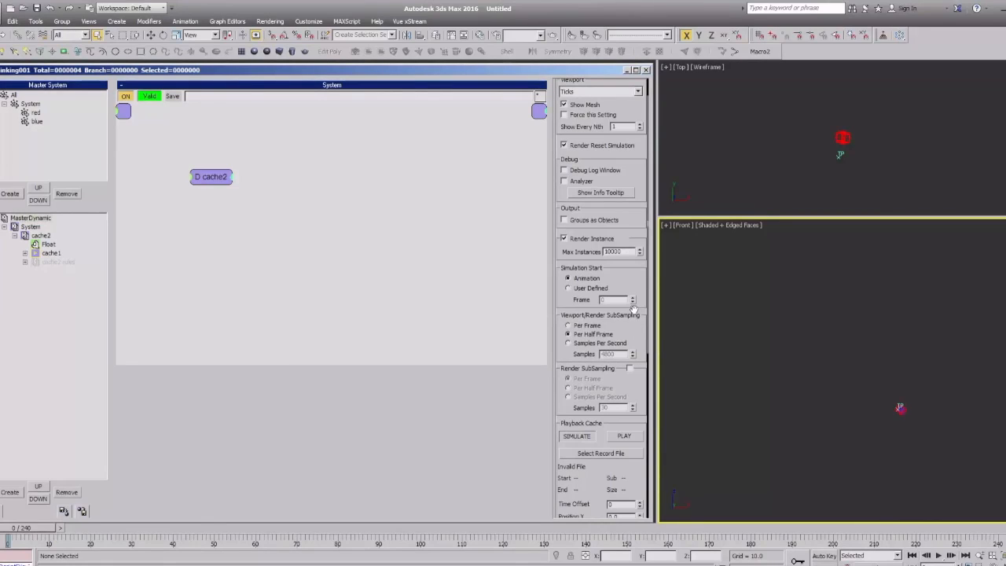
scroll(632, 280, down, 3)
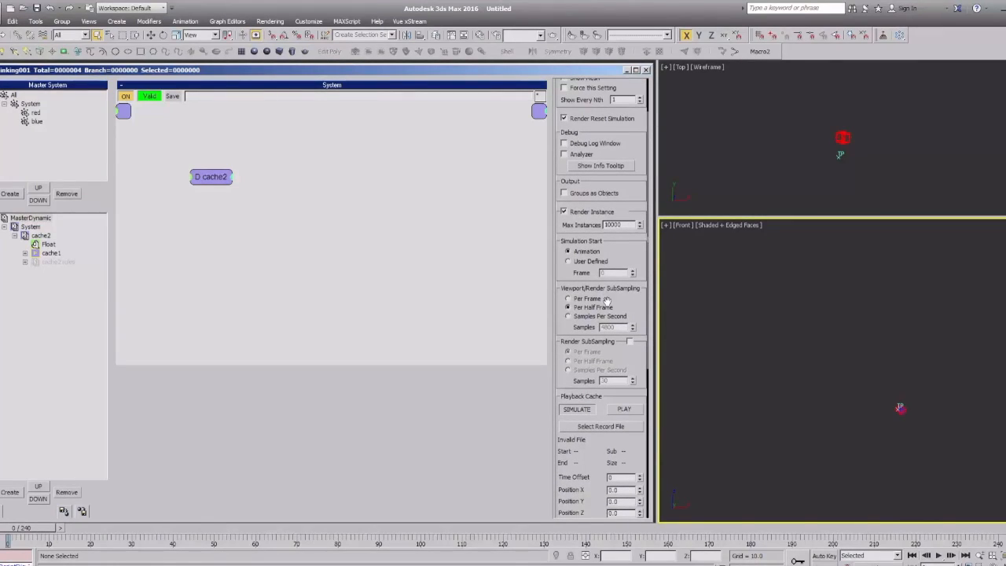
scroll(622, 297, down, 1)
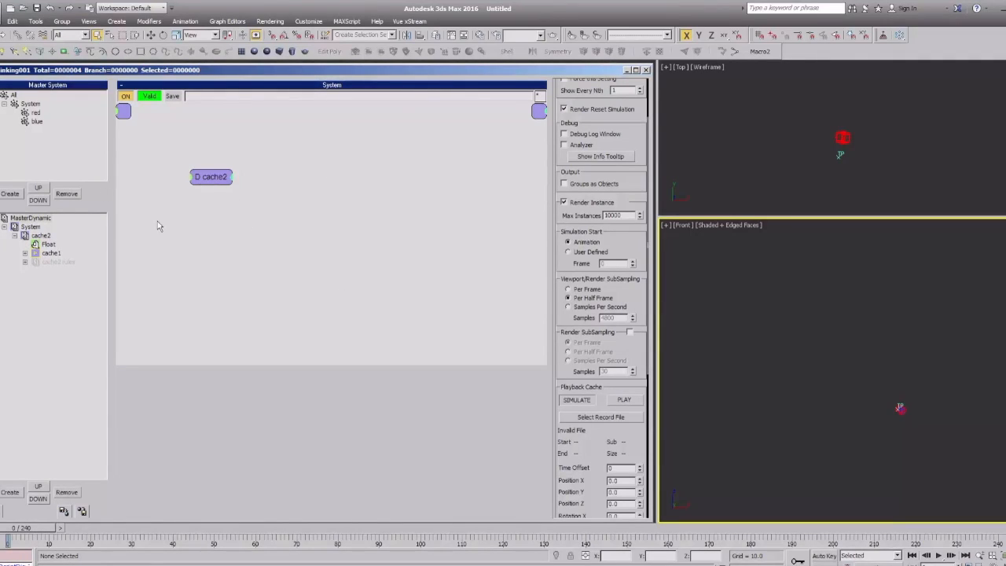
click(50, 253)
click(48, 245)
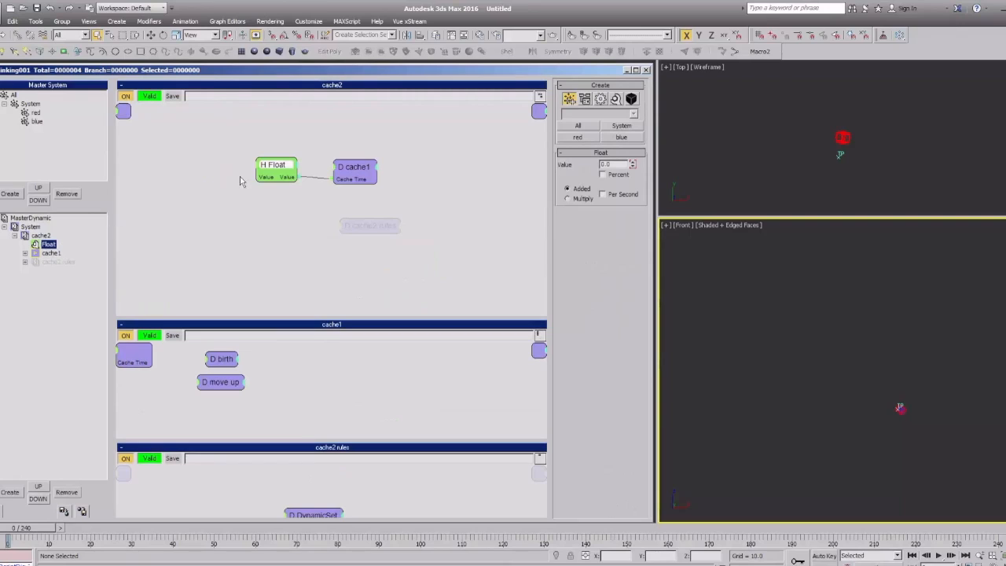
Set the system's Viewport/Render SubSampling to Samples Per Second with 120 samples.
click(35, 218)
scroll(627, 311, down, 3)
click(569, 299)
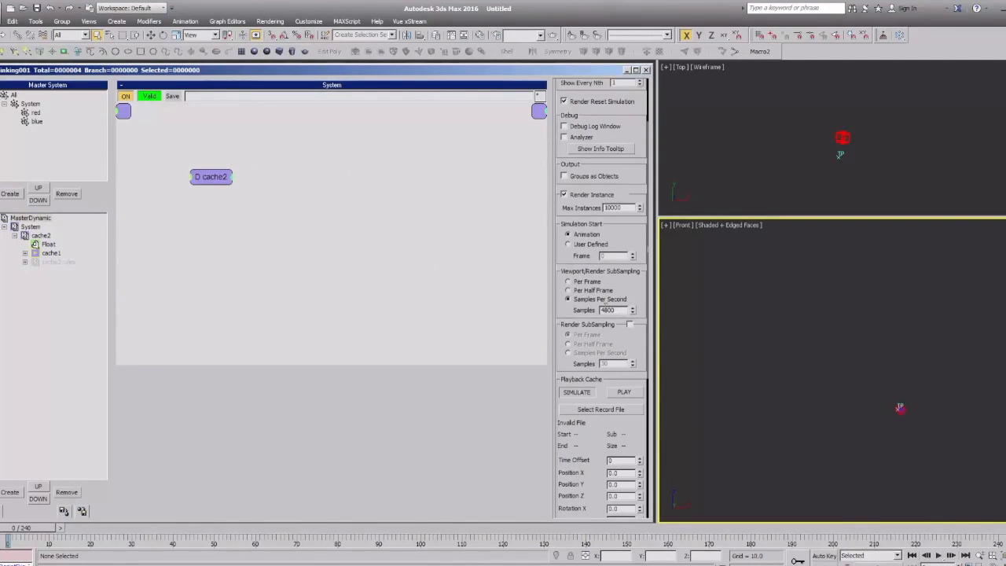
text(120)
Reopen the cache2 dynamic set and rearrange the Float and cache1 nodes.
click(52, 253)
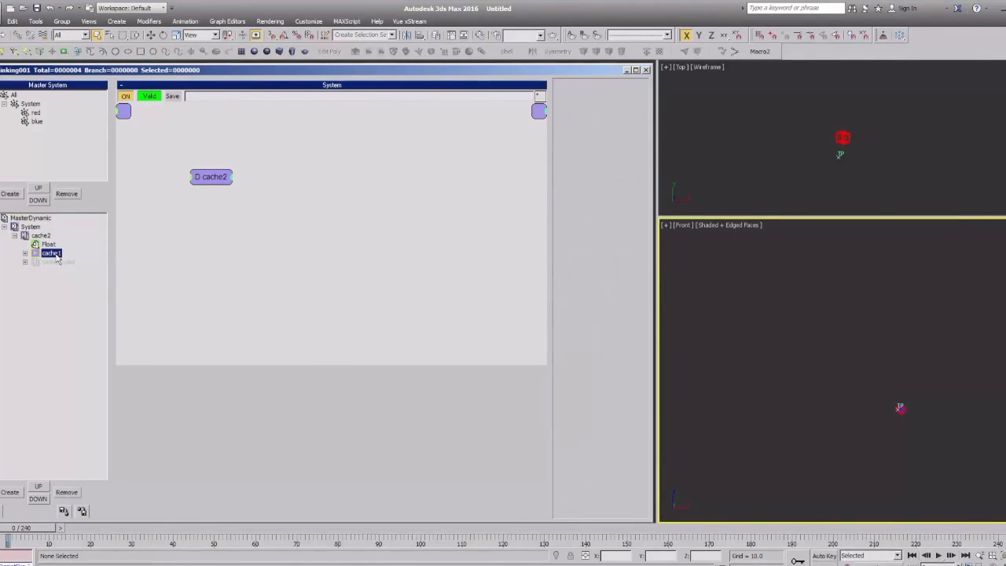
click(40, 235)
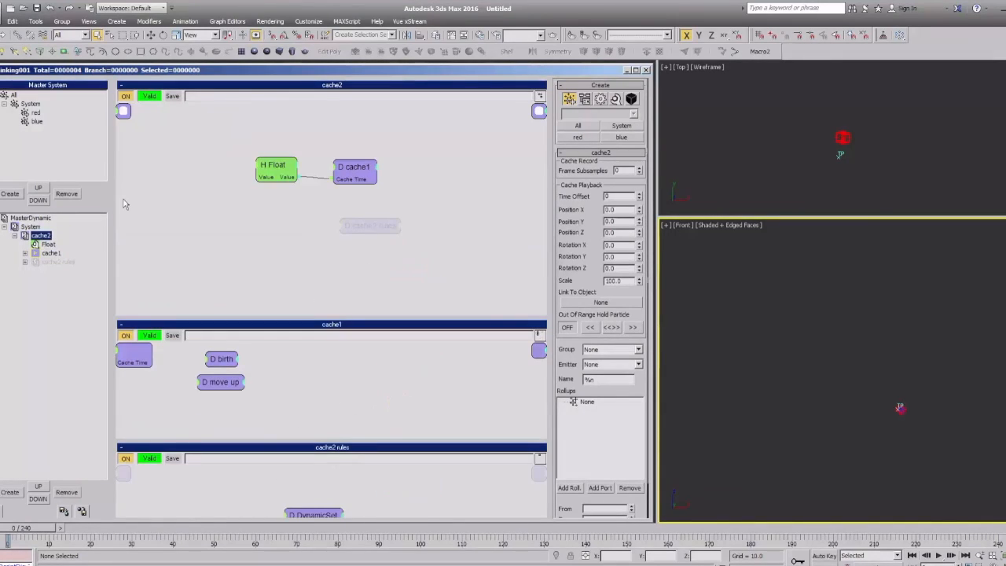
drag(263, 165, 255, 162)
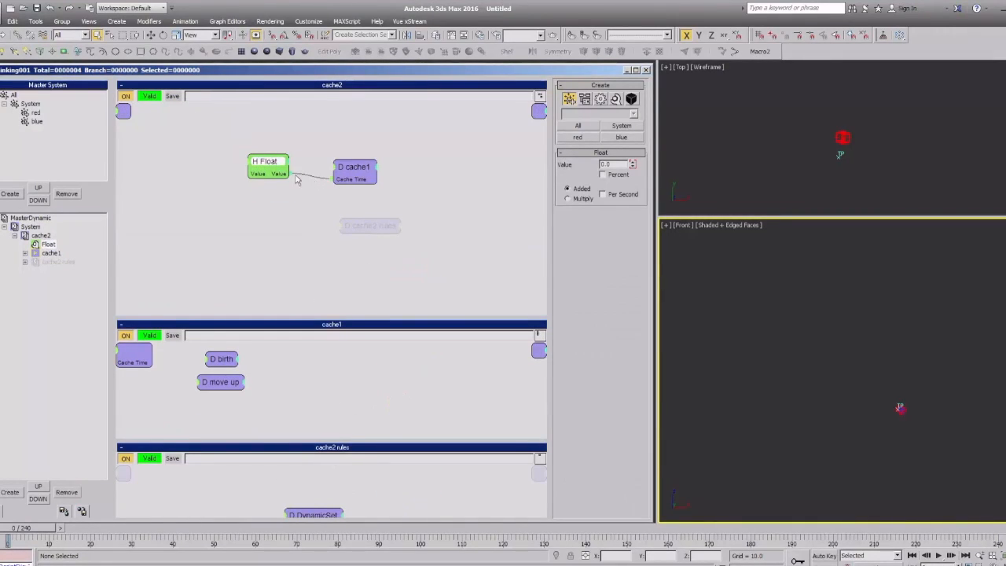
mouse_move(356, 176)
mouse_down()
mouse_move(372, 195)
mouse_move(366, 185)
mouse_up()
drag(267, 163, 280, 186)
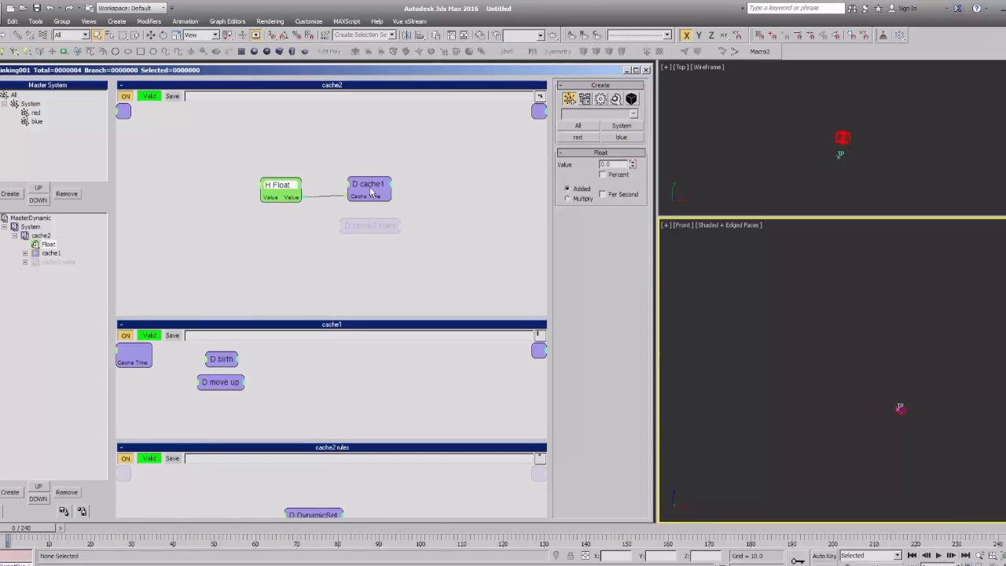
drag(381, 189, 379, 194)
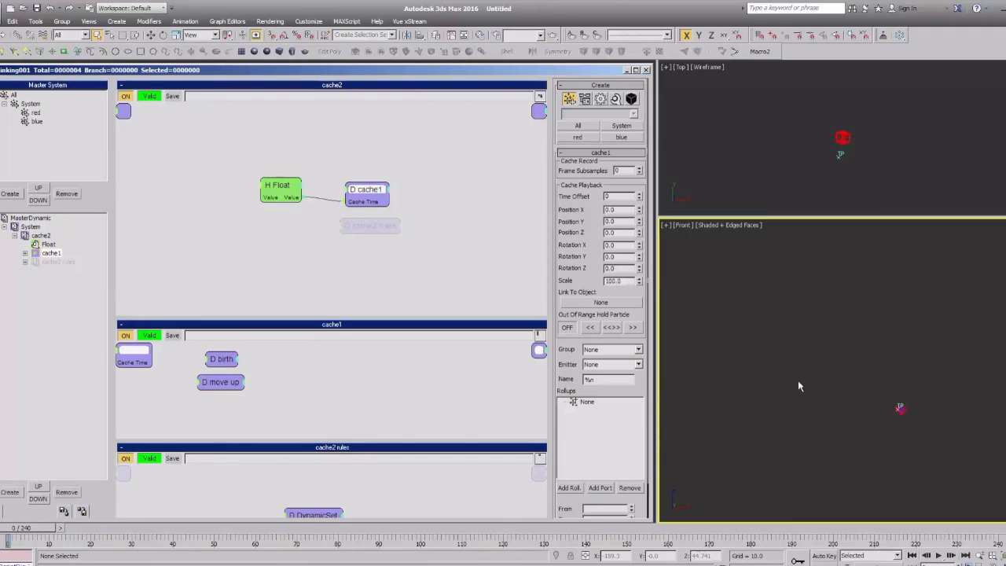
drag(290, 195, 288, 185)
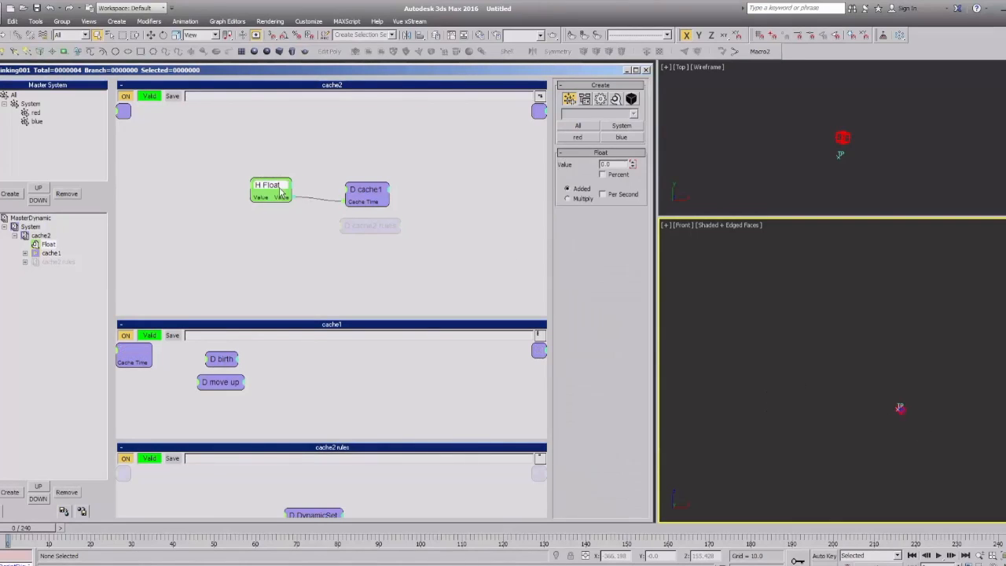
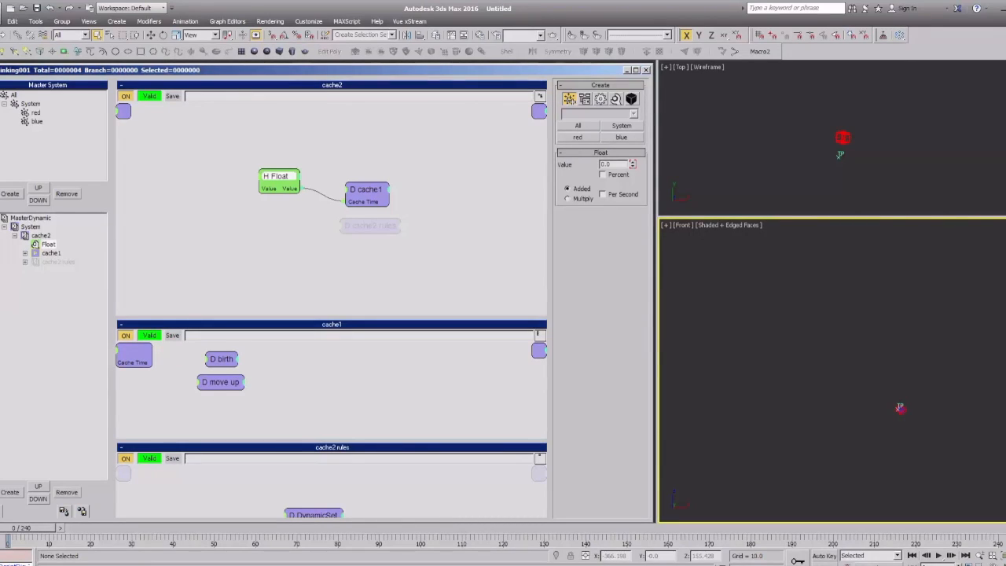
ctrl+alt+middle_drag(955, 400, 923, 373)
ctrl+alt+middle_drag(865, 400, 848, 380)
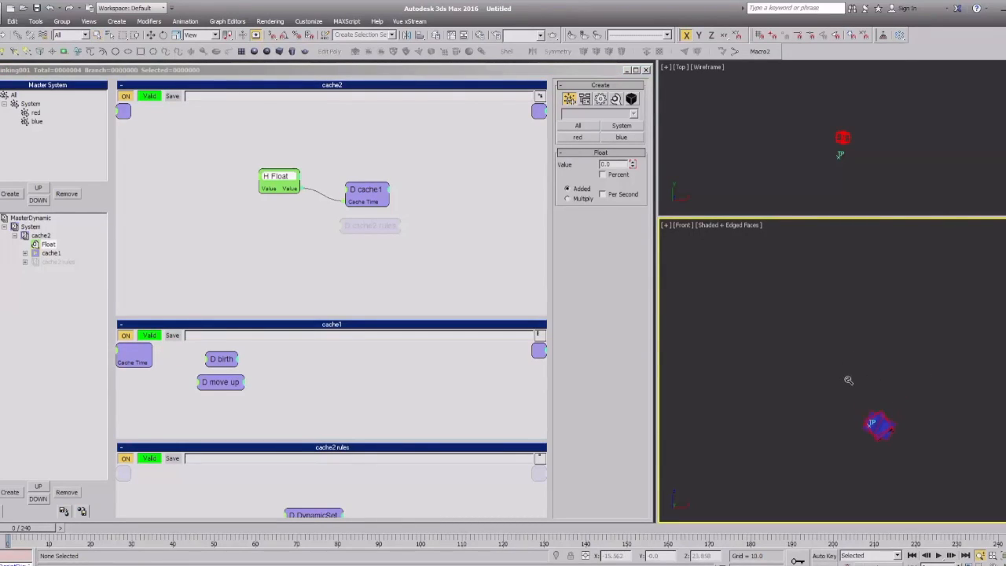
Create a new dynamic set directly under System, above cache2, and disable the cache2 dynamic set.
click(41, 235)
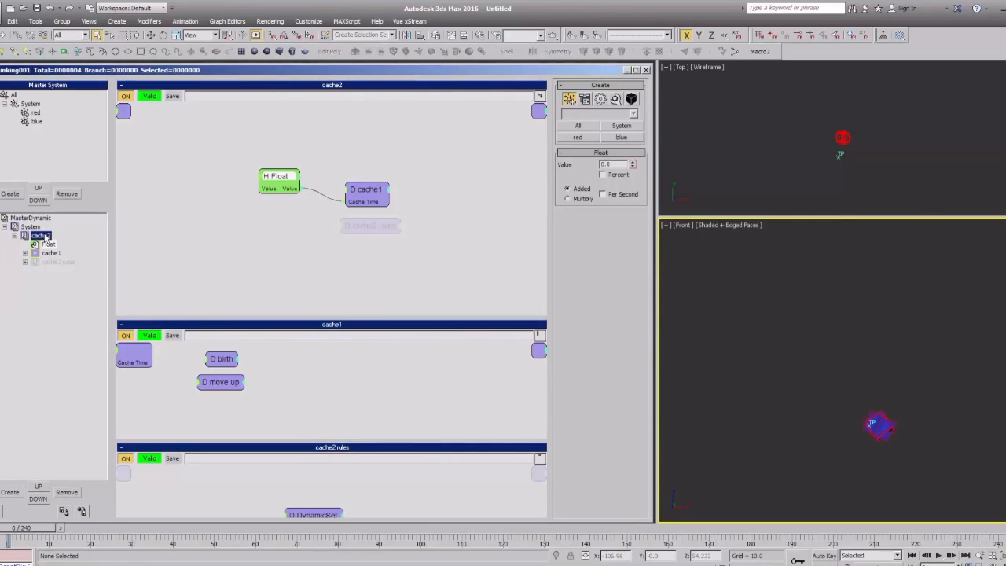
key(ctrl+v)
click(33, 228)
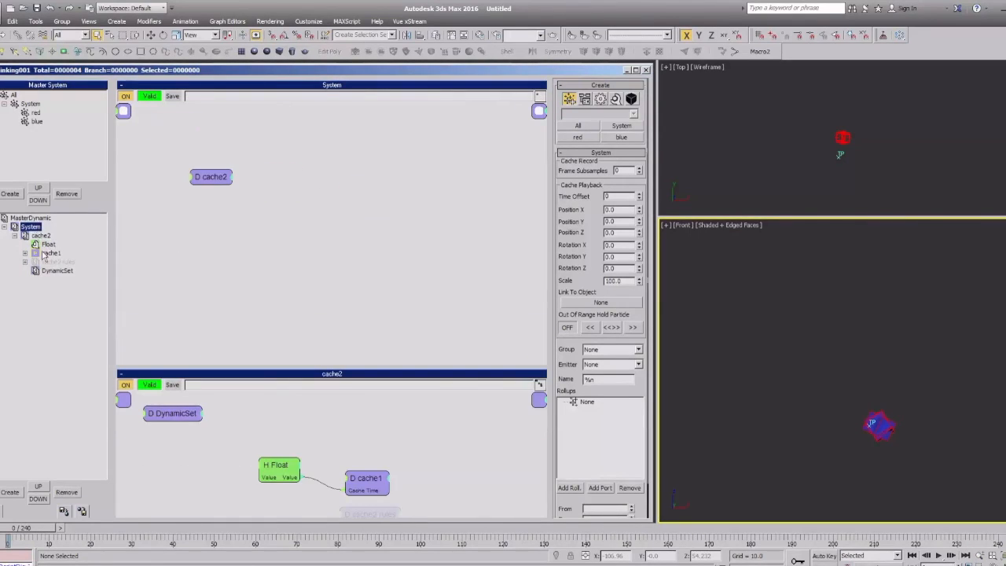
drag(50, 272, 32, 237)
click(16, 245)
click(46, 236)
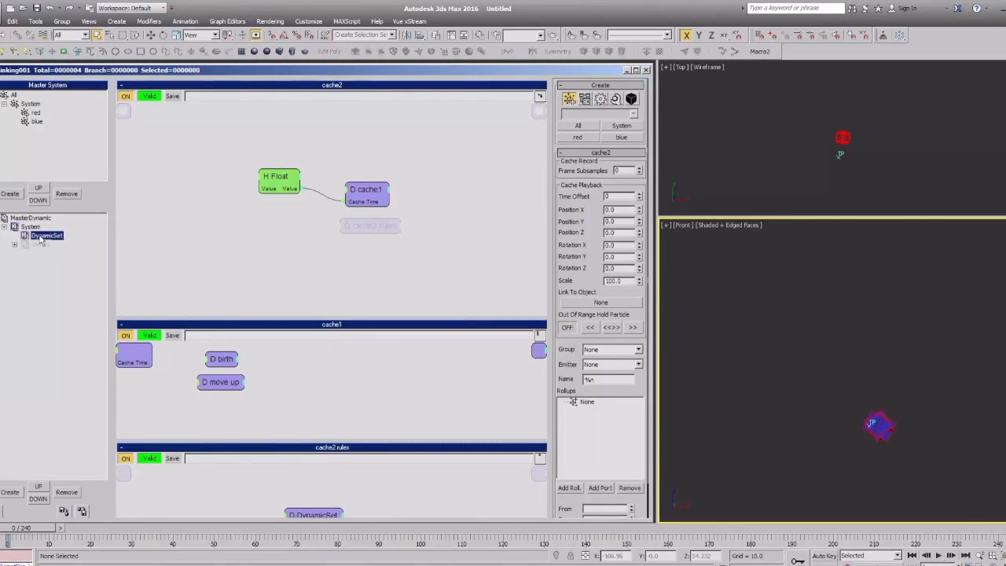
Draw a tall box in the Top viewport, beside the existing cached particles.
click(727, 118)
scroll(837, 154, up, 5)
scroll(796, 140, down, 1)
scroll(847, 87, up, 4)
scroll(774, 146, down, 3)
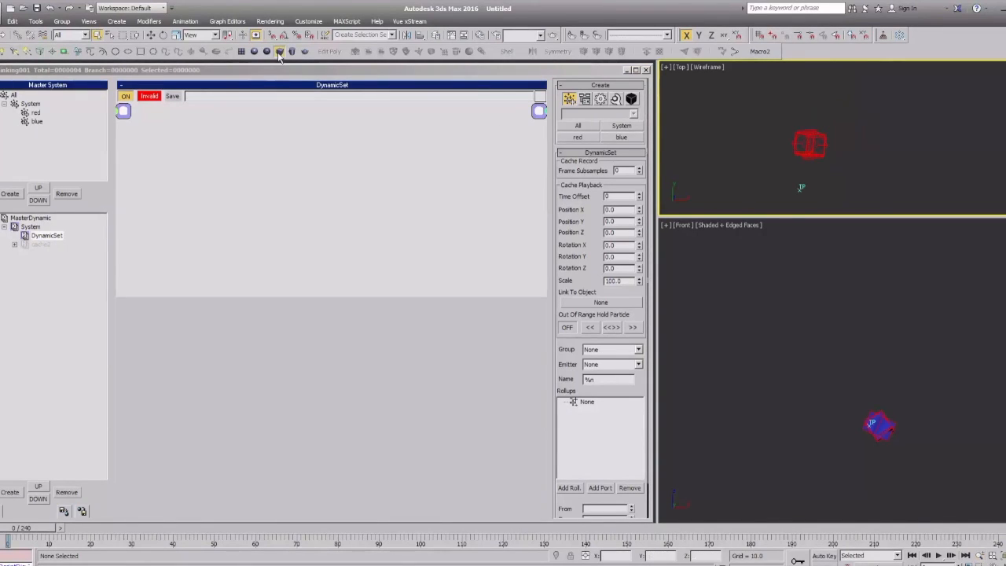
drag(874, 108, 933, 181)
click(900, 64)
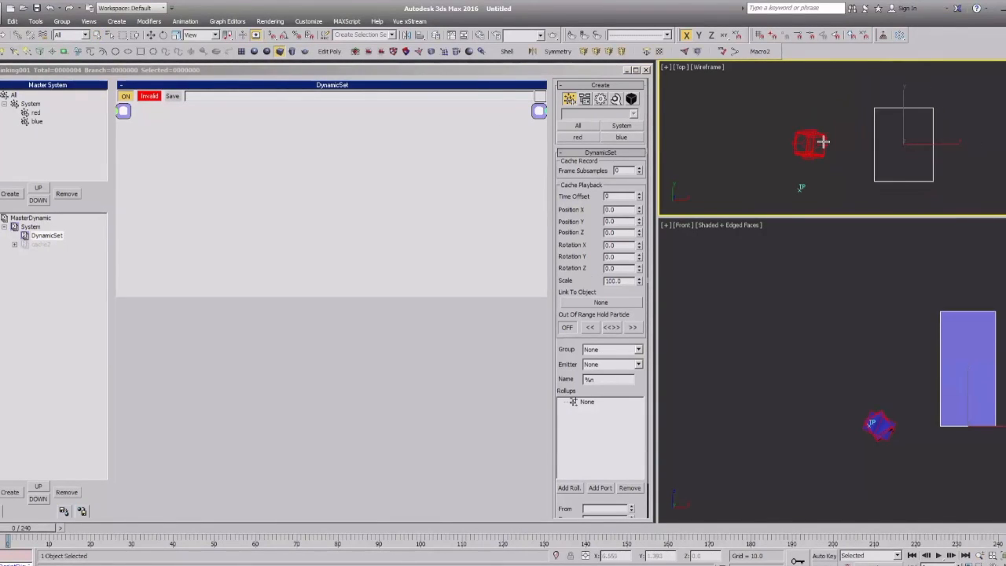
right_click(822, 142)
Create two child dynamic sets inside the new DynamicSet under System.
click(199, 244)
click(49, 236)
click(10, 492)
click(10, 493)
click(50, 245)
Add an ObjToParticle operator to the first child dynamic set and assign Box001 as its source object.
right_click(179, 140)
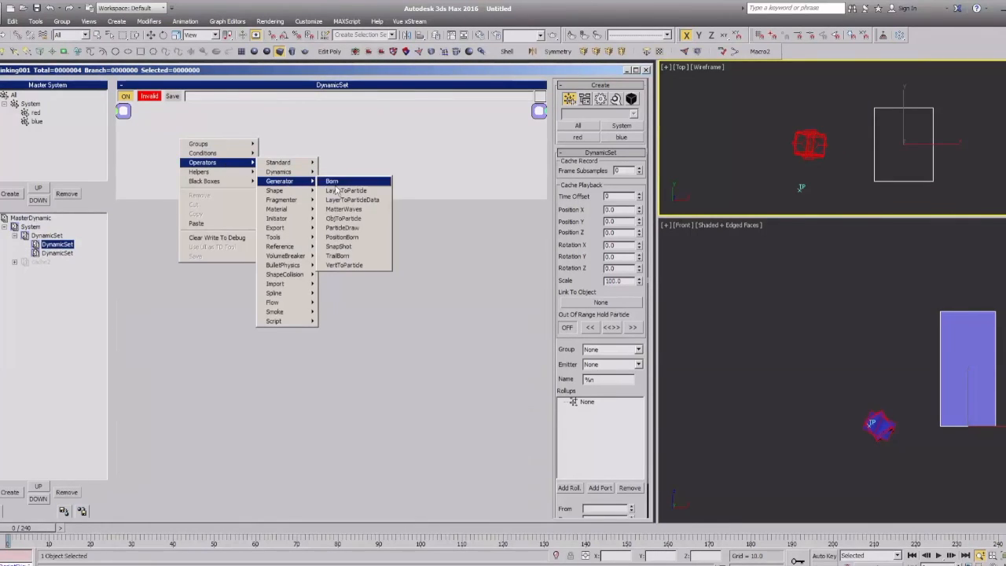
click(350, 216)
click(569, 228)
click(949, 326)
click(568, 161)
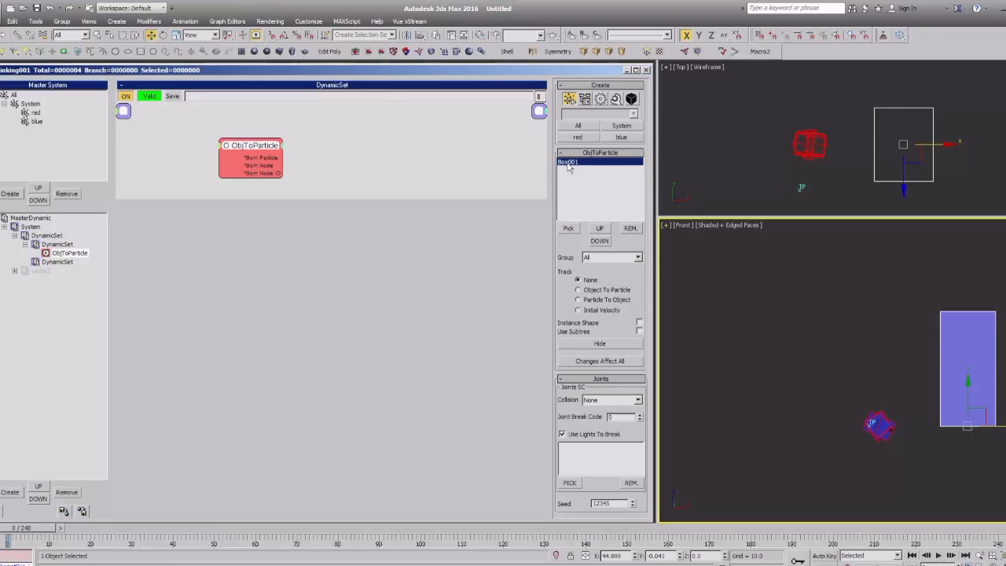
Set ObjToParticle's group to red, Track to Object To Particle, and enable Instance Shape.
click(602, 257)
click(593, 290)
click(594, 300)
click(639, 322)
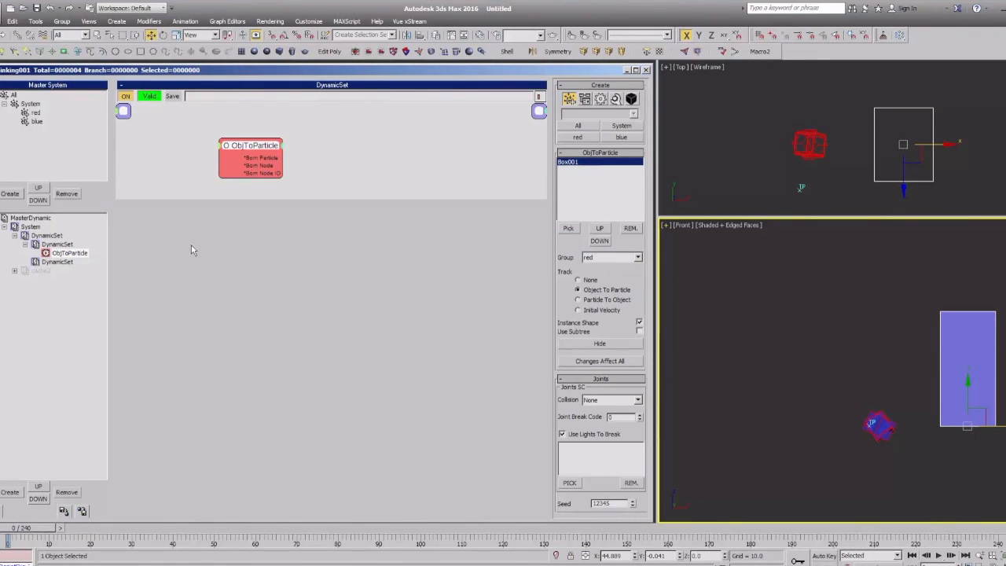
Add a red group node and a VolumeBreak operator to the second child dynamic set, and connect their Particle ports.
click(57, 262)
right_click(187, 128)
mouse_move(236, 133)
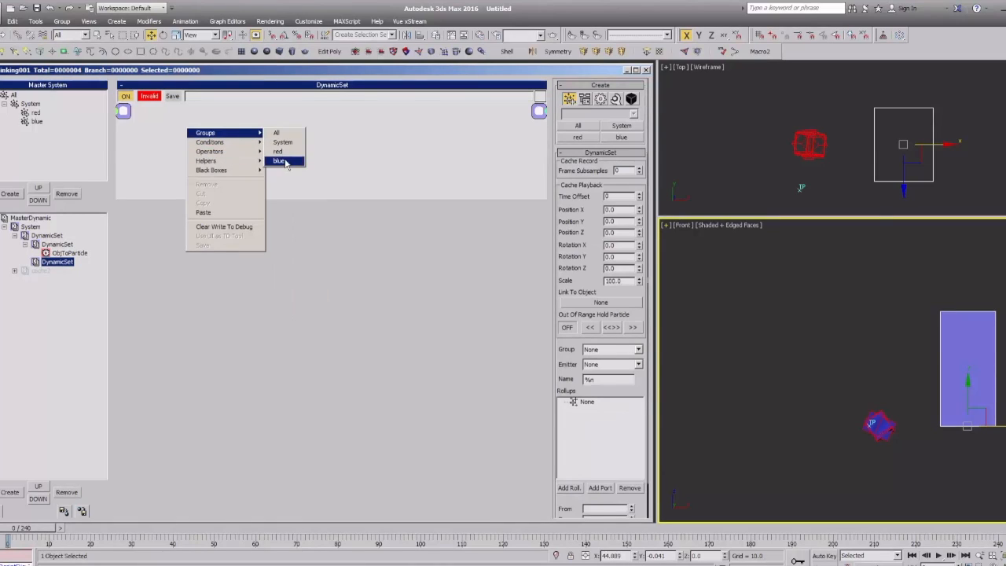
click(278, 151)
right_click(260, 132)
mouse_move(282, 154)
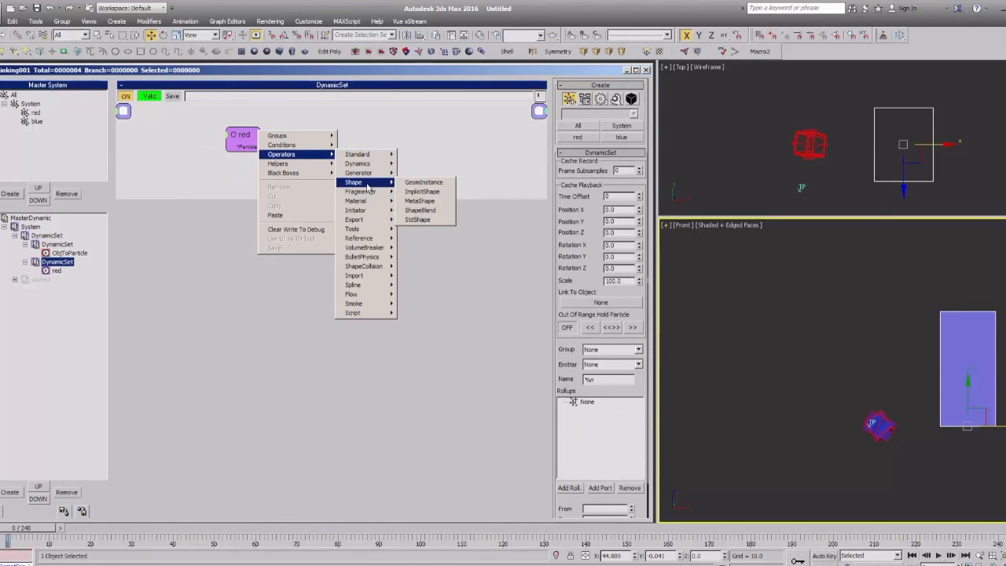
mouse_move(368, 248)
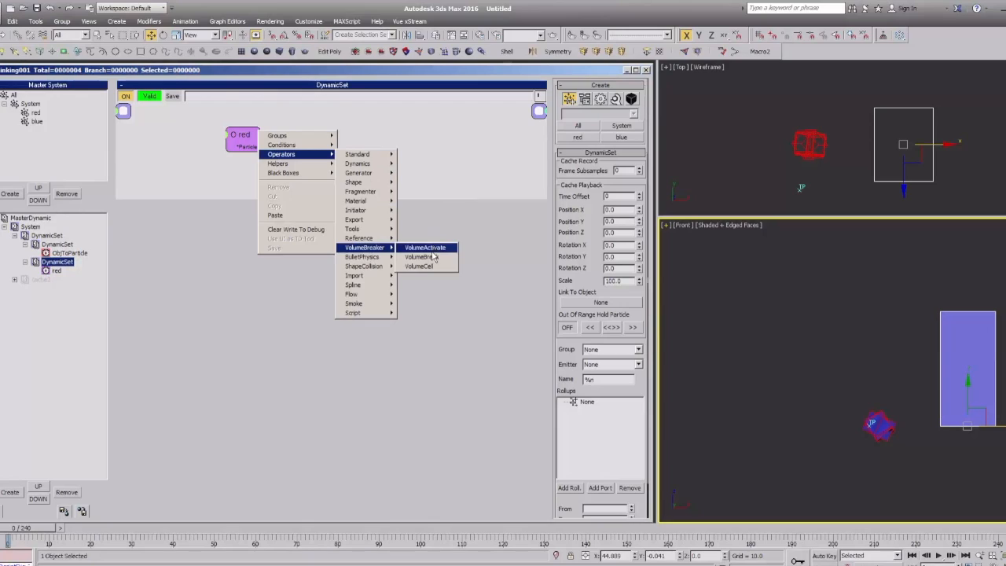
click(424, 257)
drag(244, 151, 306, 147)
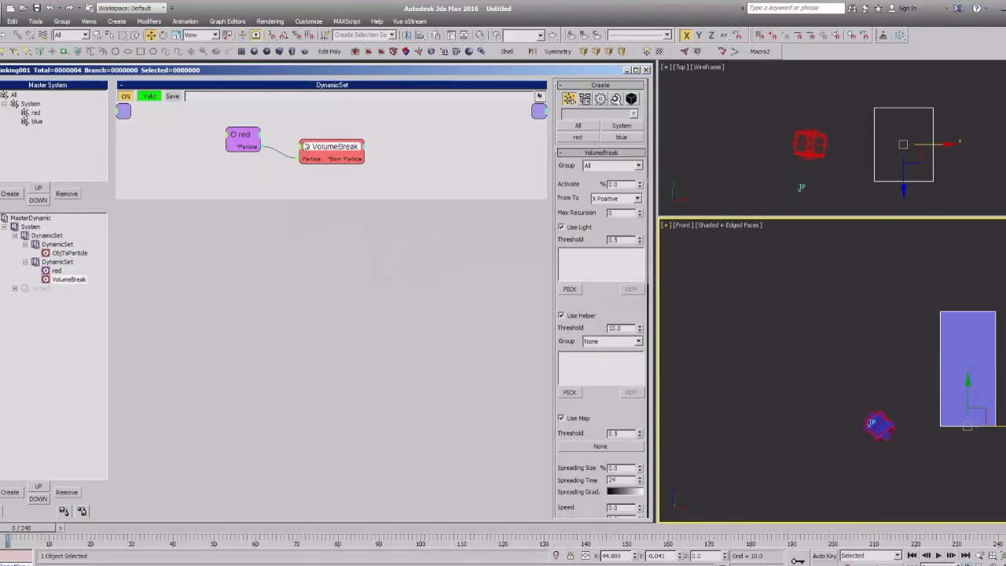
Set VolumeBreak's Group to blue and its Activate value to 100%.
click(604, 166)
click(591, 197)
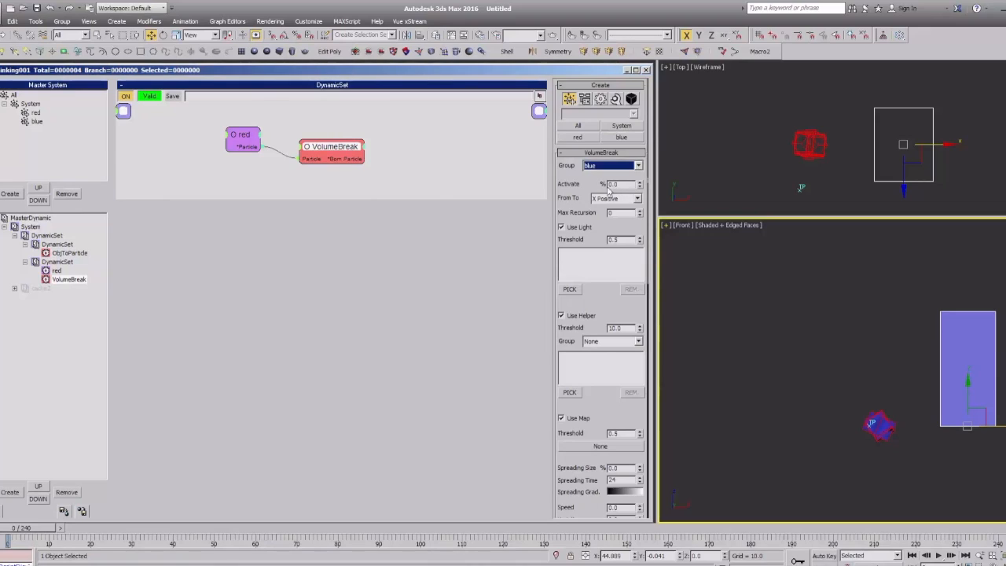
drag(621, 185, 431, 149)
text(100)
key(Tab)
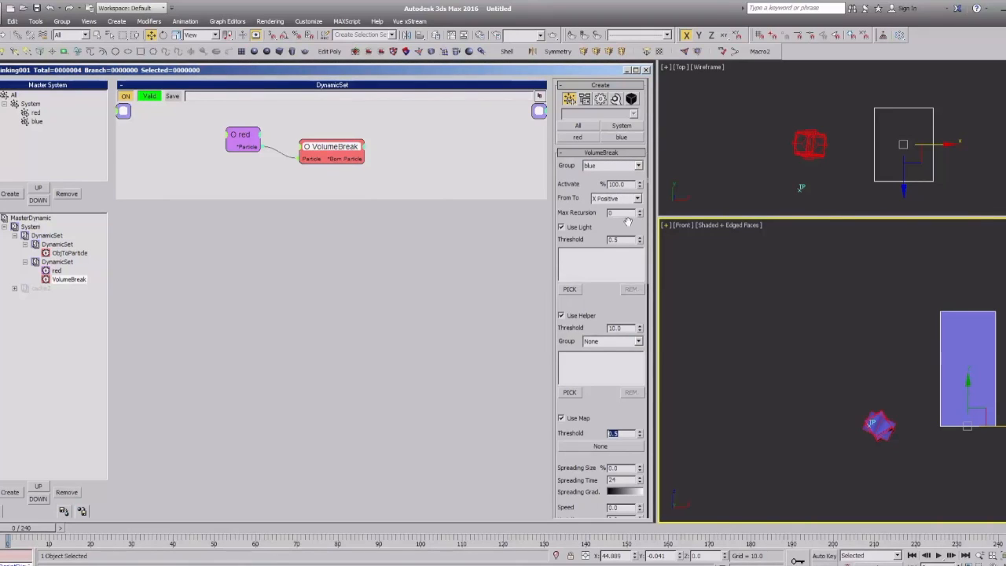
Review VolumeBreak's Volume Breaker settings, deselect the box, and advance to frame 1 to check the fracturing.
scroll(627, 222, down, 10)
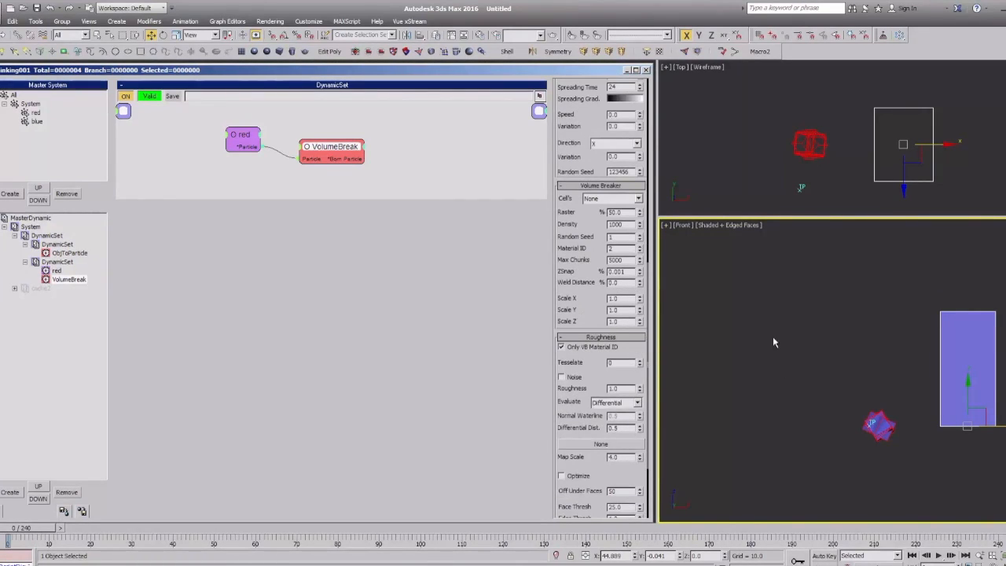
scroll(780, 335, down, 4)
scroll(833, 310, up, 3)
key(q)
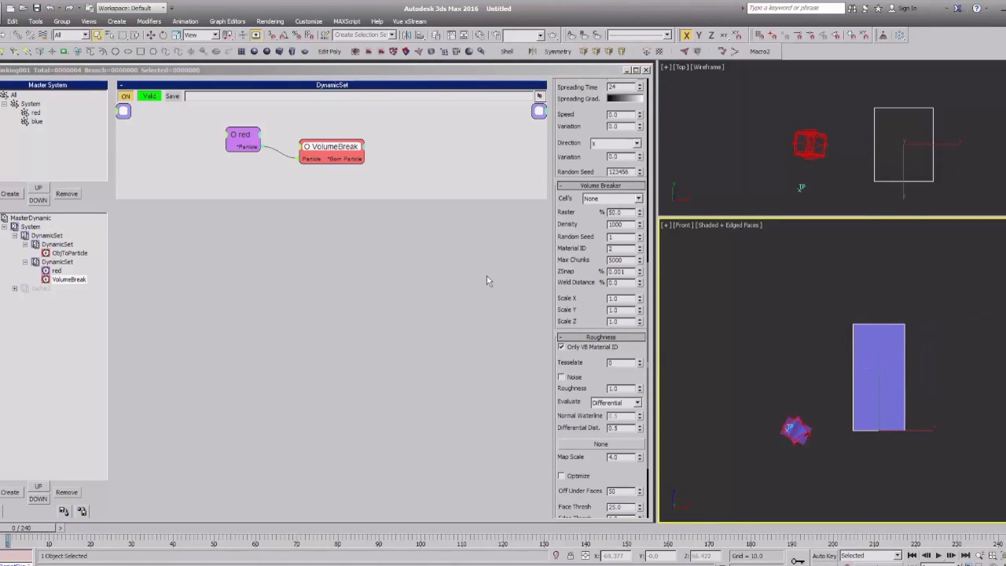
click(815, 306)
key(period)
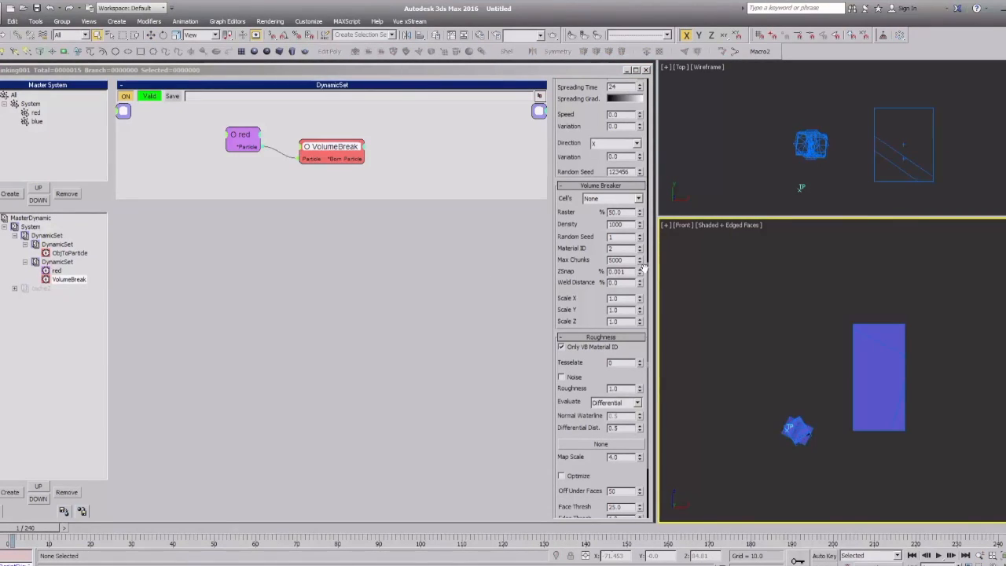
Enable Force this Setting for MasterDynamic's viewport display and hide the source box in ObjToParticle.
click(55, 245)
click(44, 288)
click(47, 219)
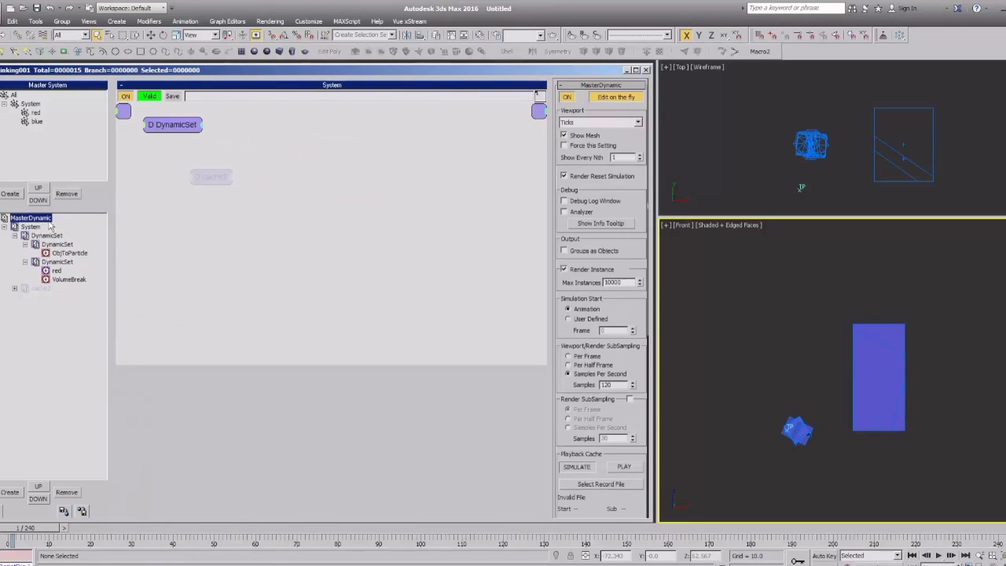
click(564, 145)
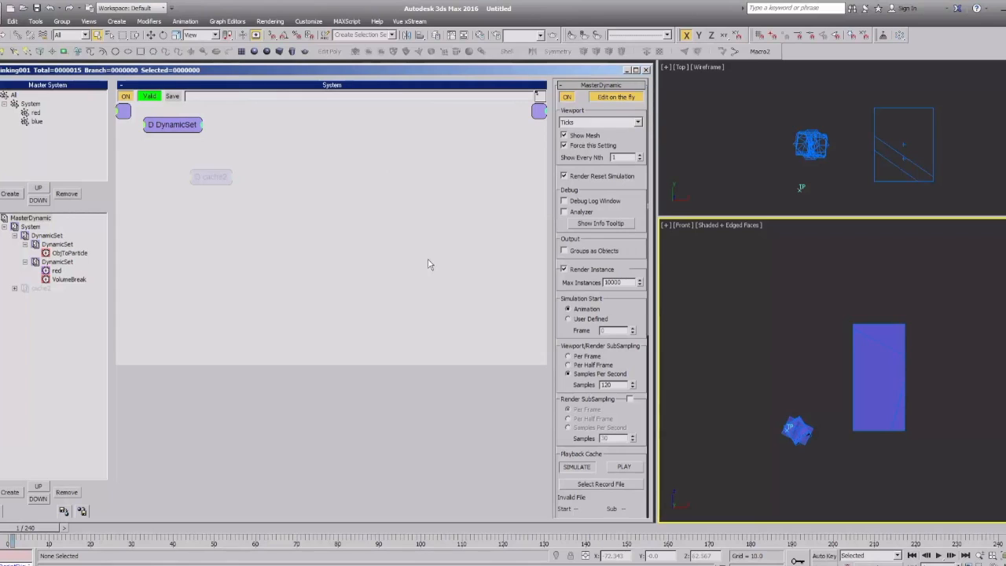
click(49, 253)
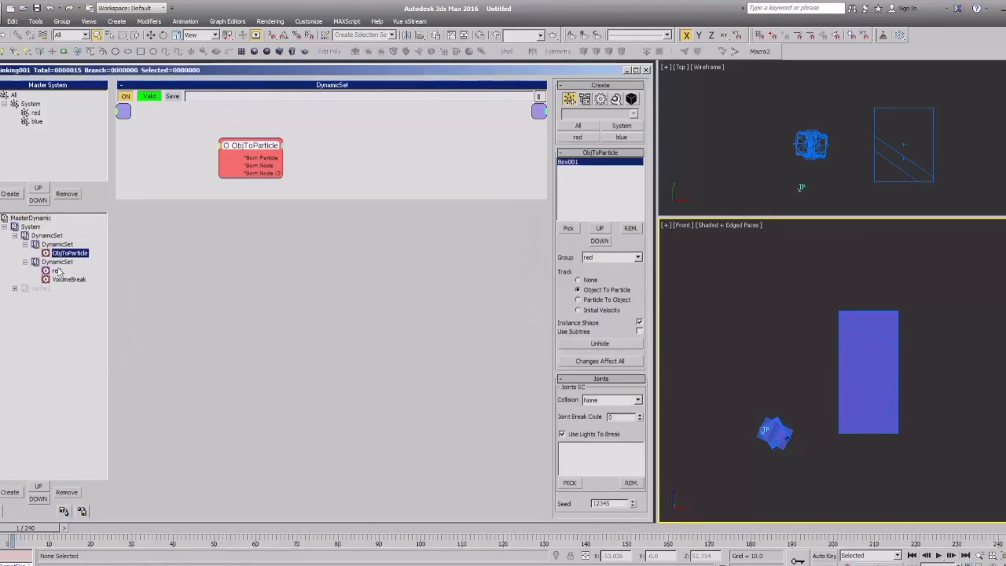
Set VolumeBreak's Activate value to 50%, and inspect the broken box from an angled view.
click(64, 279)
drag(625, 188, 432, 119)
text(5)
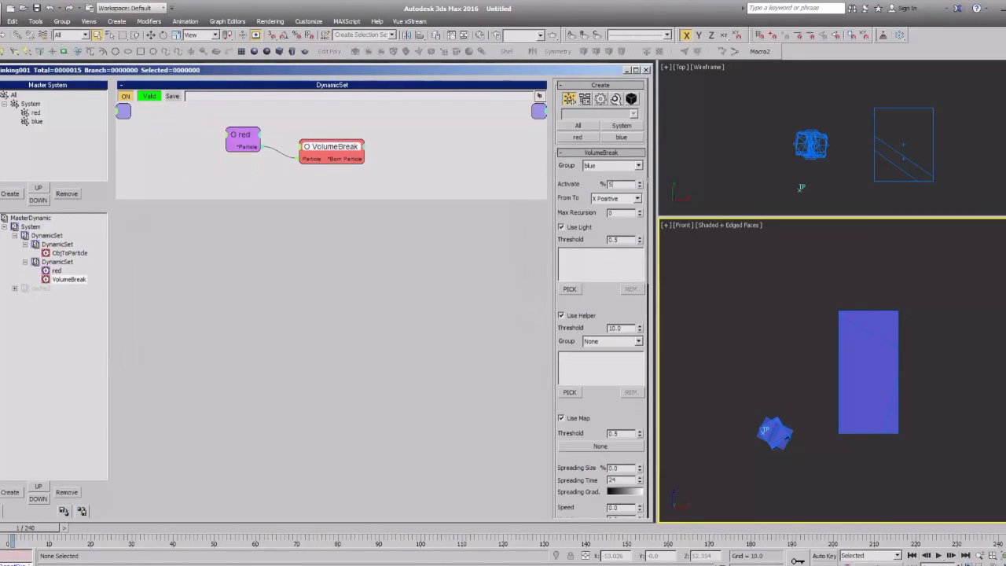
mouse_move(854, 332)
alt+middle_down()
mouse_move(826, 349)
mouse_move(857, 344)
alt+middle_up()
scroll(857, 344, down, 3)
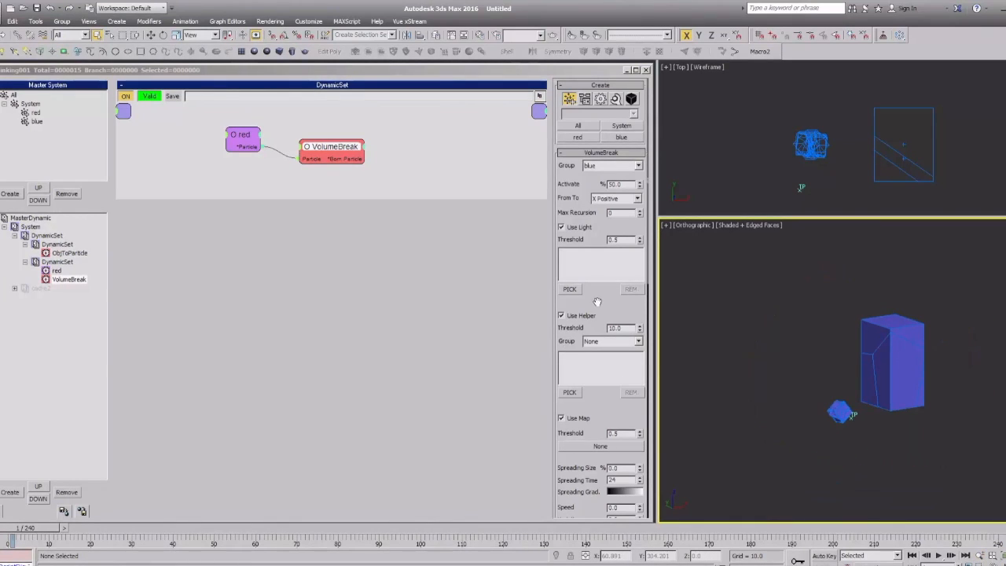
Set VolumeBreak's Raster to 10% and Density to 32767, and return to frame 0 to recalculate the fracture.
scroll(597, 302, down, 10)
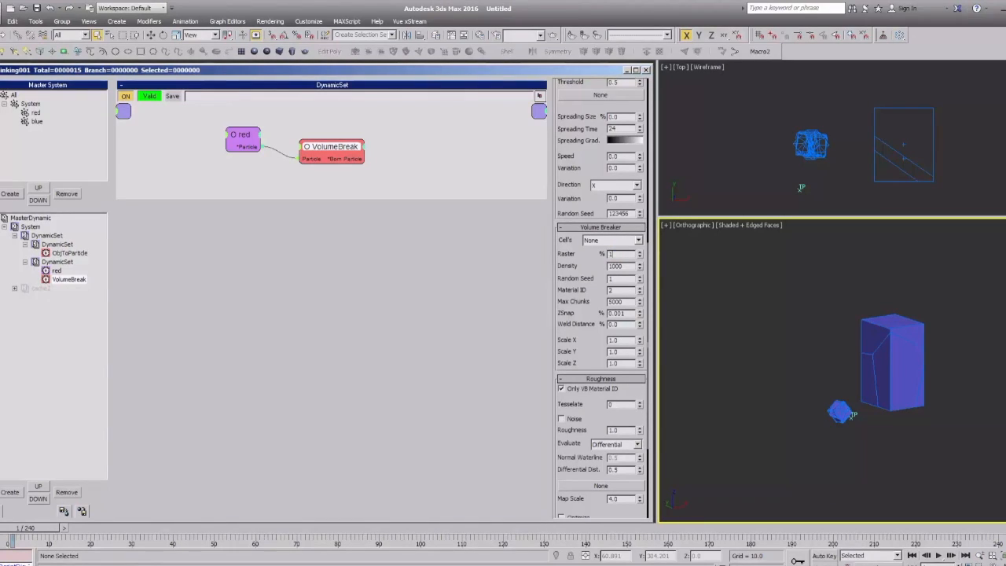
text(900)
click(831, 353)
ctrl+alt+middle_drag(831, 353, 858, 279)
key(Home)
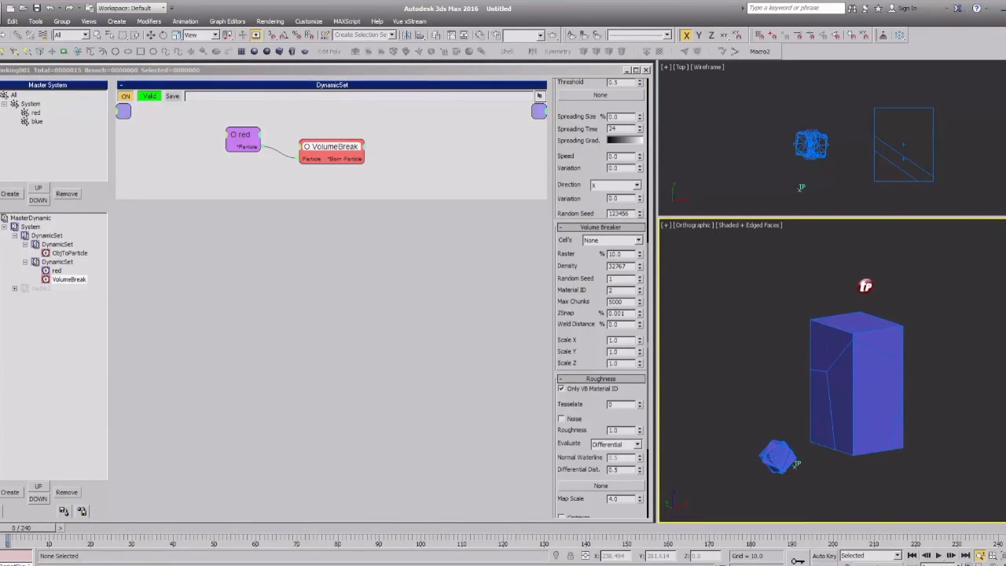
alt+middle_drag(866, 373, 840, 355)
Set VolumeBreak's From To direction to Z Negative.
scroll(599, 183, up, 10)
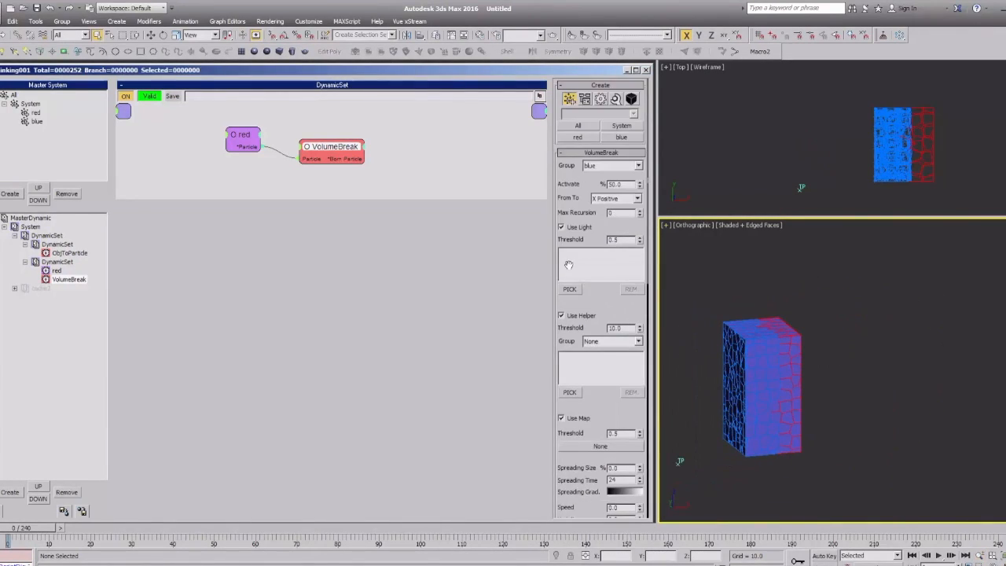
click(613, 192)
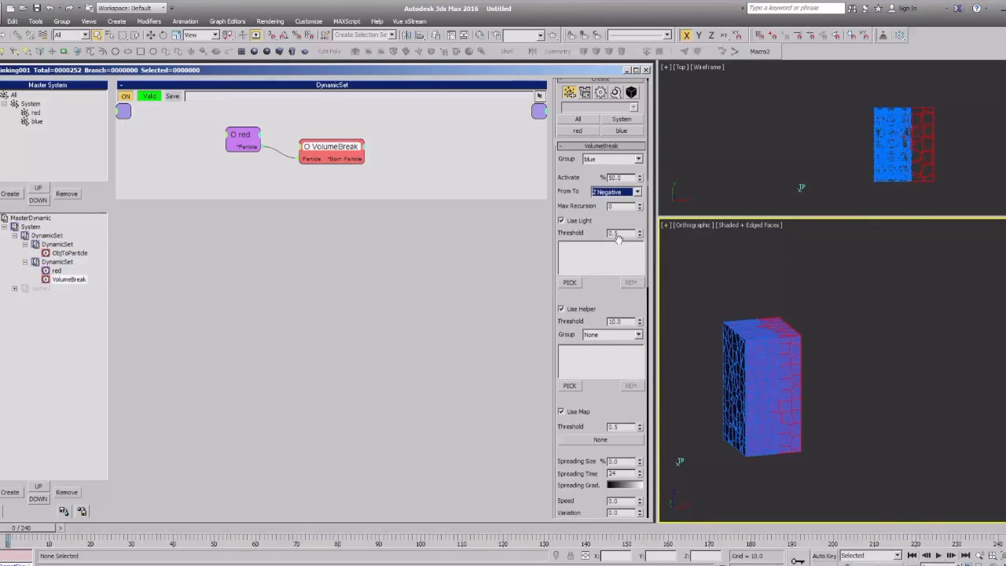
click(605, 237)
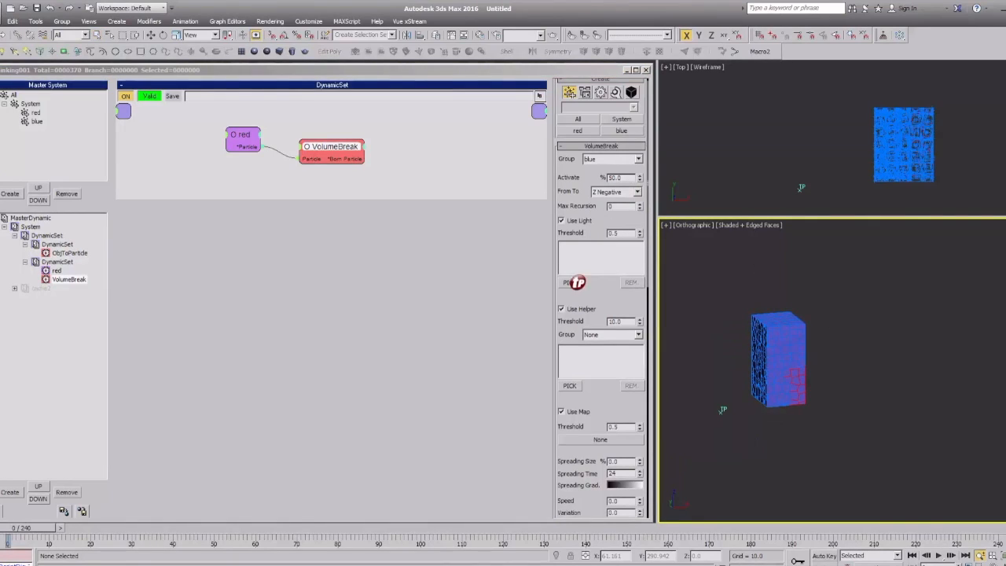
Switch VolumeBreak's From To direction to Z Positive for comparison, set it back to Z Negative, and inspect the fractured box.
click(615, 192)
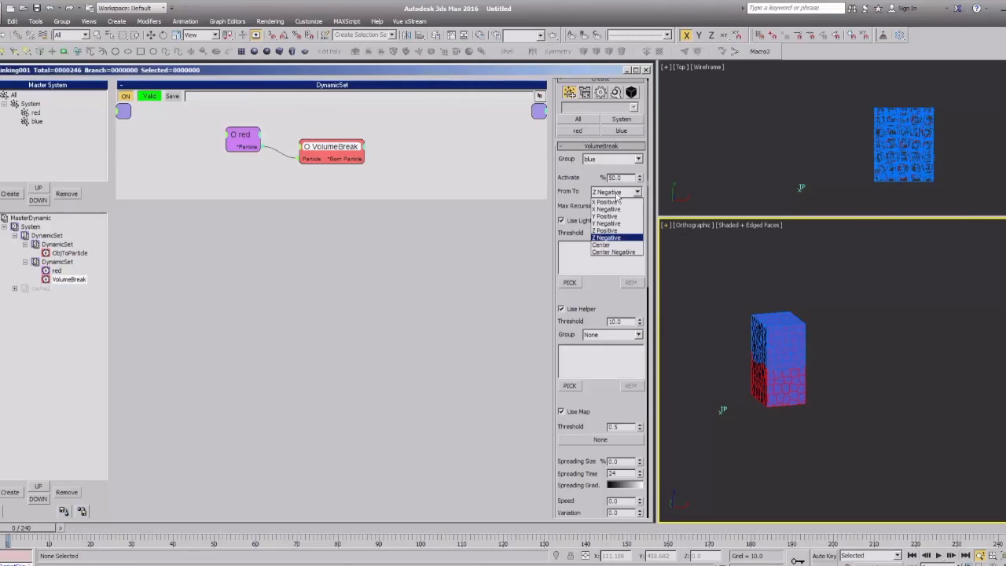
click(614, 230)
drag(827, 276, 745, 201)
click(615, 192)
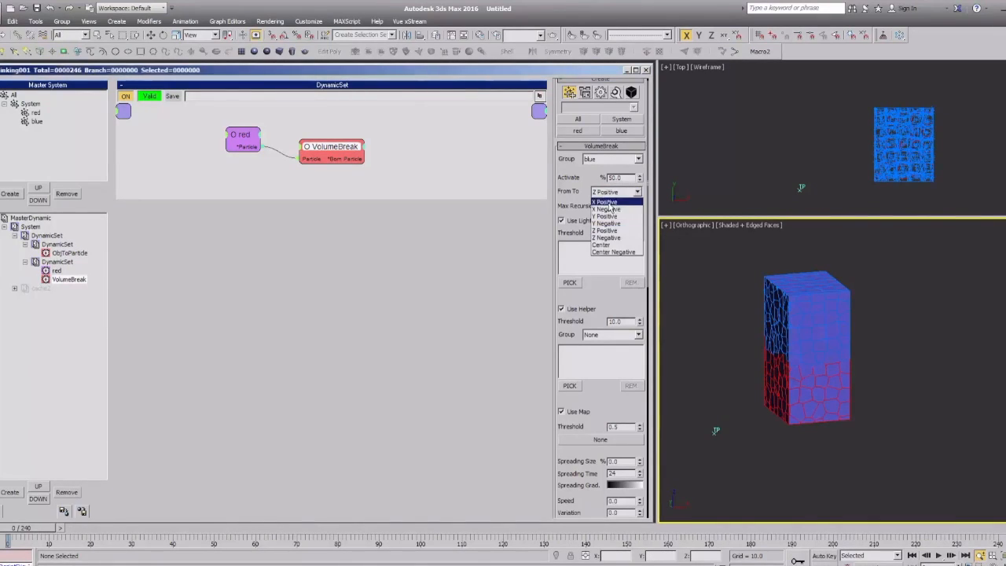
click(614, 238)
drag(806, 314, 807, 302)
ctrl+alt+middle_drag(806, 302, 806, 287)
alt+middle_drag(795, 331, 806, 266)
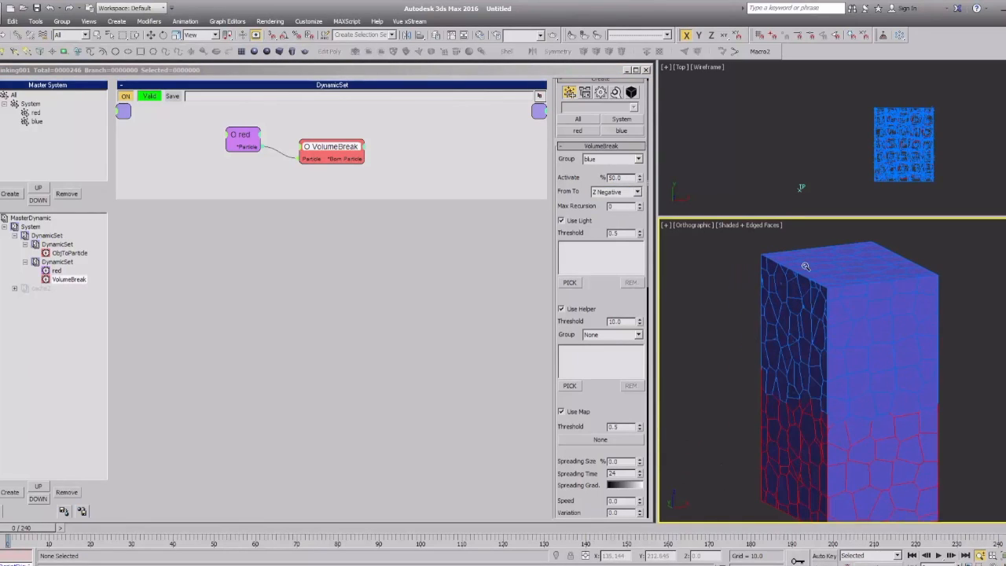
Add a Scale operator to the fracture DynamicSet and wire VolumeBreak's Born Particle output to its Particle input.
drag(351, 149, 330, 141)
right_click(399, 137)
click(400, 147)
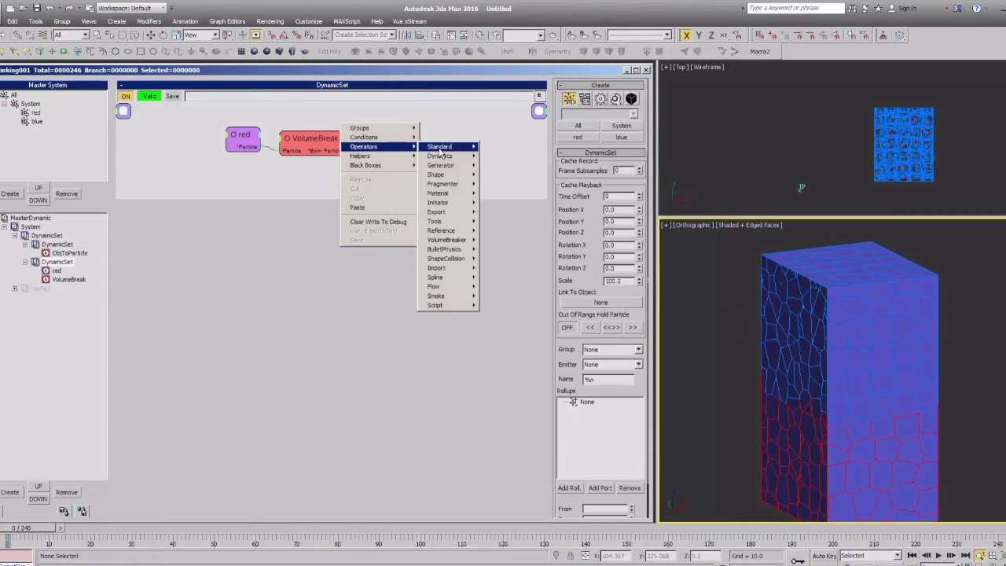
mouse_move(440, 148)
click(519, 260)
drag(331, 152, 395, 142)
mouse_move(399, 132)
mouse_down()
mouse_move(388, 143)
mouse_move(407, 144)
mouse_up()
Set the Scale operator's Scale to 97% and step to frame 1 to recalculate the fragments.
click(621, 166)
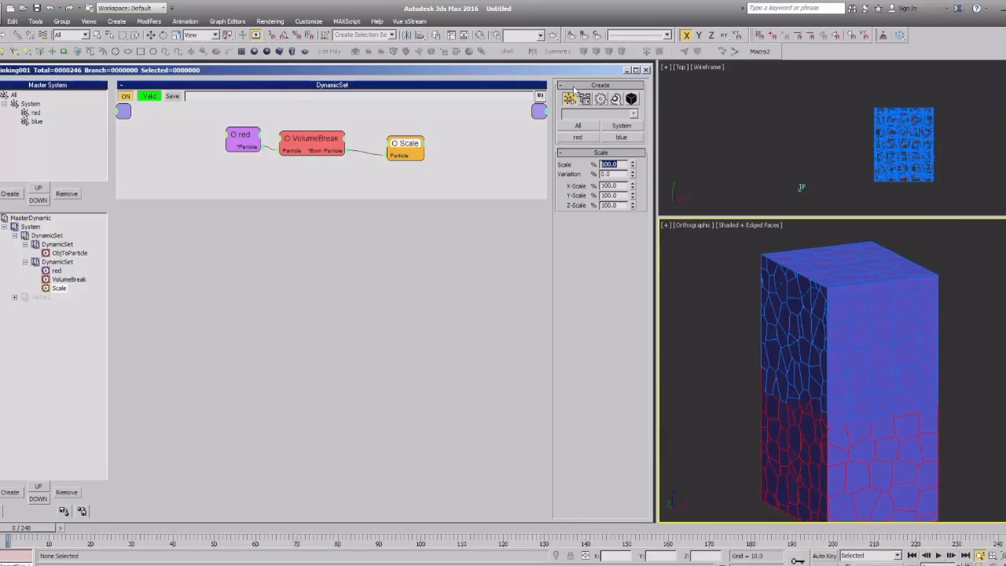
text(97)
key(Return)
scroll(786, 285, up, 3)
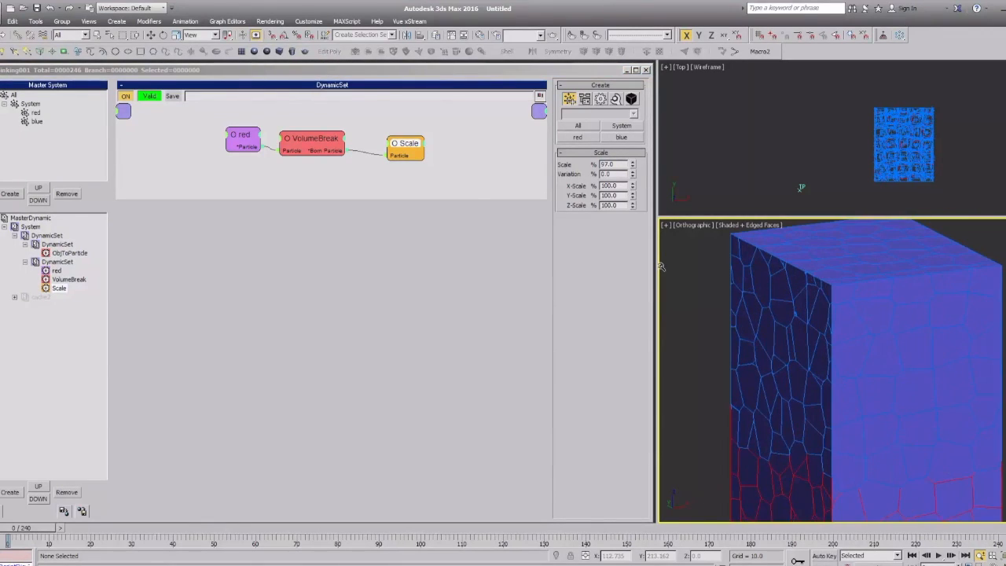
scroll(779, 295, up, 3)
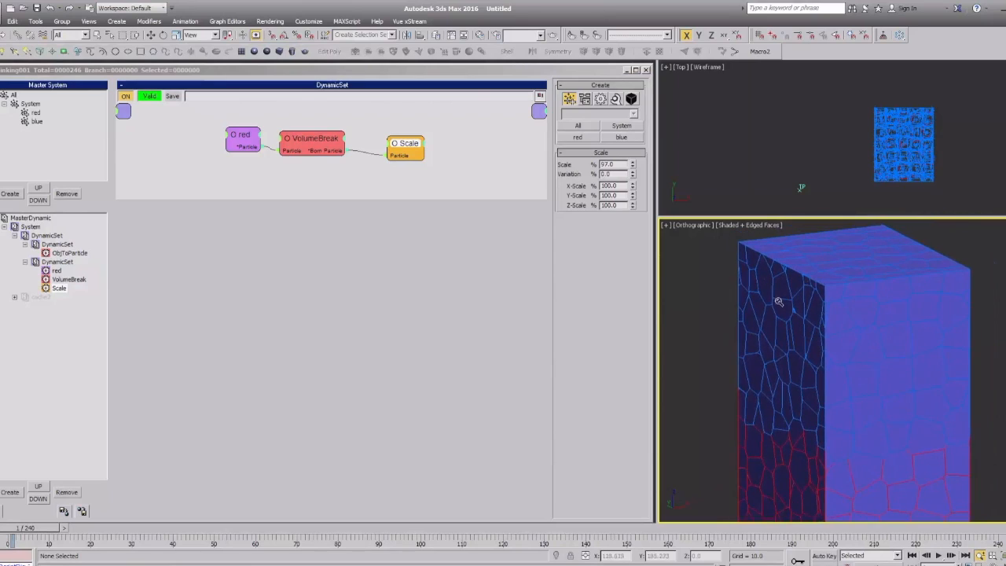
scroll(827, 259, down, 5)
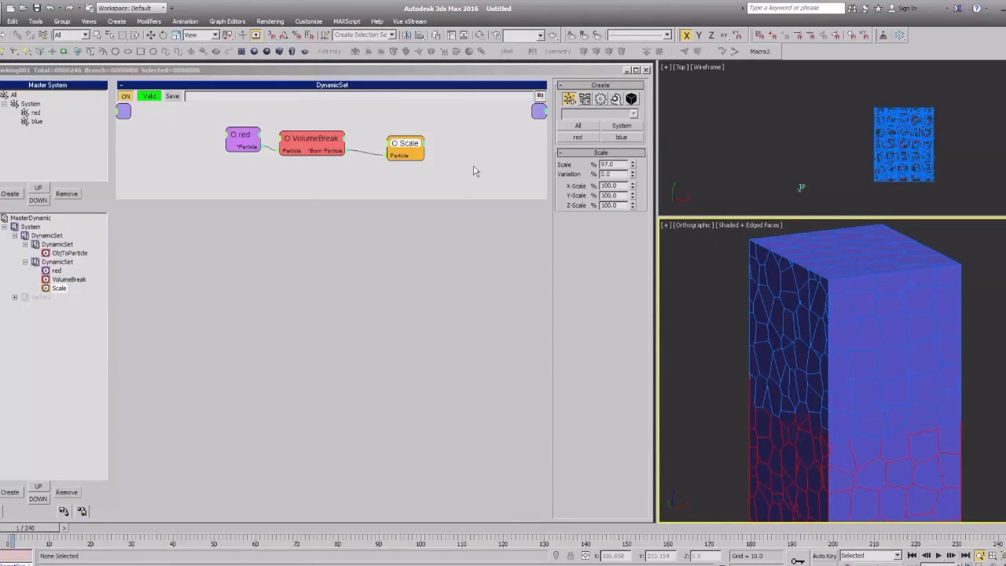
scroll(775, 272, down, 1)
key(comma)
key(period)
Examine the gaps between the scaled fragments on the top and sides of the fractured box.
scroll(930, 251, up, 6)
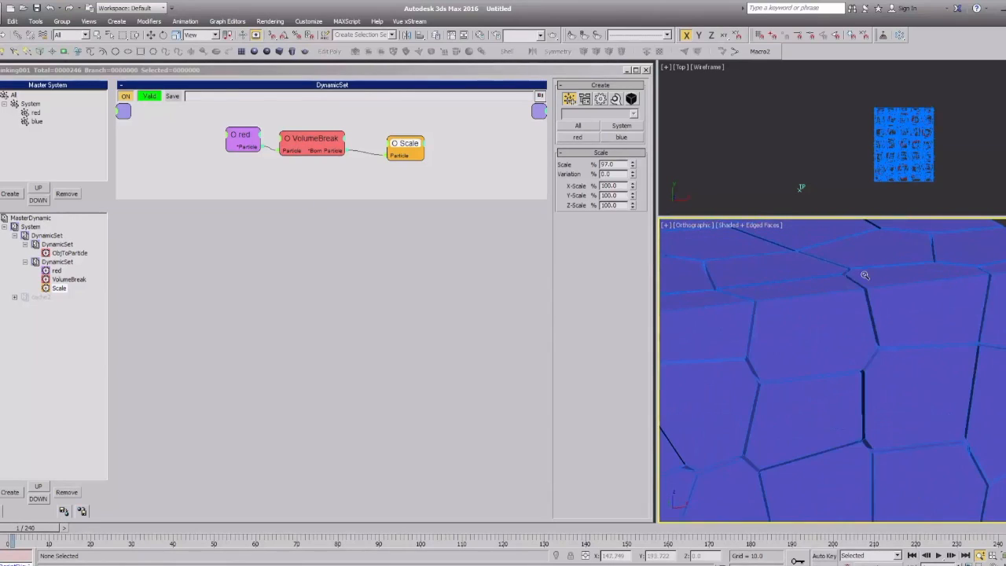
scroll(863, 277, down, 3)
key(ctrl+r)
alt+middle_drag(819, 319, 824, 328)
scroll(848, 329, down, 5)
scroll(871, 331, up, 10)
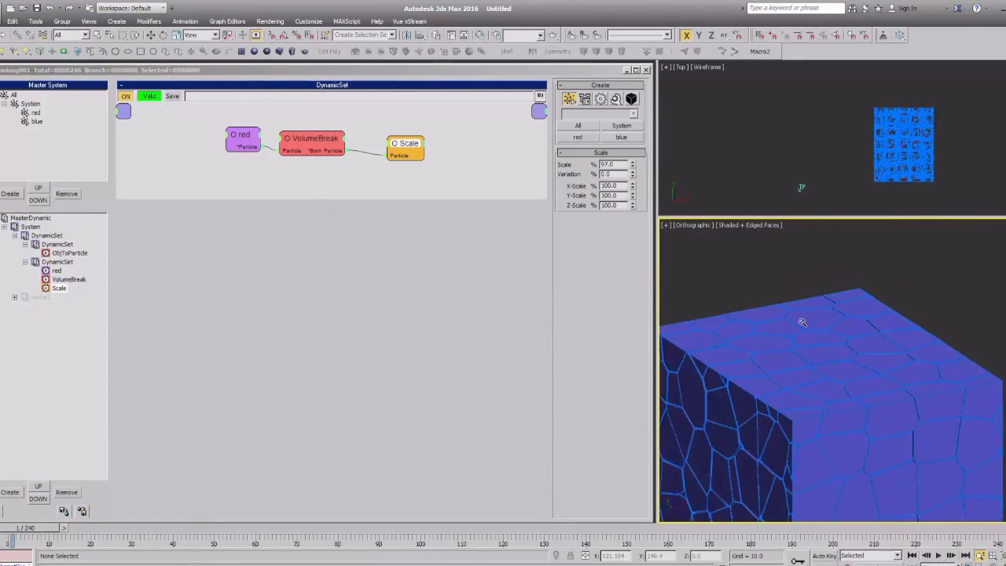
scroll(892, 303, up, 2)
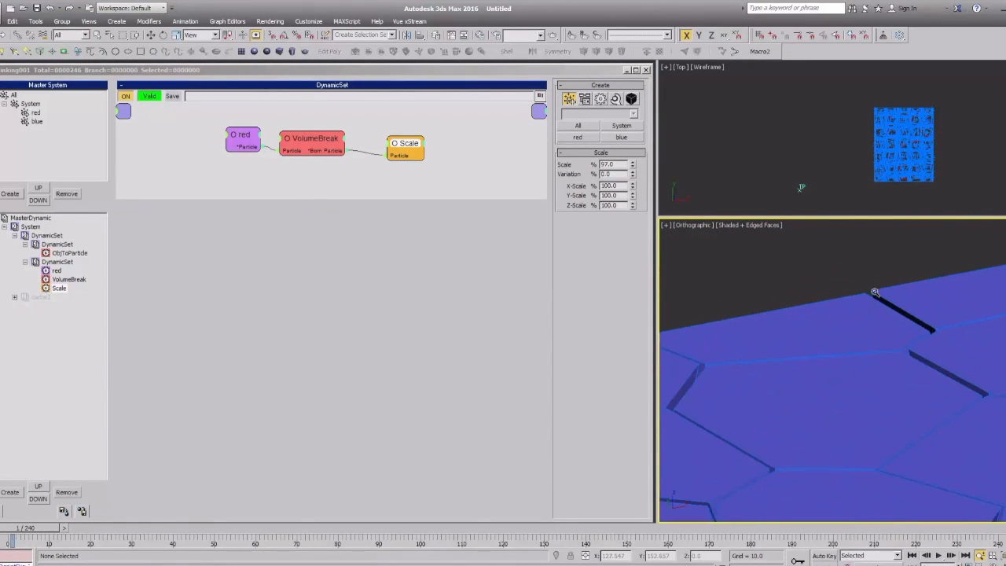
double_click(608, 165)
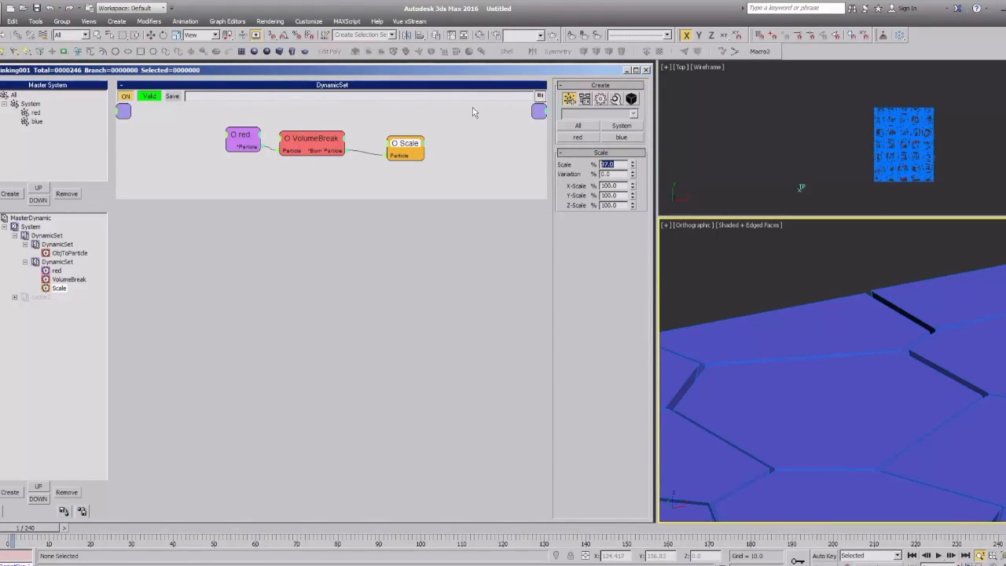
drag(791, 272, 757, 315)
right_click(829, 463)
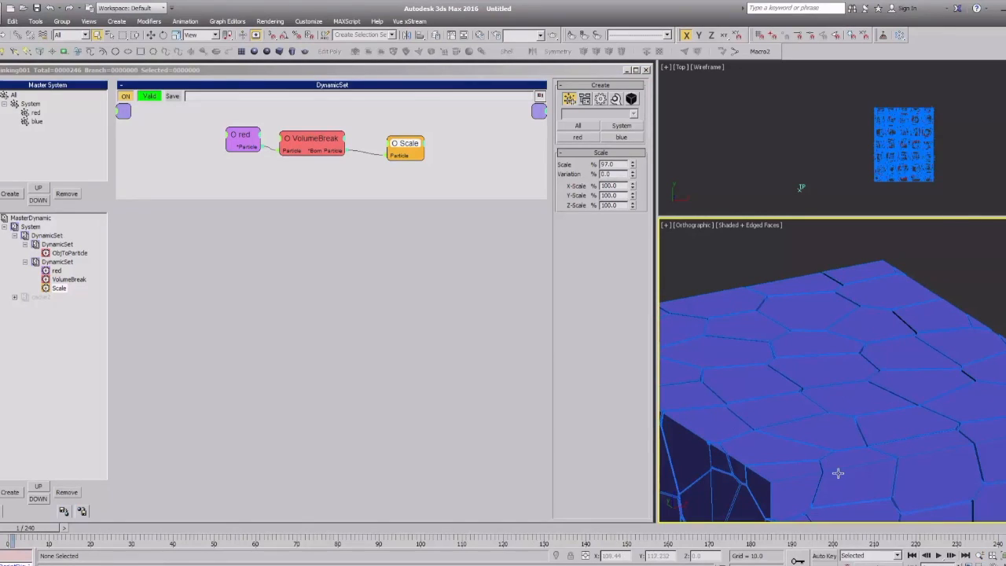
alt+middle_drag(845, 330, 922, 330)
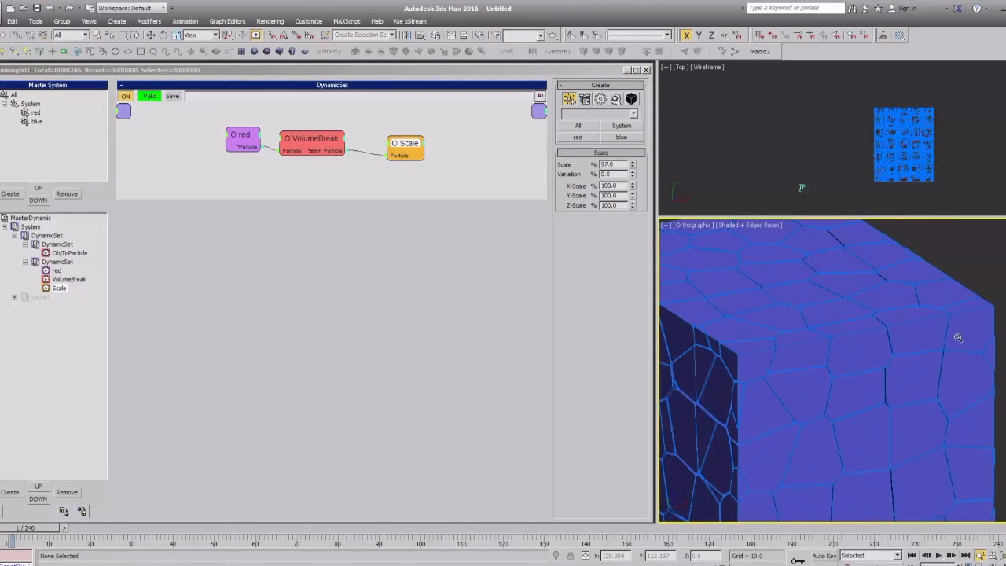
Set the Scale operator's Scale to 98% and return to frame 0 to check the fragment gaps.
click(607, 164)
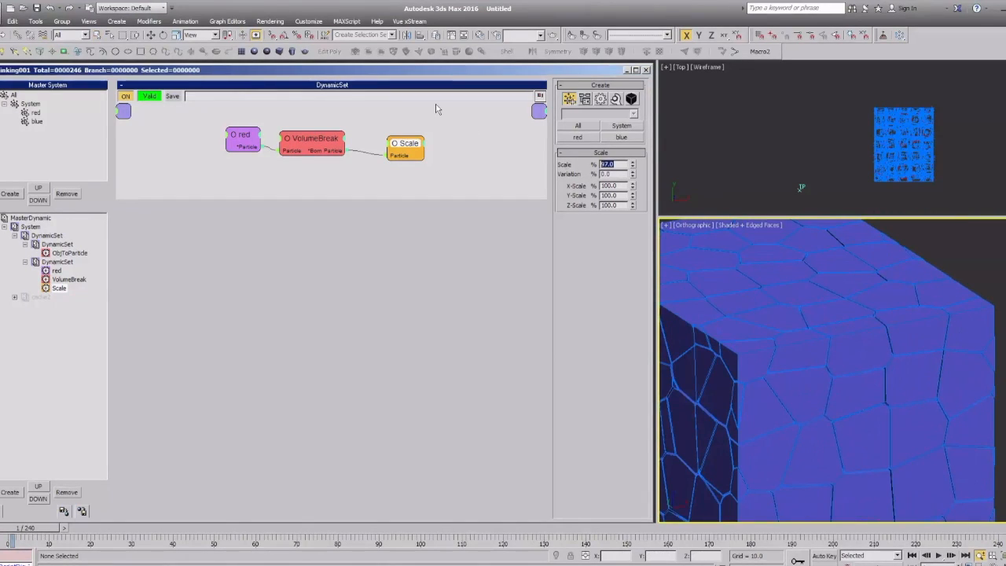
drag(892, 338, 958, 263)
key(comma)
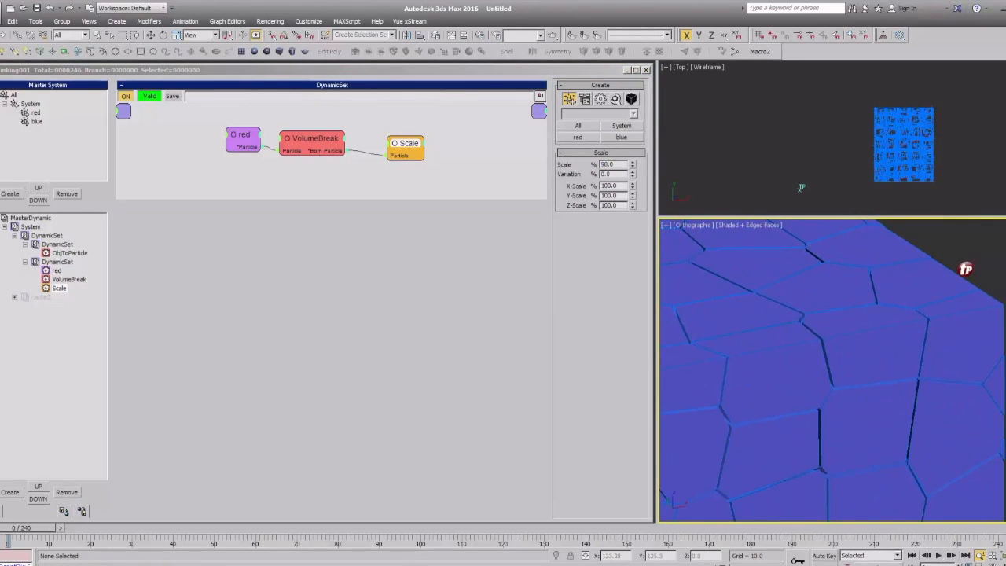
scroll(924, 322, up, 5)
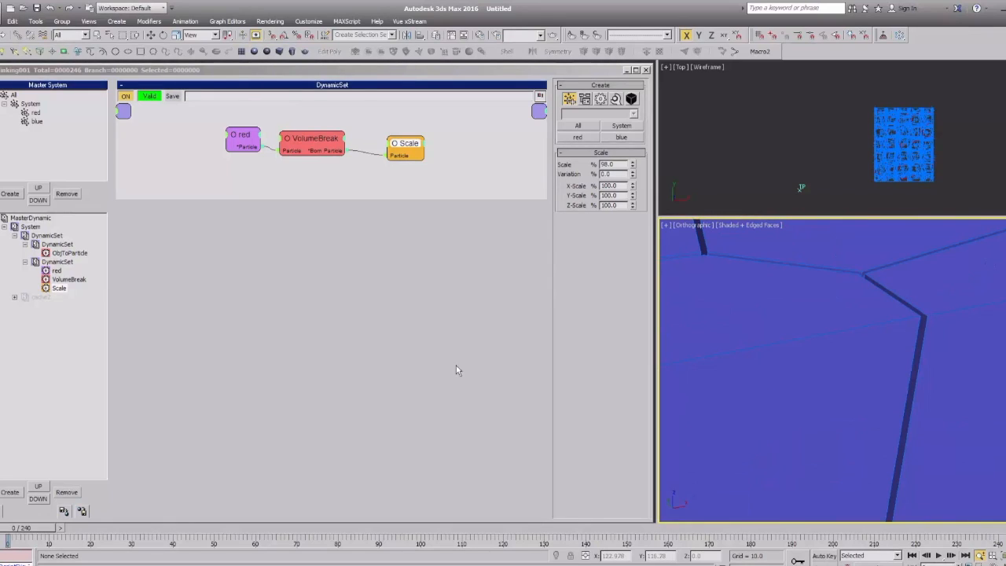
Collapse the two child DynamicSets and create a third DynamicSet under the same parent.
click(39, 218)
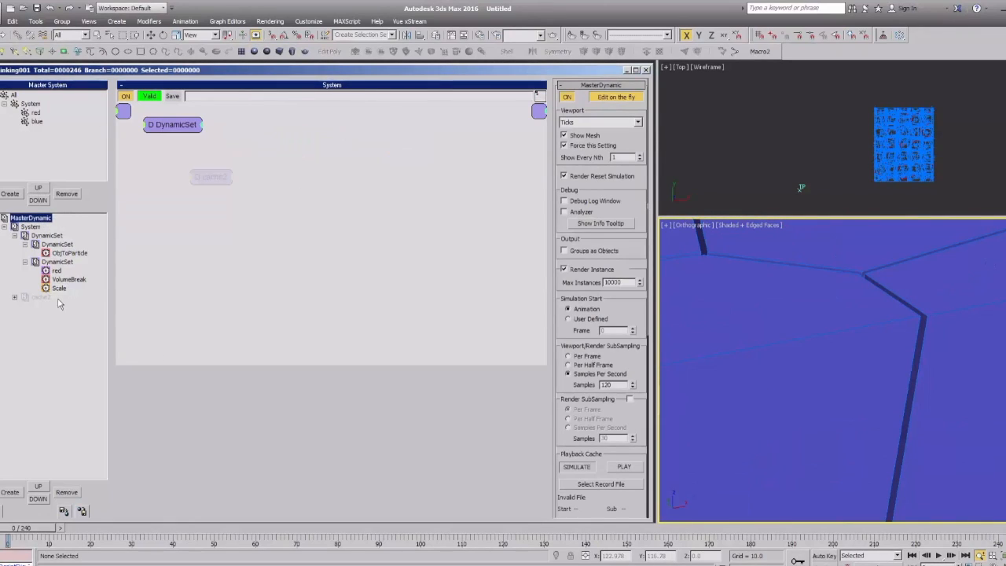
click(25, 245)
click(26, 253)
click(42, 235)
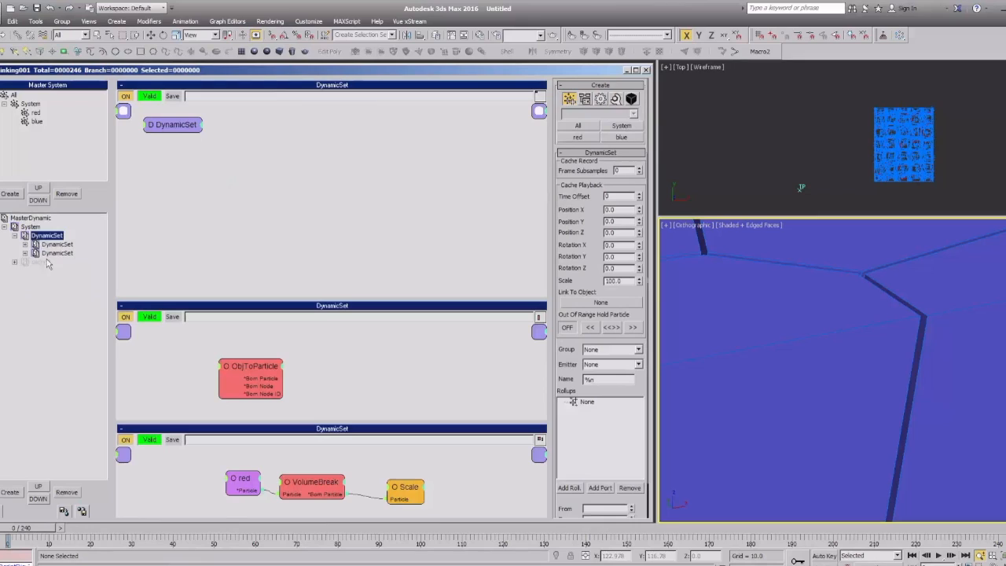
click(11, 493)
click(54, 263)
Add an SC shape collision operator and a BulletPhysics operator to the new DynamicSet.
right_click(220, 134)
mouse_move(251, 157)
mouse_move(322, 261)
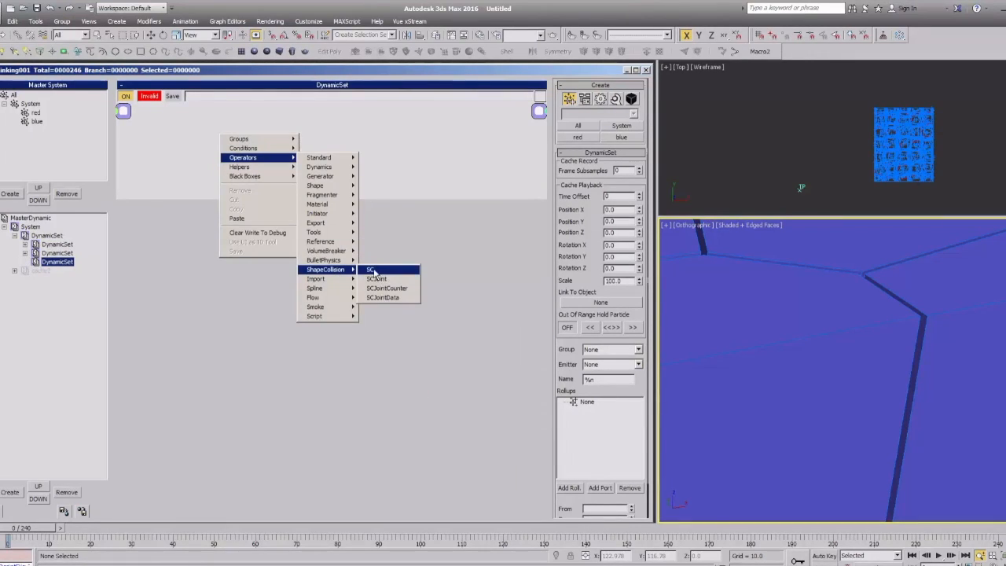
click(371, 268)
right_click(333, 149)
mouse_move(376, 173)
mouse_move(453, 276)
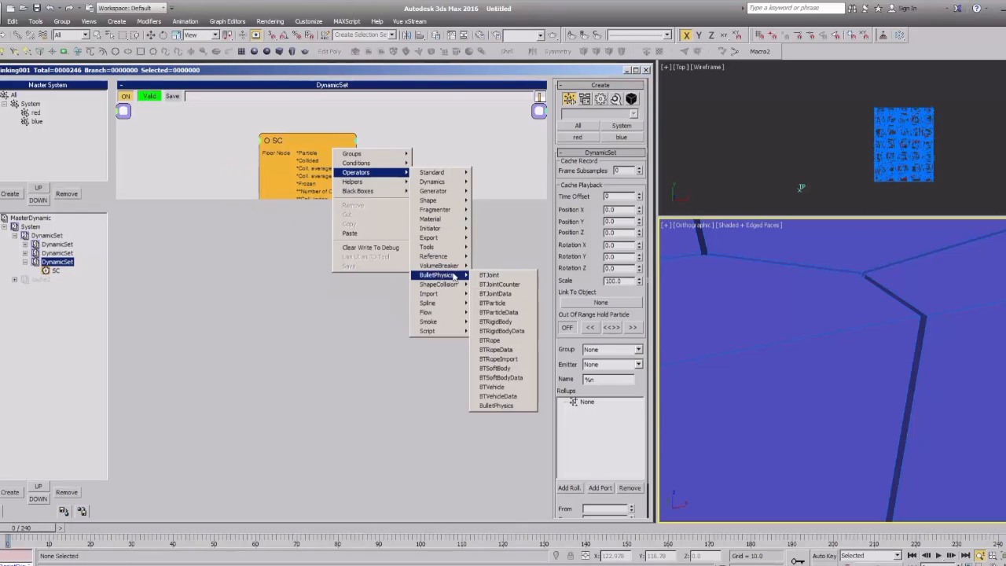
click(507, 405)
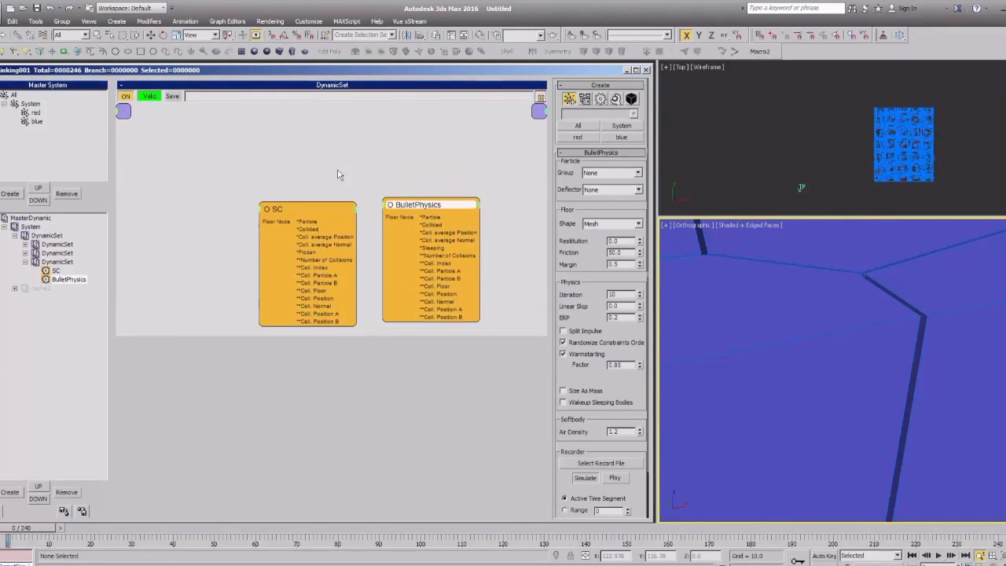
Set SC's physics Collision value to 40 and BulletPhysics' Iteration value to 50.
click(305, 217)
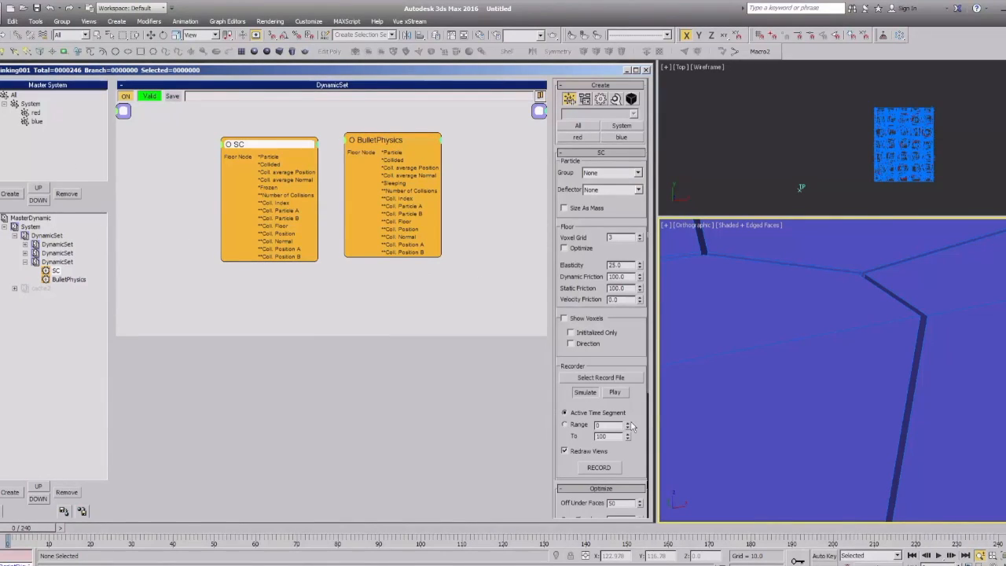
drag(633, 424, 640, 251)
drag(623, 435, 577, 431)
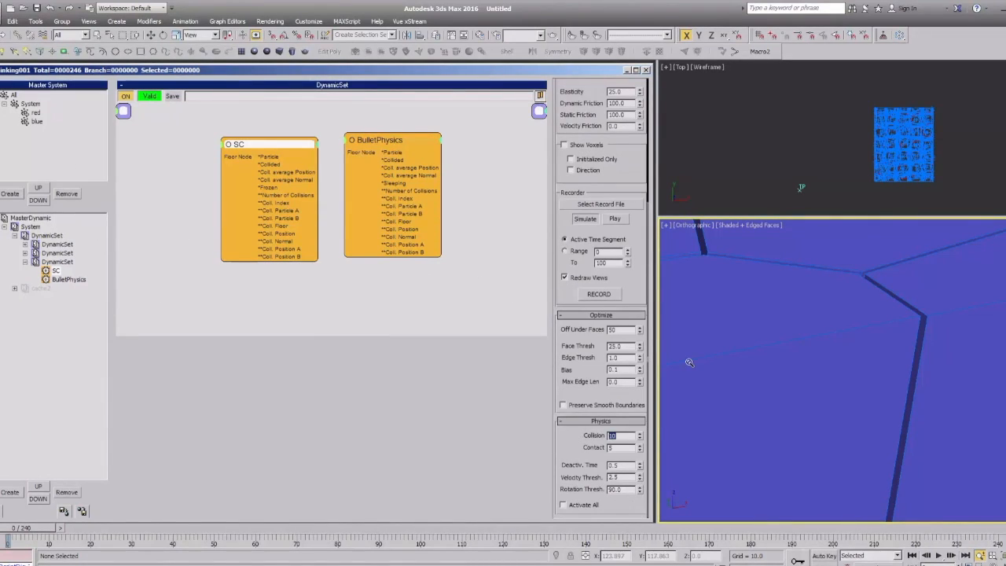
text(40)
drag(393, 140, 395, 148)
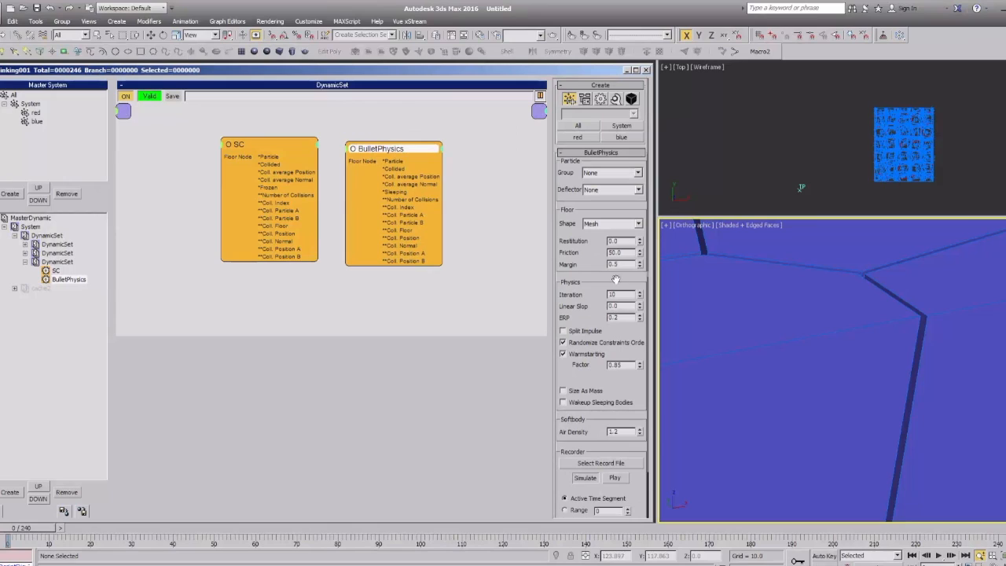
double_click(621, 294)
Set MasterDynamic's viewport/render subsampling to 240 samples per second.
click(33, 219)
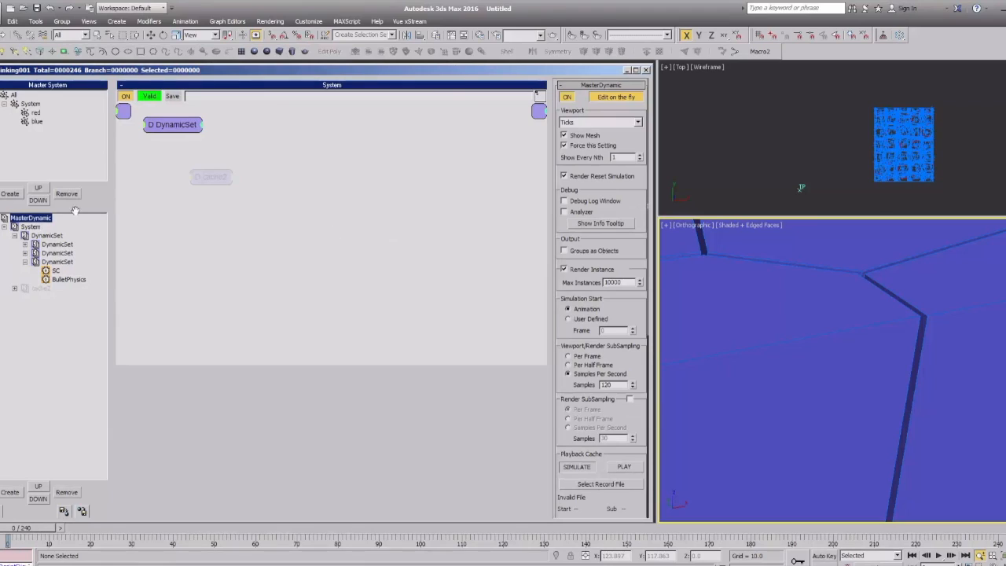
scroll(633, 364, down, 1)
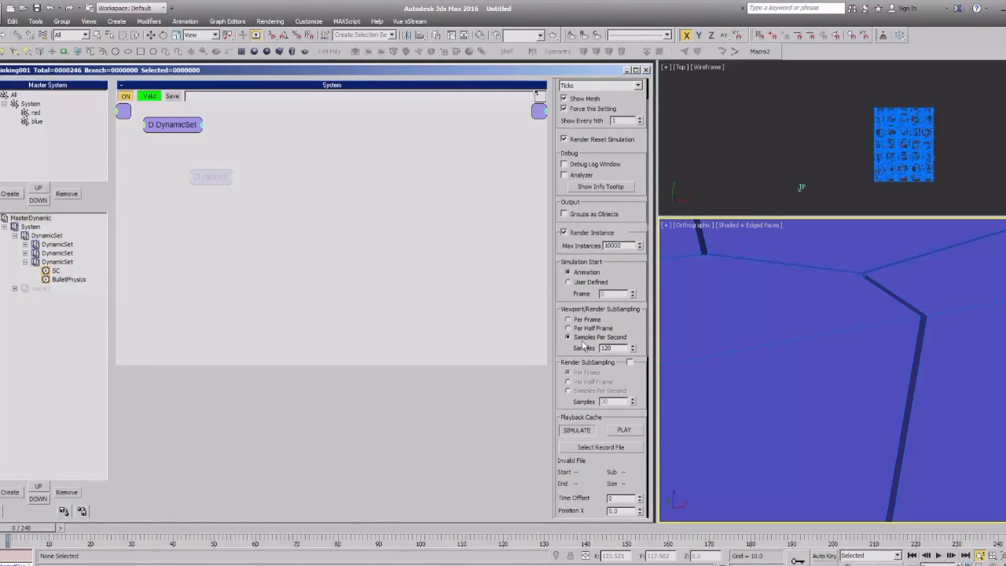
double_click(610, 348)
text(240)
scroll(598, 290, down, 2)
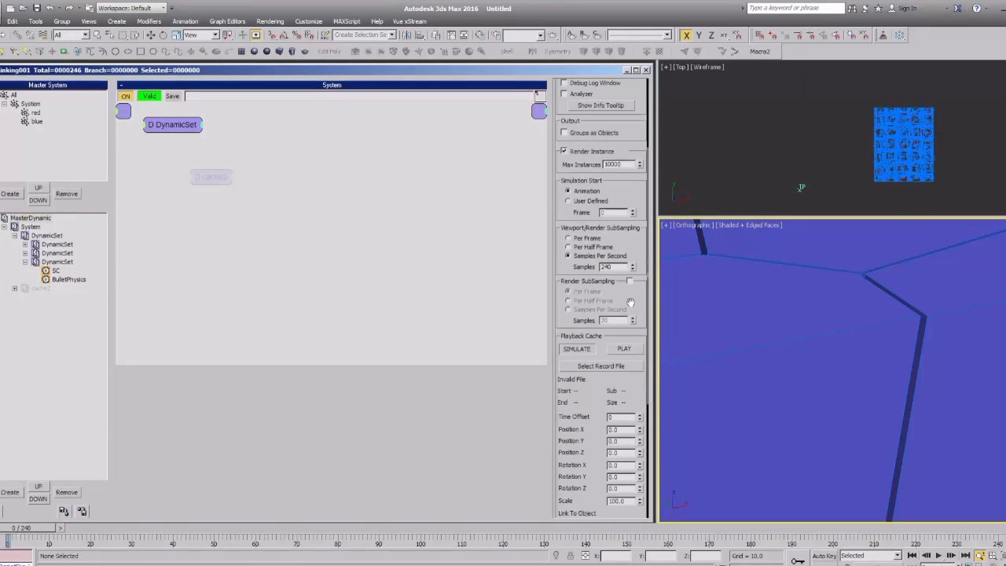
Reopen the DynamicSet holding the physics operators and align the BulletPhysics node beside SC.
click(25, 261)
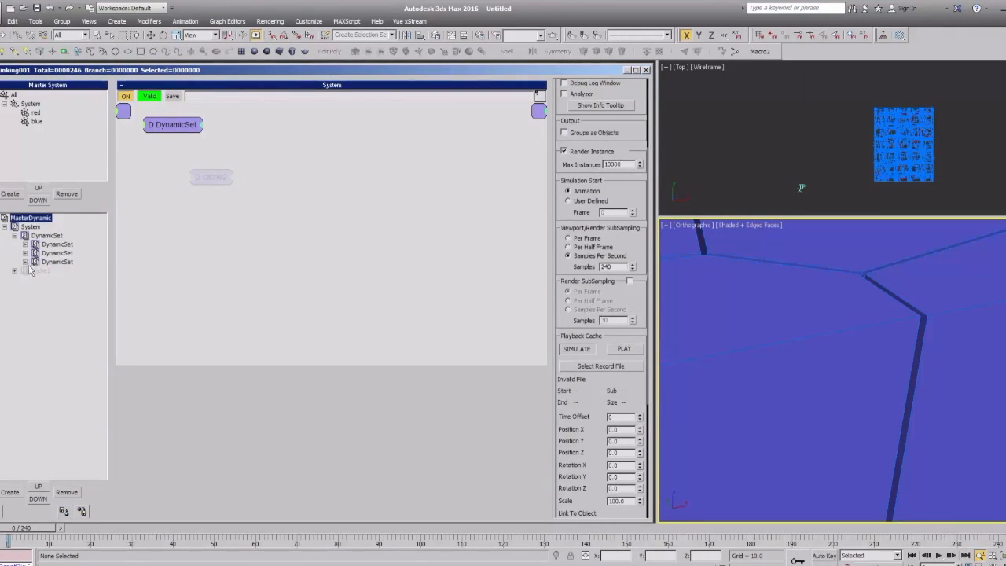
click(57, 262)
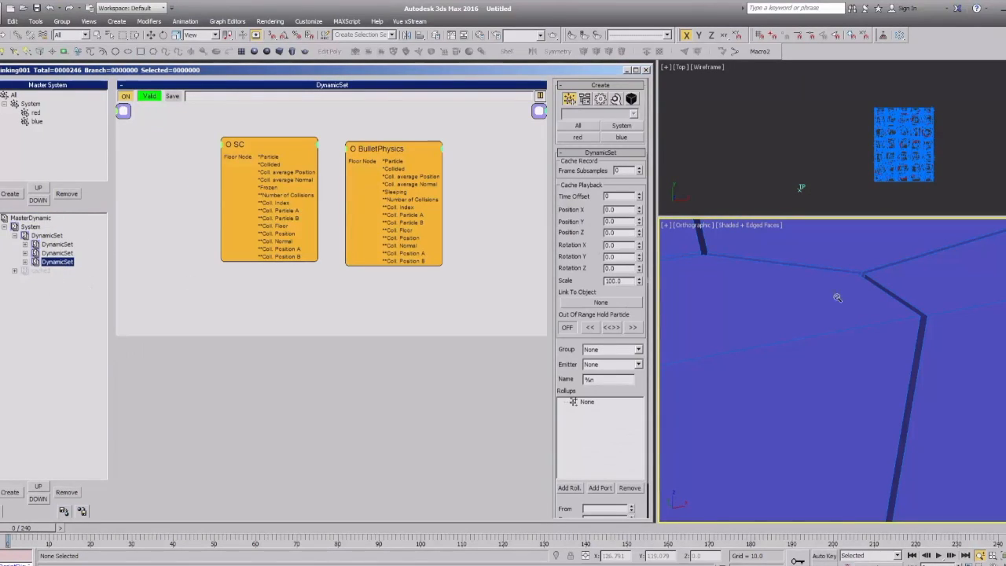
drag(828, 344, 743, 444)
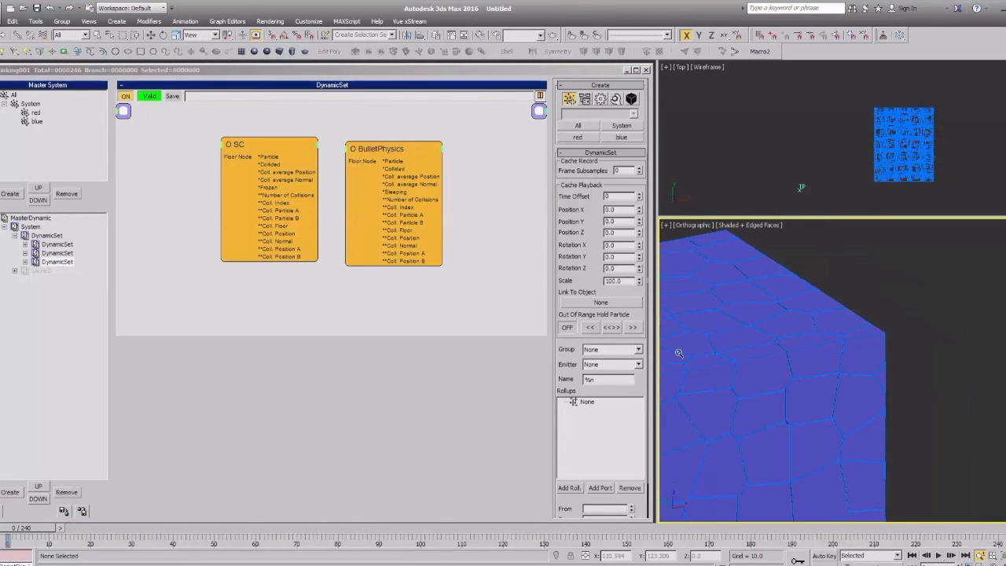
key(alt+Tab)
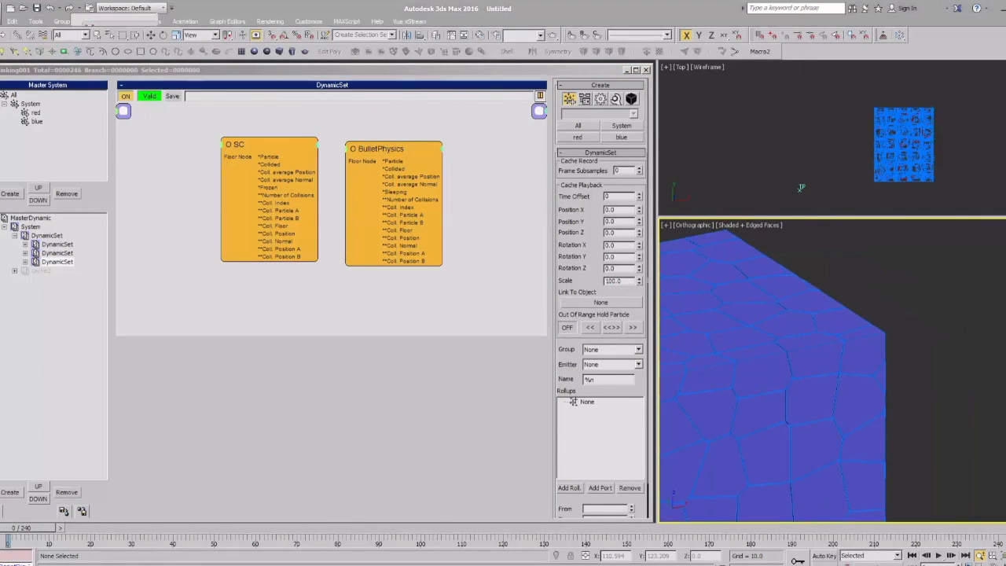
key(alt+Tab)
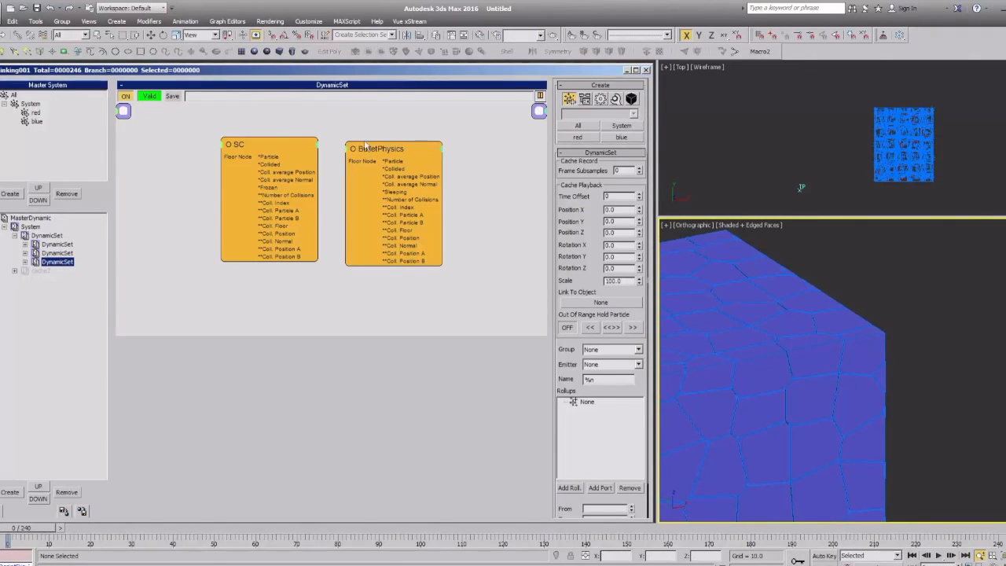
drag(379, 151, 377, 148)
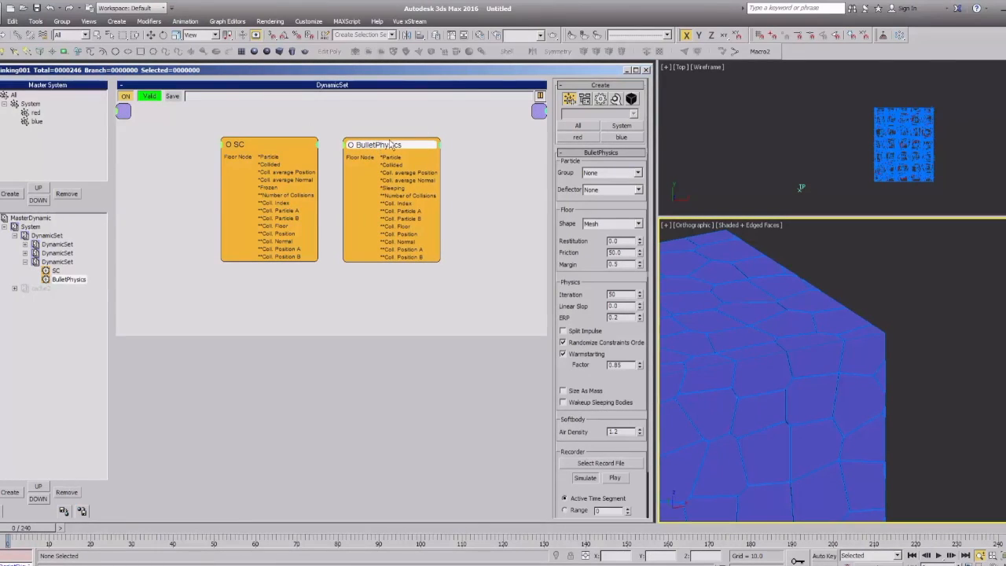
middle_drag(343, 115, 346, 130)
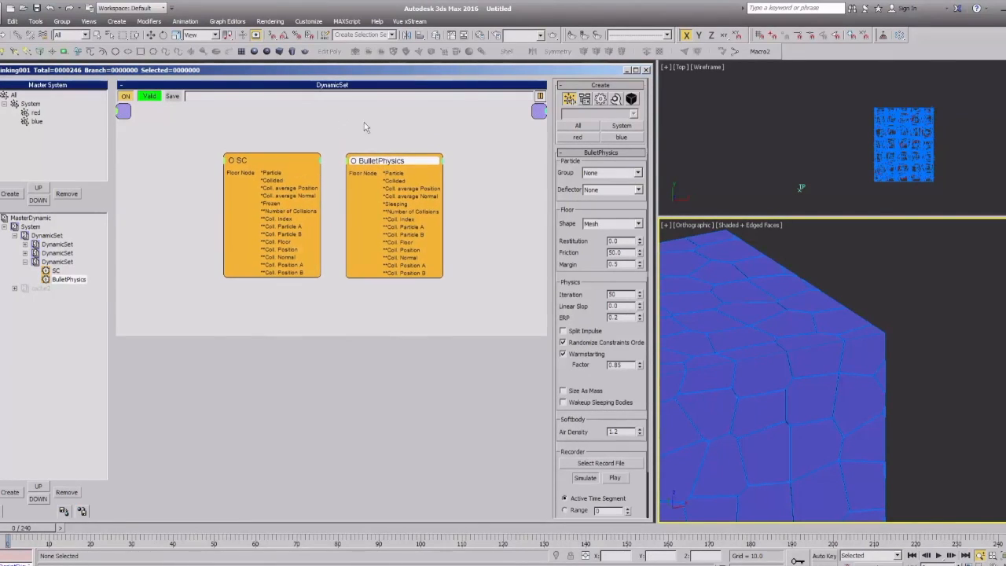
drag(807, 323, 818, 283)
drag(913, 345, 862, 290)
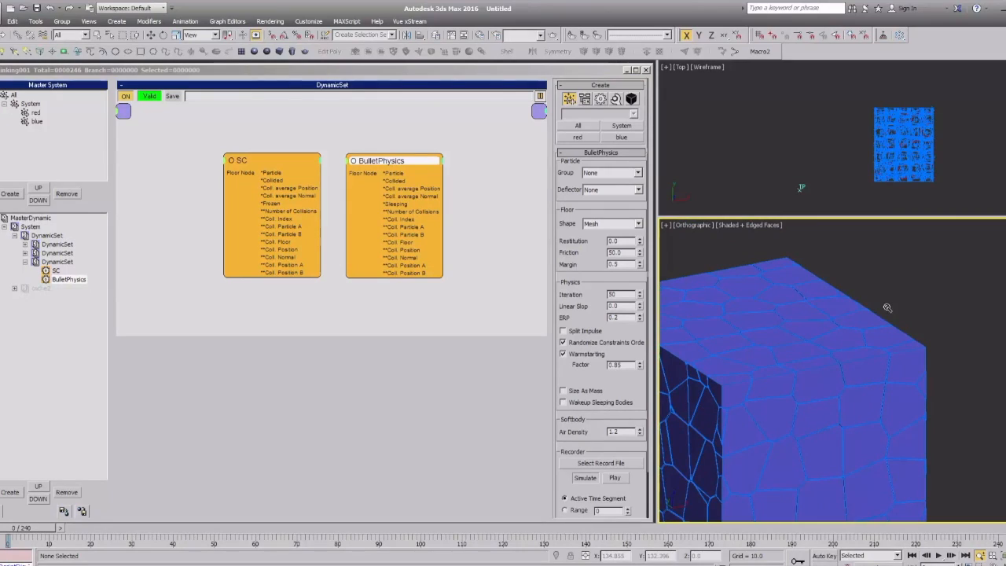
drag(890, 308, 898, 388)
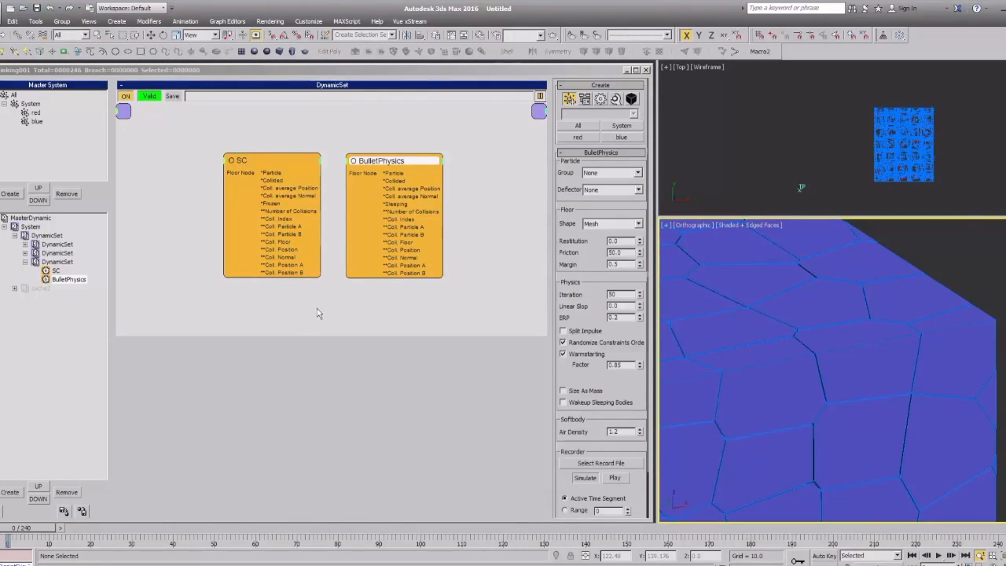
right_click(137, 196)
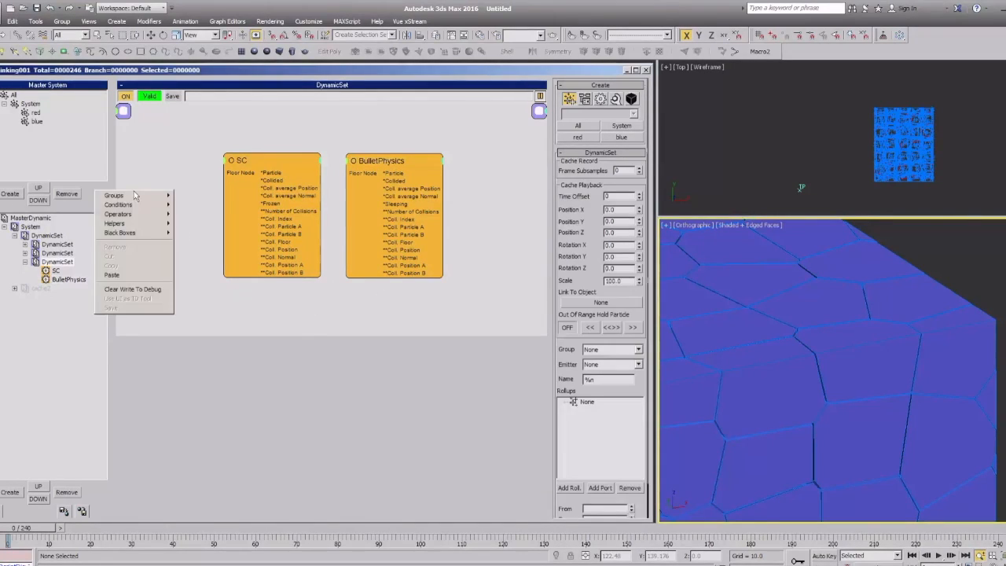
mouse_move(137, 225)
mouse_move(197, 221)
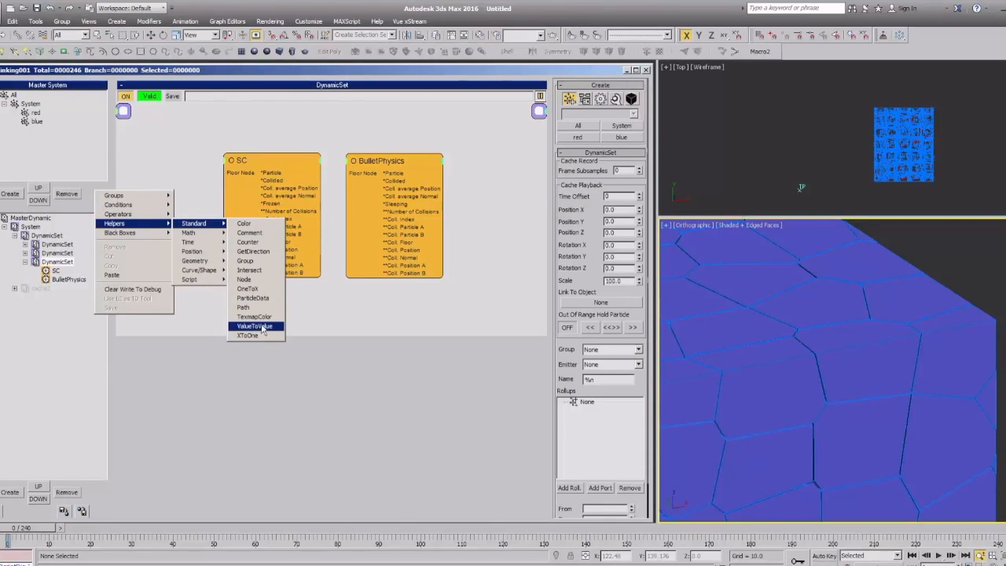
click(259, 331)
click(179, 206)
key(Delete)
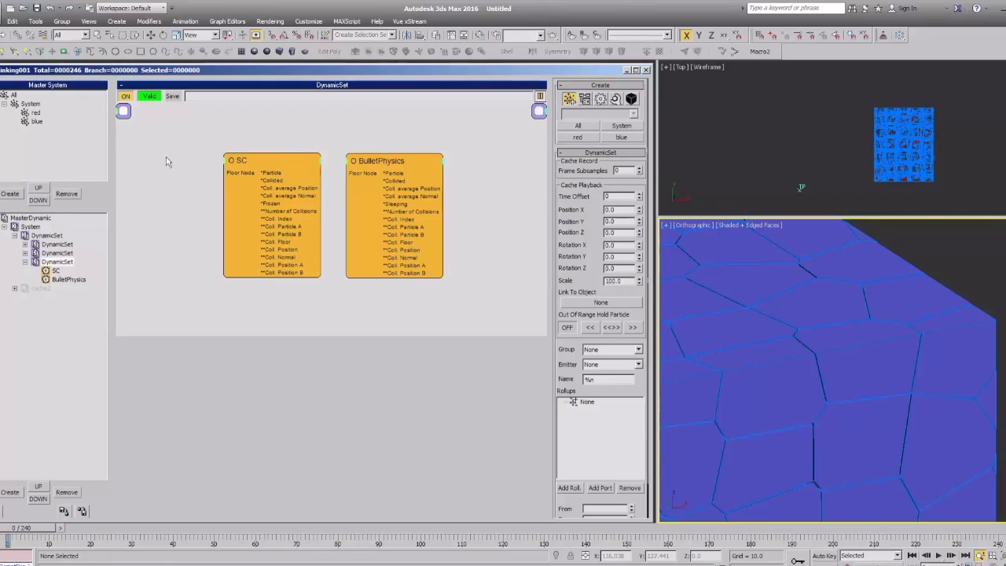
Delete the SC and BulletPhysics operators from the third nested DynamicSet.
click(266, 161)
key(Delete)
key(Delete)
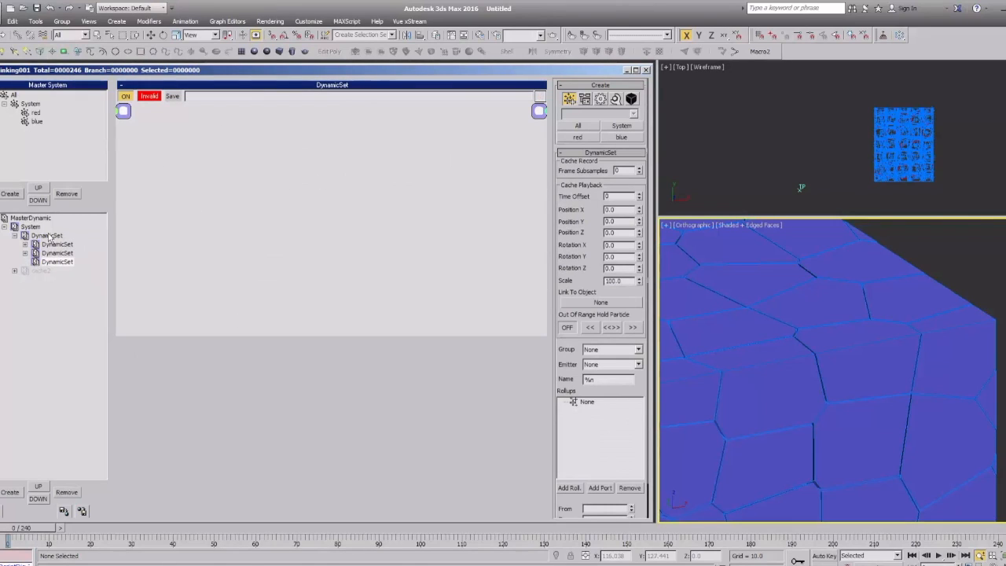
Disable the parent DynamicSet of the fracture setup, then reposition its node above cache2 in System.
click(48, 239)
click(29, 228)
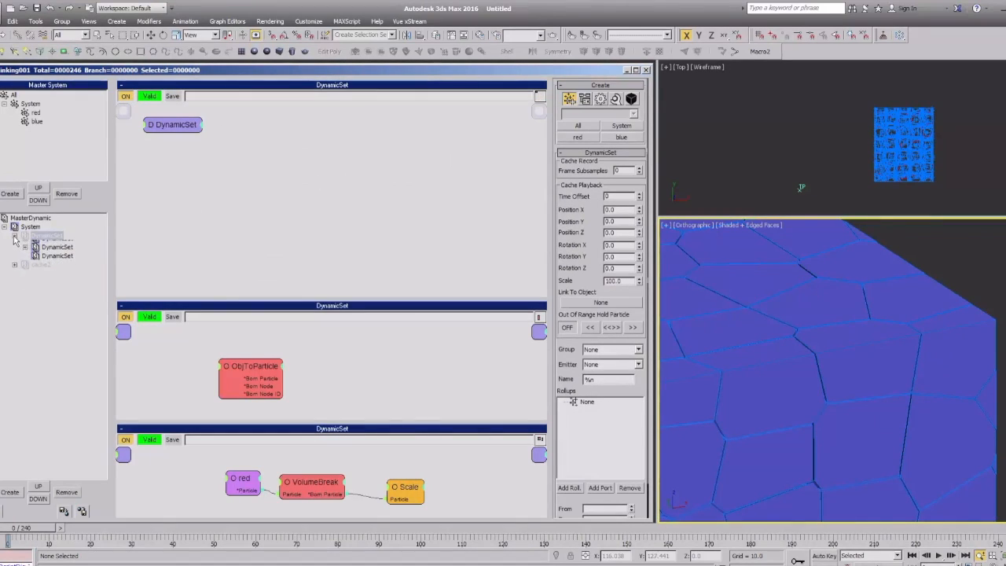
click(210, 151)
drag(167, 117, 214, 160)
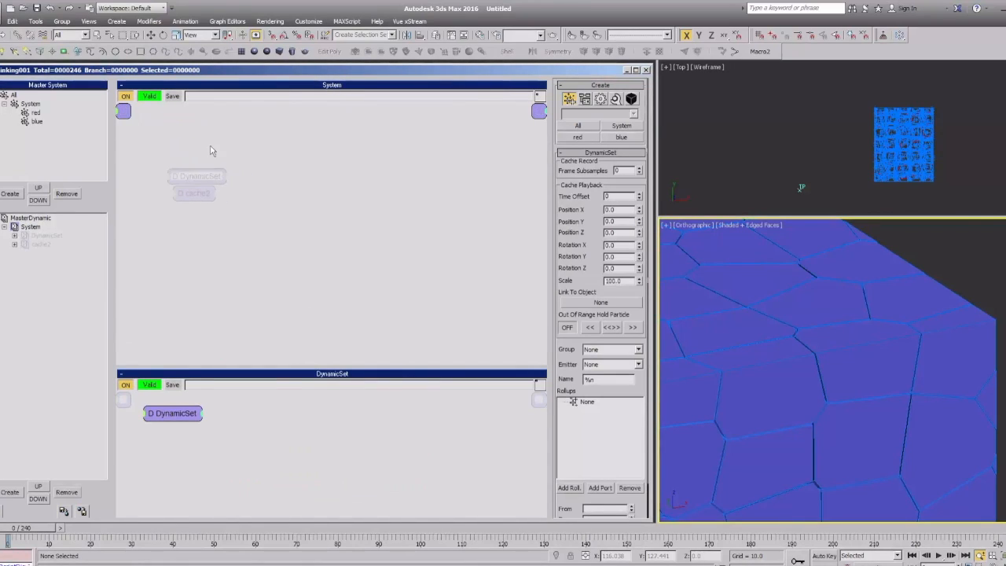
Create a new particle group directly under All and name it "Production Shot".
click(31, 104)
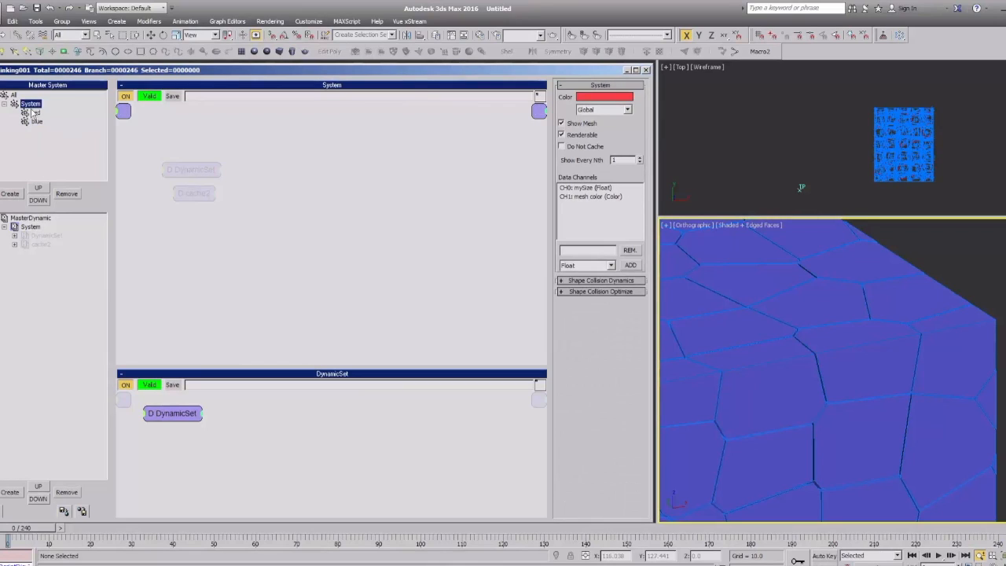
click(5, 102)
click(14, 95)
click(13, 195)
double_click(34, 112)
text(Prod)
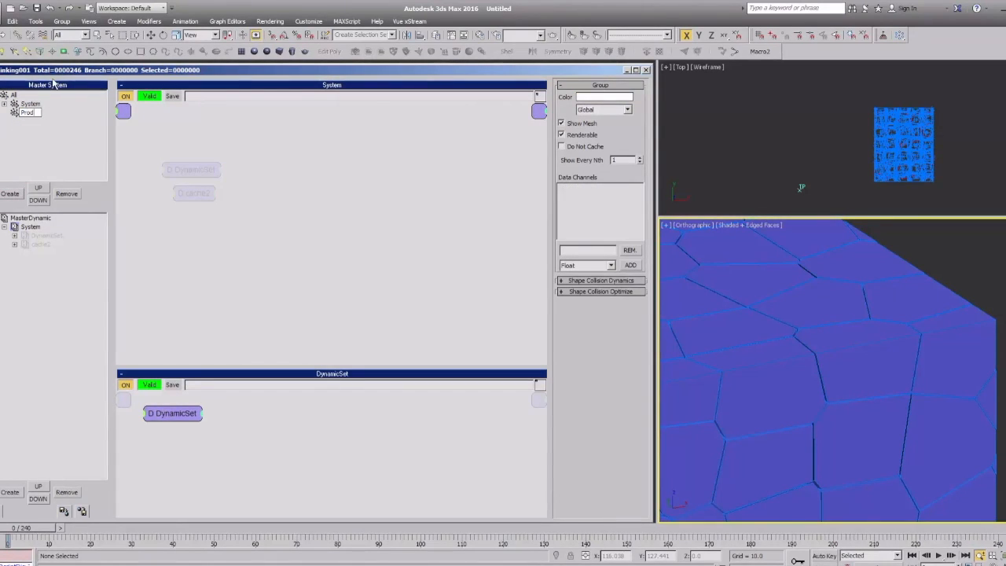
text(uction Shot)
key(Return)
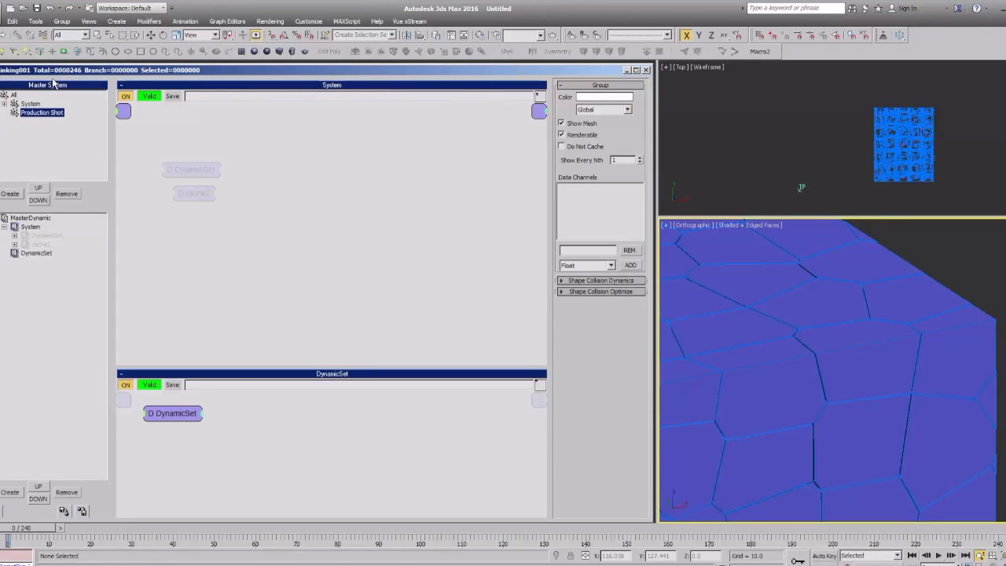
Add two groups under Production Shot, each containing one nested child group.
key(Insert)
key(Insert)
click(45, 121)
key(Insert)
click(48, 139)
key(Insert)
Rename the first group under Production Shot as "structures" and its child group as "house".
double_click(39, 121)
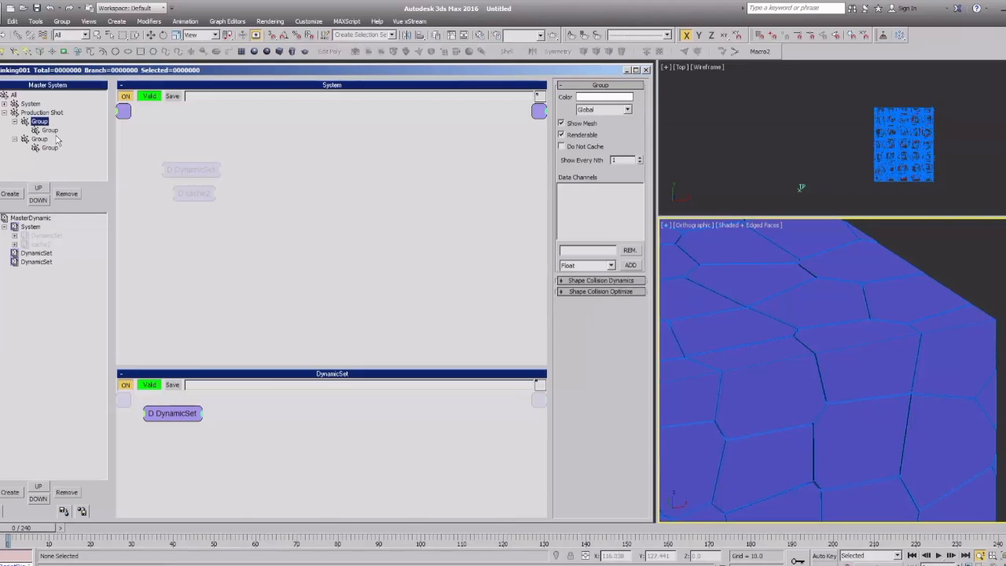
text(structures)
key(Return)
key(Down)
key(F2)
text(house)
key(Return)
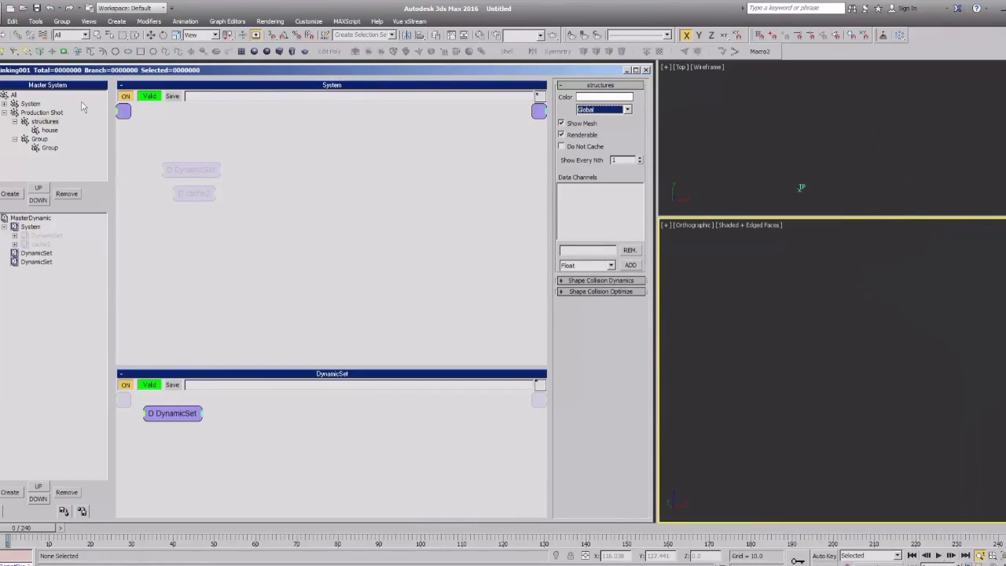
Add a second child group under structures and name it "building".
click(10, 194)
click(51, 140)
key(F2)
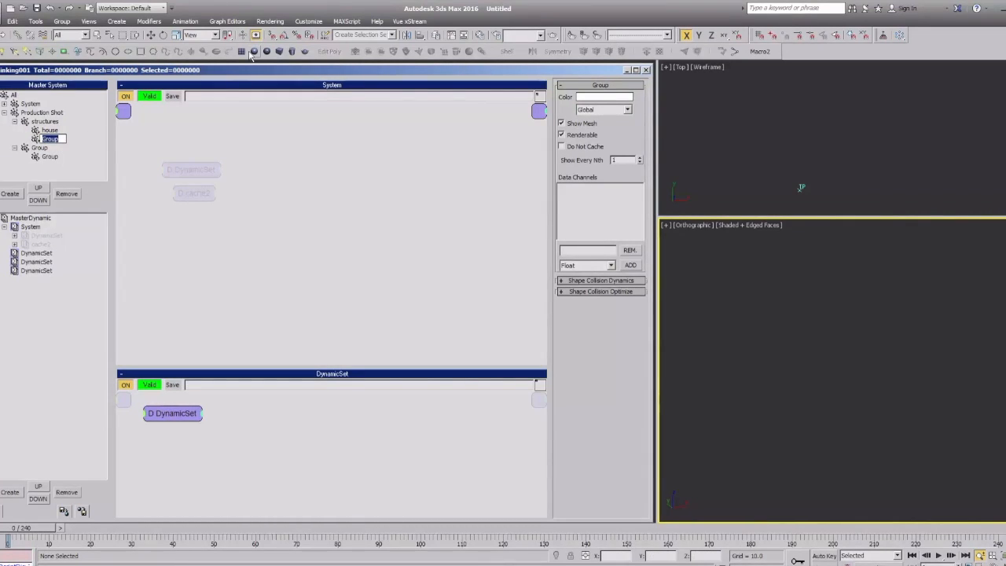
text(building)
key(Return)
click(191, 245)
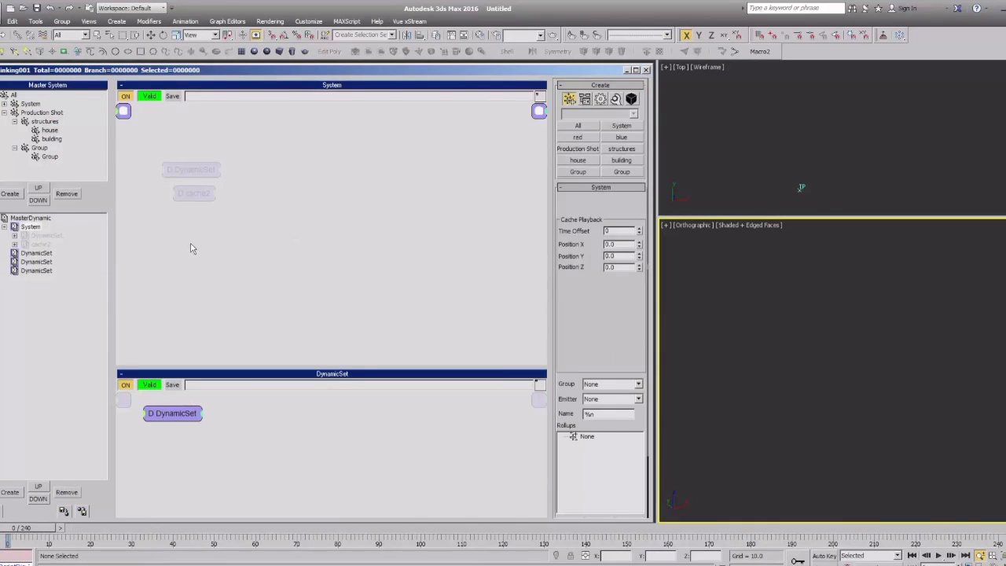
Nest the two other new DynamicSets under the first new one and rename the upper nested set "cache production".
drag(26, 272, 6, 255)
click(4, 253)
click(45, 261)
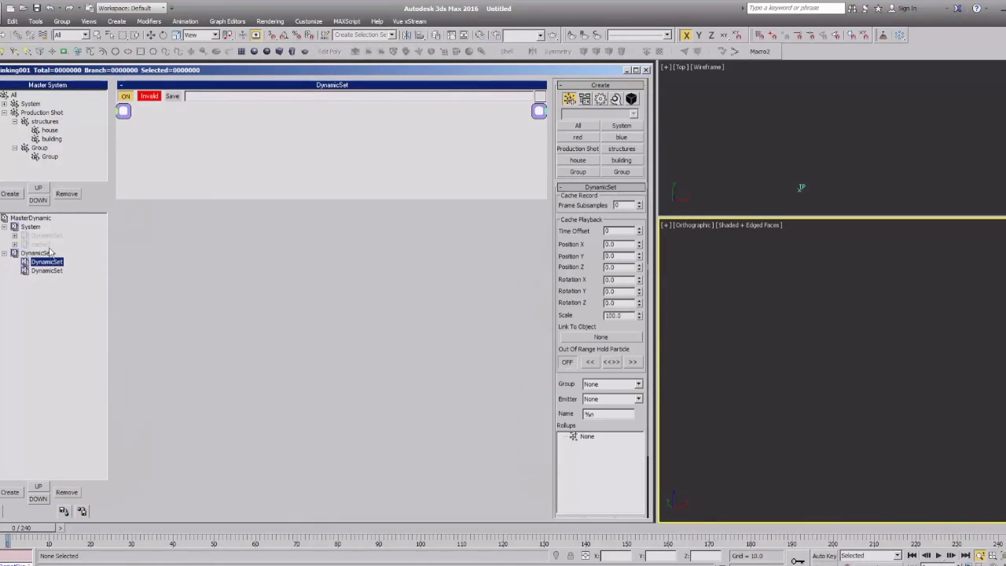
click(35, 253)
double_click(45, 261)
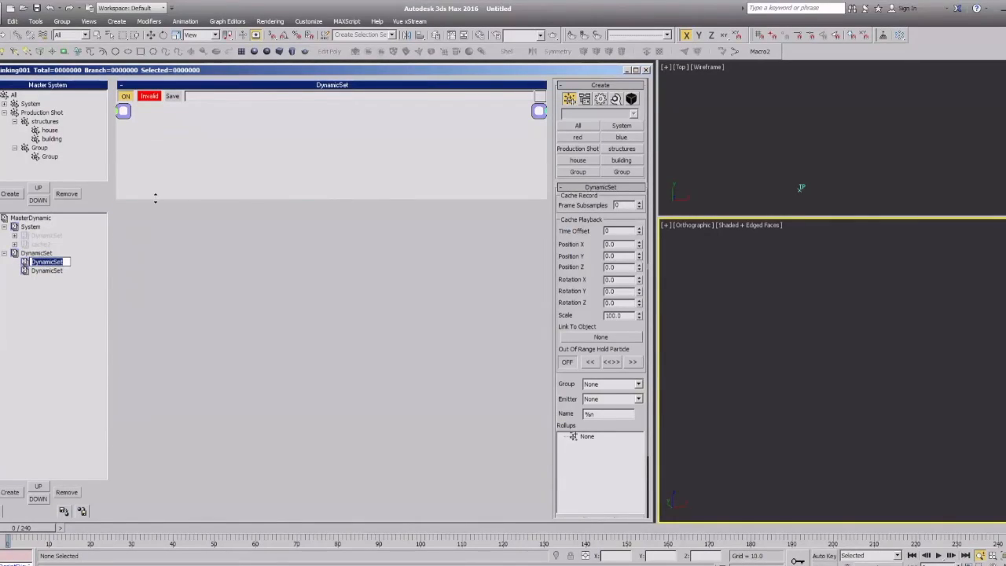
text(cache production)
key(Return)
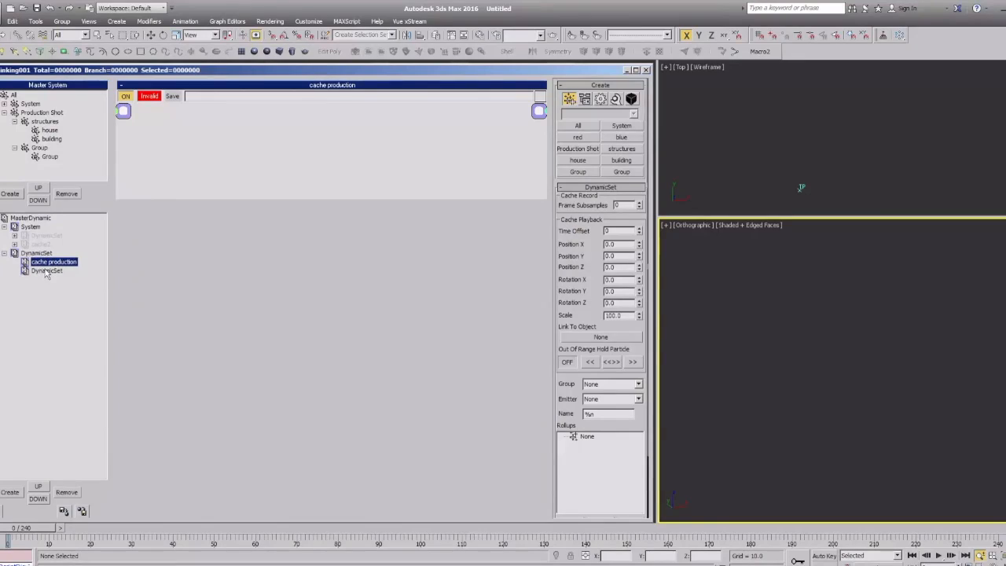
Enlarge the cache production pane and nest the remaining DynamicSet inside cache production.
drag(172, 199, 170, 318)
drag(43, 272, 50, 262)
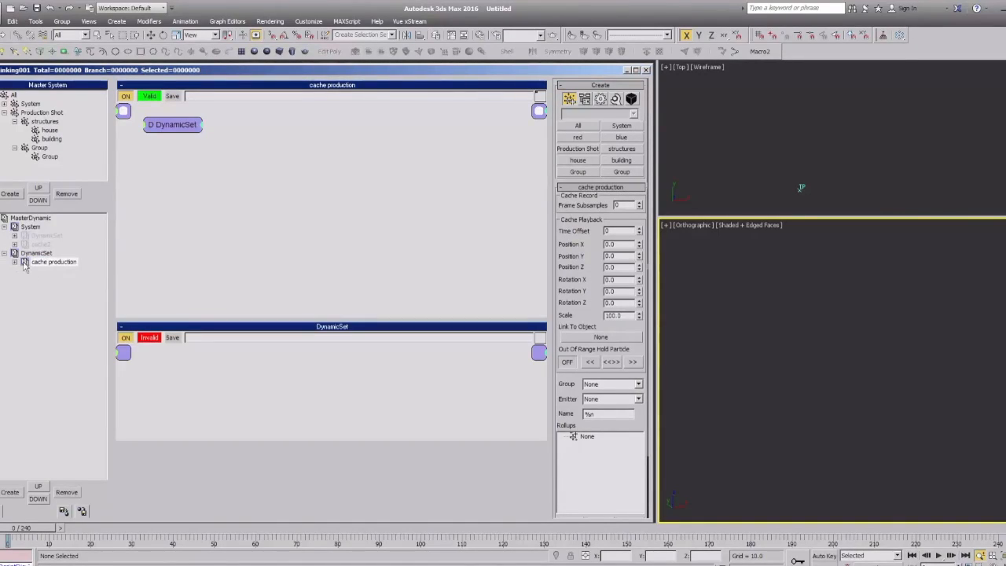
click(35, 254)
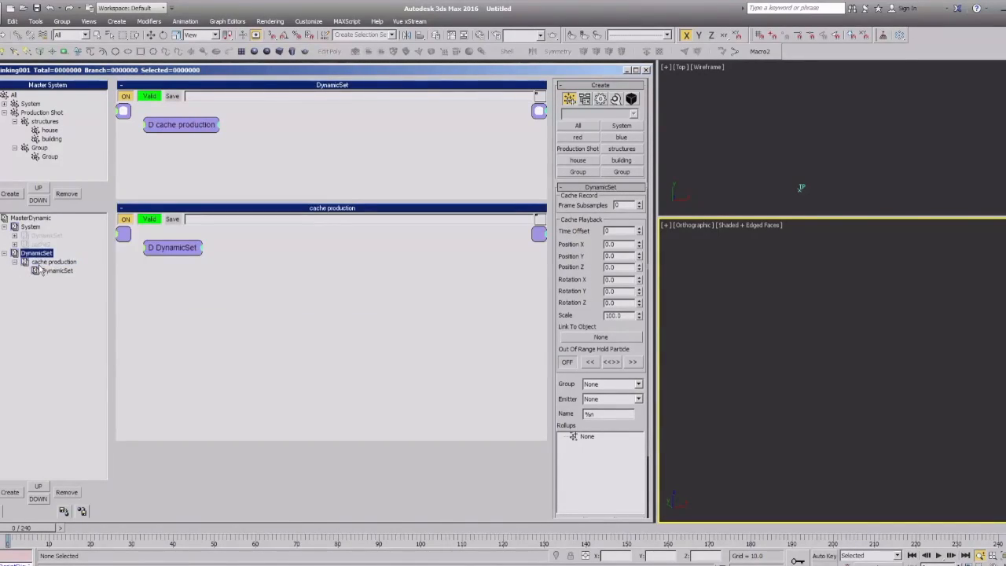
right_click(759, 346)
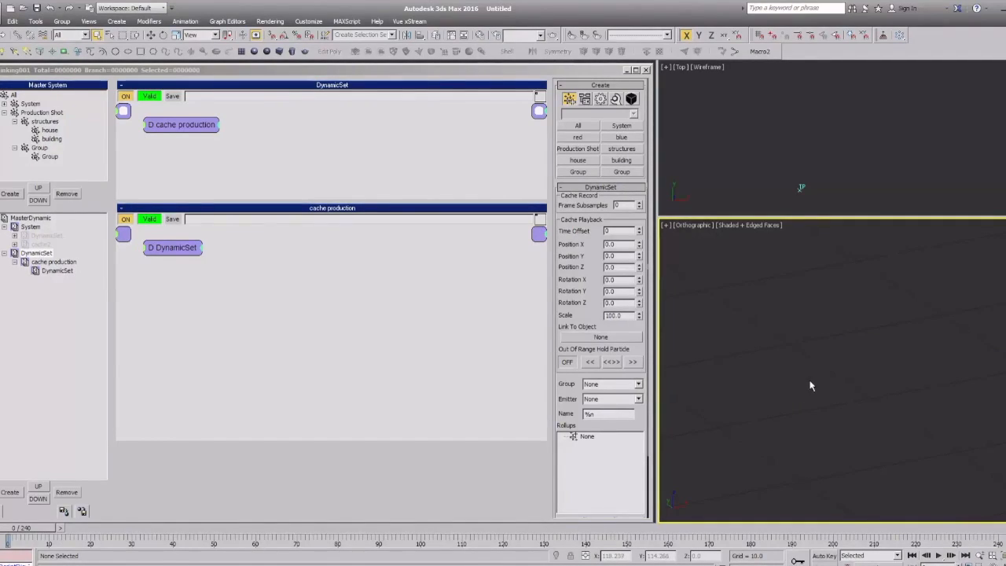
click(26, 264)
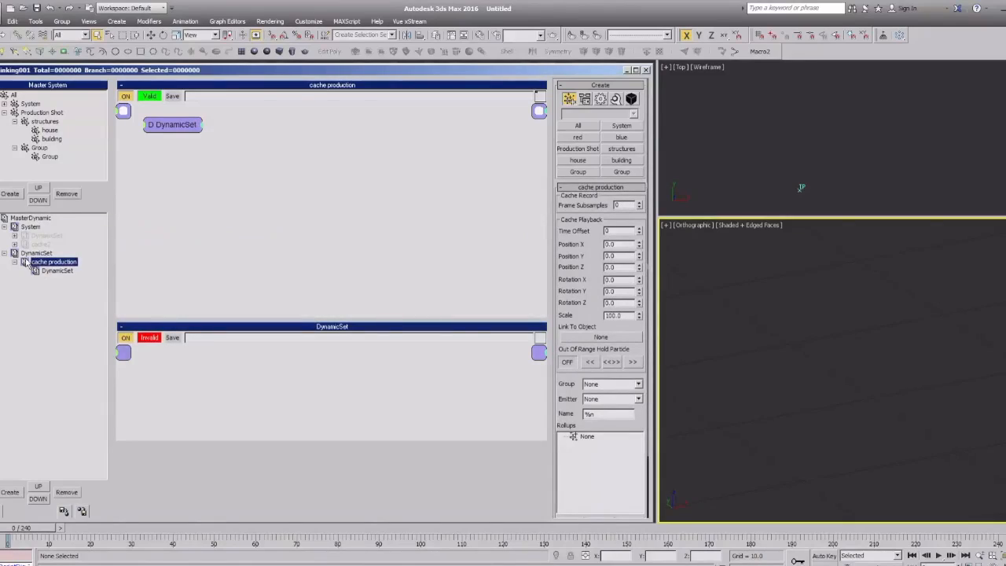
Expand the disabled cache2 set and open the cache file selection for its cache1 set.
click(14, 235)
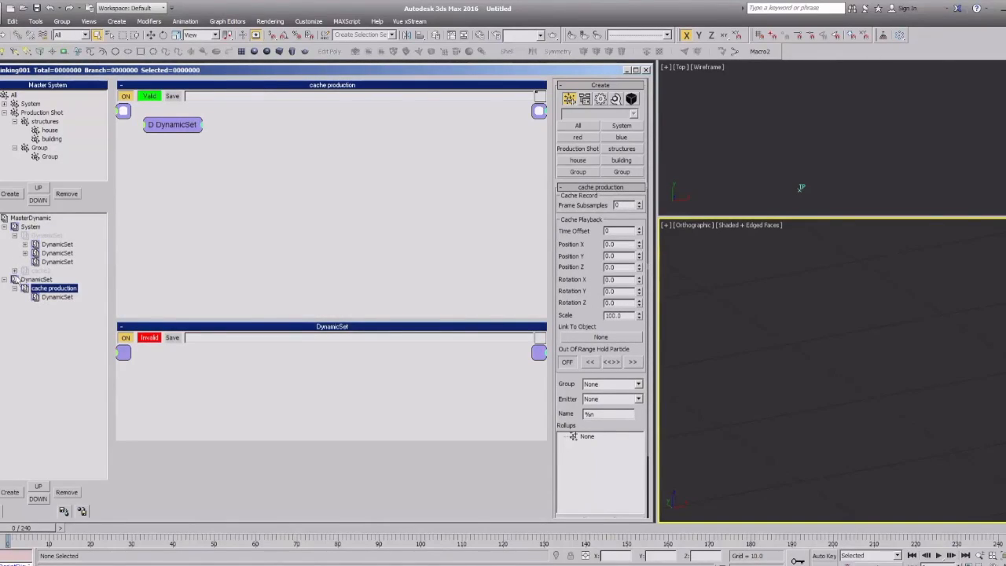
click(14, 270)
click(50, 288)
right_click(50, 289)
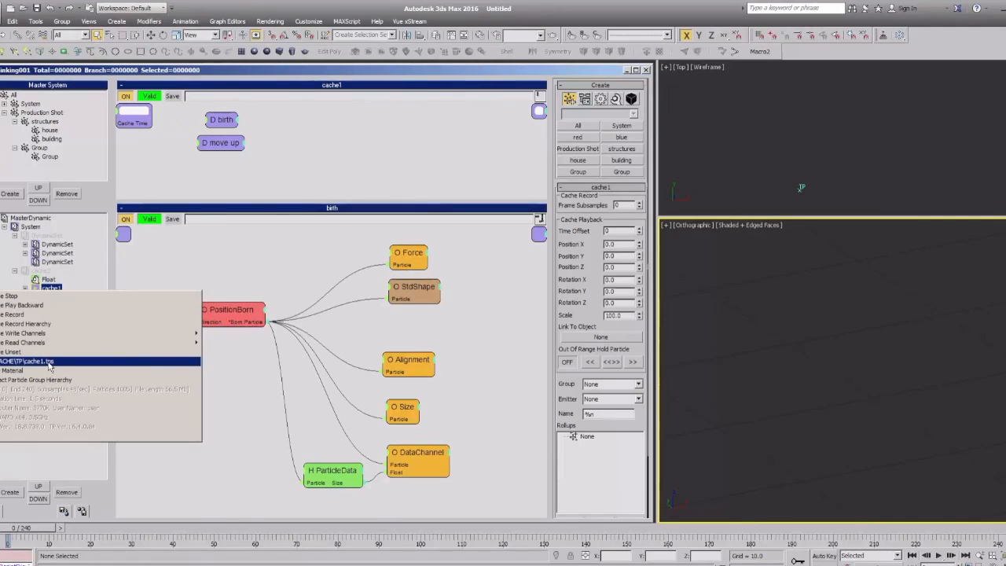
click(31, 362)
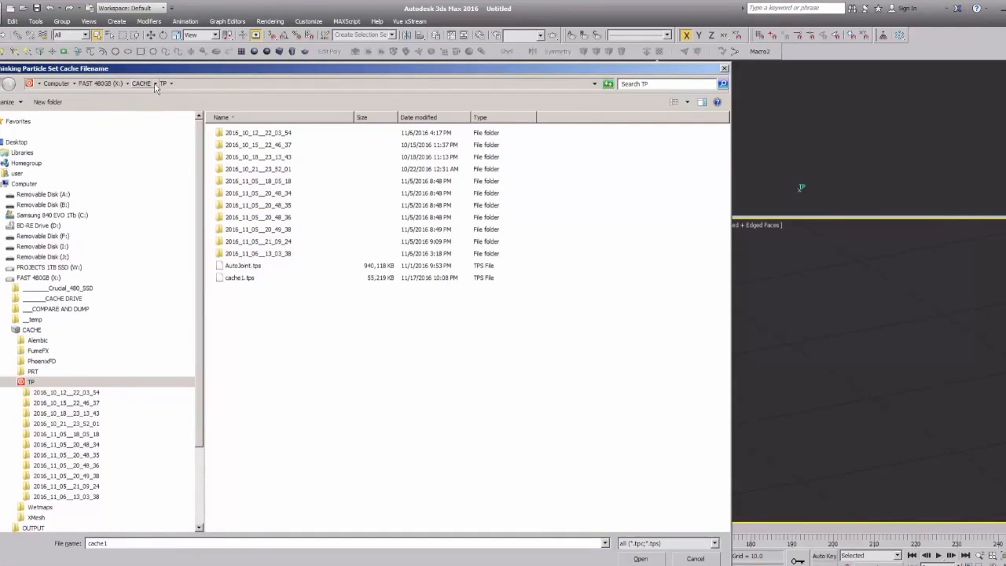
Open the TP cache folder in a separate window and locate the cache1.mat material library.
key(BackSpace)
right_click(232, 170)
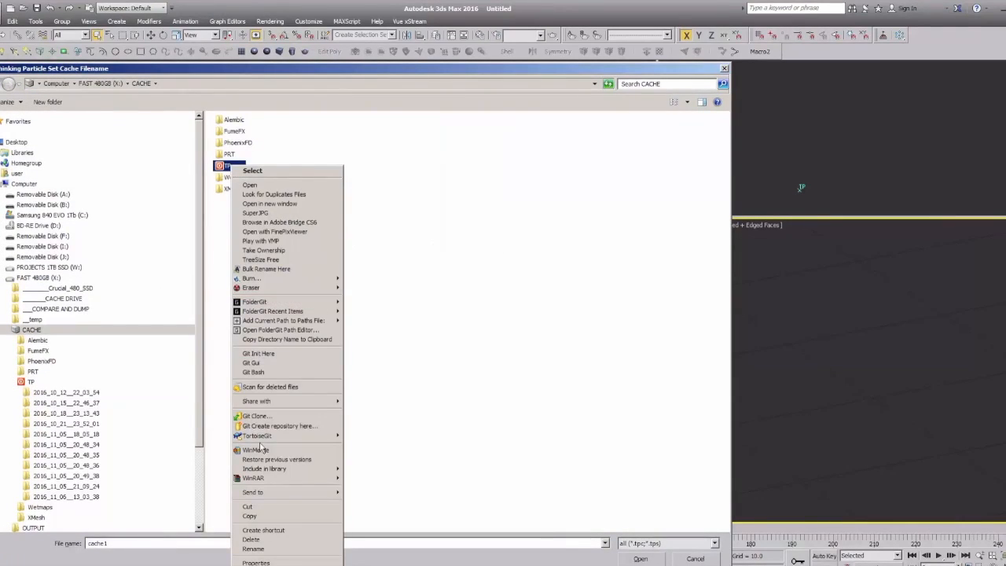
click(322, 204)
drag(786, 280, 815, 507)
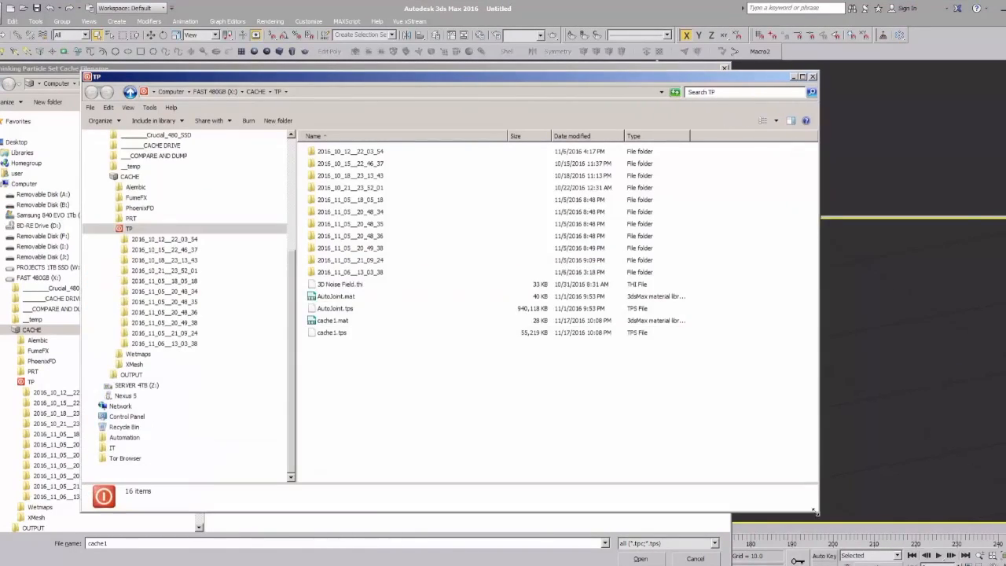
click(337, 322)
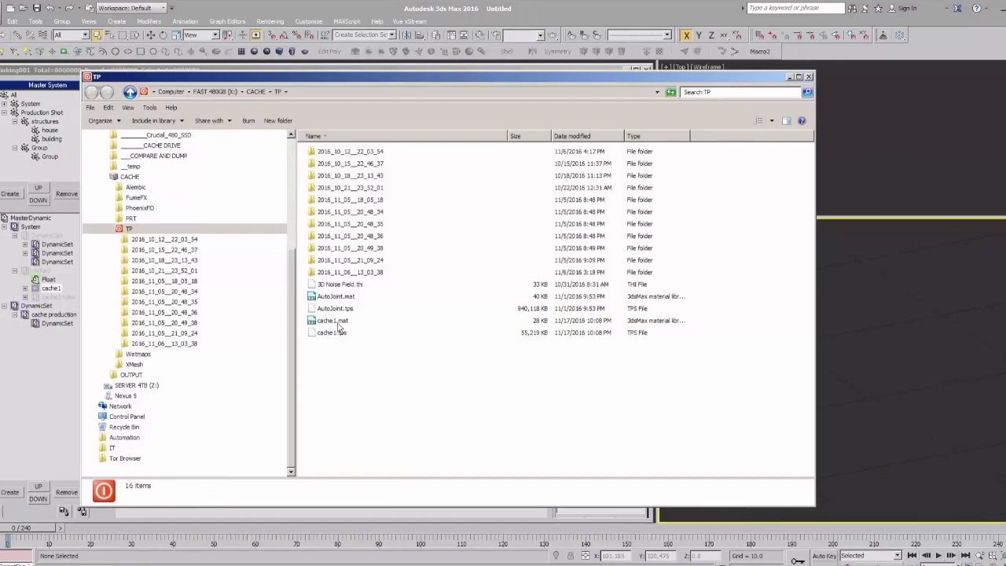
click(340, 322)
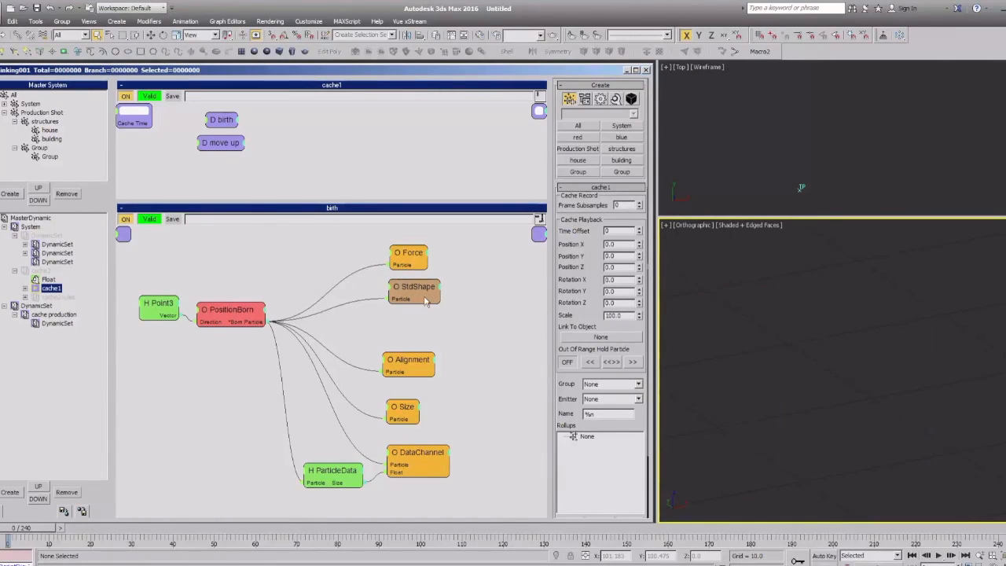
Open the material editor beside the particle setup, select an empty material slot and browse materials from a material library.
key(m)
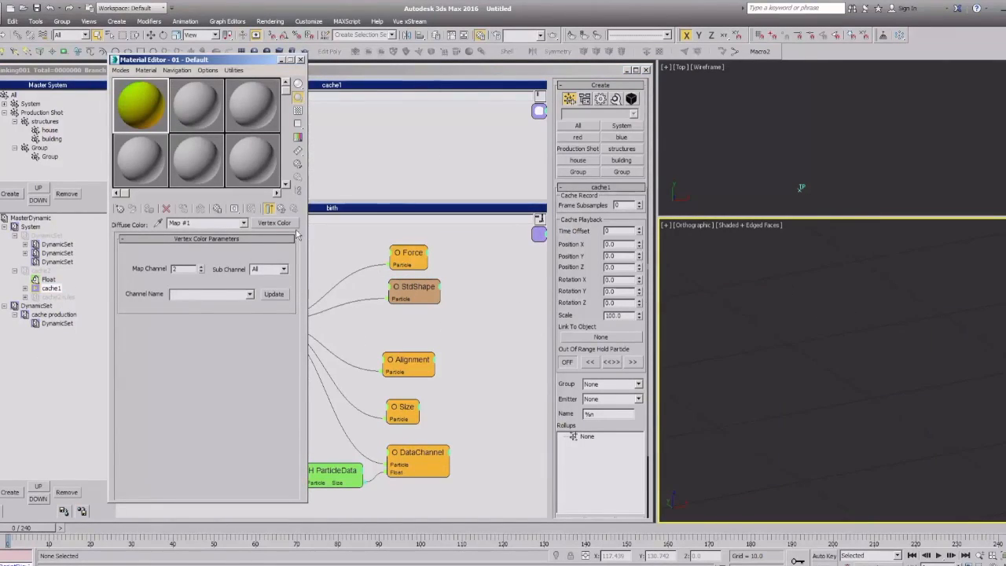
drag(157, 59, 861, 78)
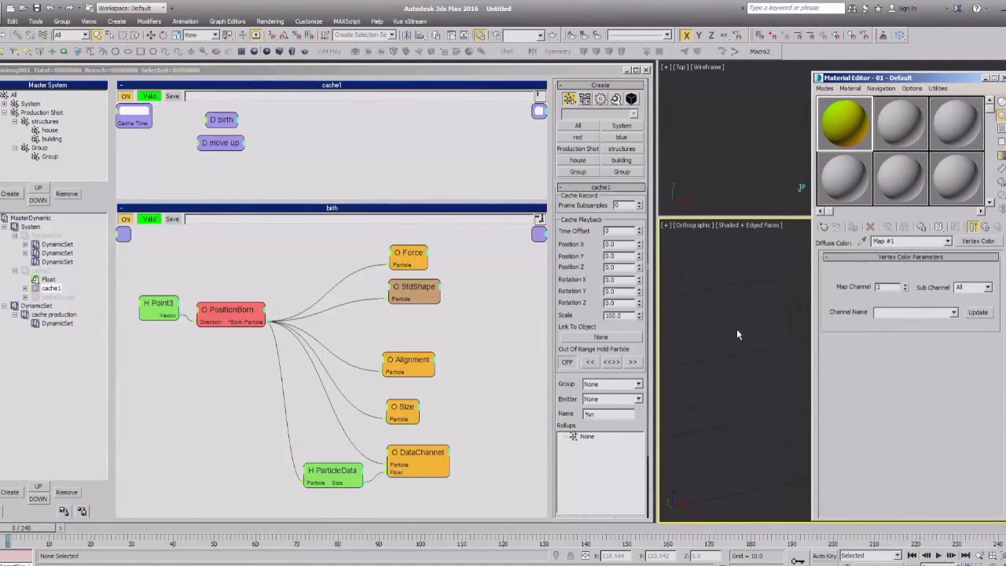
key(alt+Tab)
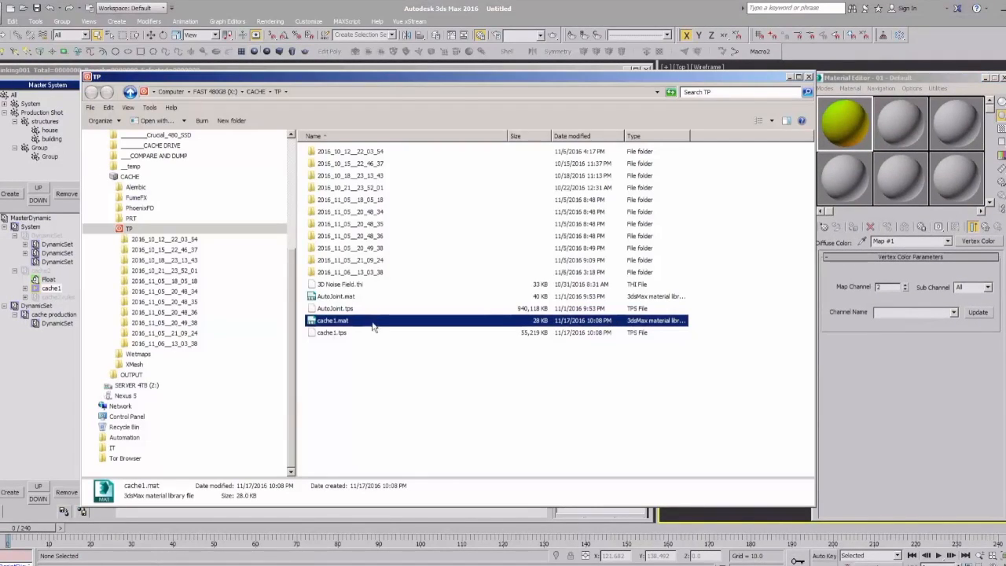
click(845, 180)
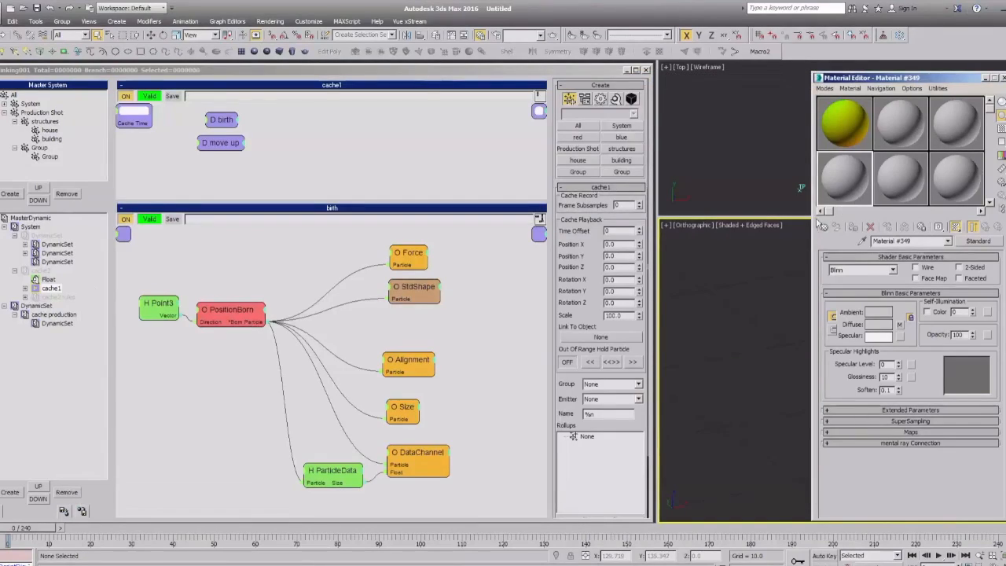
click(844, 183)
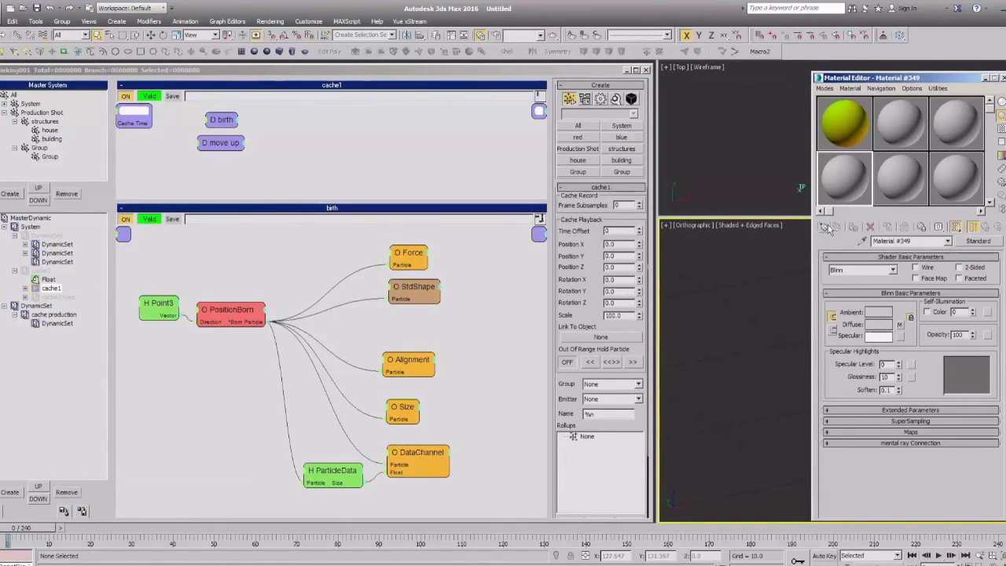
click(824, 227)
click(212, 132)
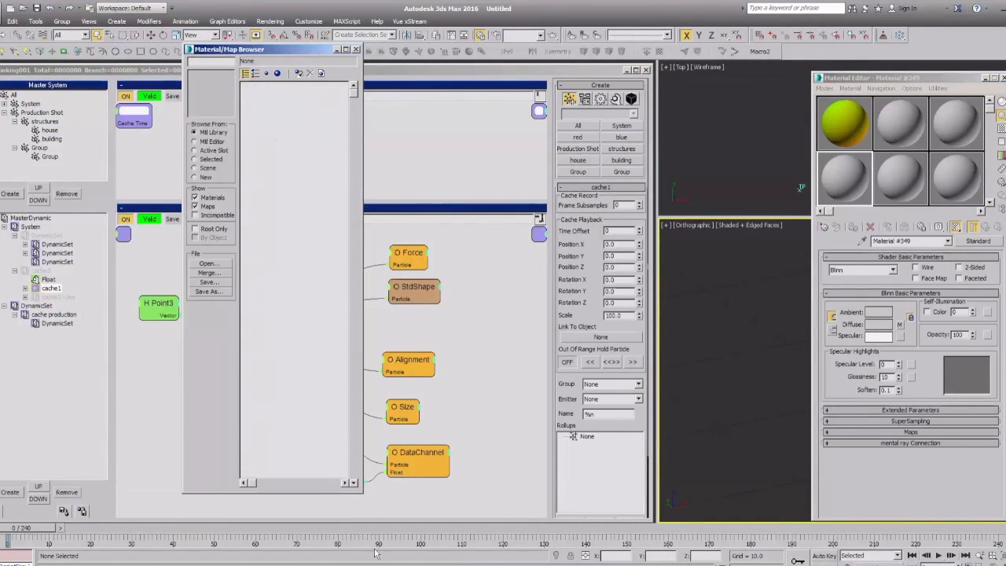
Copy the path of cache1.mat from the TP cache folder and open that library in the material browser.
key(alt+Tab)
key(alt+Tab)
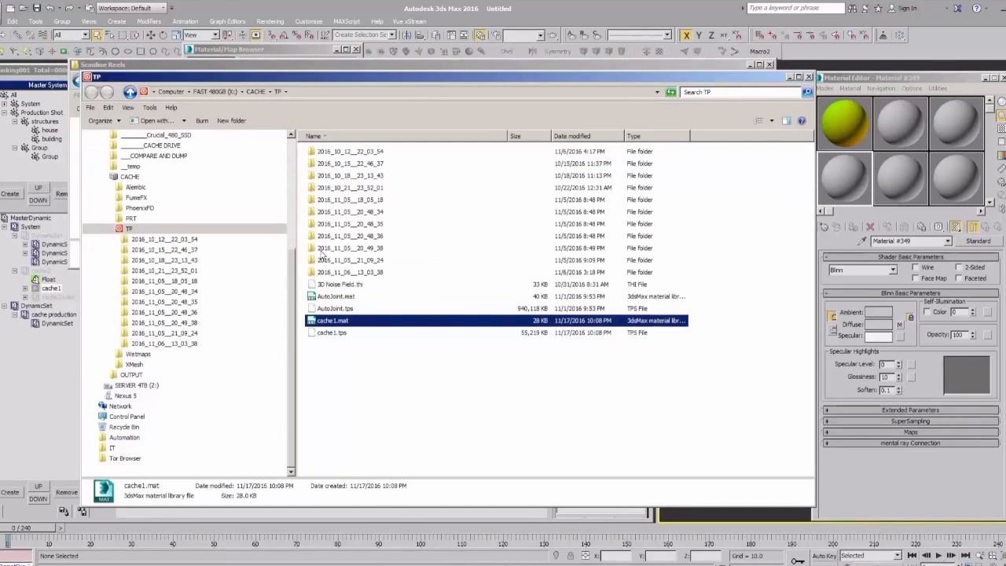
right_click(342, 320)
click(418, 141)
click(839, 241)
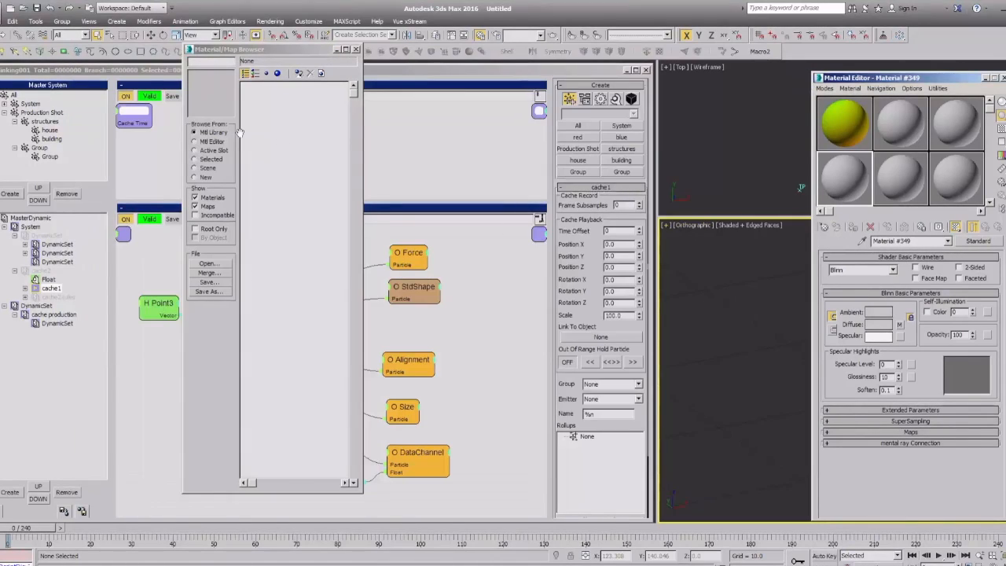
click(207, 262)
key(ctrl+v)
key(Return)
Place the library's cache1 material in the selected material slot and close the material browser.
click(291, 87)
drag(292, 87, 848, 197)
click(276, 162)
key(Escape)
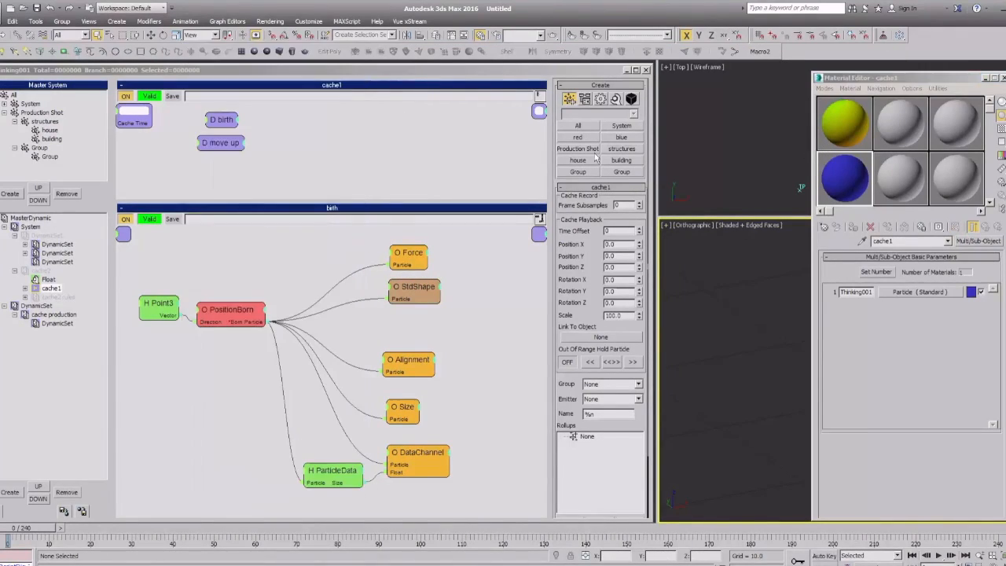
Inspect the Particle sub-material of the cache1 material, return to its parent and close the material editor.
click(888, 308)
click(886, 293)
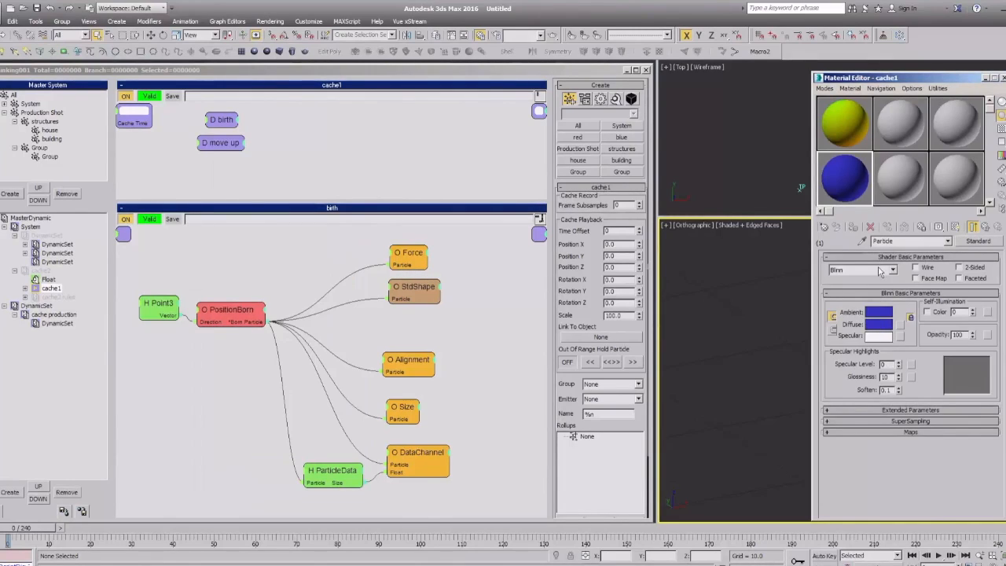
click(975, 228)
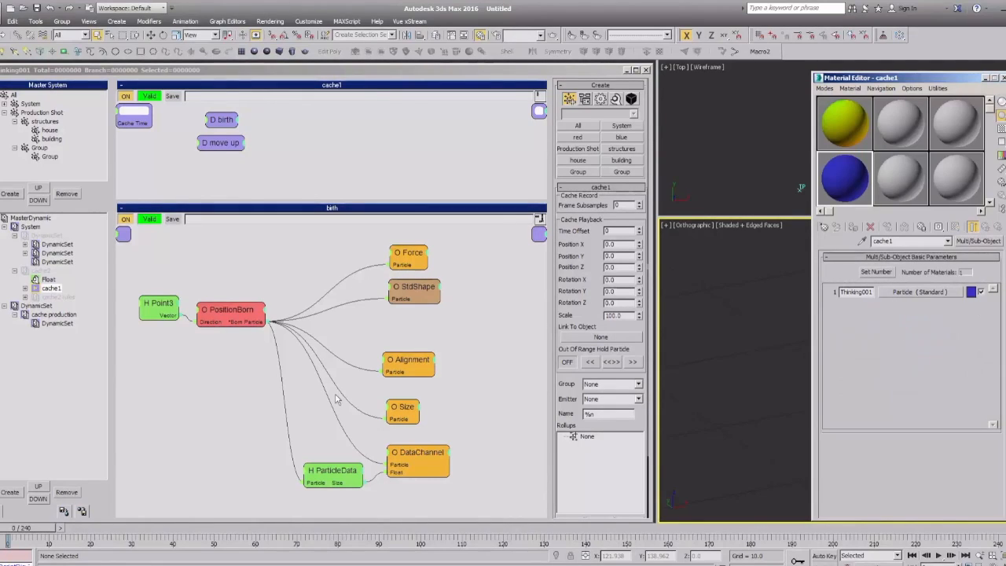
key(m)
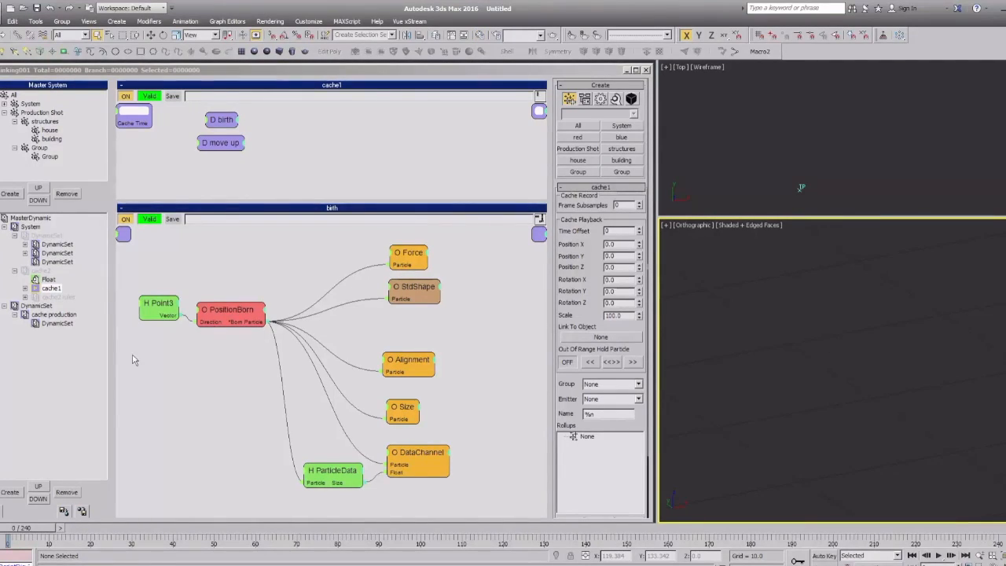
Show the cache1.mat library in the TP cache folder again and return to the particle setup.
key(alt+Tab)
click(380, 349)
click(347, 322)
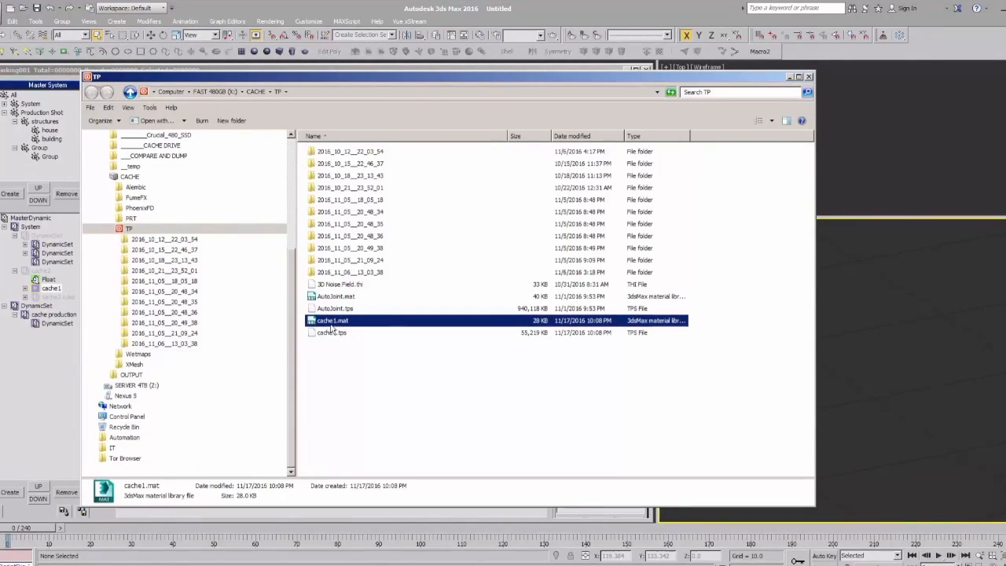
click(884, 323)
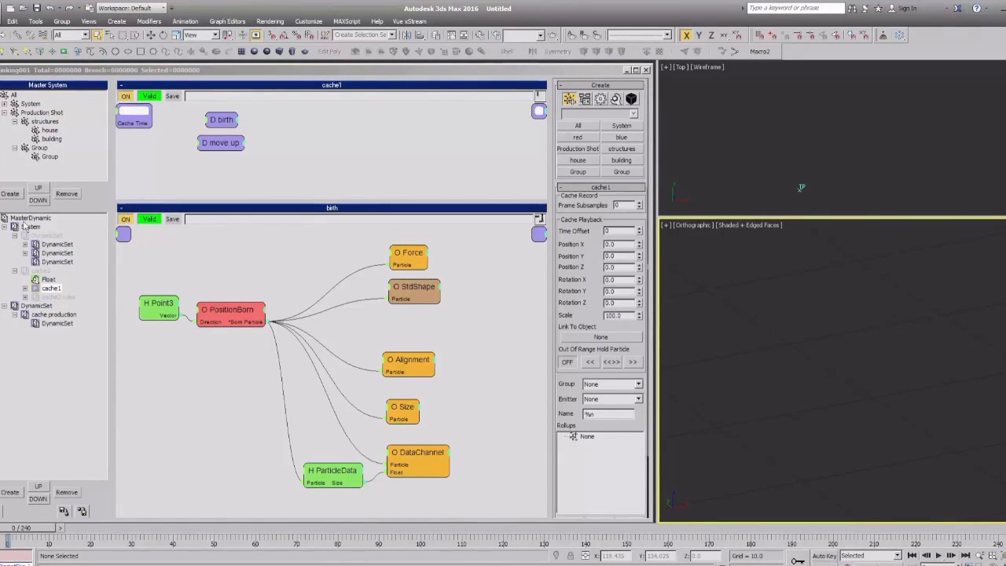
Collapse the System branch and the cache production set in the DynamicSet tree.
right_click(35, 290)
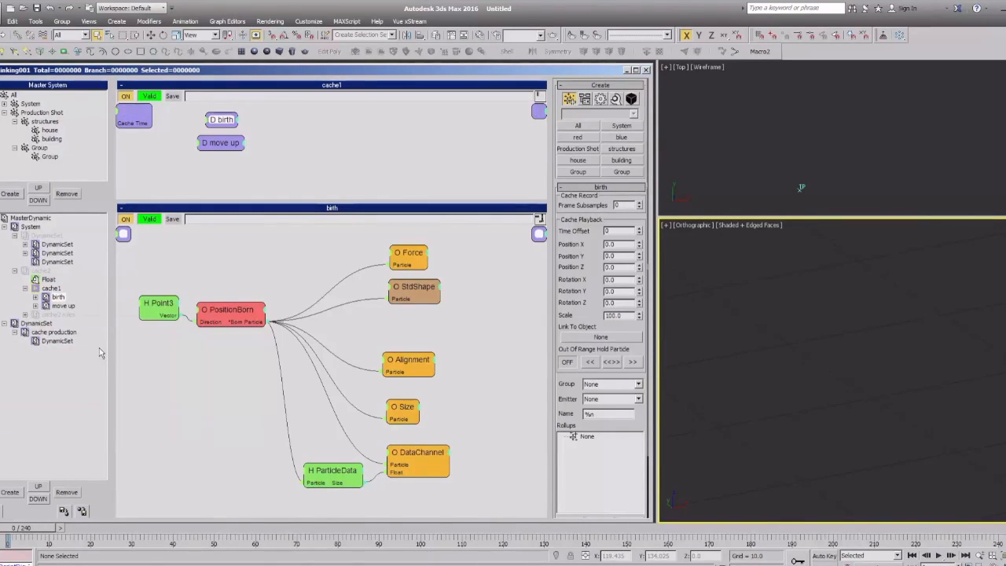
click(14, 271)
click(15, 235)
click(5, 228)
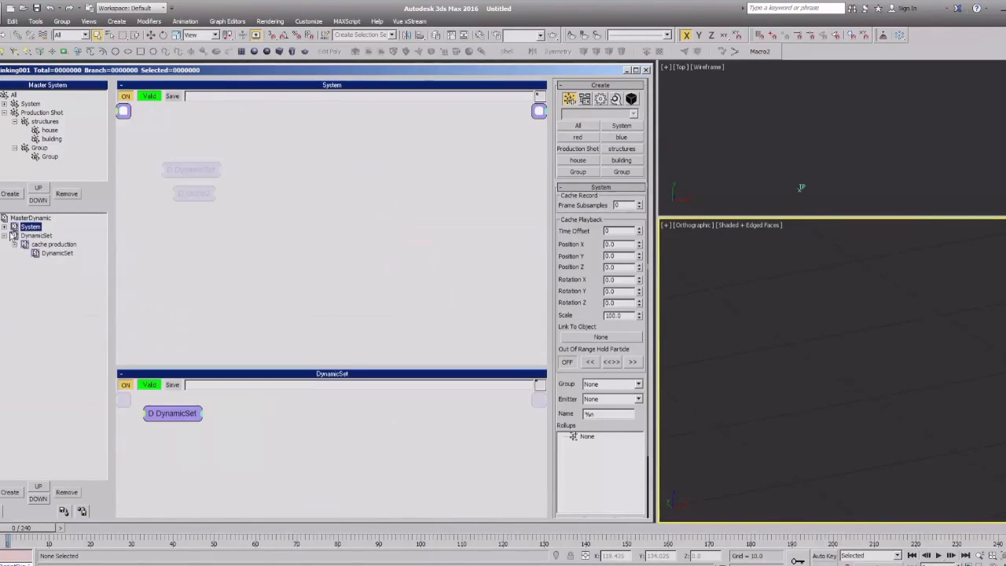
click(33, 235)
click(34, 246)
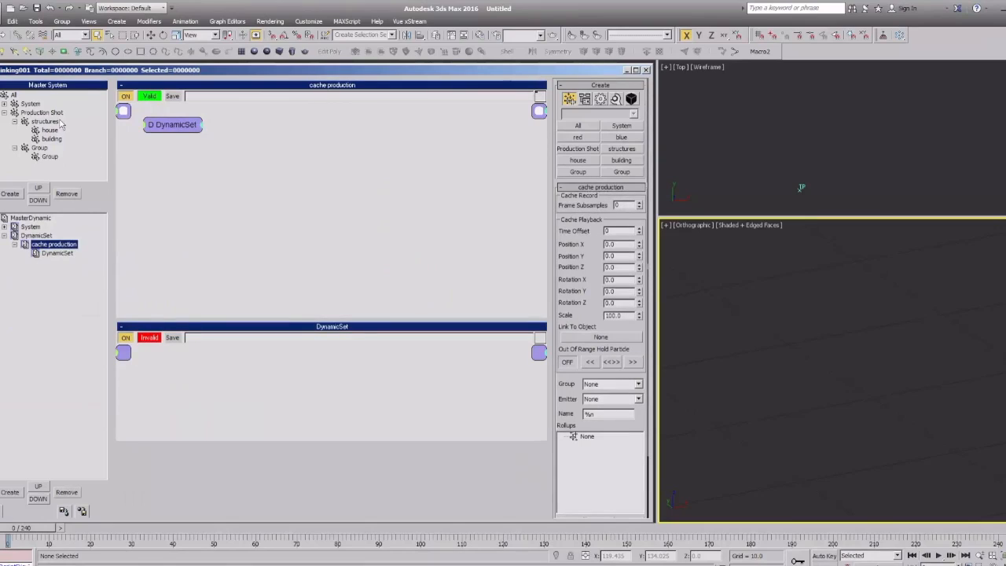
click(57, 253)
click(49, 246)
click(15, 245)
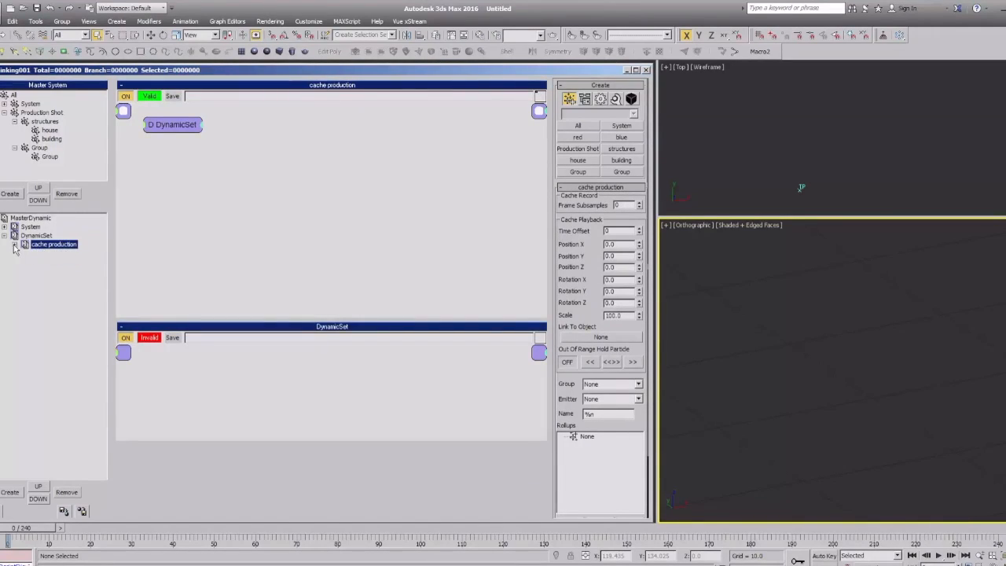
Create another DynamicSet beside cache production, inside the same parent set, and name it "material override".
click(36, 236)
click(11, 492)
double_click(49, 253)
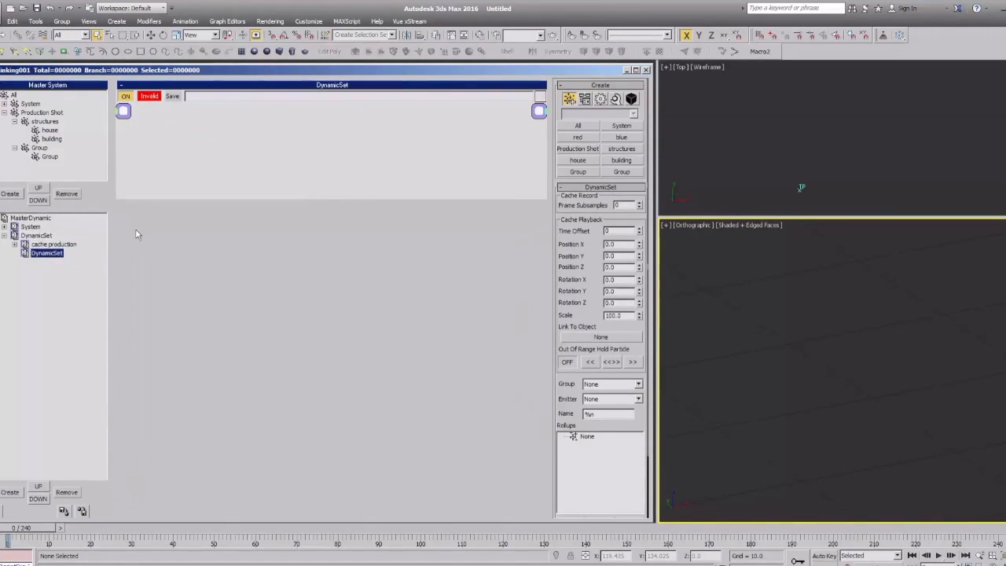
text(material override)
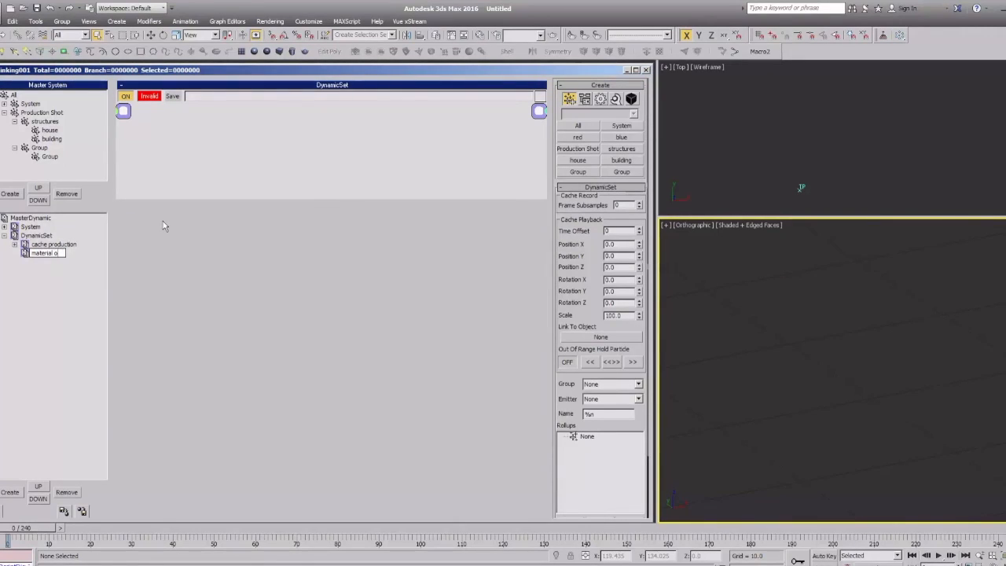
key(Return)
Add the house group and a ShapeMaterial operator to material override and wire the house particles into the operator.
right_click(163, 118)
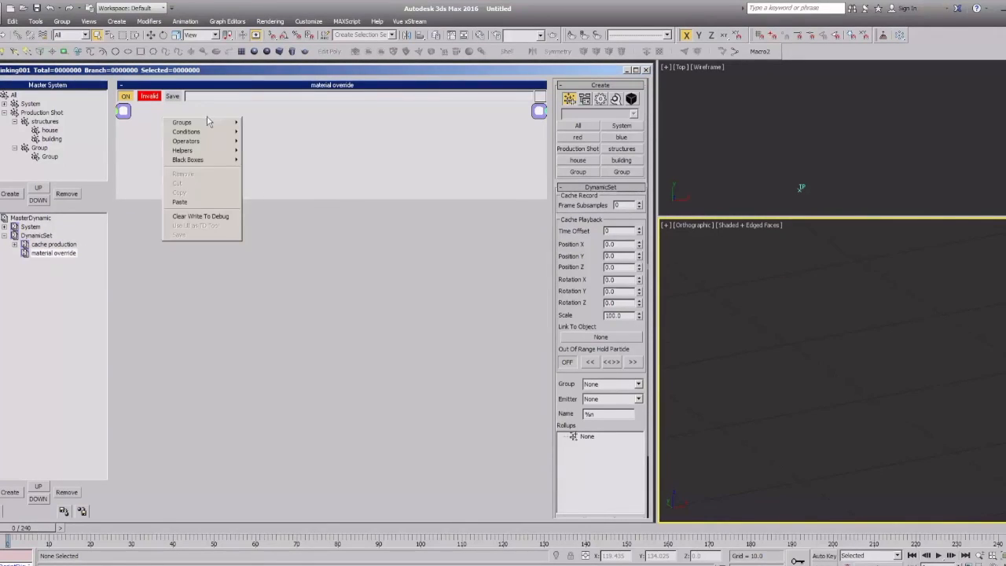
mouse_move(188, 121)
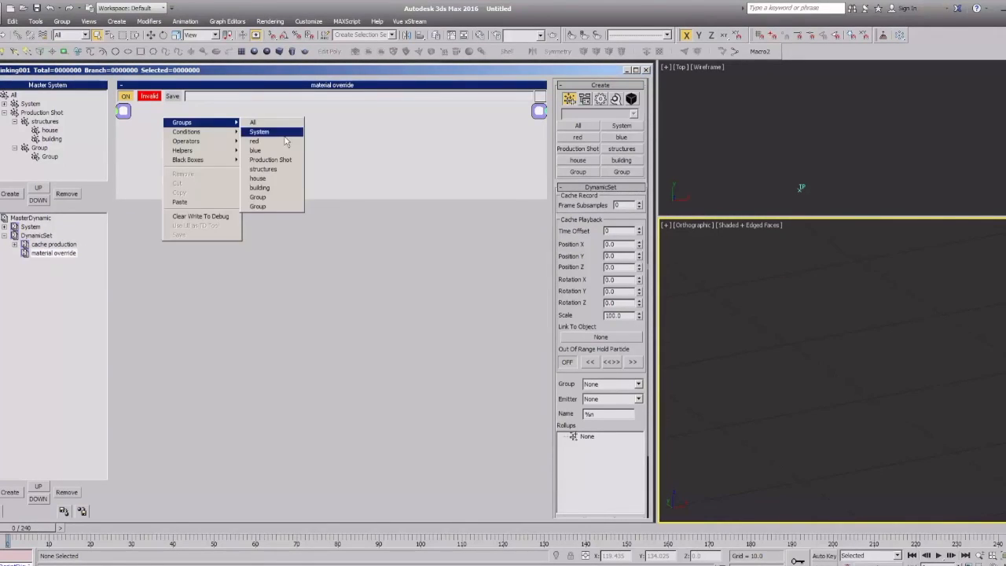
click(265, 178)
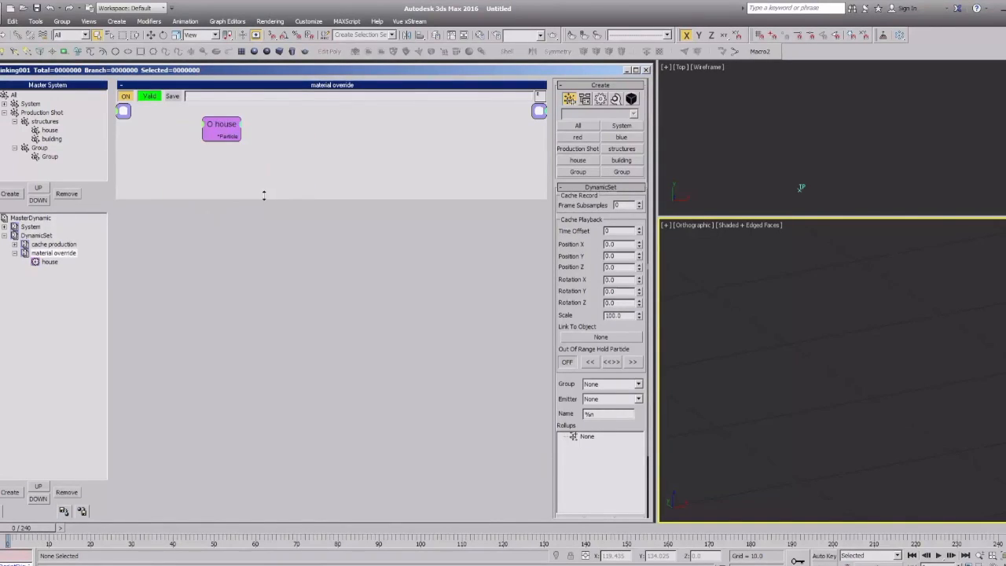
right_click(282, 153)
mouse_move(303, 176)
mouse_move(378, 223)
click(448, 251)
drag(257, 179, 347, 170)
drag(347, 169, 320, 176)
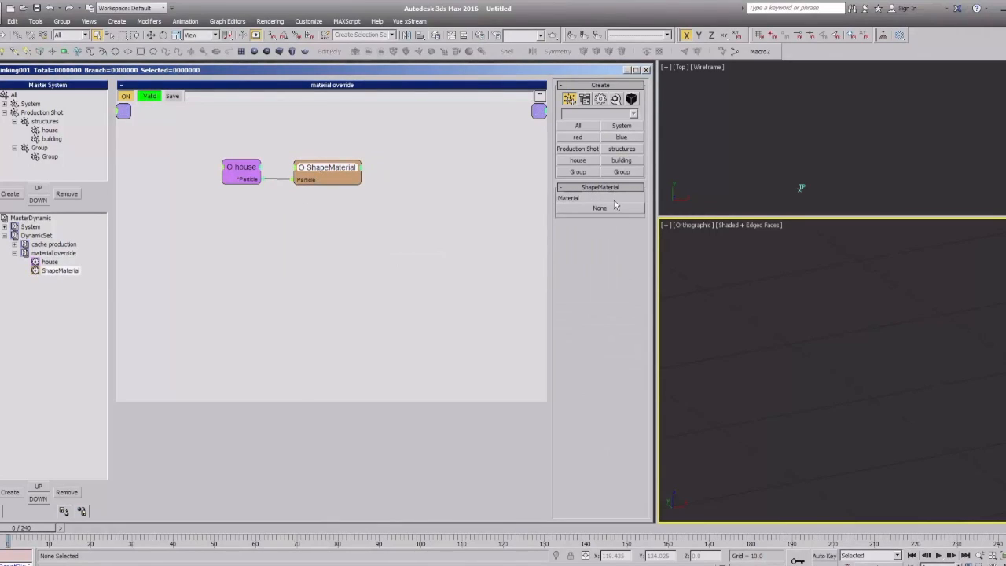
Assign the 08 - Default material from the material editor to the house's ShapeMaterial operator.
key(m)
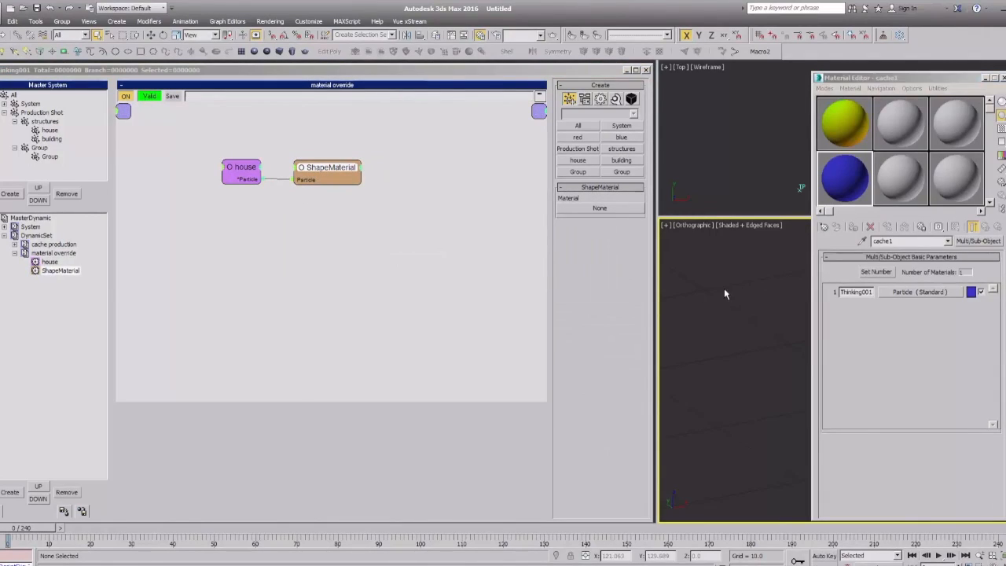
drag(861, 189, 586, 209)
click(291, 328)
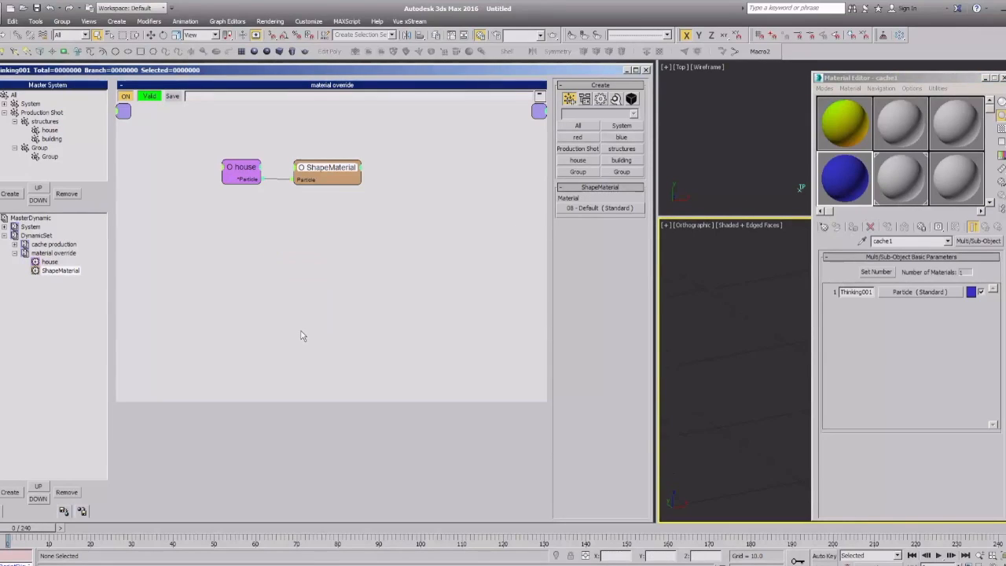
click(302, 334)
Duplicate the house and ShapeMaterial pair below the original and set the copied group to building.
drag(214, 142, 367, 212)
shift+drag(333, 176, 328, 233)
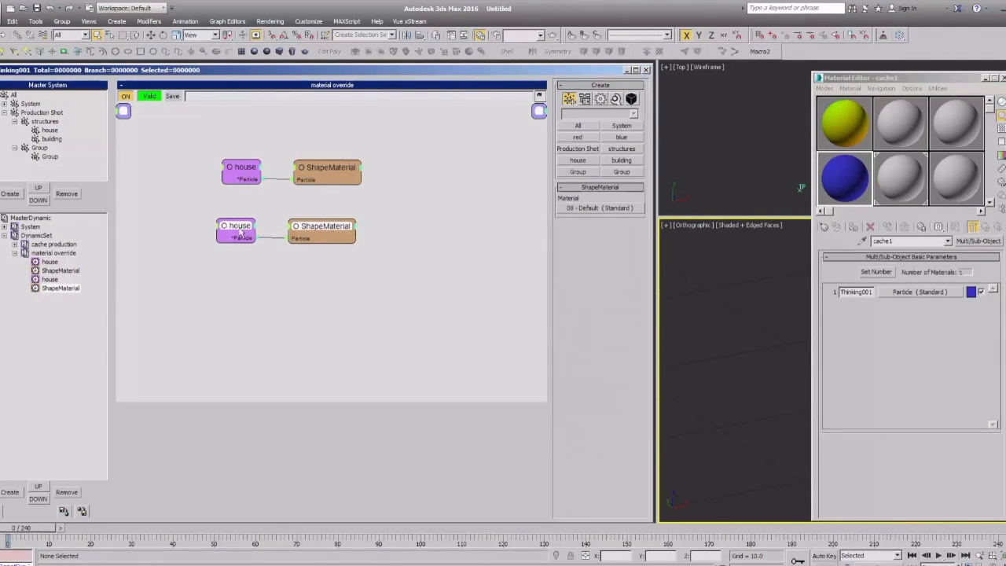
click(236, 229)
click(621, 202)
click(602, 269)
click(393, 265)
drag(315, 227, 333, 231)
Assign the 08 - Default material to the building's ShapeMaterial operator and close the material editor.
click(904, 180)
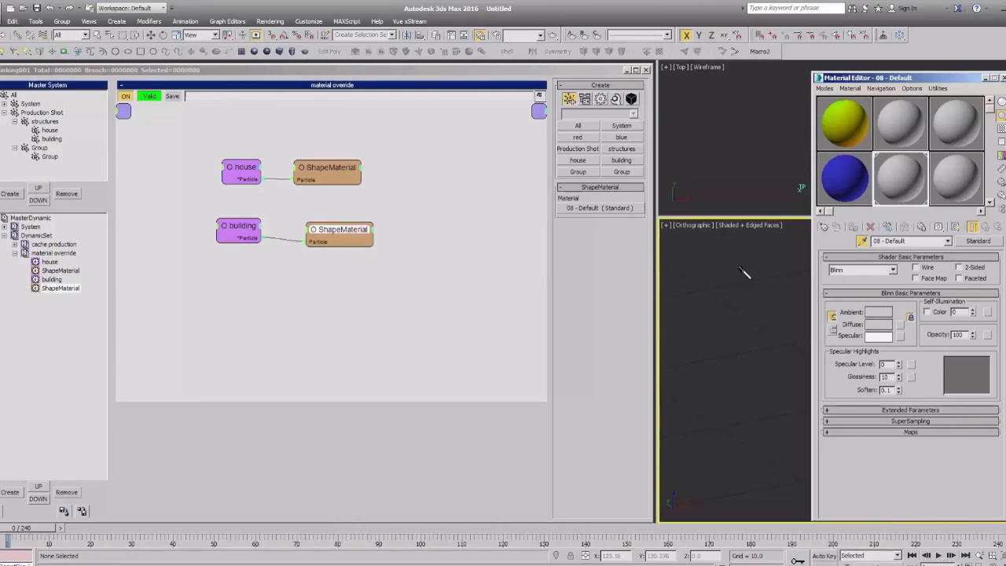
drag(894, 197, 593, 215)
click(291, 327)
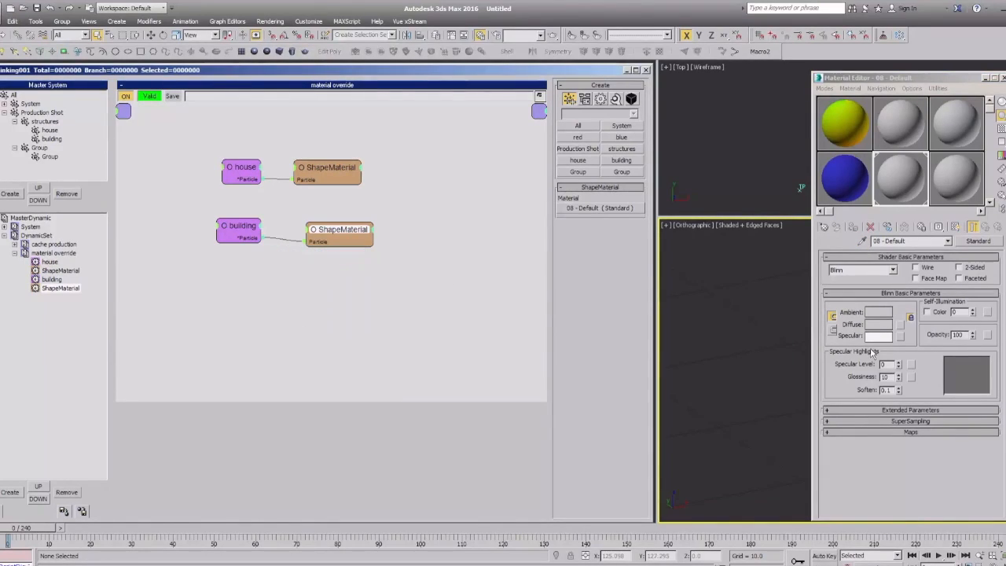
key(m)
Review the cache production and material override sets and the house group's settings.
click(329, 189)
click(235, 162)
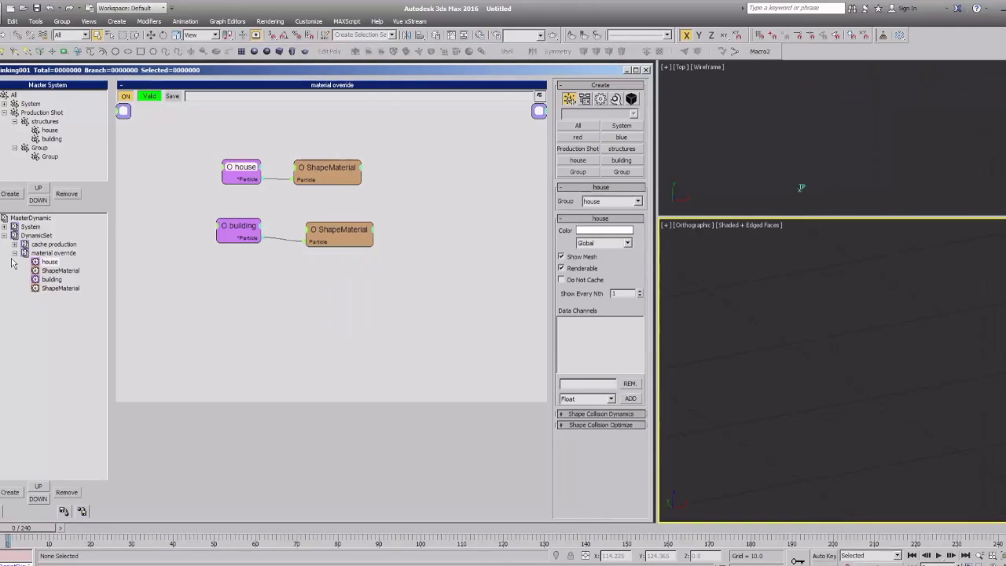
click(43, 245)
click(31, 253)
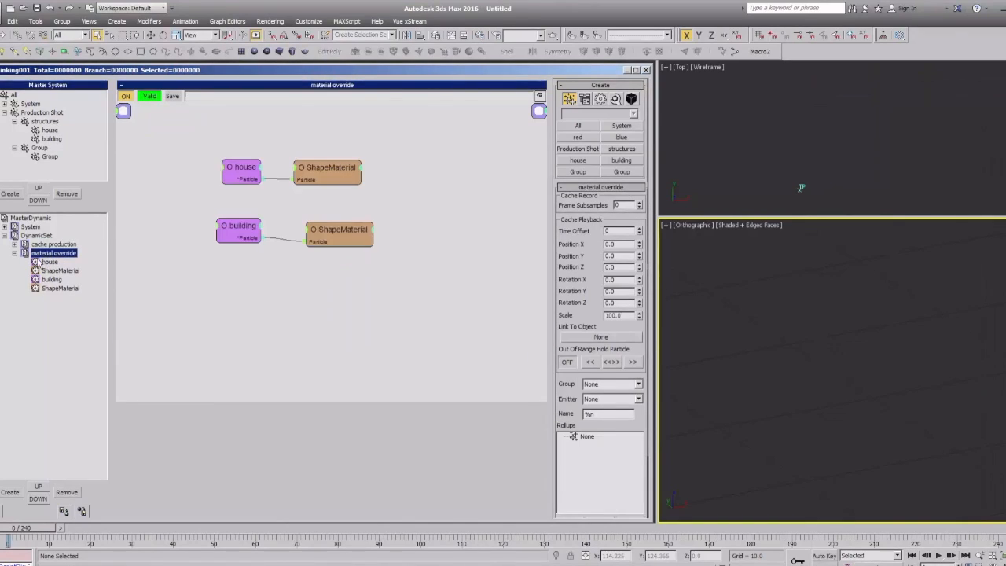
click(41, 245)
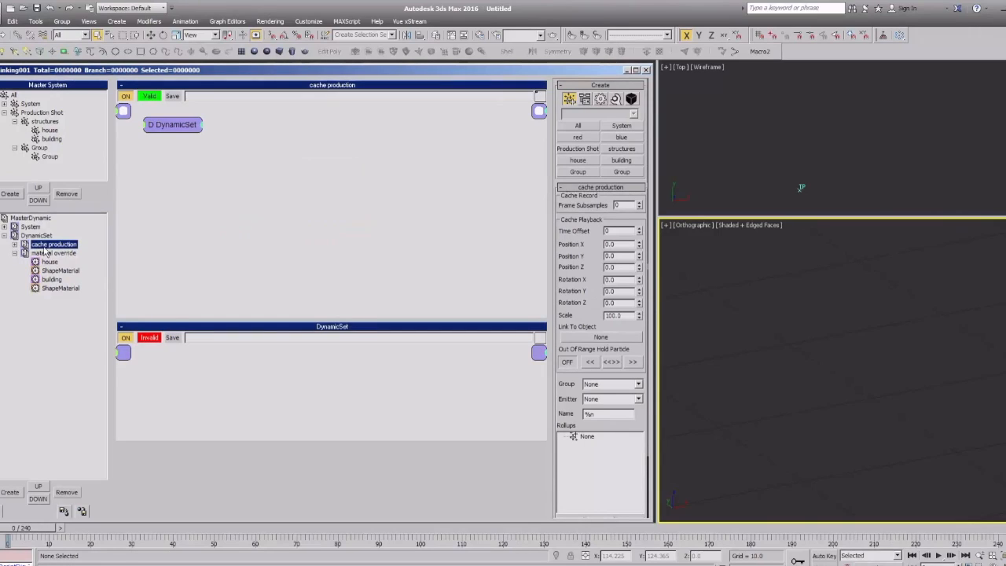
click(31, 254)
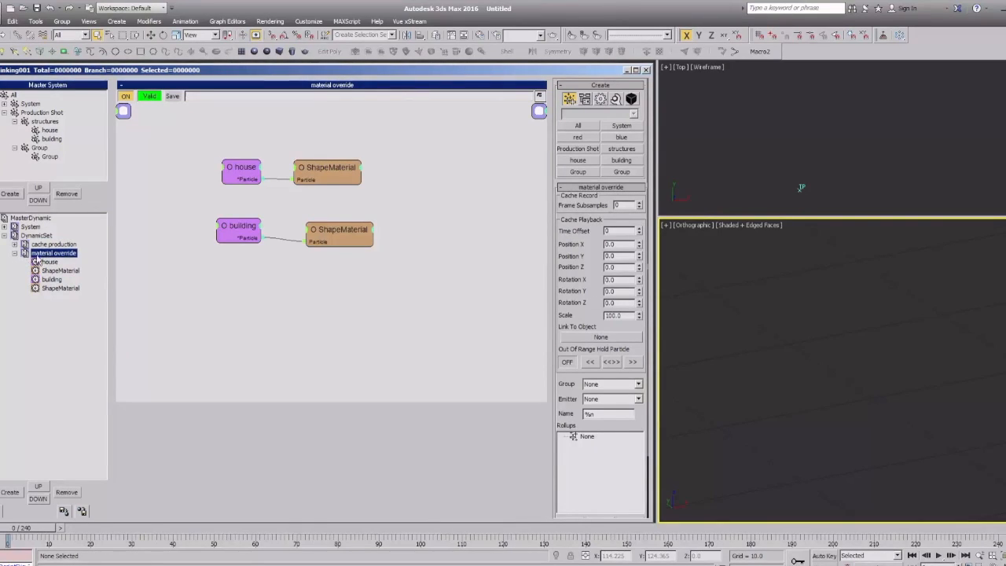
click(242, 168)
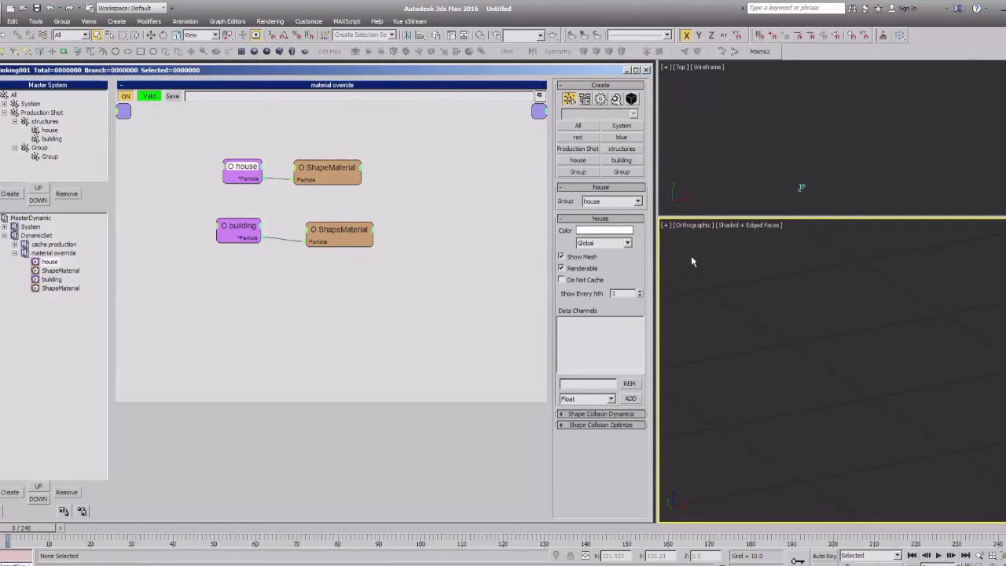
Collapse and disable the production DynamicSet, and create a new top-level DynamicSet containing two nested DynamicSets.
click(36, 236)
click(5, 235)
click(29, 219)
click(46, 244)
key(Insert)
click(48, 254)
key(Insert)
click(44, 245)
drag(49, 261, 39, 245)
click(39, 246)
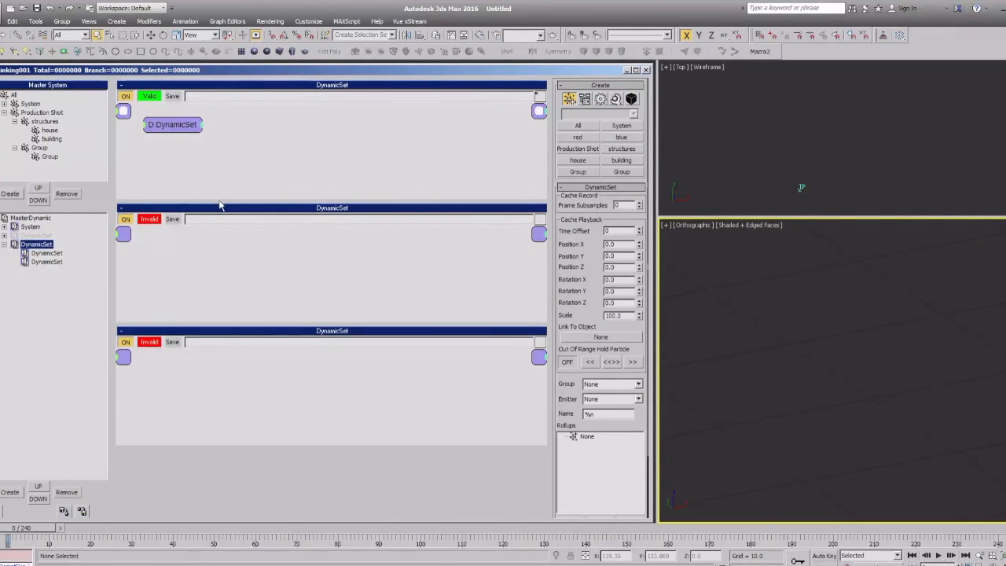
Separate the two nested DynamicSet nodes and draw a plane about 102514 long and 59203 wide beside the particle emitter in top view.
drag(221, 202, 214, 292)
drag(168, 175, 189, 170)
click(797, 358)
key(t)
middle_drag(849, 358, 828, 382)
click(241, 52)
drag(843, 291, 939, 461)
click(857, 381)
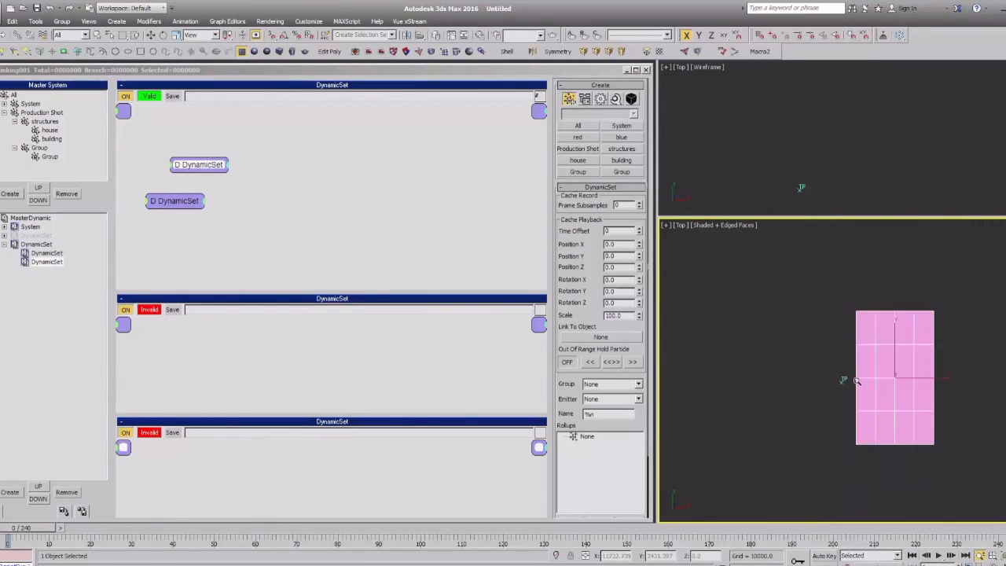
key(z)
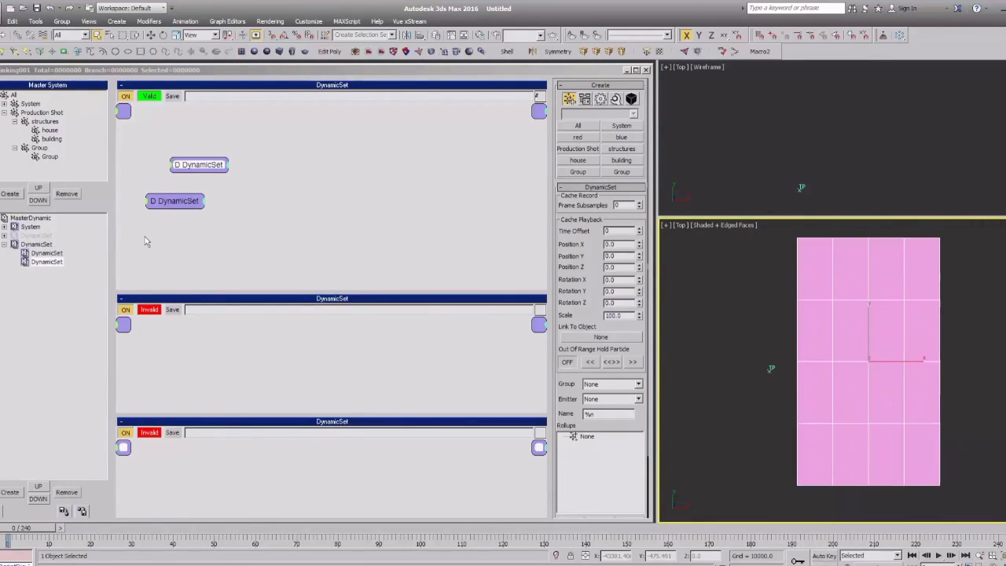
Animate the plane rising to about Z 84242 at frame 113 using Auto Key.
alt+middle_drag(716, 319, 791, 431)
key(n)
drag(46, 531, 472, 529)
alt+middle_drag(824, 426, 860, 355)
key(w)
drag(840, 379, 818, 284)
key(n)
Add a Bend modifier to the plane and keyframe its angle to about 574.5 at frame 104.
click(7, 98)
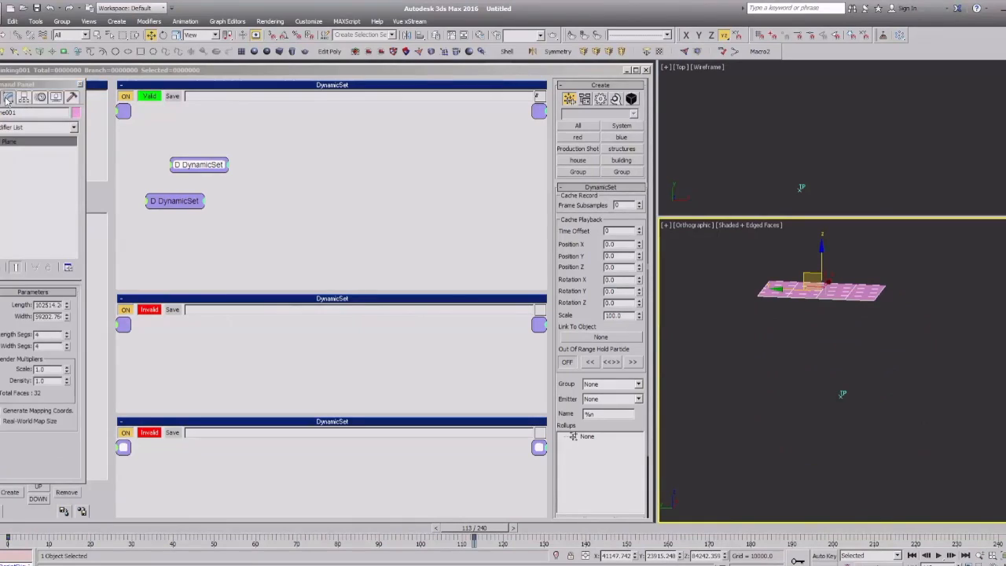
click(22, 129)
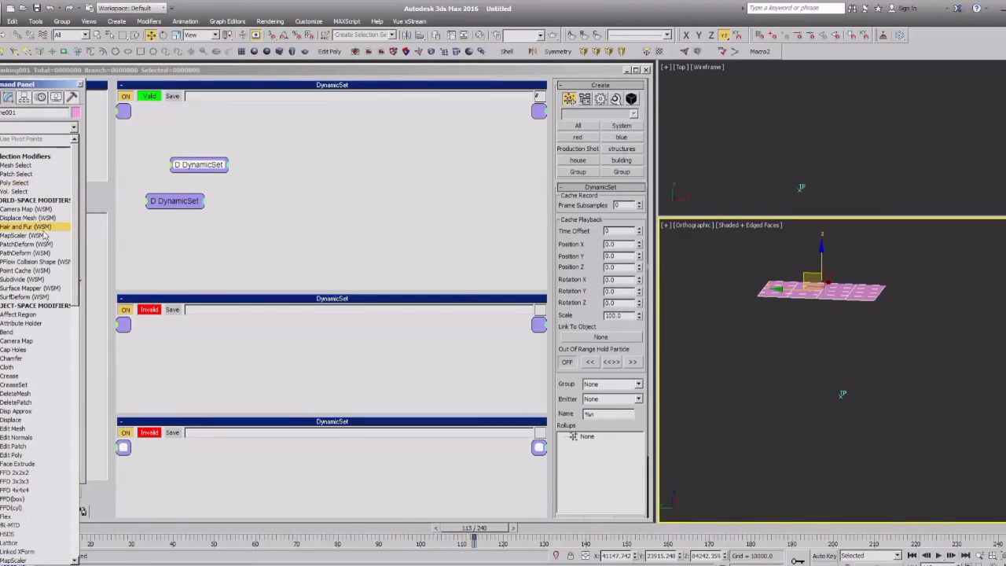
click(32, 339)
click(13, 529)
key(n)
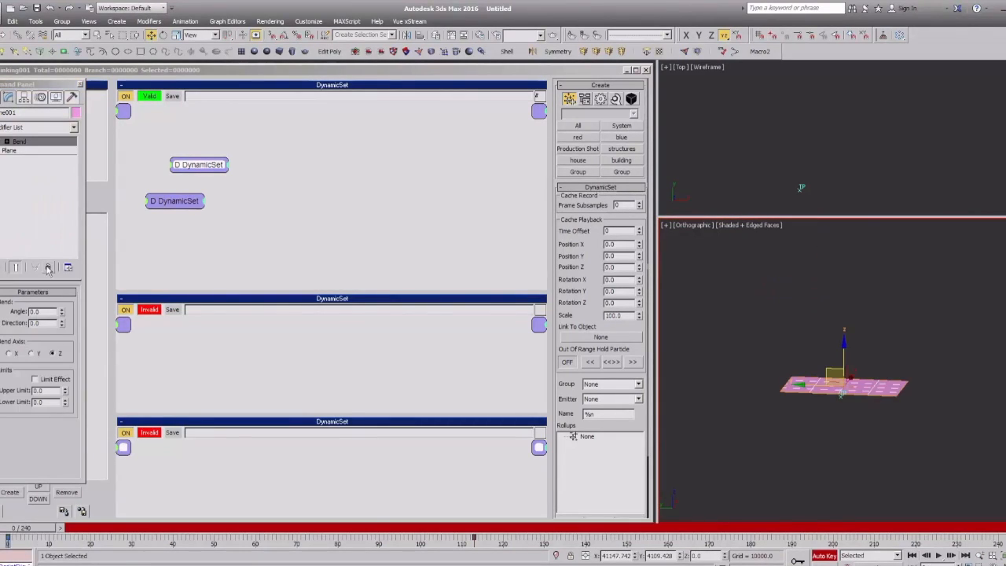
click(61, 313)
drag(33, 532, 452, 562)
mouse_move(61, 314)
mouse_down()
mouse_move(67, 283)
mouse_move(61, 330)
mouse_up()
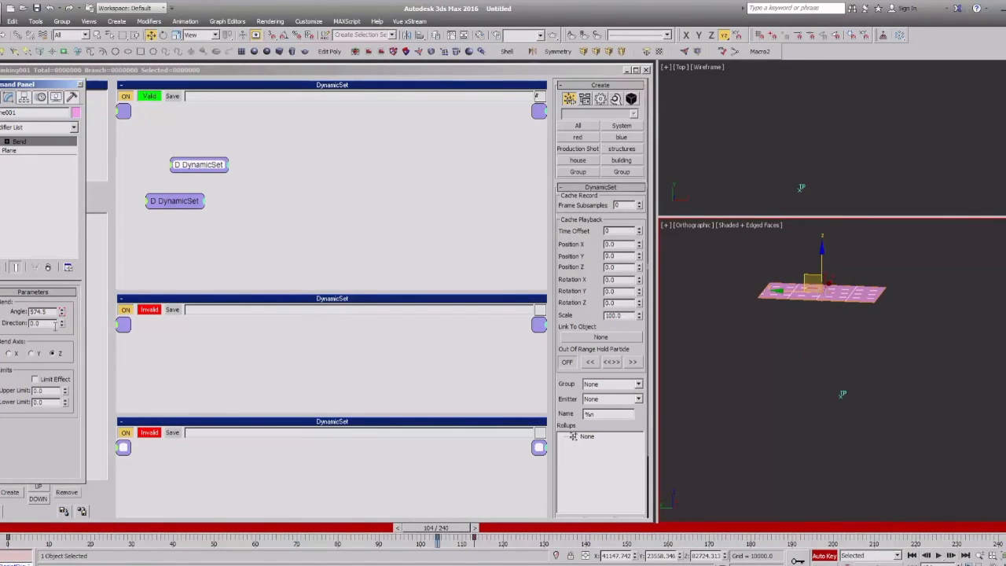
Keyframe the Bend direction from frame 0 to about 113 at frame 103.
click(4, 531)
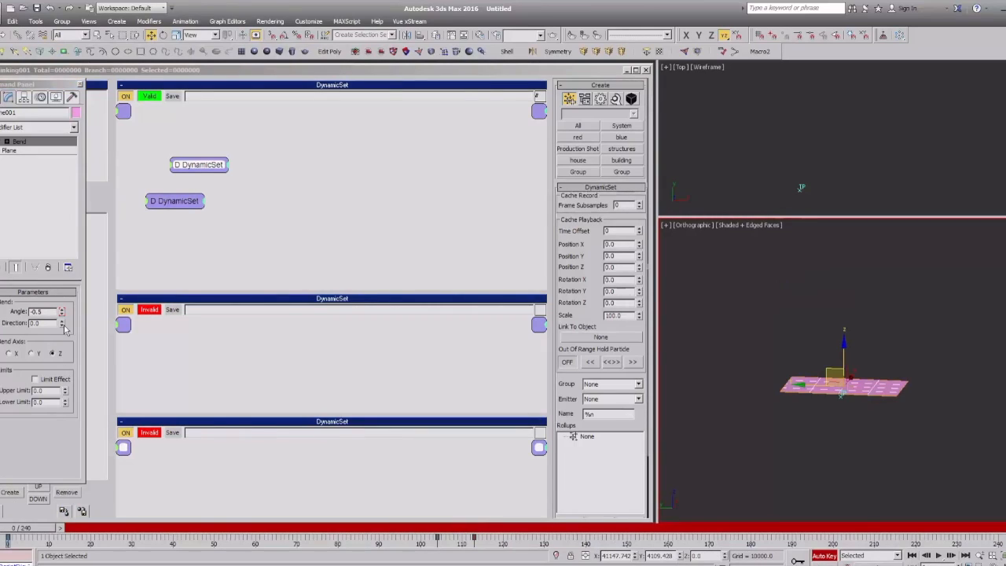
drag(62, 325, 60, 334)
drag(37, 532, 448, 531)
drag(62, 325, 62, 323)
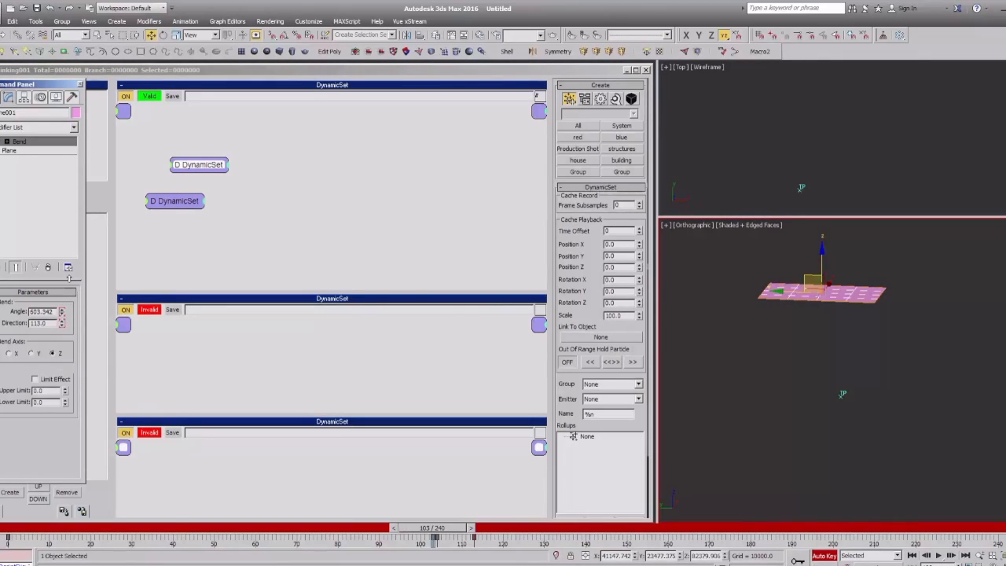
Try the X and Y bend axes on the plane, and delete the Bend modifier.
click(31, 355)
click(12, 353)
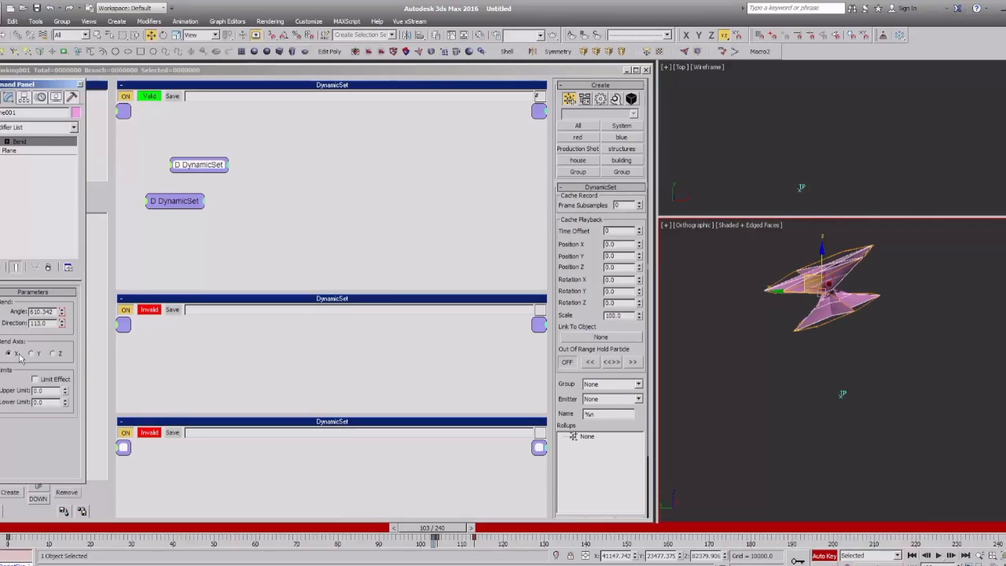
click(31, 354)
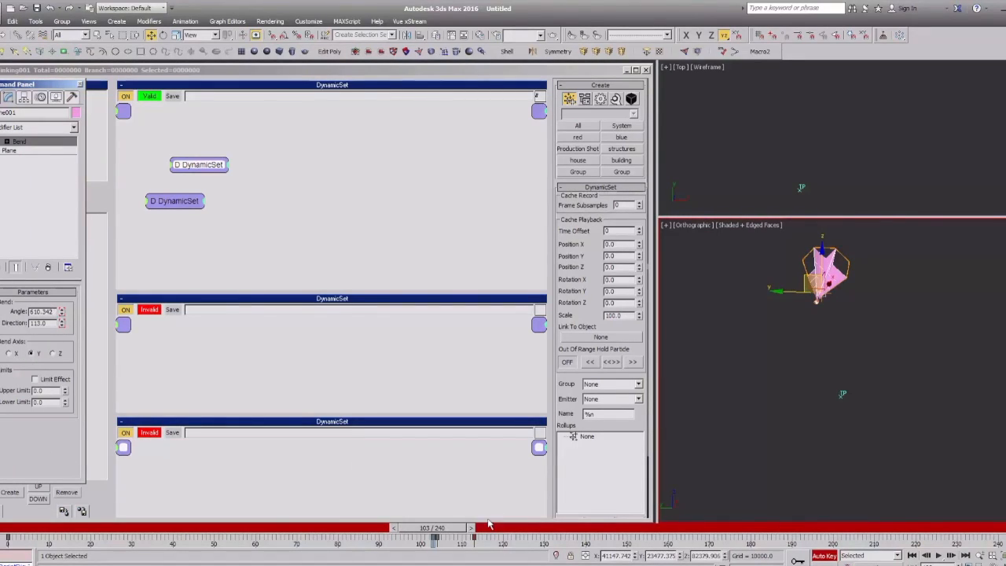
click(48, 268)
Add a new Bend modifier with the Y axis and keyframe its angle and direction at frame 111 to curve the plane.
click(39, 127)
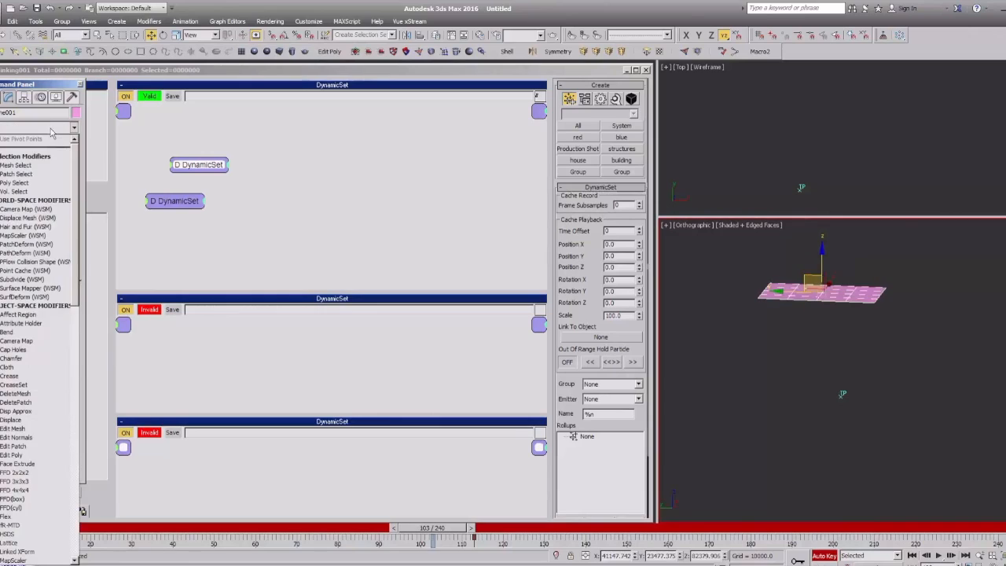
click(8, 332)
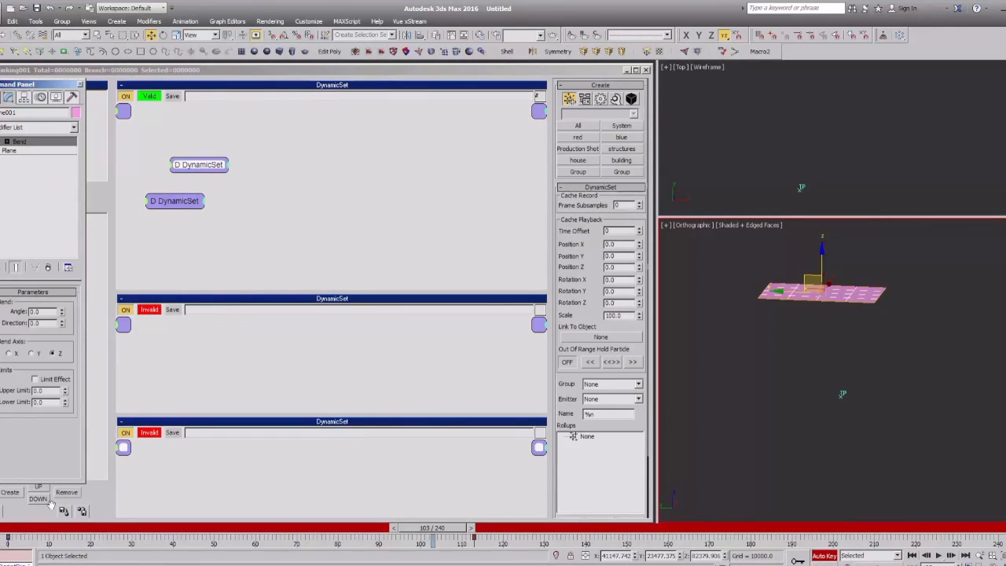
key(Home)
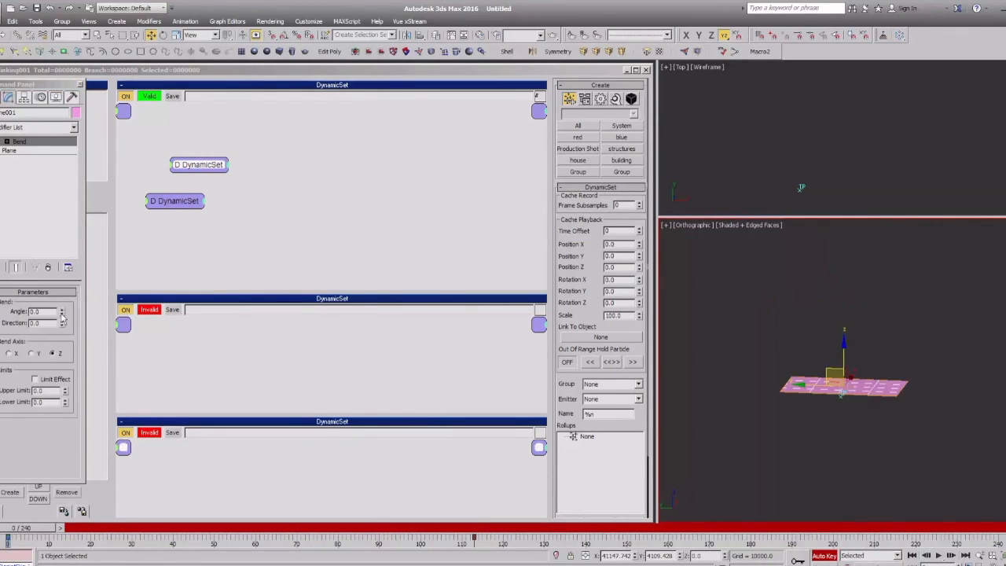
click(32, 354)
drag(31, 527, 479, 543)
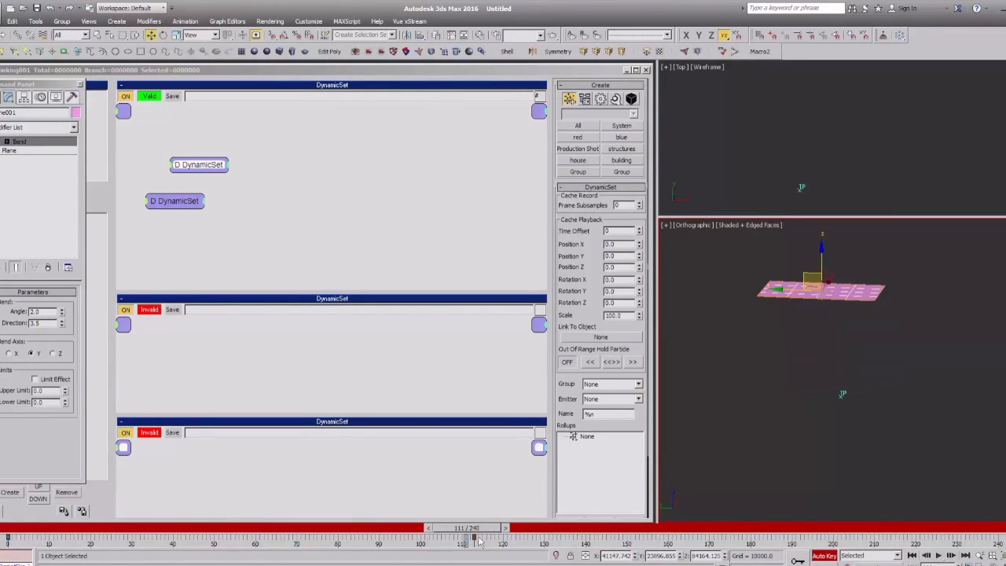
drag(62, 312, 59, 181)
drag(62, 325, 62, 381)
alt+middle_drag(827, 350, 791, 385)
key(n)
Set the plane's length and width segments to 50 each, and deselect the plane.
click(9, 150)
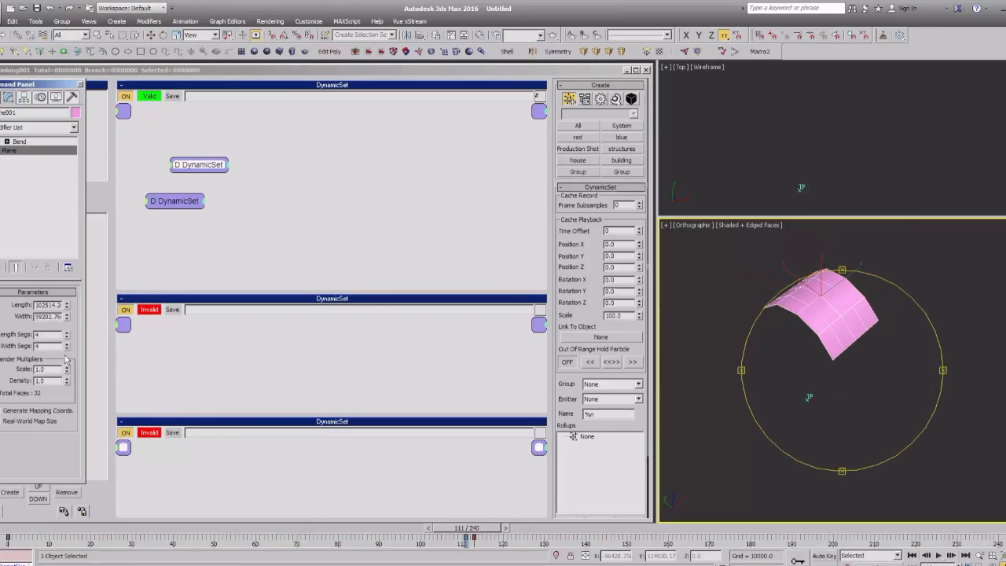
drag(66, 338, 66, 228)
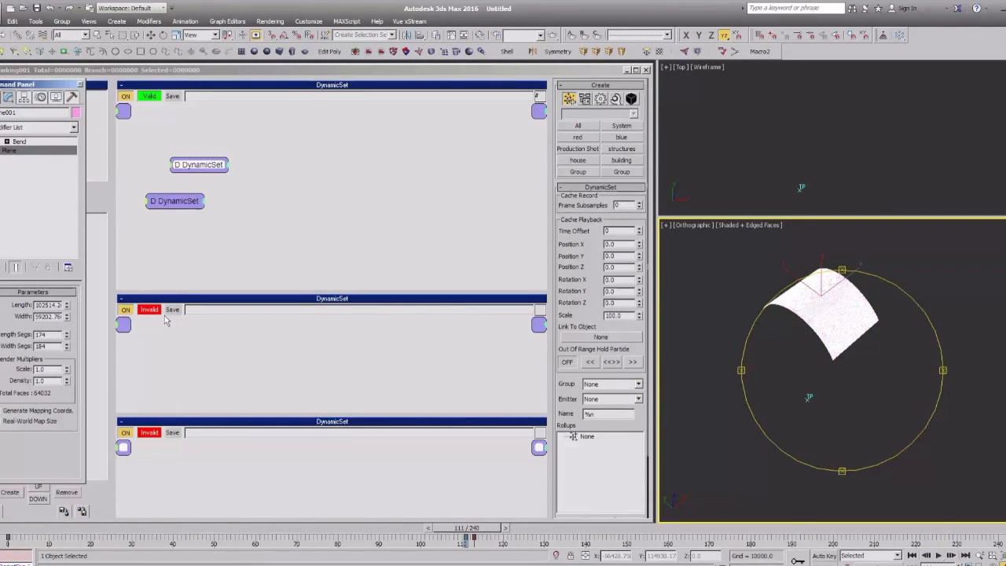
scroll(826, 326, down, 3)
scroll(823, 326, up, 3)
double_click(40, 334)
text(50)
key(Tab)
text(50)
key(Tab)
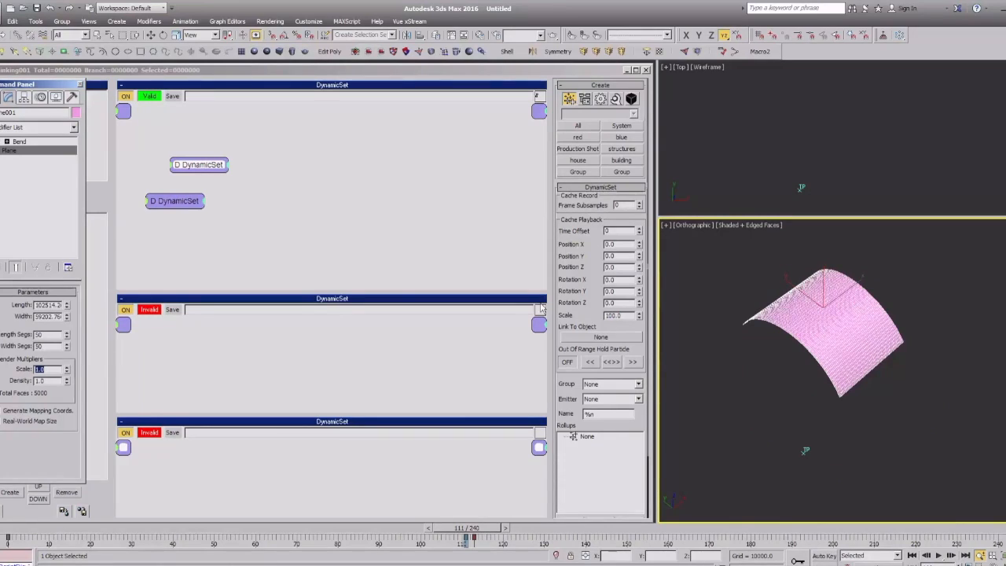
ctrl+alt+middle_drag(804, 323, 858, 287)
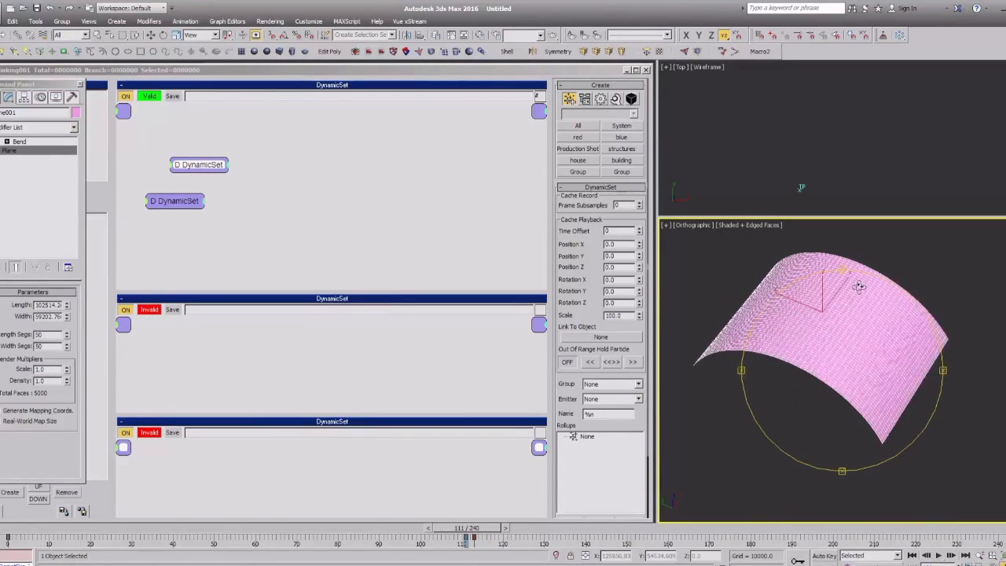
click(849, 440)
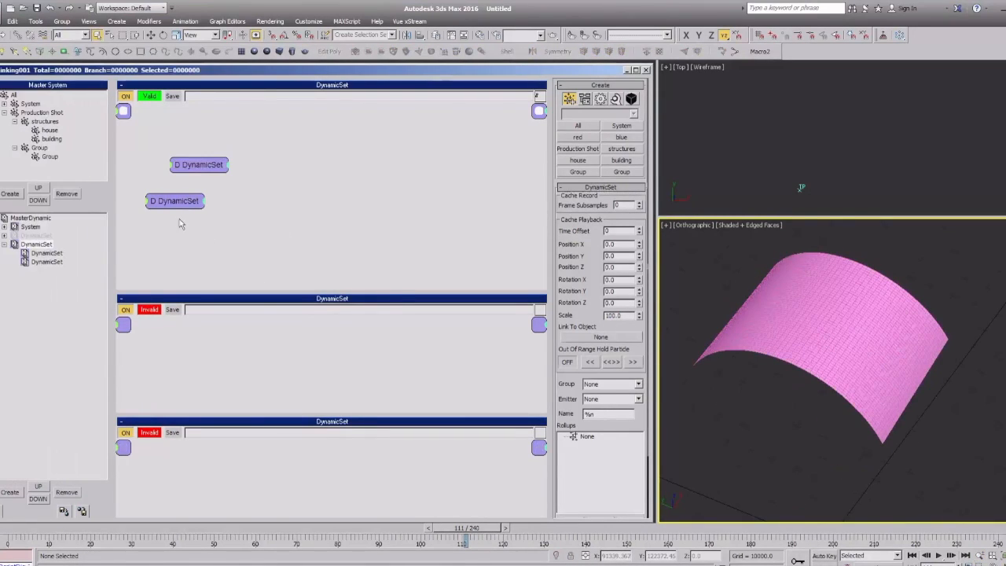
Add the birth node surf-vol black box from m3d_Generators to the first nested DynamicSet.
click(55, 253)
right_click(207, 120)
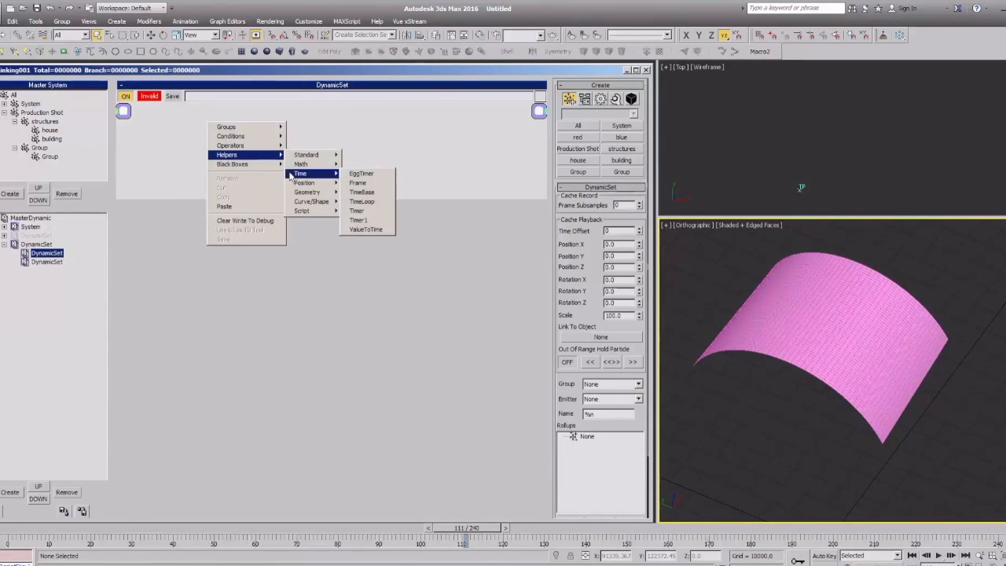
click(178, 141)
right_click(156, 138)
mouse_move(216, 183)
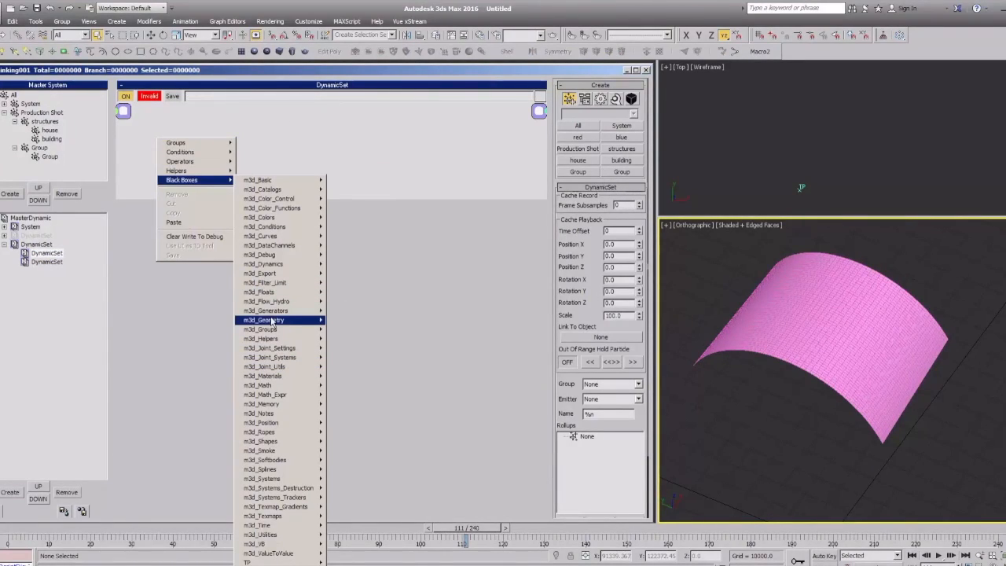
mouse_move(272, 311)
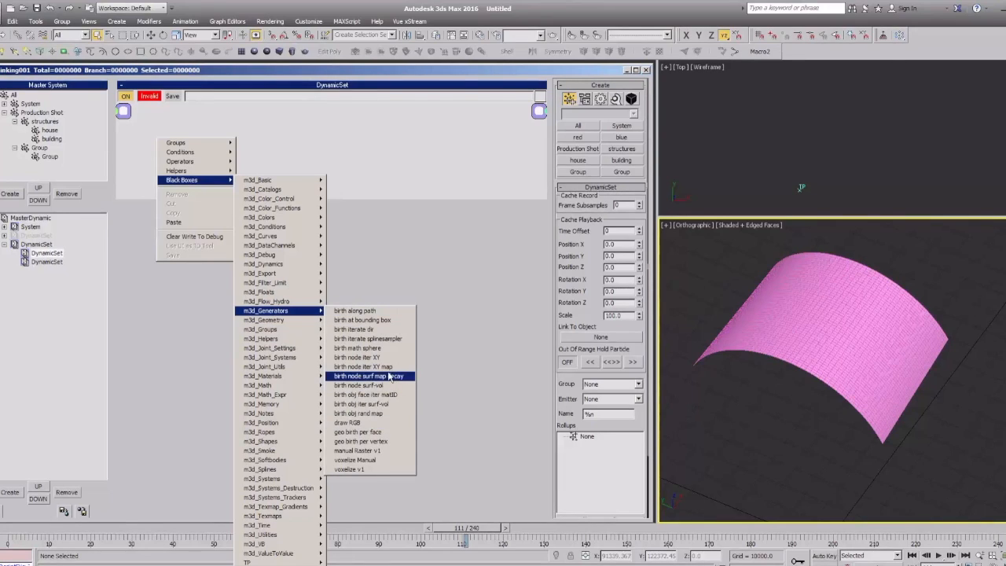
click(371, 386)
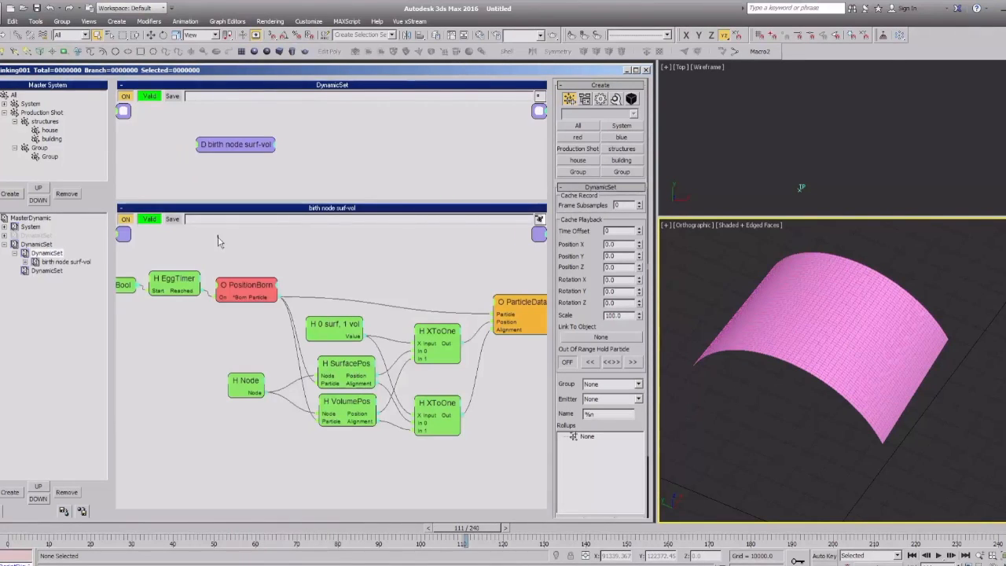
Tidy the start of the birth node surf-vol graph and inspect its PositionBorn, Bool and EggTimer settings.
ctrl+drag(181, 285, 148, 287)
click(182, 305)
ctrl+click(153, 294)
drag(203, 283, 255, 287)
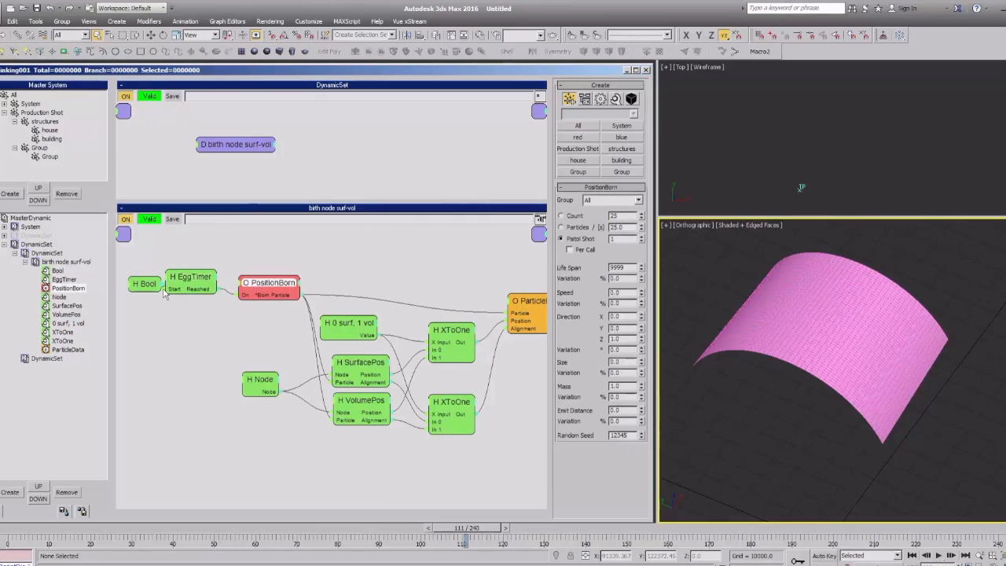
drag(195, 282, 199, 281)
click(146, 286)
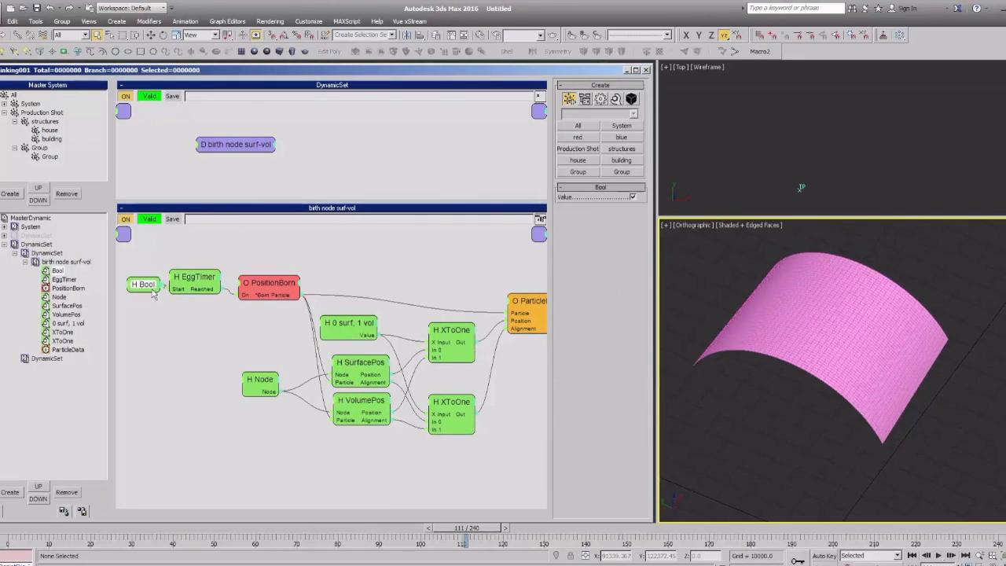
drag(189, 280, 193, 273)
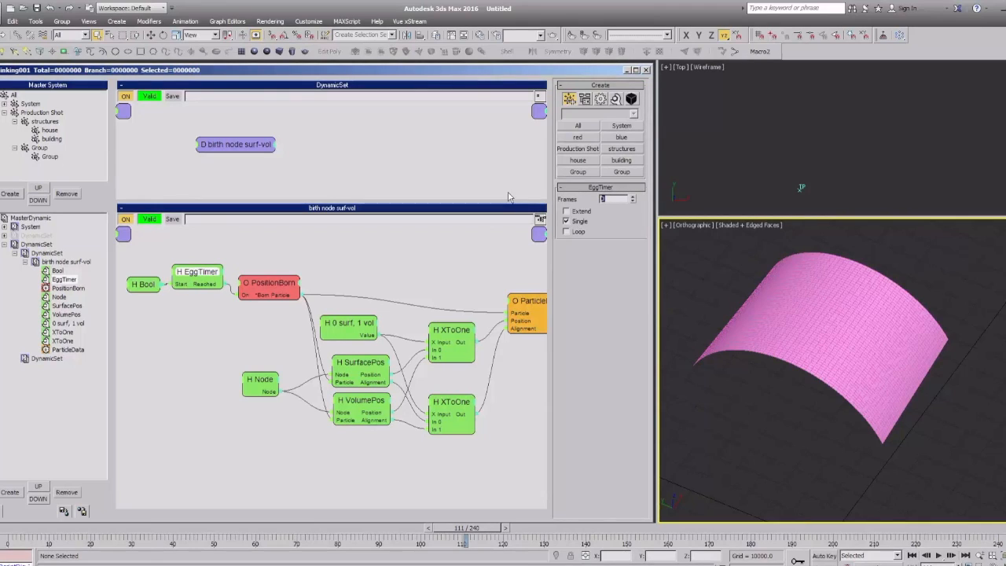
mouse_move(193, 275)
mouse_down()
mouse_move(187, 282)
mouse_move(209, 285)
mouse_up()
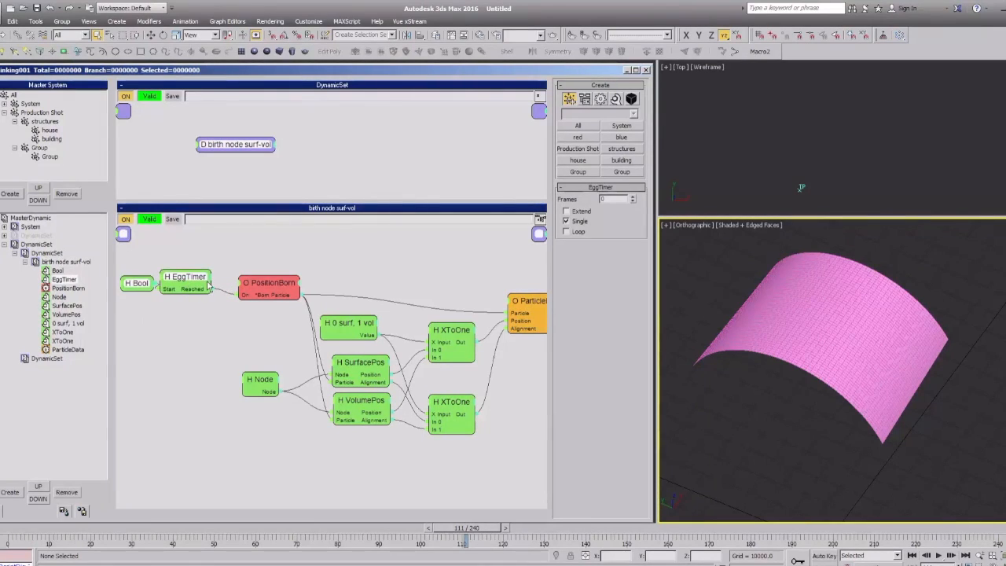
drag(210, 239, 211, 265)
Set the PositionBorn operator's particle group to red.
drag(277, 295, 272, 296)
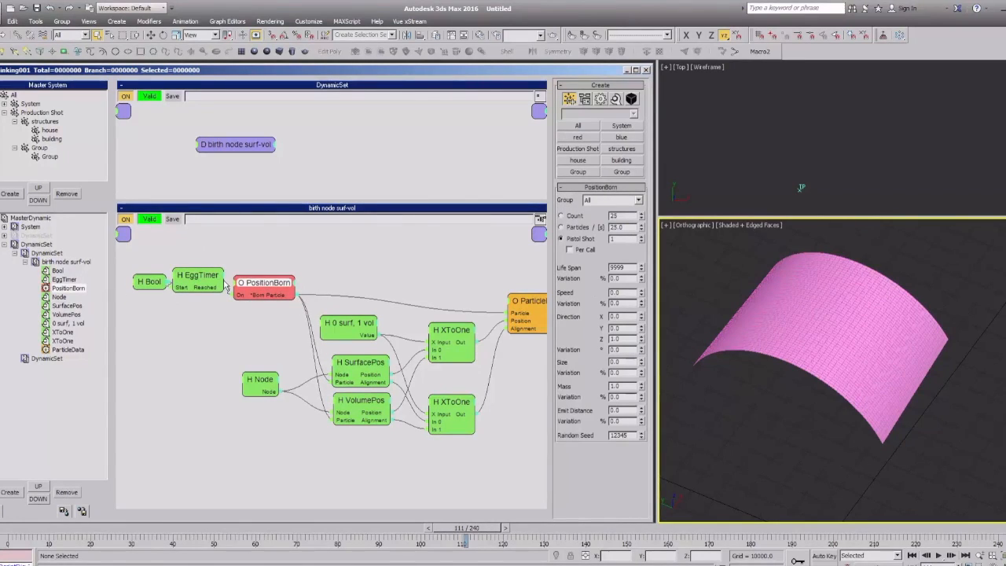
click(586, 200)
click(598, 224)
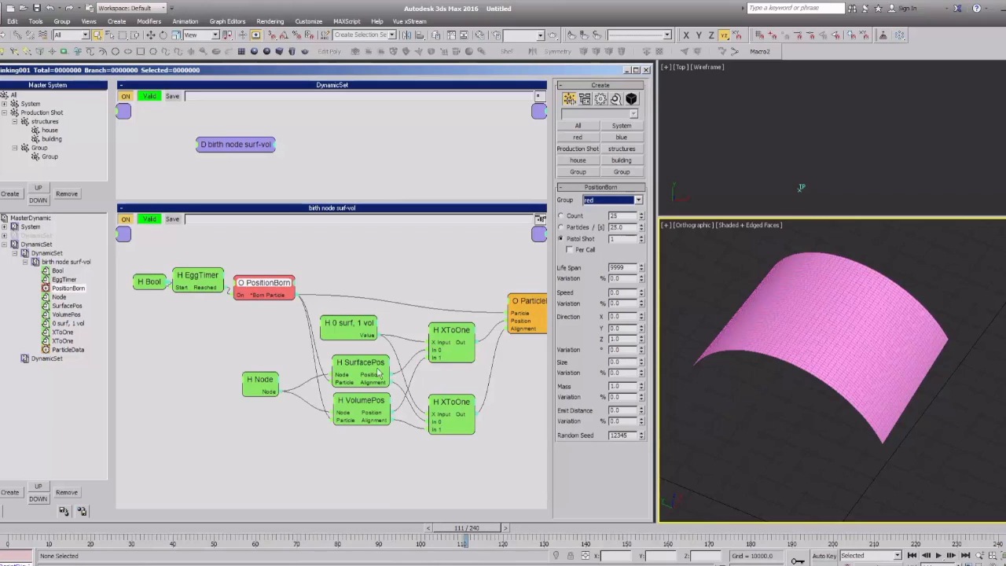
Assign the plane as the object in the birth setup's Node helper, and check the ParticleData operator.
middle_drag(377, 373, 345, 362)
click(229, 370)
click(608, 205)
click(607, 204)
click(432, 270)
drag(492, 289, 496, 285)
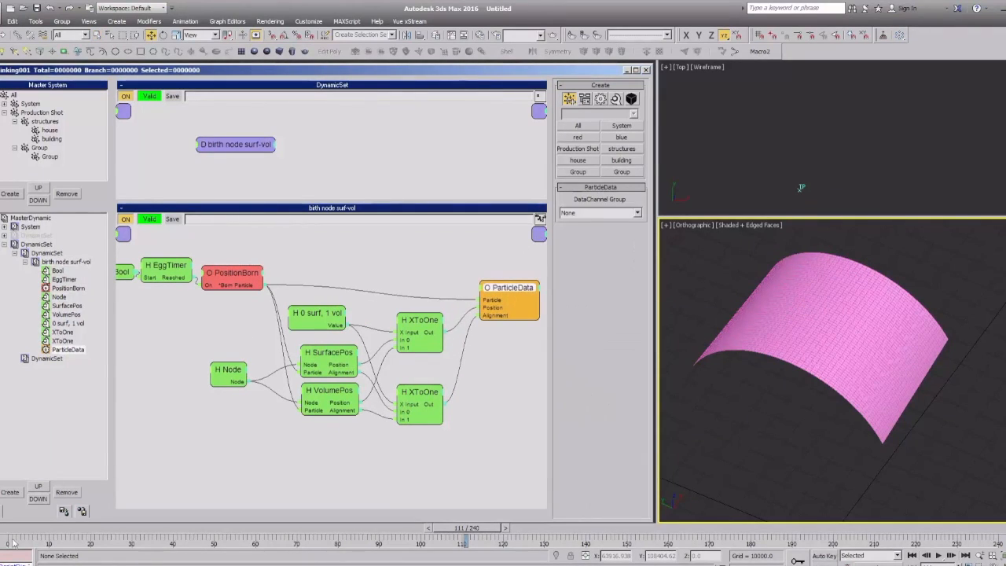
Return the animation to frame 0 and display the orthographic view of the plane in wireframe.
click(11, 540)
scroll(787, 402, down, 3)
scroll(787, 403, up, 3)
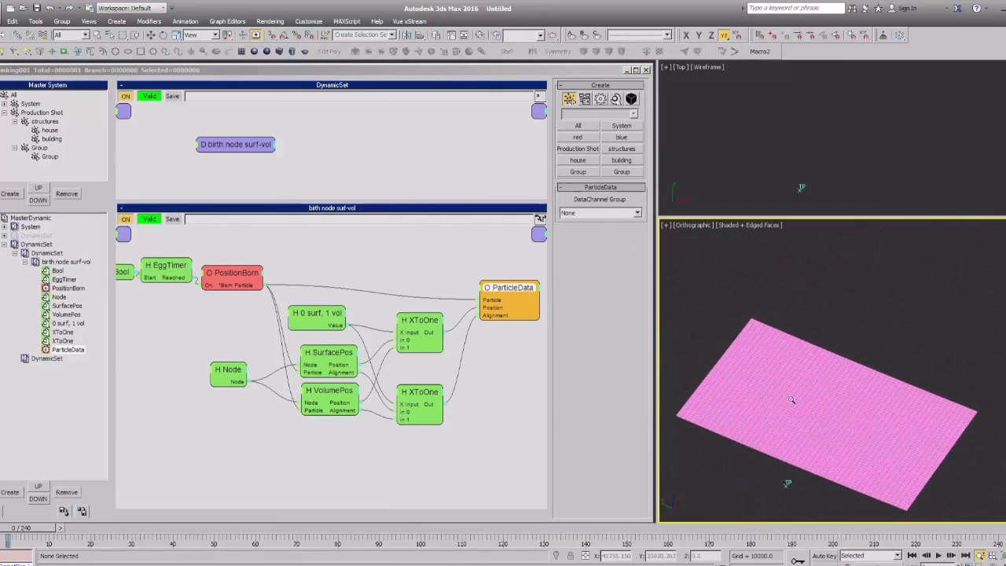
key(F3)
alt+middle_drag(810, 393, 793, 368)
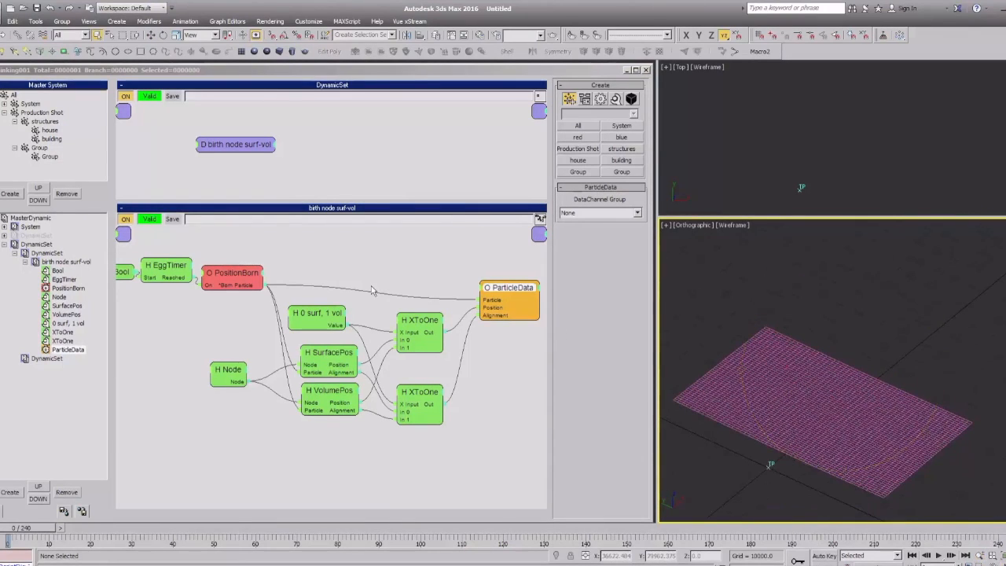
Set the PositionBorn operator's Pistol Shot to 1000 particles and go to the last frame of the animation.
click(362, 269)
click(238, 274)
click(617, 239)
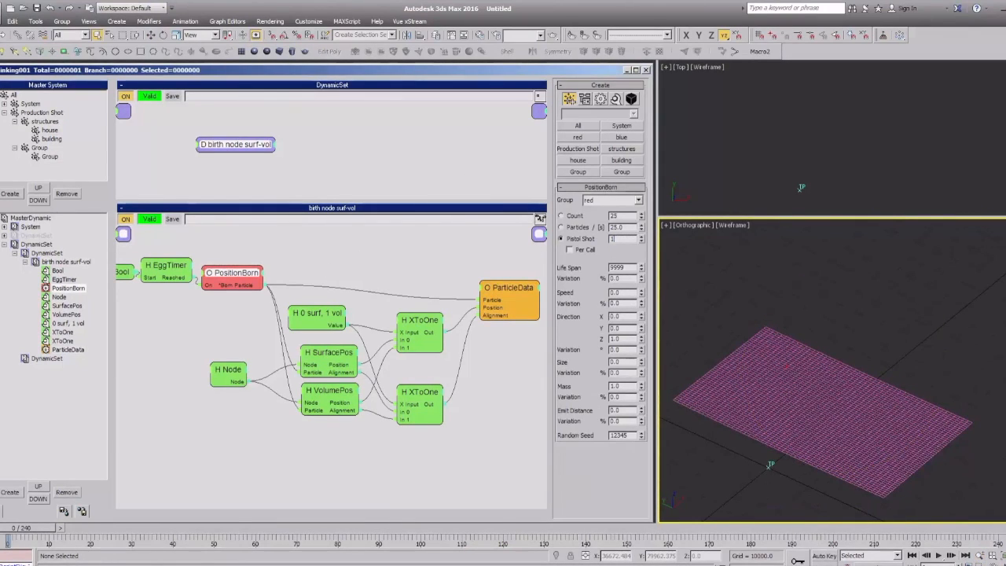
click(891, 366)
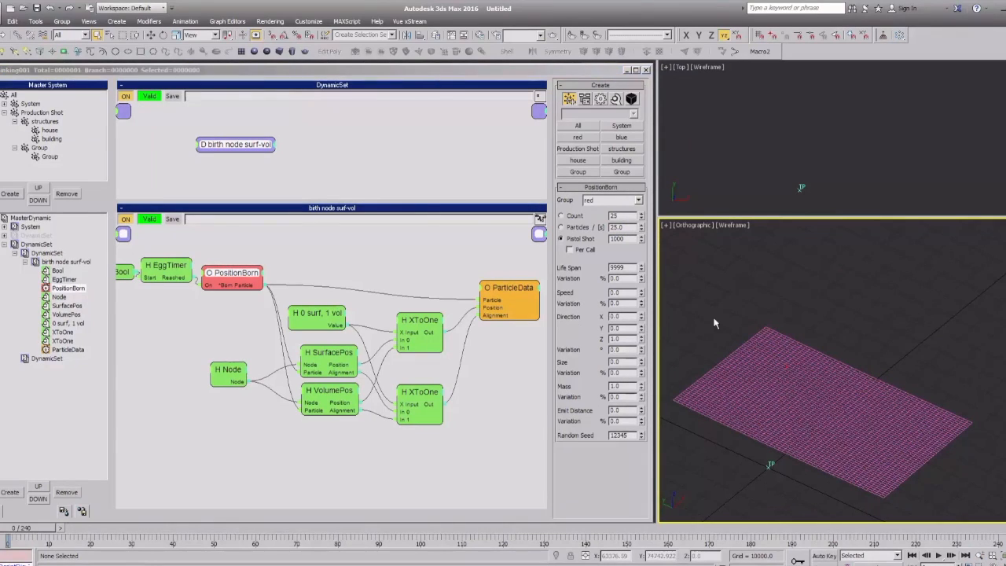
key(End)
scroll(808, 385, down, 1)
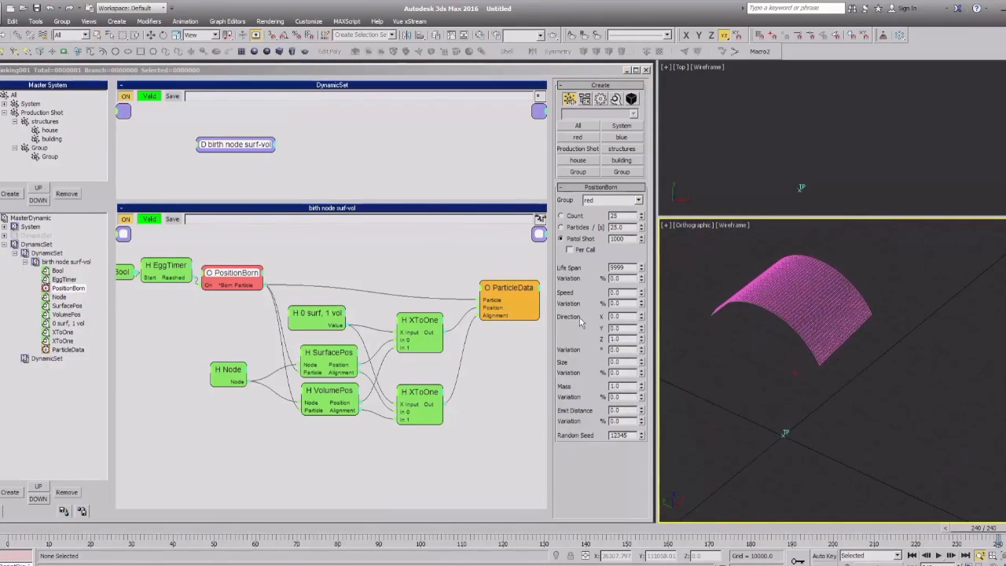
Return the animation to frame 0 and inspect the red particles on the plane.
key(Home)
scroll(849, 394, up, 3)
scroll(865, 397, down, 3)
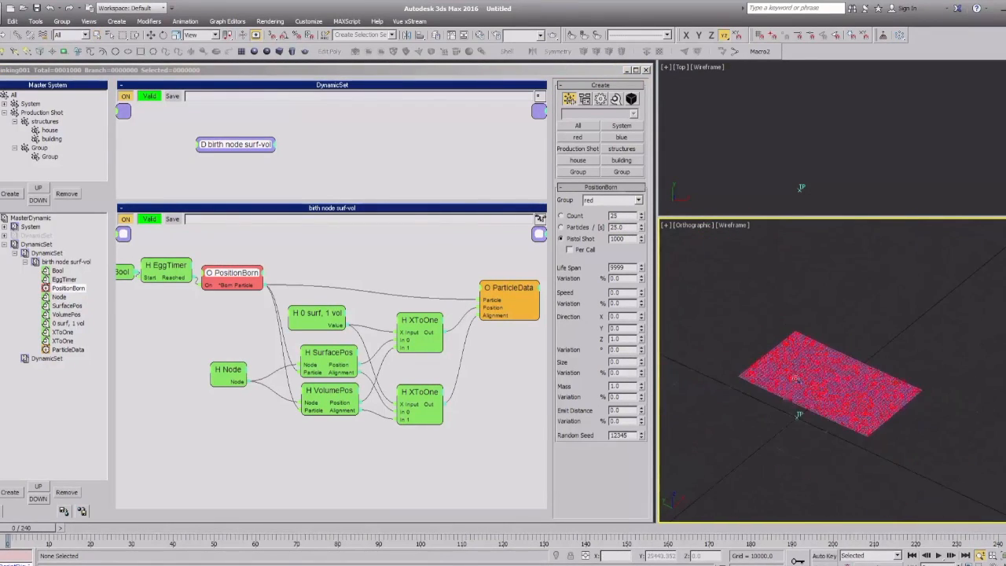
scroll(810, 392, up, 4)
Collapse the birth node surf-vol set and nest the empty DynamicSet beside it under the same parent DynamicSet.
click(25, 262)
click(47, 271)
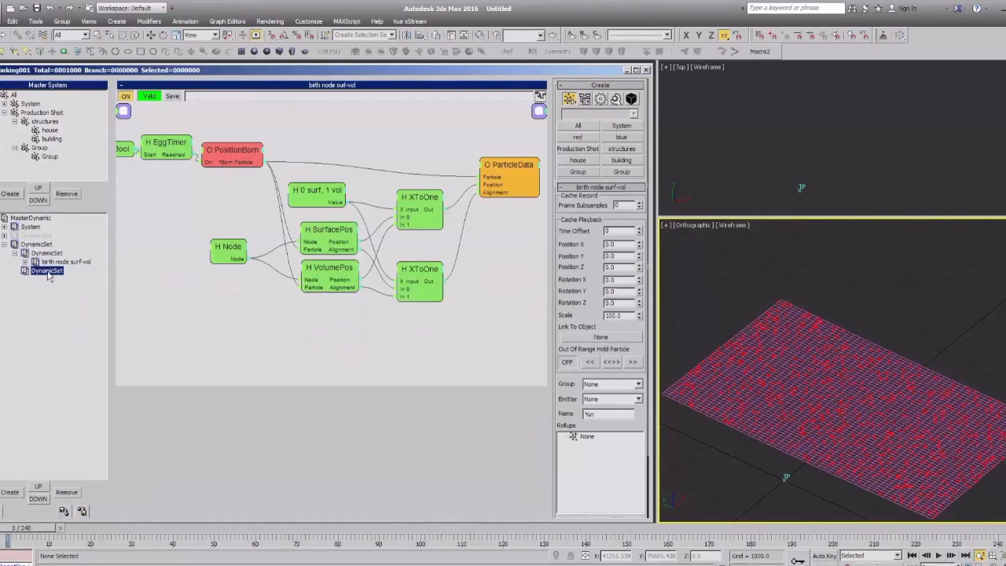
drag(48, 271, 49, 254)
click(57, 271)
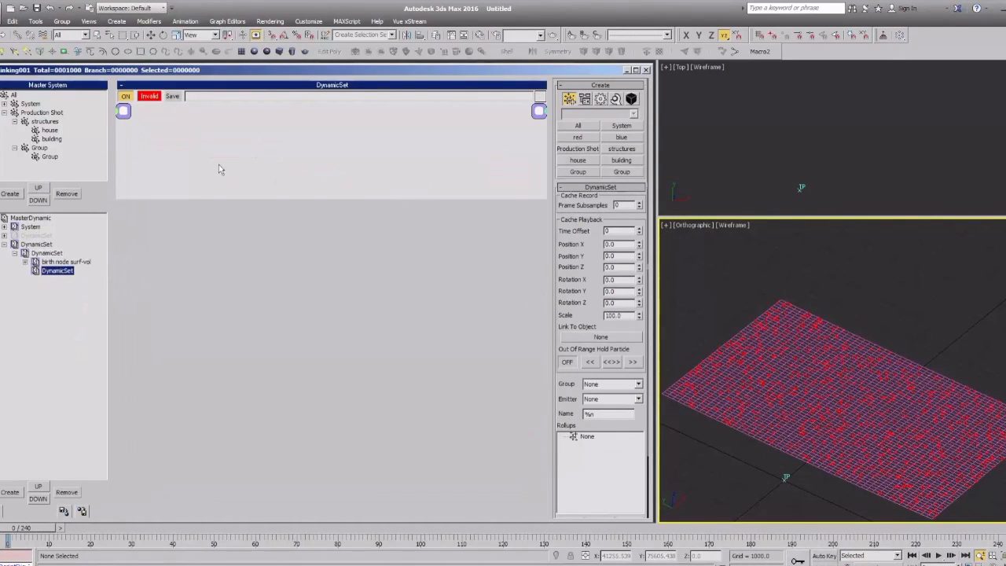
Add the Surface Tracker v003 black box from m3d_Systems_Trackers to the empty DynamicSet.
right_click(135, 158)
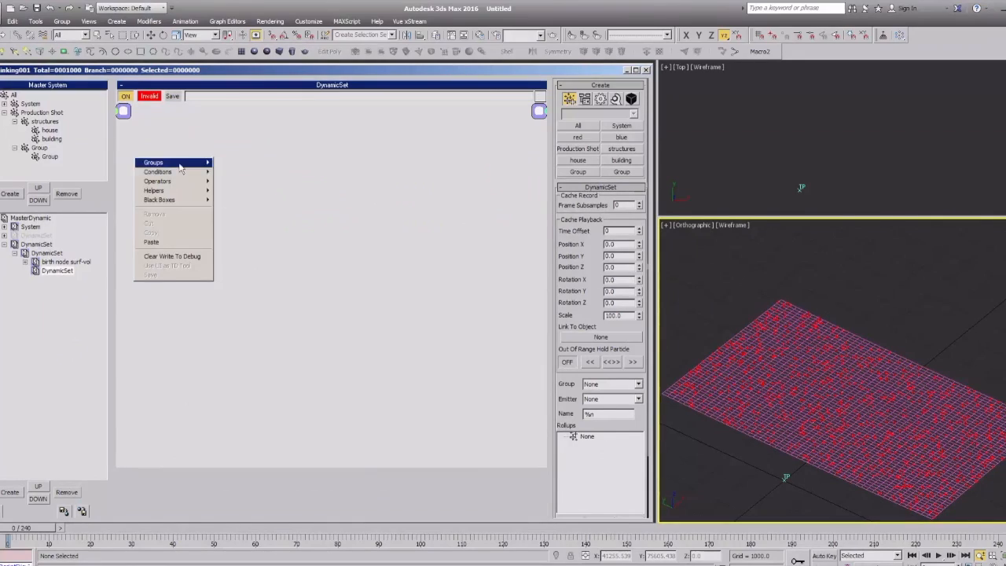
mouse_move(173, 199)
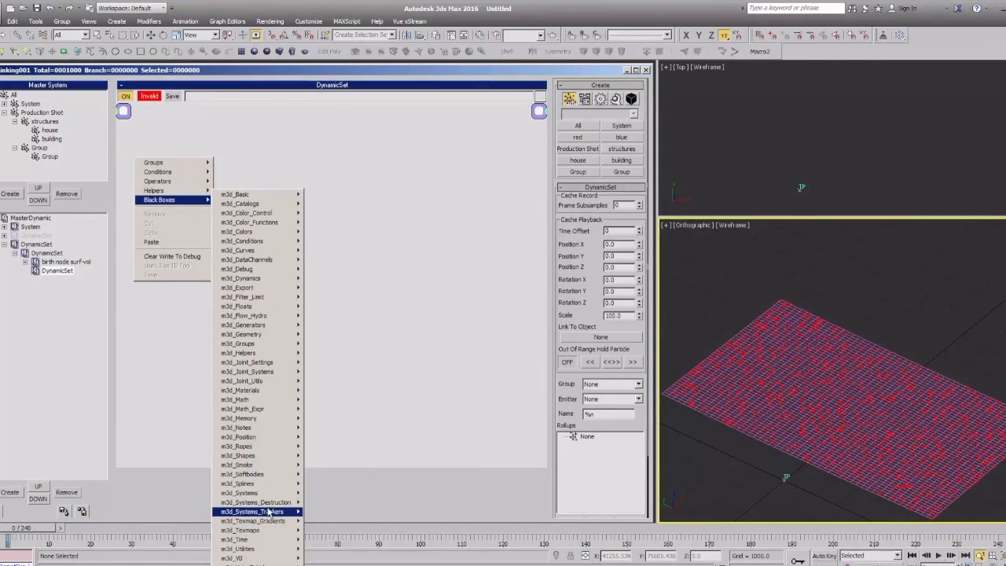
mouse_move(277, 513)
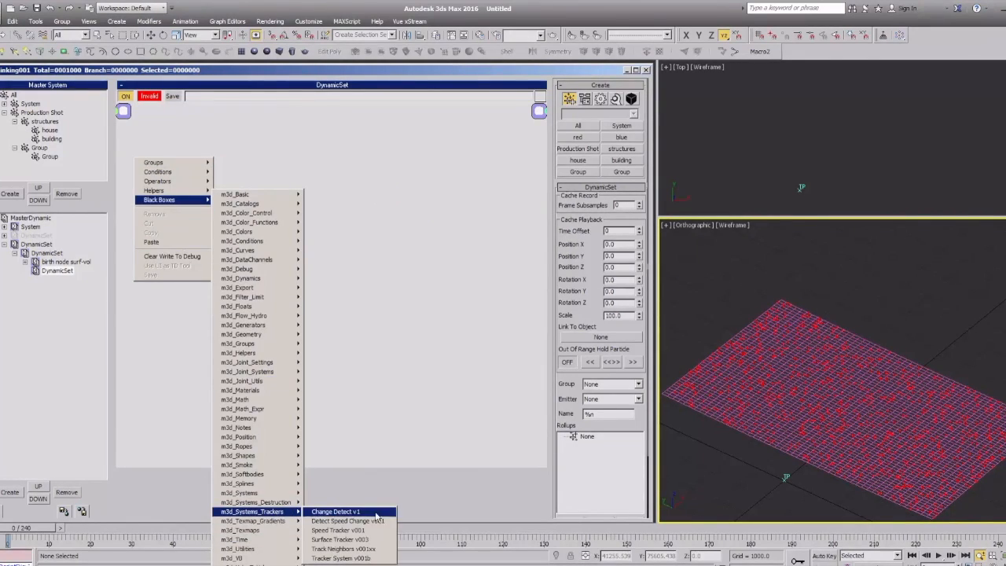
click(344, 539)
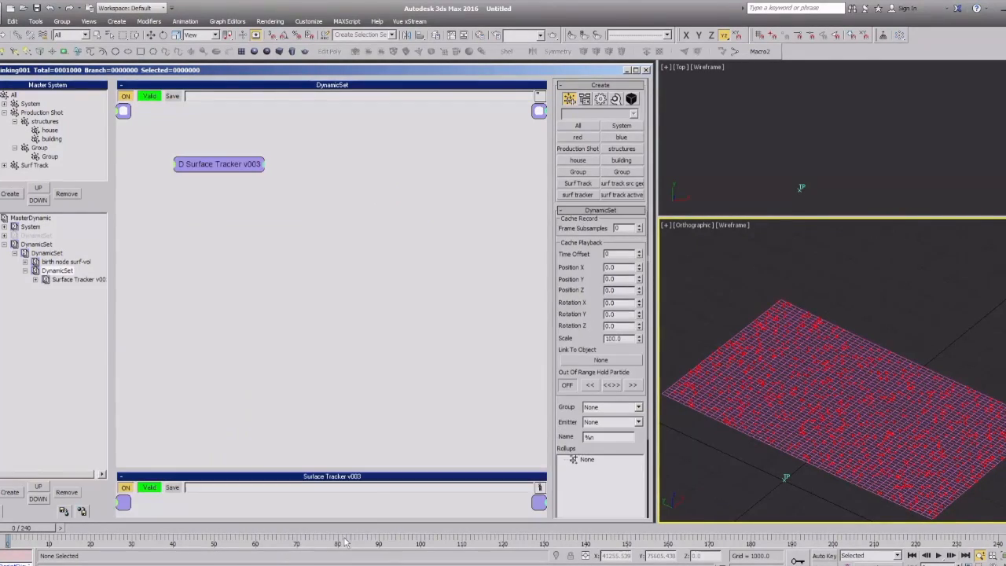
Examine the Surface Tracker's import src and birth surface trackers networks, including the Object, GeomObject and Memory nodes.
click(71, 280)
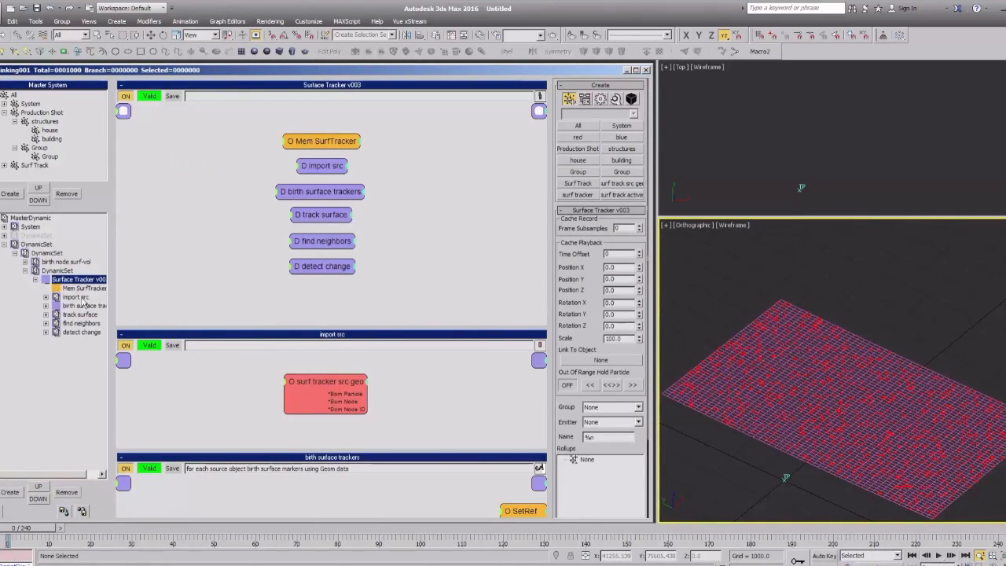
click(75, 297)
click(85, 306)
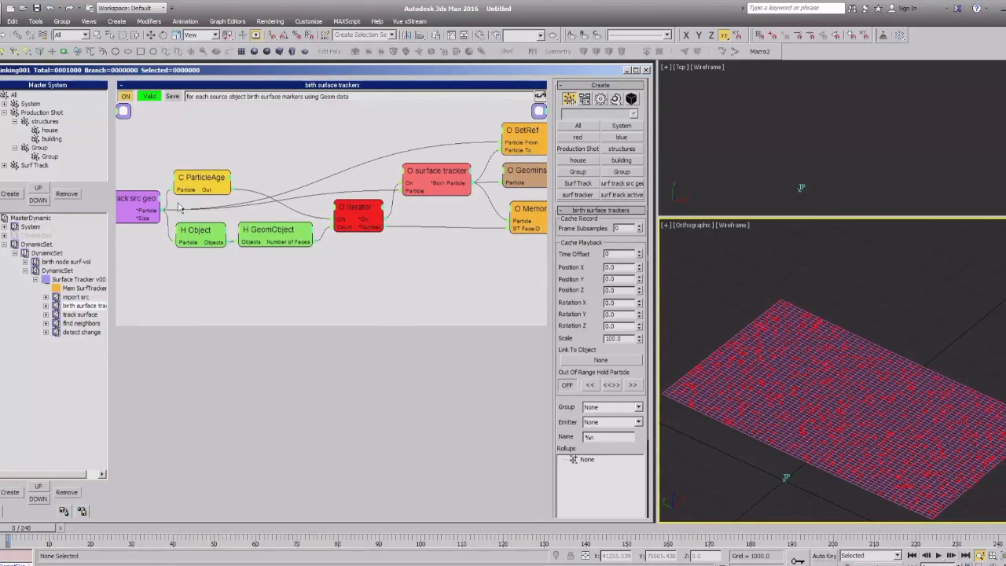
click(214, 241)
click(283, 234)
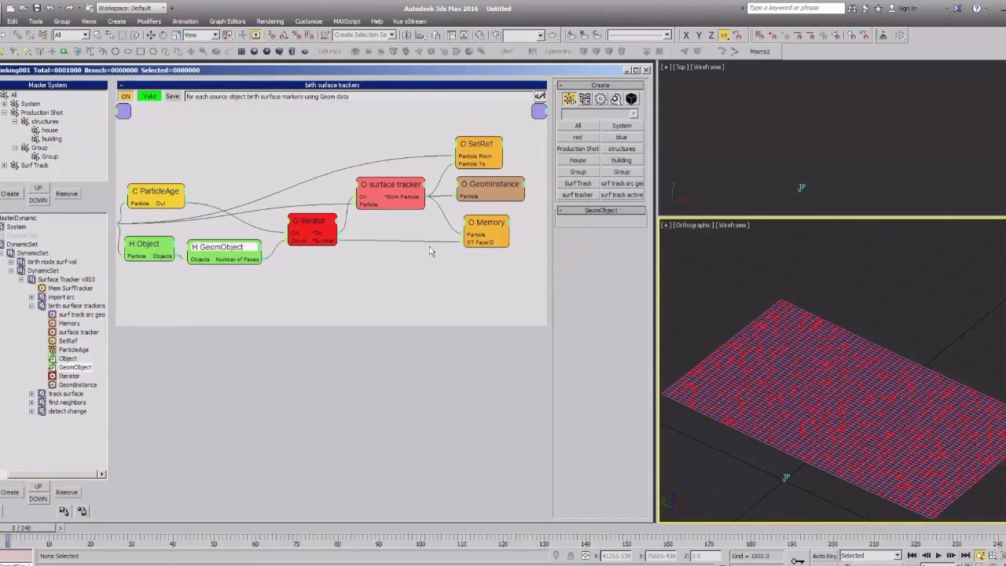
click(485, 232)
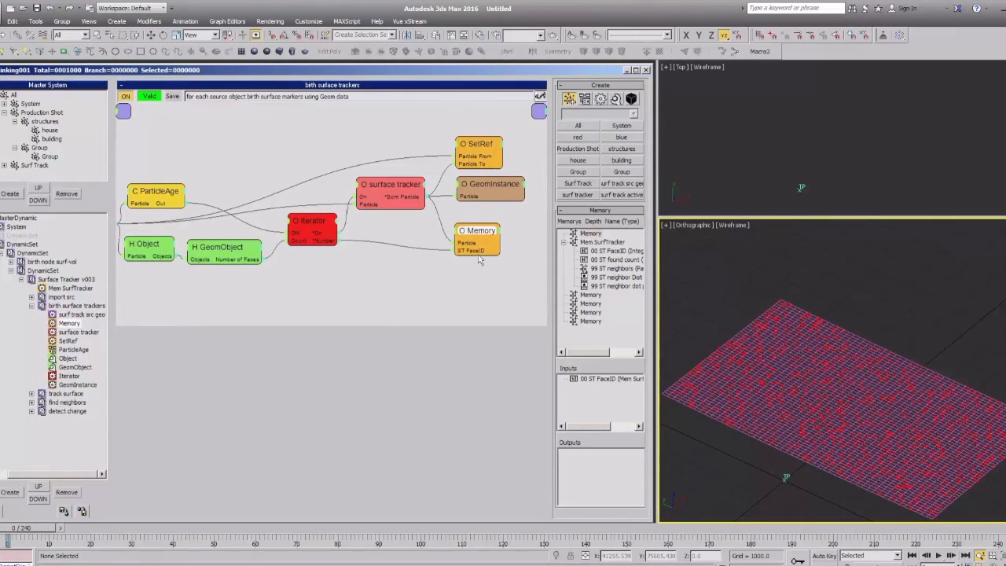
Open the track surface network and spread out its Memory, GeomFace, GeomPoint and GeomVertex nodes to examine how face data is read.
click(65, 393)
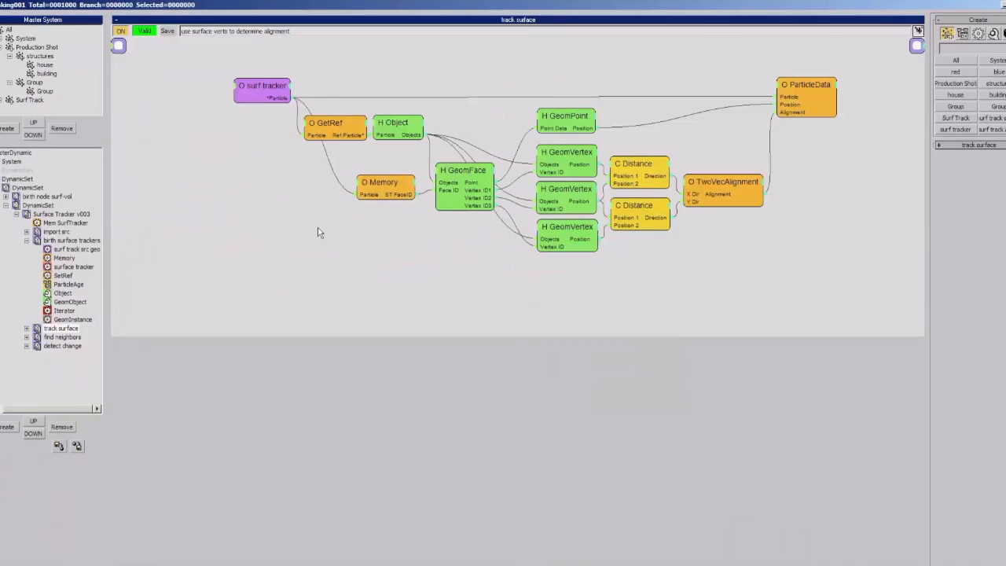
middle_drag(353, 282, 351, 283)
drag(230, 107, 224, 102)
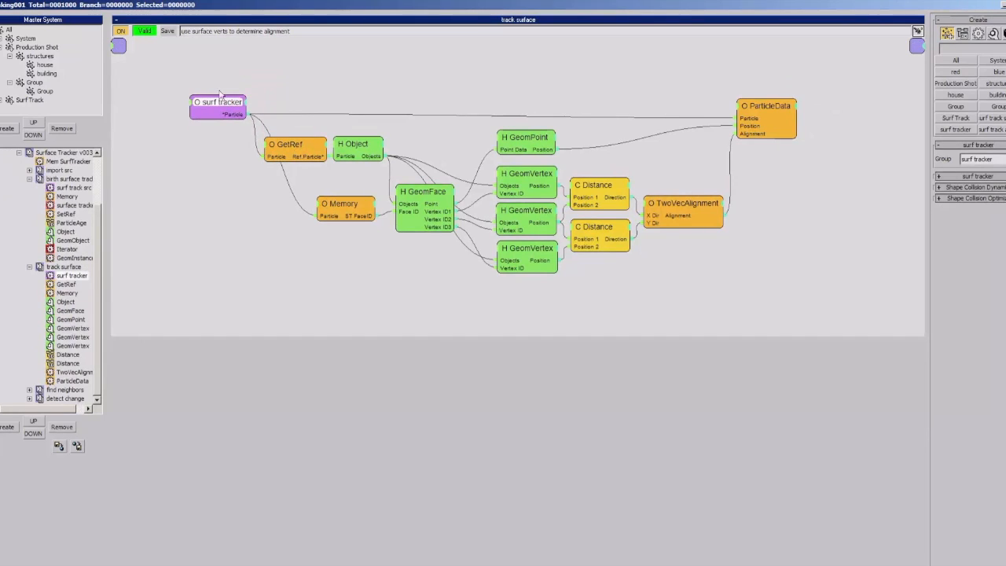
drag(359, 214, 332, 214)
drag(430, 201, 417, 200)
drag(527, 140, 515, 78)
drag(532, 183, 530, 173)
drag(535, 222, 527, 218)
drag(529, 262, 517, 267)
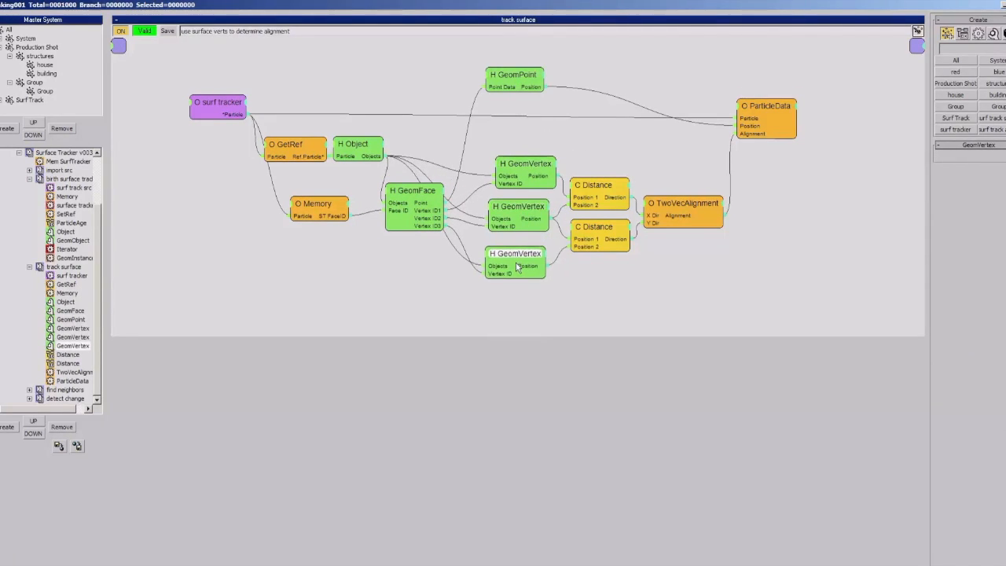
Examine how the GeomVertex positions feed the two Distance conditions and the TwoVecAlignment operator in track surface.
drag(519, 179, 501, 207)
drag(422, 202, 422, 199)
drag(521, 268, 513, 265)
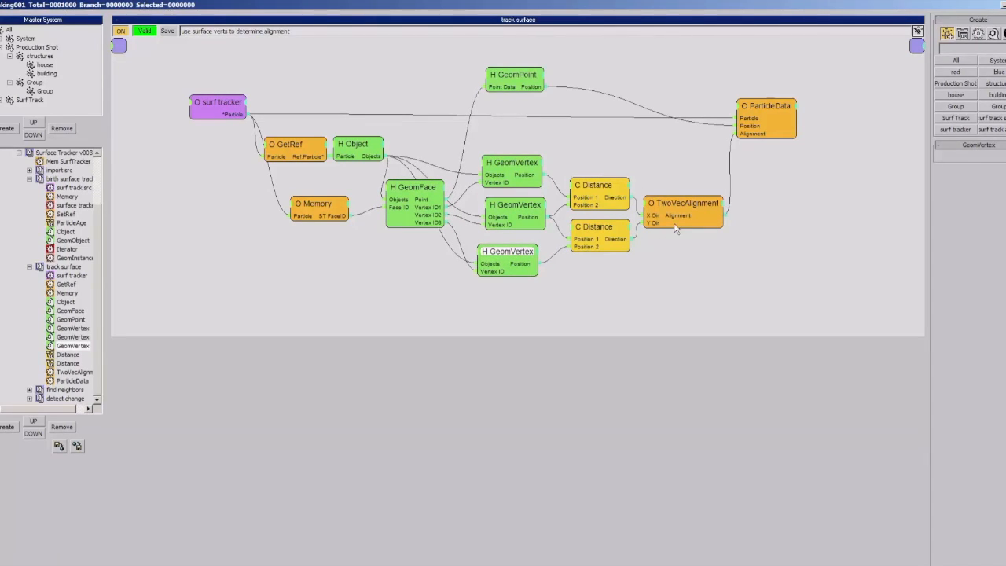
drag(594, 199, 590, 191)
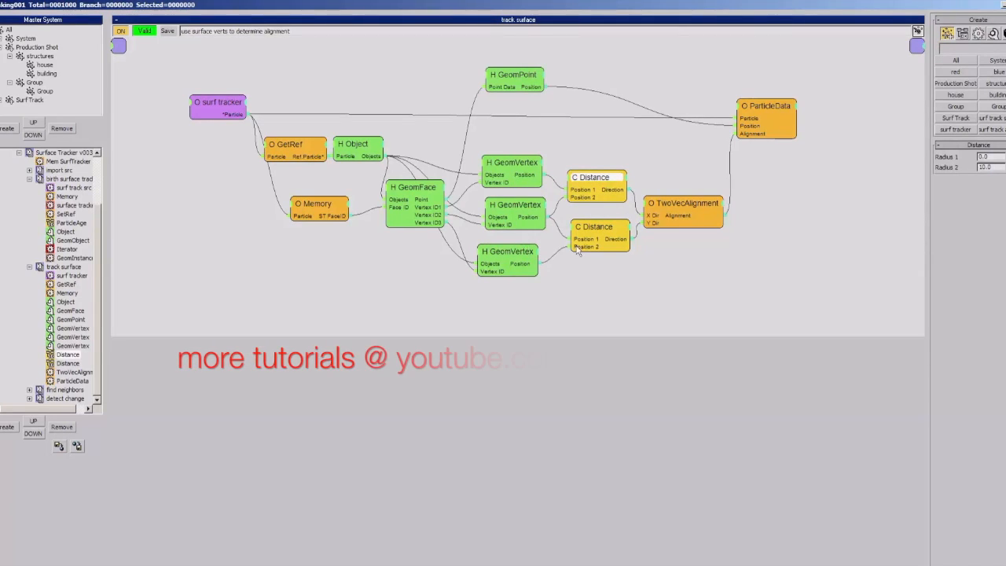
drag(595, 227, 592, 233)
mouse_move(675, 213)
mouse_down()
mouse_move(684, 215)
mouse_move(680, 207)
mouse_up()
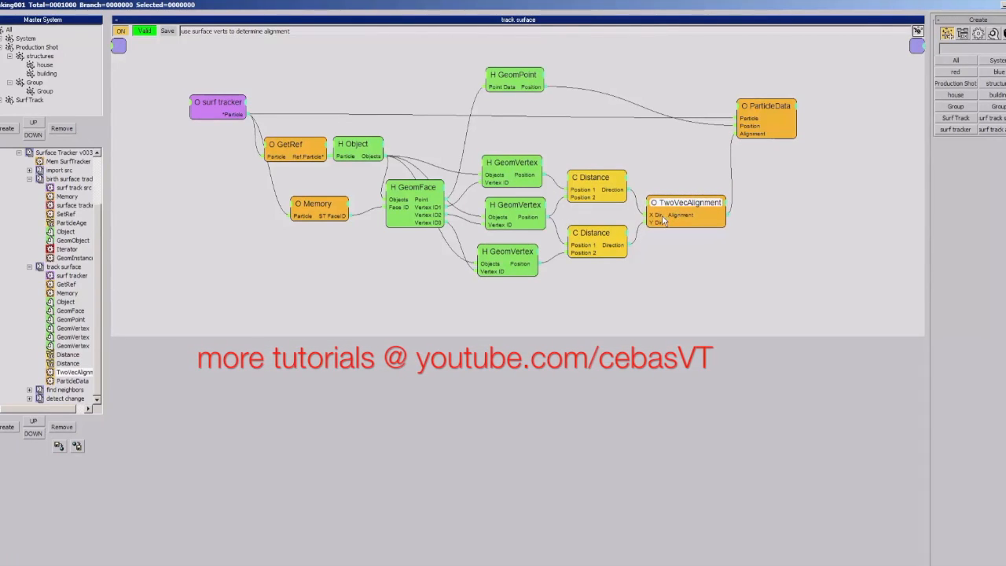
drag(663, 220, 679, 202)
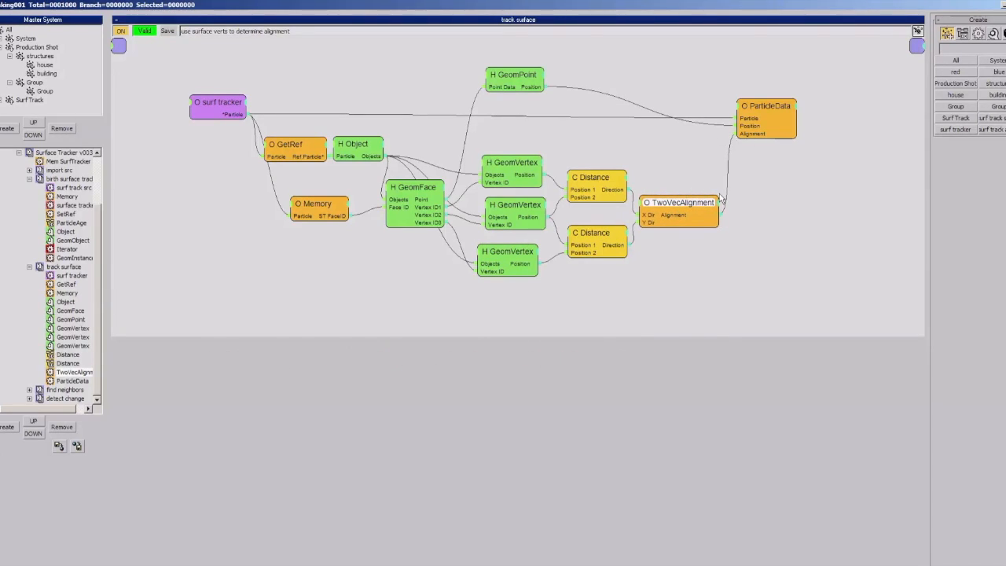
drag(691, 212, 688, 214)
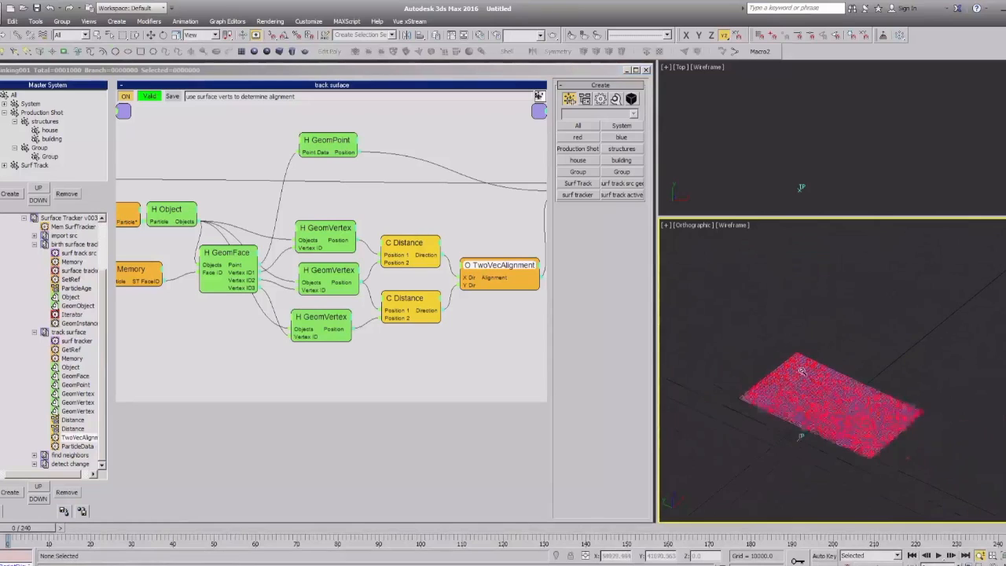
Examine the particles on the plane's mesh faces up close in the orthographic view, and return to the full plane.
alt+middle_drag(802, 371, 854, 399)
scroll(889, 368, up, 5)
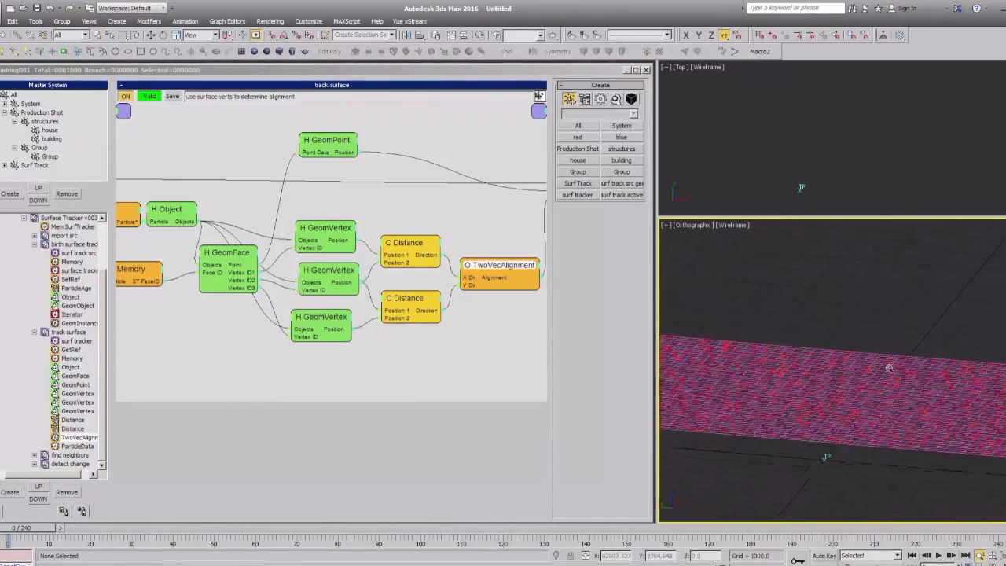
scroll(834, 431, up, 4)
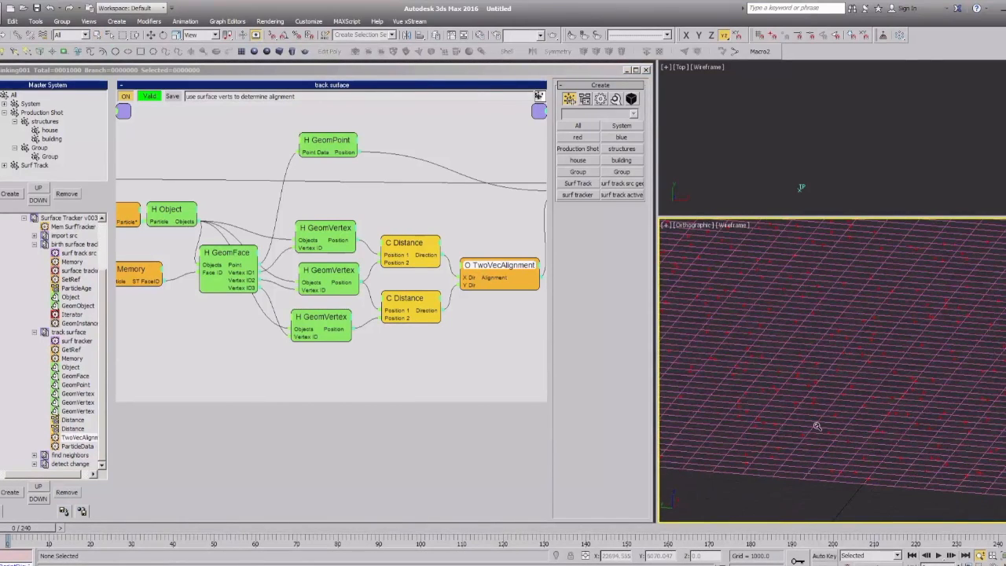
scroll(825, 447, down, 4)
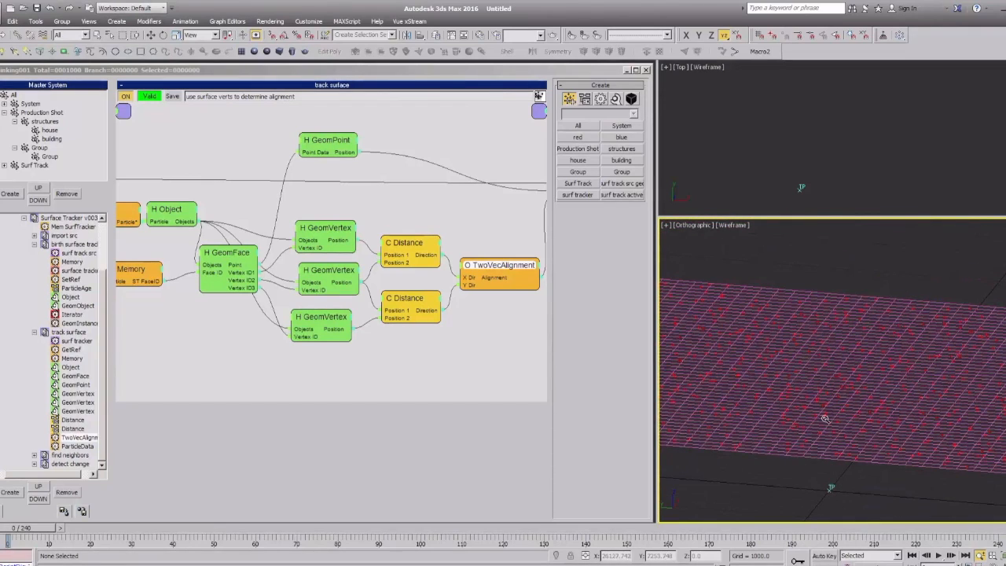
scroll(818, 436, down, 5)
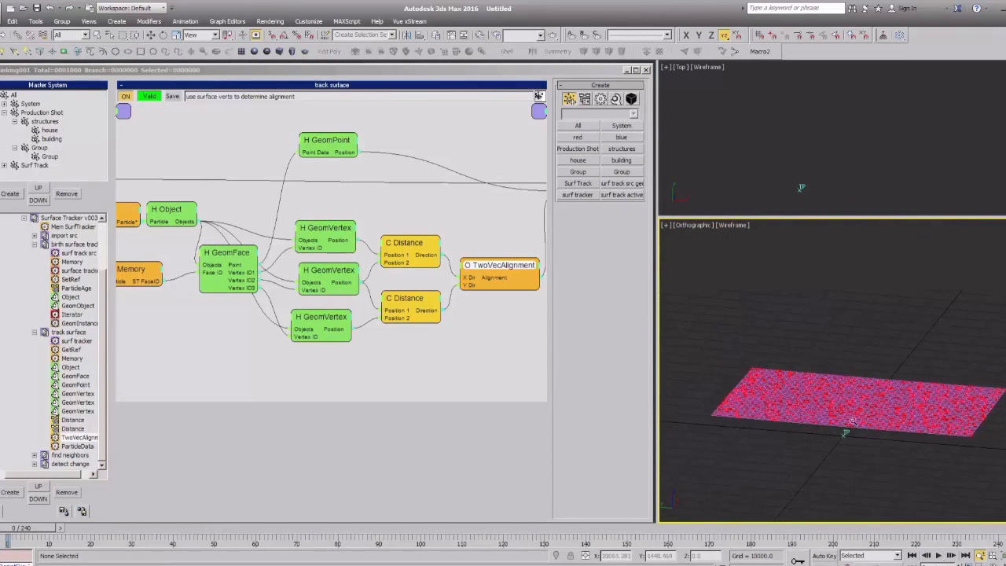
scroll(857, 417, down, 2)
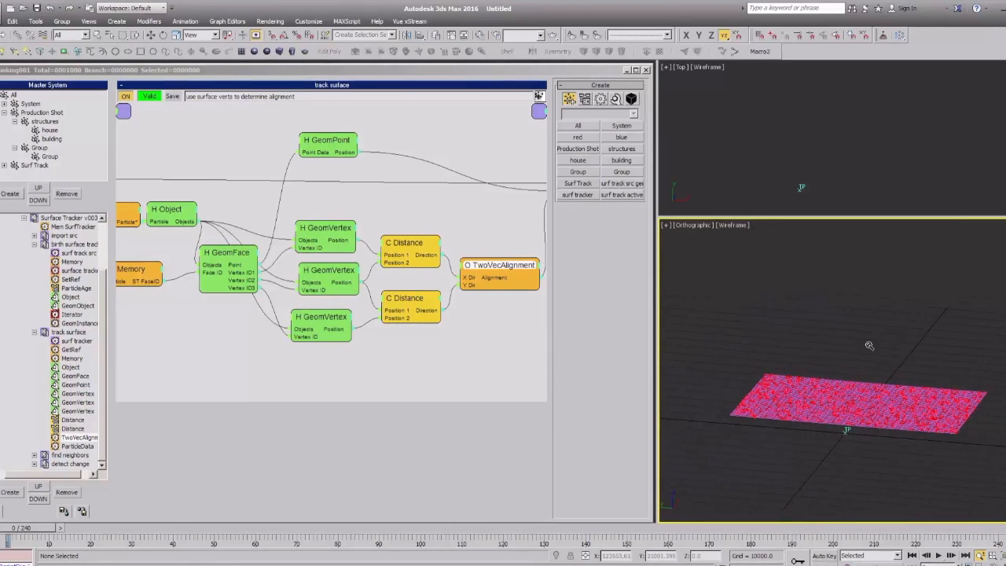
Collapse the Surface Tracker v003 sub-sets and disable the Surface Tracker black box.
click(36, 332)
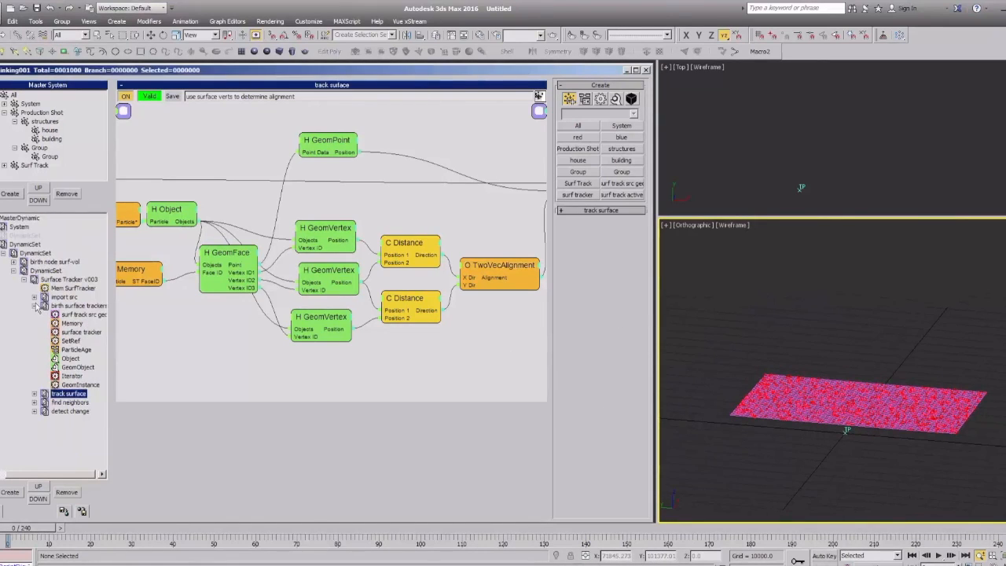
click(34, 306)
click(38, 285)
click(58, 280)
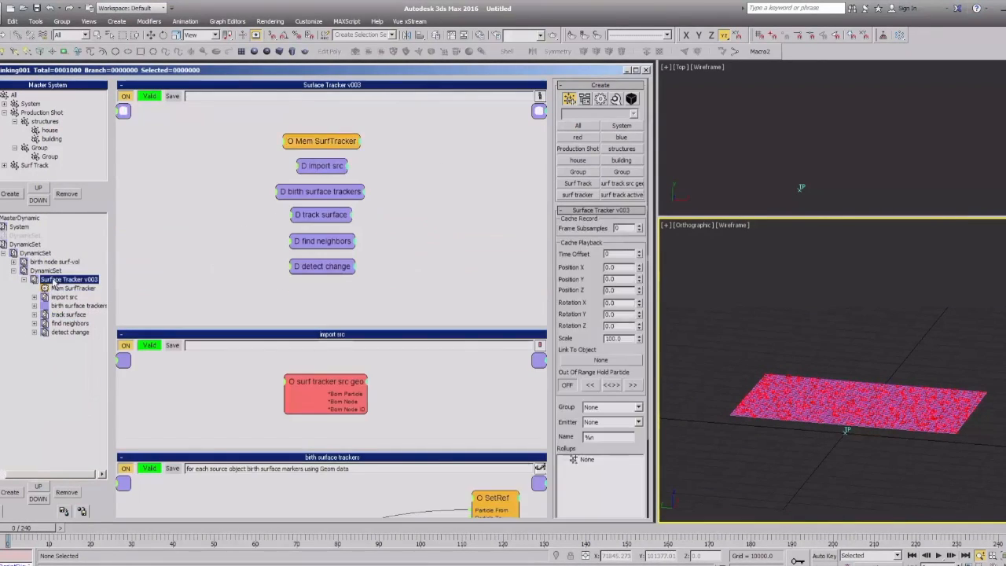
click(26, 281)
click(52, 273)
right_click(61, 281)
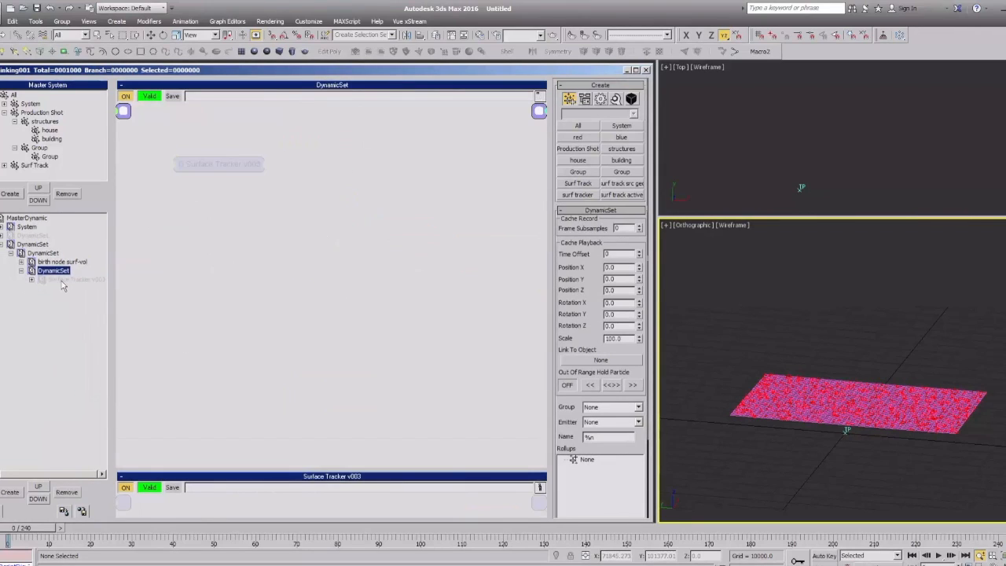
In birth node surf-vol, add the UVW output to the SurfacePos helper and space out the XToOne and VolumePos nodes.
click(60, 262)
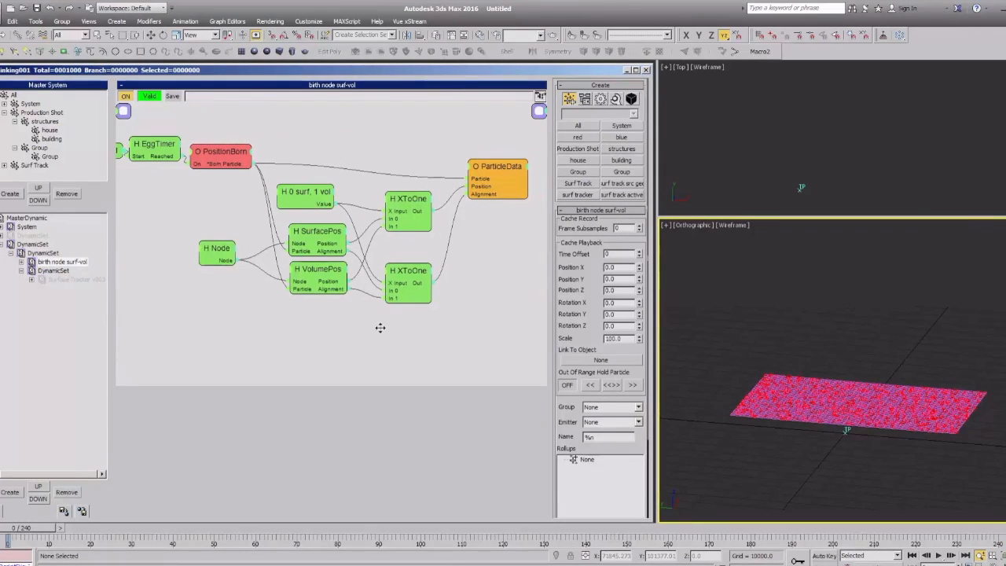
drag(392, 273, 391, 287)
drag(323, 234, 319, 229)
click(338, 227)
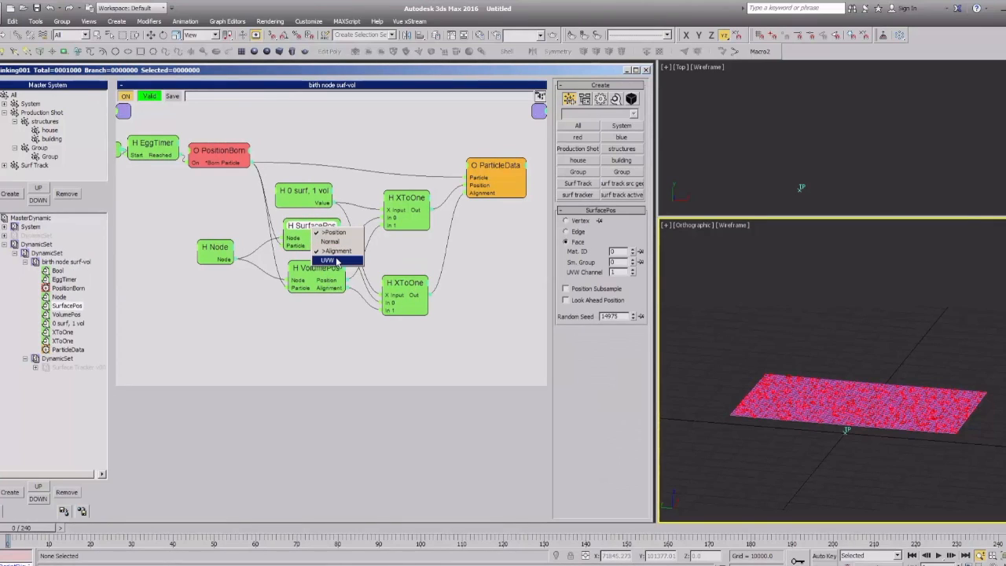
click(336, 261)
drag(313, 271, 304, 294)
drag(318, 227, 312, 232)
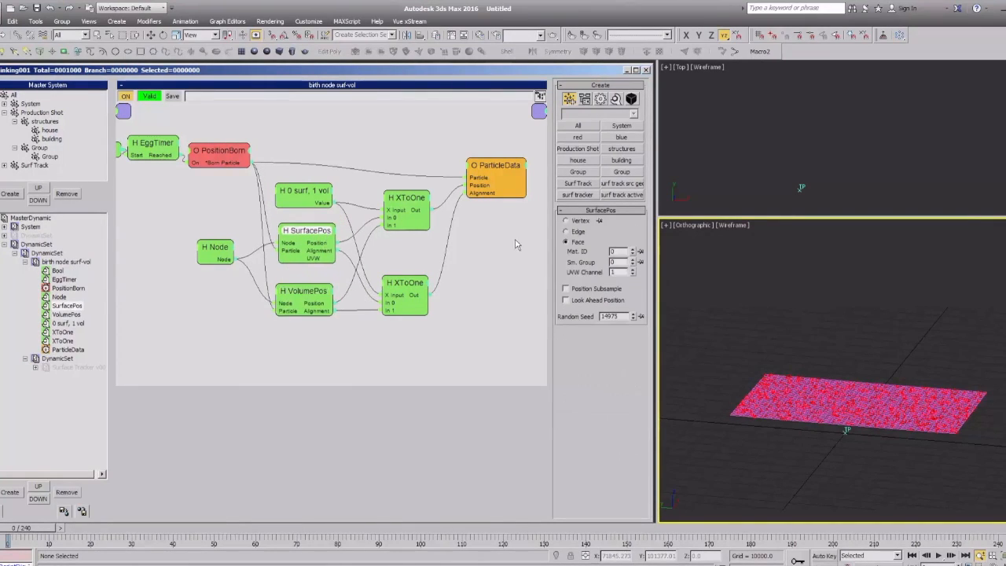
Add a Memory operator to birth node surf-vol and feed its Particle input from PositionBorn.
right_click(465, 227)
mouse_move(491, 256)
click(617, 325)
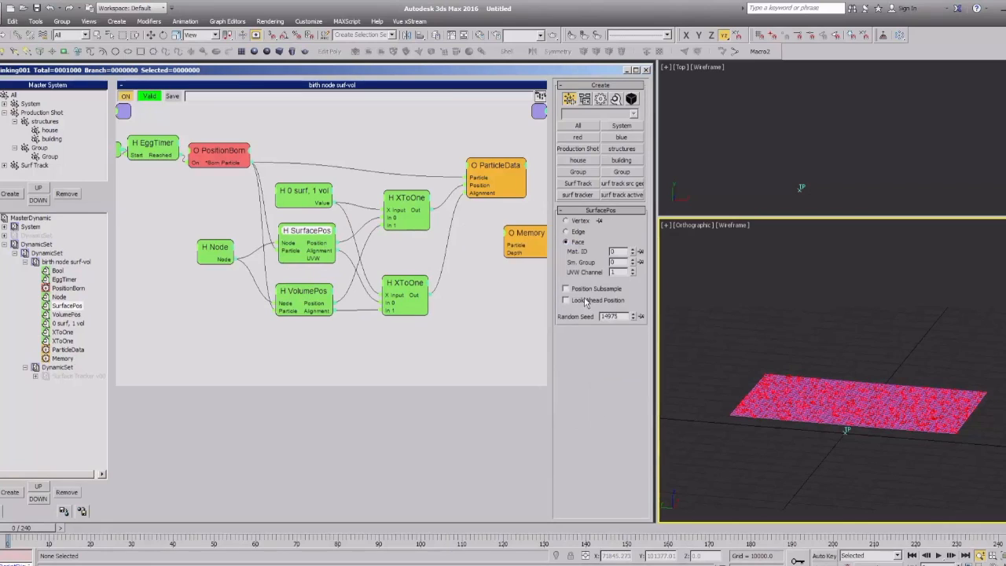
drag(525, 234, 508, 233)
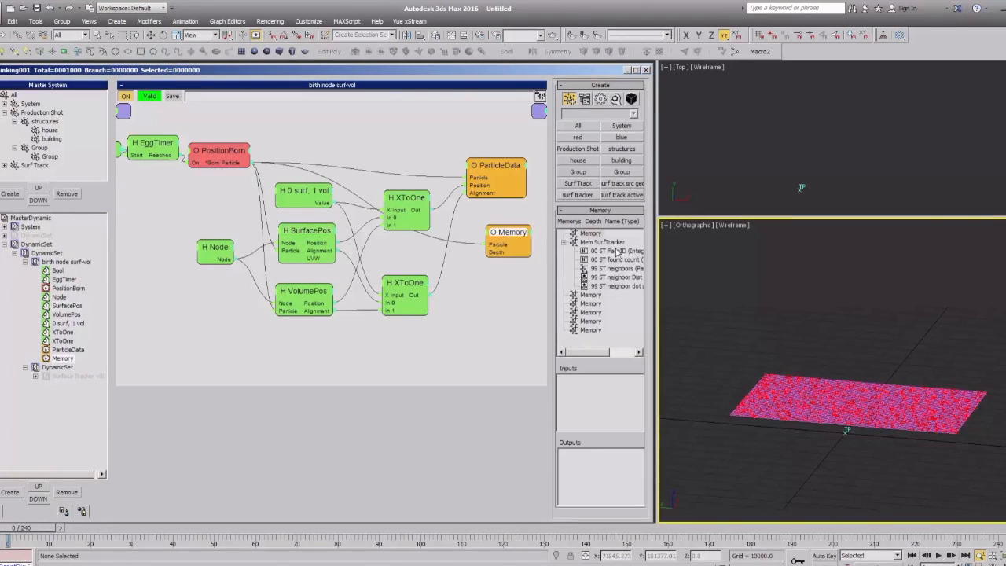
Create a Vector memory entry at depth 0, make it a Memory input, and connect SurfacePos's UVW output to it.
click(597, 234)
click(598, 296)
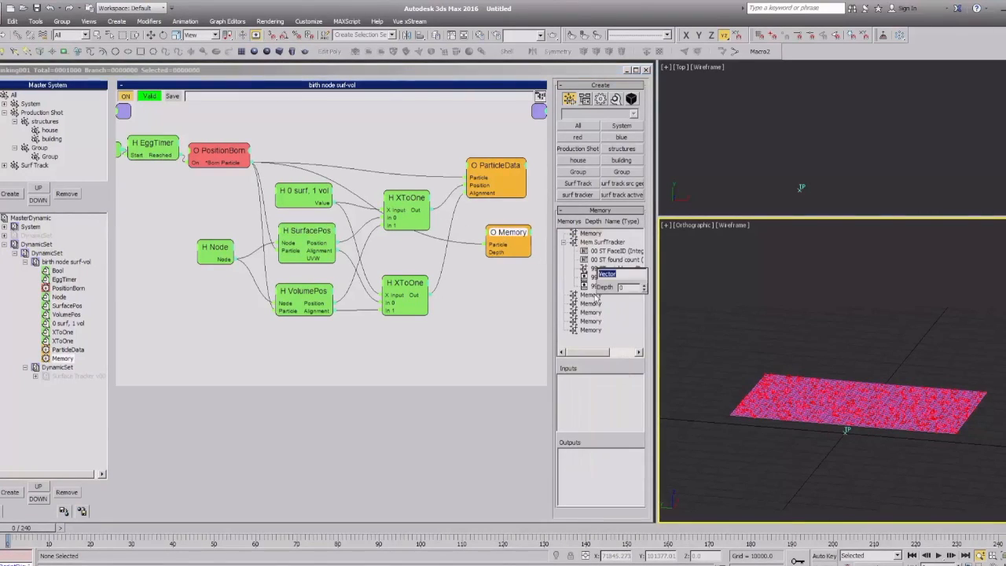
drag(604, 243, 592, 393)
drag(486, 261, 337, 259)
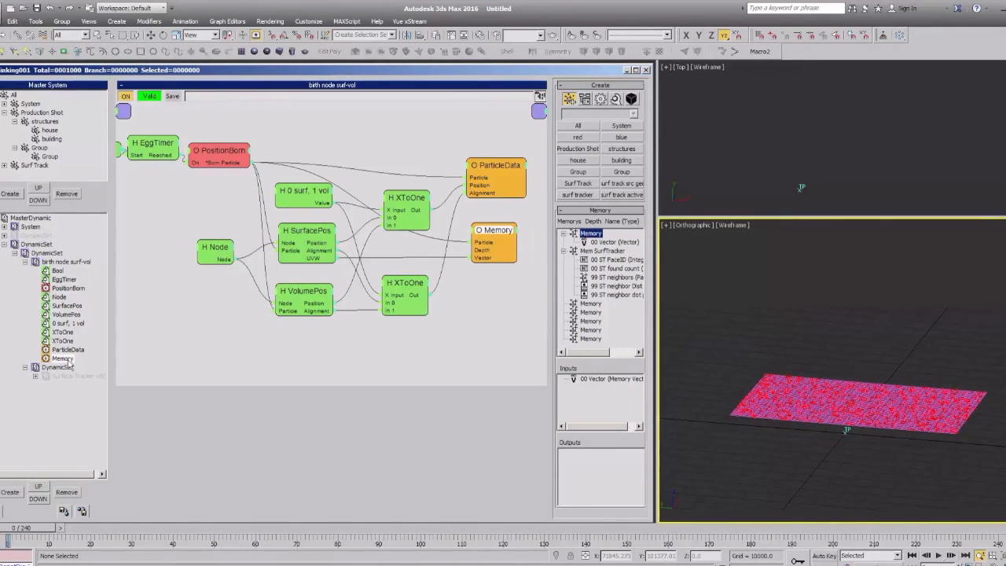
Delete the disabled Surface Tracker v003 black box from the second DynamicSet.
click(66, 366)
click(216, 169)
key(Delete)
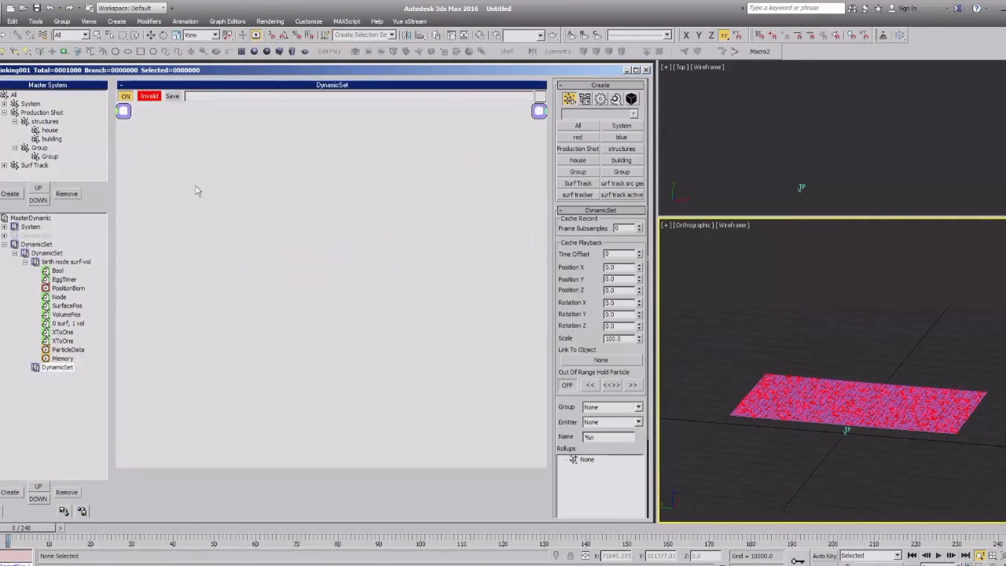
Add the red group and a Memory operator to the second DynamicSet and feed Memory's Particle input from red.
right_click(128, 150)
mouse_move(185, 157)
click(222, 173)
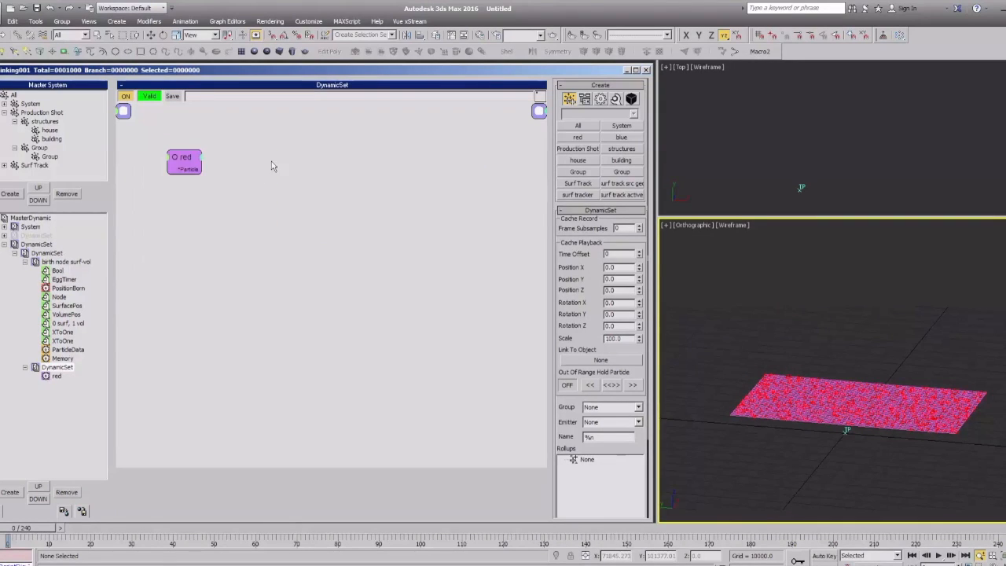
right_click(235, 157)
mouse_move(257, 181)
mouse_move(333, 181)
click(391, 247)
drag(203, 169, 268, 162)
right_click(321, 148)
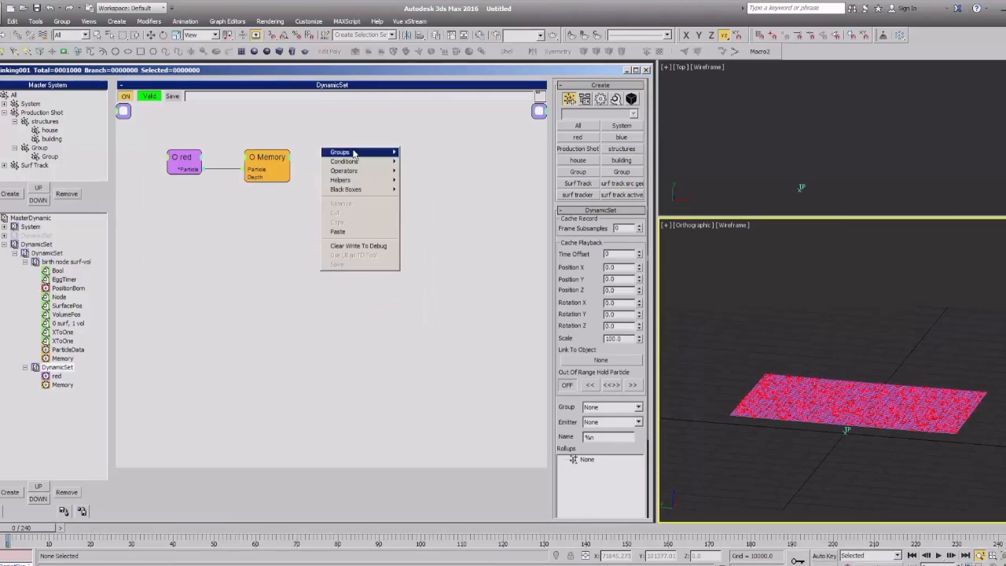
mouse_move(377, 171)
mouse_move(429, 210)
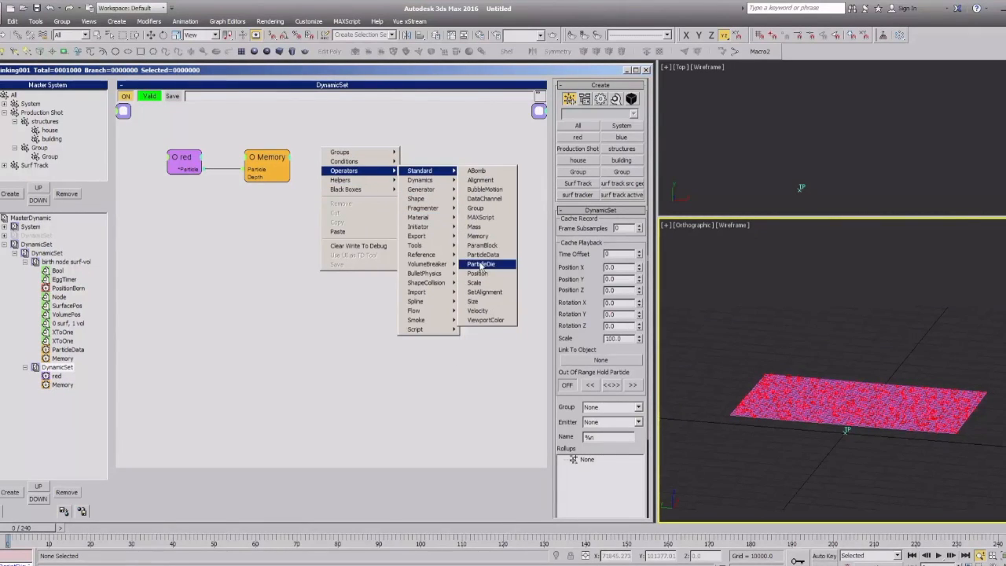
click(167, 246)
Copy the Node and SurfacePos helpers from birth node surf-vol and paste them into the second DynamicSet.
click(66, 316)
click(217, 341)
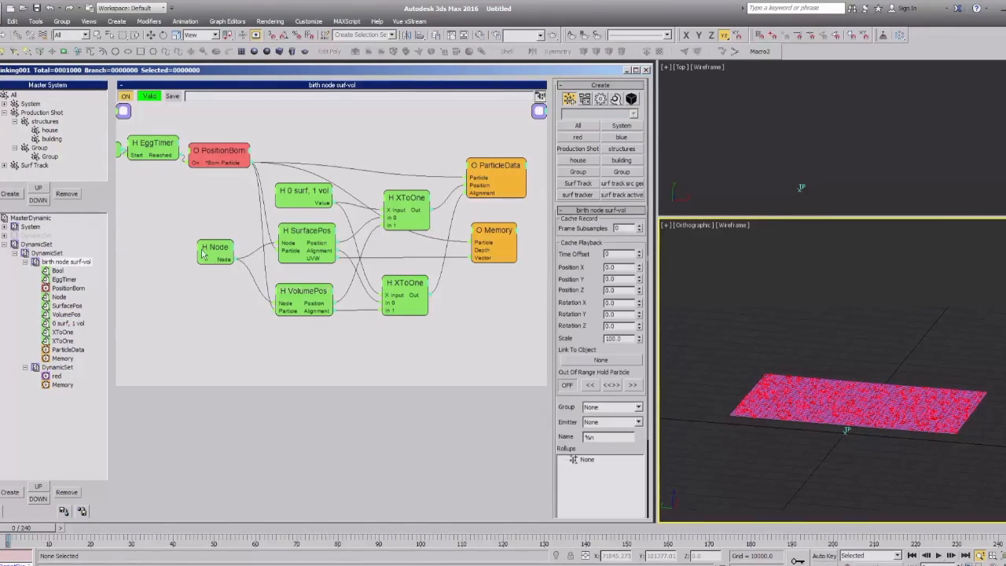
drag(210, 248, 229, 233)
click(301, 239)
right_click(201, 208)
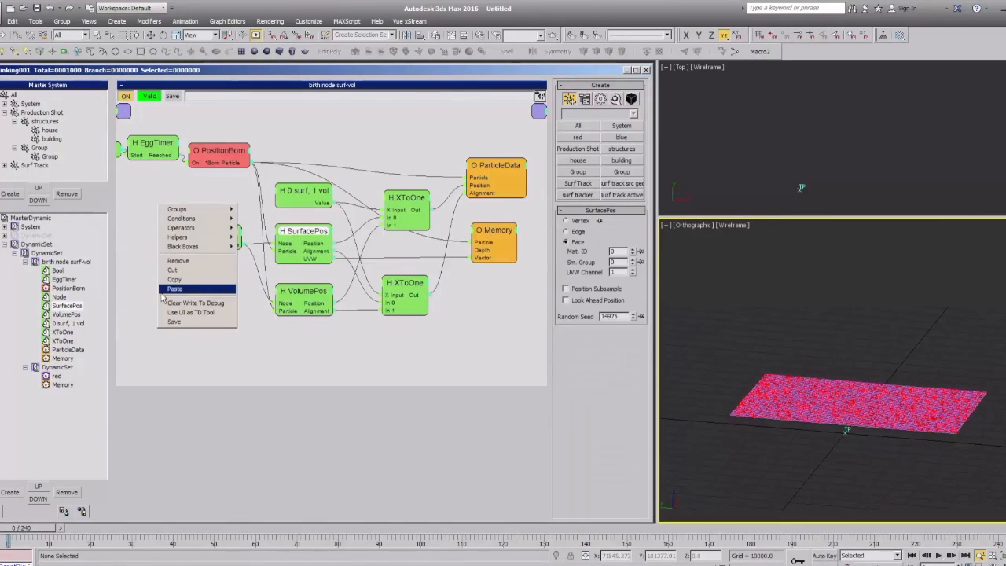
click(174, 280)
click(58, 367)
right_click(178, 206)
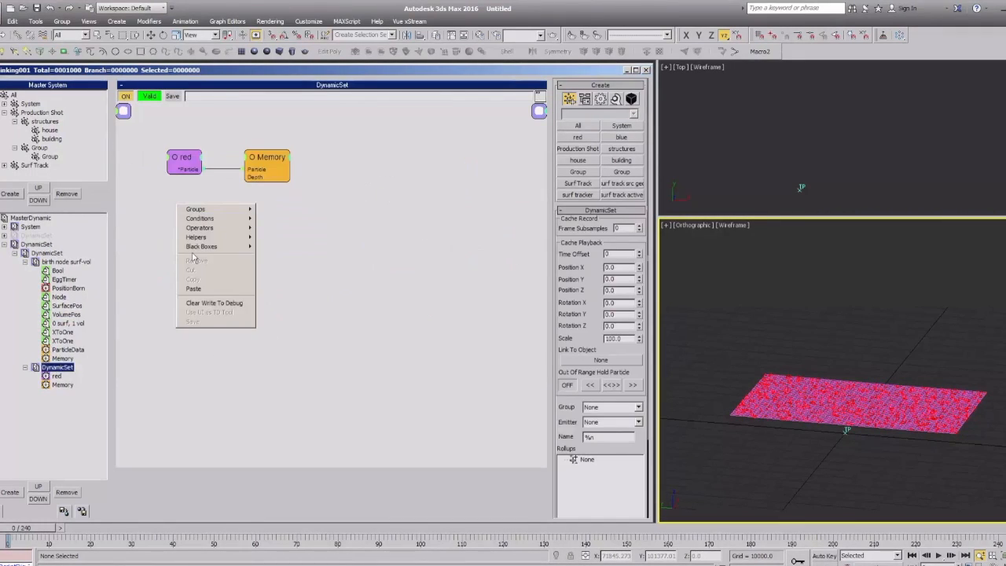
click(194, 288)
Arrange the pasted Node and SurfacePos helpers beneath the red and Memory nodes.
drag(227, 214, 189, 214)
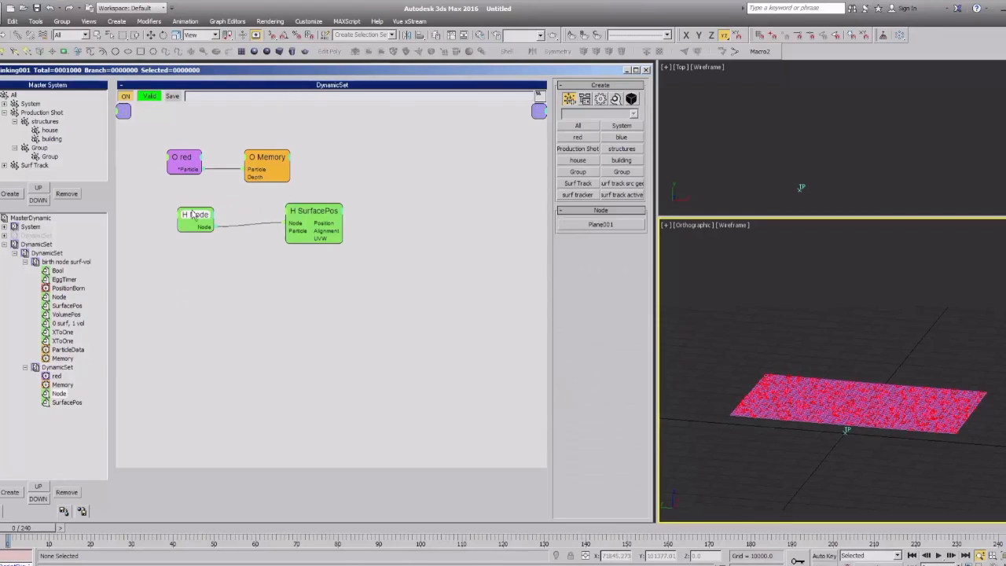
click(303, 230)
drag(304, 230, 291, 227)
click(186, 215)
click(190, 206)
drag(187, 216, 157, 222)
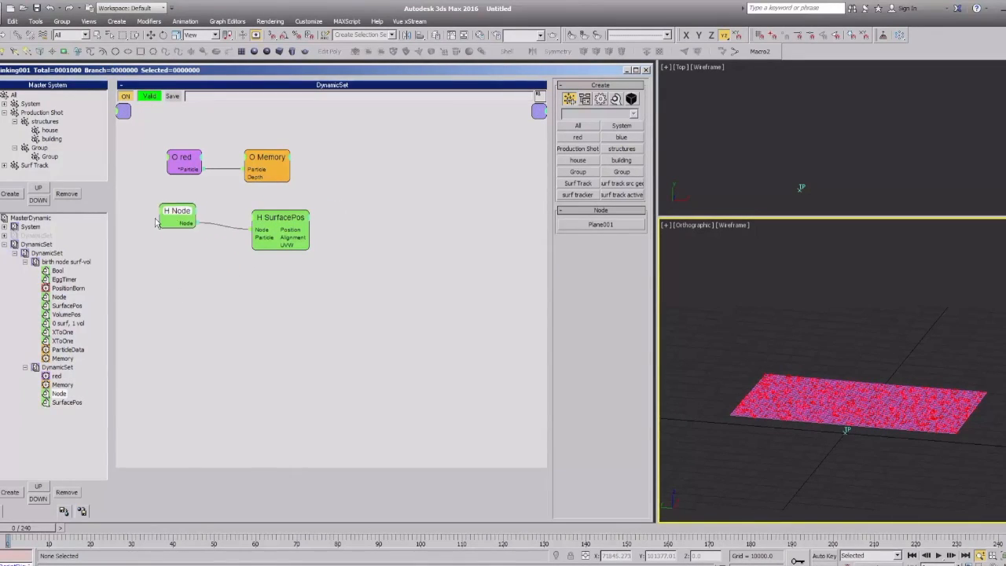
Collapse both sub-sets in the MasterDynamic tree and place the DynamicSet node beneath birth node surf-vol in the parent set.
click(25, 261)
click(25, 271)
click(37, 254)
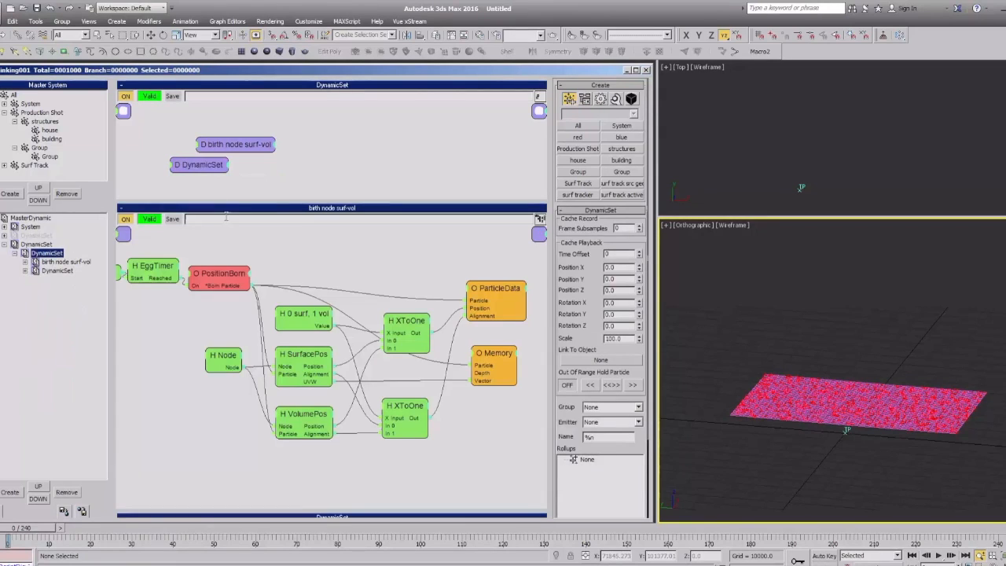
drag(183, 172, 221, 178)
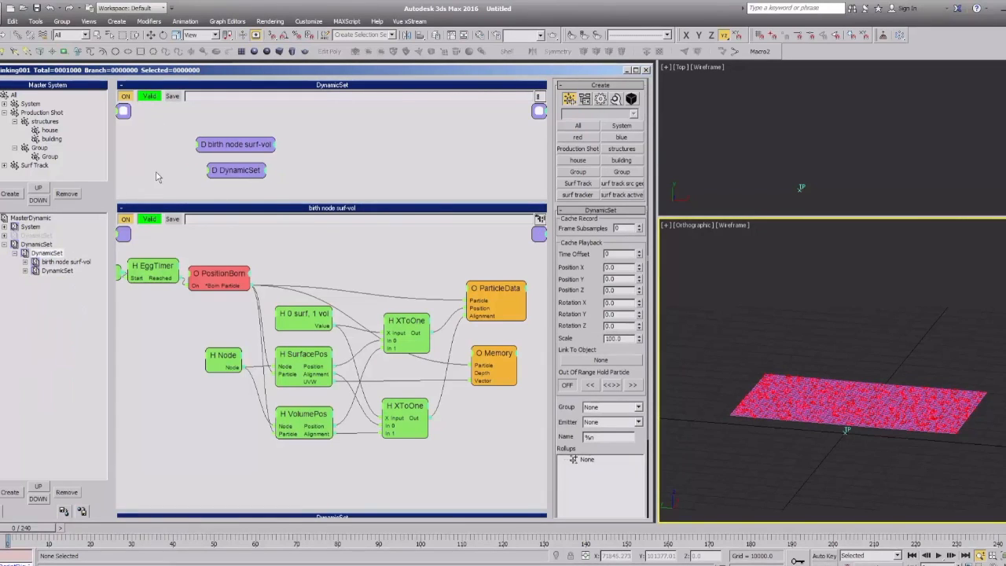
In the second DynamicSet, connect red's Particle output to SurfacePos and add a UVW input to SurfacePos.
click(50, 270)
drag(288, 251, 352, 256)
drag(193, 184, 320, 259)
click(313, 237)
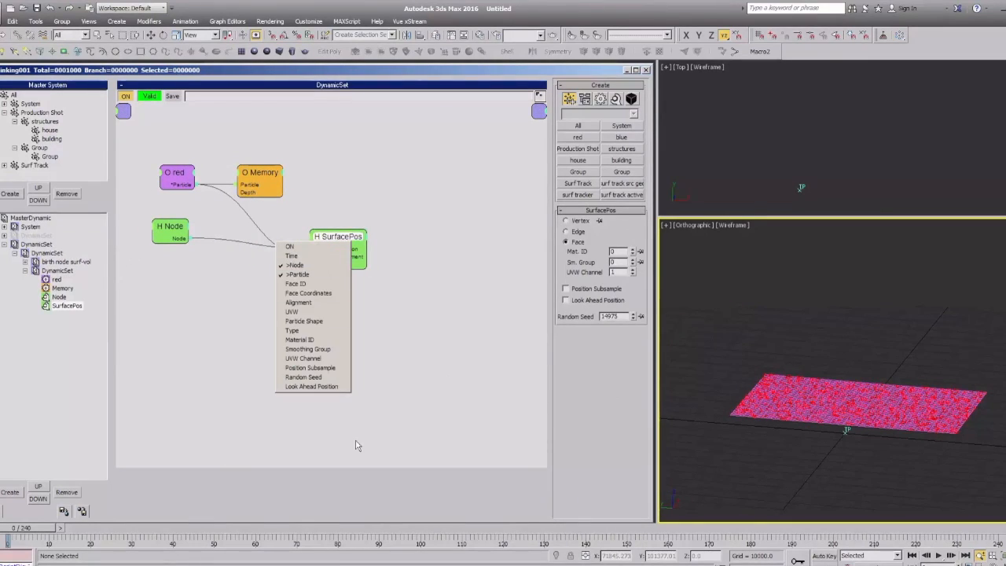
click(297, 314)
Make the stored Vector entry a Memory output, connect it to SurfacePos's UVW input, and reposition both nodes.
drag(338, 236, 354, 229)
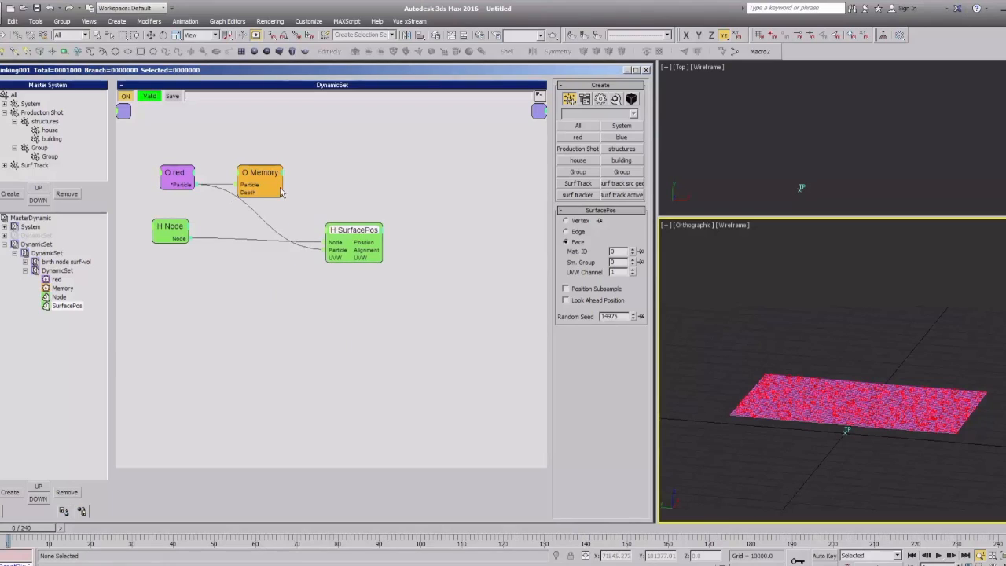
drag(259, 172, 267, 165)
drag(611, 256, 587, 464)
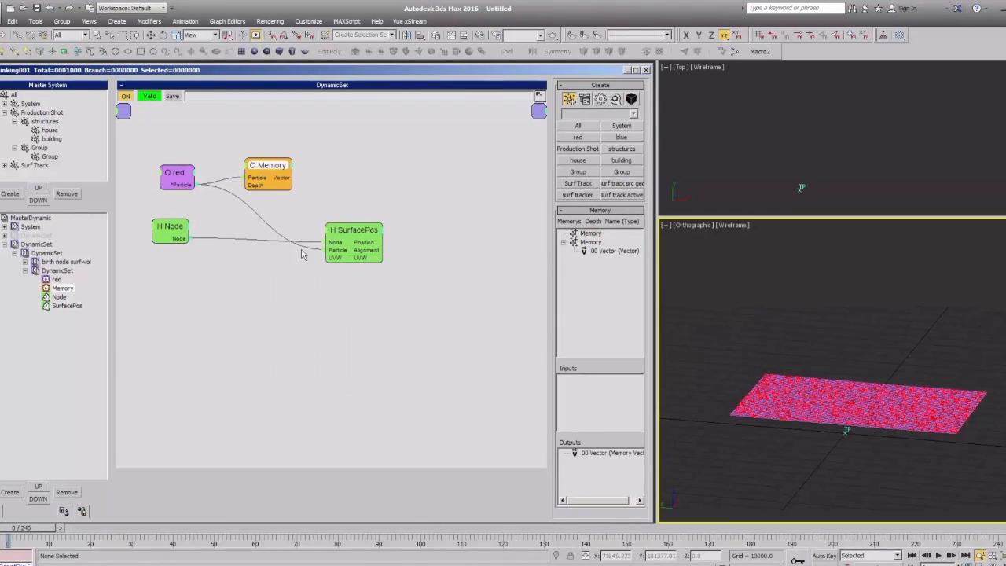
drag(335, 259, 291, 179)
drag(354, 236, 322, 244)
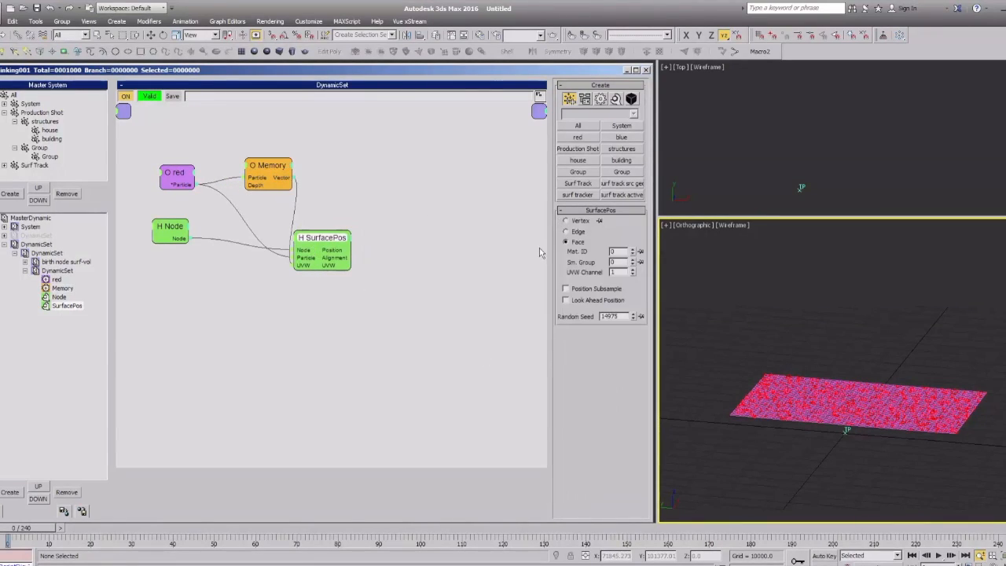
Add a ParticleData operator, feed its Particle input from red, and give it a Position input wired from SurfacePos.
right_click(376, 226)
mouse_move(393, 235)
mouse_move(470, 235)
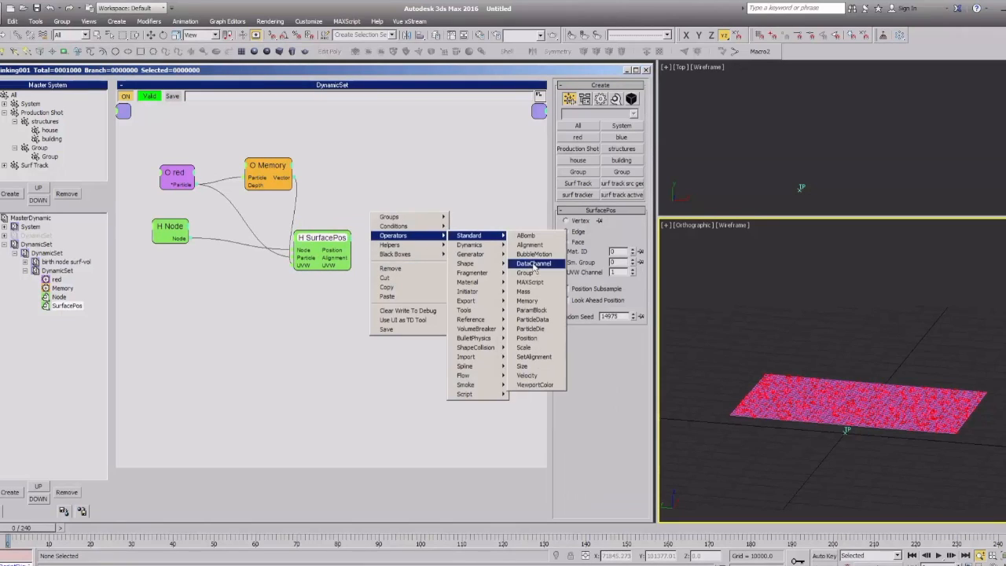
click(544, 322)
drag(194, 183, 410, 224)
click(404, 253)
drag(349, 264, 405, 258)
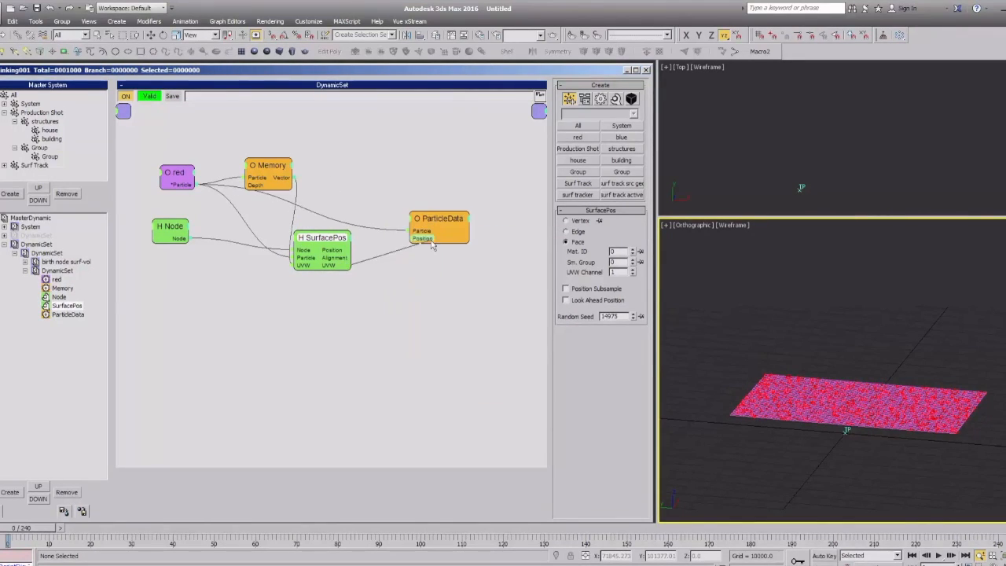
drag(359, 282, 416, 246)
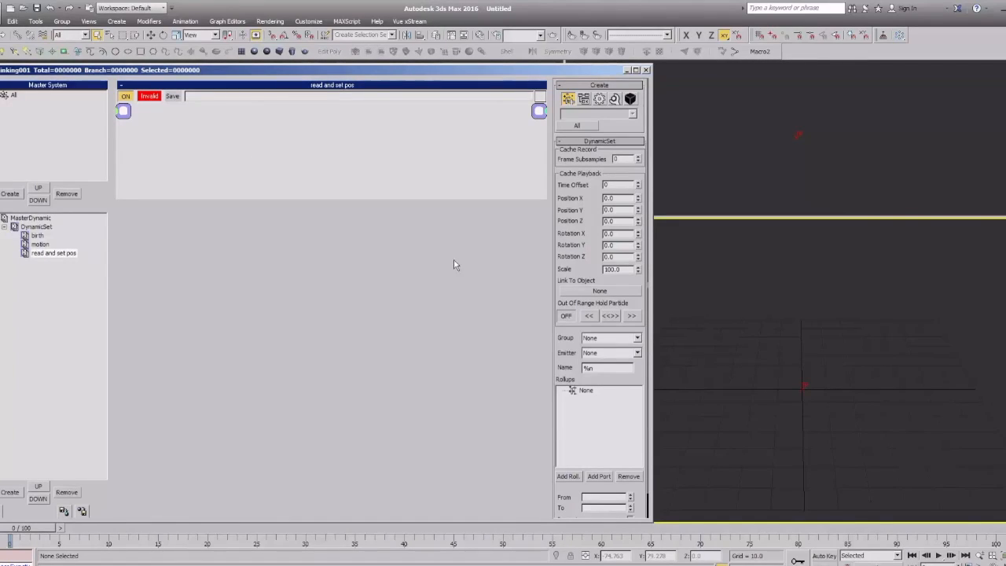
right_click(176, 139)
click(165, 167)
right_click(180, 173)
mouse_move(188, 182)
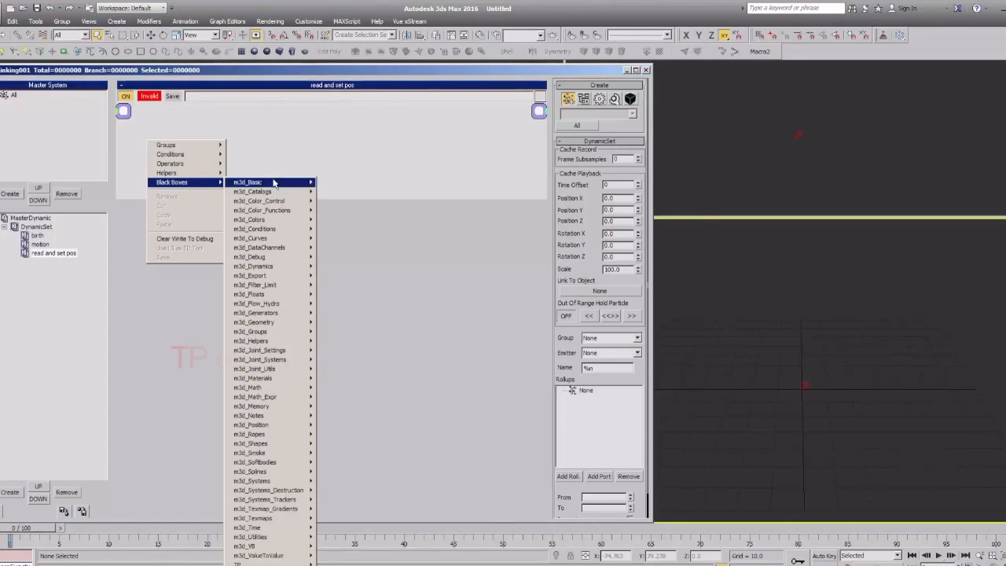
click(301, 155)
Load the 3D Noise Field.thi black box into the read and set pos set and place it near the centre.
right_click(184, 133)
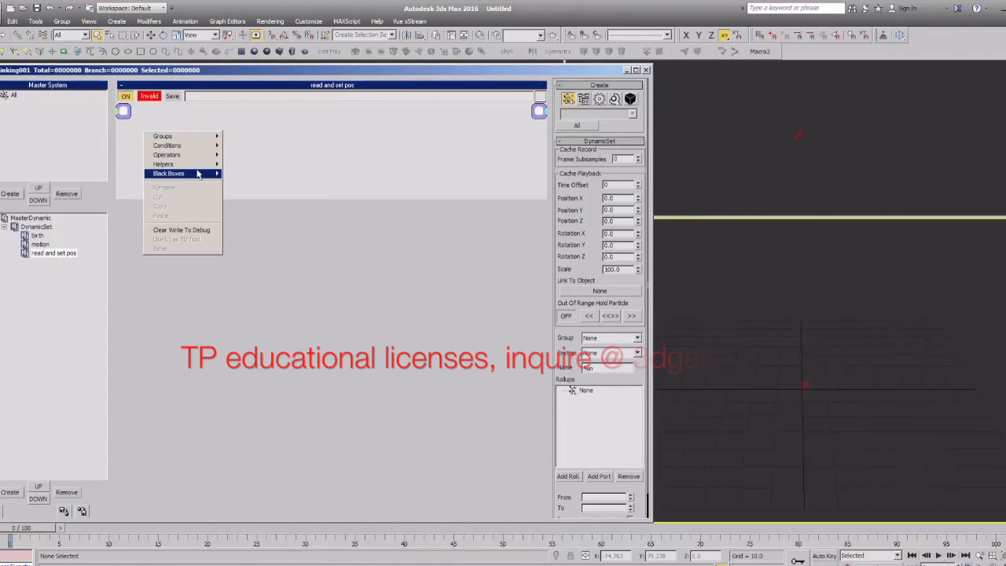
click(332, 150)
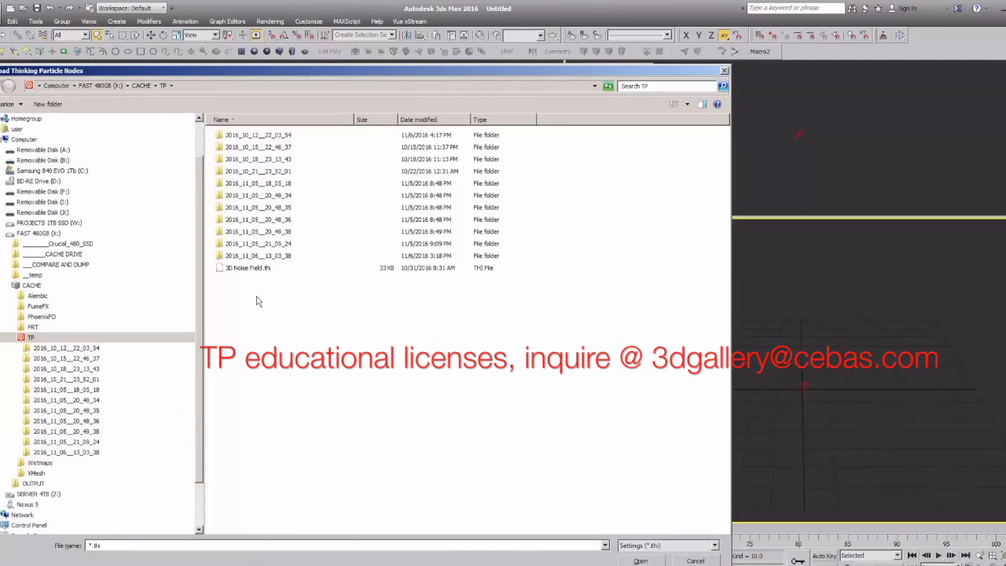
click(248, 268)
double_click(249, 268)
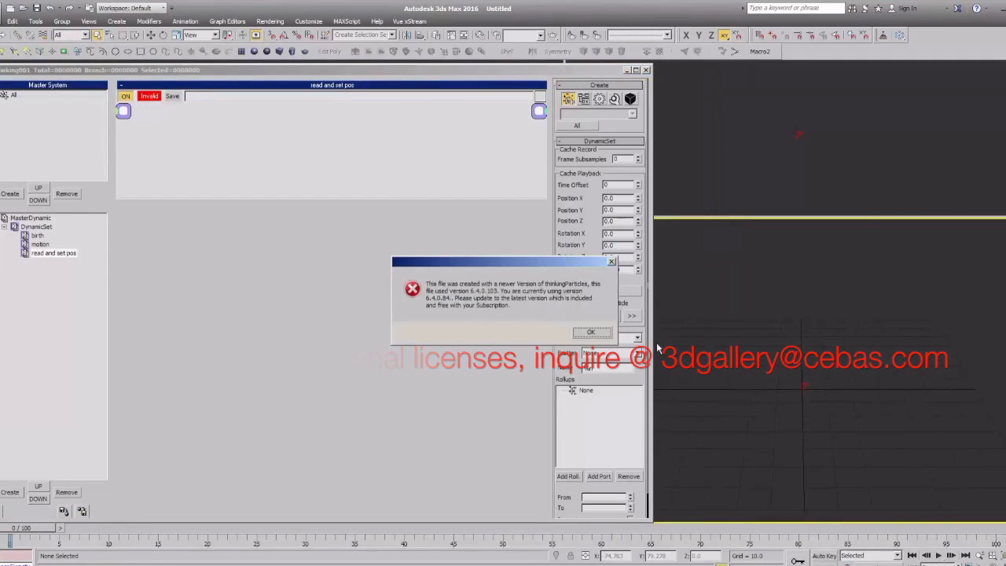
click(590, 331)
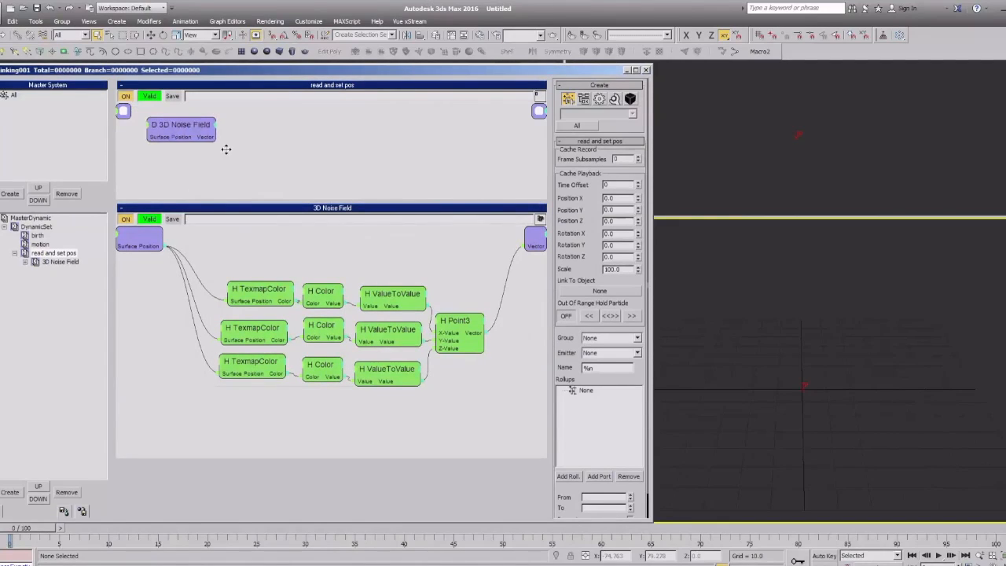
drag(225, 149, 320, 143)
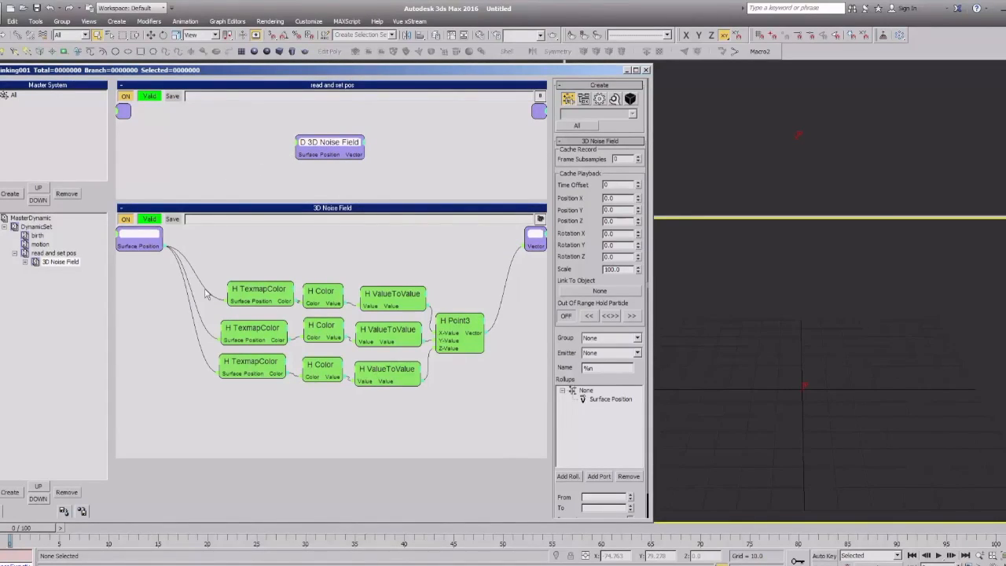
Add the Cache PositionOffset input to the read and set pos set and shift the 3D Noise Field node slightly.
drag(296, 155, 206, 136)
click(122, 111)
click(159, 126)
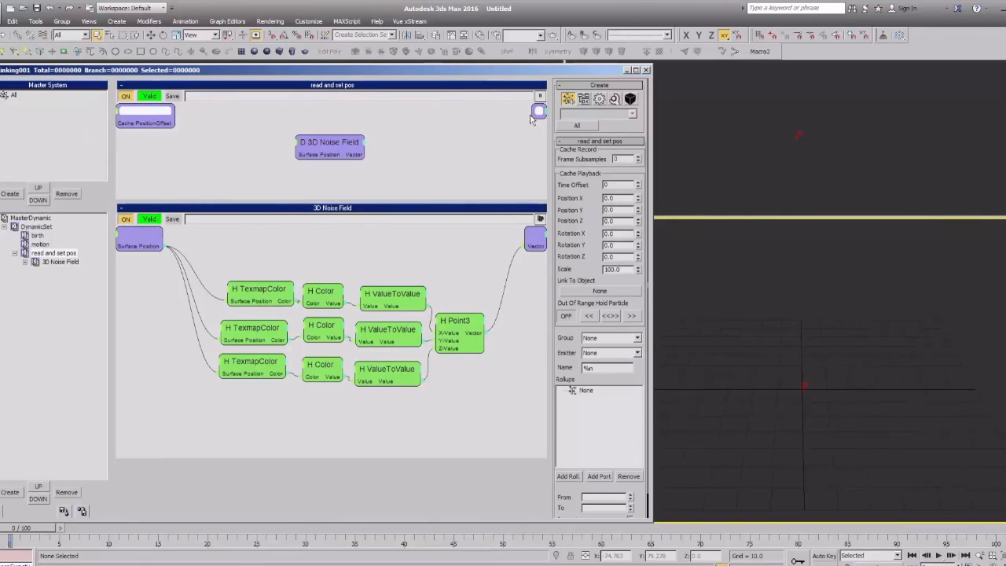
drag(333, 144, 297, 157)
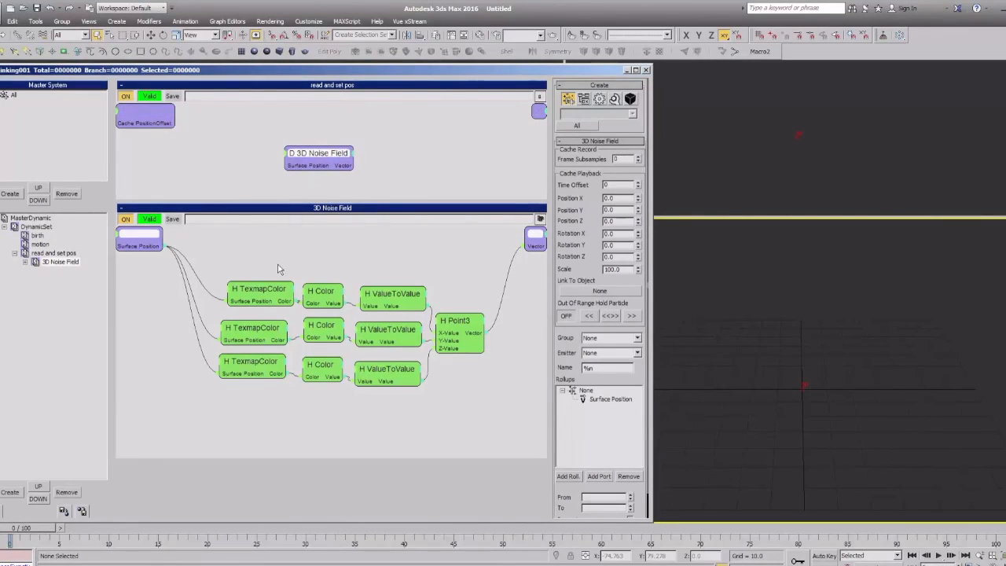
Examine the settings of the first-row TexmapColor, Color and ValueToValue helpers and the Point3 helper inside 3D Noise Field.
mouse_move(259, 289)
mouse_down()
mouse_move(257, 280)
mouse_move(259, 289)
mouse_up()
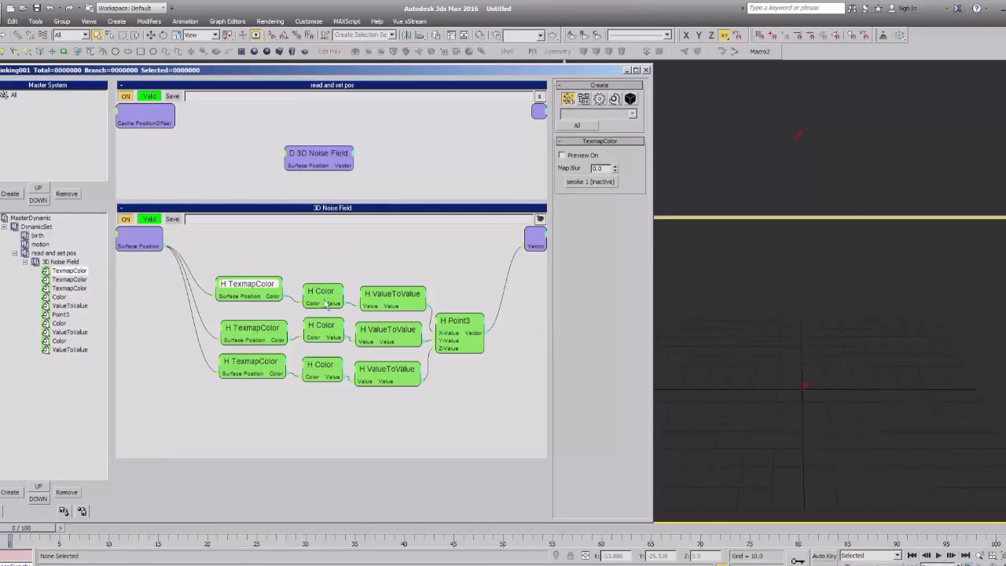
click(325, 304)
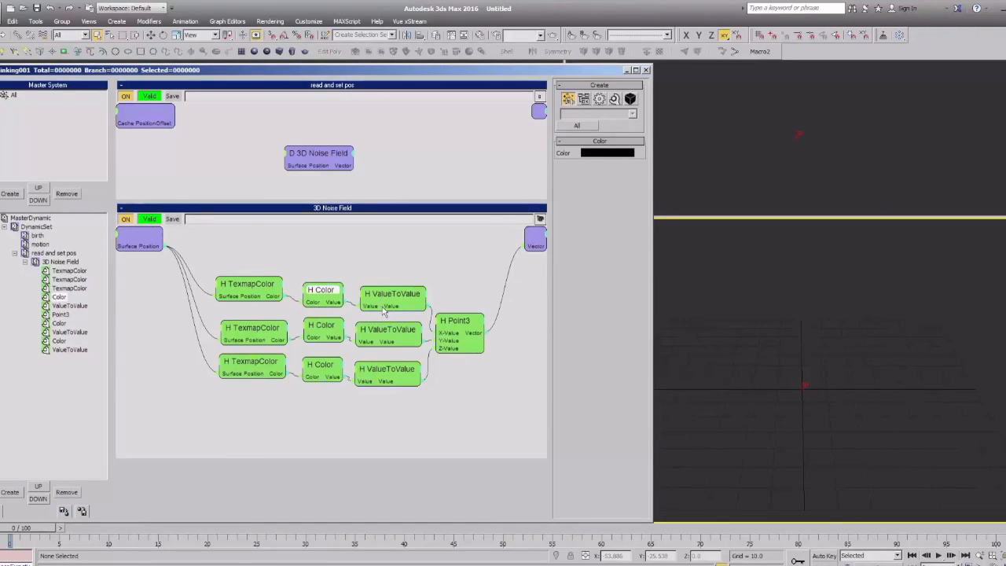
drag(386, 300, 383, 294)
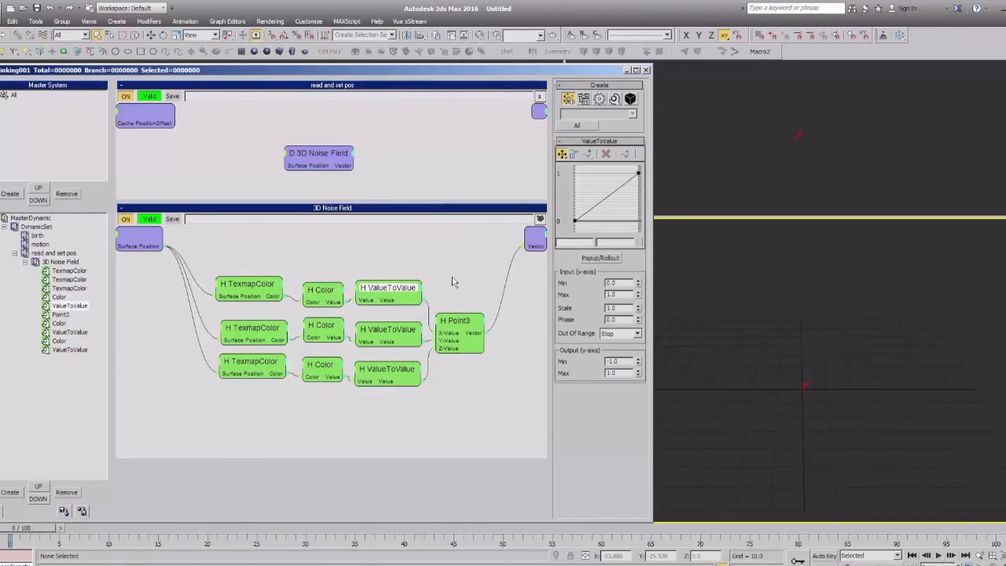
drag(318, 307, 308, 301)
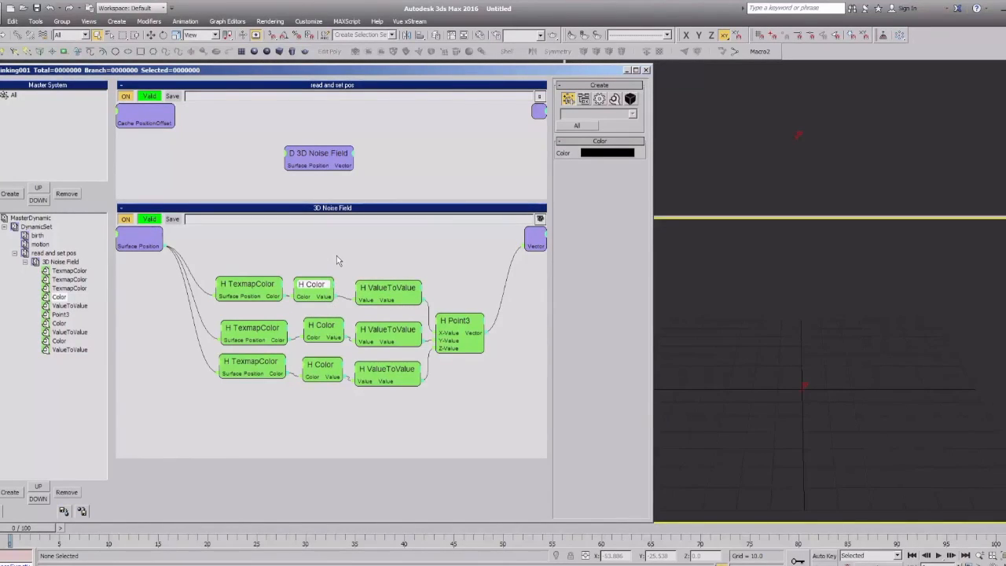
drag(389, 288, 379, 285)
drag(461, 328, 467, 334)
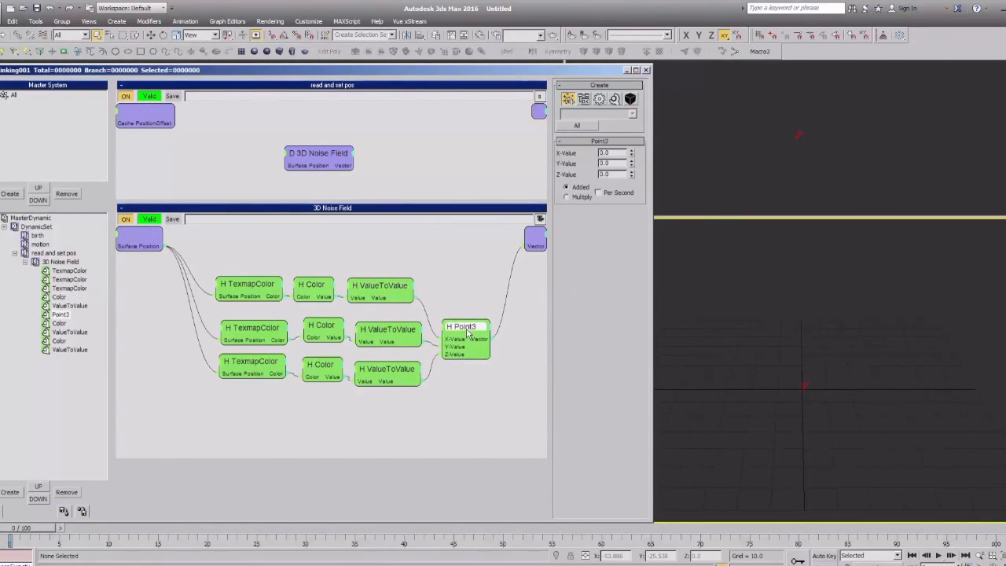
Enlarge the read and set pos network area and reposition the 3D Noise Field node within it.
drag(298, 162, 297, 149)
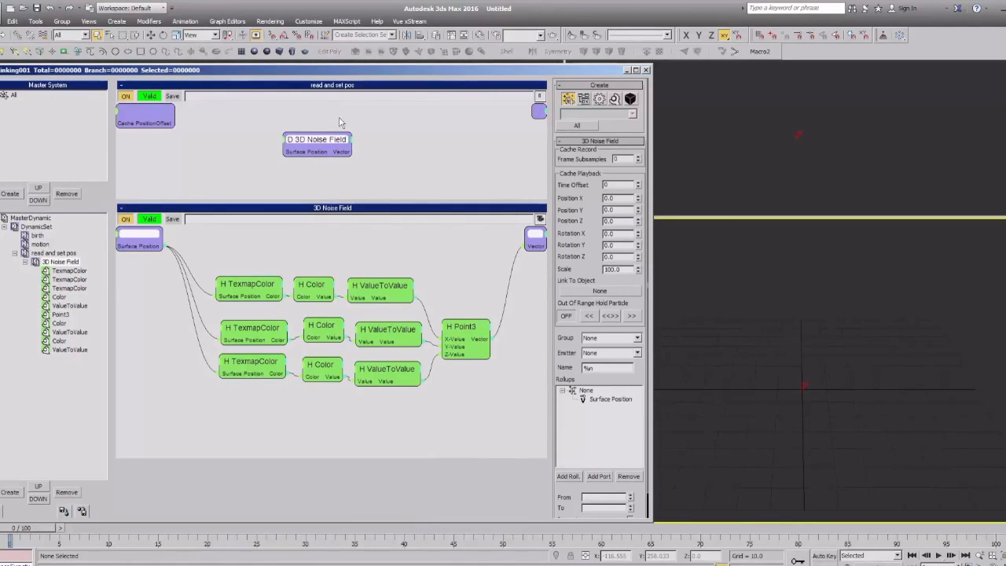
drag(348, 196, 344, 269)
drag(318, 187, 311, 173)
drag(335, 253, 334, 224)
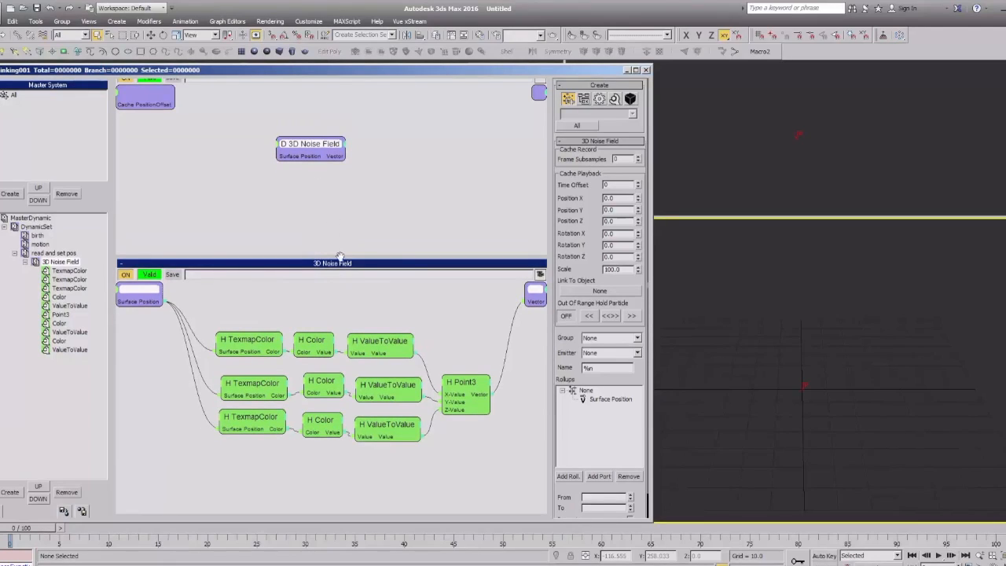
Shorten the 3D Noise Field network area, recentre its nodes, and move the 3D Noise Field node lower in read and set pos.
middle_drag(370, 498, 372, 506)
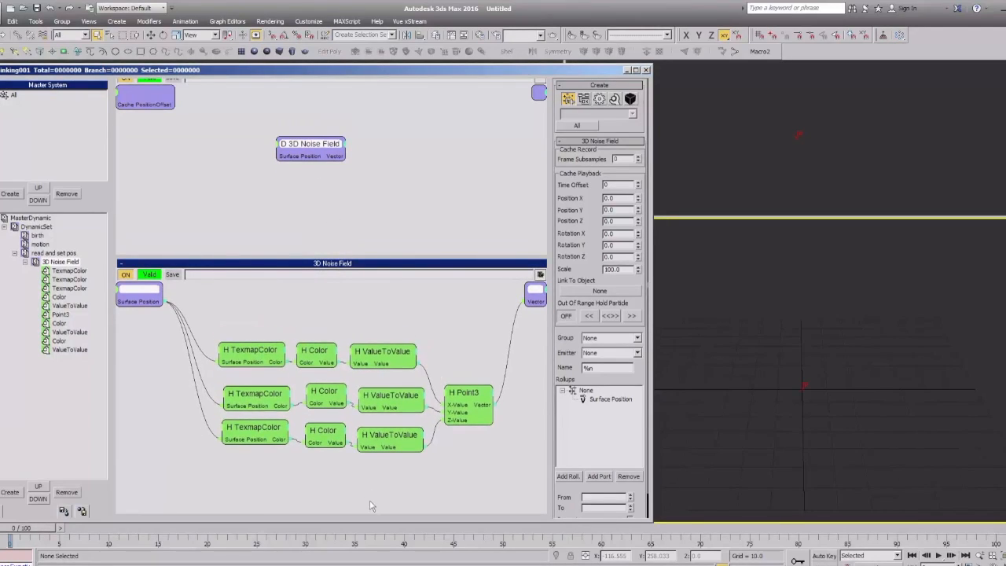
drag(383, 518, 386, 480)
middle_drag(291, 453, 293, 448)
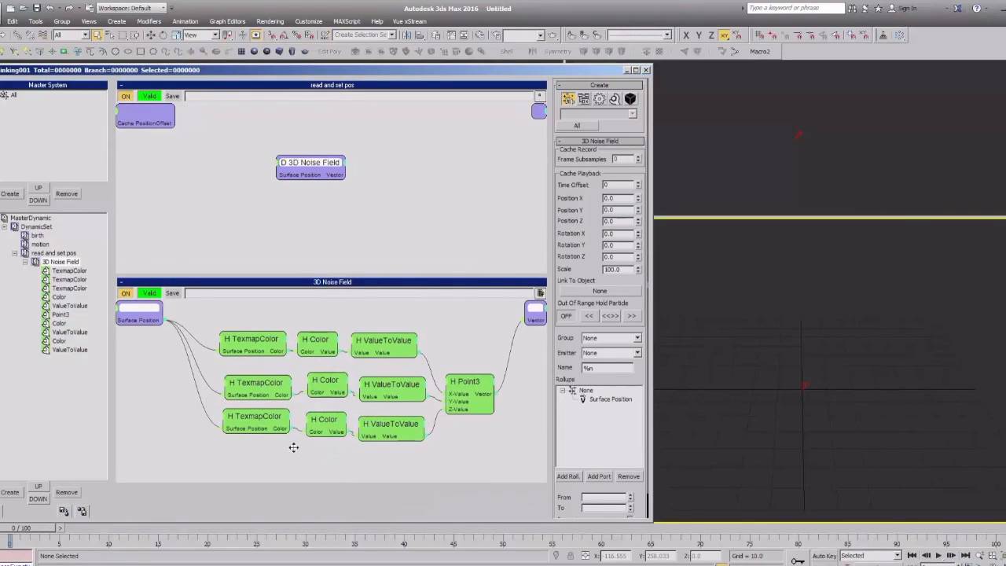
click(384, 426)
drag(304, 174, 272, 202)
click(299, 167)
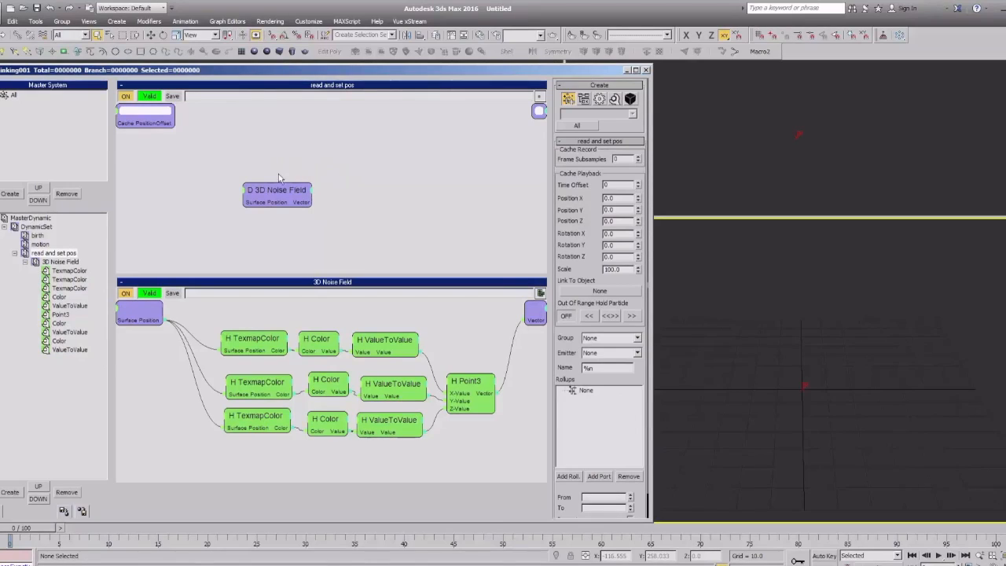
Reposition the 3D Noise Field node in the read and set pos network and look through the available black boxes.
drag(269, 185, 256, 185)
click(317, 170)
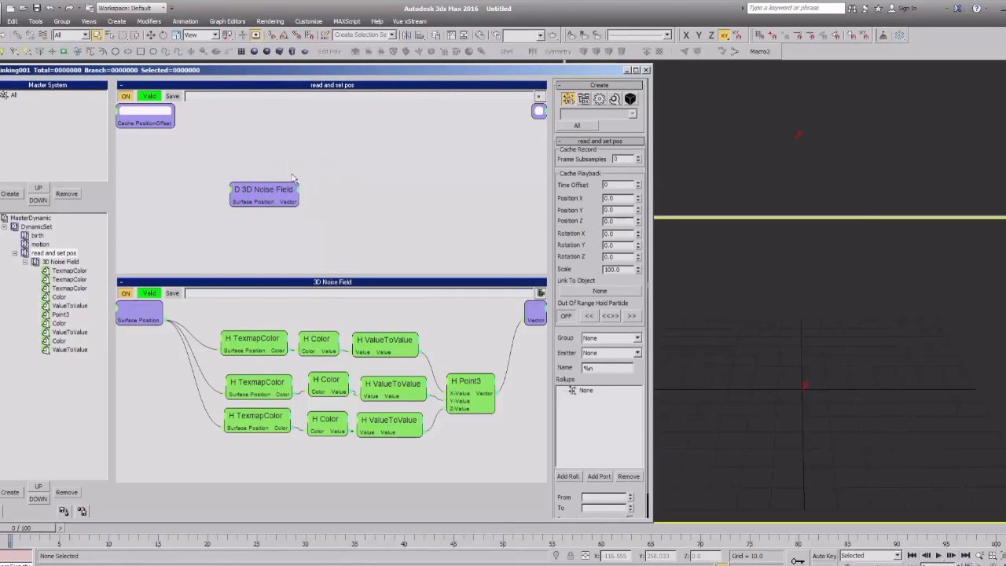
drag(258, 186, 217, 164)
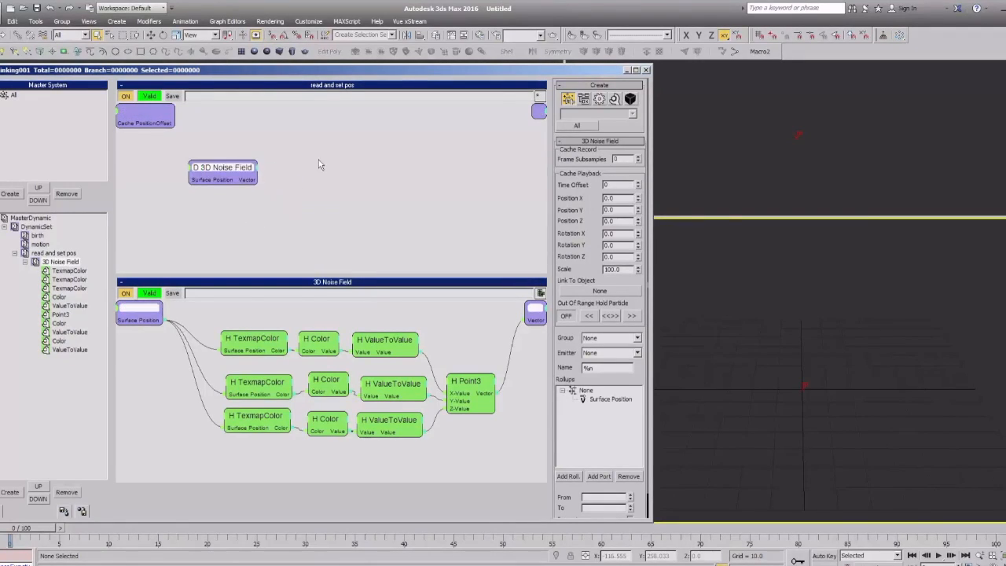
right_click(318, 161)
mouse_move(324, 205)
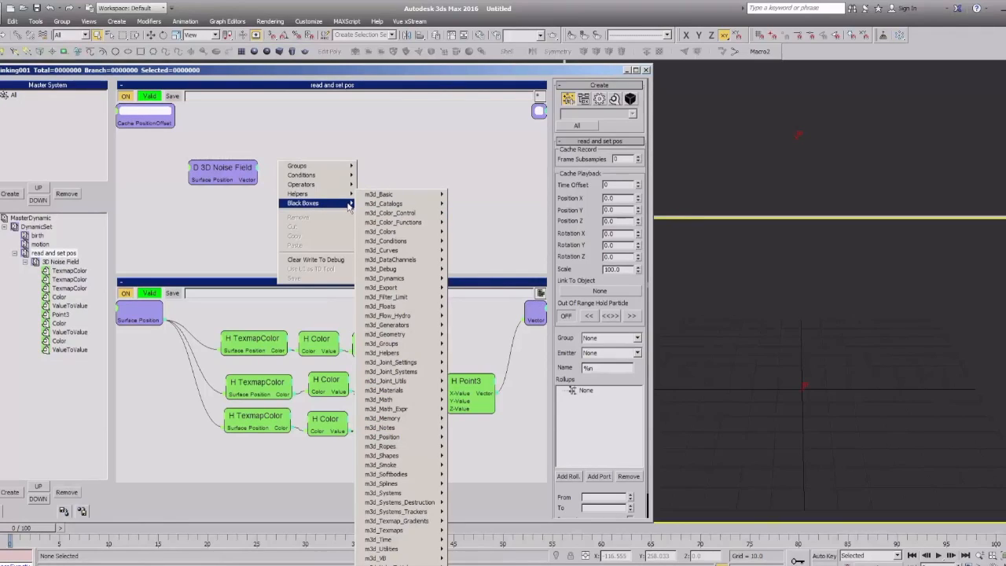
mouse_move(416, 516)
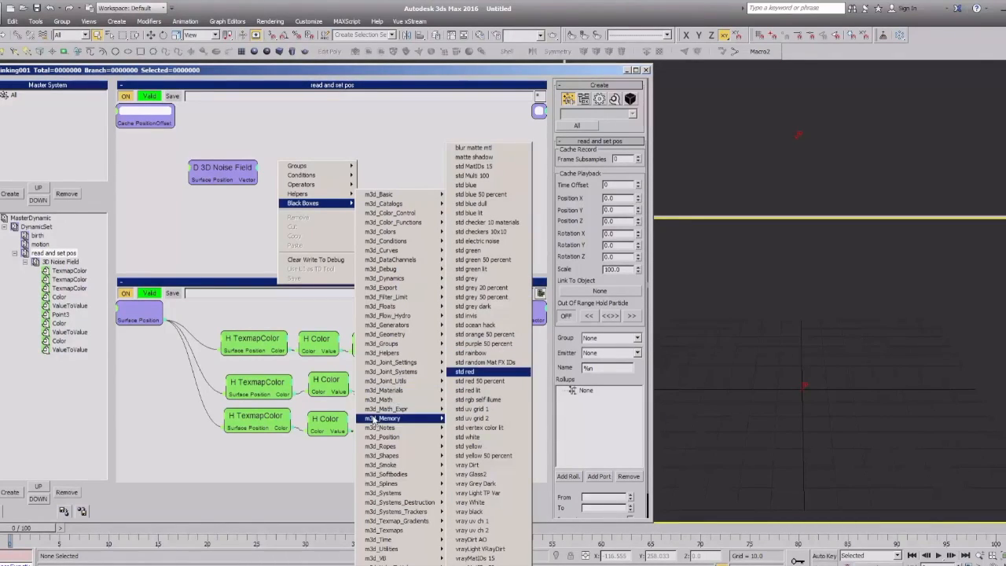
click(411, 147)
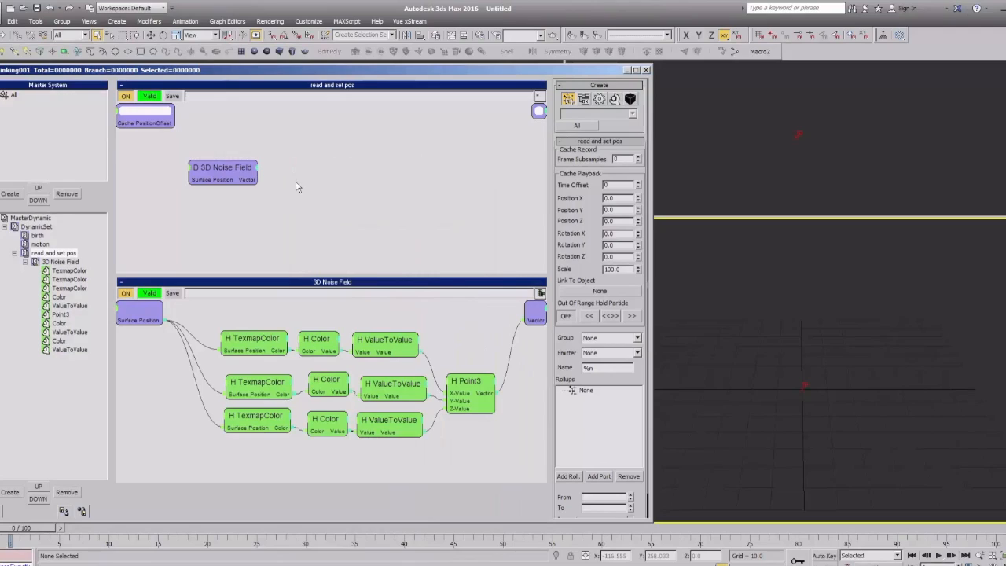
drag(224, 169, 262, 178)
Assign a Smoke map to the first material's diffuse colour and set its coordinate source to World XYZ.
drag(268, 341, 262, 336)
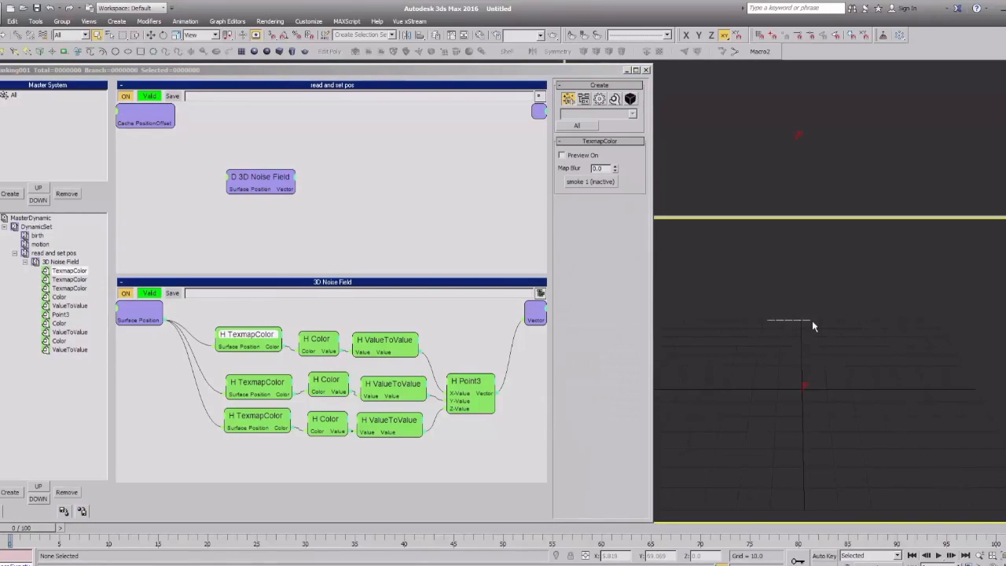
key(m)
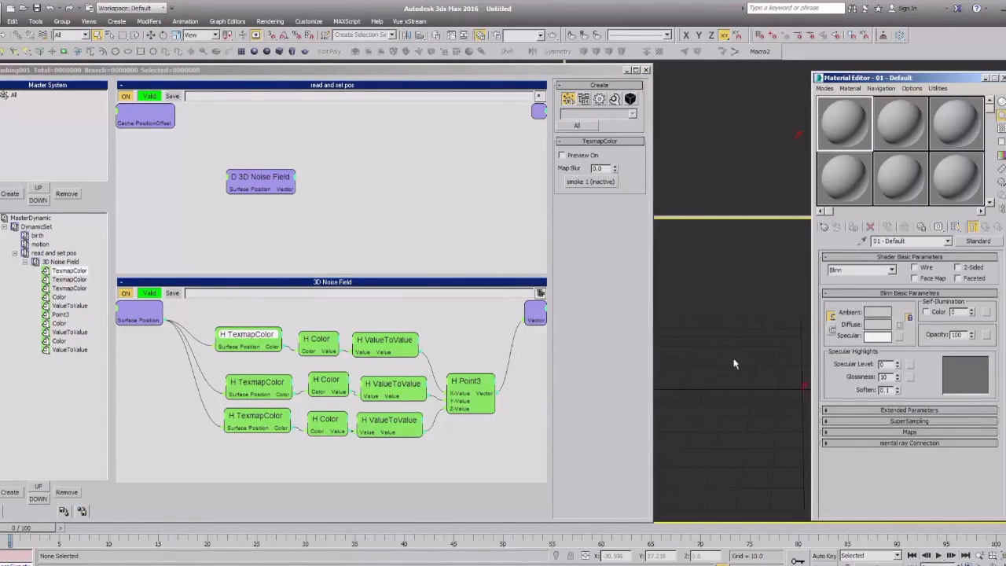
click(899, 324)
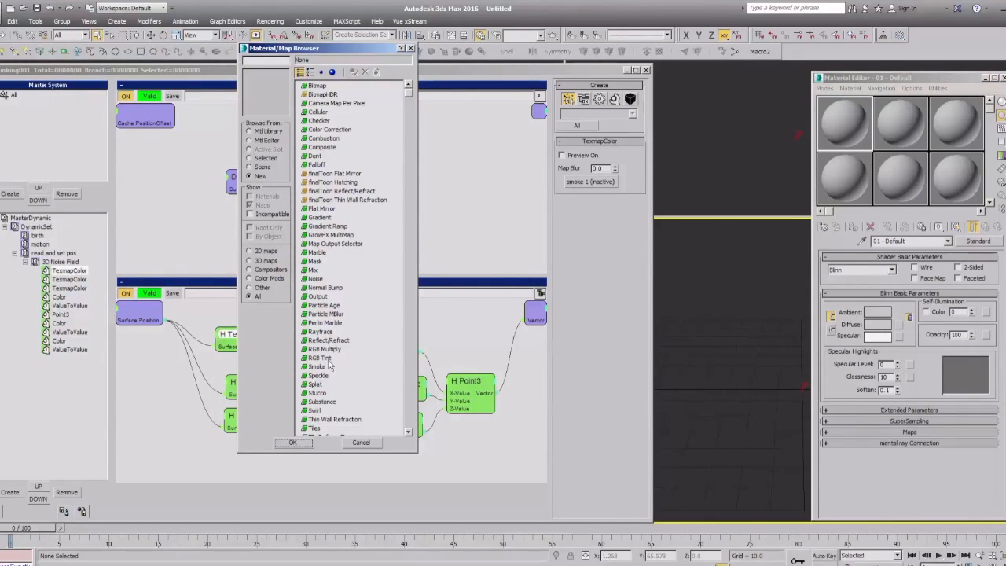
double_click(318, 367)
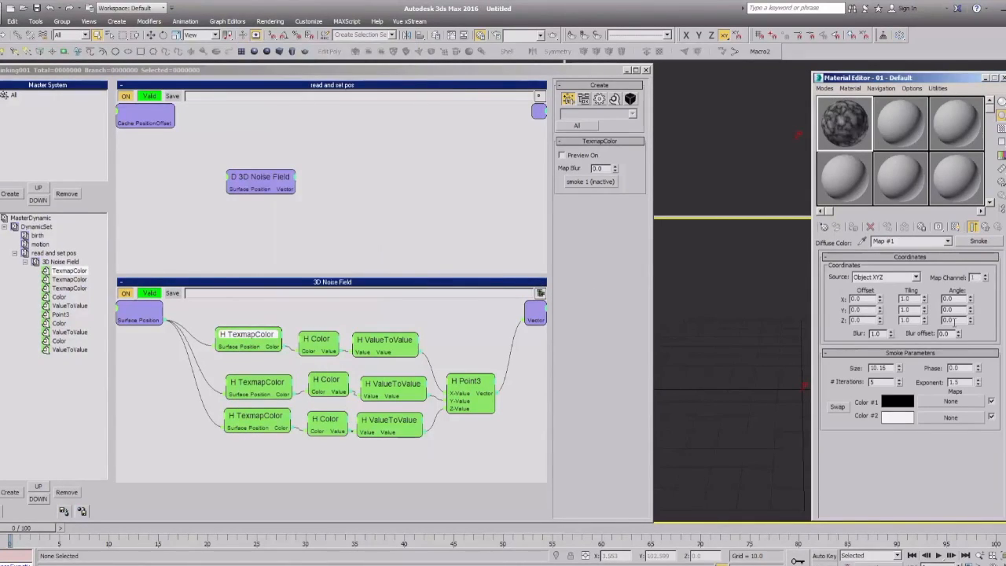
click(875, 278)
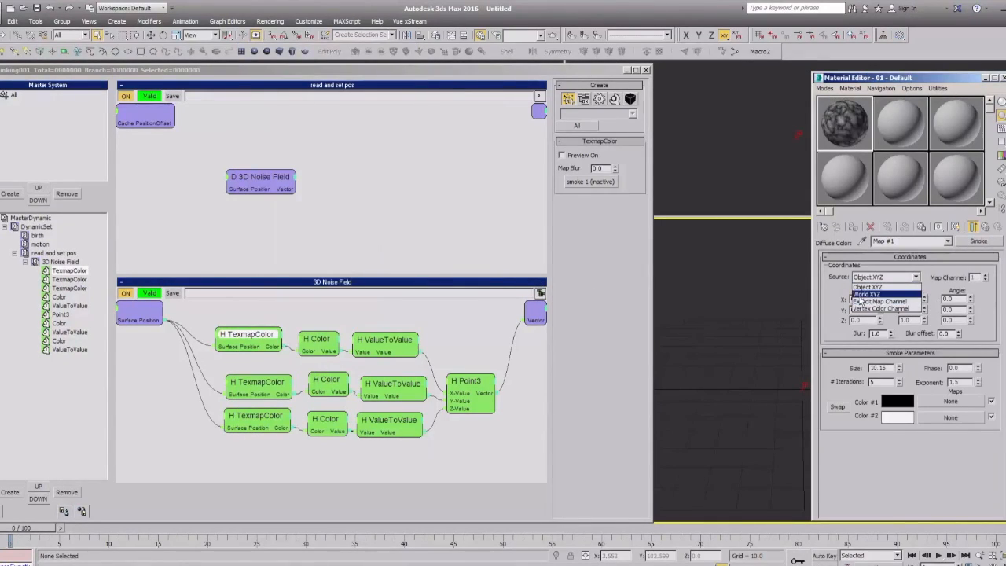
click(869, 294)
Add a ParamBlock operator to the read and set pos network, beside the 3D Noise Field node.
right_click(319, 139)
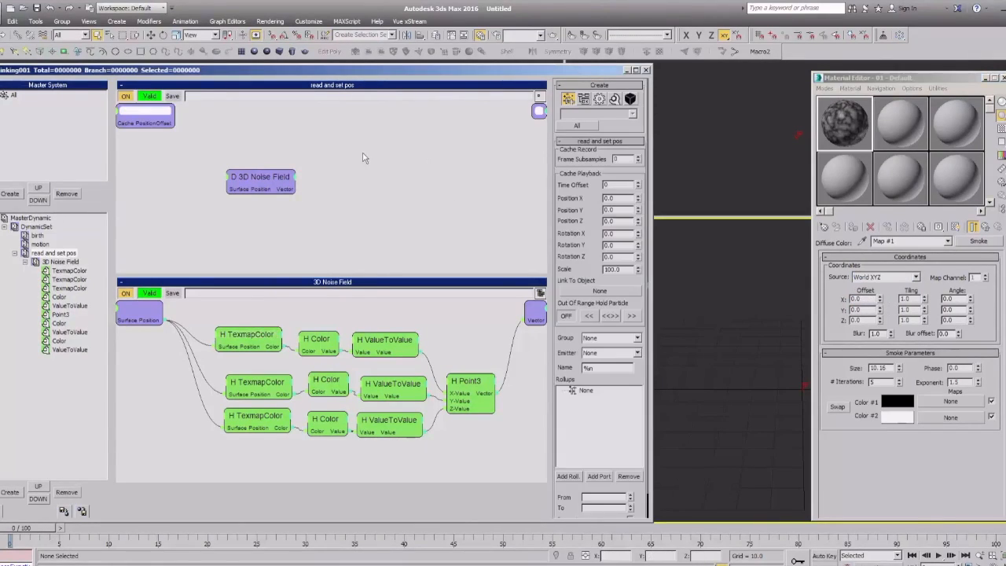
mouse_move(356, 165)
mouse_move(421, 161)
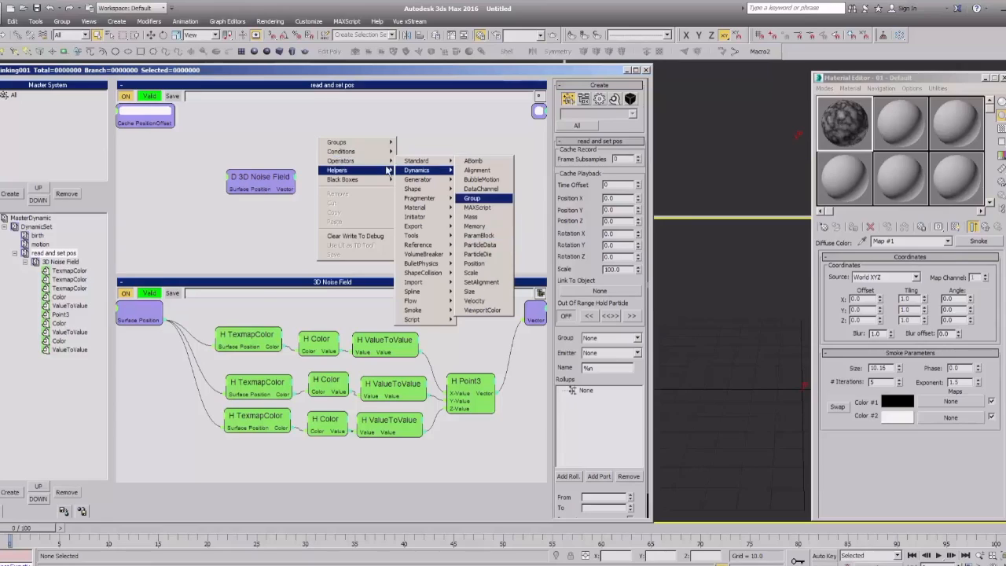
click(476, 235)
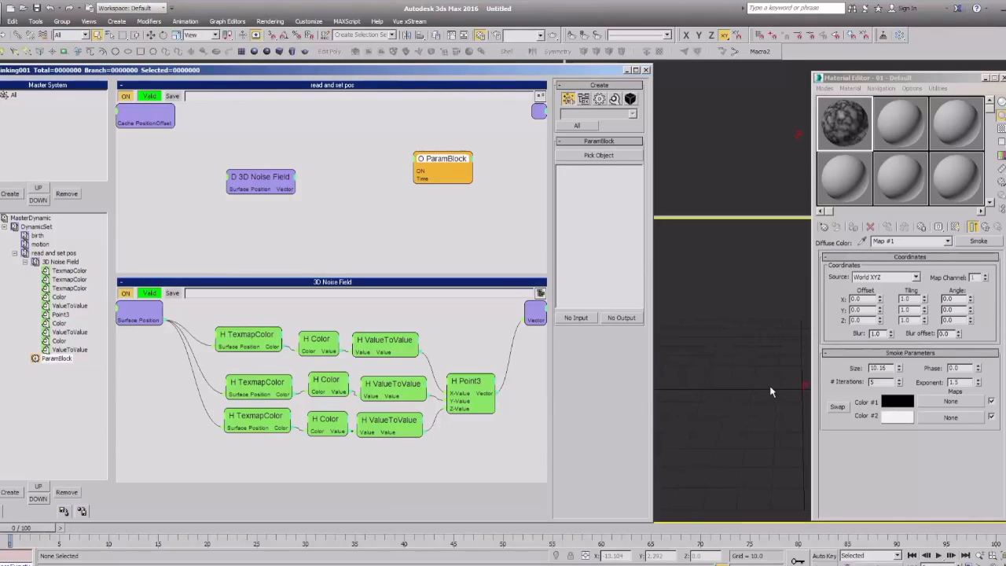
Create a GeoSphere in the perspective viewport and assign the Smoke-mapped 01 - Default material to it.
click(718, 379)
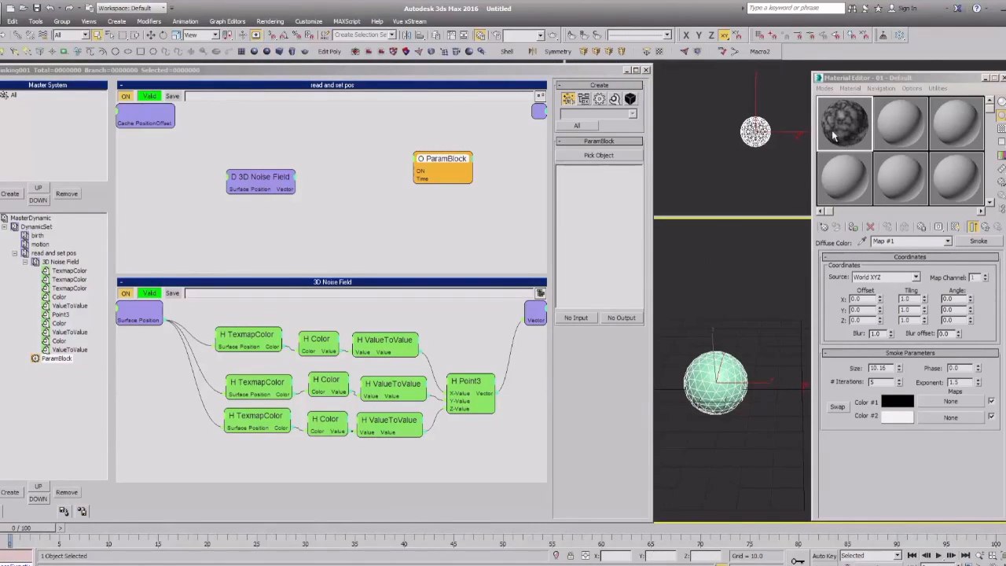
click(853, 146)
click(855, 227)
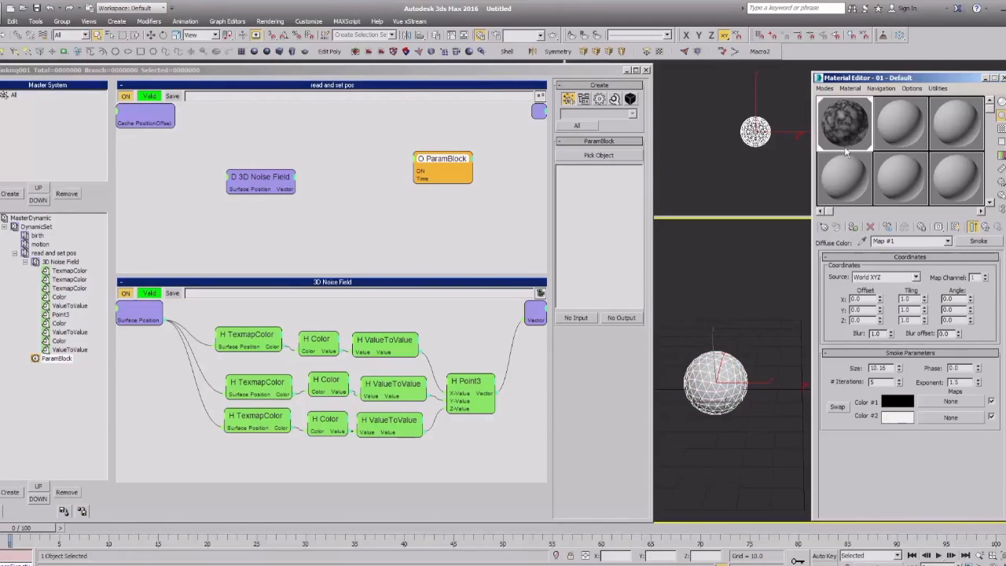
Move the ParamBlock node slightly and set the GeoSphere as its object.
drag(452, 169, 457, 154)
click(612, 158)
click(717, 376)
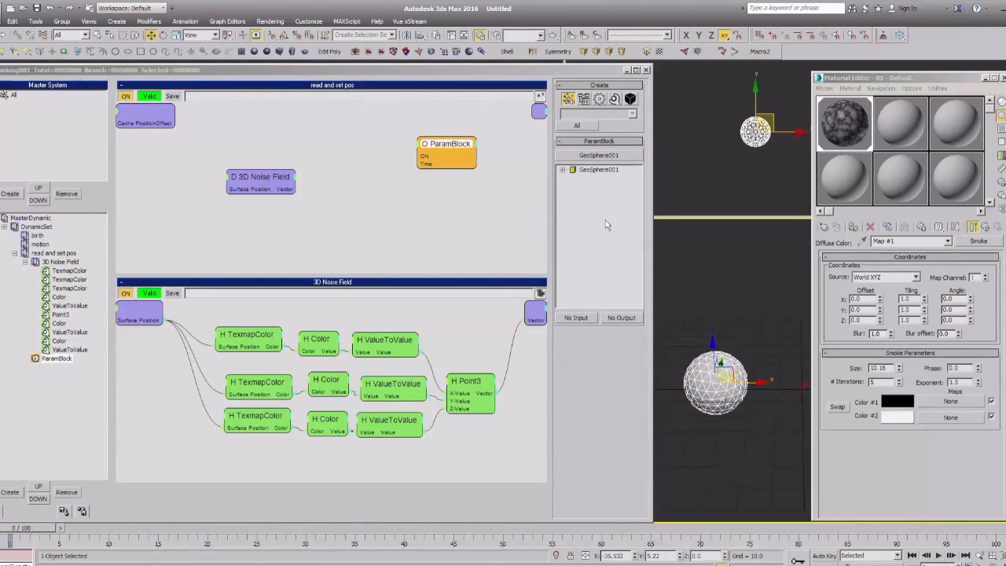
Expose the Size of the GeoSphere's diffuse Smoke map as a ParamBlock input and try to add Phase.
click(563, 170)
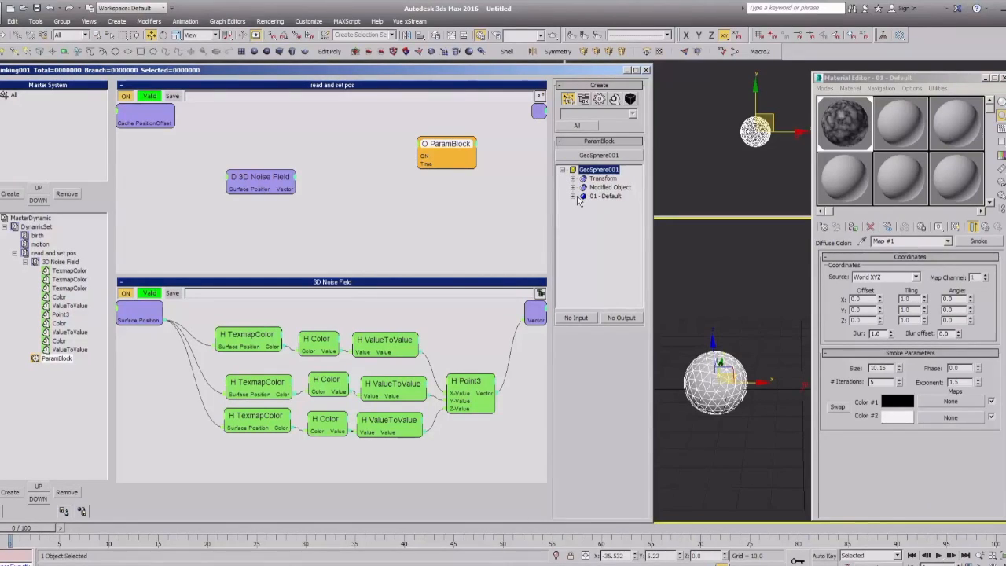
click(573, 196)
click(583, 205)
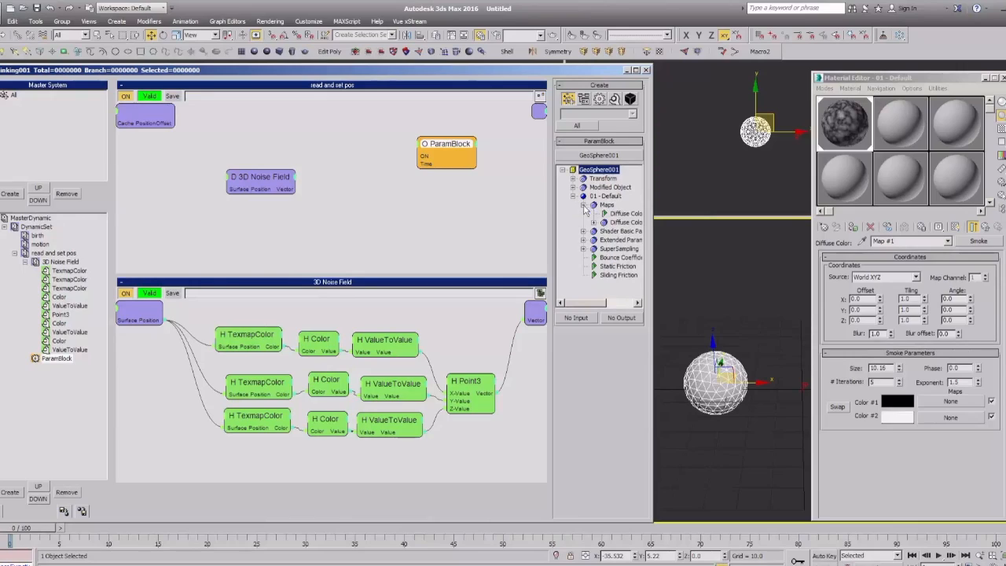
click(594, 223)
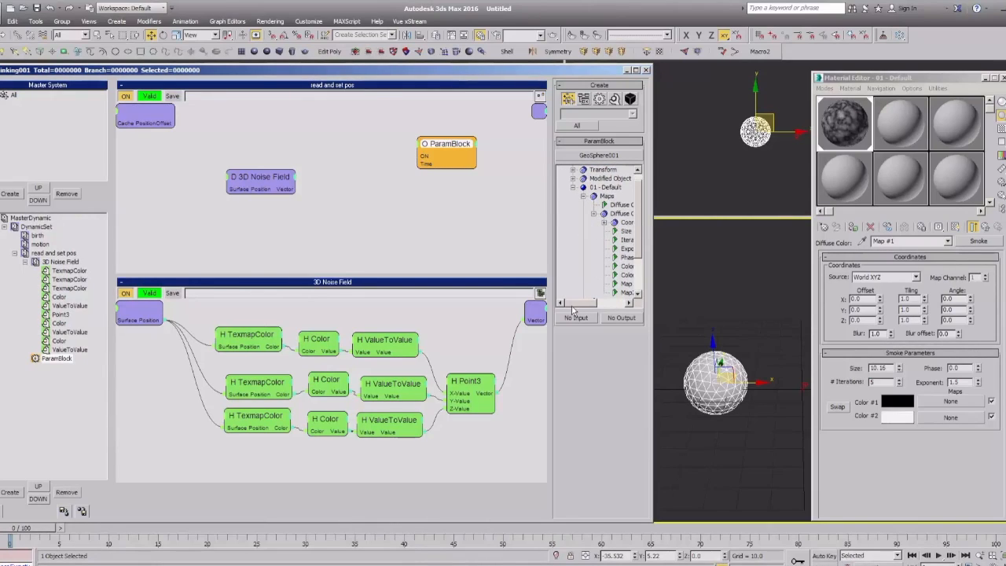
drag(634, 247, 636, 267)
click(582, 195)
click(575, 318)
click(585, 222)
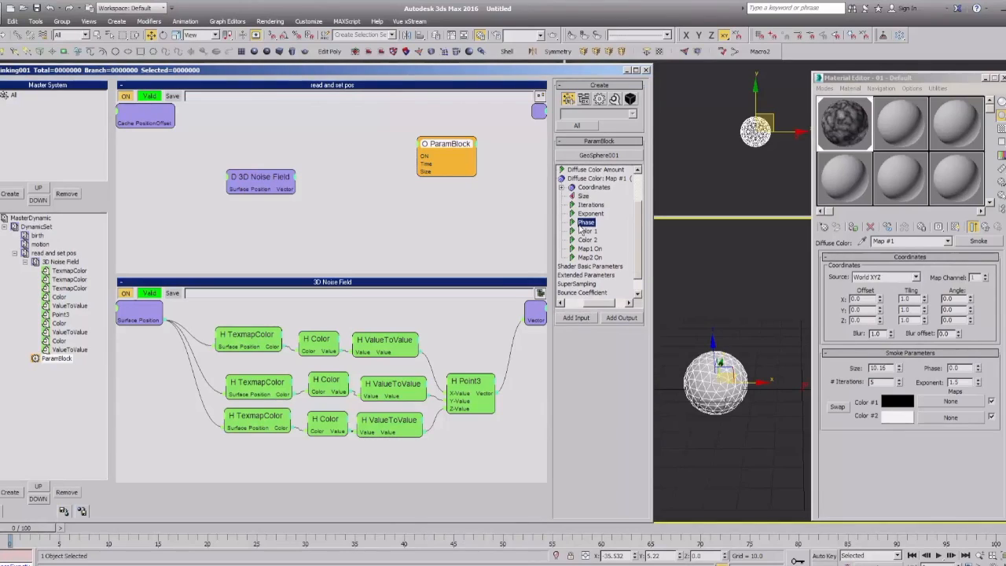
click(572, 320)
Enlarge the read and set pos network area and move the ParamBlock node below the 3D Noise Field node.
drag(444, 168, 457, 232)
drag(418, 270, 416, 445)
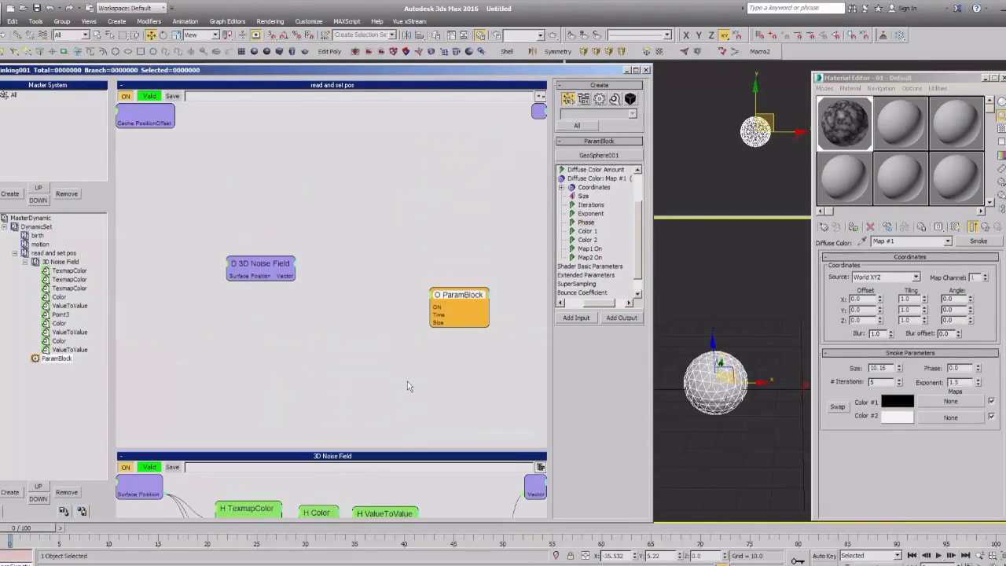
middle_drag(407, 381, 392, 294)
drag(440, 212, 410, 285)
scroll(371, 346, down, 3)
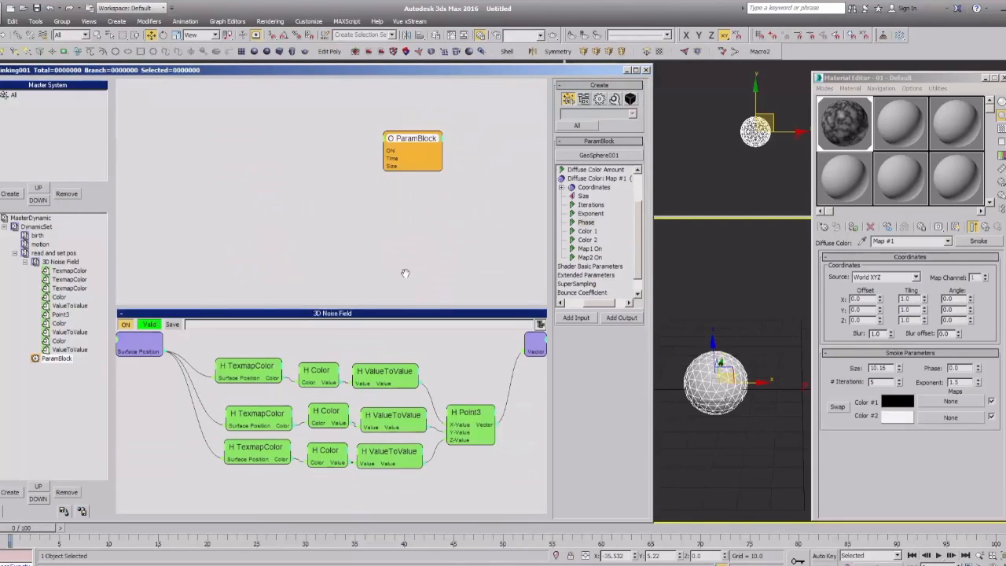
Examine the map settings of the first-row TexmapColor helper, shift it slightly, and reselect the GeoSphere.
click(250, 374)
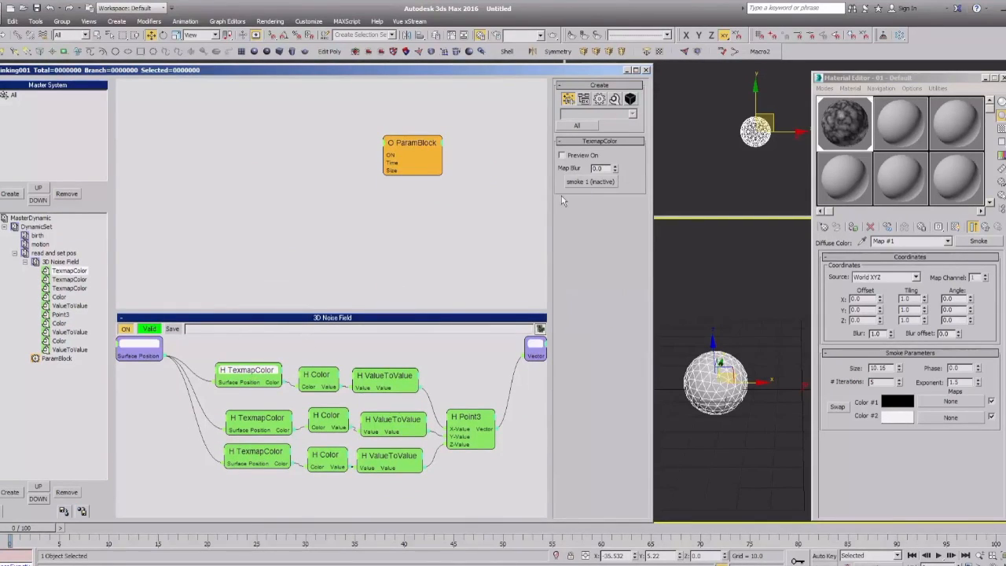
drag(253, 369, 258, 374)
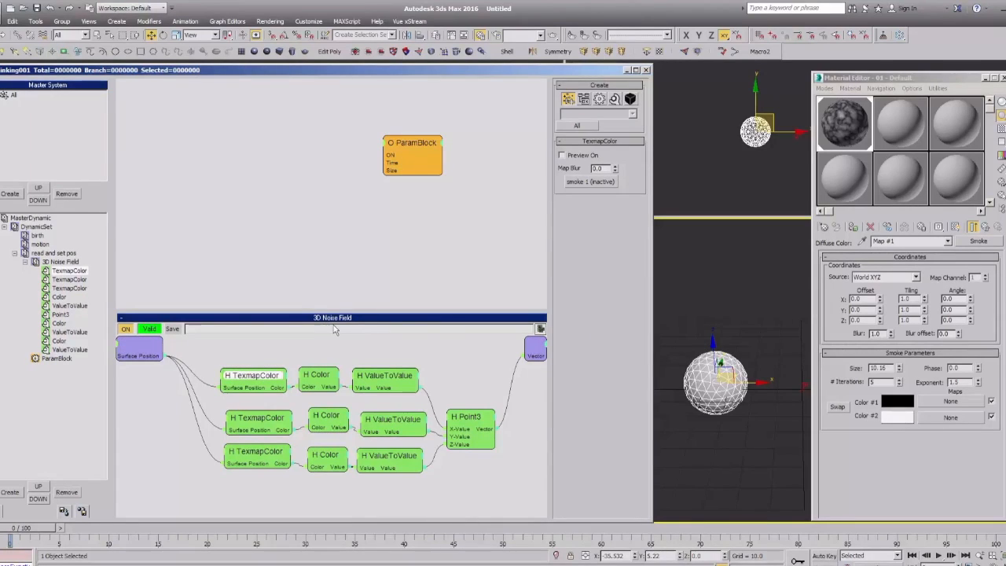
click(699, 311)
key(q)
click(259, 355)
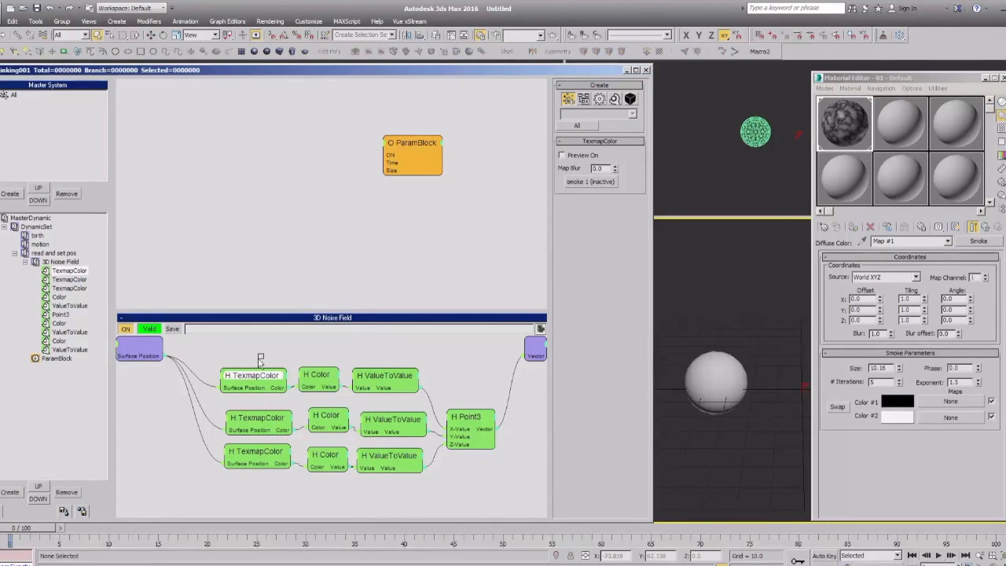
click(724, 374)
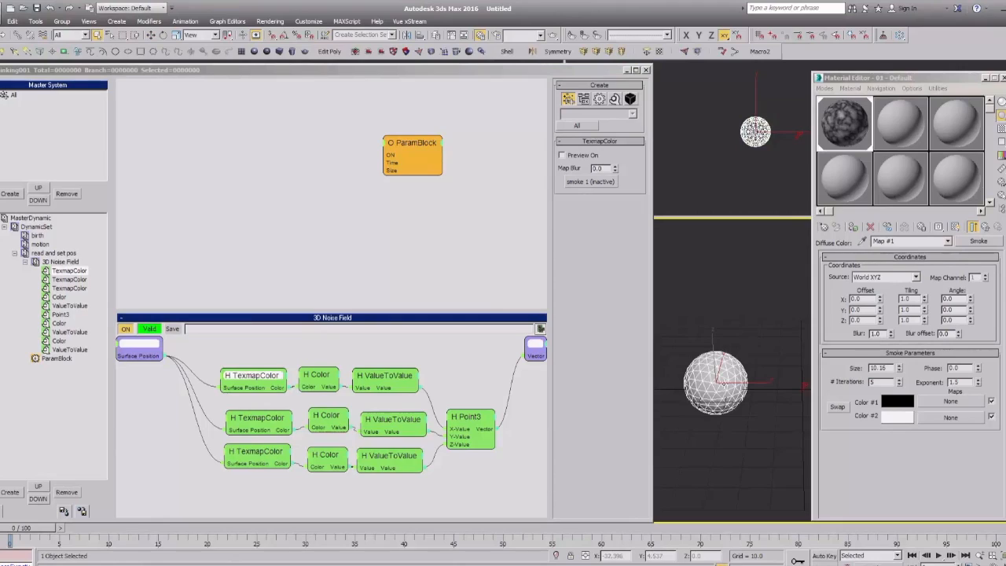
Expose the Phase of the GeoSphere's diffuse Smoke map as a ParamBlock input.
drag(416, 153, 395, 152)
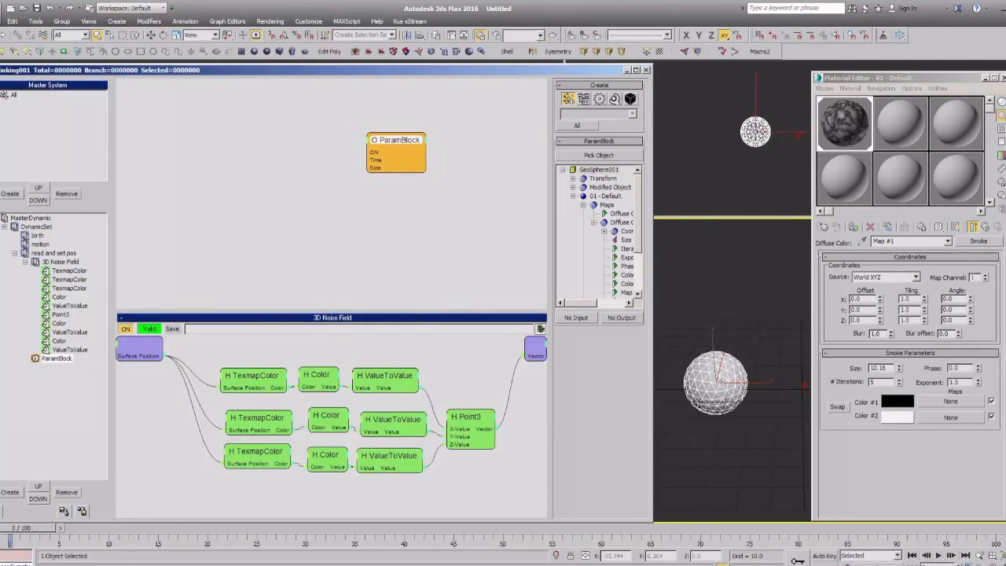
drag(387, 146, 410, 139)
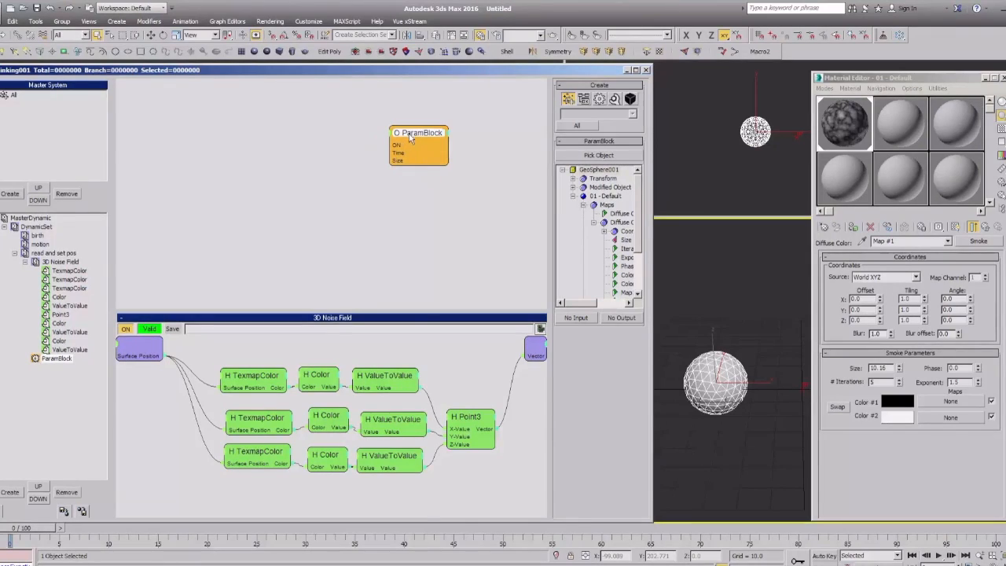
scroll(629, 250, down, 3)
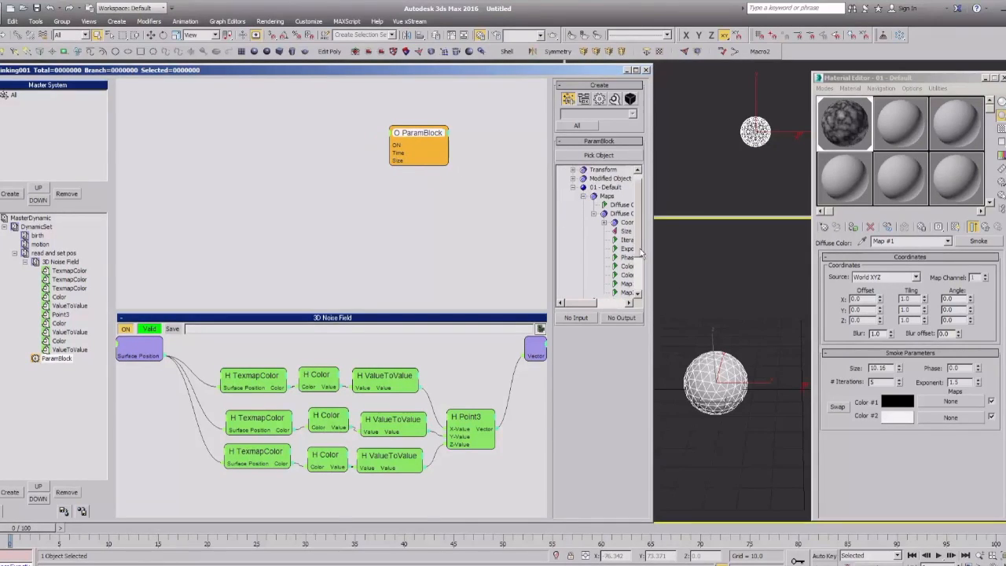
click(627, 240)
click(584, 318)
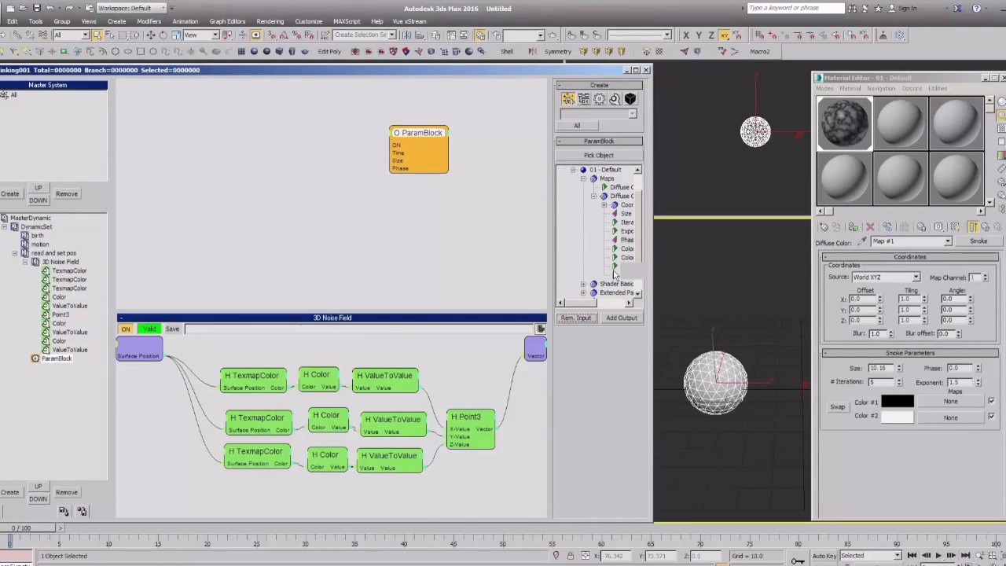
Reposition the ParamBlock node to leave free space beside its inputs.
drag(403, 133, 384, 147)
drag(371, 182, 295, 181)
drag(394, 148, 419, 138)
click(282, 163)
drag(405, 171, 294, 148)
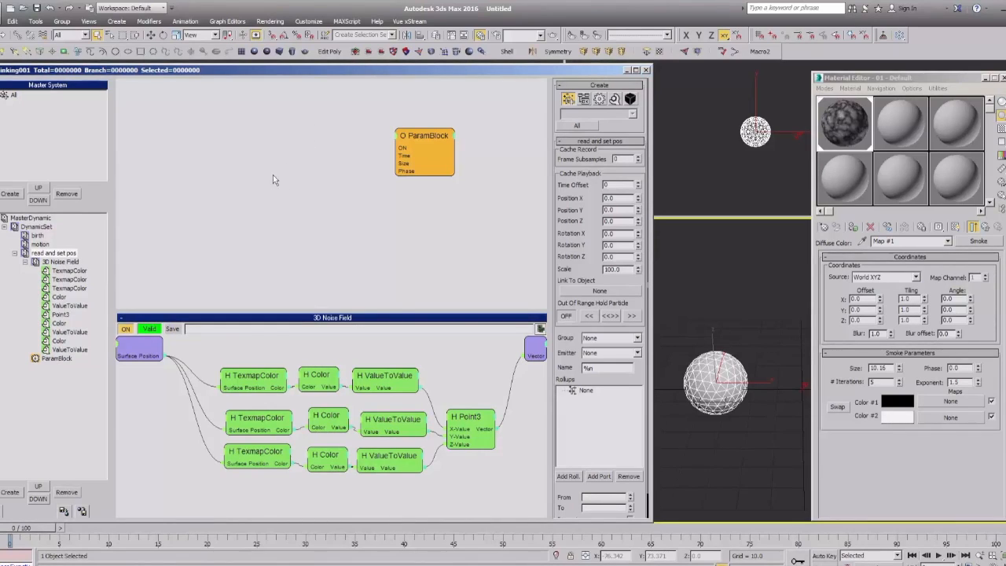
Add the time in frames black box from m3d_Basic to the read and set pos network, before the ParamBlock.
right_click(186, 129)
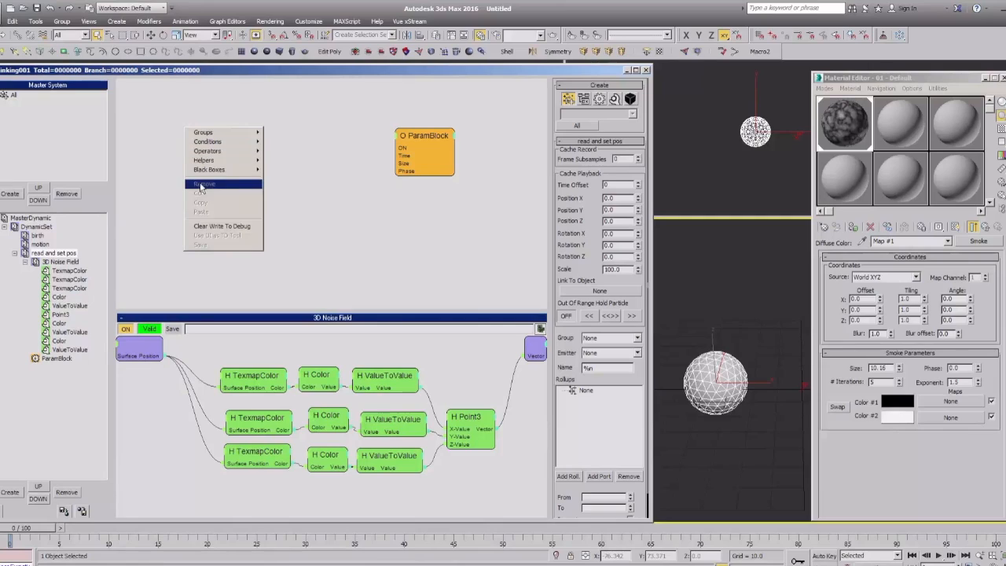
mouse_move(228, 160)
mouse_move(283, 161)
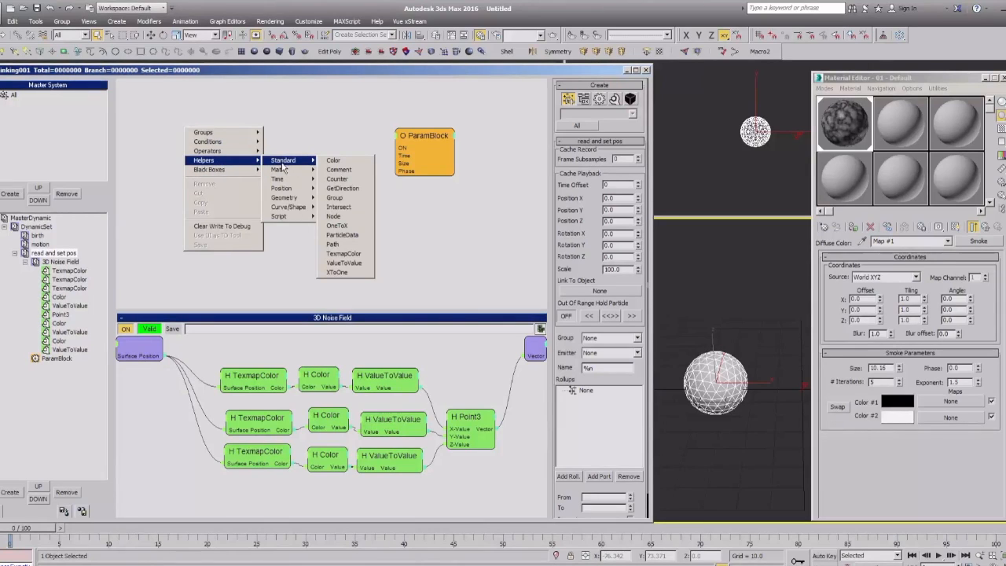
mouse_move(314, 170)
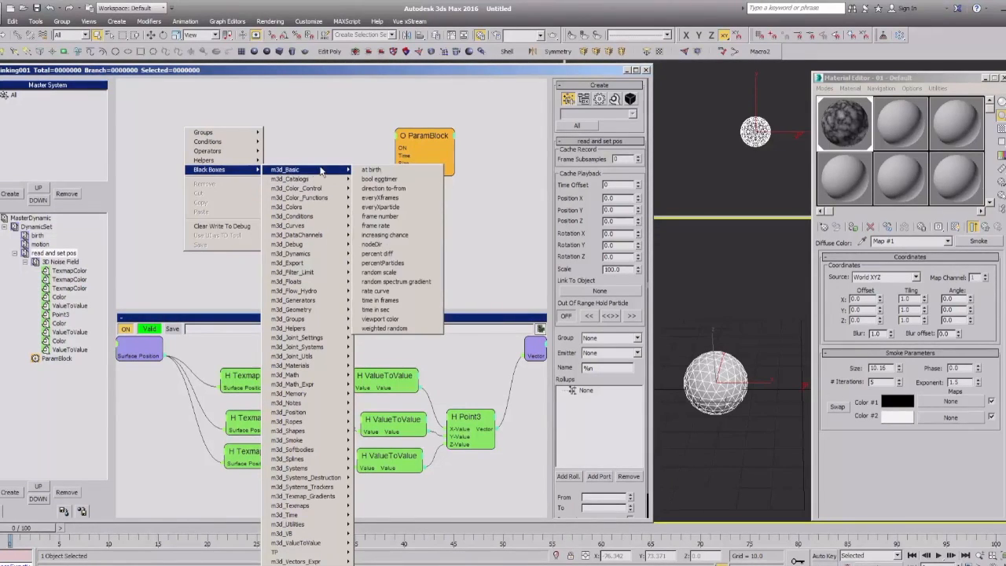
click(390, 302)
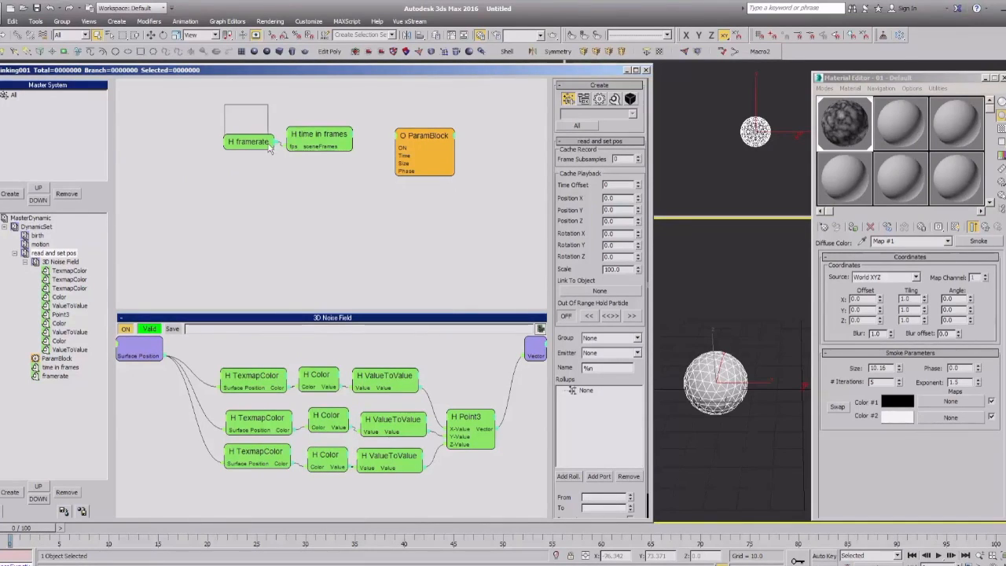
right_click(206, 169)
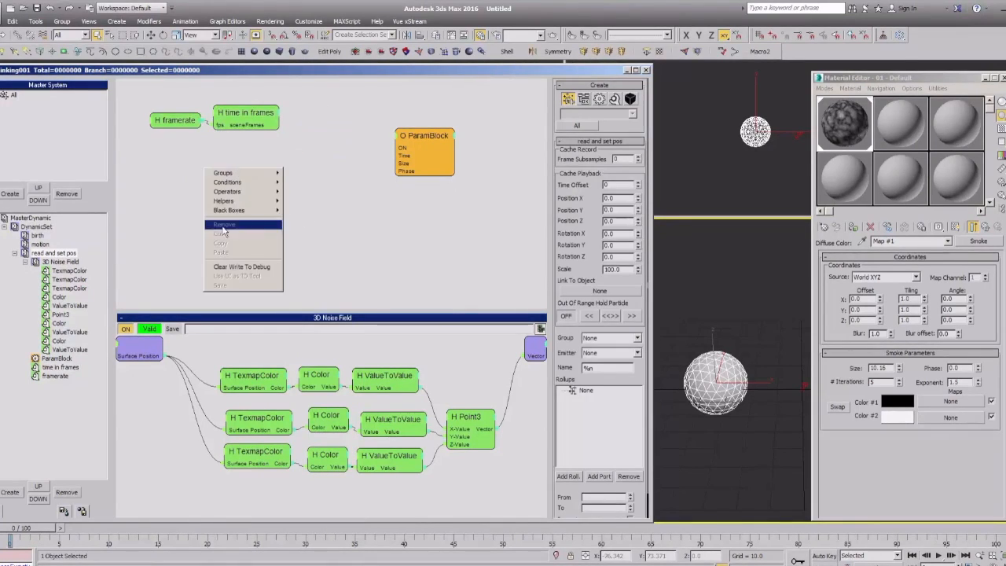
mouse_move(236, 210)
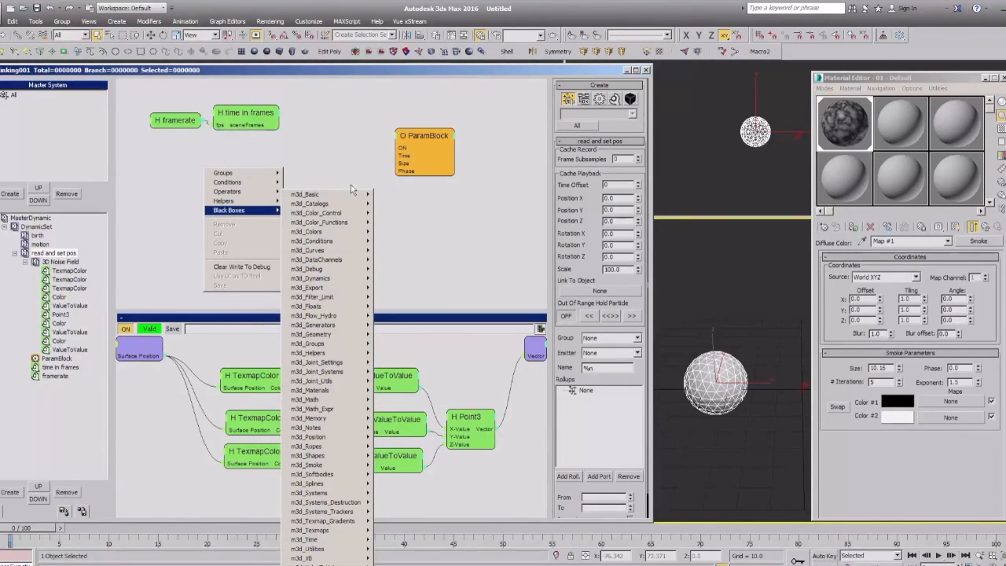
click(316, 144)
Check the settings of the time in frames and framerate helpers and space both nodes farther apart from the ParamBlock.
click(240, 116)
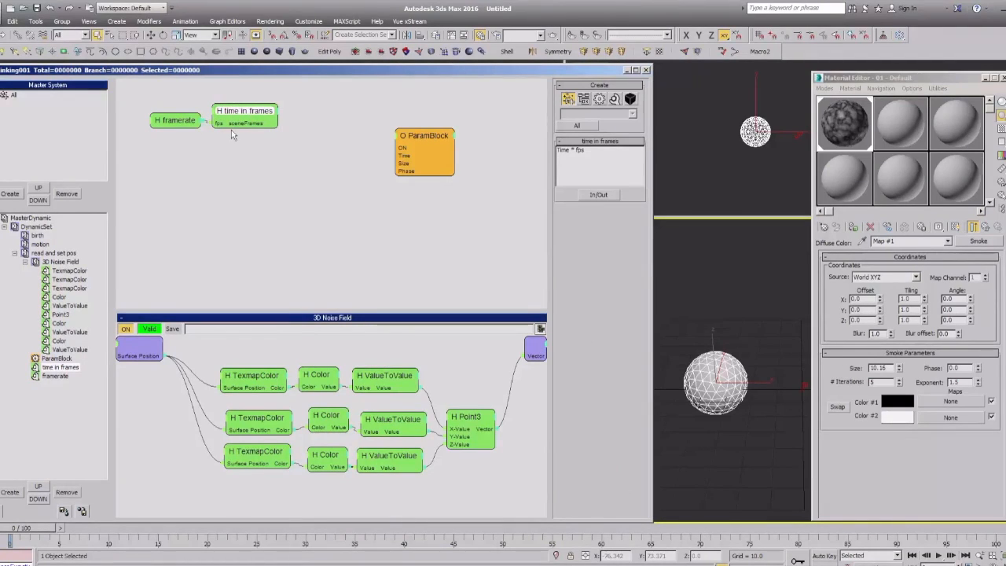
drag(247, 112, 240, 117)
mouse_move(179, 117)
mouse_down()
mouse_move(166, 114)
mouse_move(172, 123)
mouse_up()
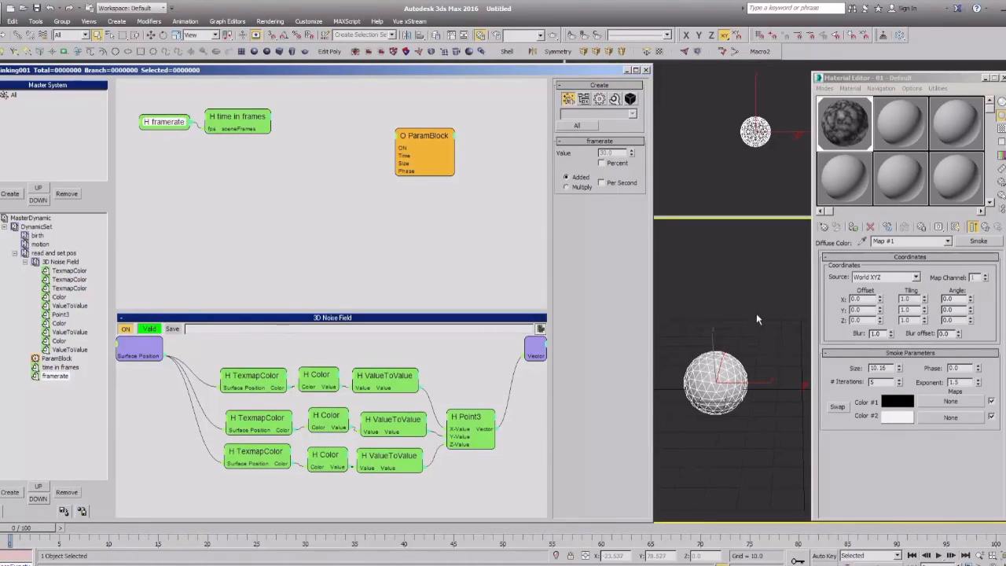
click(237, 118)
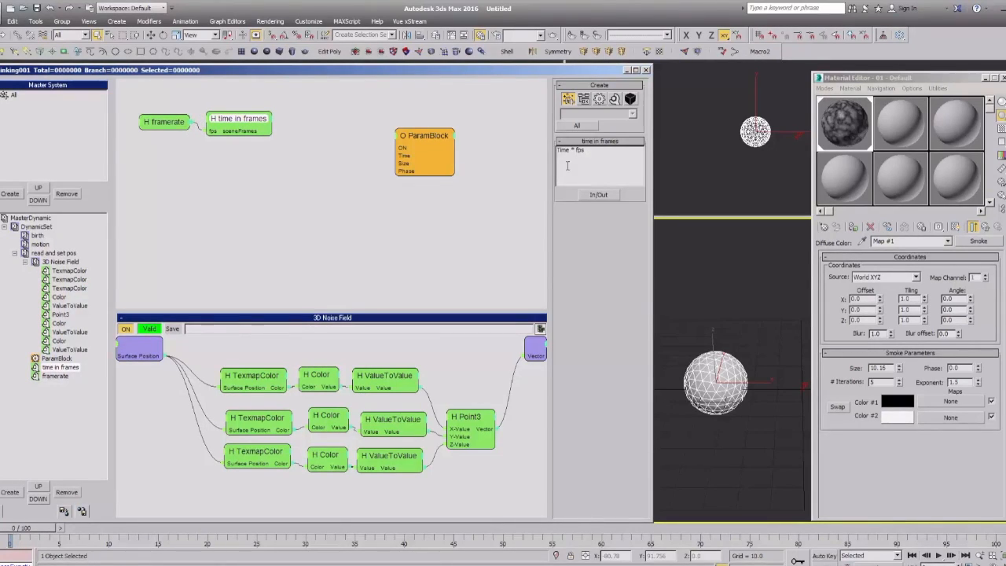
drag(247, 116, 382, 167)
click(315, 141)
drag(419, 139, 440, 127)
Add a ValueToValue helper before the ParamBlock and feed the sceneFrames output of time in frames into its Value input.
right_click(281, 123)
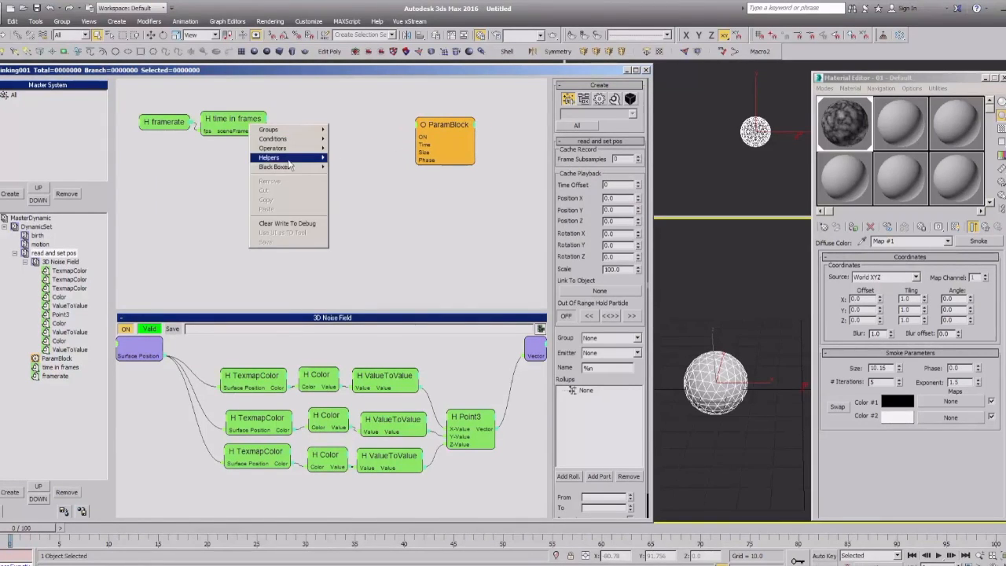
mouse_move(366, 161)
click(411, 260)
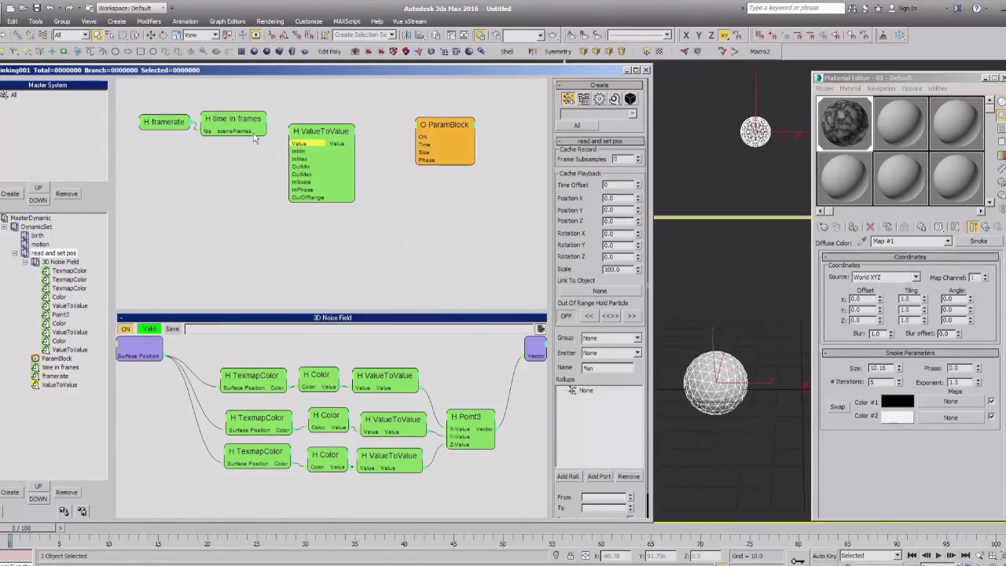
drag(301, 145, 297, 155)
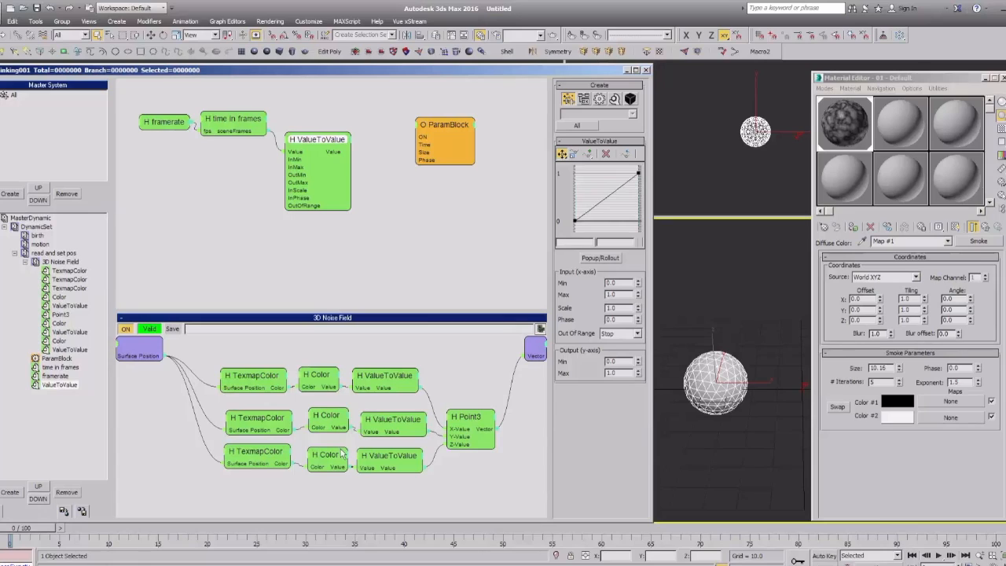
Close the Material Editor and set the scene's animation range to start at frame 1001 and end at frame 1200.
click(948, 473)
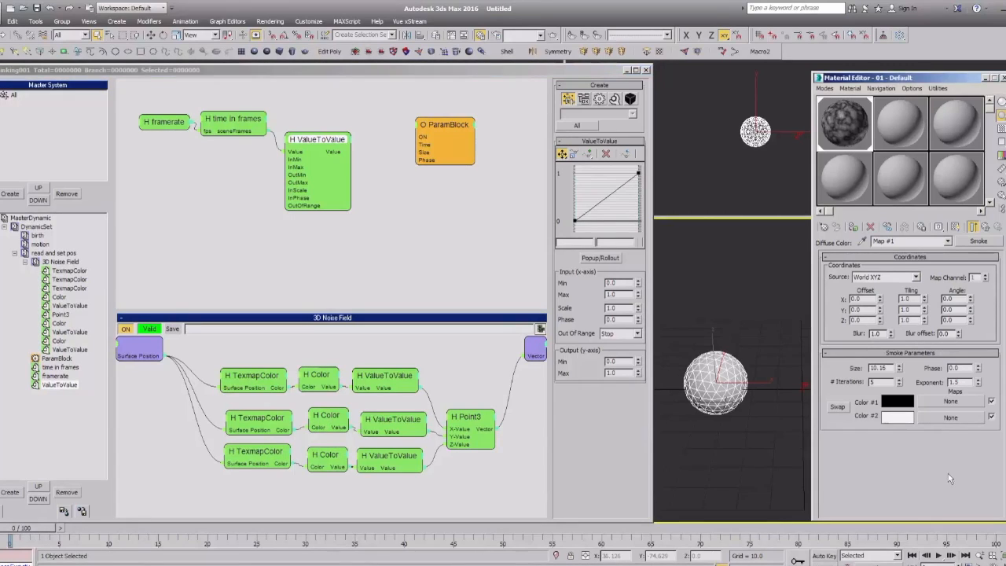
key(m)
click(826, 456)
click(461, 310)
text(1001)
key(Tab)
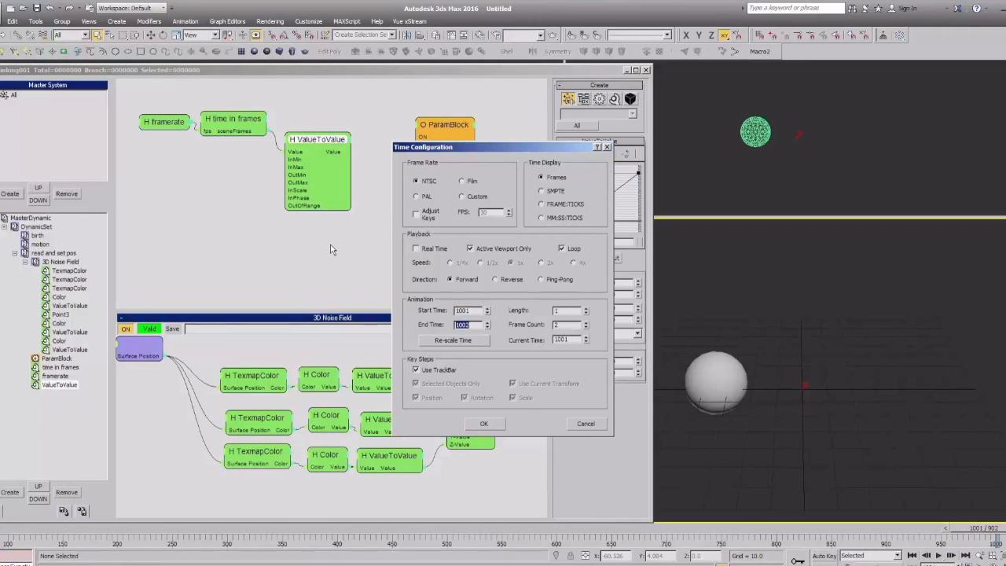
text(1200)
key(Return)
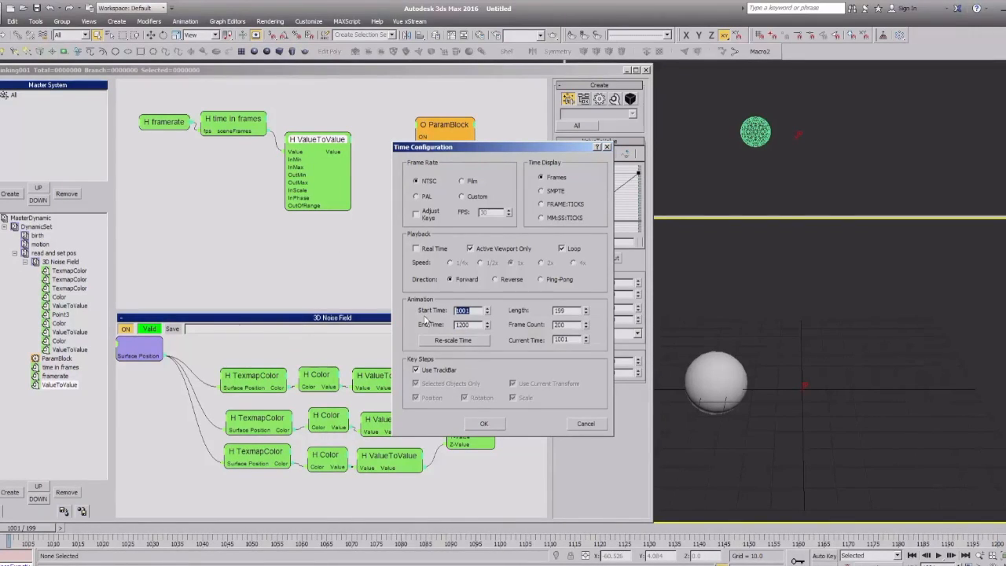
Switch the scene frame rate to Film, re-enter the animation range as 1001 to 1200, and accept the time configuration.
click(462, 181)
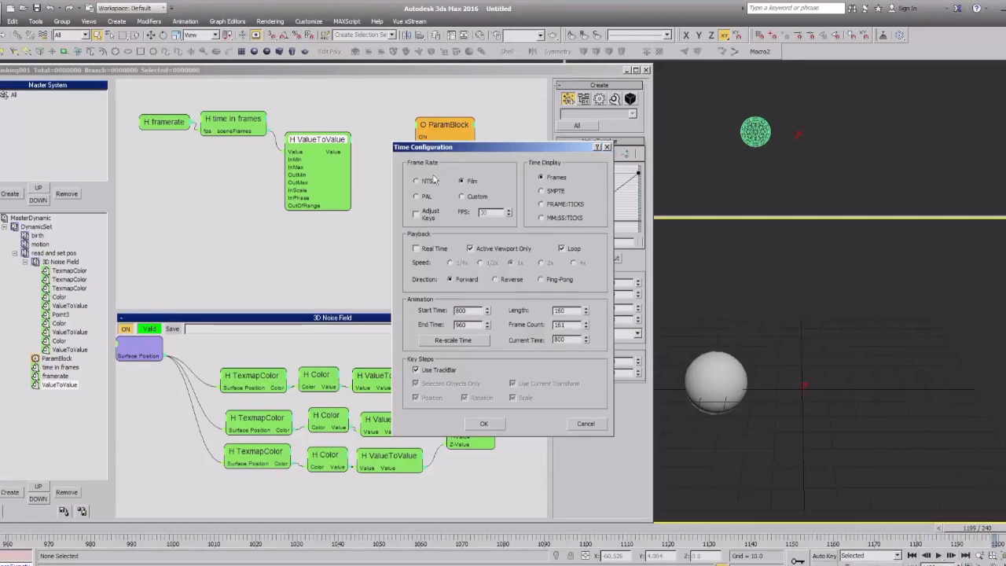
text(1001)
key(Tab)
text(1200)
key(Return)
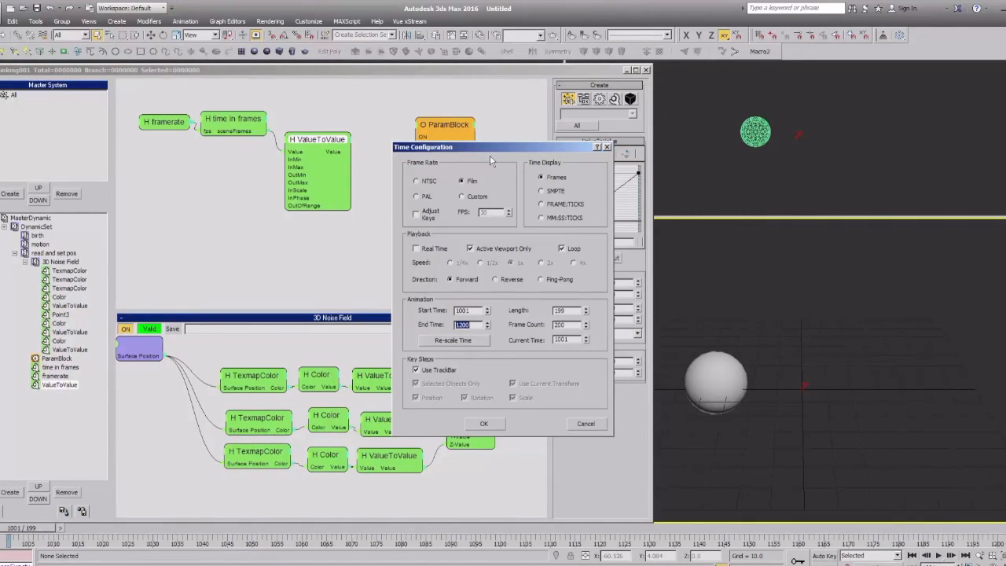
click(484, 423)
Set the ValueToValue helper's input range to a minimum of 1010 and a maximum of 1100.
drag(332, 164, 308, 134)
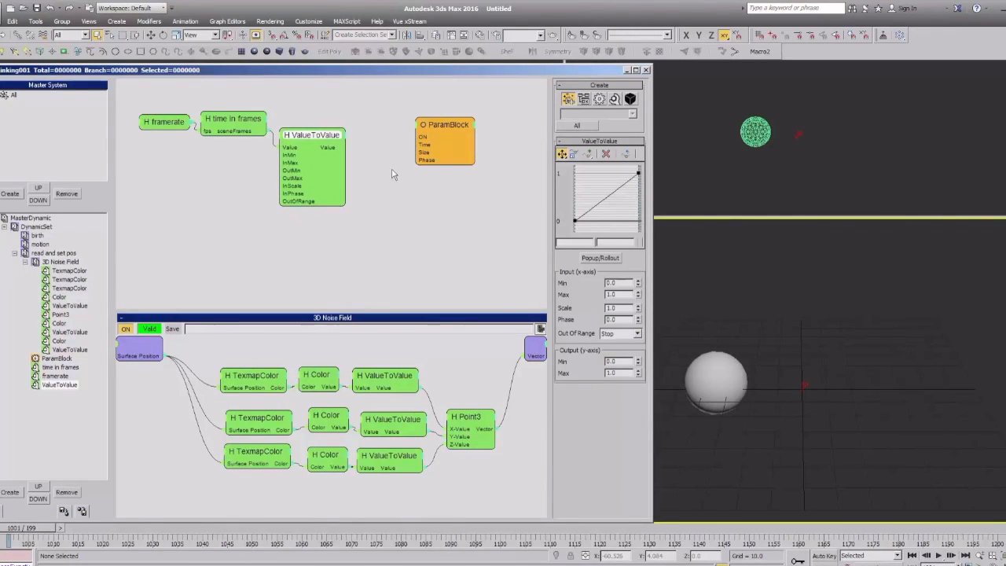
double_click(613, 283)
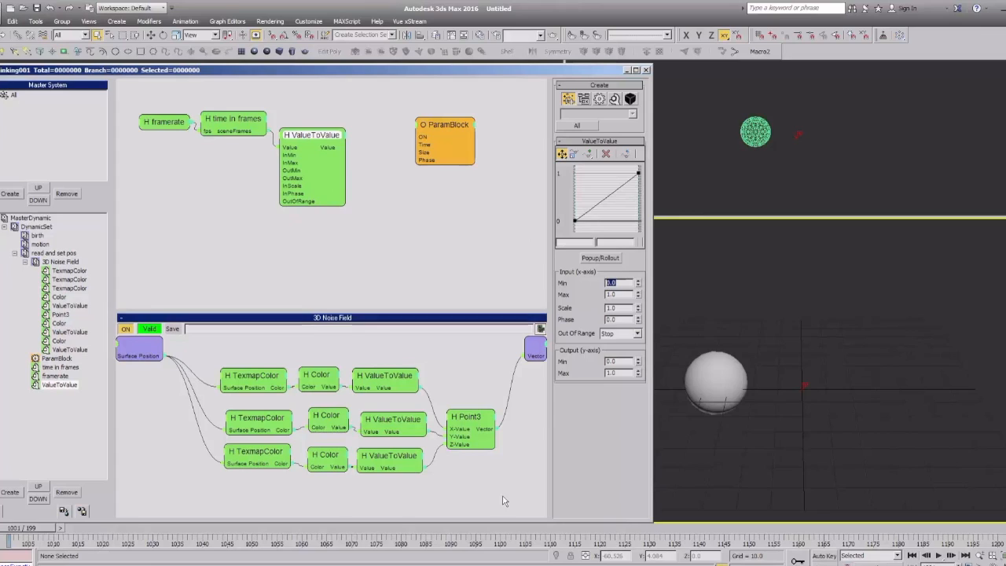
text(1010)
key(Tab)
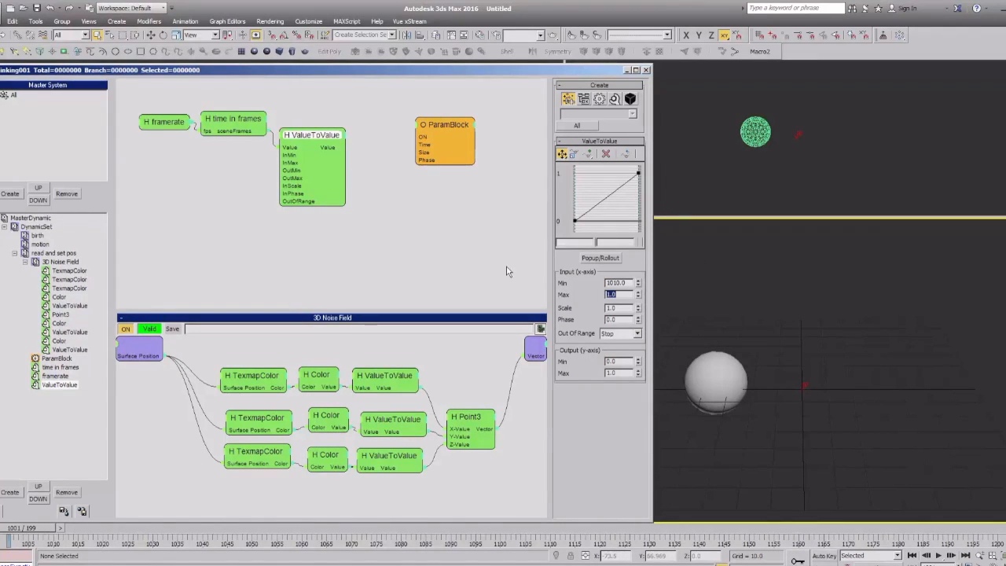
text(11000)
key(Tab)
key(shift+Tab)
text(1100)
key(Tab)
Connect the ValueToValue output to the ParamBlock's Size and set its output range to a minimum of 10 and maximum of 50.
drag(339, 147, 440, 129)
key(m)
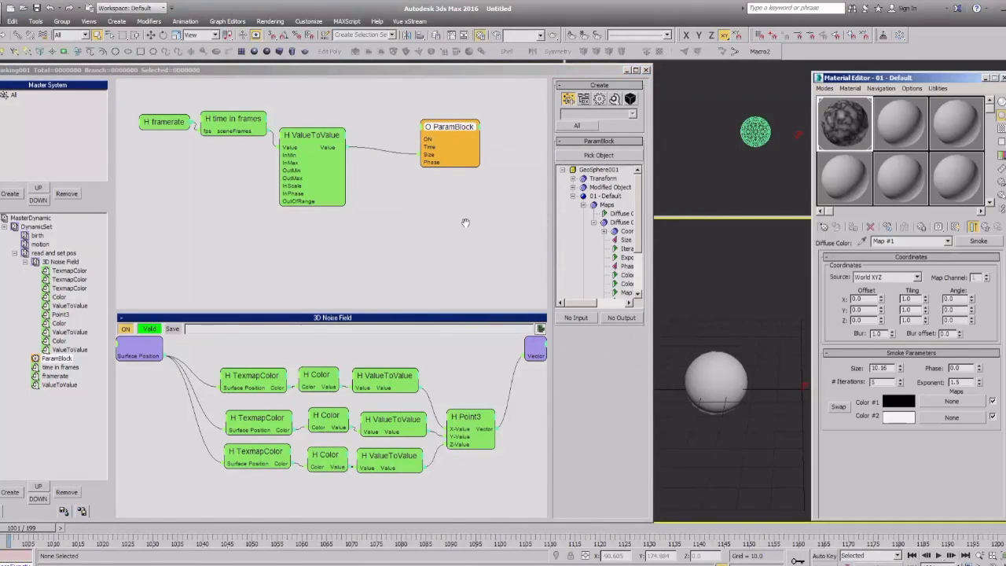
drag(334, 139, 338, 142)
double_click(610, 361)
text(10)
key(Return)
double_click(612, 373)
text(80)
key(Return)
Collapse the ValueToValue node to its connected ports and line it up between time in frames and the ParamBlock.
drag(445, 129, 465, 130)
drag(327, 140, 301, 139)
double_click(309, 142)
double_click(309, 142)
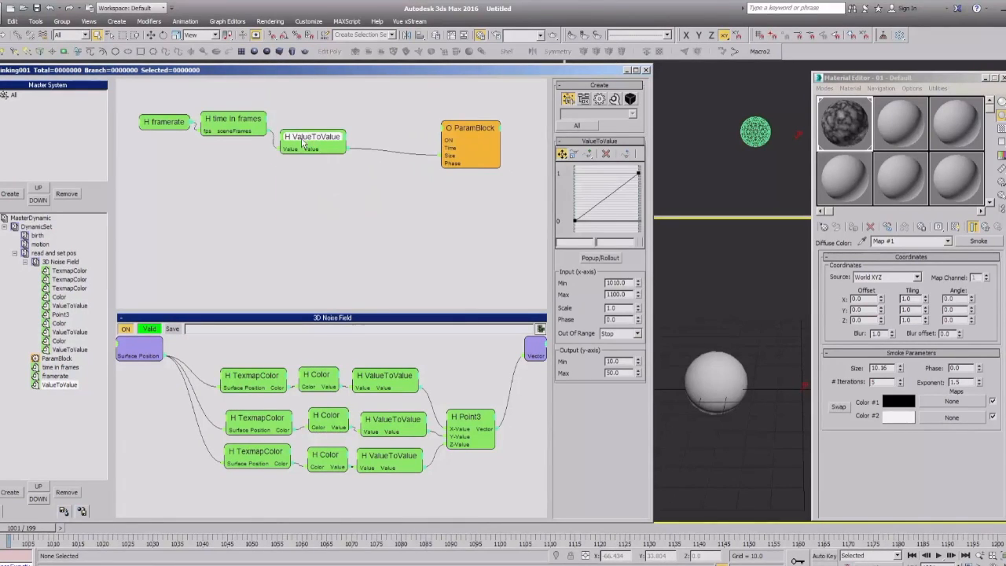
drag(458, 132, 453, 136)
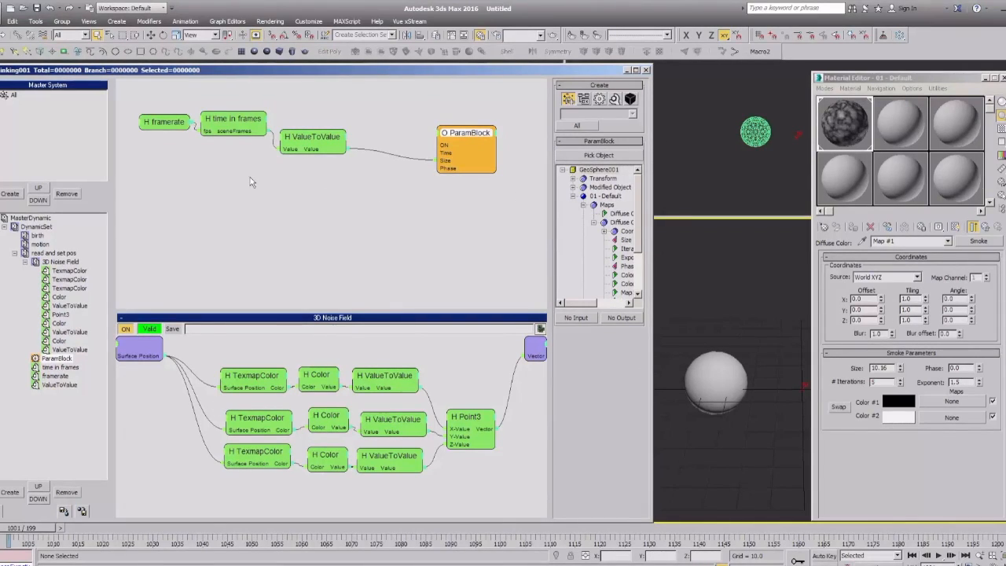
drag(303, 144, 307, 131)
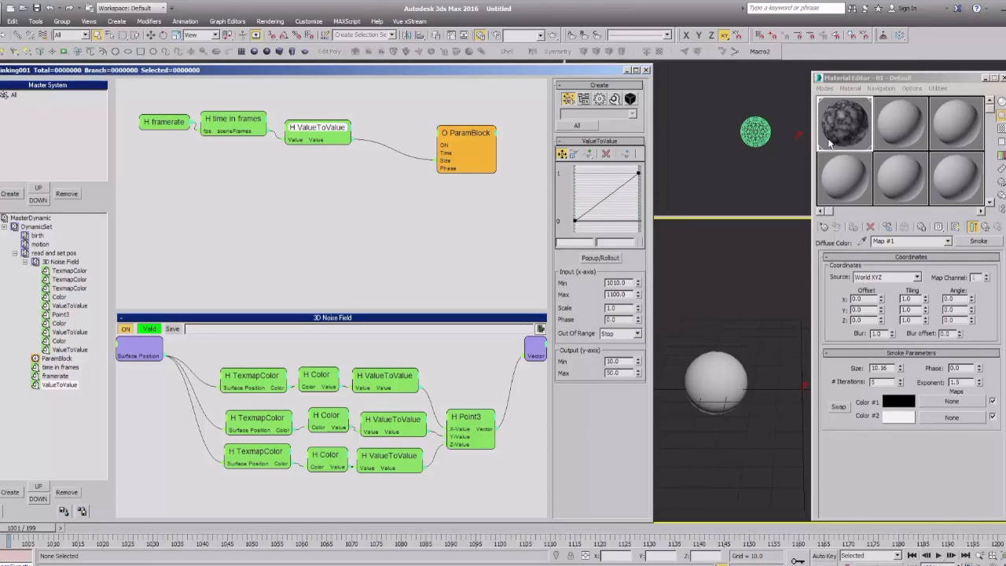
Scrub the timeline with an enlarged preview of the Smoke map to check its size animation, and review the first-row TexmapColor helper.
click(857, 135)
click(973, 227)
drag(33, 538, 213, 535)
double_click(850, 124)
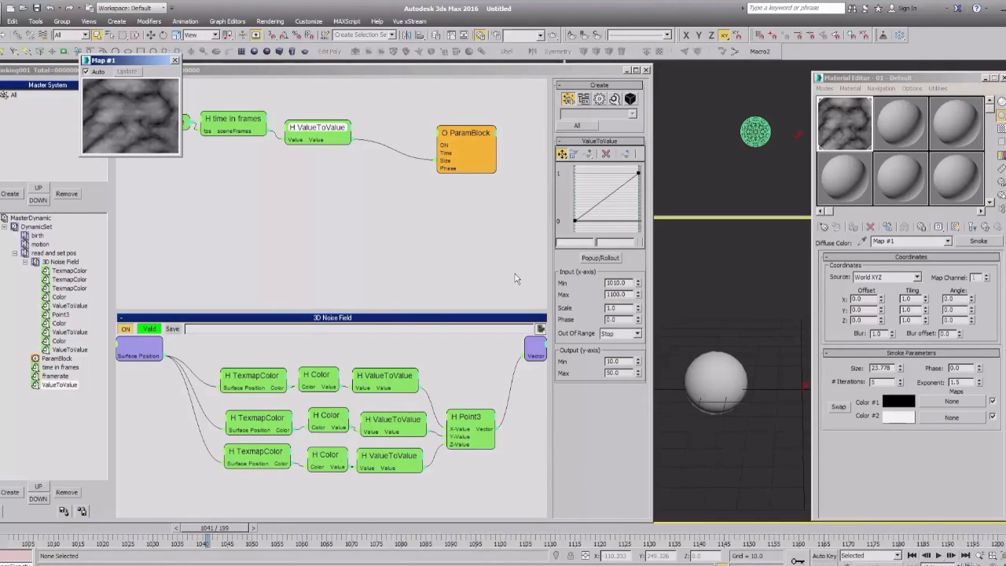
drag(180, 154, 315, 293)
drag(258, 59, 680, 201)
drag(8, 532, 294, 535)
click(733, 203)
drag(258, 346, 241, 378)
drag(251, 372, 253, 372)
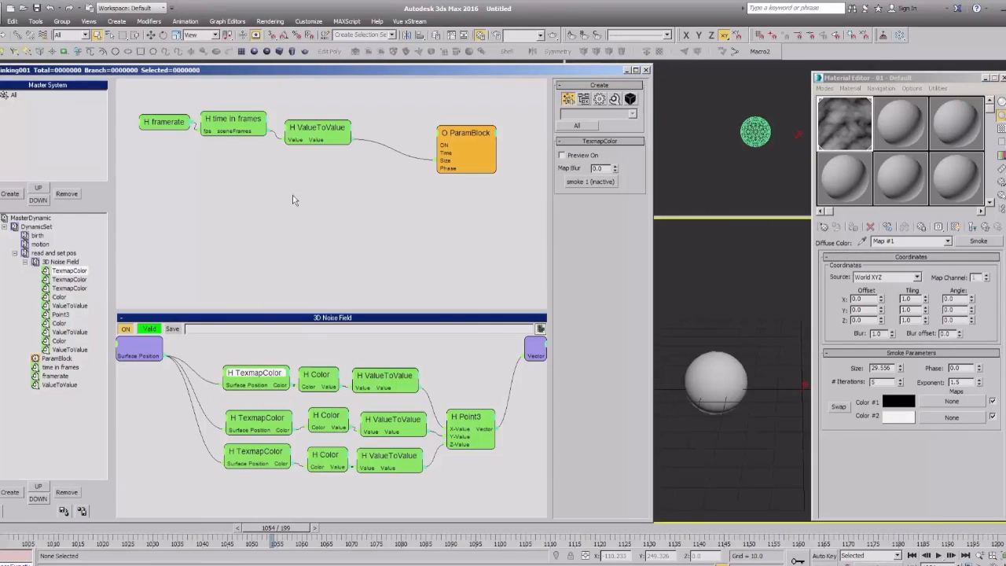
Hide the ParamBlock's unused ON and Time ports, keeping Size and Phase, and adjust the node's position.
mouse_move(455, 131)
mouse_down()
mouse_move(436, 124)
mouse_move(437, 108)
mouse_move(442, 139)
mouse_move(309, 184)
mouse_move(447, 156)
mouse_move(346, 182)
mouse_up()
click(422, 132)
click(419, 161)
drag(437, 158, 380, 184)
click(850, 126)
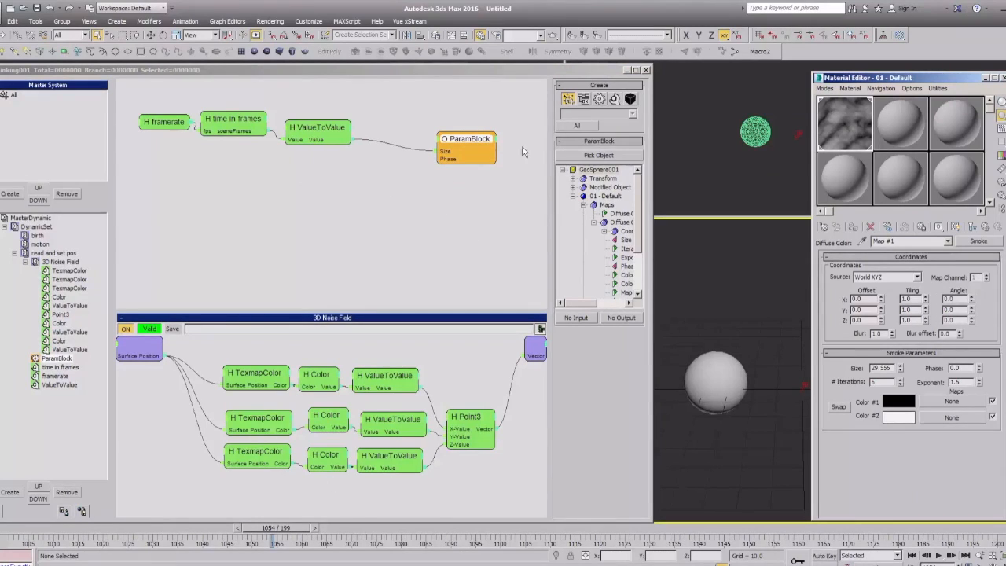
drag(465, 136, 470, 134)
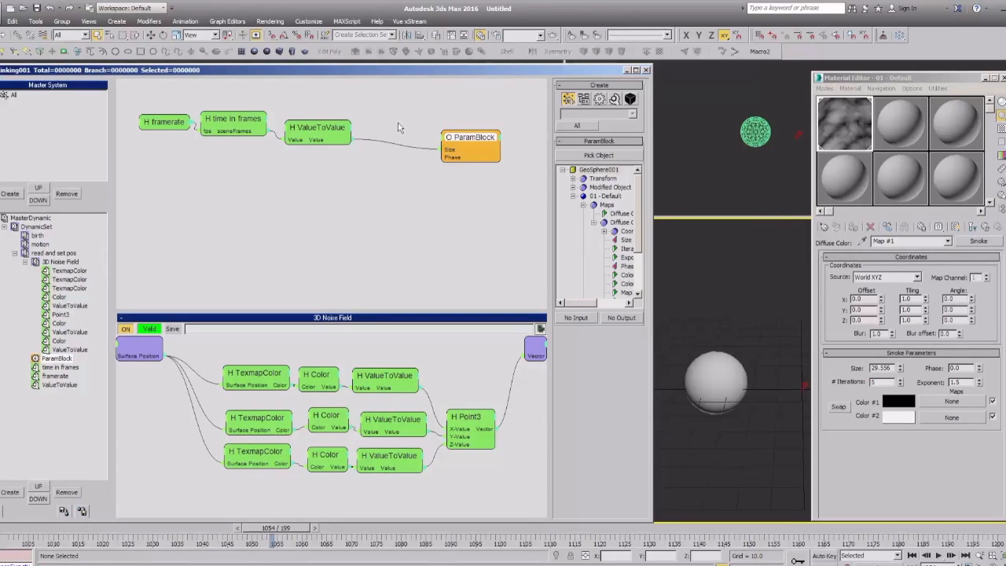
Close the Material Editor and nest the read and set pos DynamicSet under the motion DynamicSet.
click(36, 253)
click(16, 254)
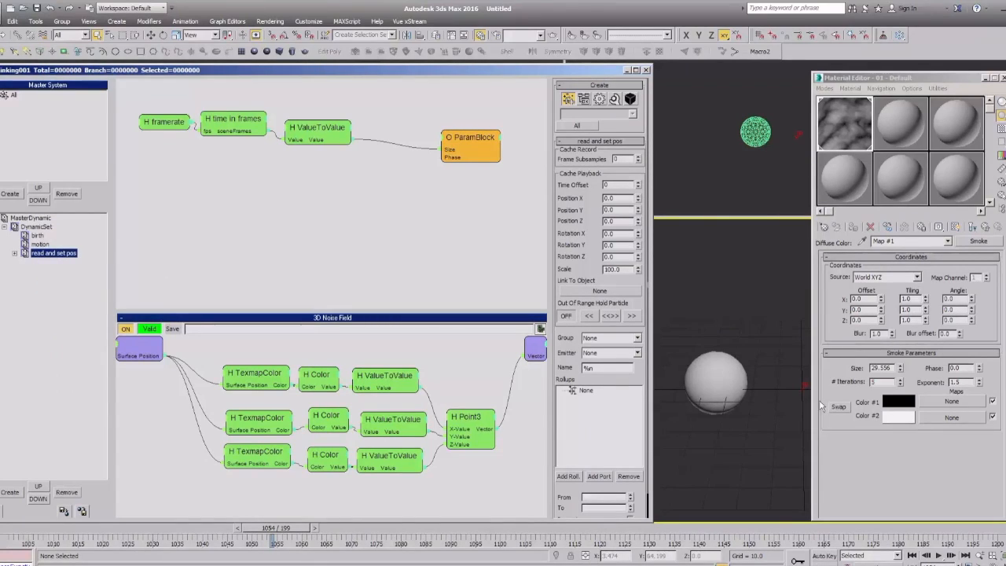
click(875, 463)
key(m)
drag(39, 253, 38, 244)
Rename the nested read and set pos DynamicSet as cache1 and its parent motion as cache2.
click(45, 253)
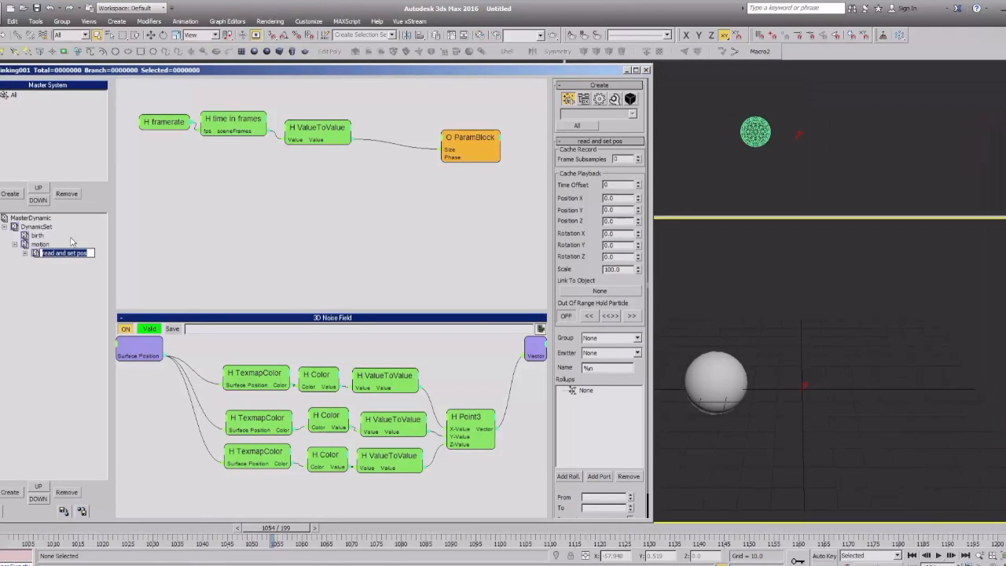
text(cache1)
key(Return)
key(Up)
key(F2)
text(cache2)
key(Return)
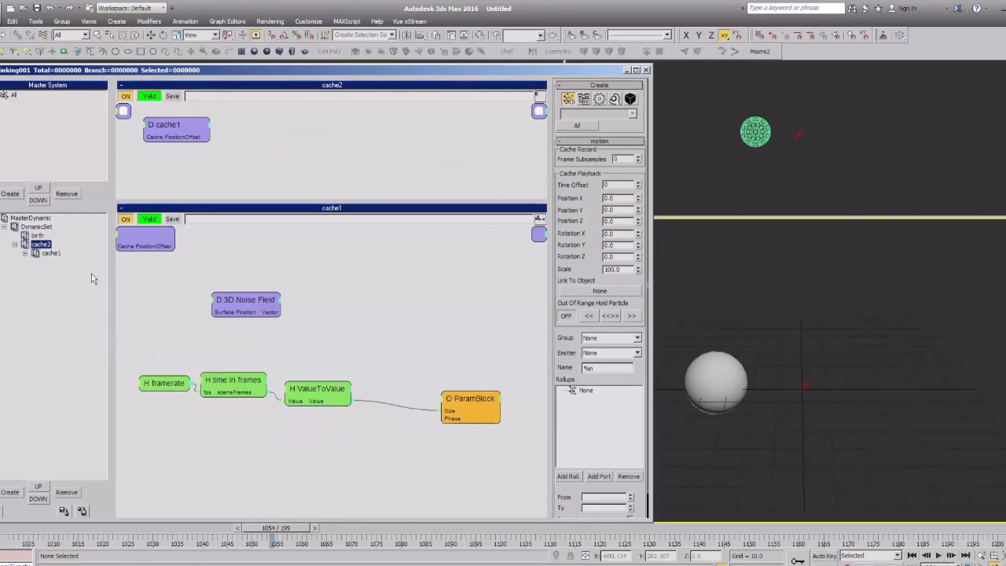
Add an empty DynamicSet under cache2 beside cache1 and open its network.
key(Up)
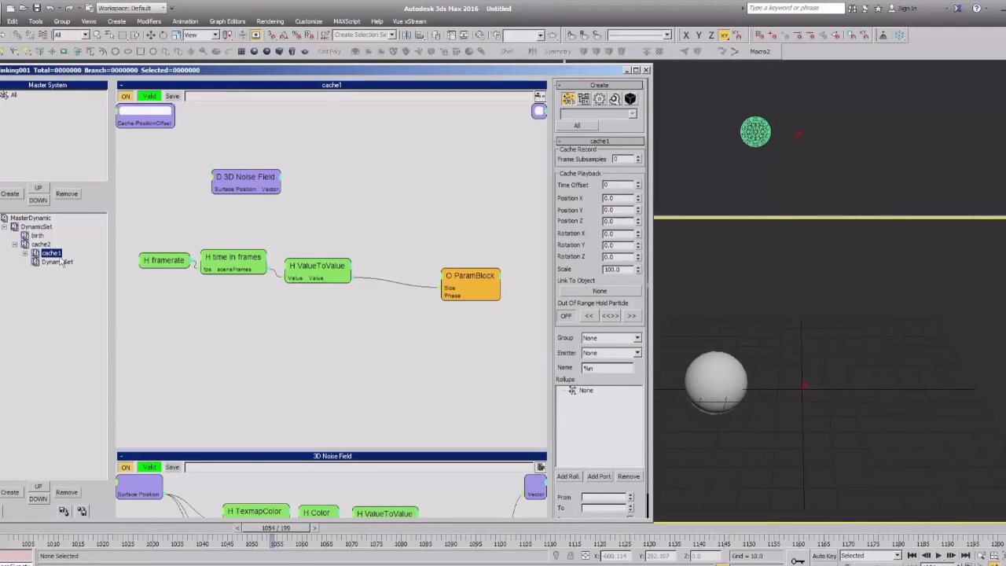
click(50, 263)
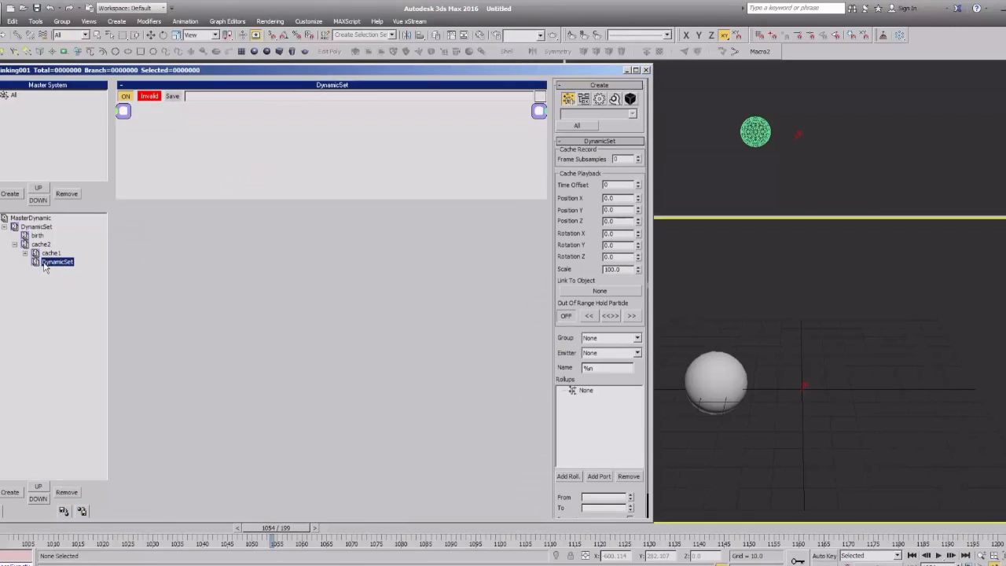
click(150, 140)
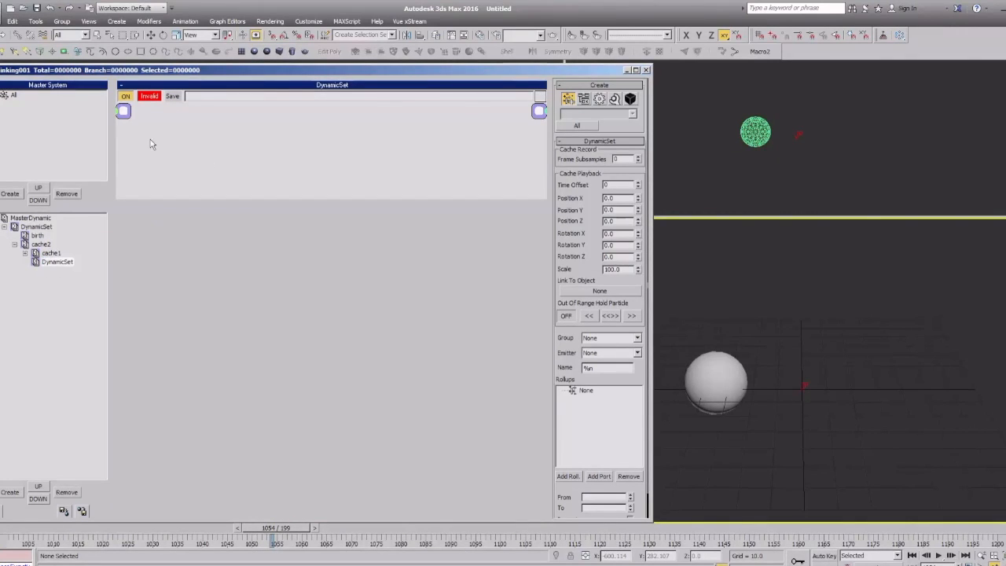
Tighten the node layout in cache1 and expose the 3D Noise Field's Surface Position as an input of cache1.
click(51, 253)
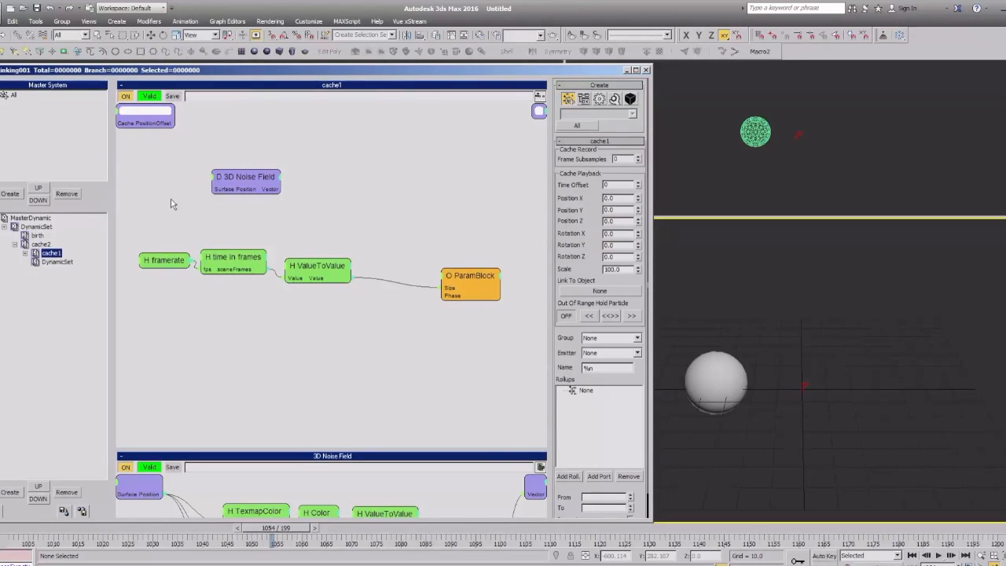
drag(249, 179, 480, 233)
ctrl+drag(478, 272, 418, 271)
click(340, 224)
drag(405, 228, 406, 215)
click(317, 202)
middle_drag(239, 199, 246, 195)
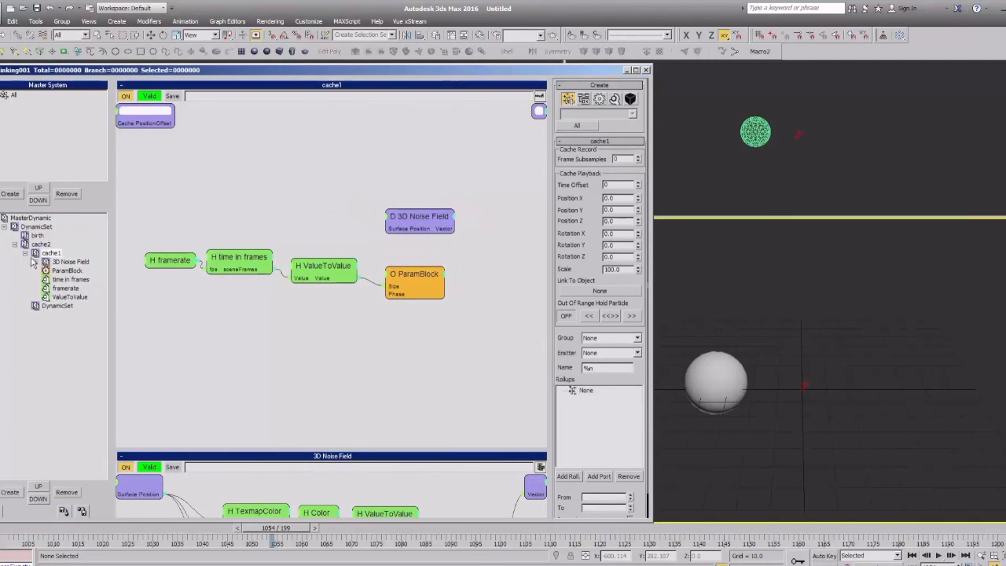
double_click(44, 252)
drag(397, 228, 177, 125)
Open the top-level DynamicSet network, move its birth and cache2 nodes toward the middle, and enlarge the network area.
click(40, 245)
click(38, 236)
click(37, 228)
drag(155, 127, 300, 145)
drag(165, 137, 309, 185)
drag(239, 202, 261, 386)
middle_drag(255, 265, 305, 226)
Add a Point3 helper wired to cache2's Cache PositionOffset, collapse its unused ports, and order it above cache2.
right_click(185, 184)
mouse_move(212, 217)
mouse_move(279, 233)
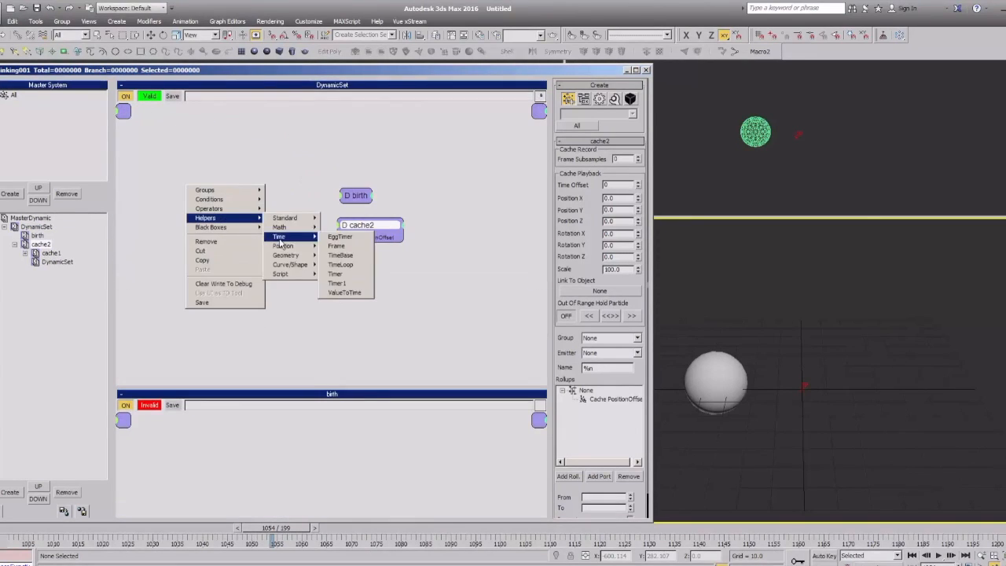
click(338, 315)
drag(343, 238, 264, 235)
double_click(263, 235)
double_click(263, 235)
drag(39, 272, 38, 245)
Check the empty birth DynamicSet and delete it from the top-level DynamicSet.
click(37, 237)
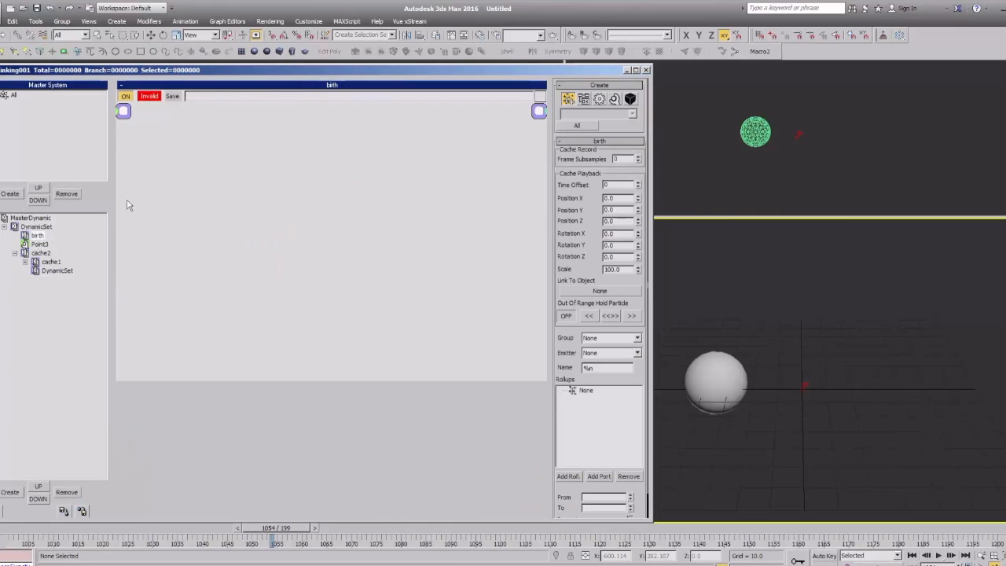
click(33, 229)
click(350, 200)
key(Delete)
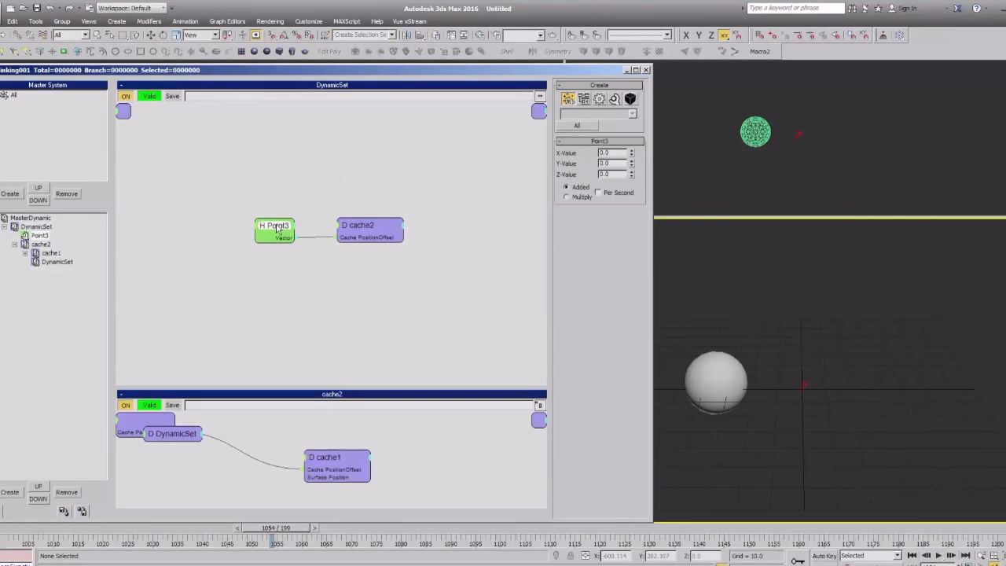
Open cache1 and expose the ParamBlock's Phase as an input of cache1.
click(41, 244)
click(50, 253)
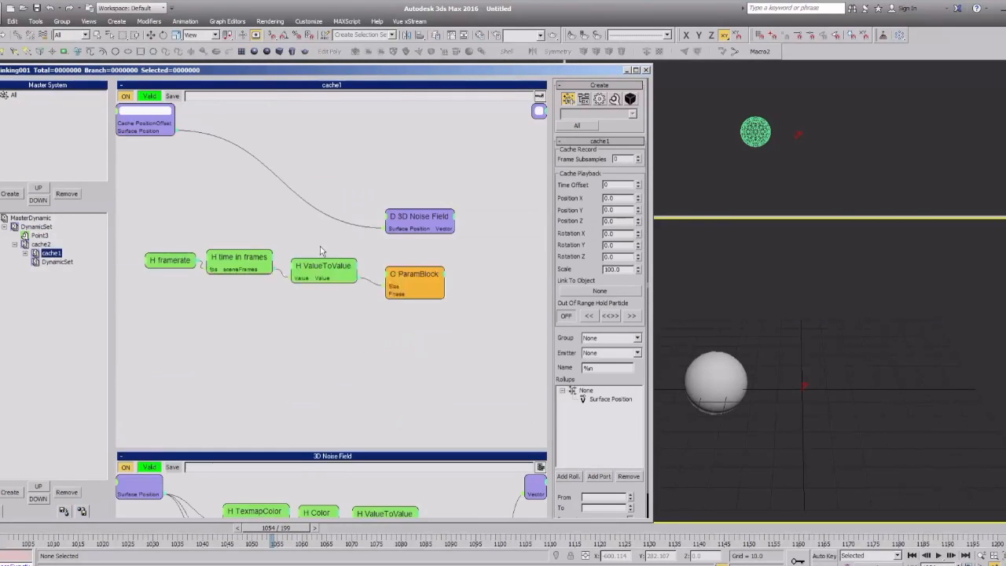
drag(389, 293, 159, 112)
Expose cache1's Phase and Surface Position as inputs of cache2, moving the inner DynamicSet node clear of the wires.
click(41, 244)
drag(235, 165, 161, 114)
drag(174, 125, 169, 188)
drag(307, 169, 171, 112)
Add a second Point3 helper in the top-level DynamicSet and wire it to cache2's Surface Position.
click(41, 244)
click(38, 227)
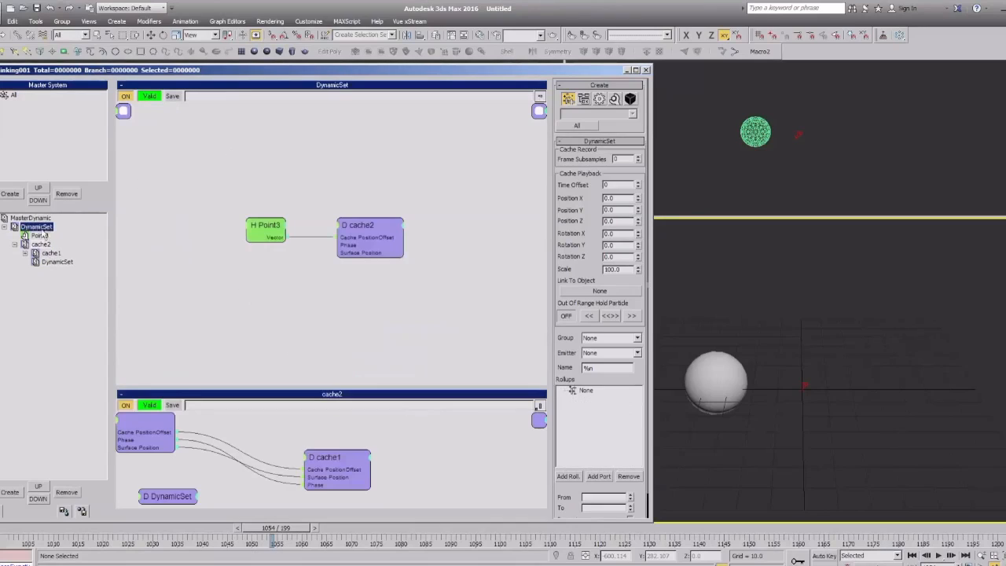
mouse_move(271, 234)
mouse_down()
mouse_move(262, 200)
mouse_move(257, 265)
mouse_up()
drag(345, 254, 277, 268)
drag(260, 254, 255, 291)
Add a Float helper wired to cache2's Phase and place it between the two Point3 helpers.
right_click(203, 223)
mouse_move(242, 256)
mouse_move(297, 266)
click(349, 304)
drag(339, 246, 251, 238)
drag(256, 293, 249, 226)
Order the new Point3 and Float helpers above cache2 in the top-level DynamicSet's tree.
drag(42, 244, 31, 244)
drag(36, 280, 33, 253)
click(35, 228)
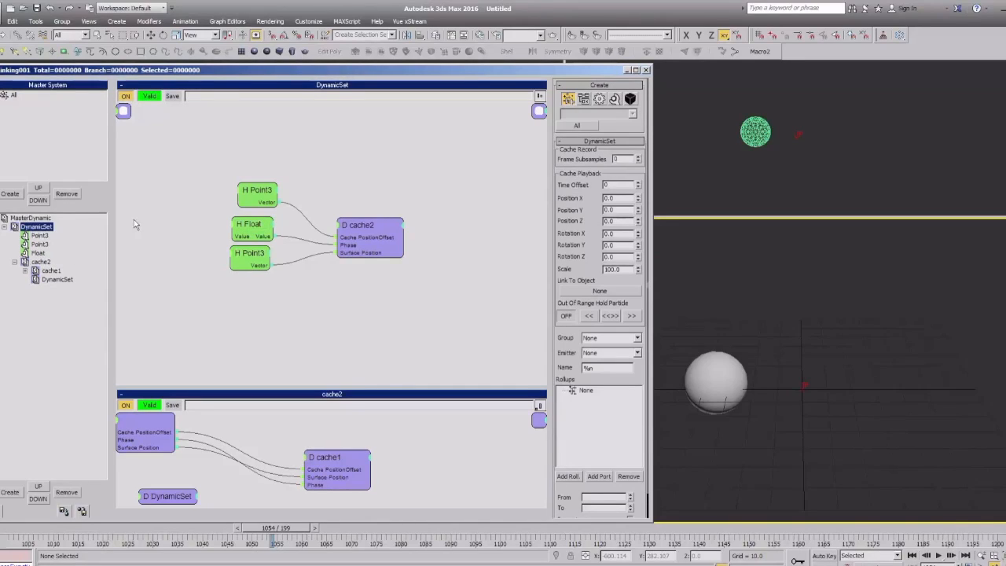
Arrange the two Point3 helpers and the Float in a spaced column beside cache2.
drag(215, 161, 271, 270)
drag(266, 237, 281, 237)
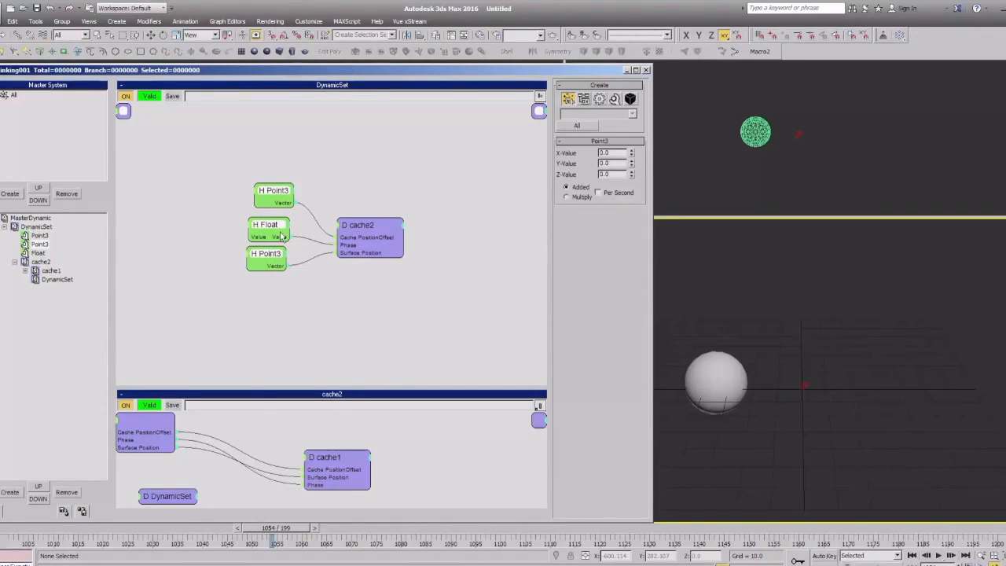
drag(274, 193, 264, 189)
drag(273, 225, 266, 221)
drag(270, 257, 267, 262)
mouse_move(353, 230)
mouse_down()
mouse_move(345, 221)
mouse_move(352, 217)
mouse_up()
drag(272, 190, 270, 188)
click(33, 235)
click(39, 244)
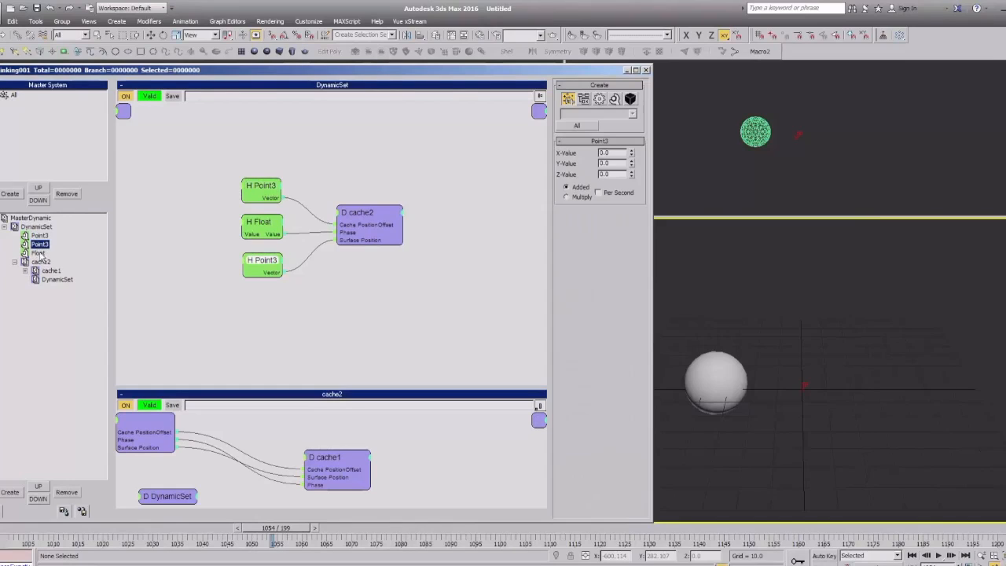
drag(213, 192, 268, 318)
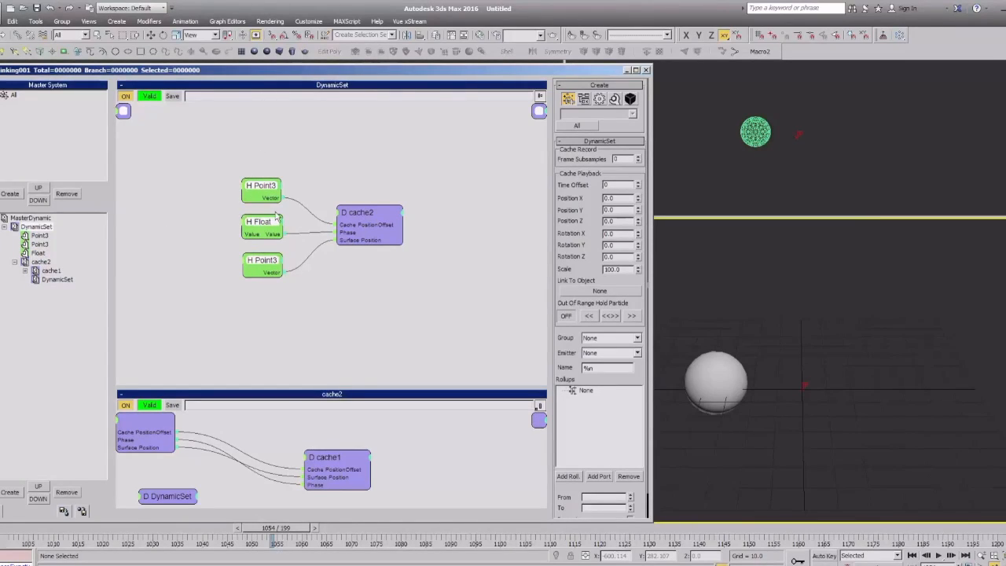
Delete the nested DynamicSet from cache2 and expand cache1 to check the 3D Noise Field network.
click(43, 262)
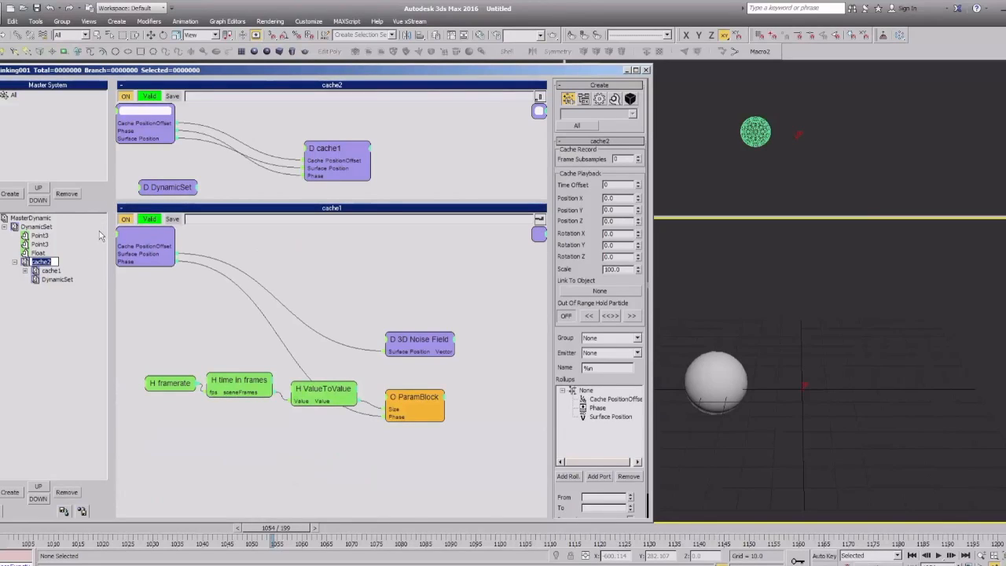
click(57, 279)
click(51, 271)
click(41, 261)
click(50, 271)
click(66, 280)
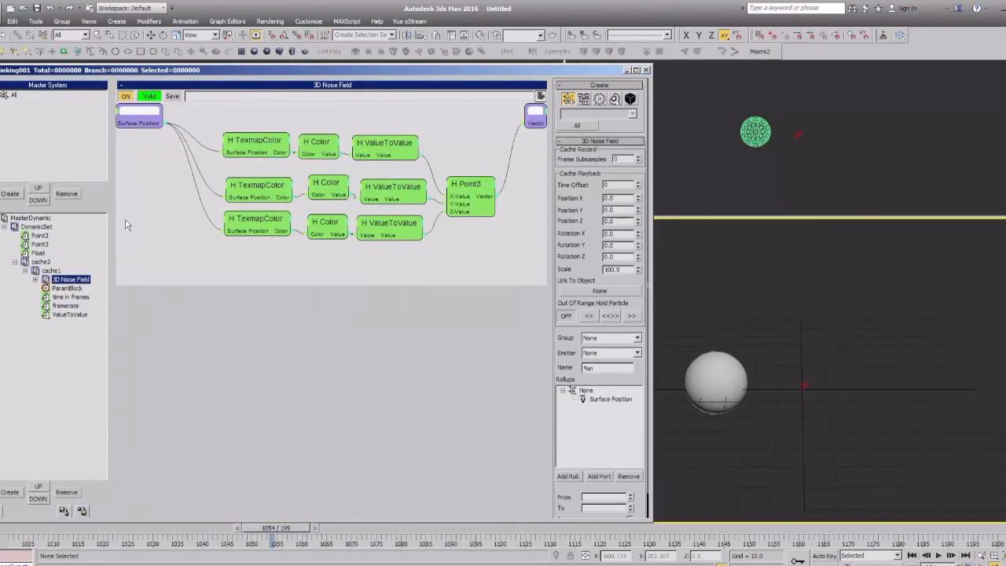
middle_drag(137, 221, 132, 235)
click(41, 261)
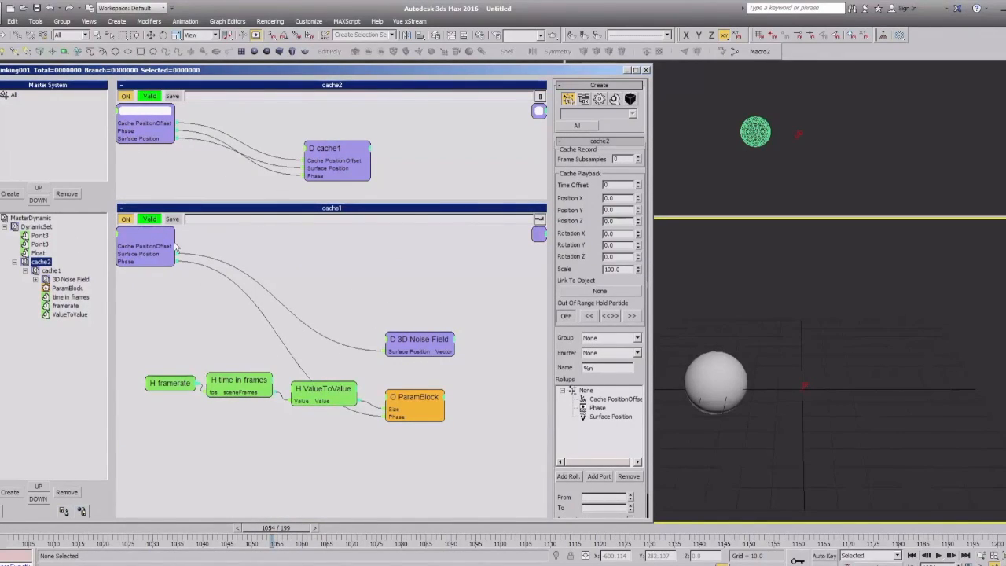
Disconnect the 3D Noise Field's Surface Position and the ParamBlock's Phase from cache1's inputs.
click(49, 271)
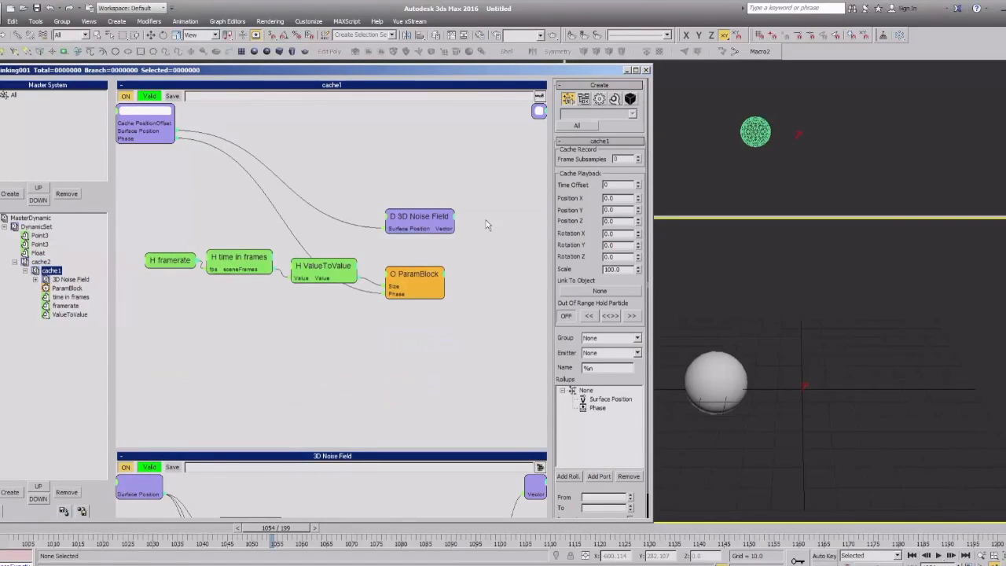
click(395, 228)
click(394, 295)
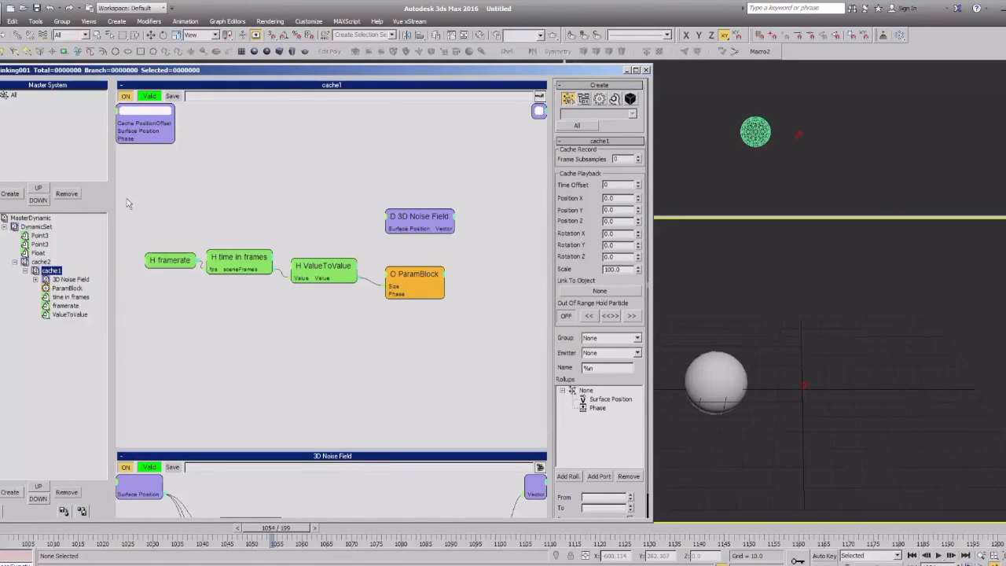
Disconnect cache2 from the three helpers in the top-level DynamicSet and move it below them.
click(59, 280)
click(54, 271)
click(42, 262)
click(41, 245)
drag(349, 229, 369, 334)
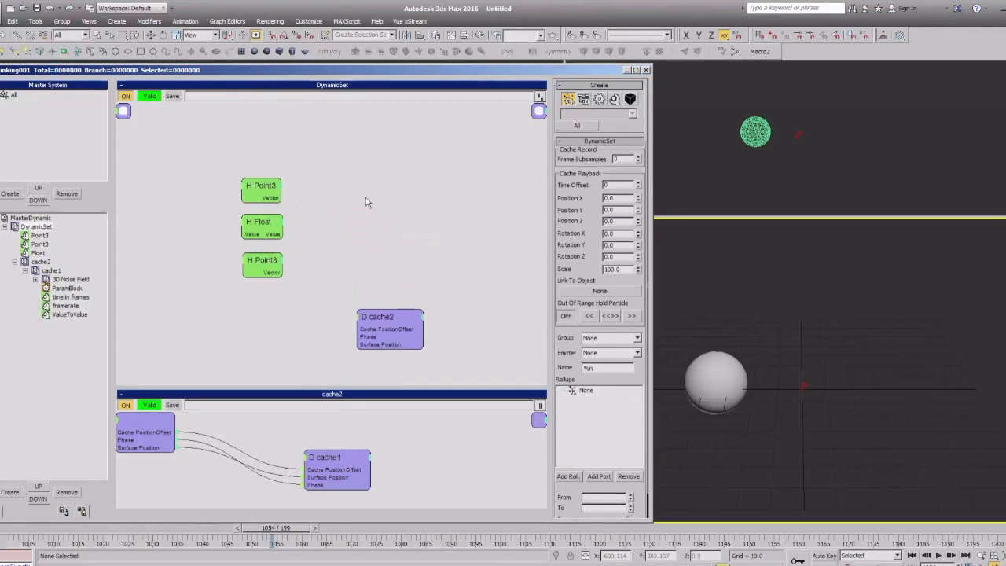
Add a Memory operator to the top-level DynamicSet and place it above cache2.
right_click(366, 200)
mouse_move(362, 224)
mouse_move(423, 224)
click(487, 293)
drag(380, 215, 380, 163)
Rename the Memory operator to Mem KEY and shift it closer to the helpers.
double_click(379, 163)
text(Mem)
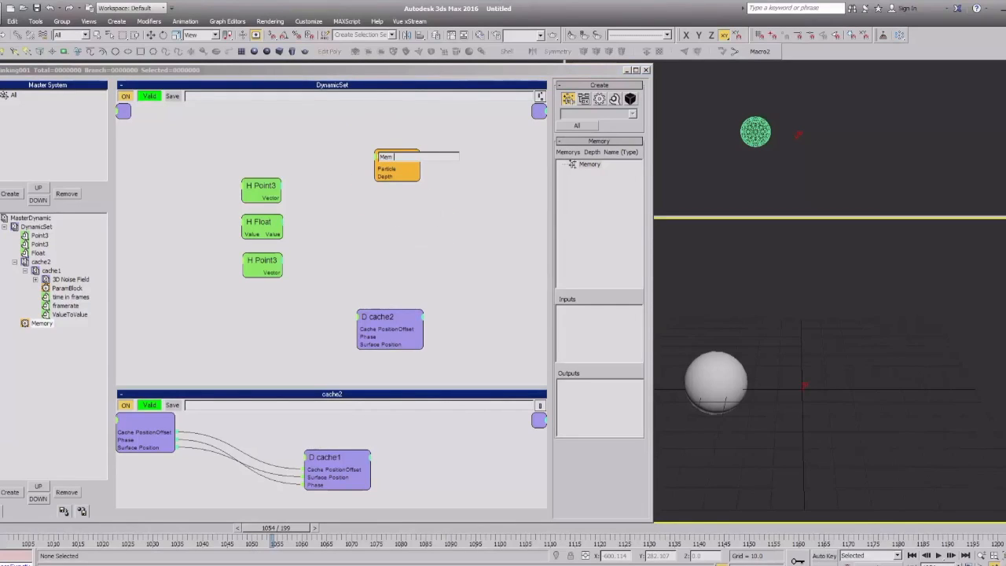
text( MASTER)
key(BackSpace)
key(BackSpace)
key(BackSpace)
key(BackSpace)
key(BackSpace)
key(BackSpace)
text(KEY)
key(Return)
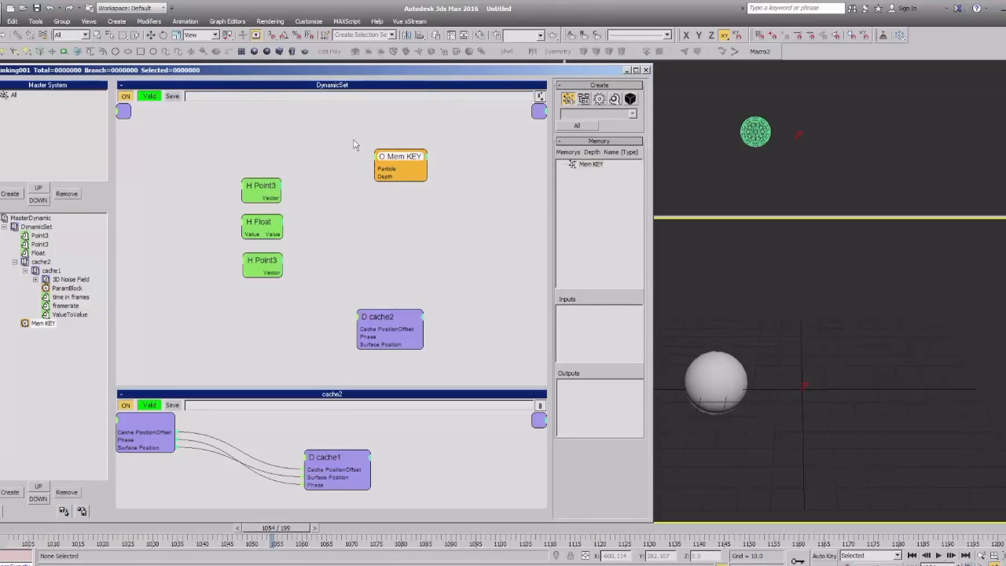
drag(415, 156, 400, 152)
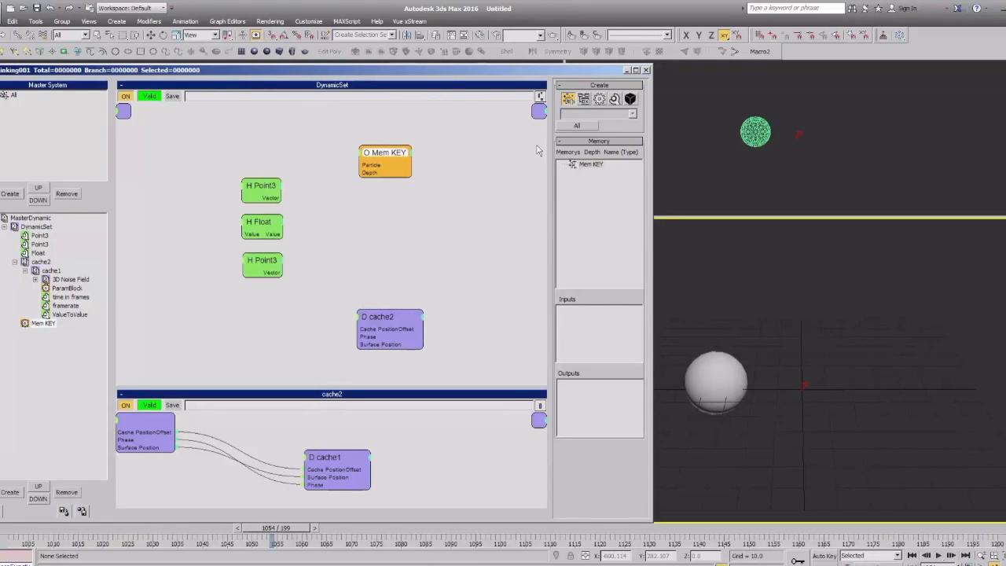
Define two Vector entries and one Scalar entry in Mem KEY and expose all three as inputs.
click(591, 165)
click(578, 225)
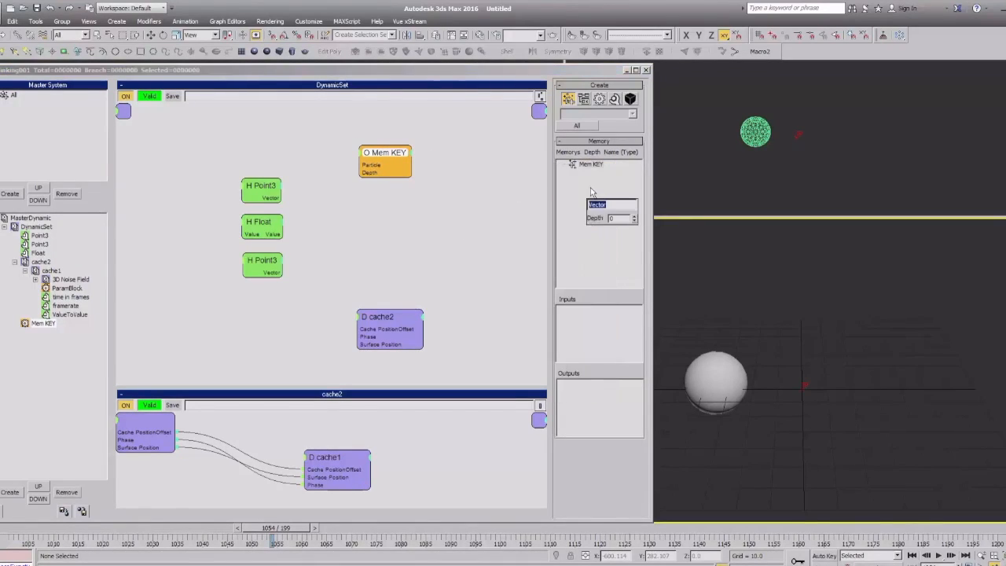
click(592, 166)
click(593, 227)
click(591, 166)
click(592, 185)
key(Return)
drag(608, 174, 615, 324)
drag(615, 191, 606, 345)
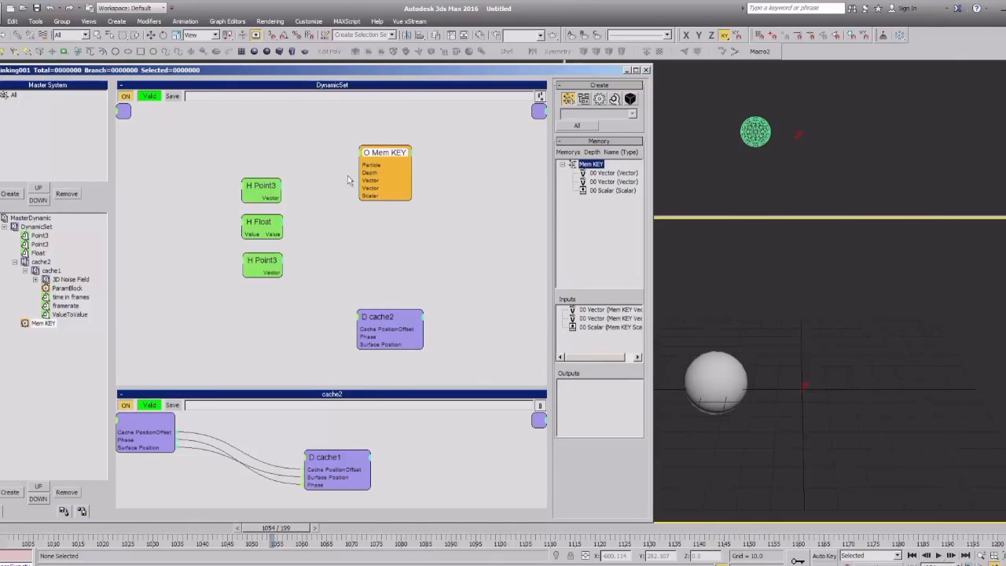
Wire the Point3 helpers to Mem KEY's Vector inputs and the Float to its Scalar, collapsing the unused ports.
mouse_move(376, 157)
mouse_down()
mouse_move(365, 202)
mouse_move(267, 201)
mouse_move(280, 195)
mouse_up()
drag(279, 234, 350, 240)
drag(350, 233, 274, 272)
drag(271, 263, 281, 258)
mouse_move(372, 199)
mouse_down()
mouse_move(359, 196)
mouse_move(363, 216)
mouse_up()
double_click(358, 196)
drag(208, 155, 314, 276)
drag(352, 214, 343, 200)
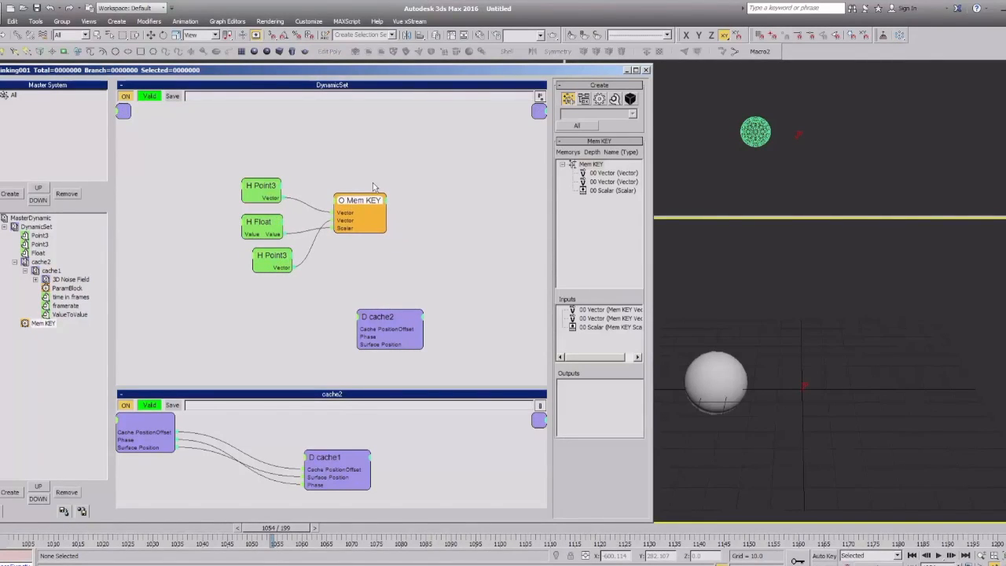
Align cache2 beneath Mem KEY and order Mem KEY above cache2 in the tree.
drag(390, 331, 351, 326)
drag(359, 202, 359, 209)
drag(43, 323, 38, 263)
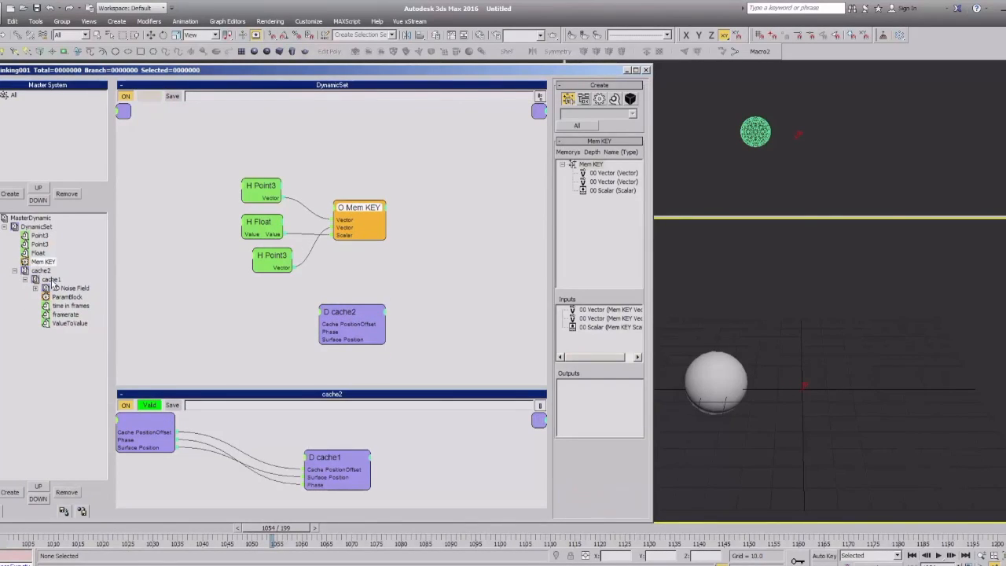
Open cache1 and add a Memory operator for reading the stored values.
click(50, 279)
click(69, 289)
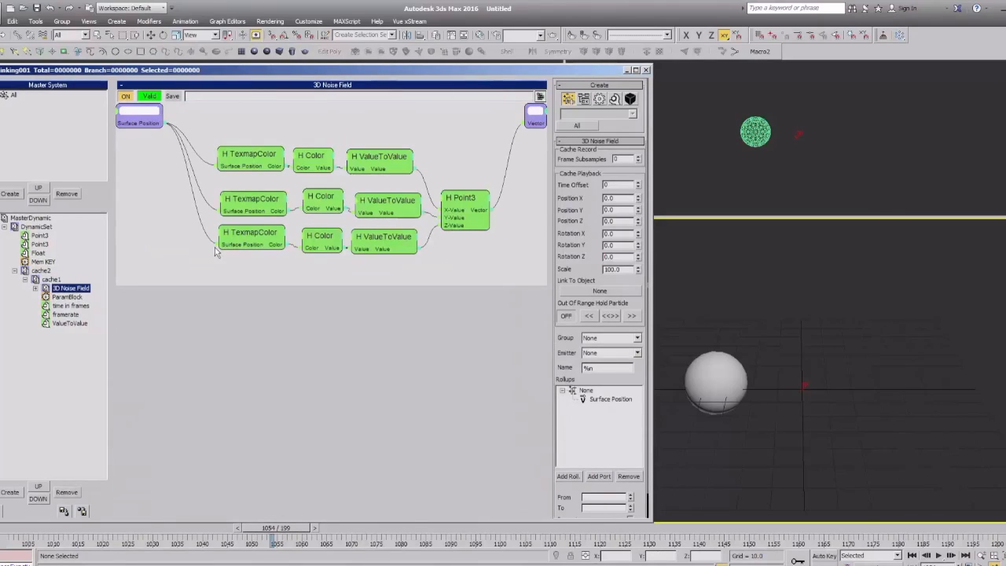
click(57, 279)
middle_drag(261, 188, 315, 204)
right_click(213, 191)
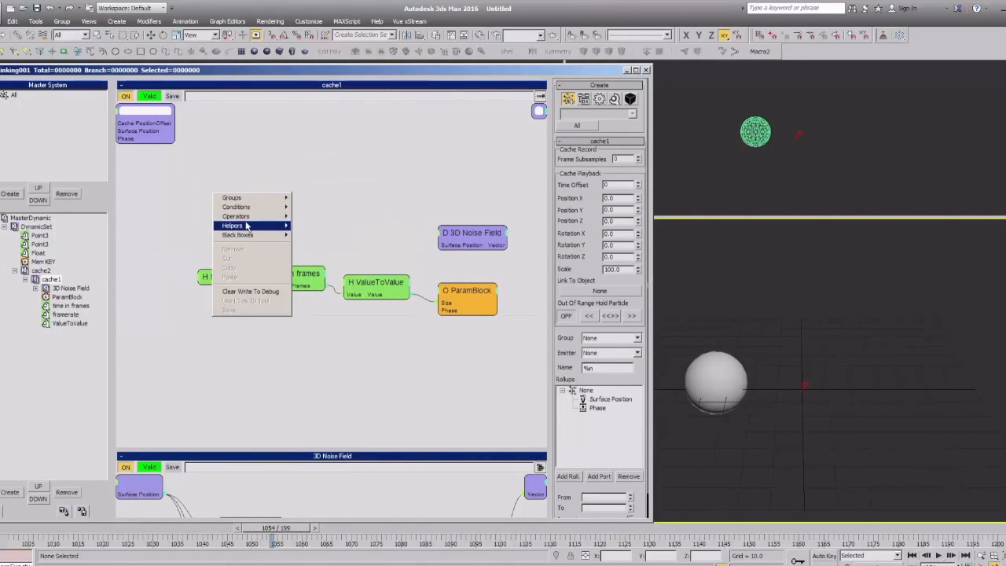
mouse_move(236, 216)
click(366, 290)
click(293, 214)
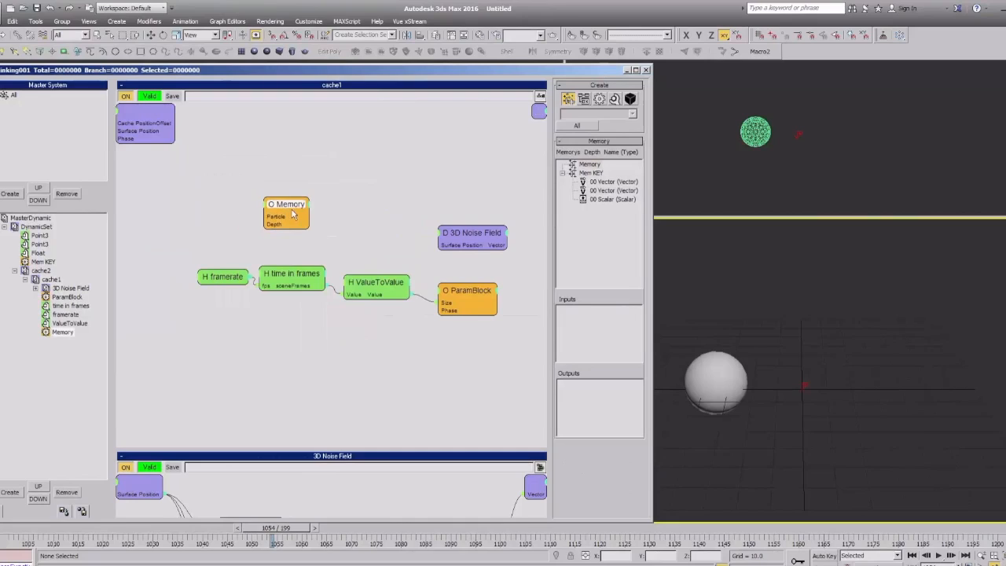
Output Mem KEY's two Vectors and Scalar from Memory, wiring it to the 3D Noise Field's Surface Position and the ParamBlock's Phase.
drag(609, 182, 601, 406)
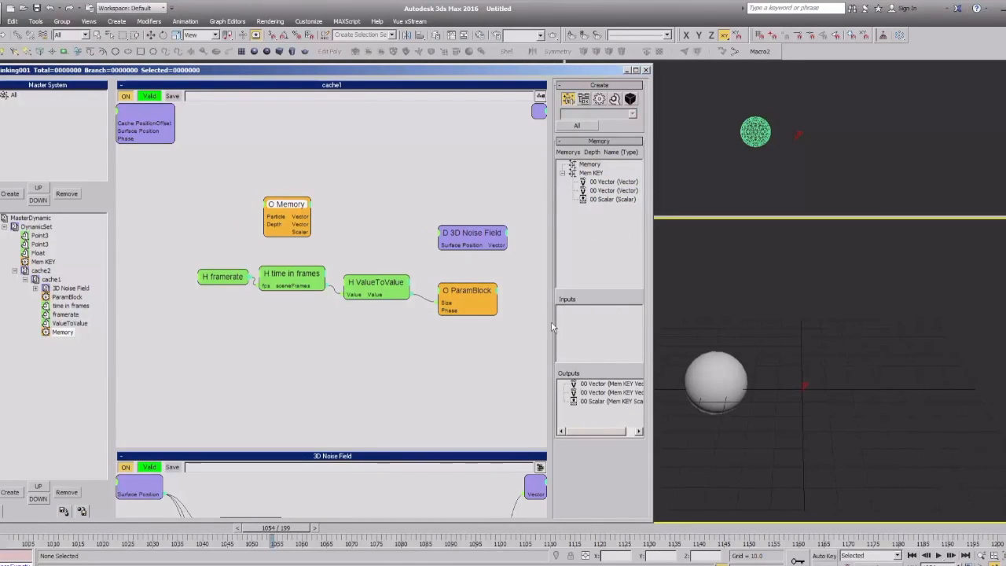
mouse_move(452, 246)
mouse_down()
mouse_move(312, 217)
mouse_move(450, 312)
mouse_up()
drag(403, 236, 375, 194)
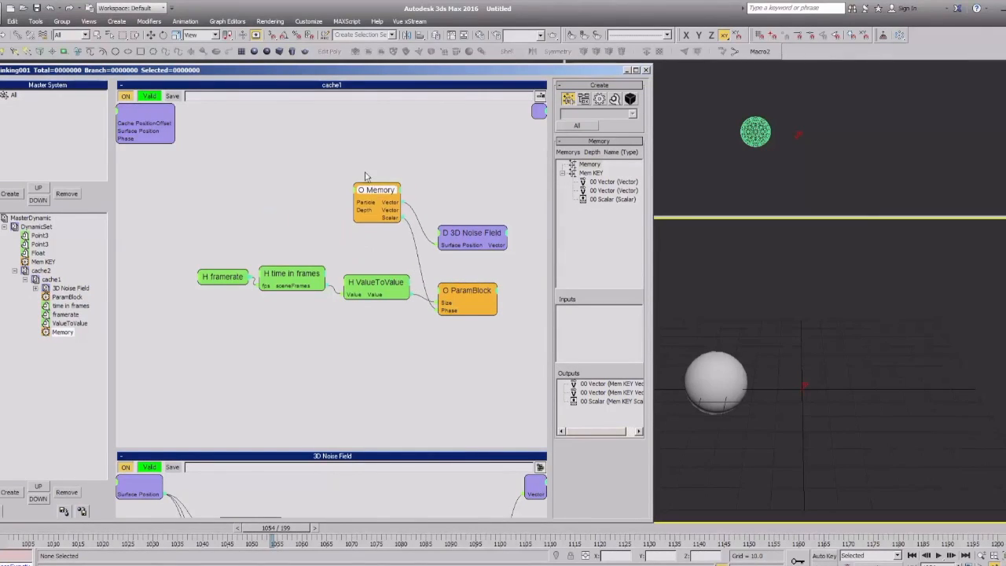
Try pasting a copy of cache1's Memory operator into the 3D Noise Field beside the TexmapColor helpers.
right_click(260, 139)
click(277, 217)
click(52, 279)
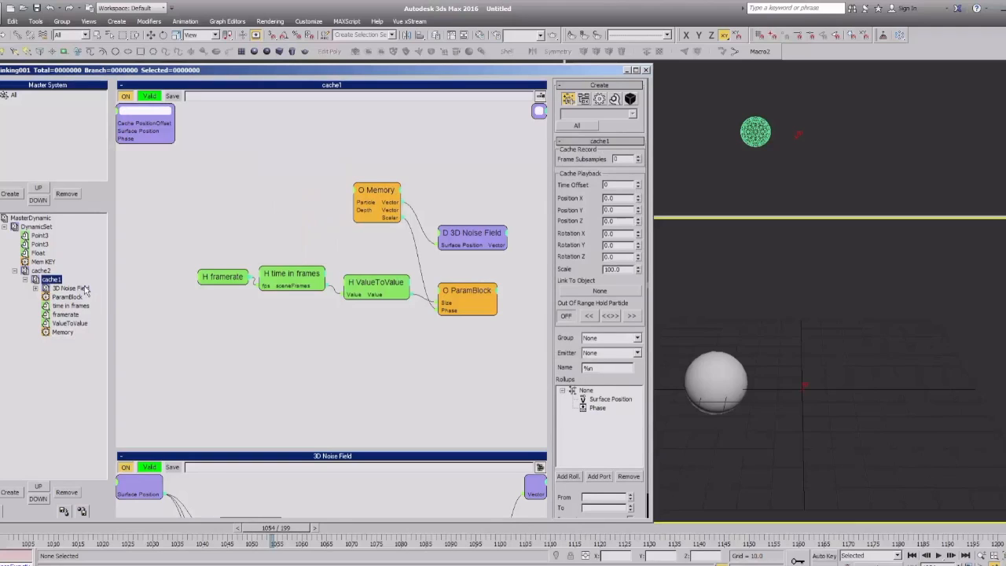
click(70, 288)
right_click(106, 172)
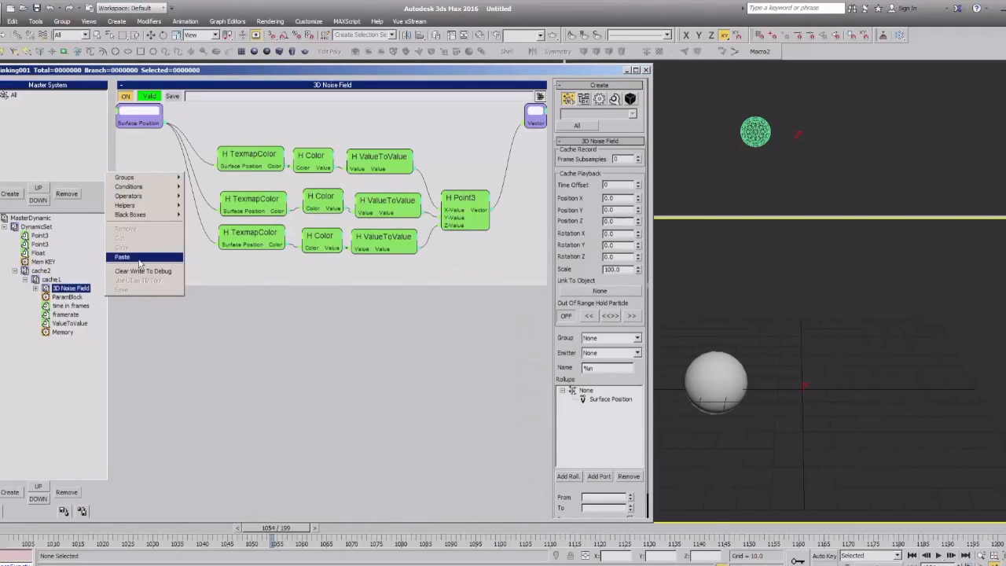
click(150, 255)
drag(162, 189, 149, 223)
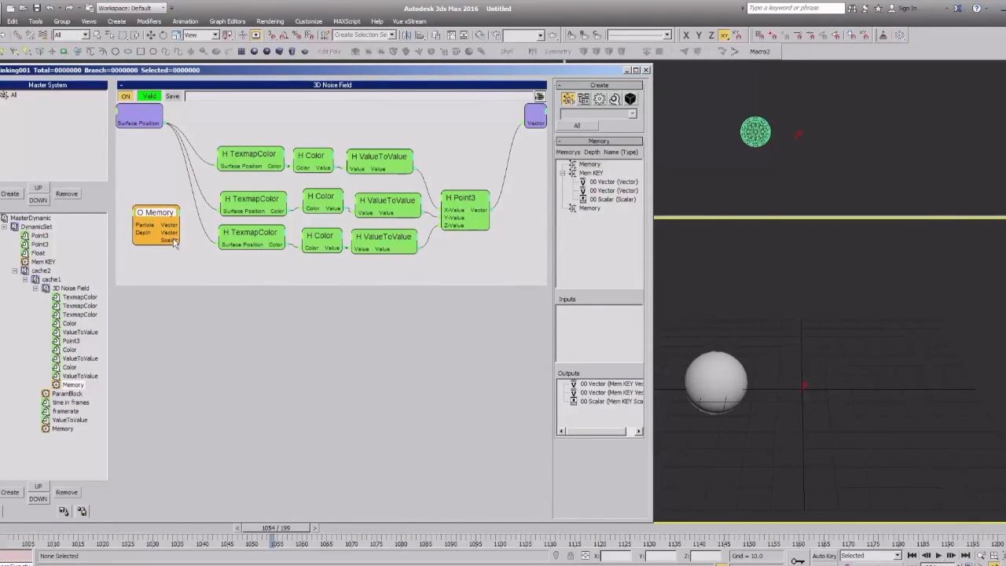
drag(336, 207, 213, 252)
drag(158, 215, 158, 228)
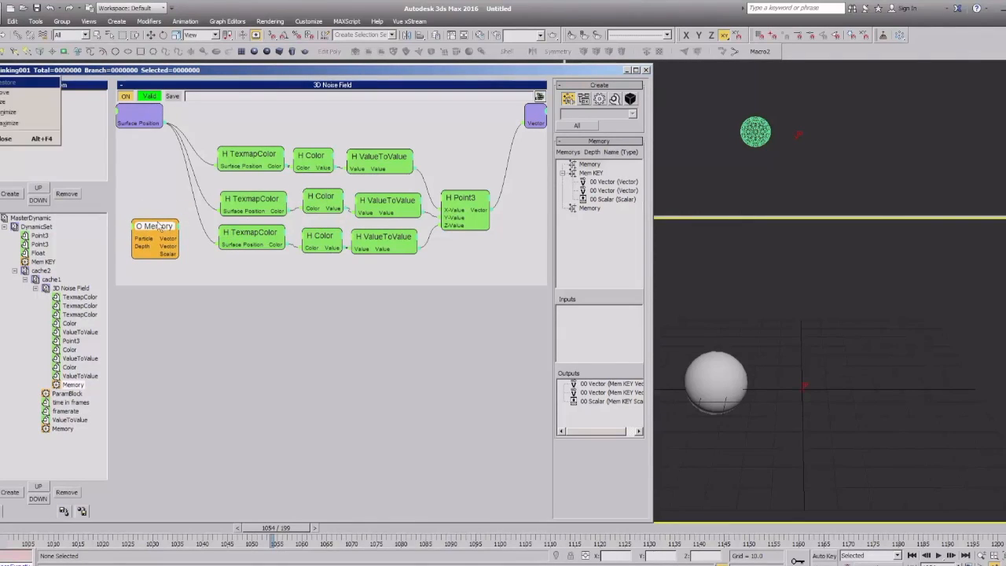
Delete the pasted Memory operator from the 3D Noise Field and collapse its tree branch.
key(Delete)
click(70, 288)
click(37, 289)
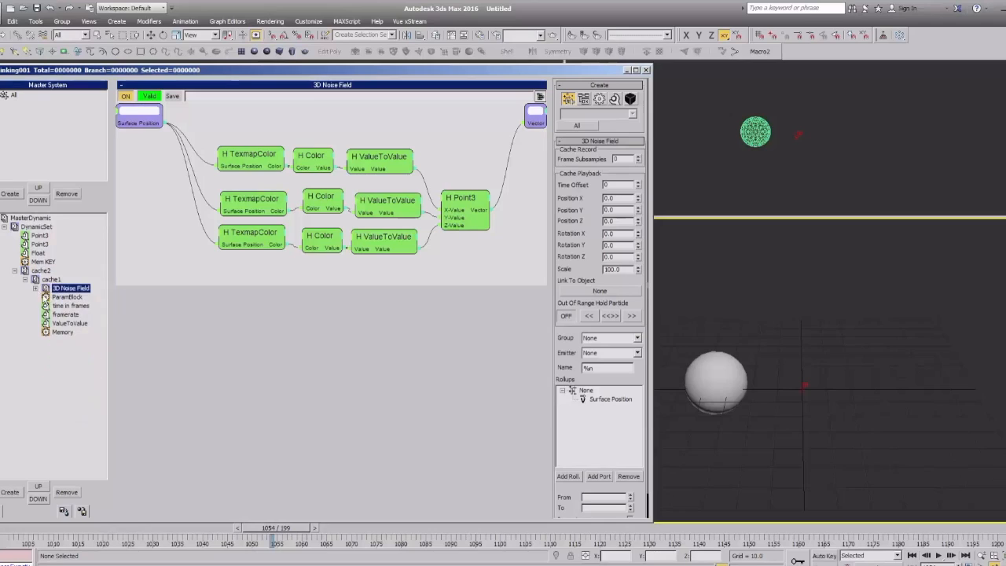
Return to the top-level DynamicSet and reposition Mem KEY and the lower Point3 to free space above cache2.
click(40, 271)
click(41, 254)
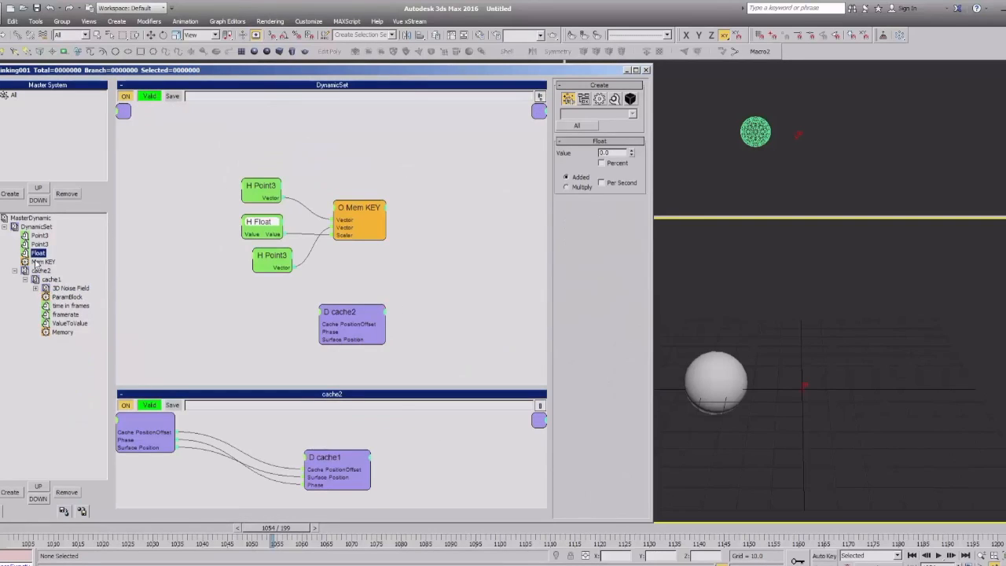
drag(351, 209, 333, 208)
drag(267, 271, 254, 271)
drag(342, 211, 358, 181)
Add a DataChannel operator between Mem KEY and cache2.
right_click(305, 227)
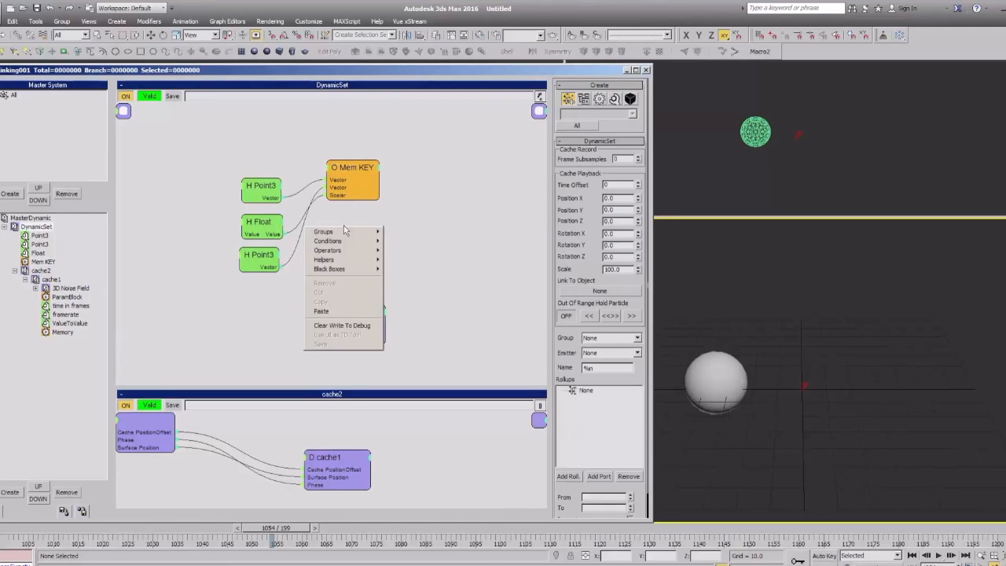
mouse_move(328, 250)
mouse_move(403, 250)
click(468, 279)
drag(369, 235, 367, 222)
Try a SetRef operator, placing it beneath the DataChannel.
right_click(402, 213)
mouse_move(445, 237)
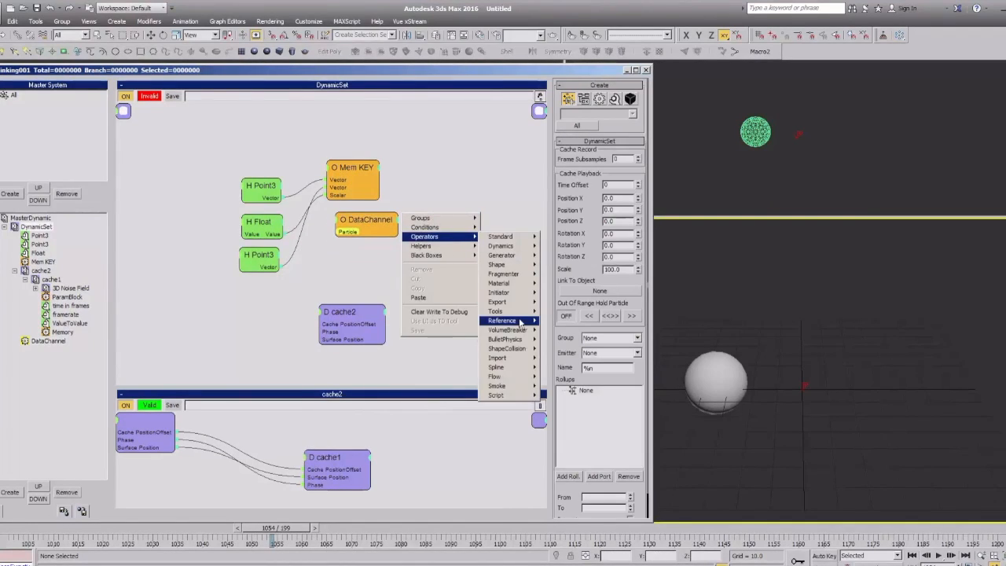
click(553, 318)
drag(450, 223, 360, 222)
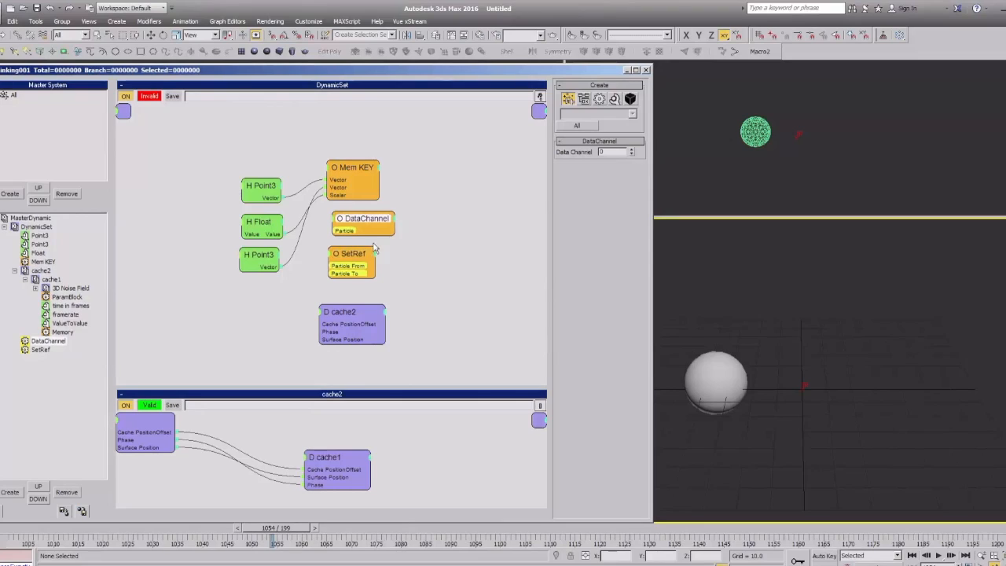
Delete the SetRef operator and shift the DataChannel node slightly.
click(351, 260)
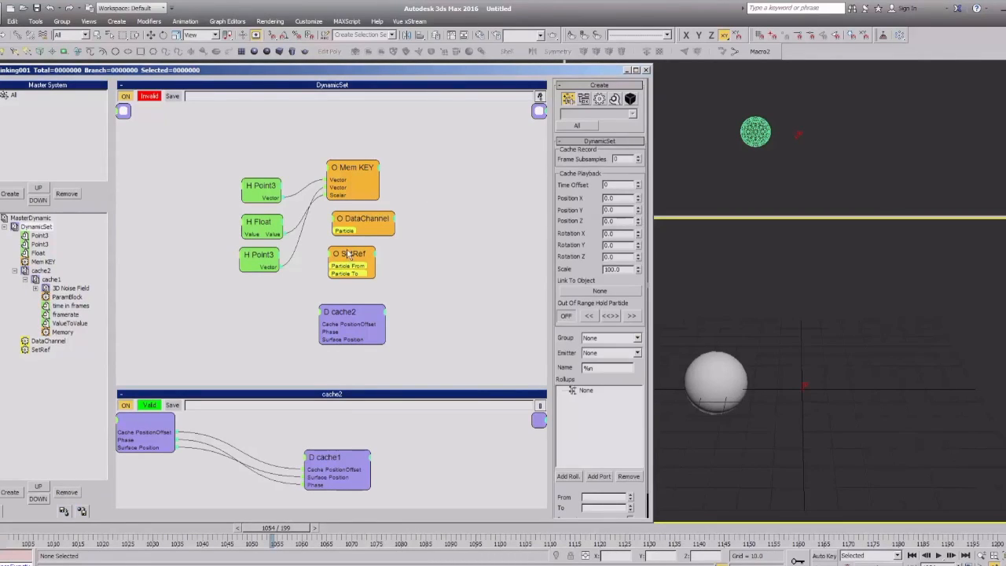
key(Delete)
mouse_move(353, 218)
mouse_down()
mouse_move(375, 221)
mouse_move(363, 221)
mouse_up()
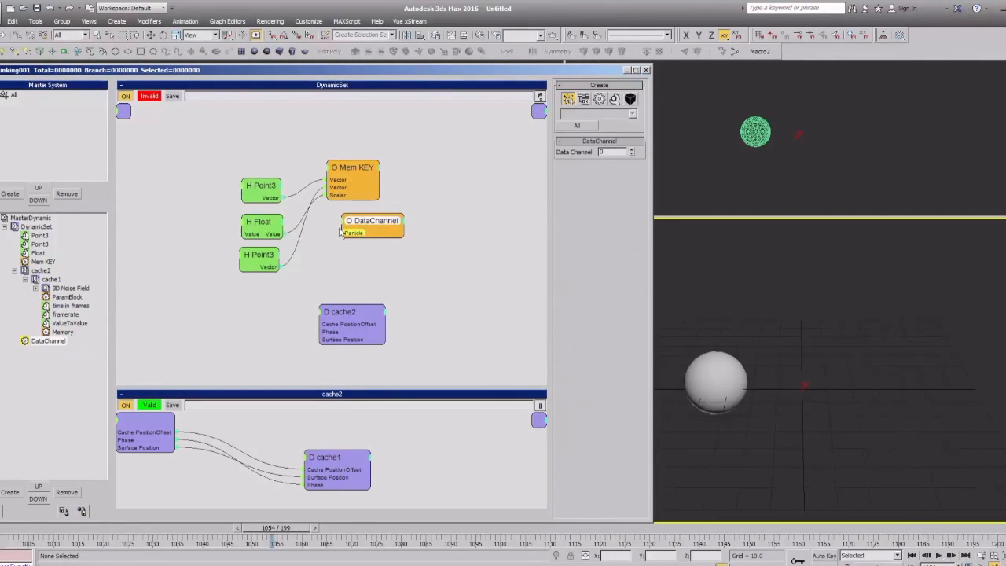
Expose the DataChannel's Float, Int, Point3, Alignment and Color inputs one at a time and shift the node away from Mem KEY.
right_click(340, 230)
click(354, 257)
right_click(343, 228)
click(350, 265)
right_click(347, 224)
click(349, 275)
right_click(349, 226)
click(352, 284)
right_click(347, 227)
click(352, 293)
drag(362, 221, 408, 222)
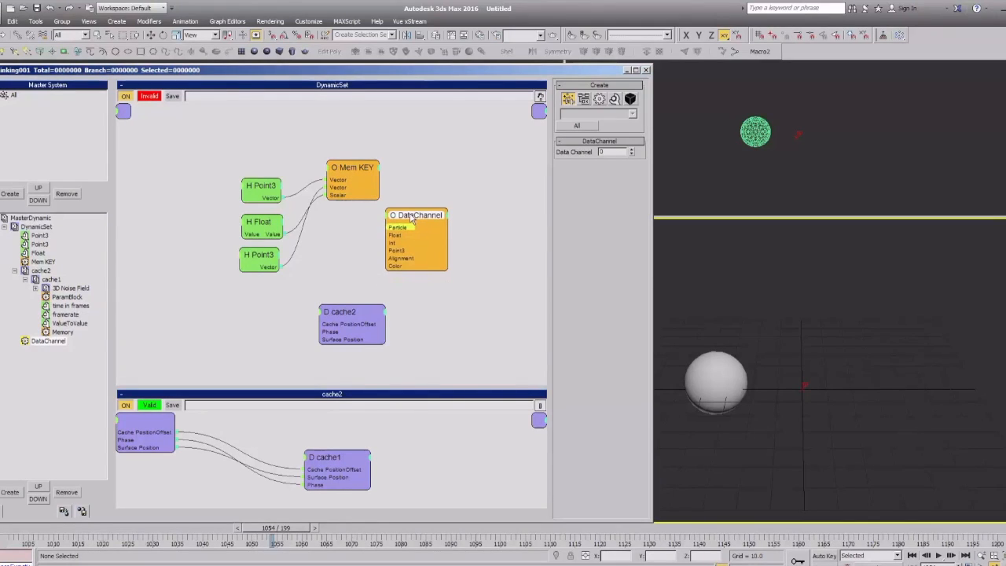
Replace the DataChannel operator with a fresh one in the free space beside Mem KEY.
key(Delete)
right_click(410, 224)
mouse_move(390, 219)
mouse_move(465, 219)
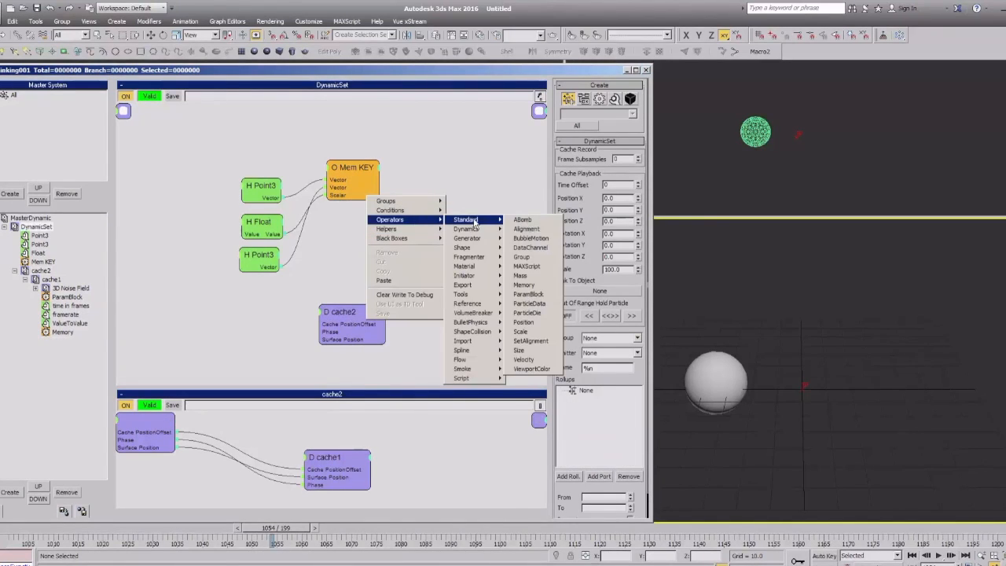
click(531, 247)
click(436, 220)
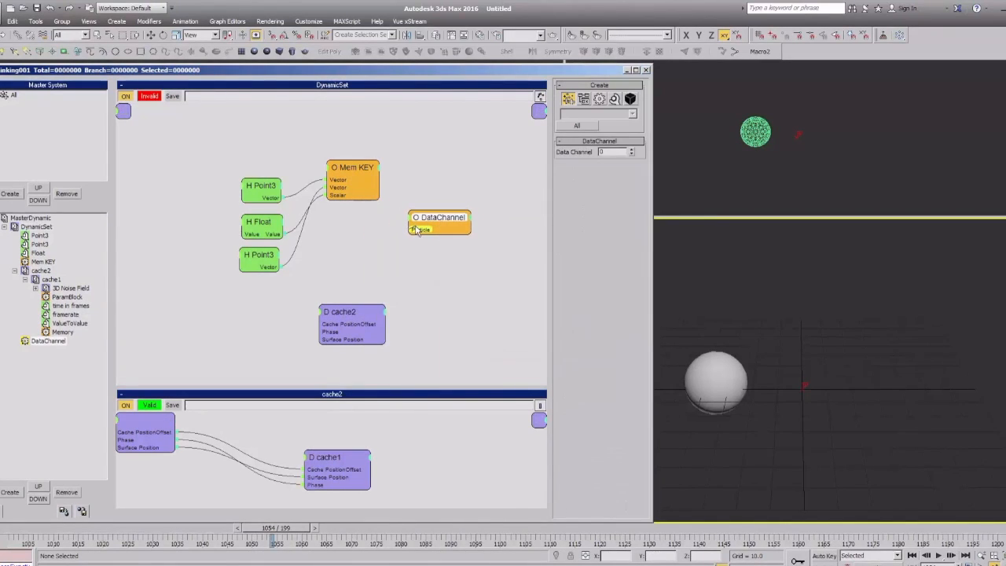
Make all ports of the new DataChannel visible and reposition it and Mem KEY above cache2.
right_click(411, 225)
right_click(402, 217)
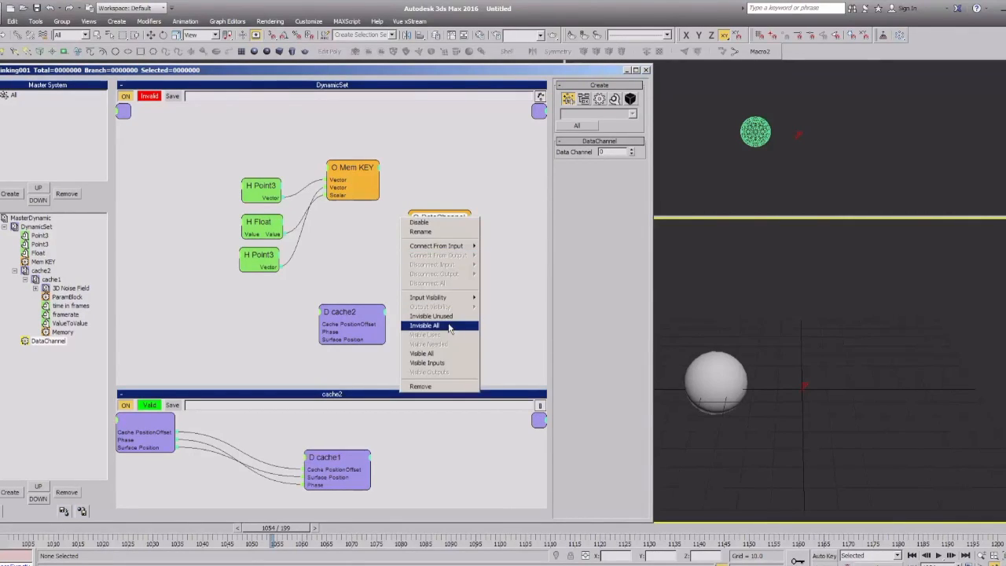
click(431, 353)
drag(442, 245, 436, 266)
drag(375, 260, 442, 263)
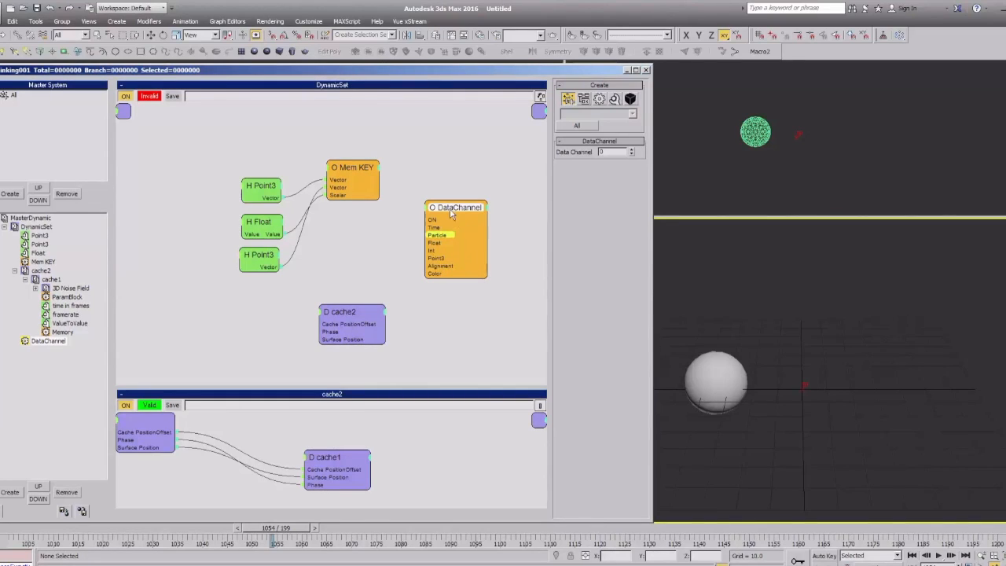
drag(450, 210, 444, 197)
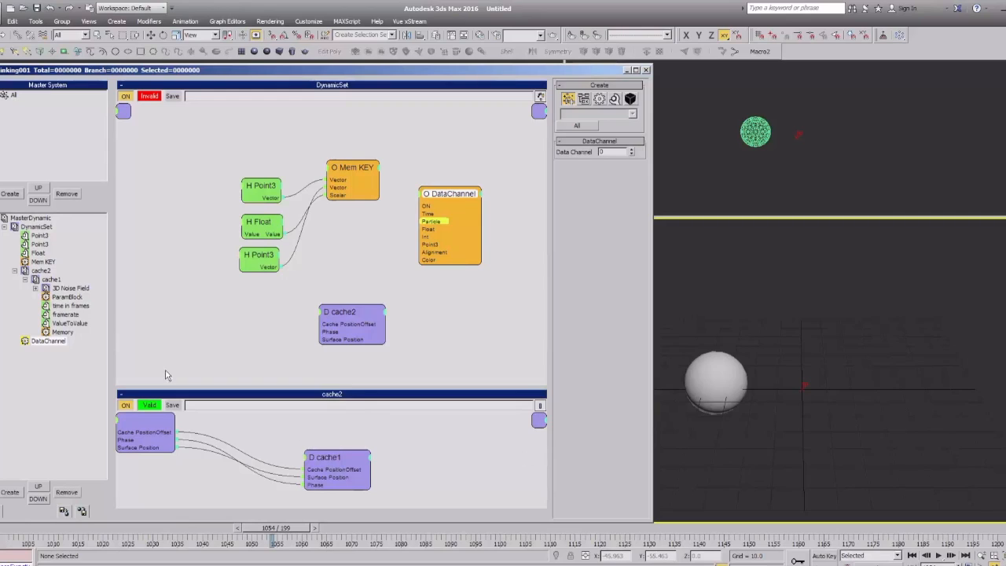
drag(436, 196, 439, 208)
drag(343, 174, 336, 207)
Inspect the cache1 network and return to the top-level DynamicSet, nudging the DataChannel node.
click(25, 279)
click(50, 279)
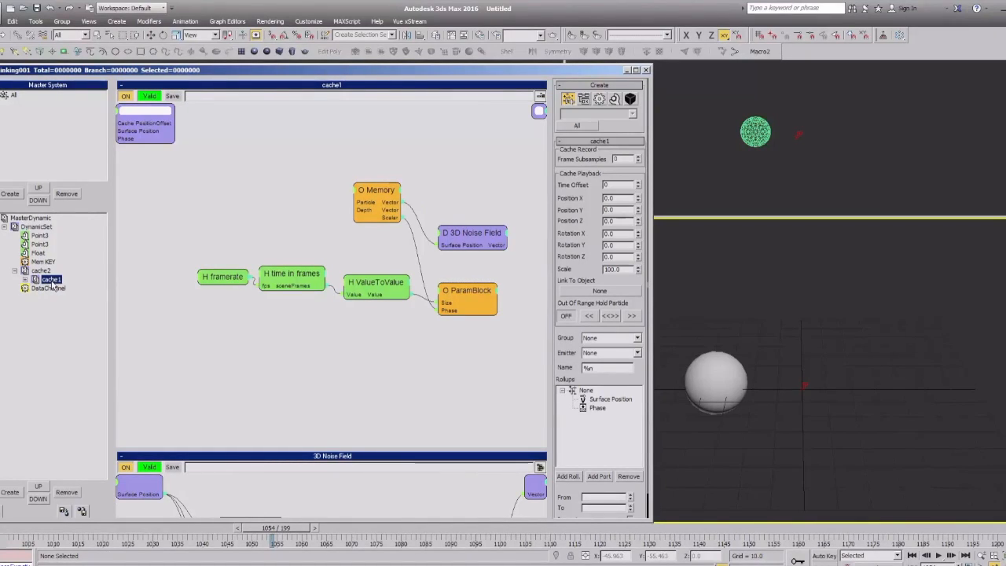
click(47, 289)
mouse_move(454, 201)
mouse_down()
mouse_move(449, 176)
mouse_move(440, 187)
mouse_move(459, 187)
mouse_up()
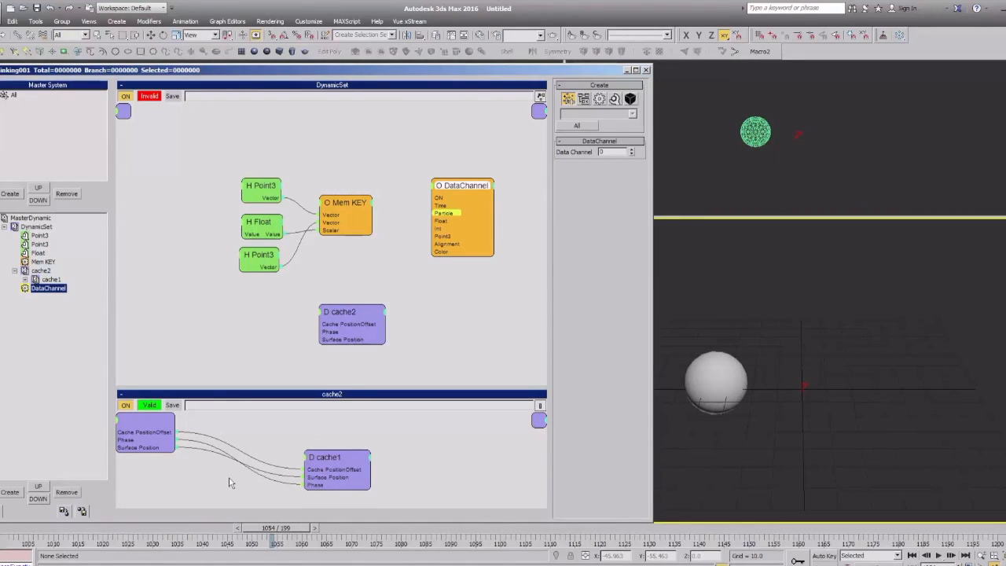
Delete the DataChannel operator and move Mem KEY closer to its helpers, finishing in the cache1 network.
key(Delete)
drag(347, 228, 334, 237)
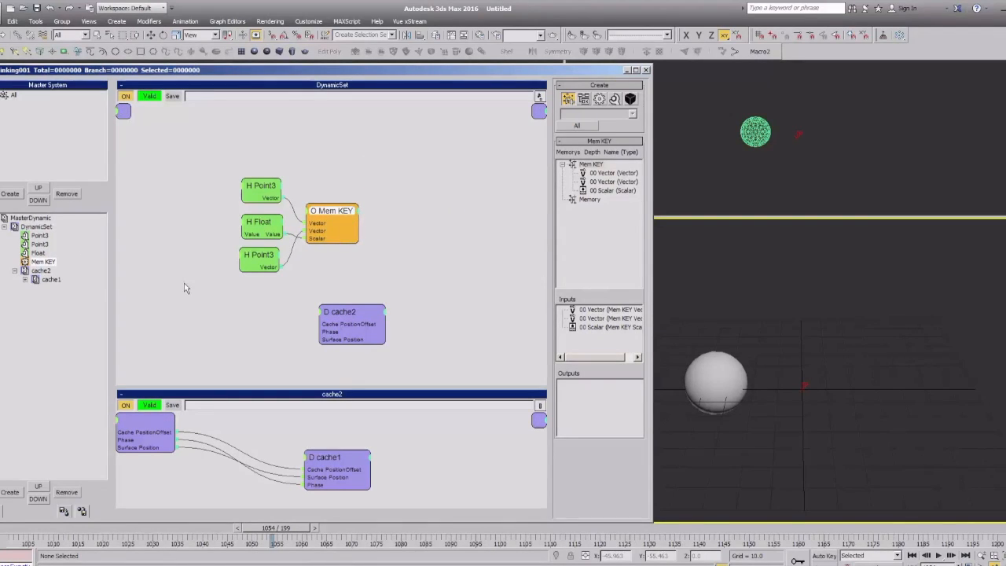
click(51, 280)
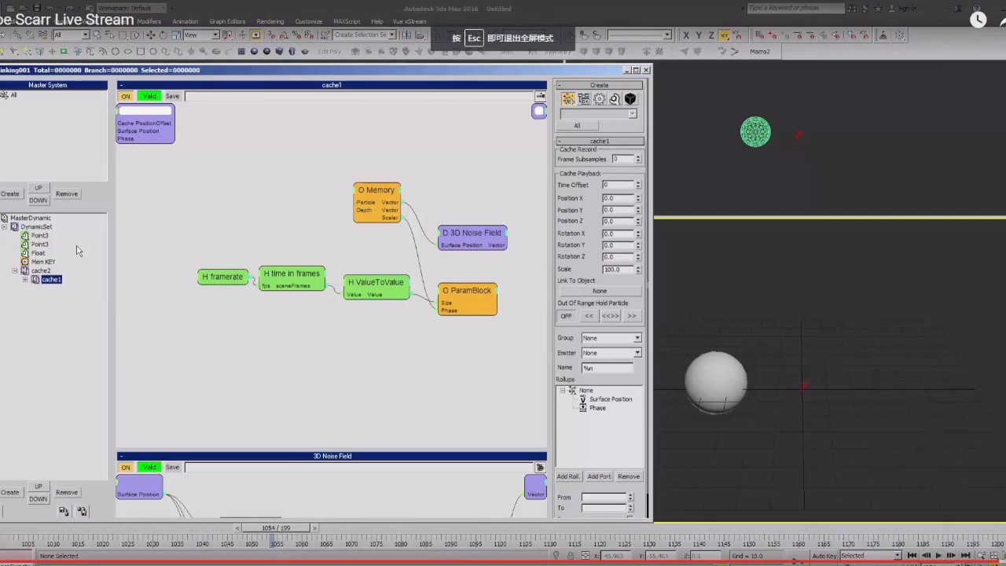
key(Escape)
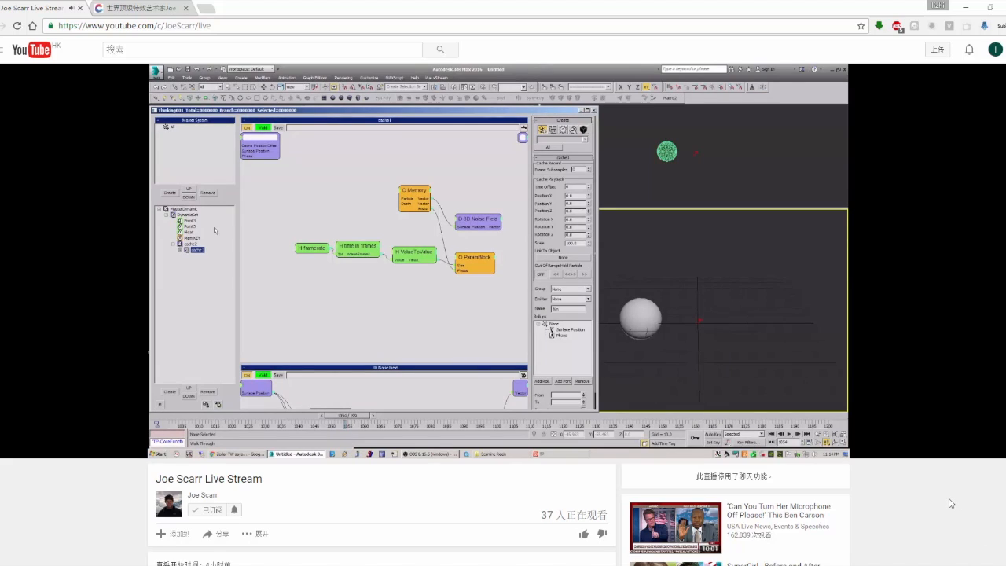
scroll(951, 503, down, 1)
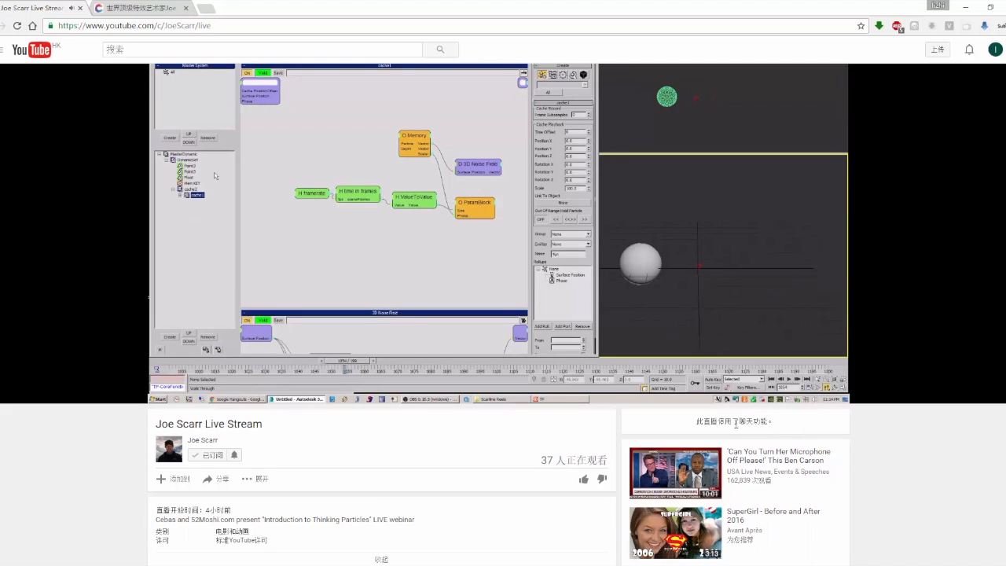
scroll(736, 422, up, 1)
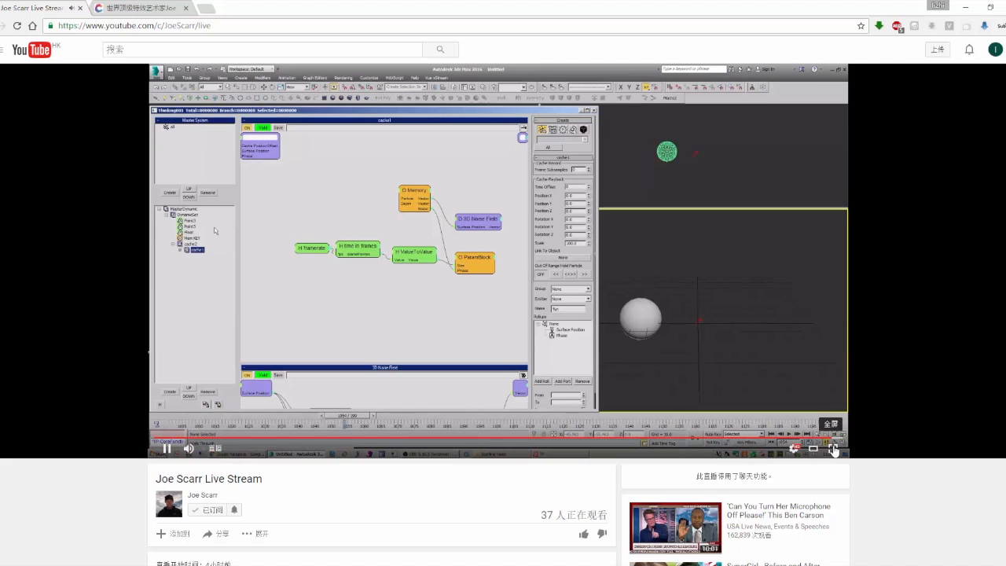
click(833, 449)
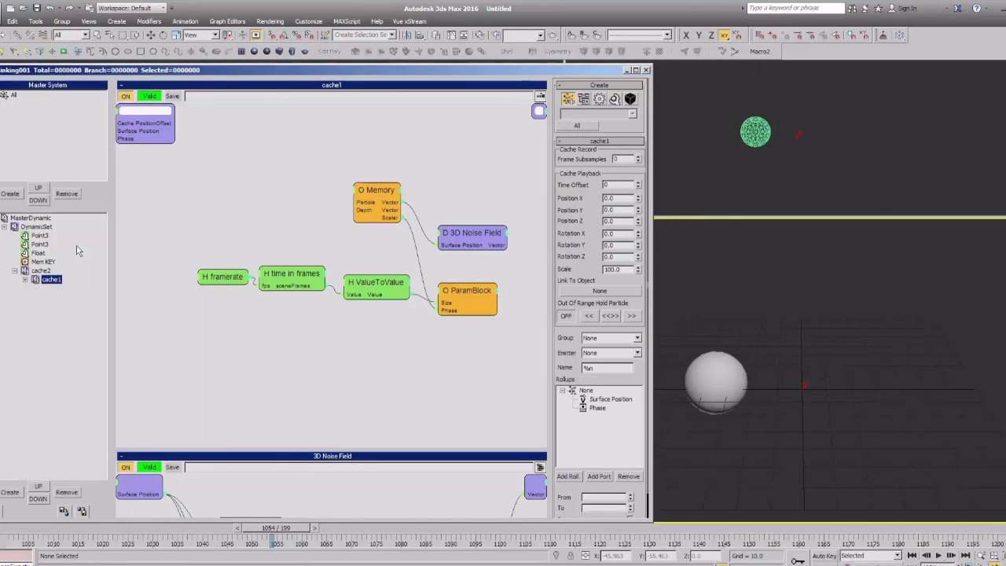
click(790, 342)
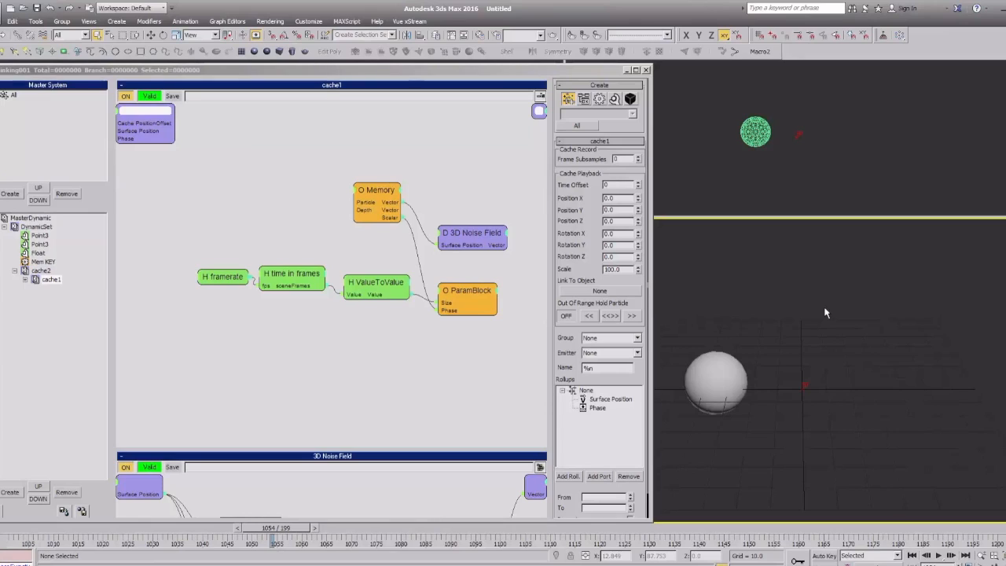
Hide the Memory operator's unused ports in cache1 and tidy the Memory, 3D Noise Field, ValueToValue, time in frames and framerate nodes.
drag(376, 190, 396, 235)
double_click(368, 194)
click(357, 202)
drag(463, 235, 462, 226)
drag(384, 290, 387, 304)
drag(317, 293, 325, 312)
drag(234, 283, 239, 302)
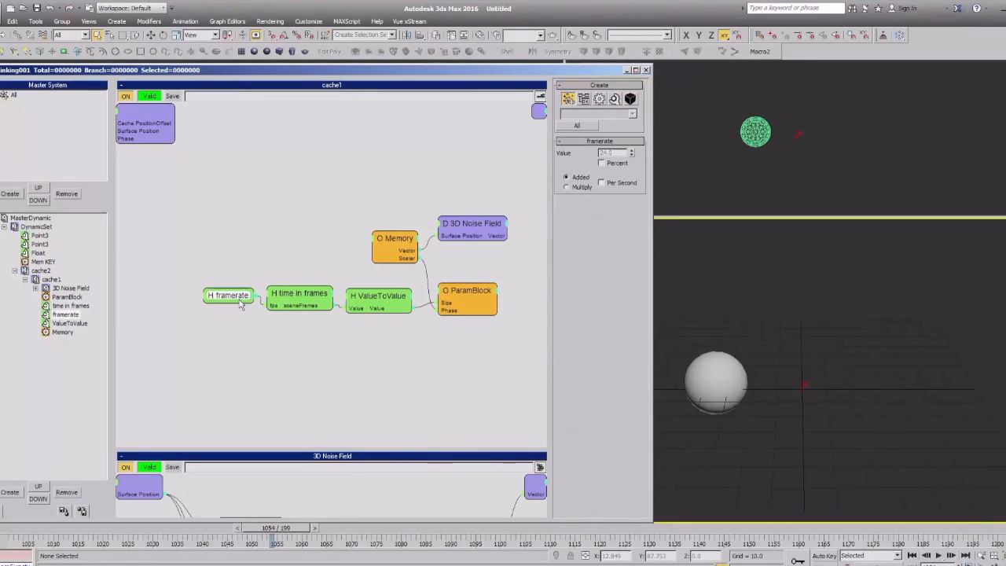
click(254, 180)
right_click(209, 174)
mouse_move(257, 199)
mouse_move(321, 199)
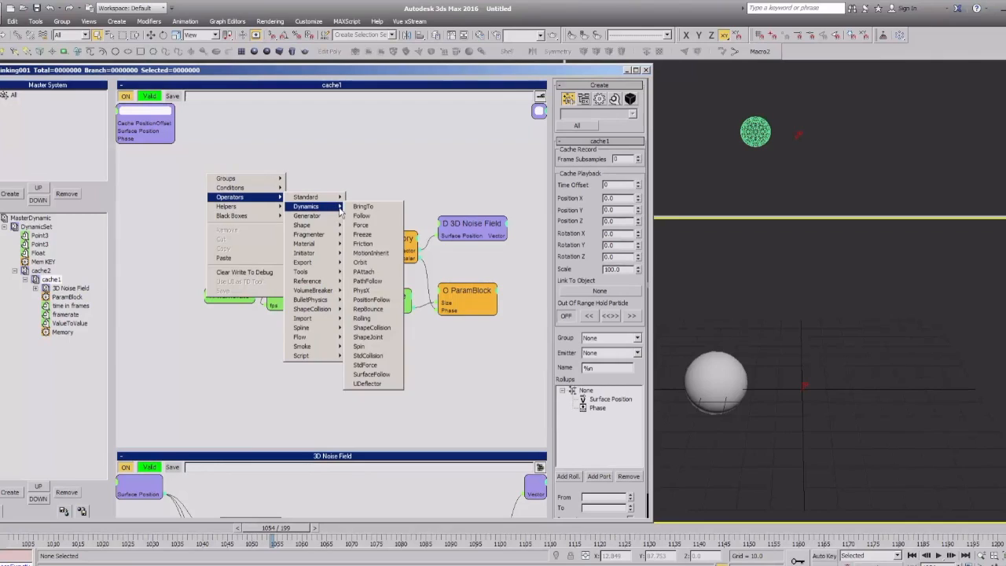
click(350, 177)
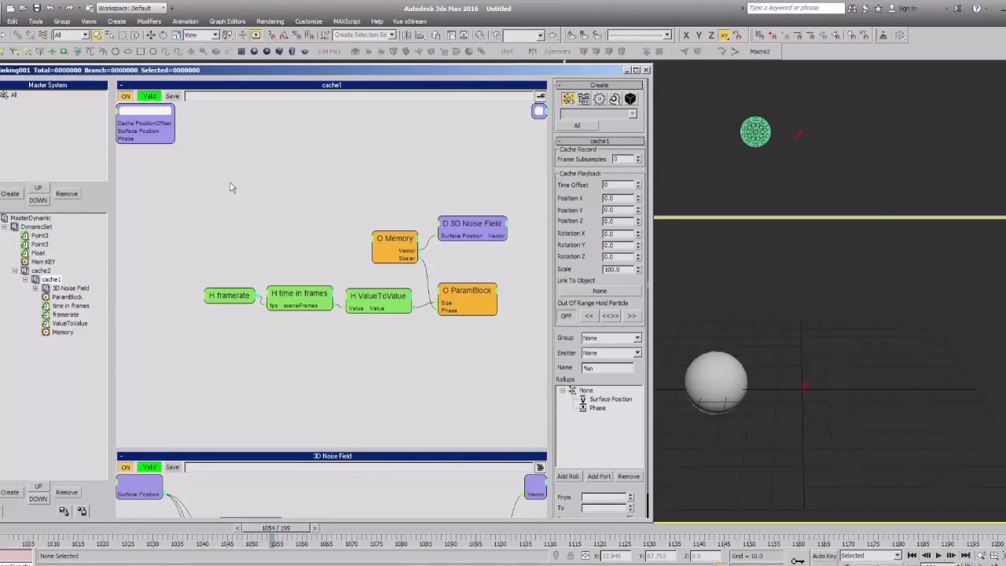
Add a BulletPhysics operator to cache1 and place it above the framerate and time in frames helpers.
right_click(259, 168)
mouse_move(251, 182)
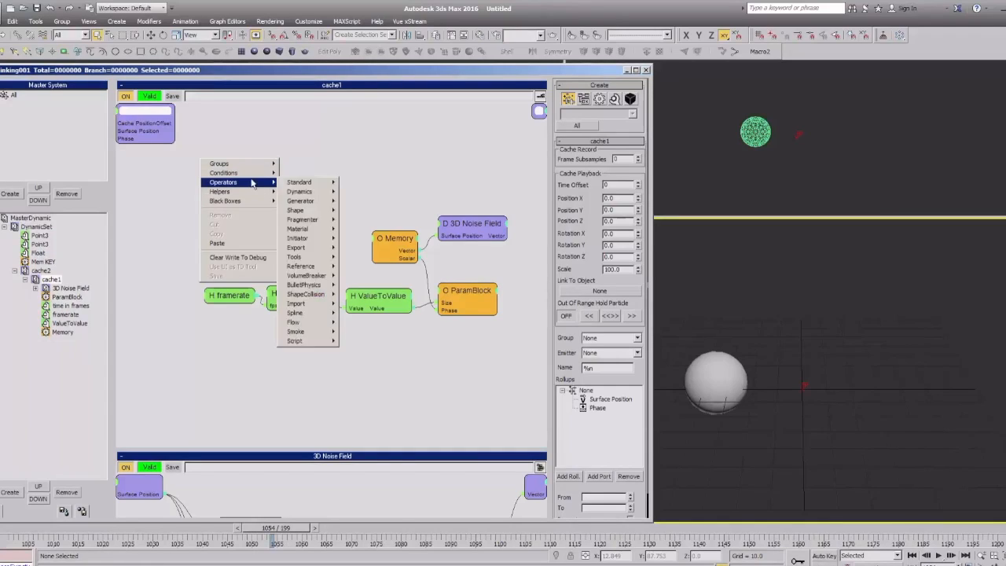
mouse_move(315, 286)
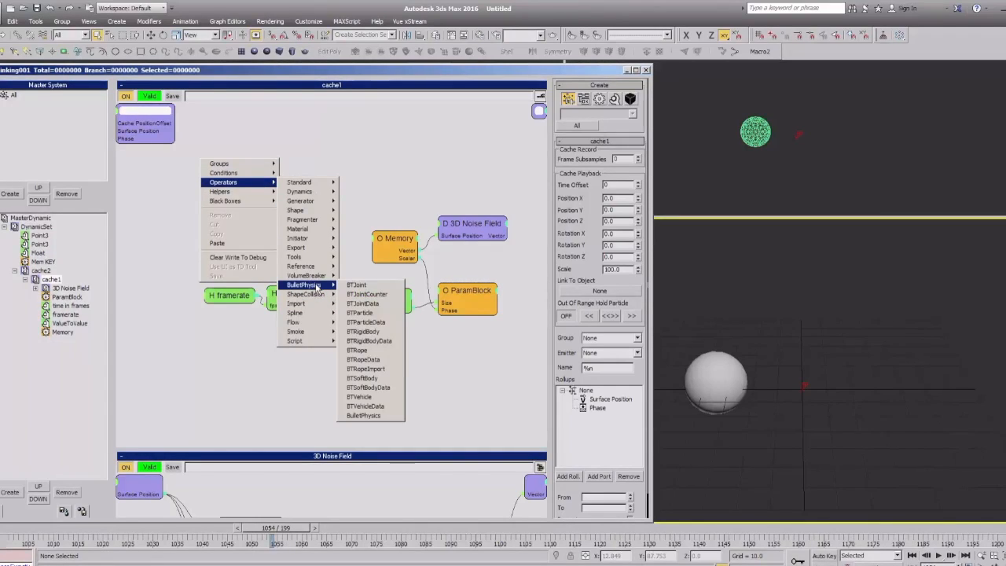
click(377, 415)
drag(273, 167, 276, 133)
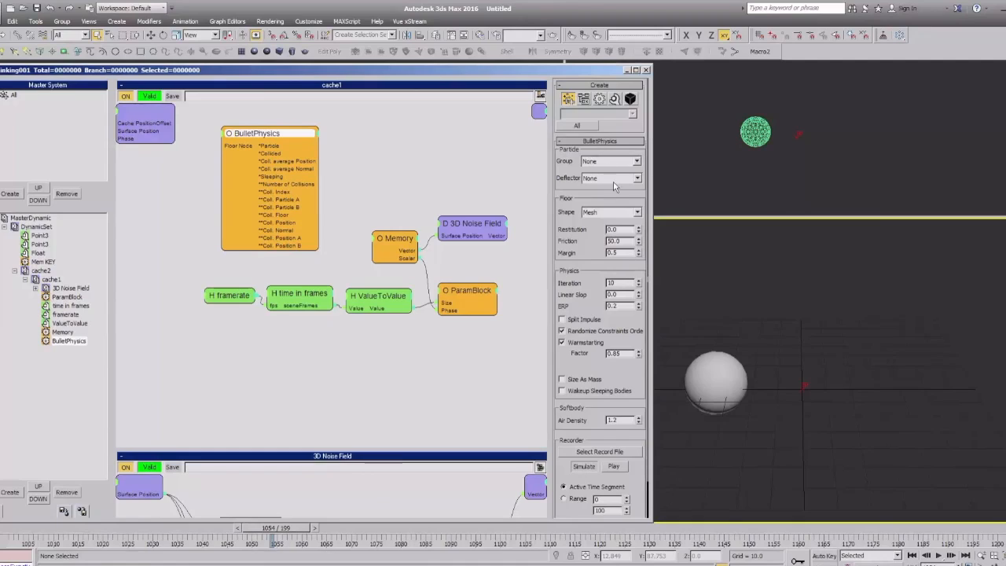
drag(588, 294, 561, 286)
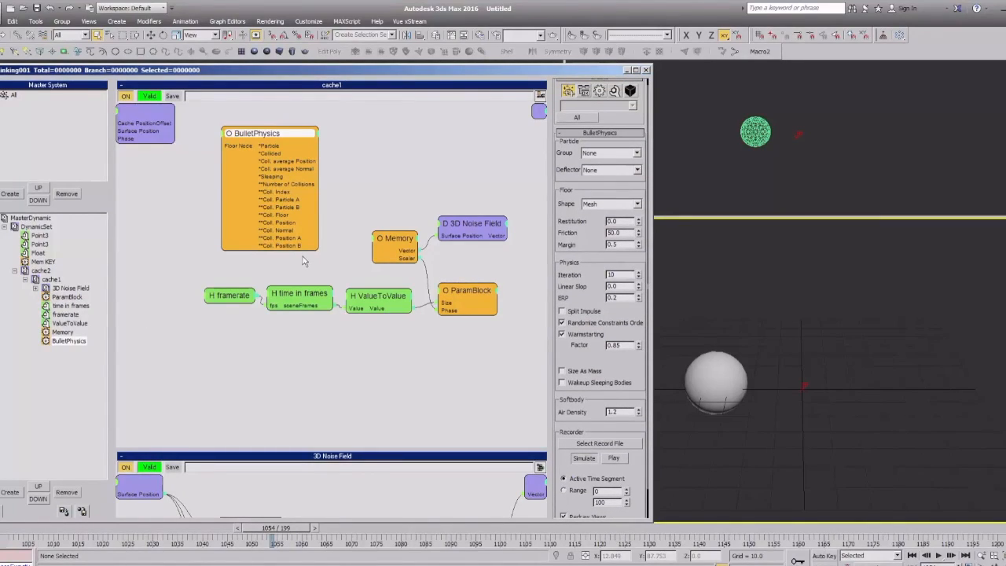
drag(257, 135, 240, 151)
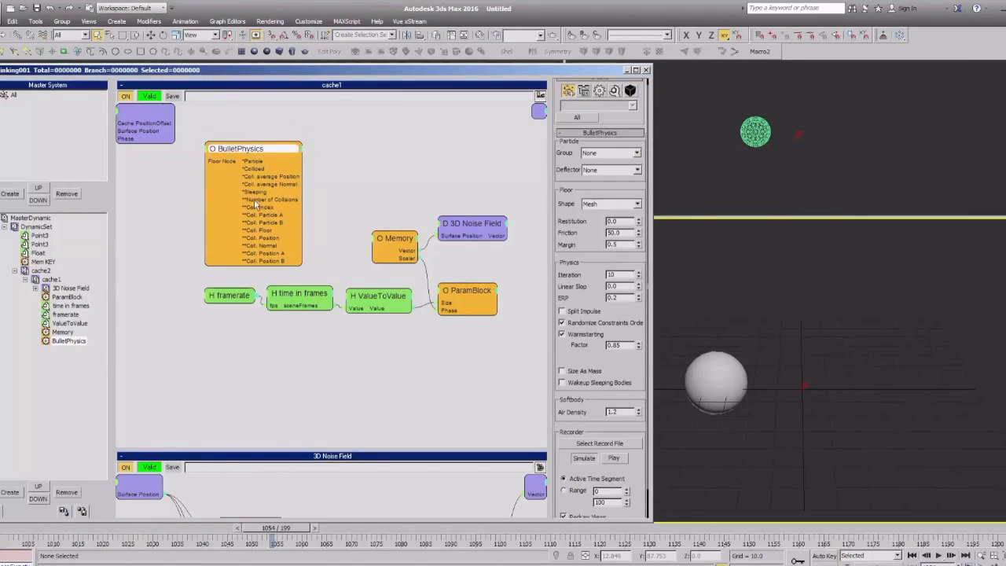